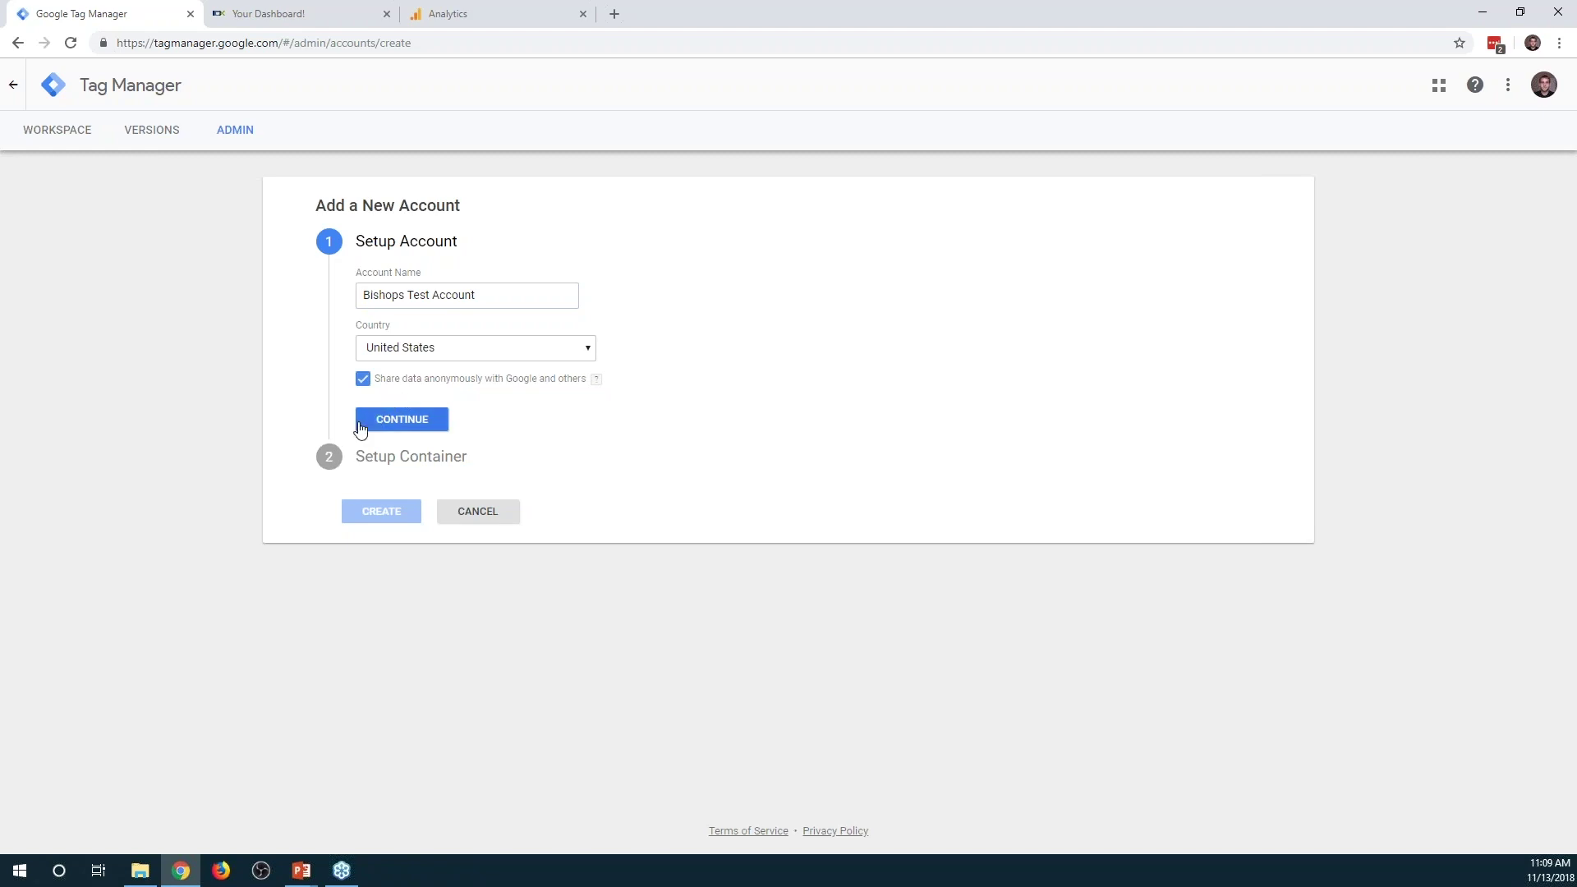
left_click(415, 421)
left_click(446, 405)
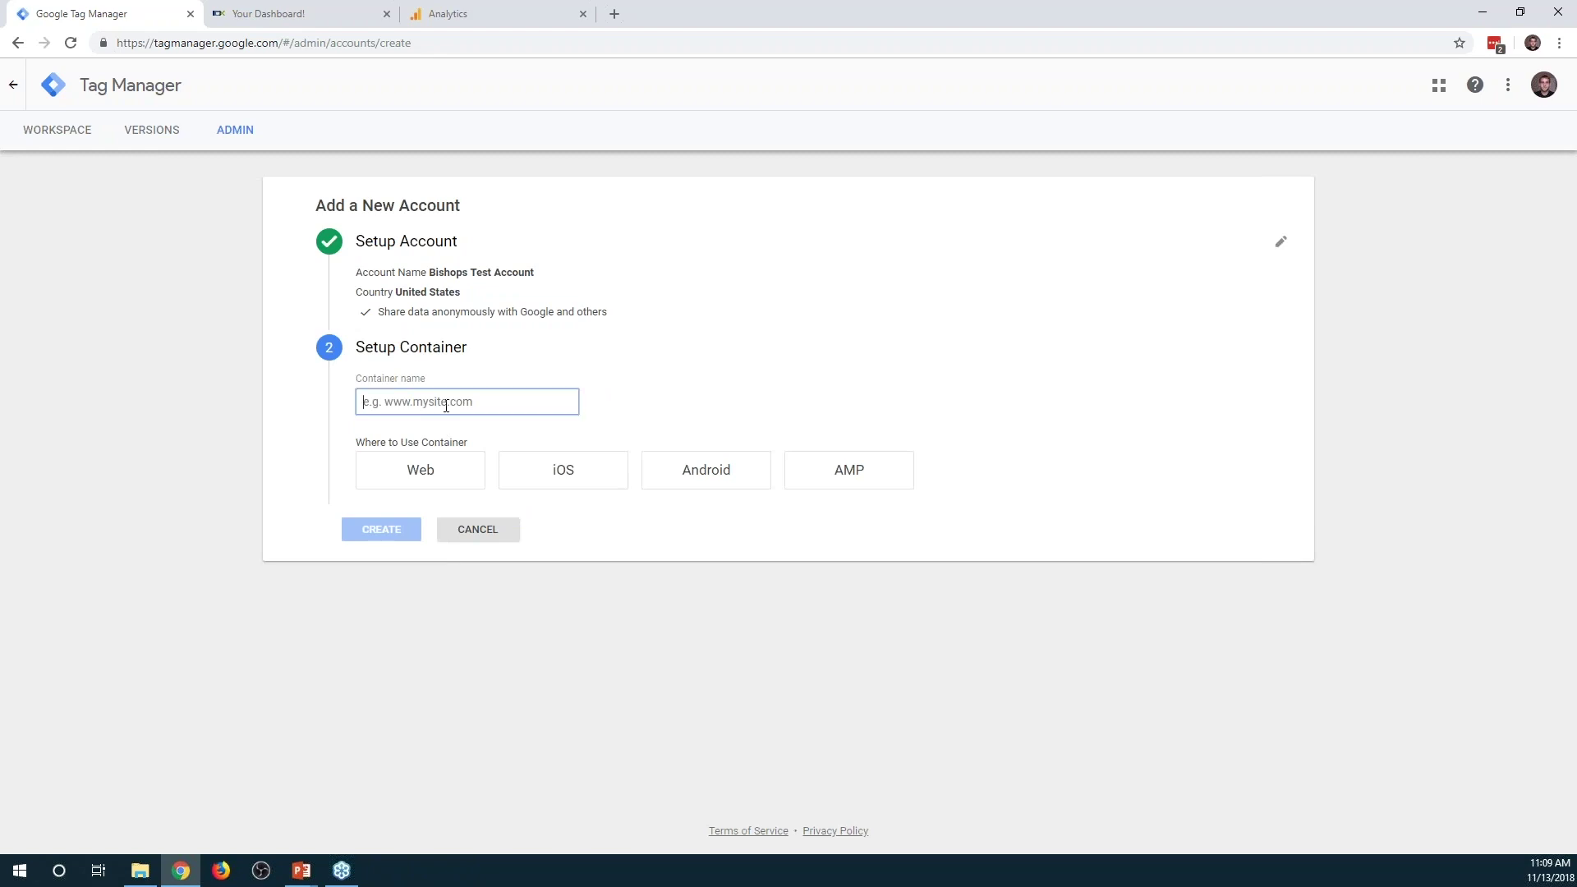
type("www.bishopstestsite.com")
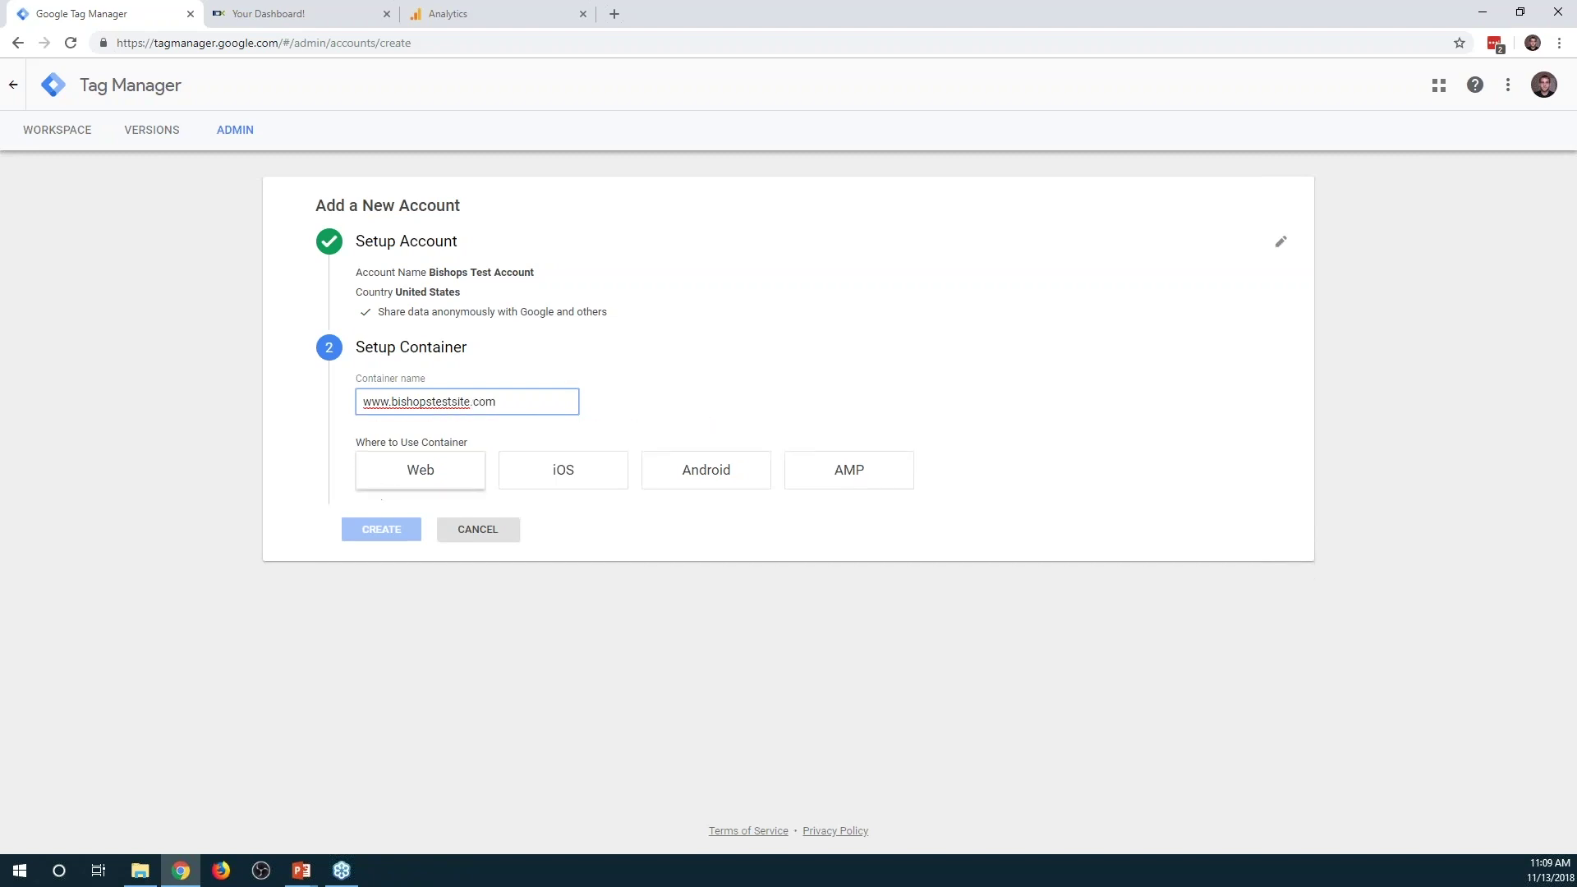
left_click(419, 475)
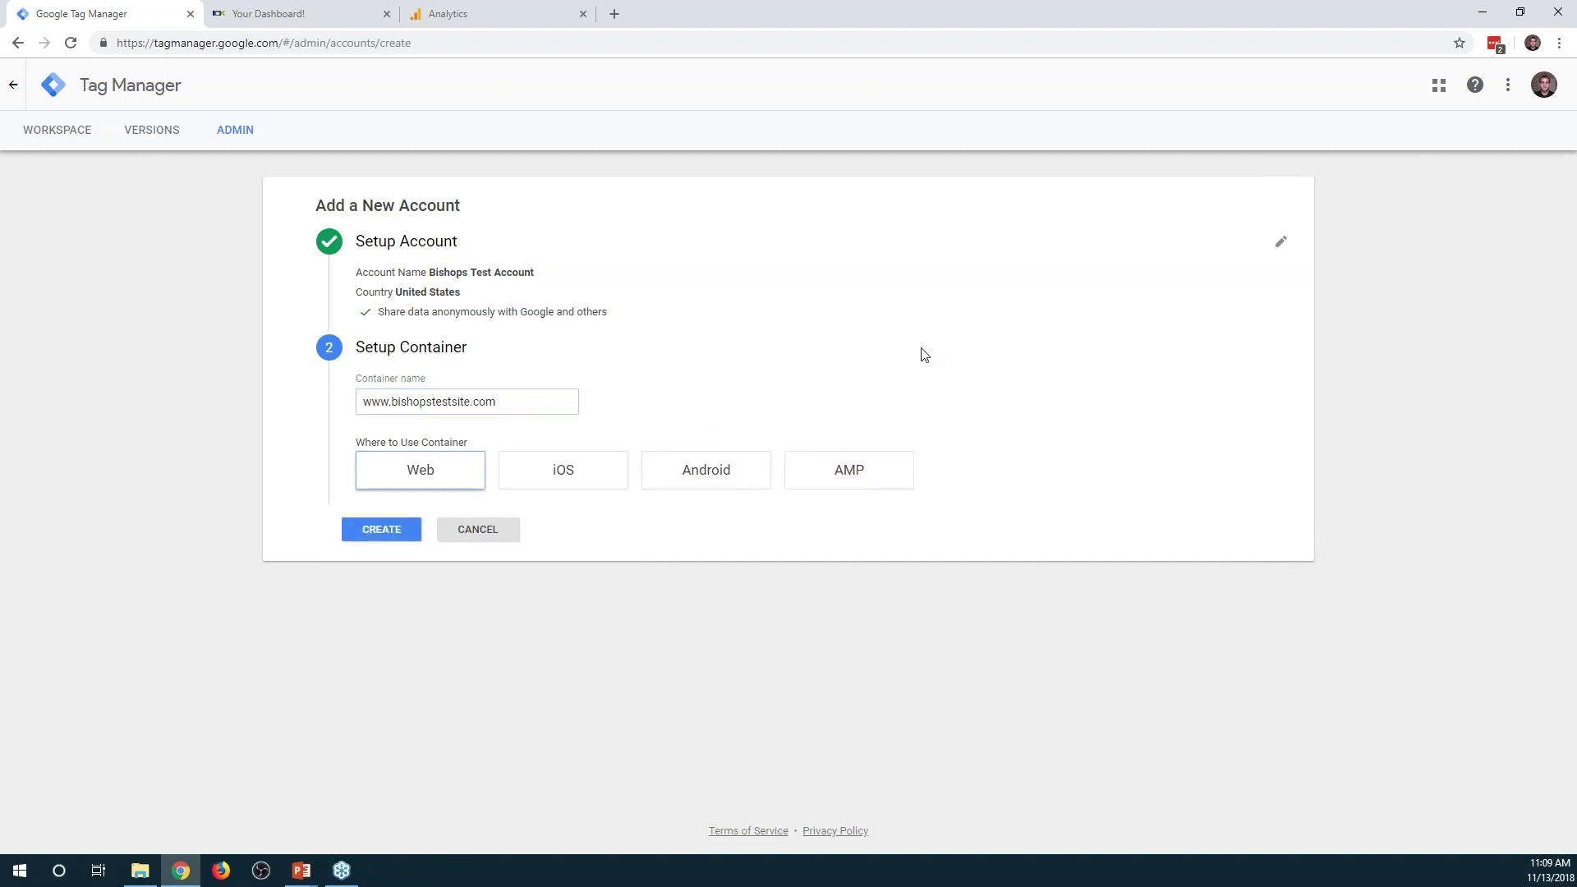
left_click(384, 531)
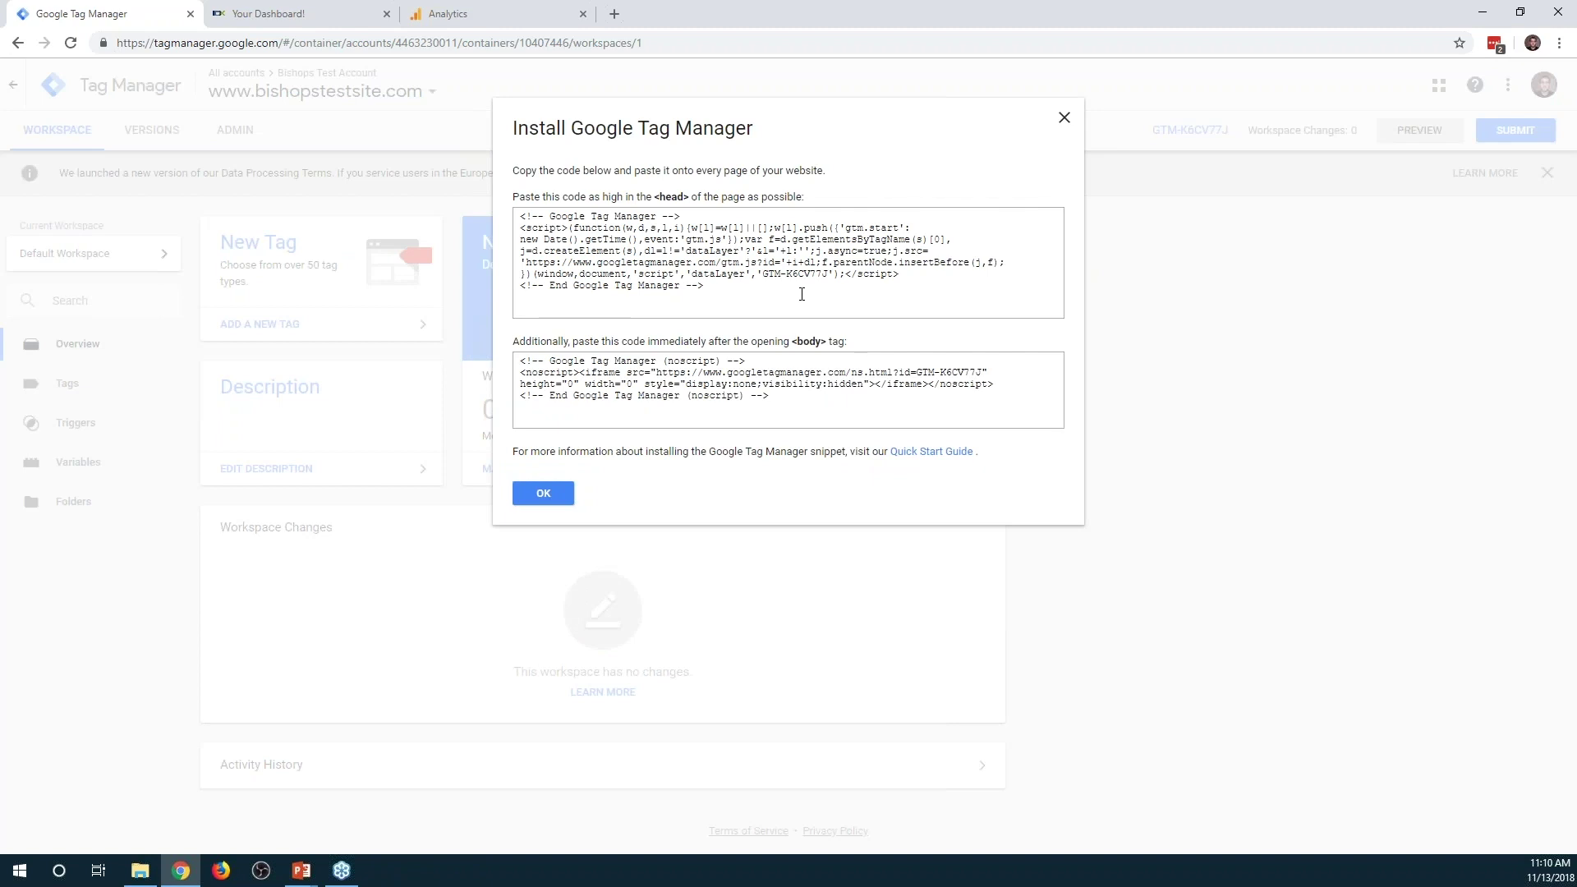
Copy the container's head install code for pasting into IDX Broker
left_click(747, 296)
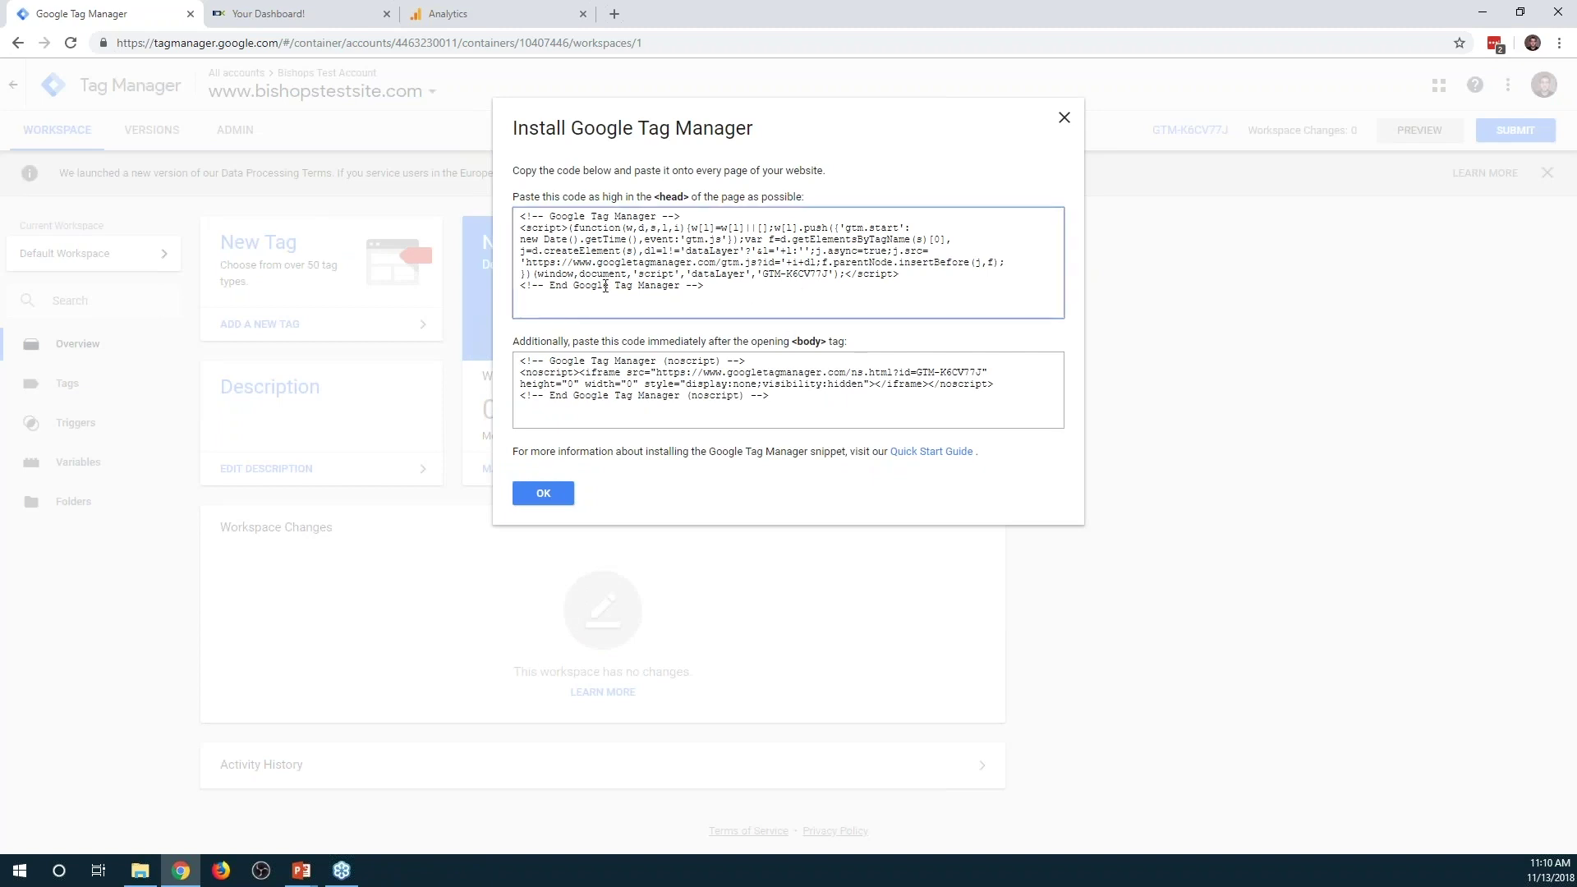
key("ctrl+a")
key("ctrl+c")
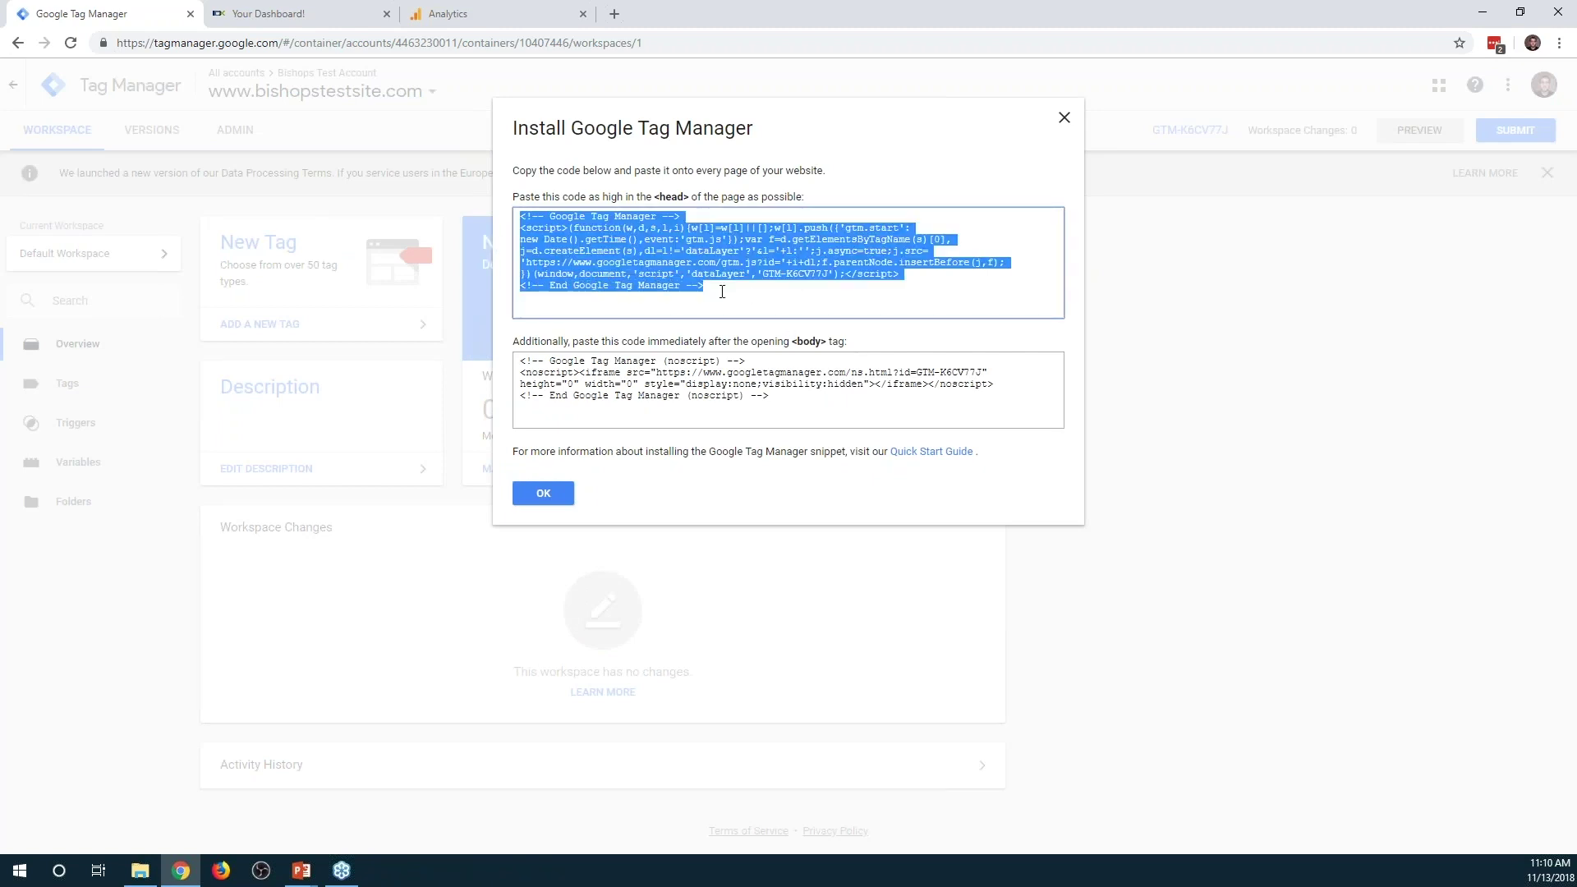
left_click(310, 14)
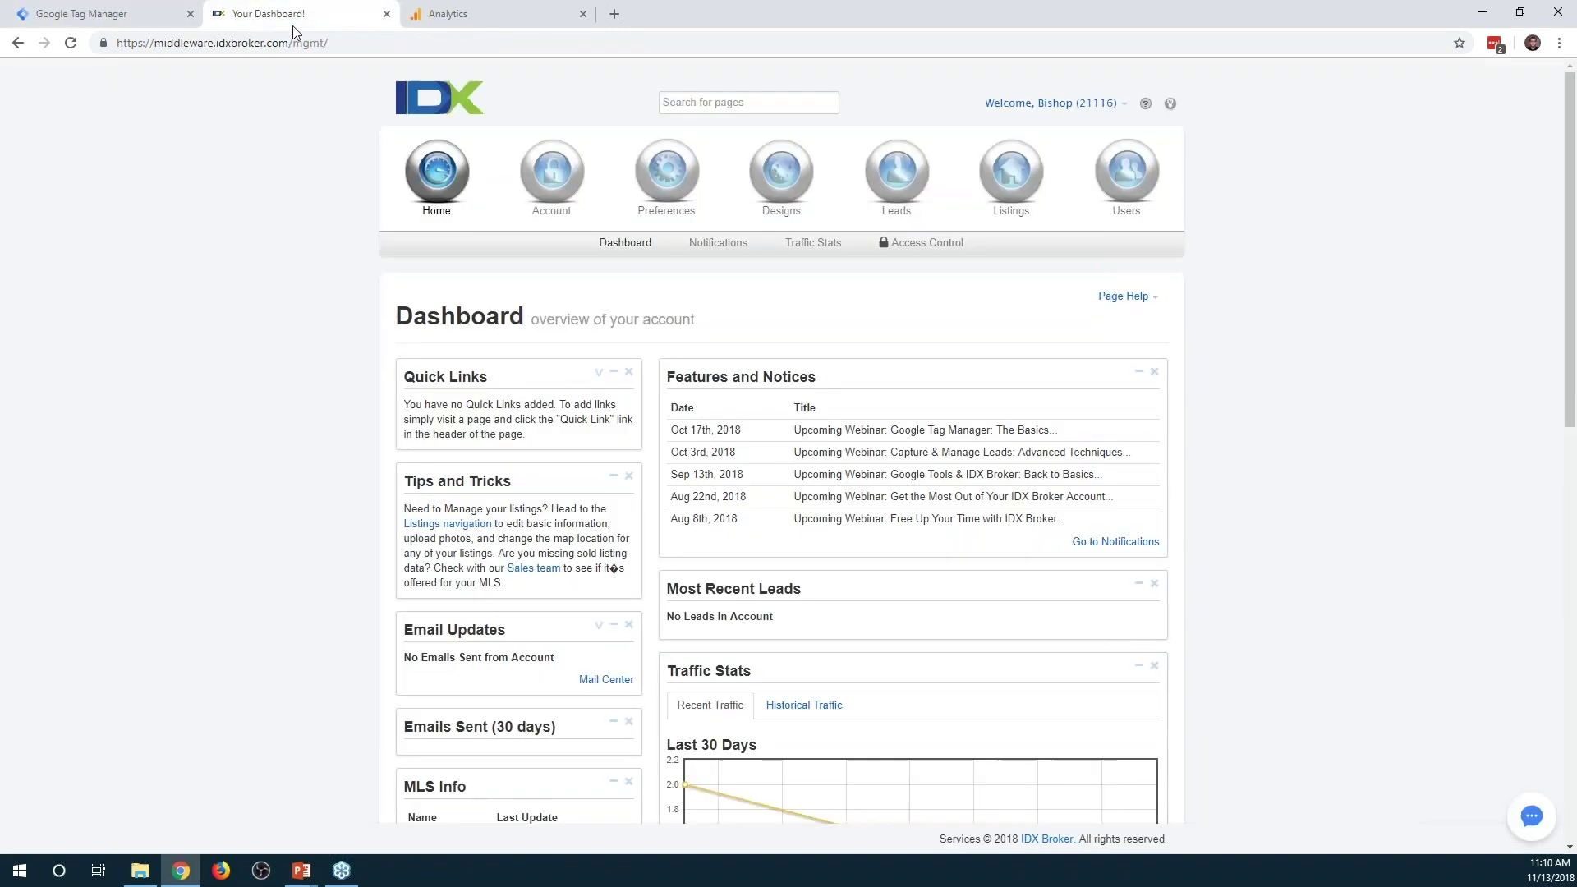
Paste the GTM head script on a new line after the <title> line in Designs > Wrappers Header HTML
left_click(815, 200)
left_click(819, 246)
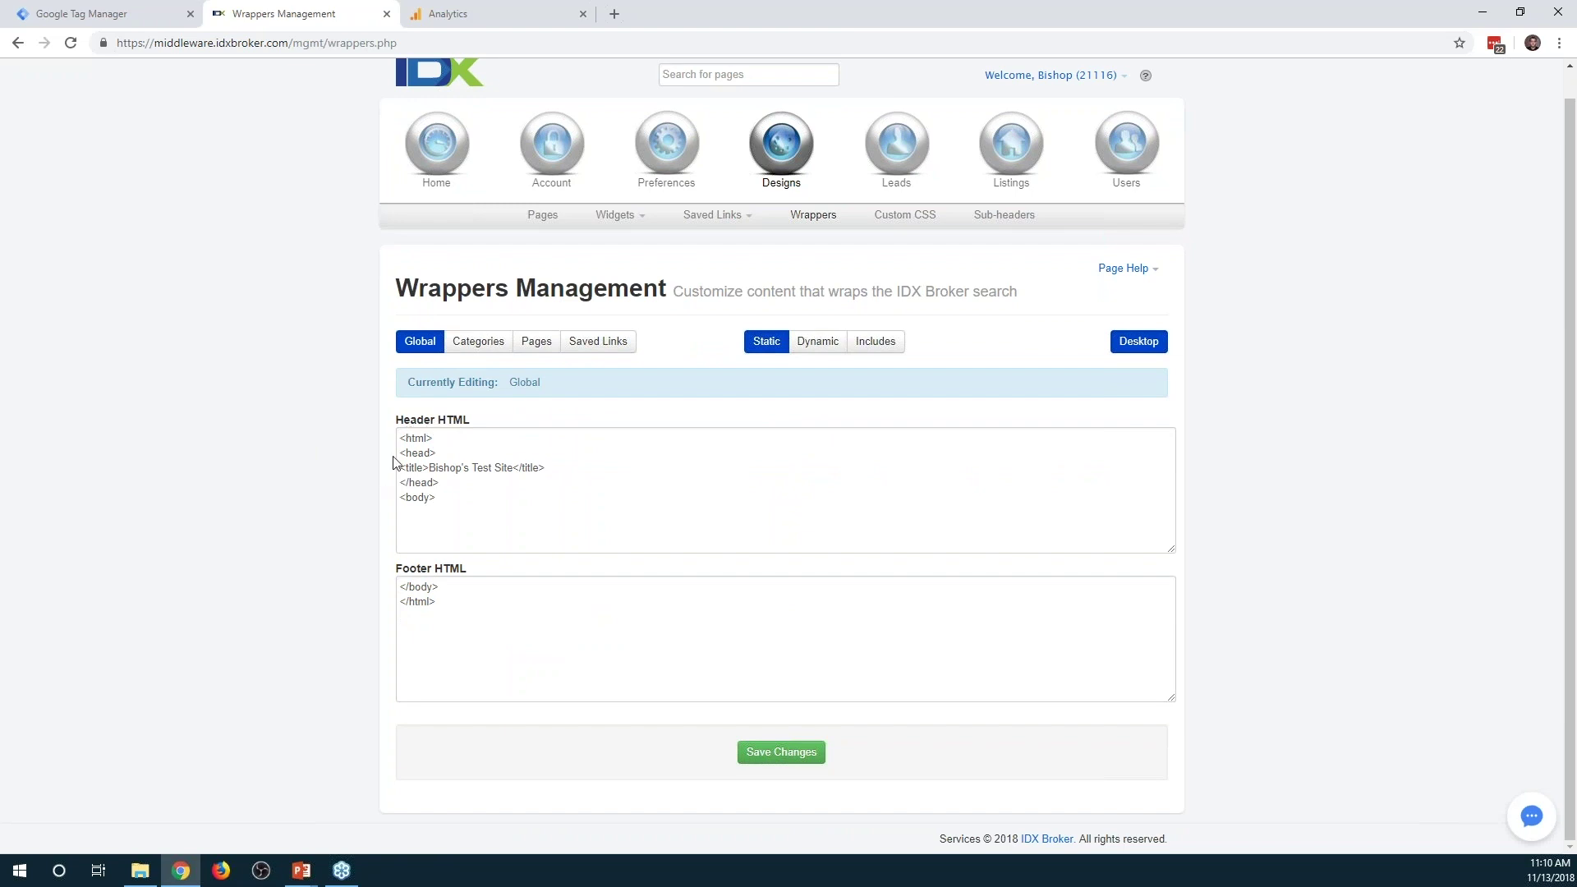
triple_click(427, 444)
triple_click(450, 456)
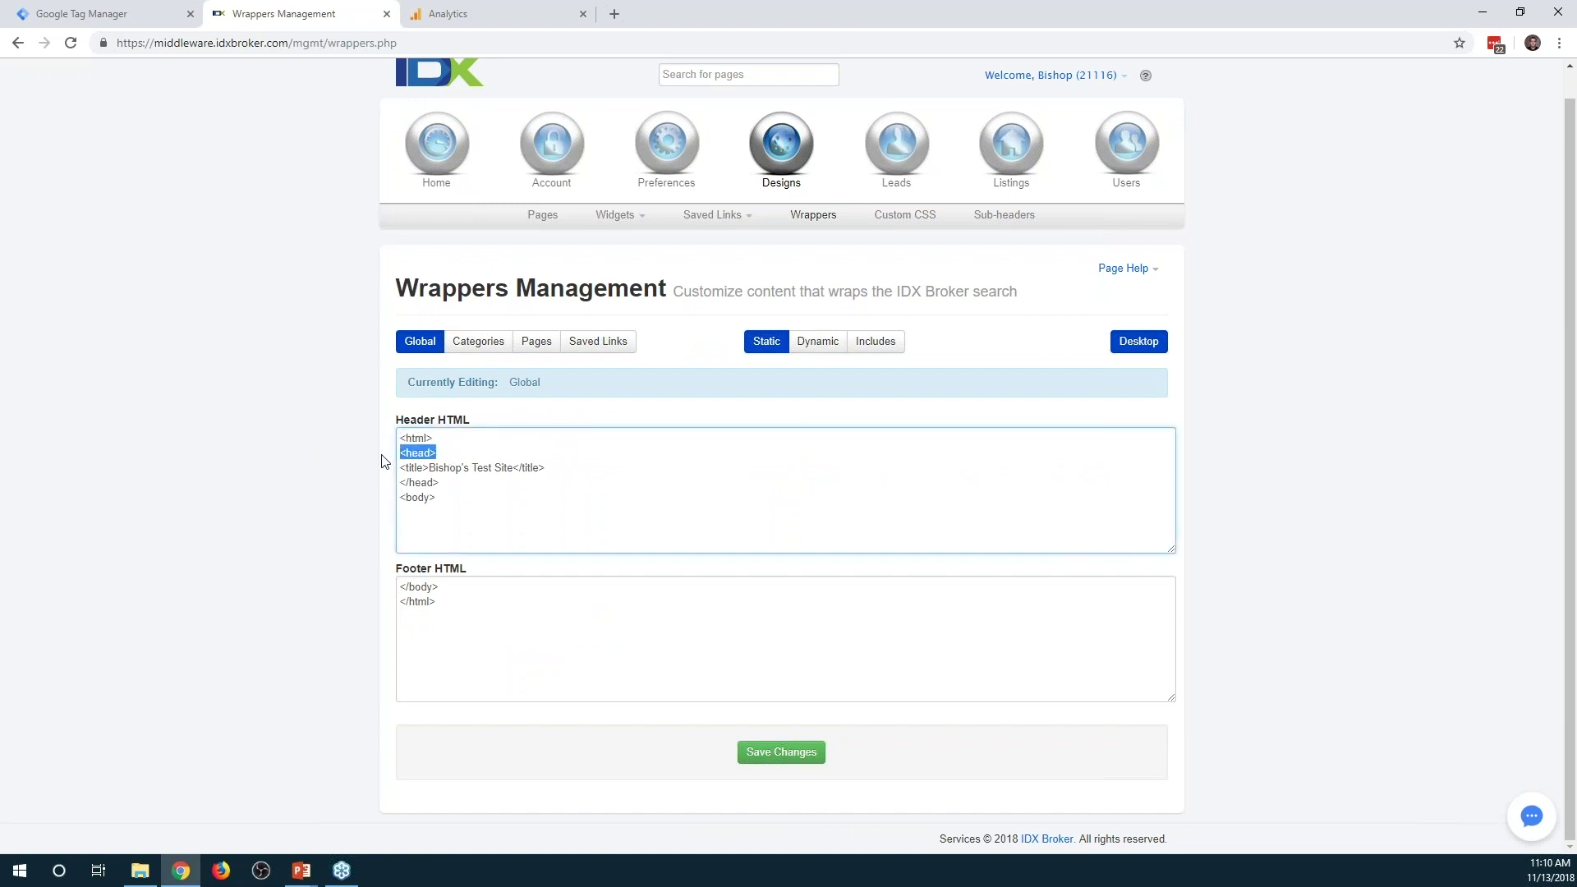
triple_click(552, 467)
left_click(594, 470)
key("Return")
key("ctrl+v")
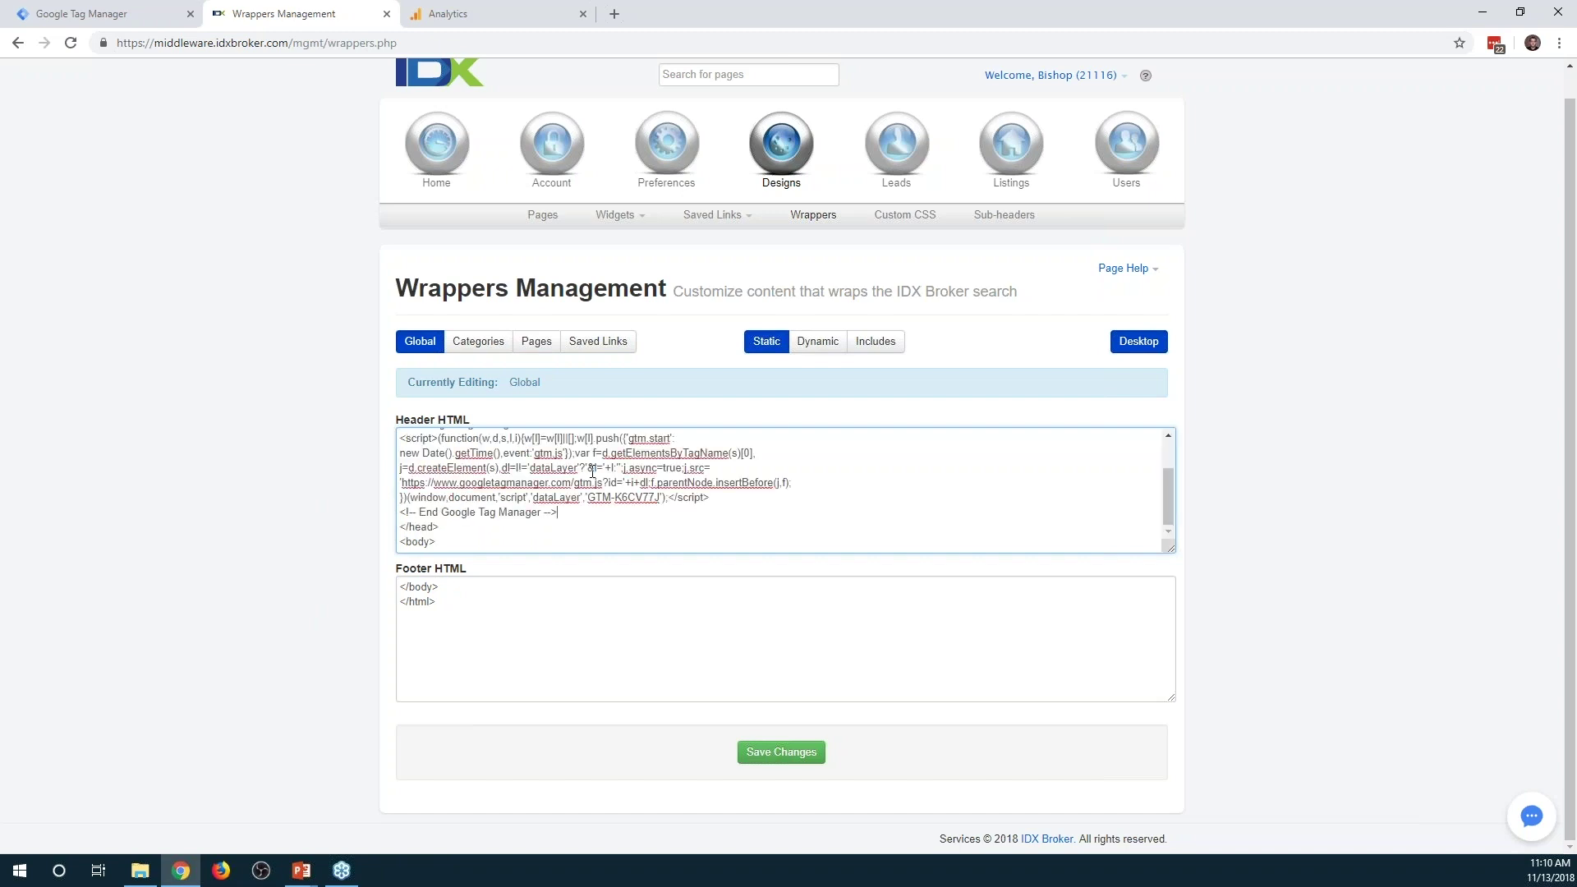
scroll(601, 479, "up", 2)
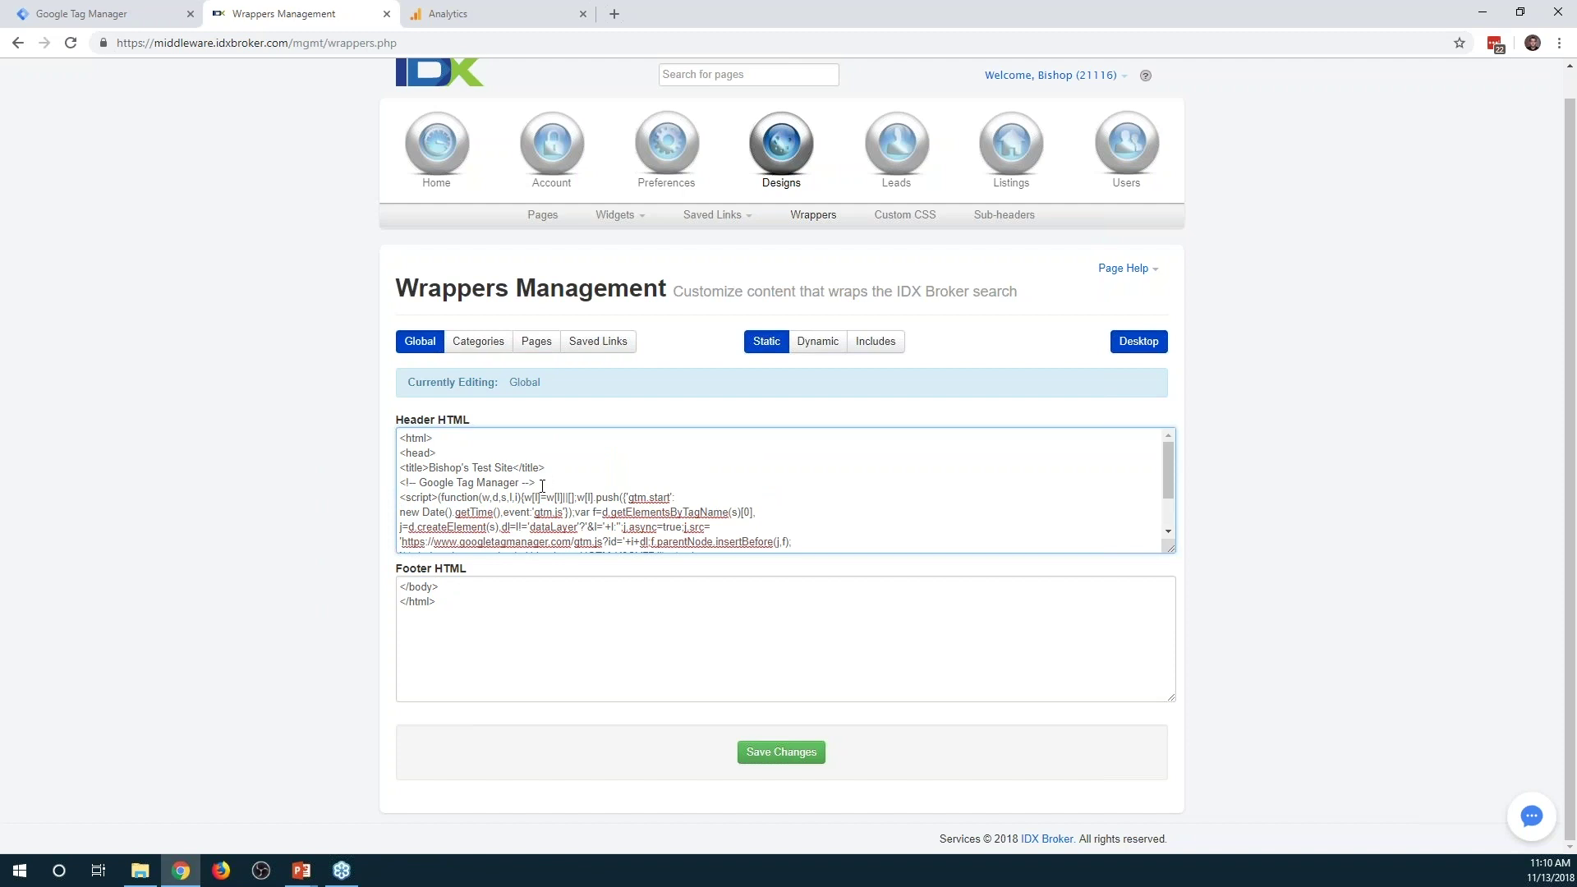
scroll(463, 534, "down", 2)
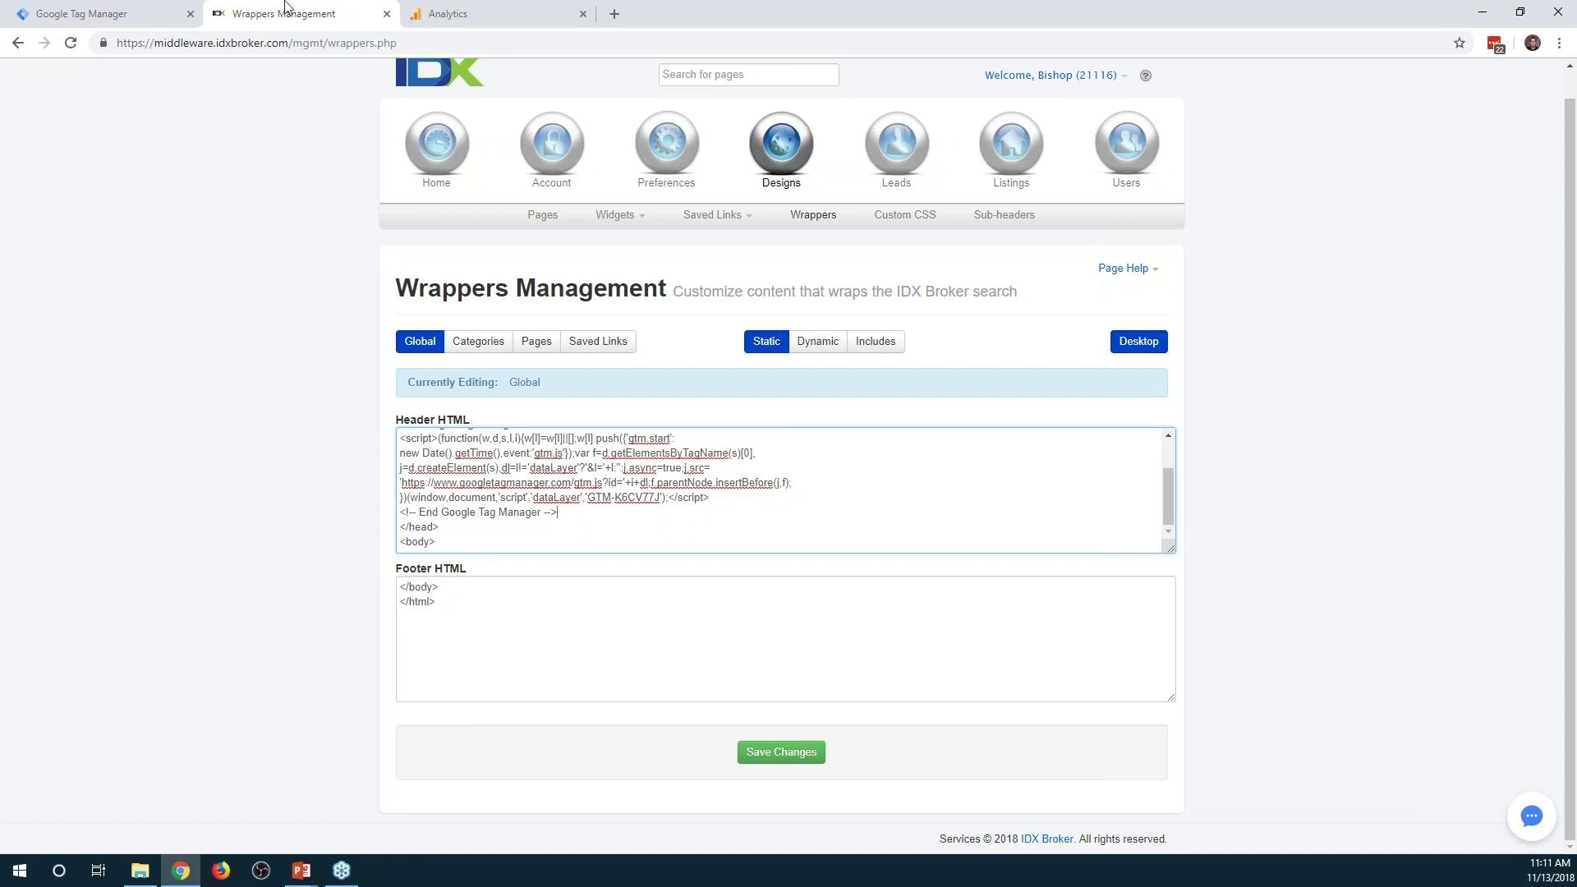
left_click(82, 13)
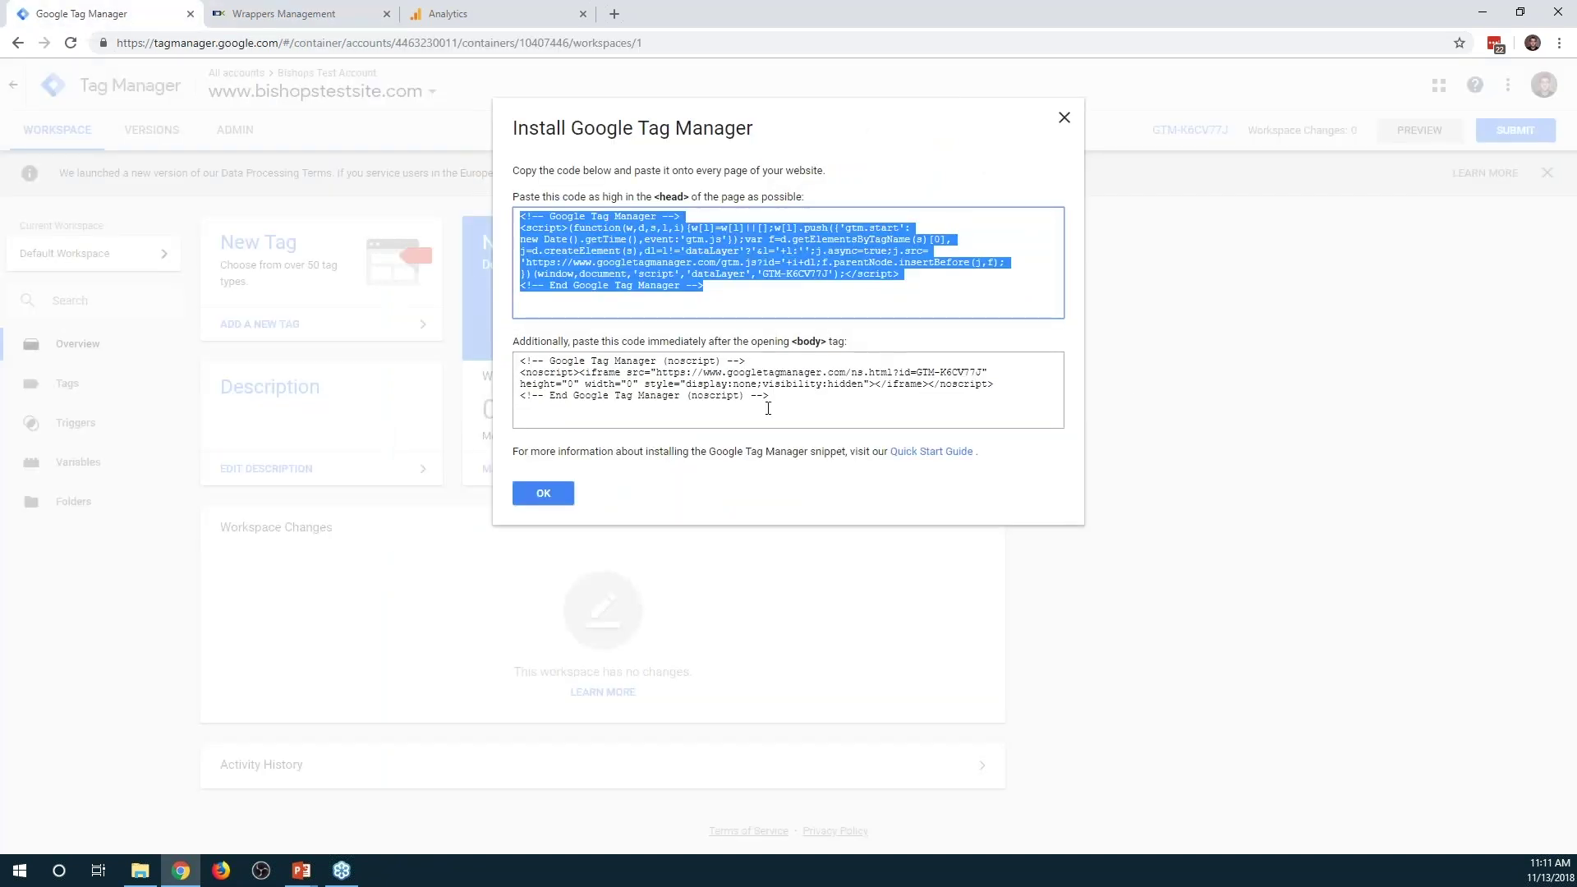
Select and copy the second (body noscript) code box from the GTM install instructions
left_click(800, 383)
left_click_drag(768, 398, 519, 361)
key("ctrl+c")
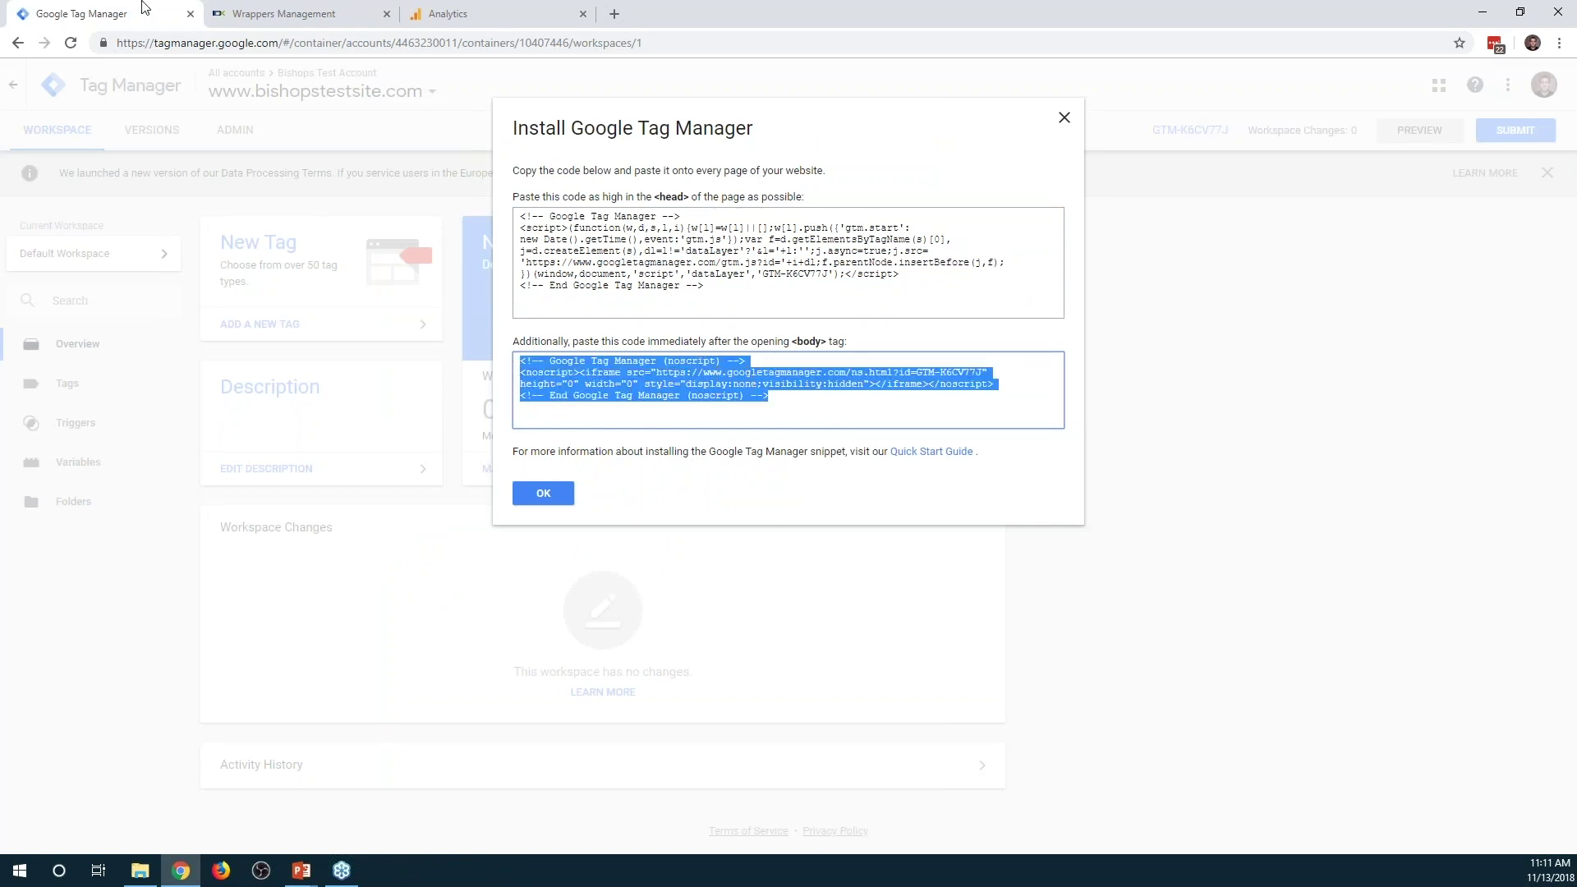
left_click(305, 15)
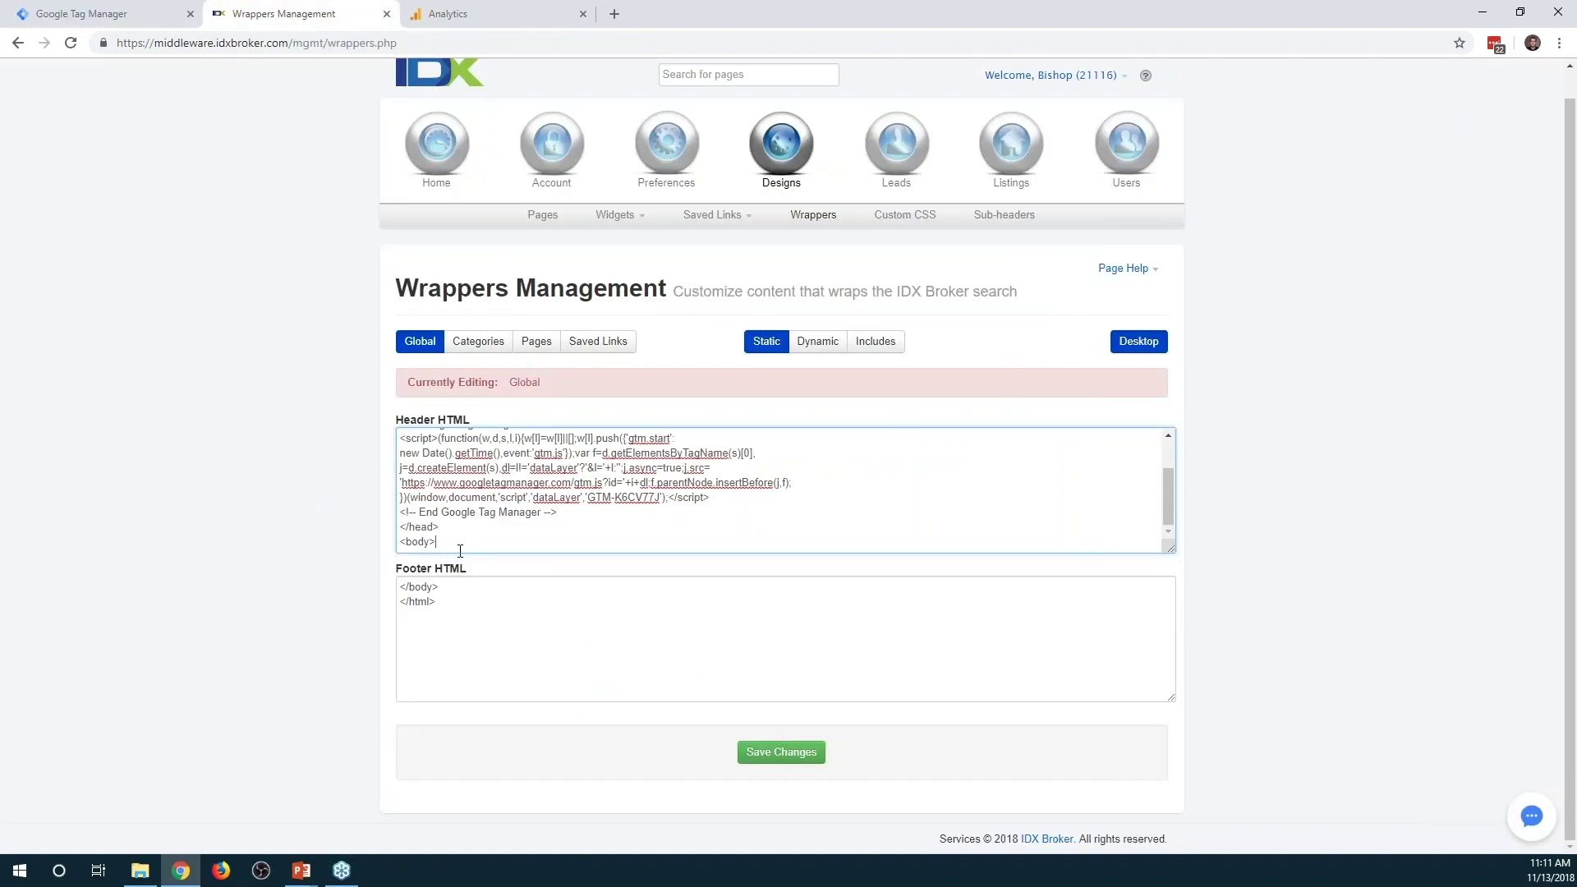
Paste the noscript block on a new line after <body> and save the wrapper changes
key("Return")
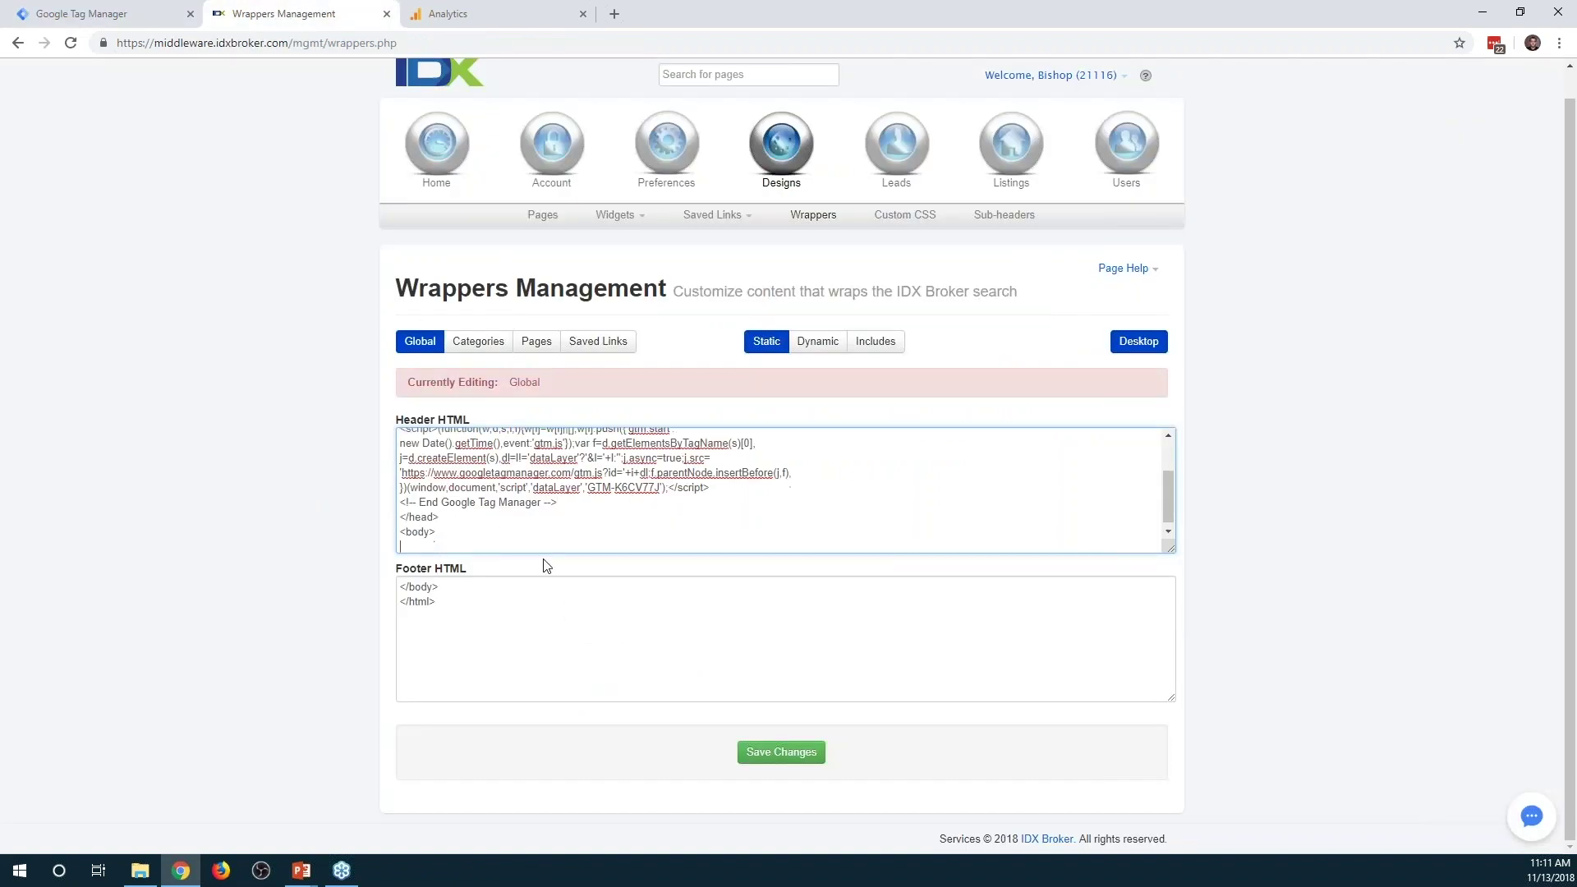
key("ctrl+v")
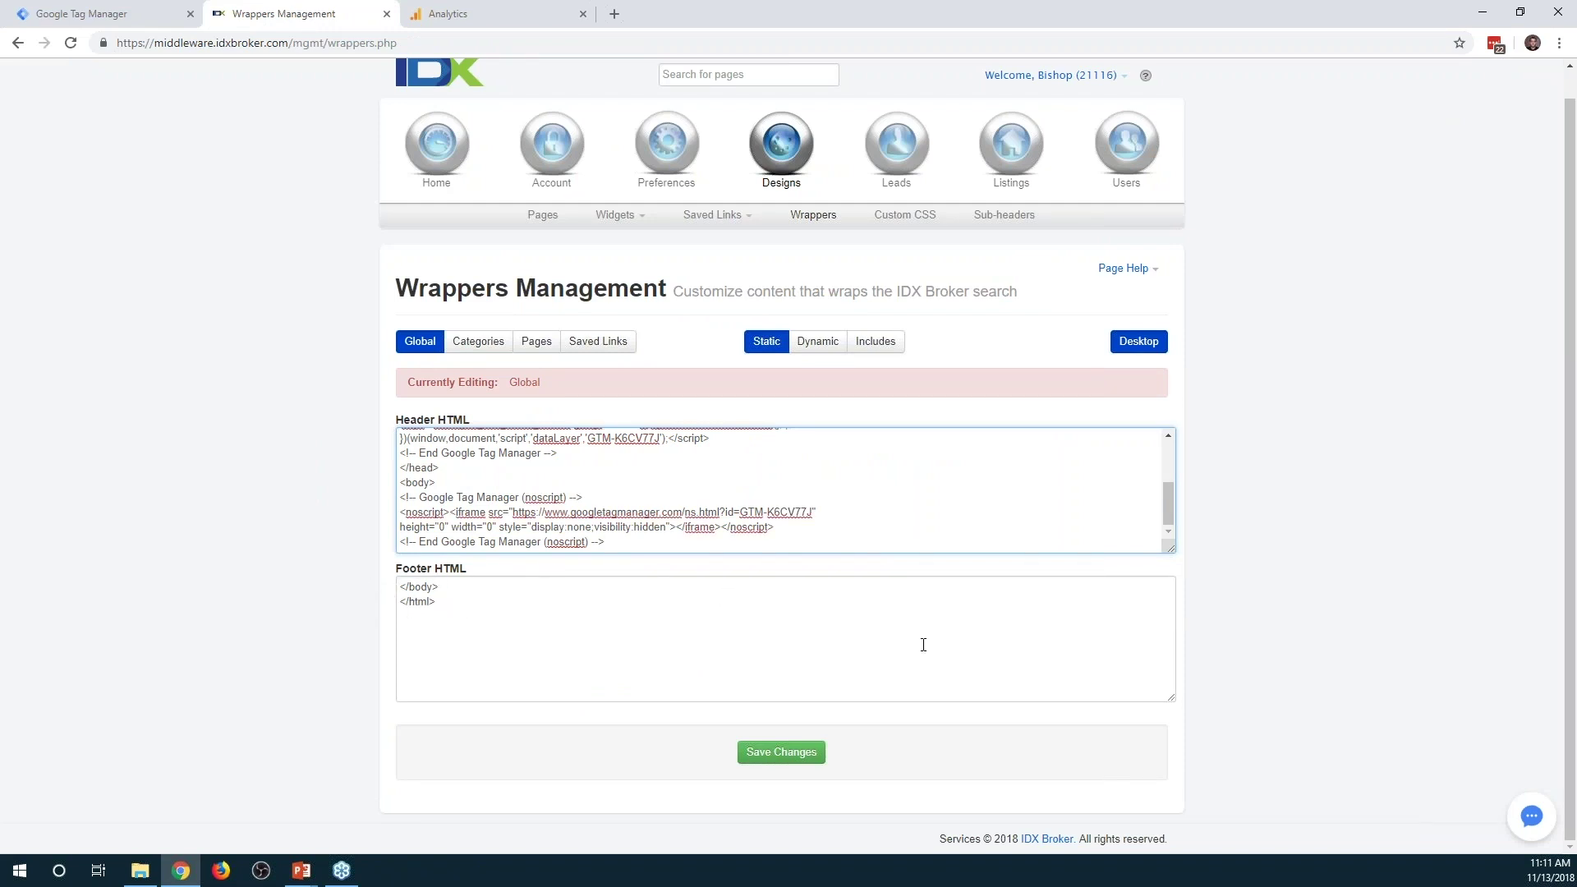
left_click(793, 753)
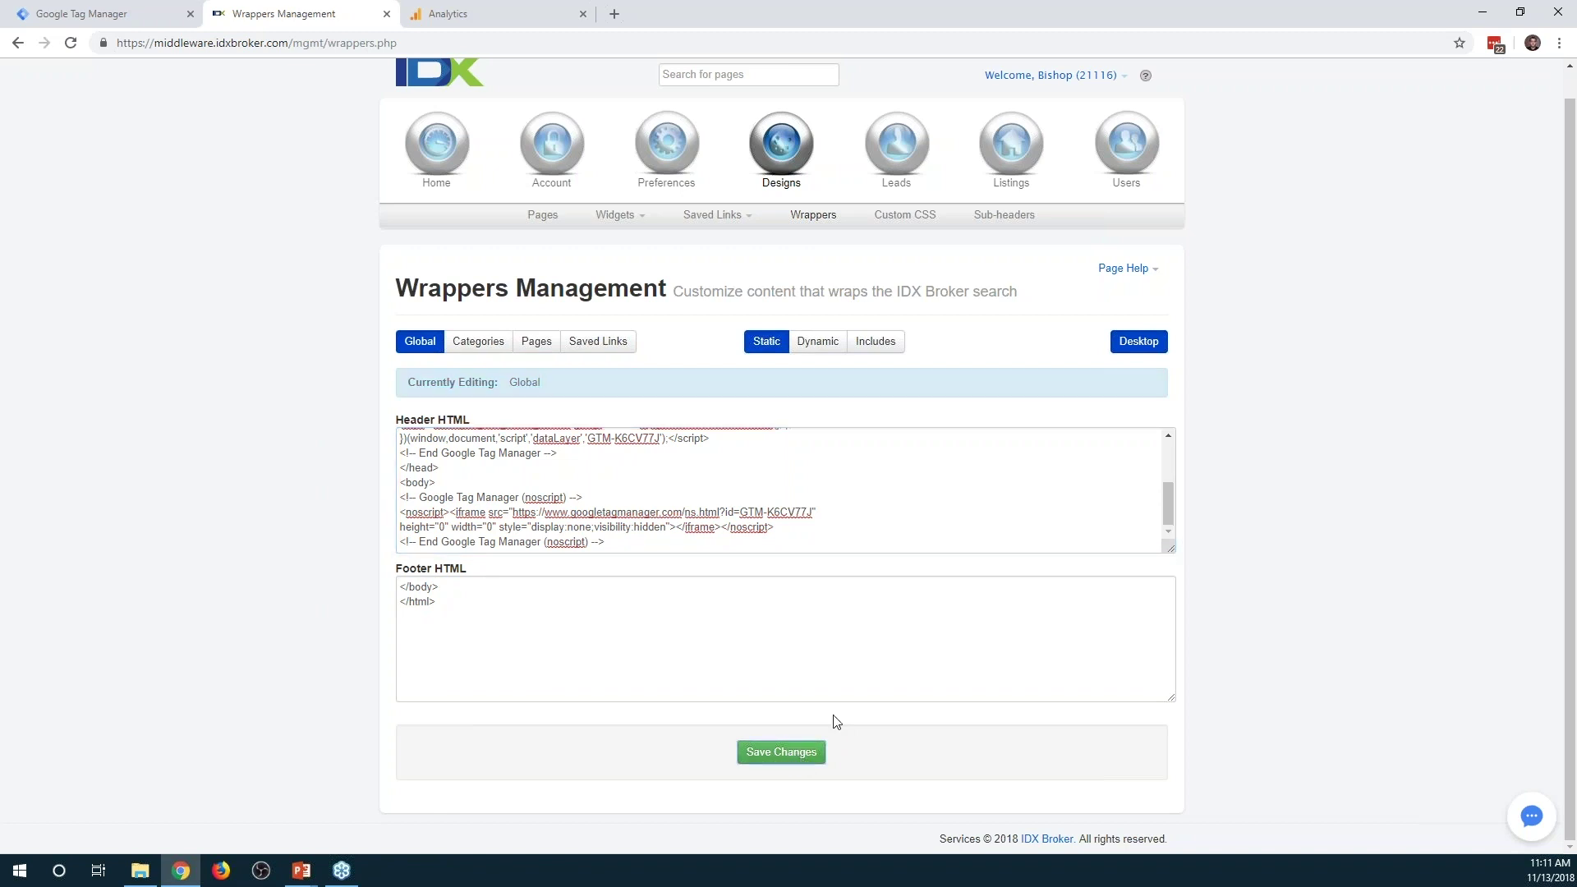
left_click(542, 215)
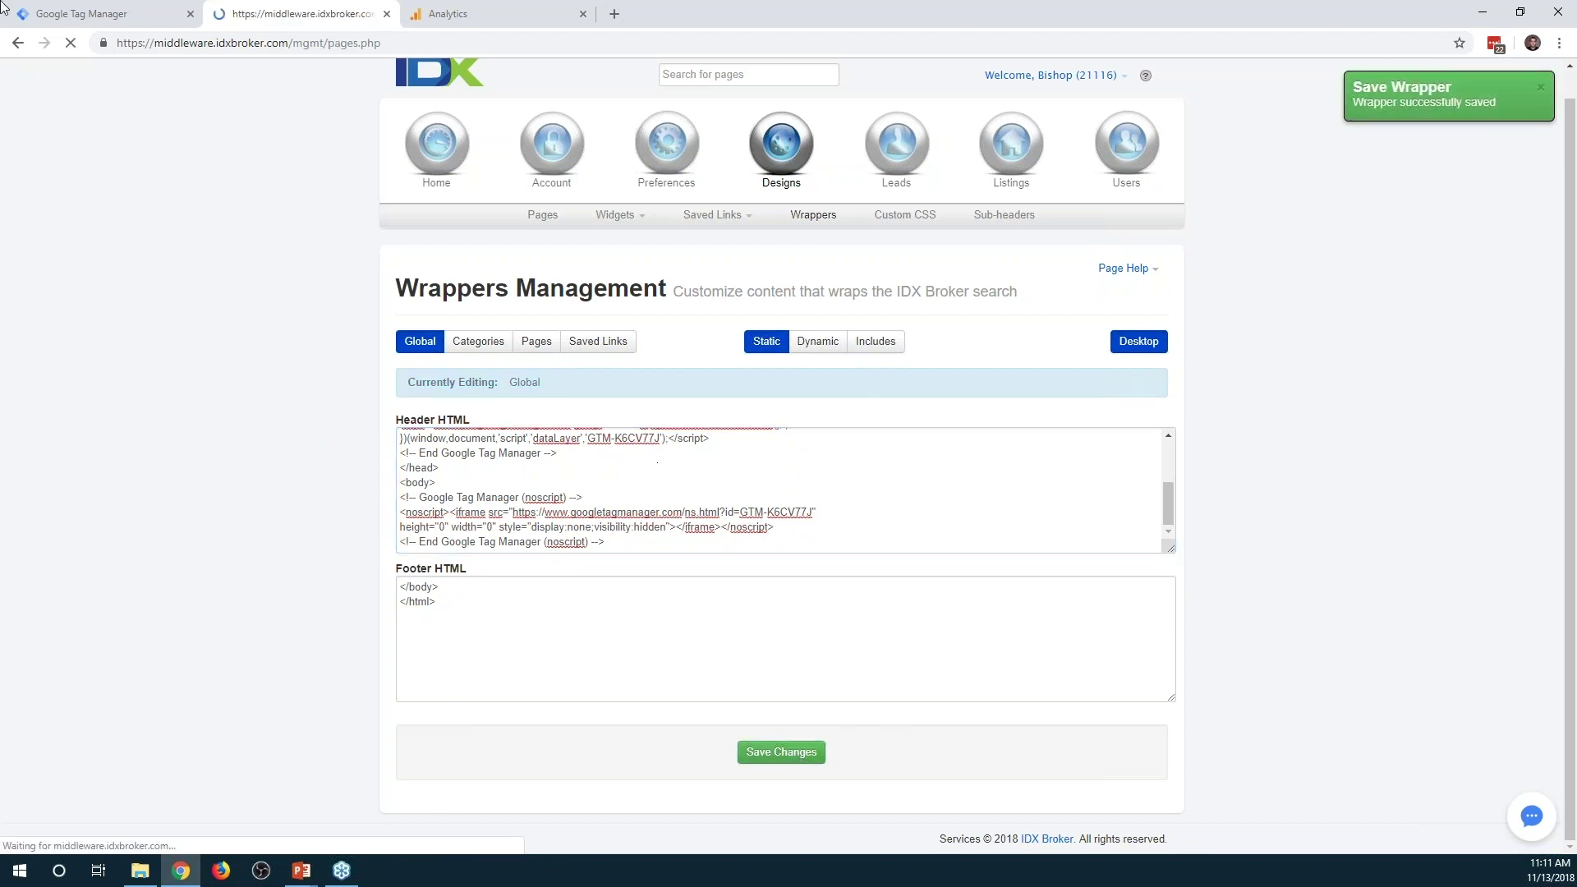
left_click(136, 18)
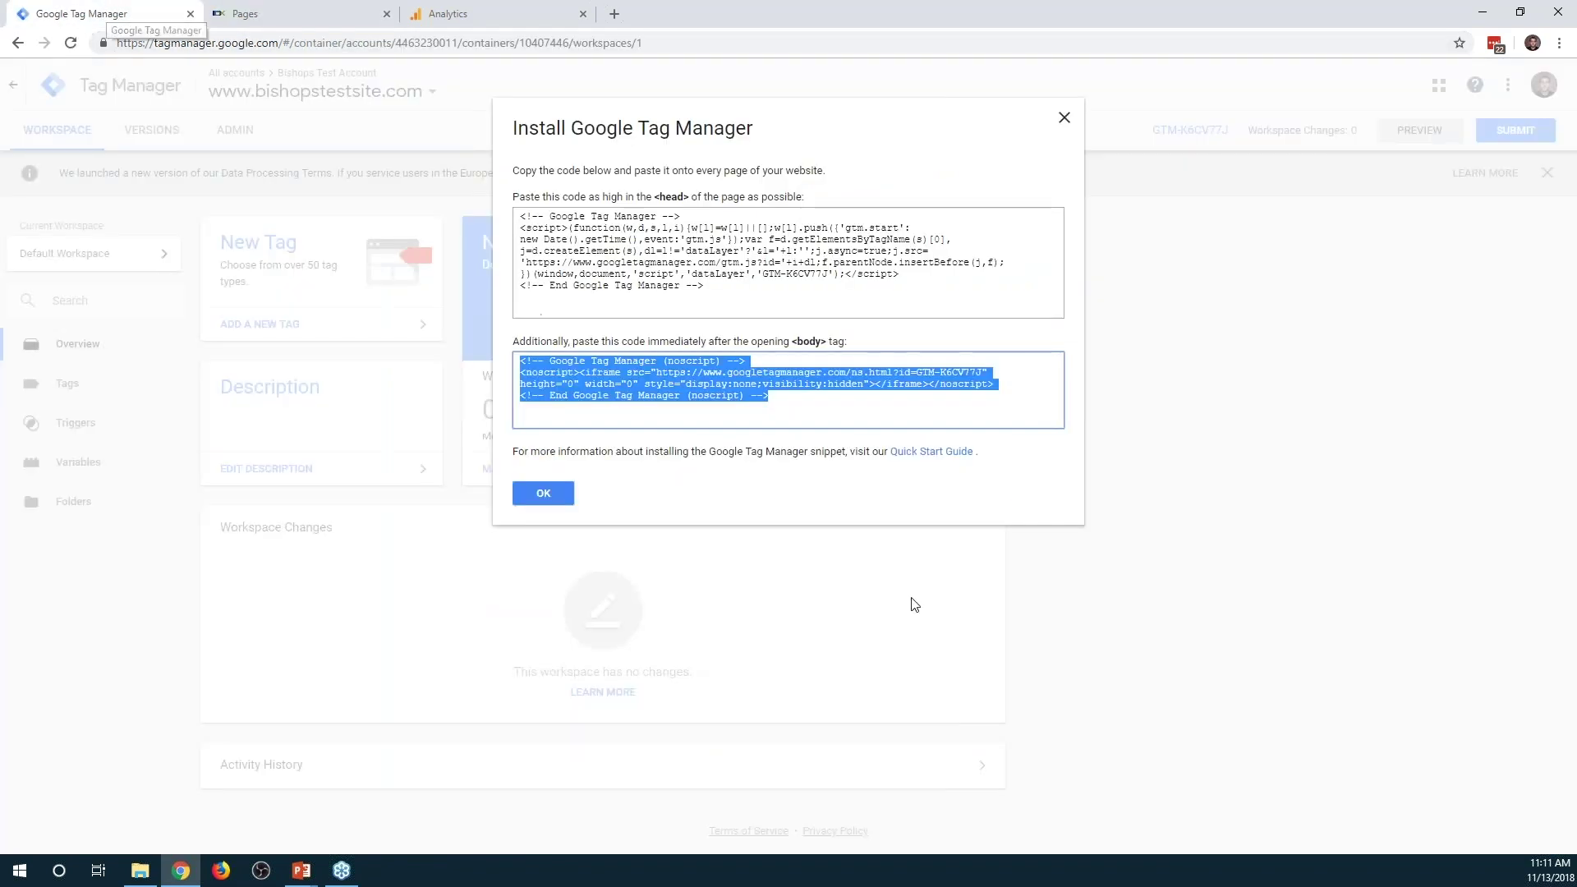
Close the Install Google Tag Manager dialog and start Preview mode for the workspace
left_click(543, 492)
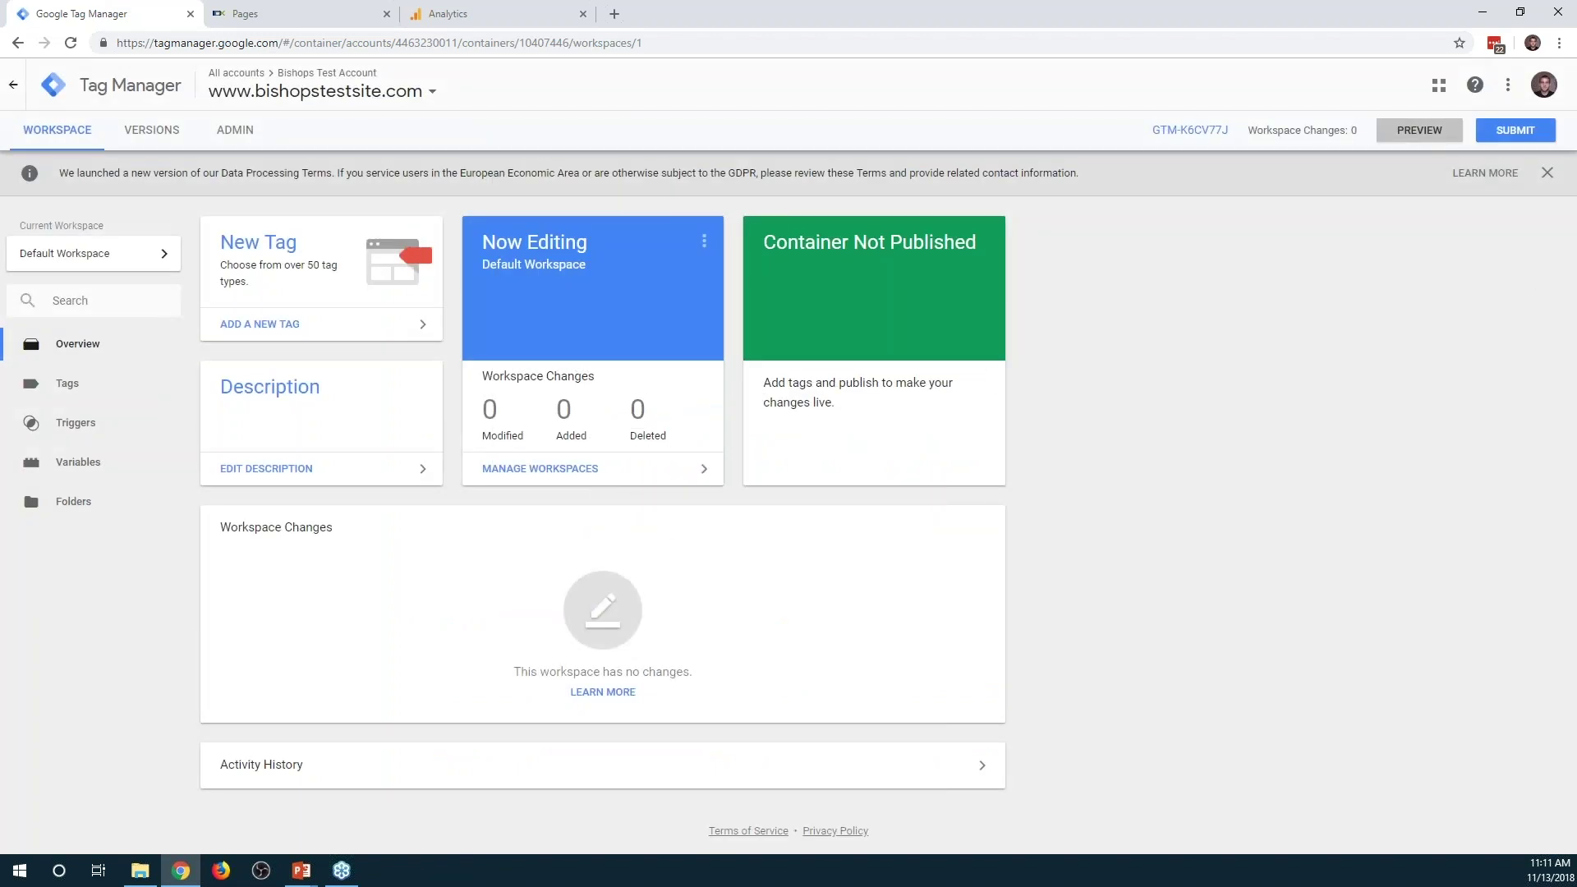
left_click(1420, 131)
left_click(276, 11)
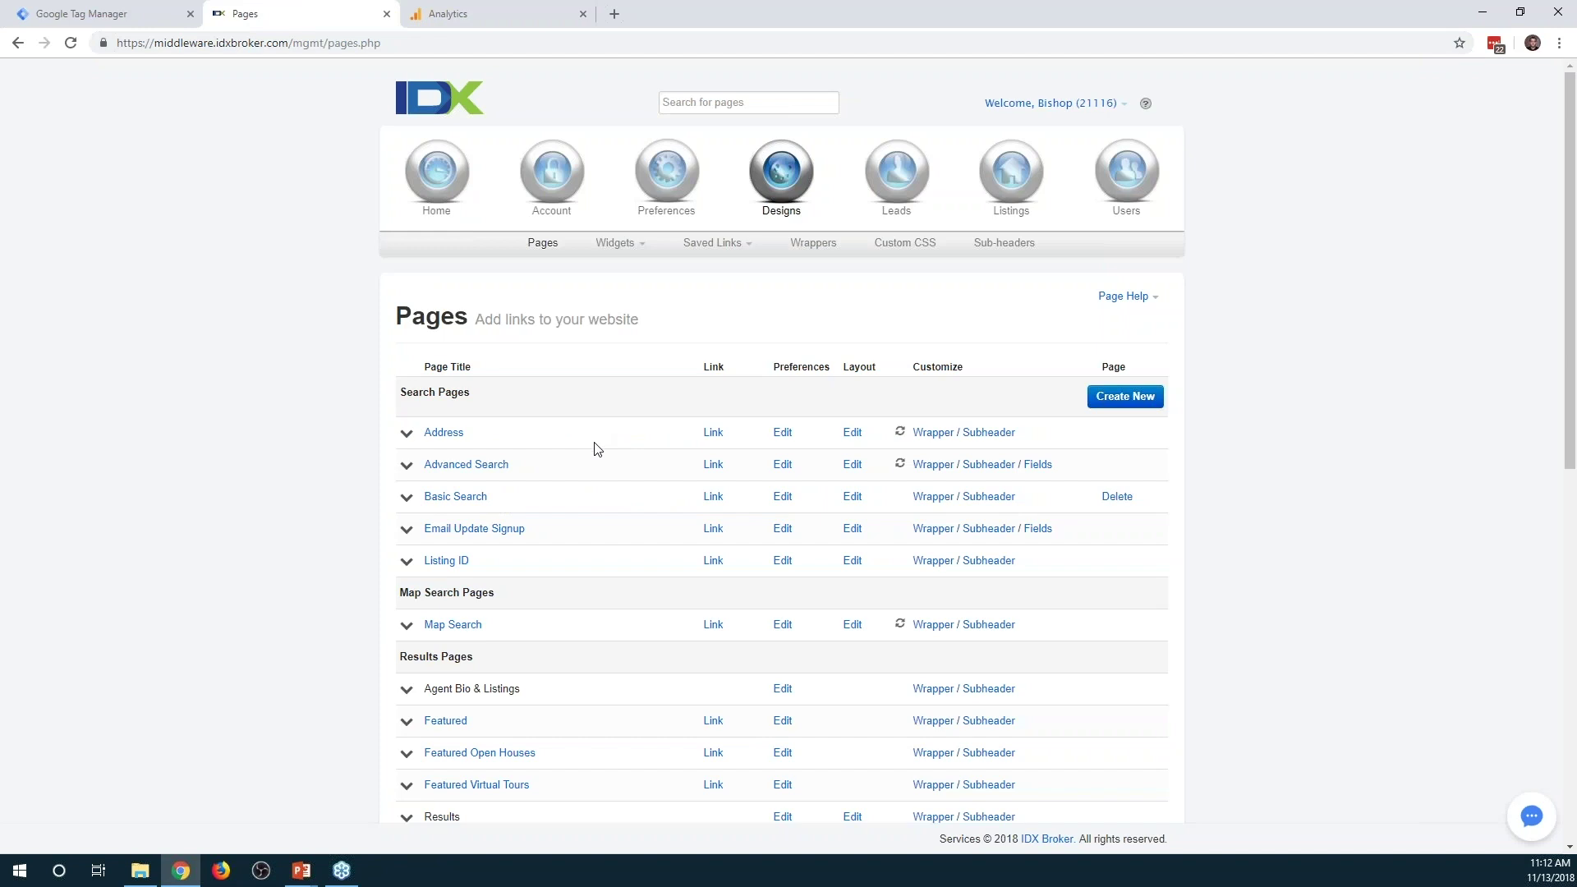
Open the first Advanced Search page URL from the IDX Pages list
scroll(597, 449, "down", 1)
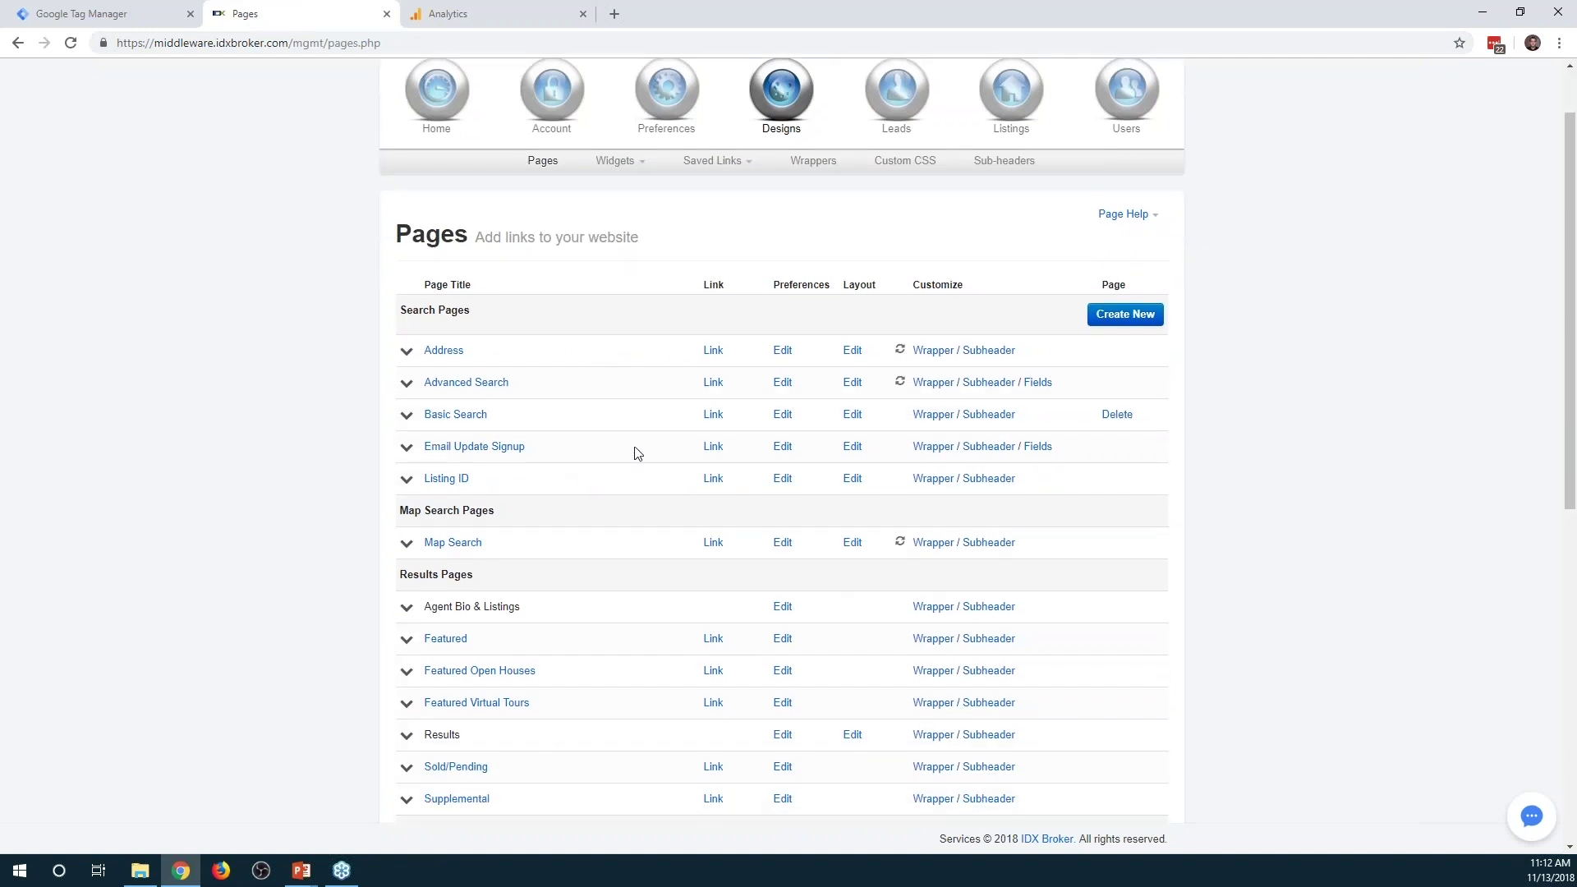
left_click(713, 382)
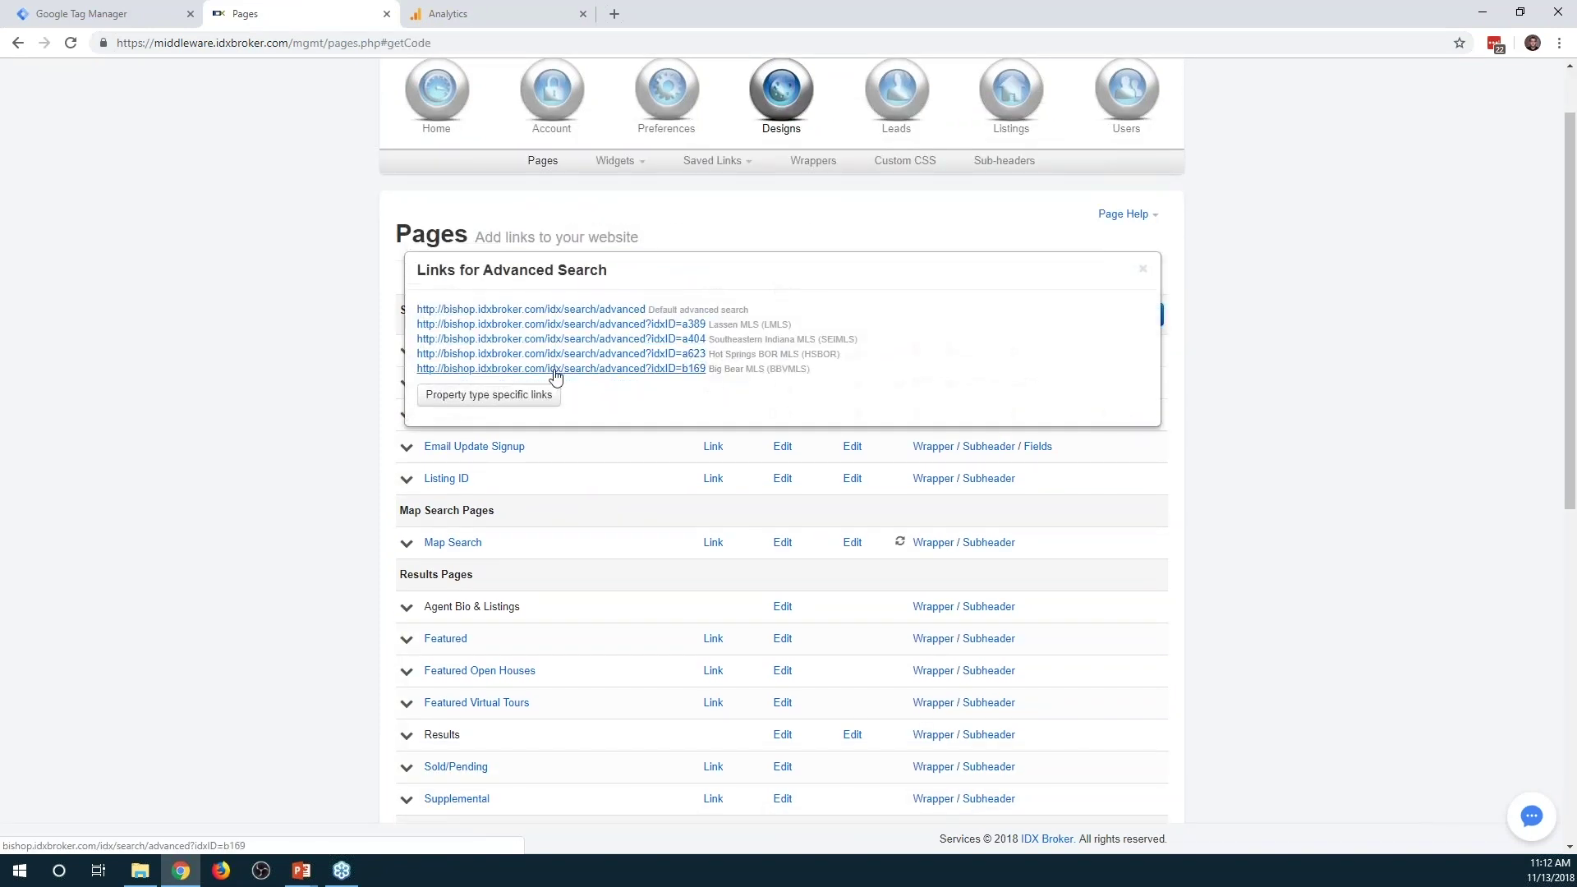
left_click(555, 313)
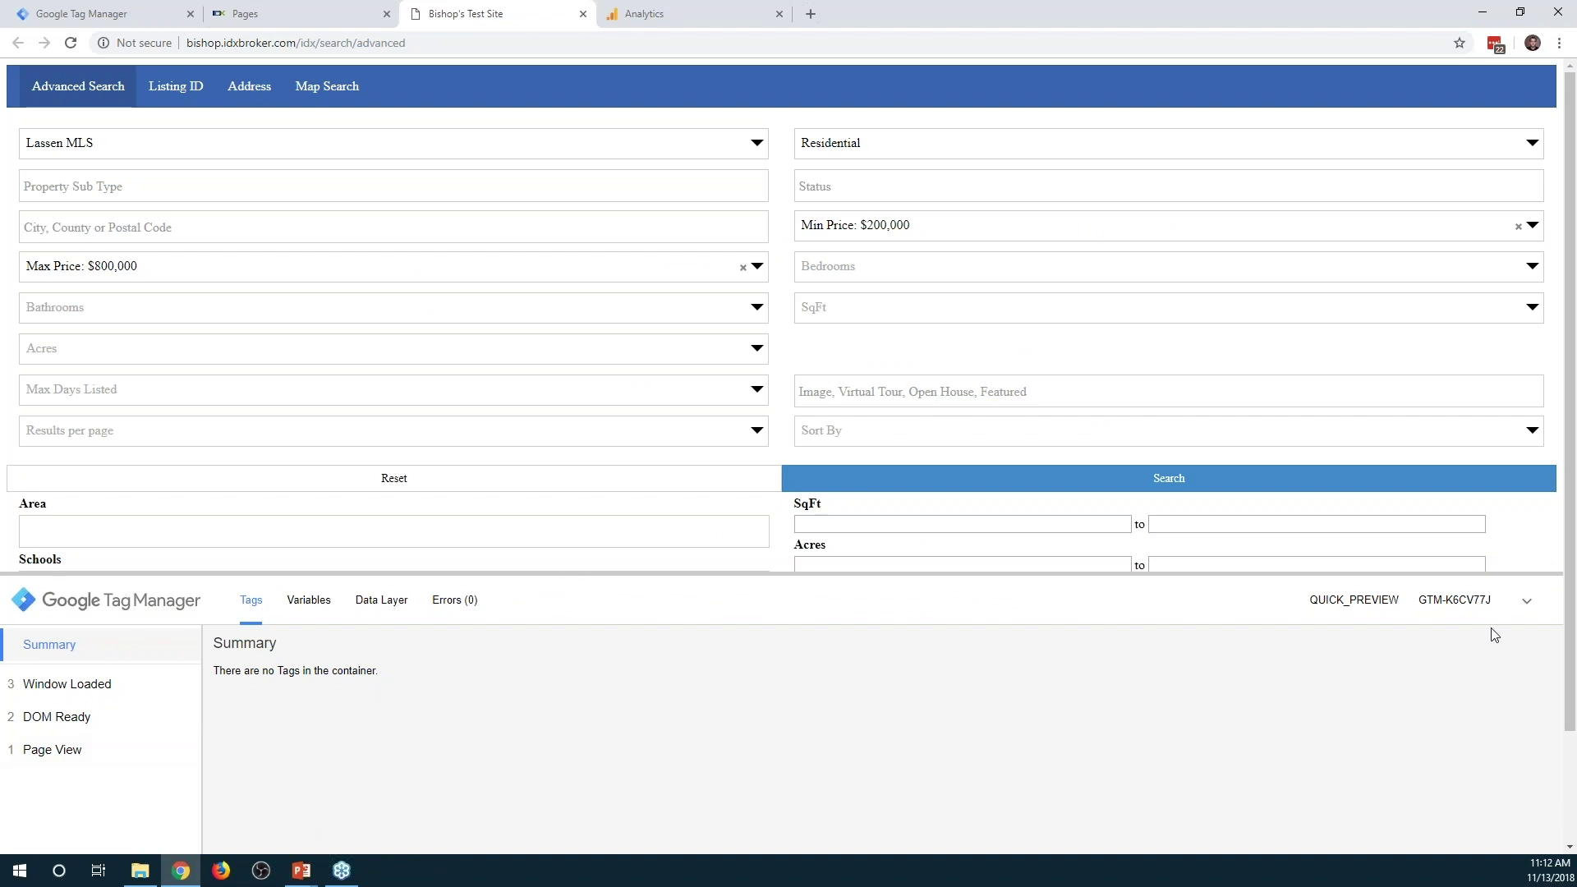
Step through the Page View, DOM Ready and Window Loaded events and show Window Loaded's variables
left_click(56, 748)
left_click(74, 717)
left_click(86, 694)
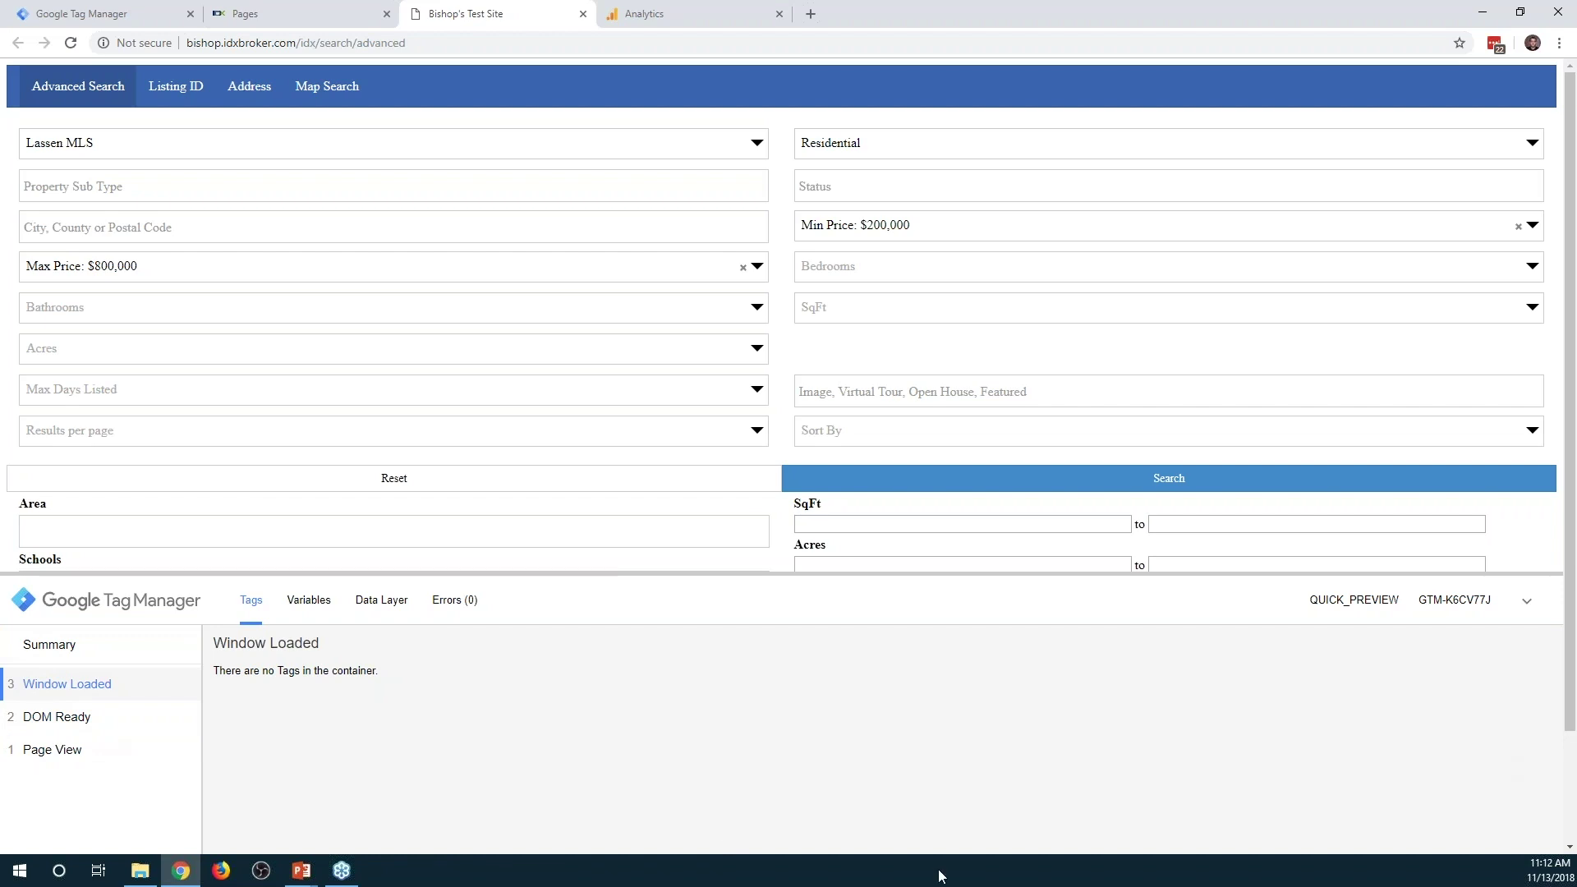
left_click(327, 611)
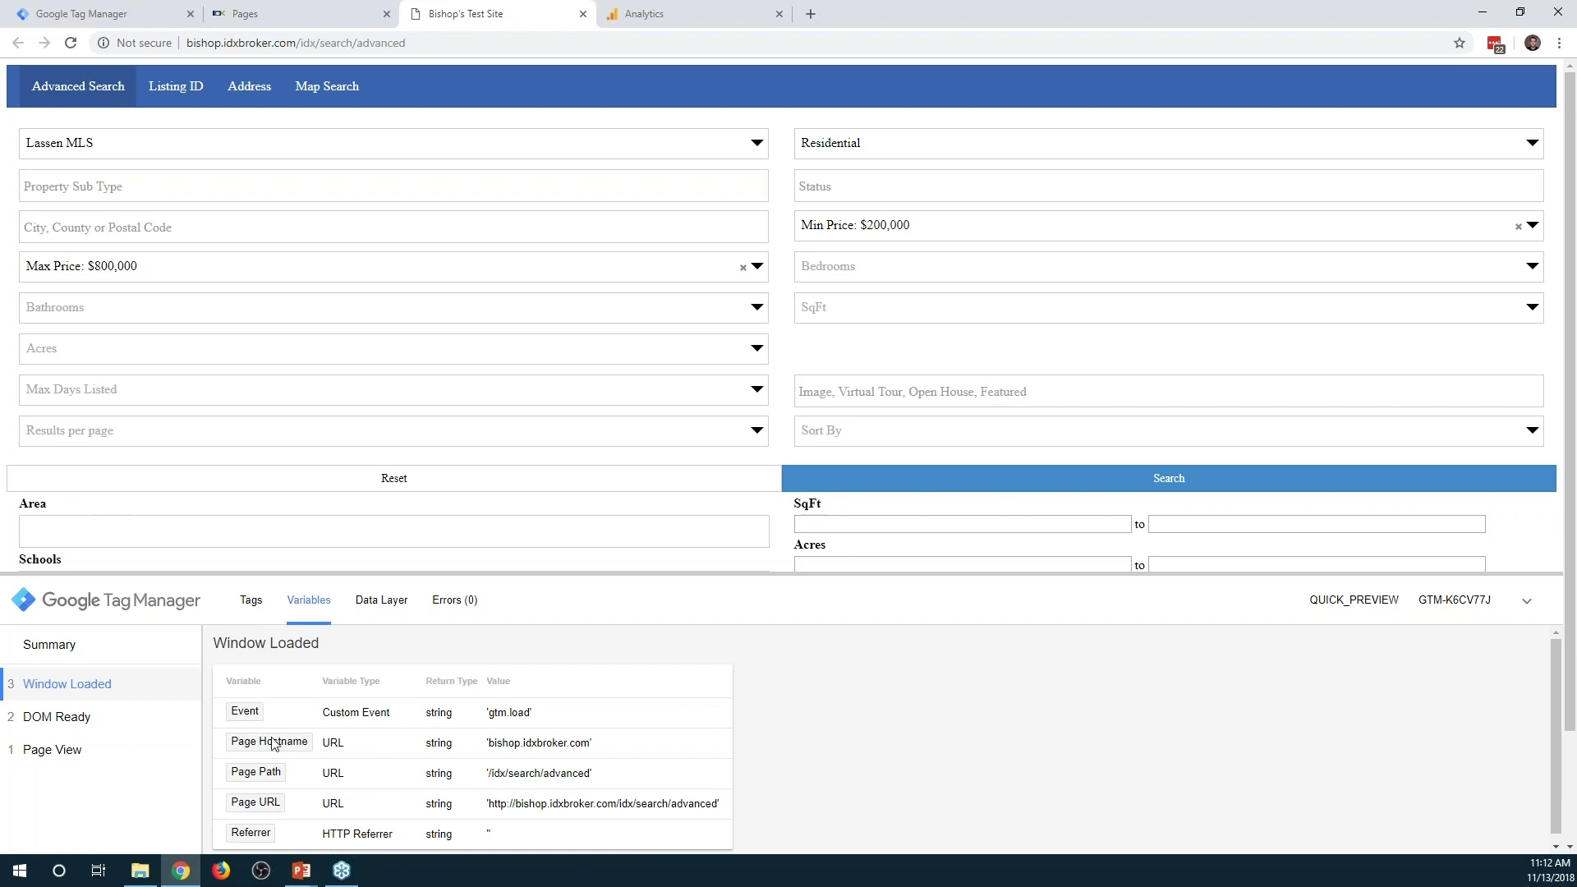
Inspect the Page Path and Page Hostname values, then view the Window Loaded data layer
scroll(275, 744, "down", 1)
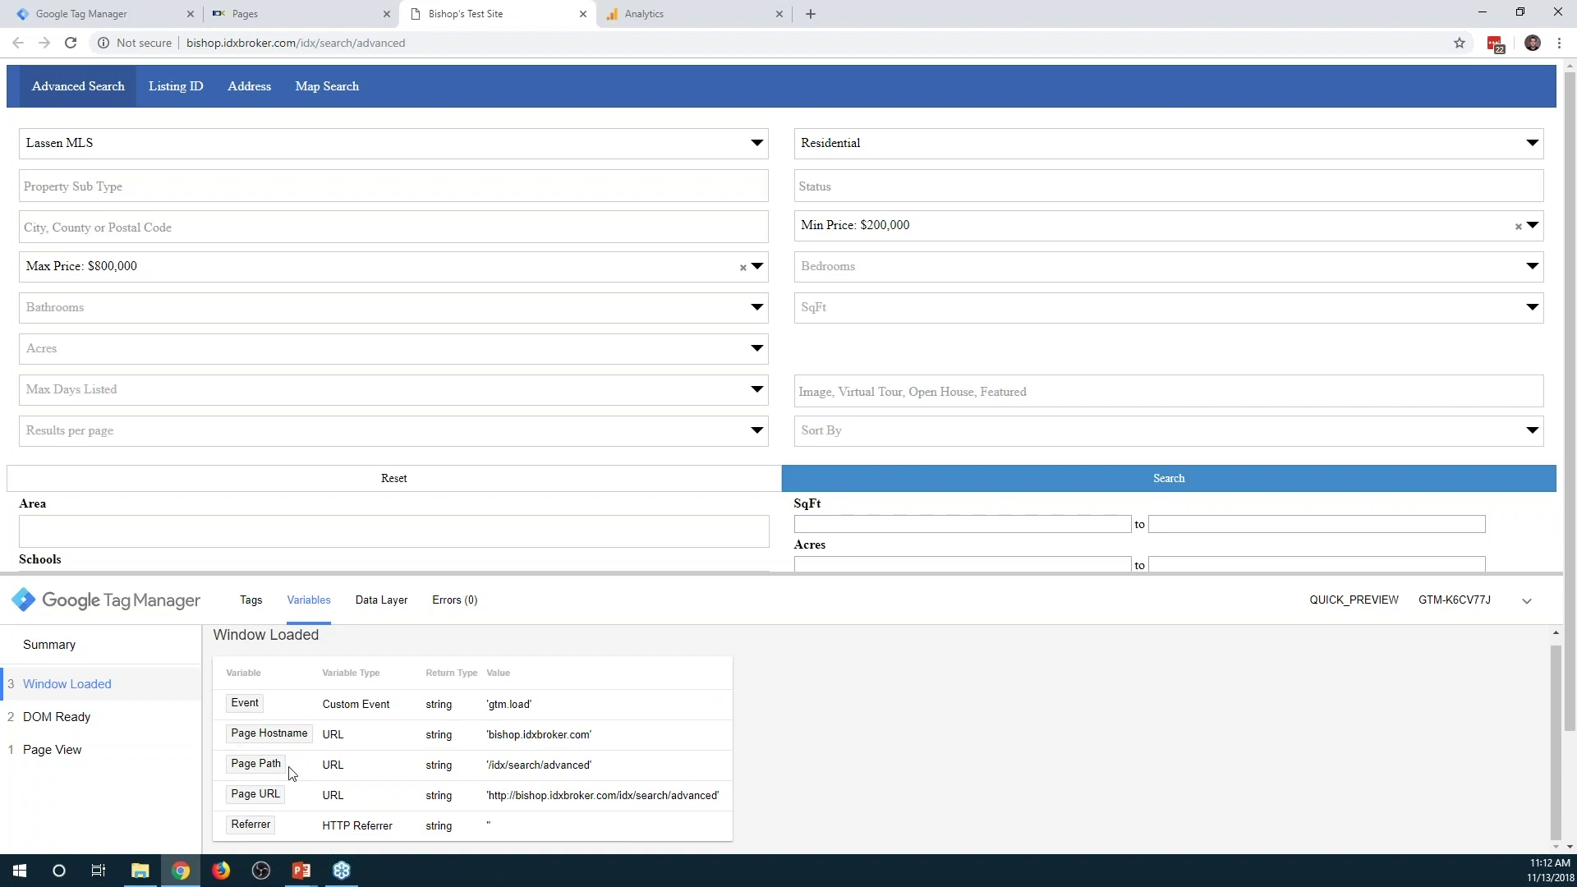
left_click_drag(607, 774, 486, 767)
left_click_drag(591, 737, 493, 744)
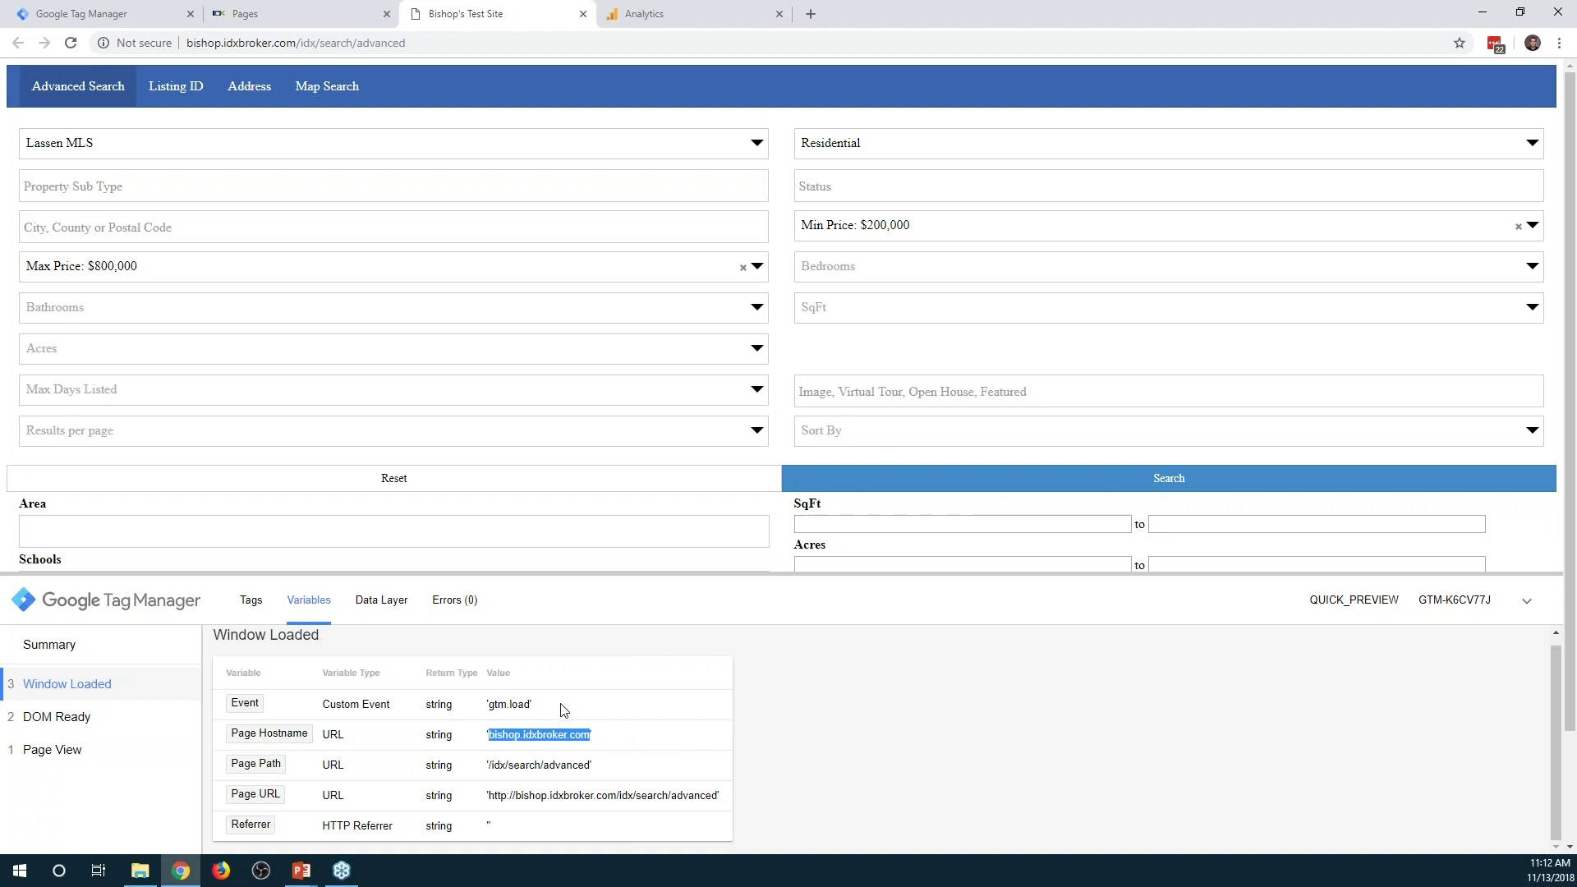
left_click(381, 600)
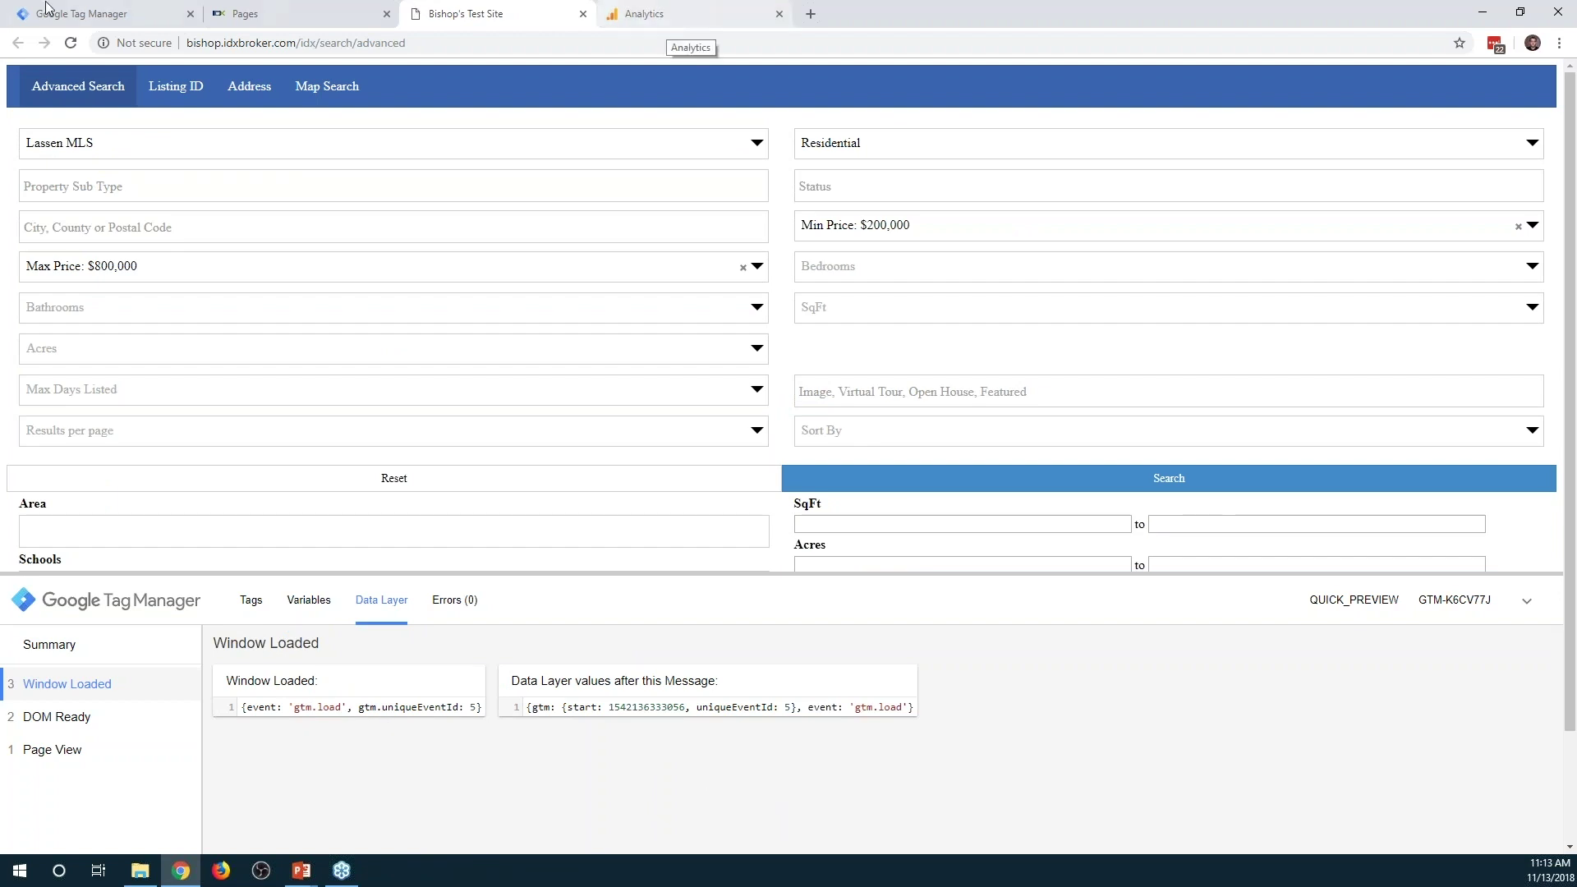
left_click(99, 16)
Rename the new Untitled Variable to 'Google Analytics Settings'
left_click(78, 462)
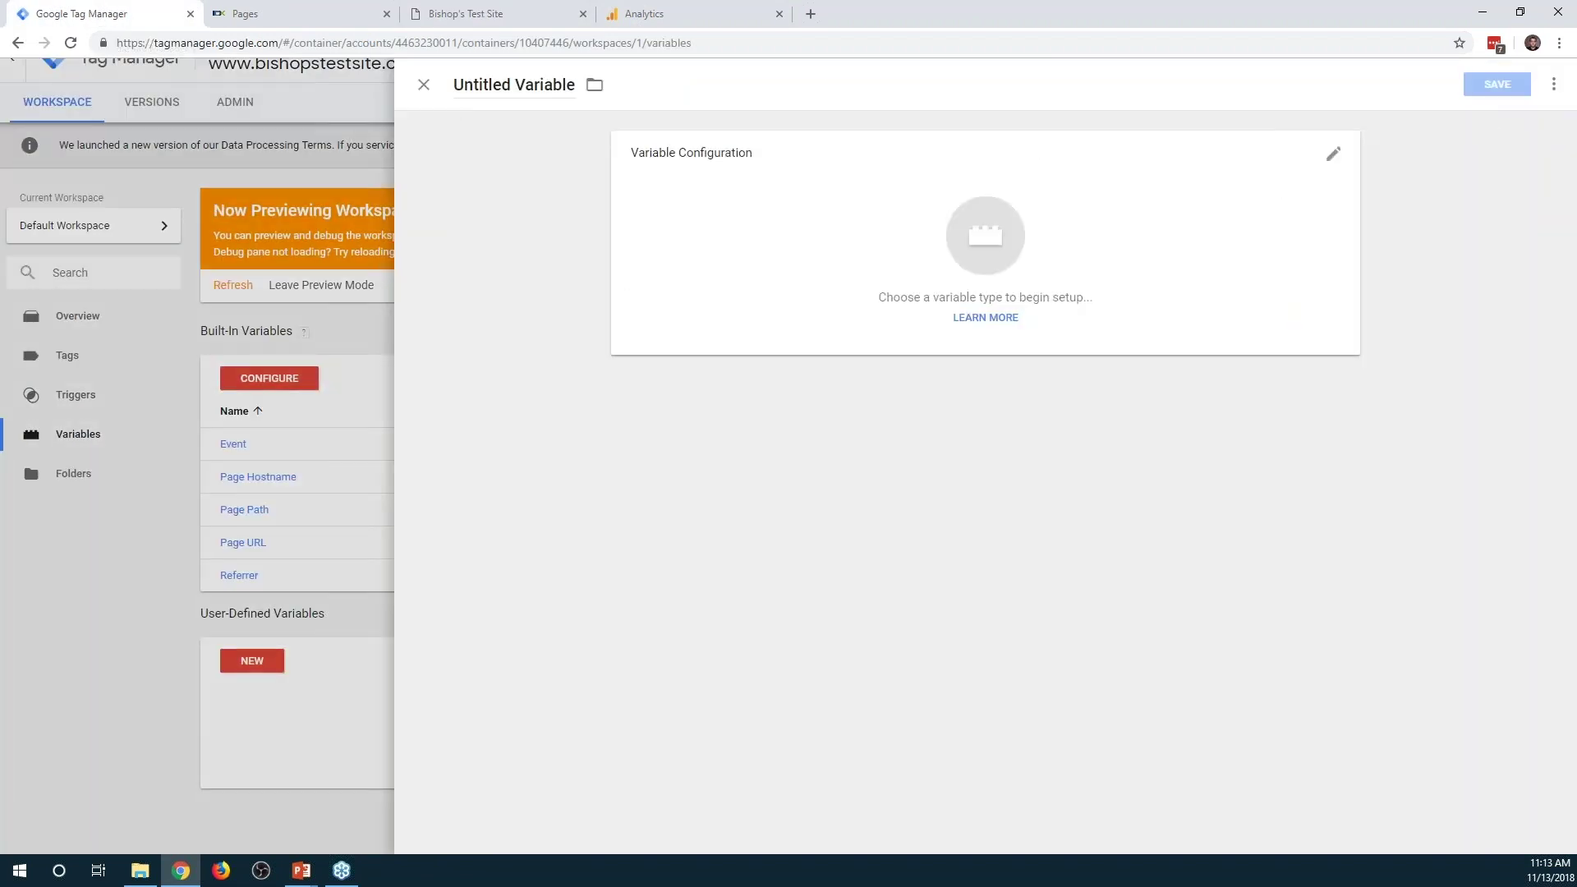
left_click(573, 91)
left_click_drag(575, 85, 453, 85)
type("Google ")
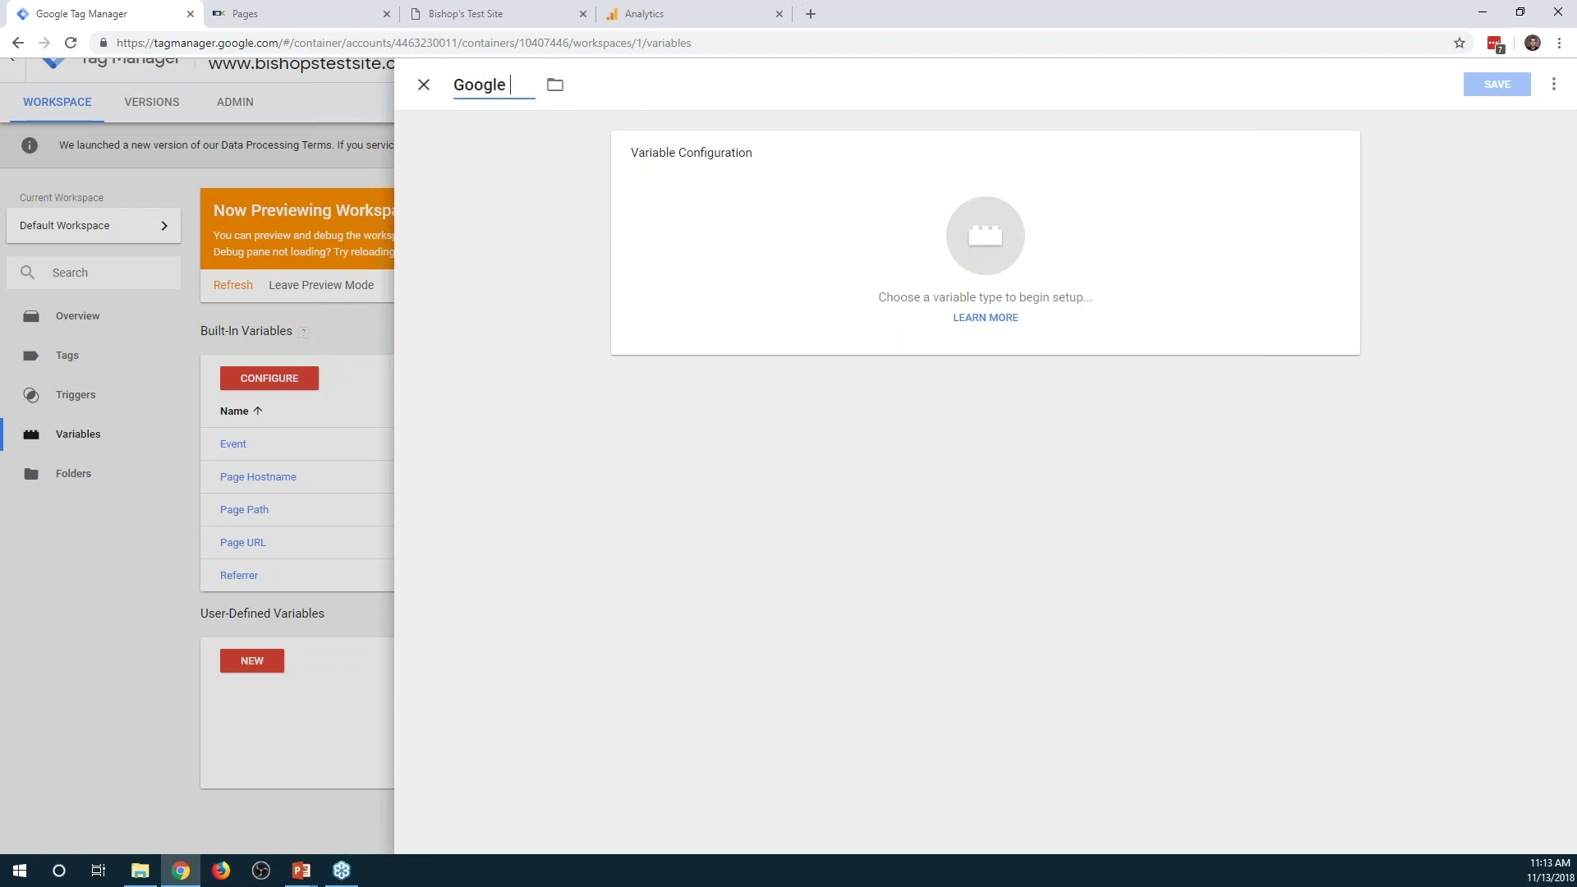
type("Analytics Settings")
Set the variable type to Constant and place the cursor in its Value field
left_click(920, 294)
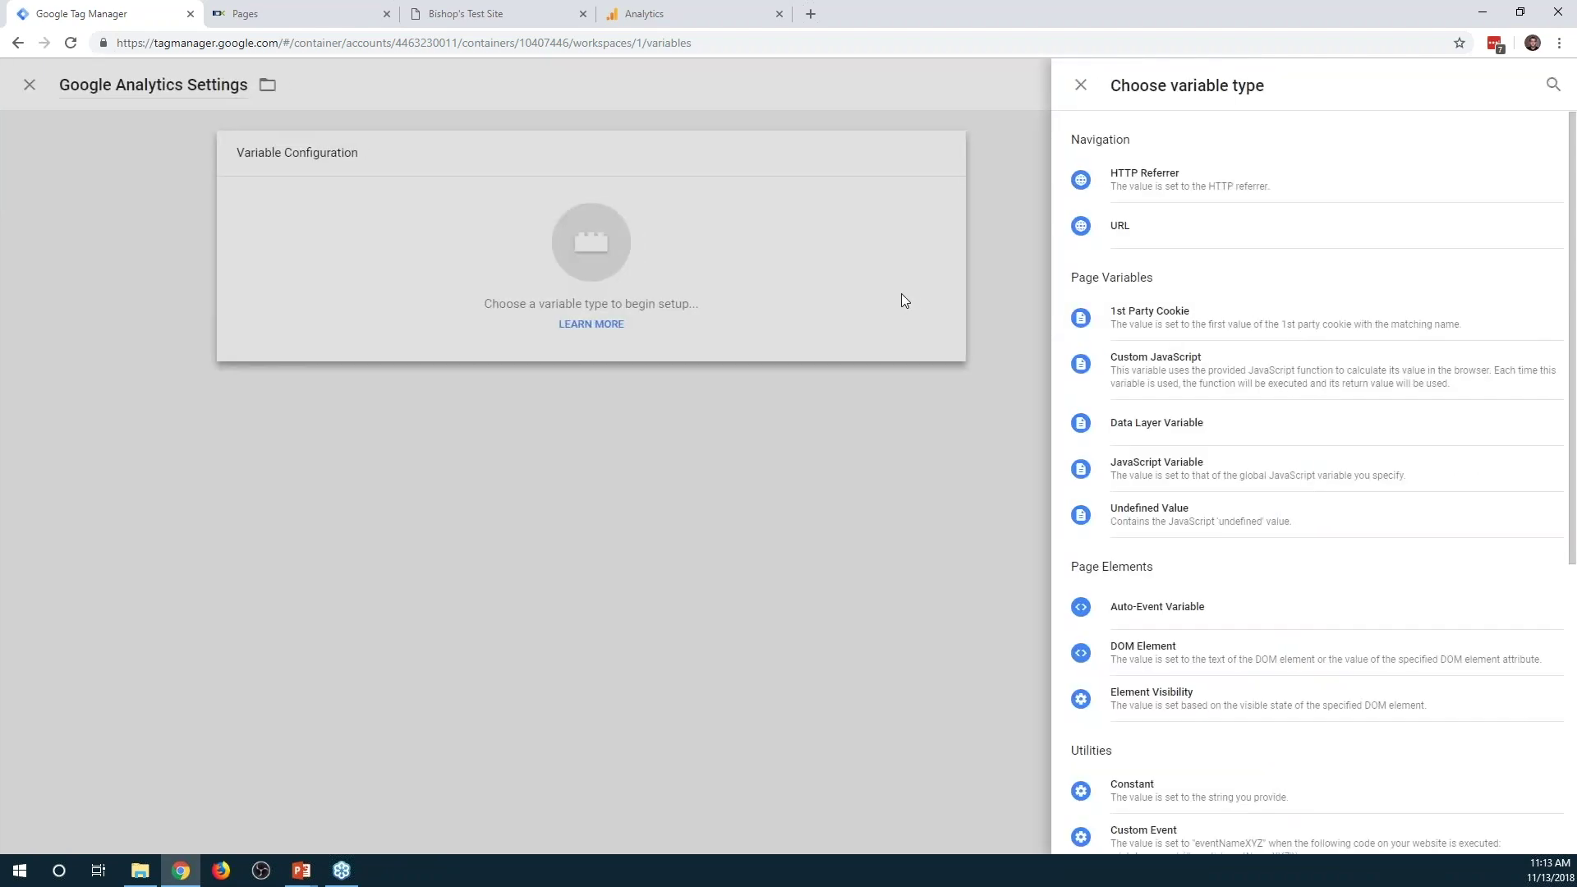
scroll(1366, 300, "down", 5)
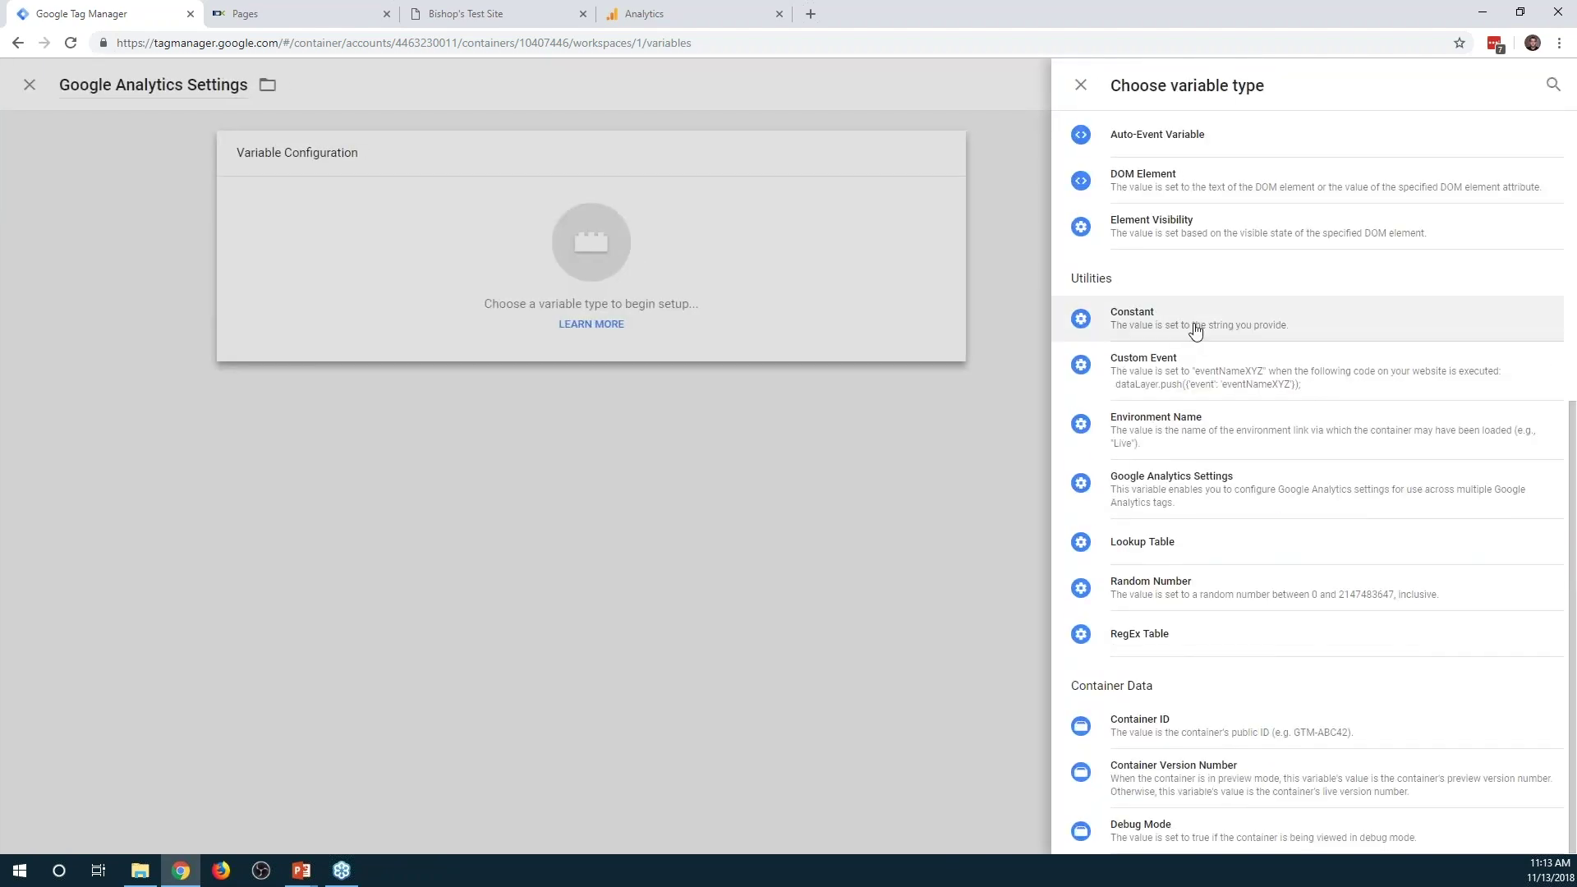
left_click(1206, 330)
left_click(763, 312)
left_click(644, 14)
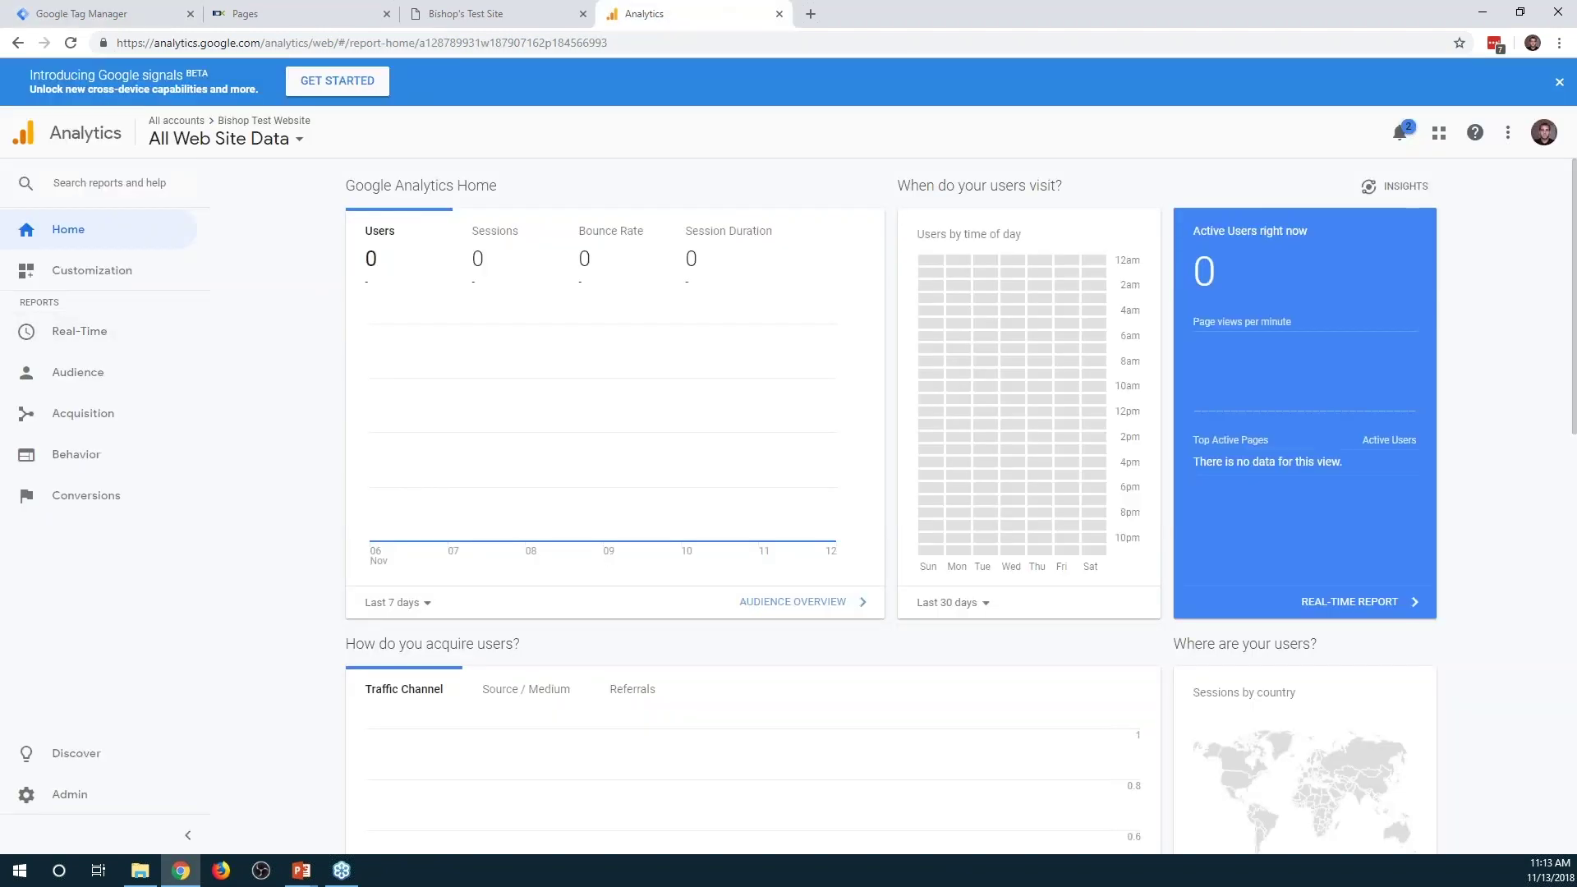
Read the test website property's UA tracking ID in Analytics and start entering it as the Constant's value
left_click(284, 141)
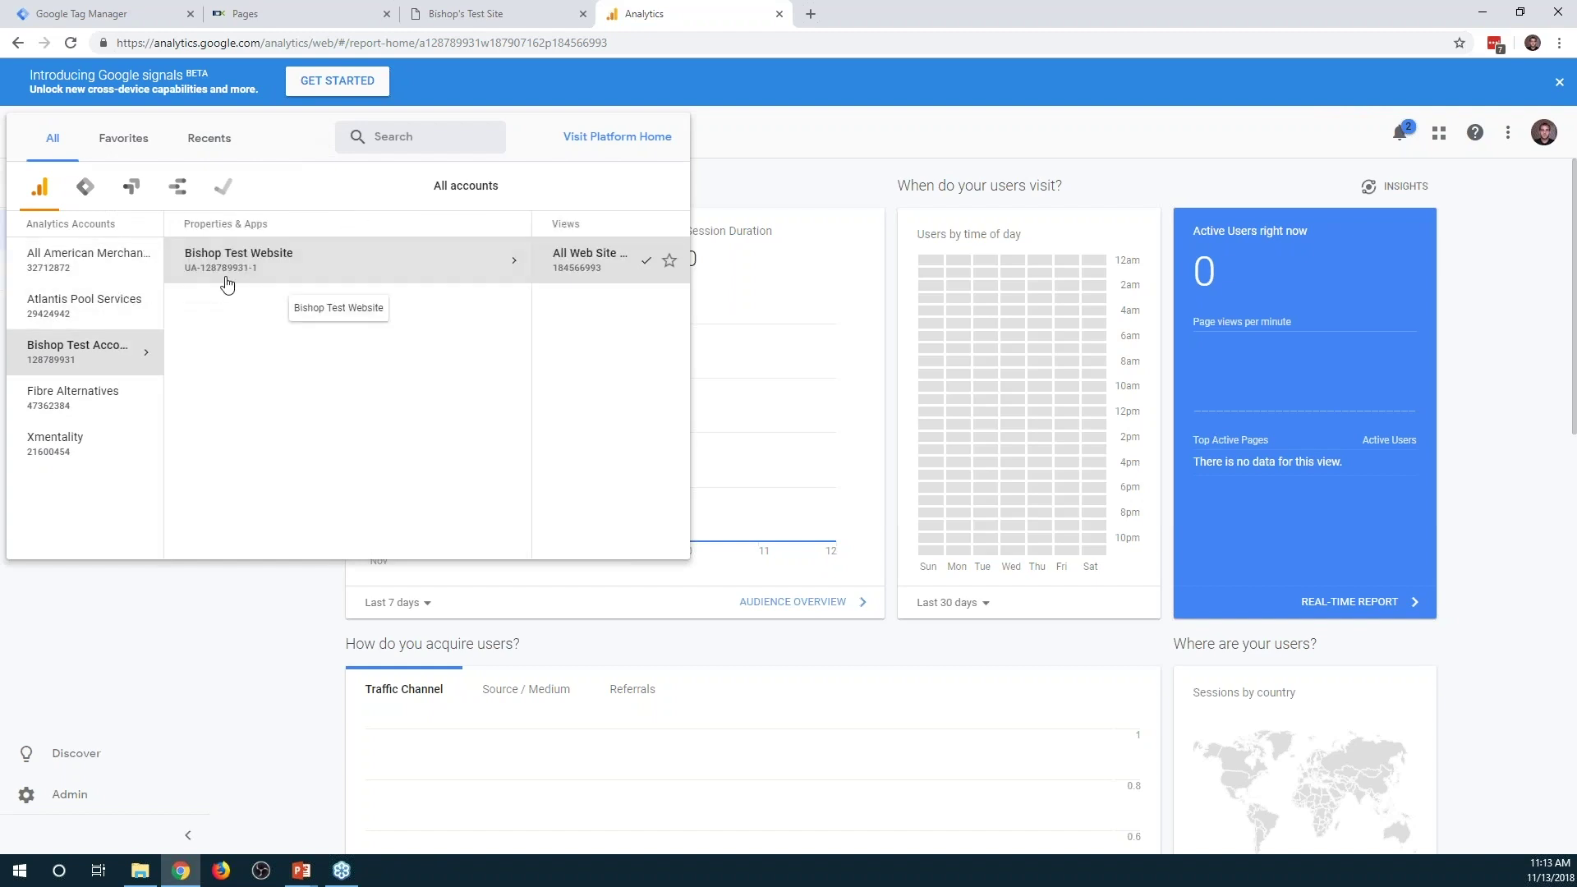
key("ctrl+1")
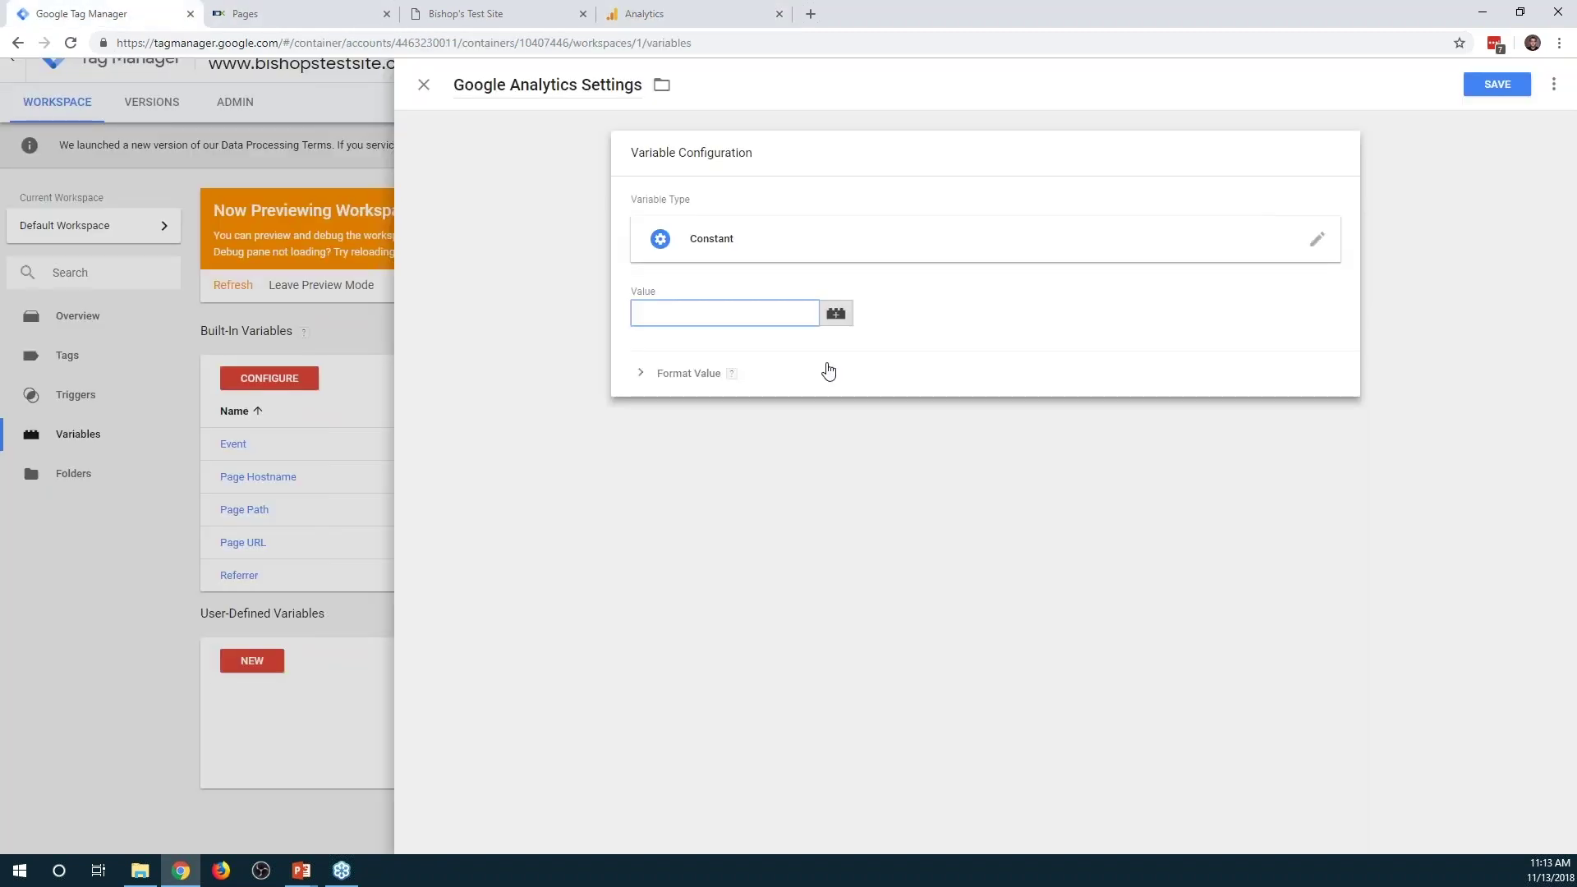
type("UA-")
key("ctrl+4")
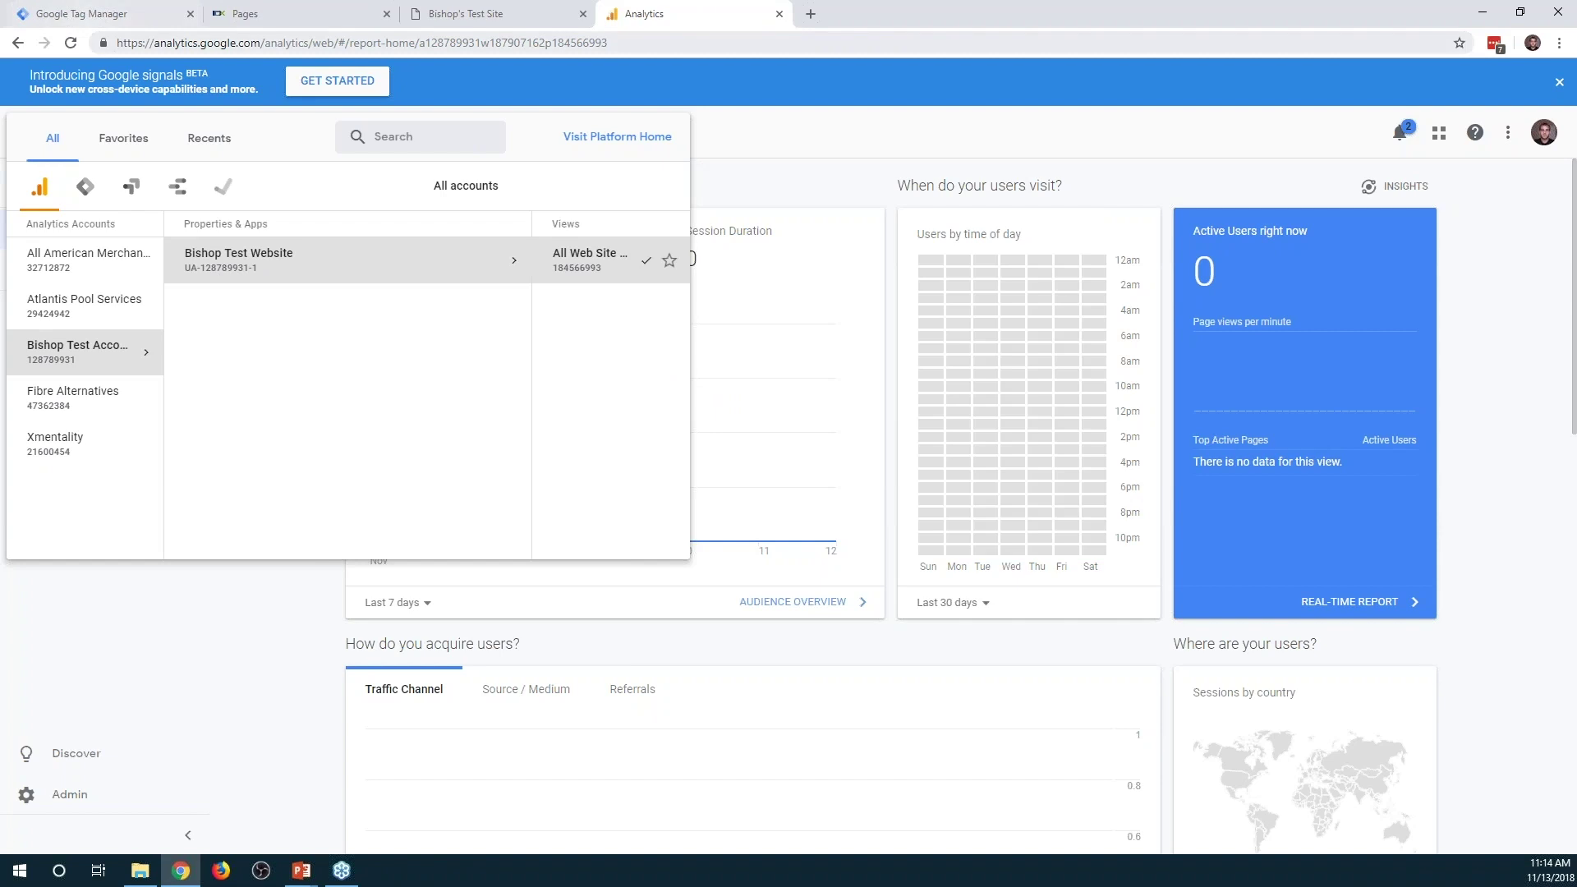
left_click(132, 14)
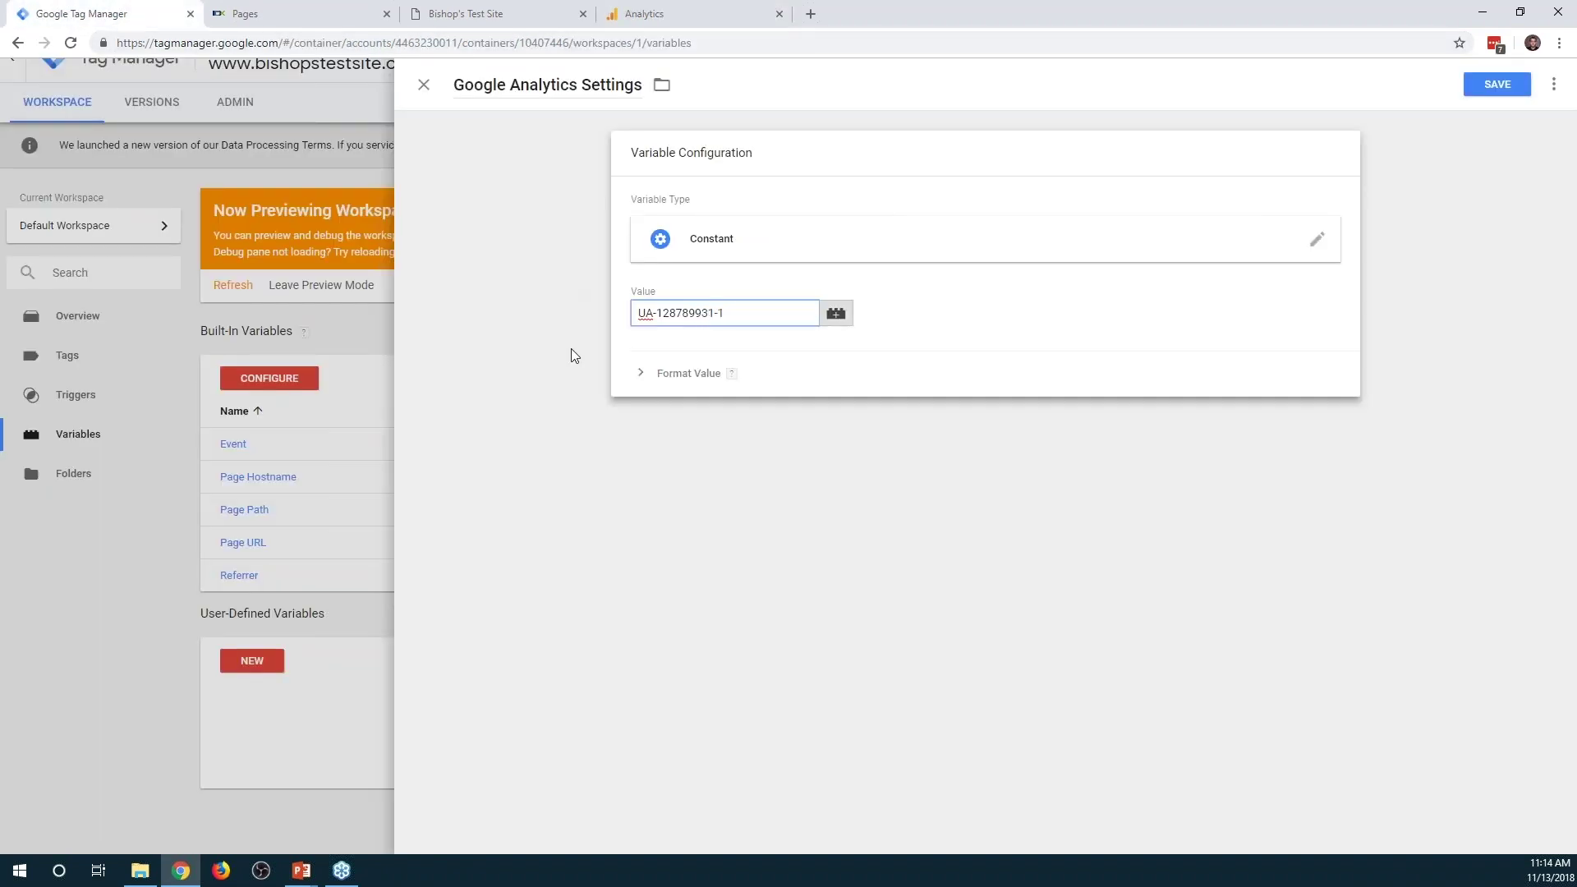
Change the variable title from 'Google Analytics Settings' to 'Google Analytics UA'
left_click(640, 89)
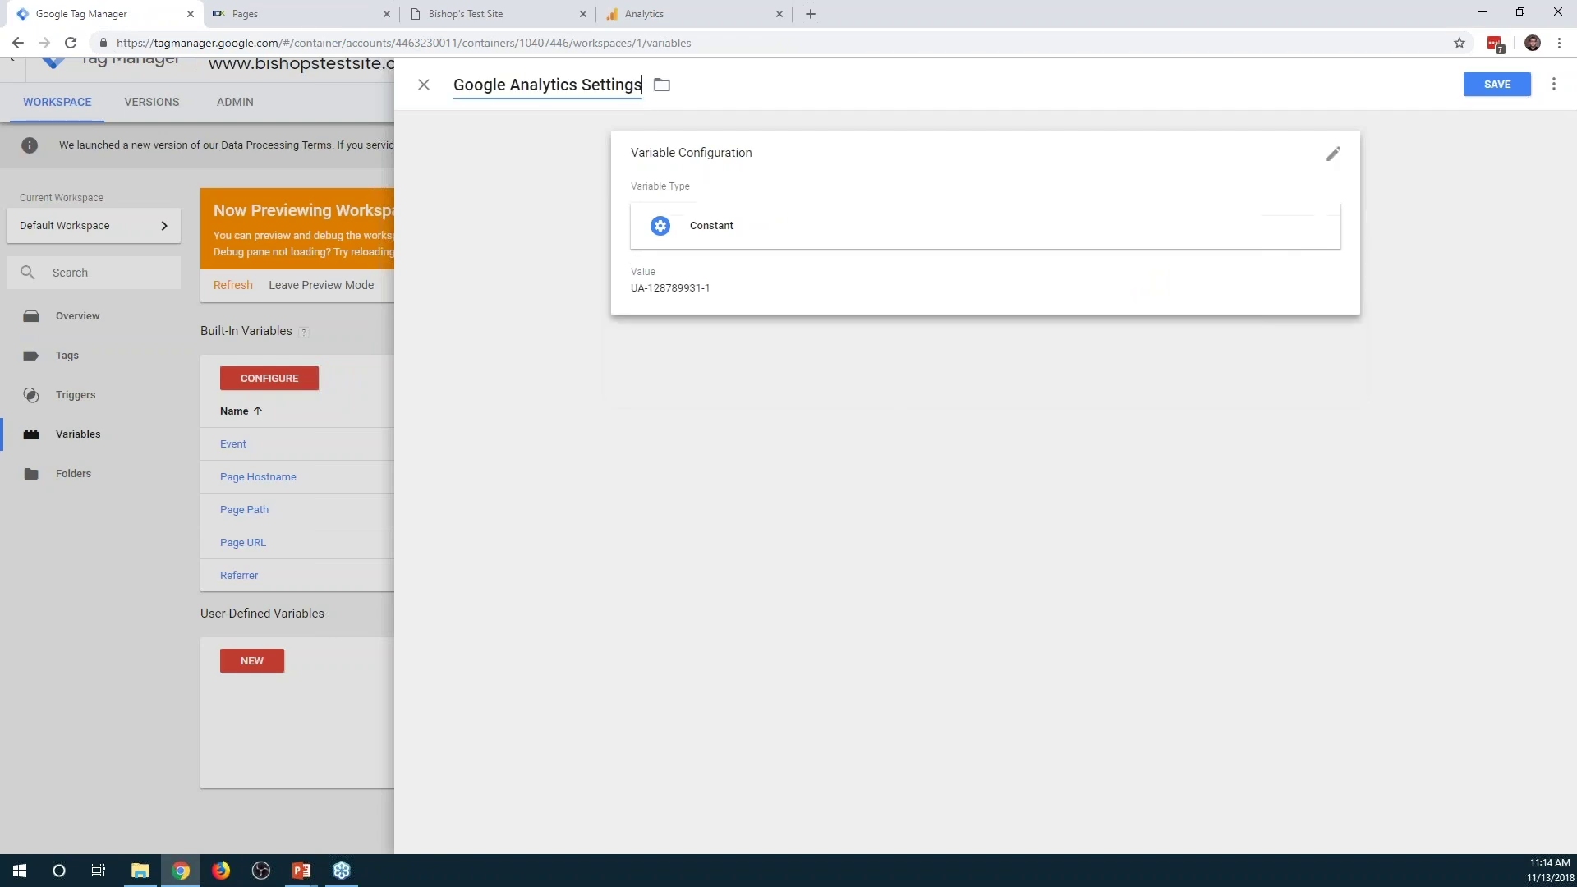
key("BackSpace")
key("BackSpace")
key("BackSpace")
key("BackSpace")
key("BackSpace")
key("BackSpace")
key("BackSpace")
key("BackSpace")
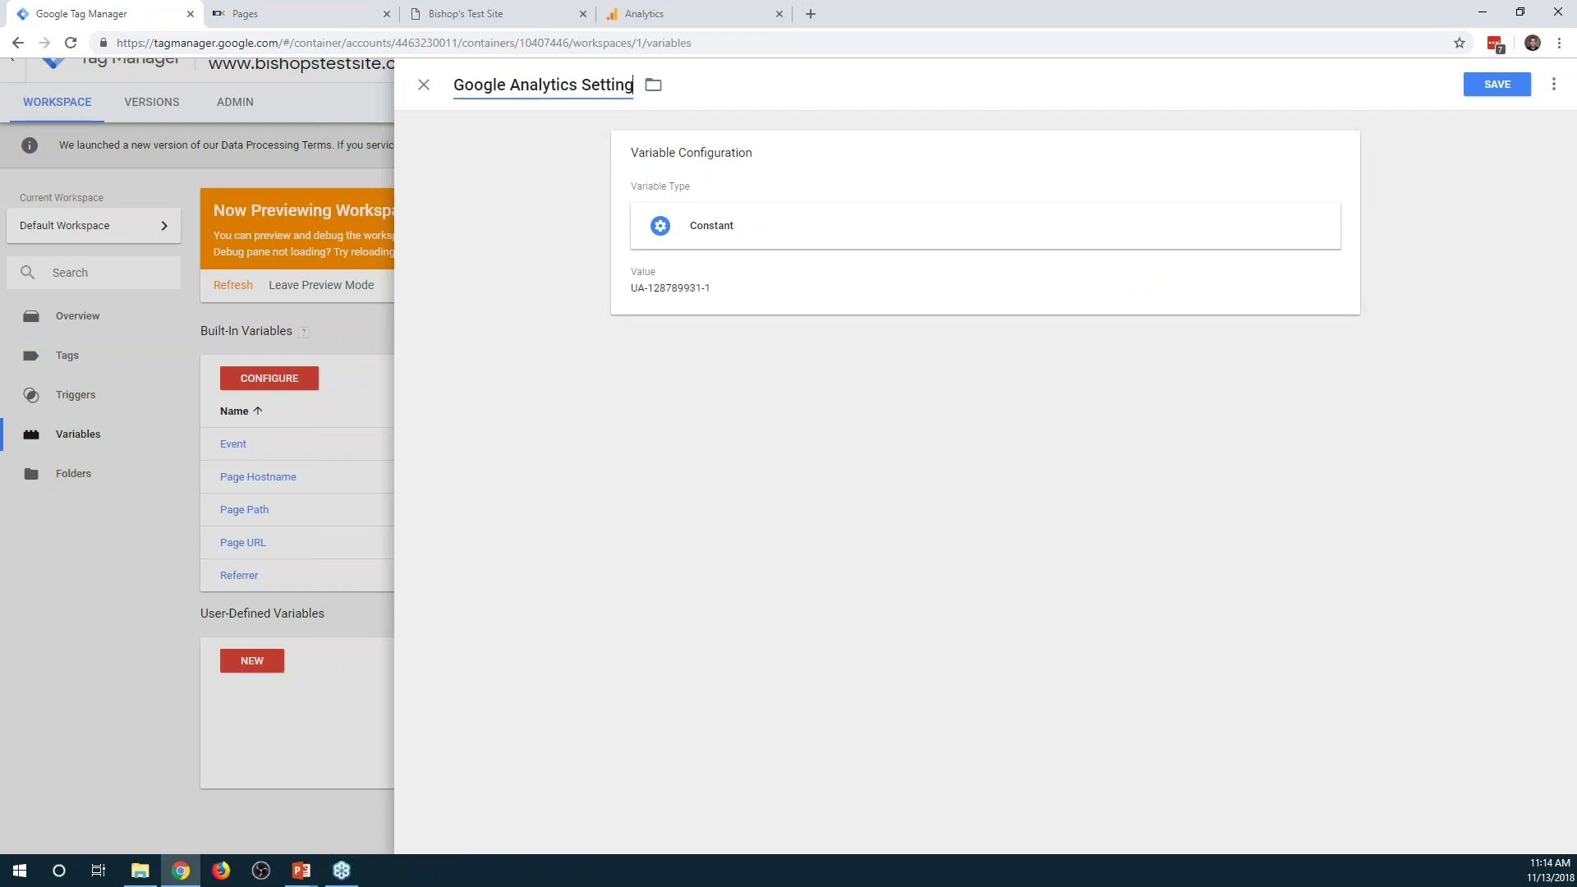
type("UA")
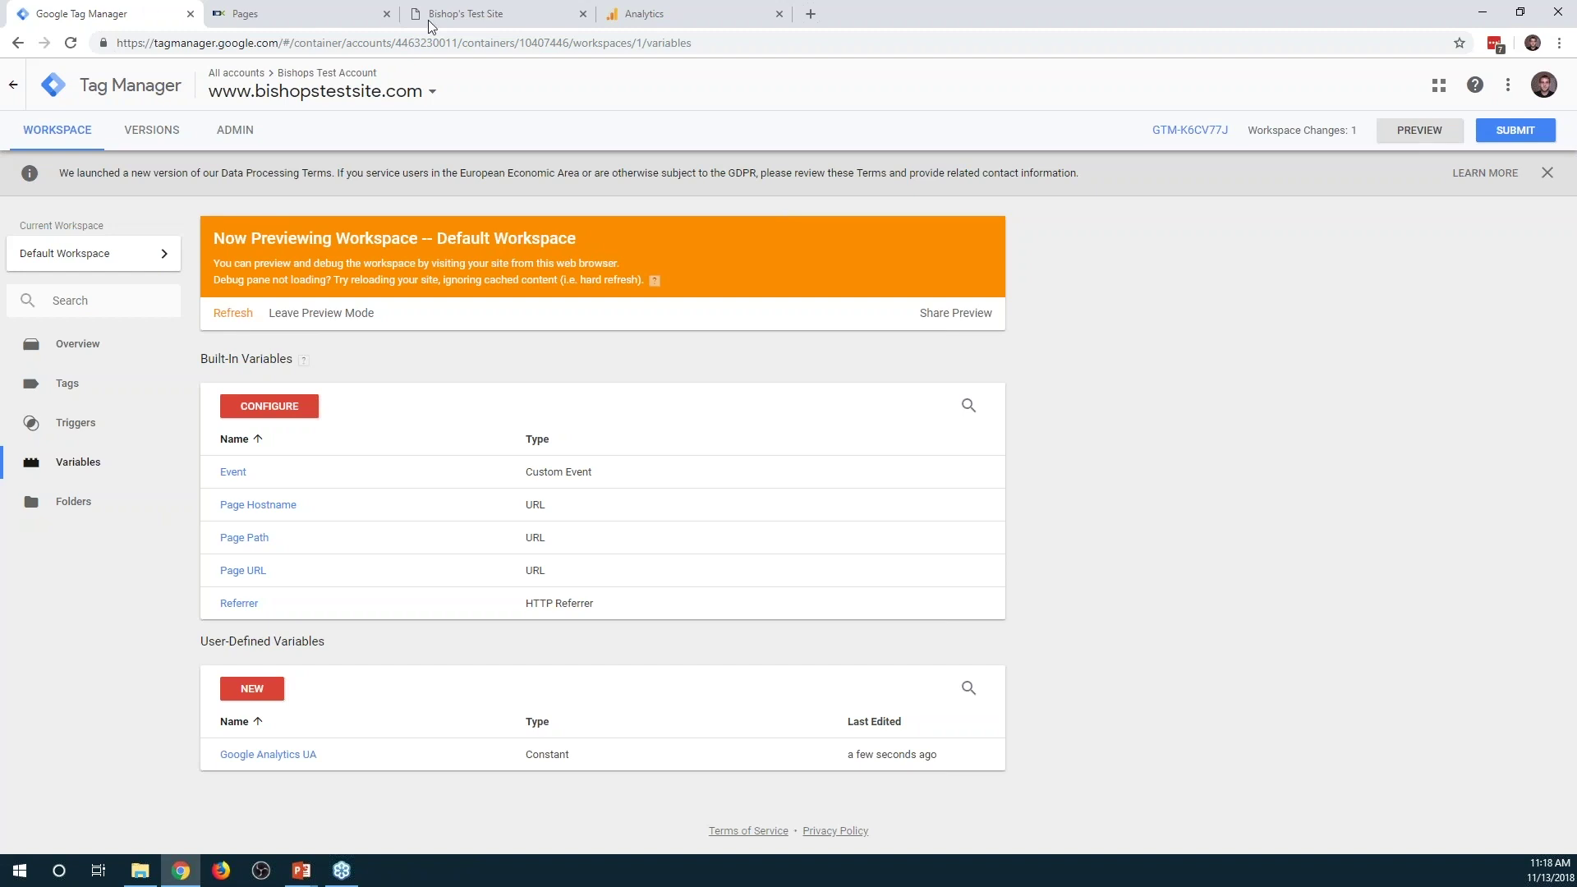
left_click(247, 14)
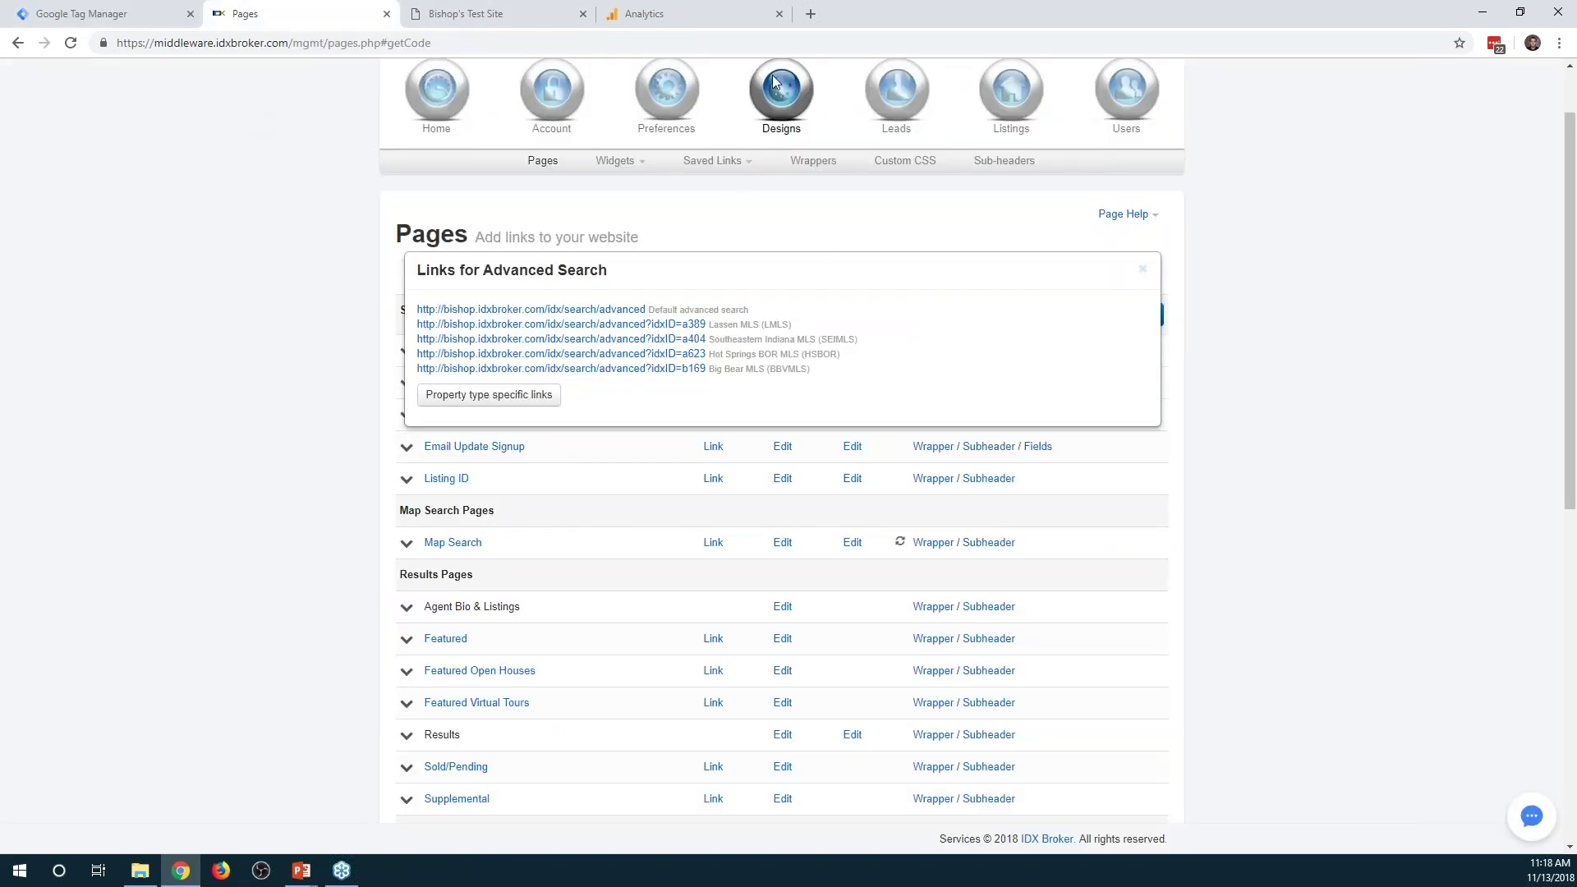
left_click(821, 160)
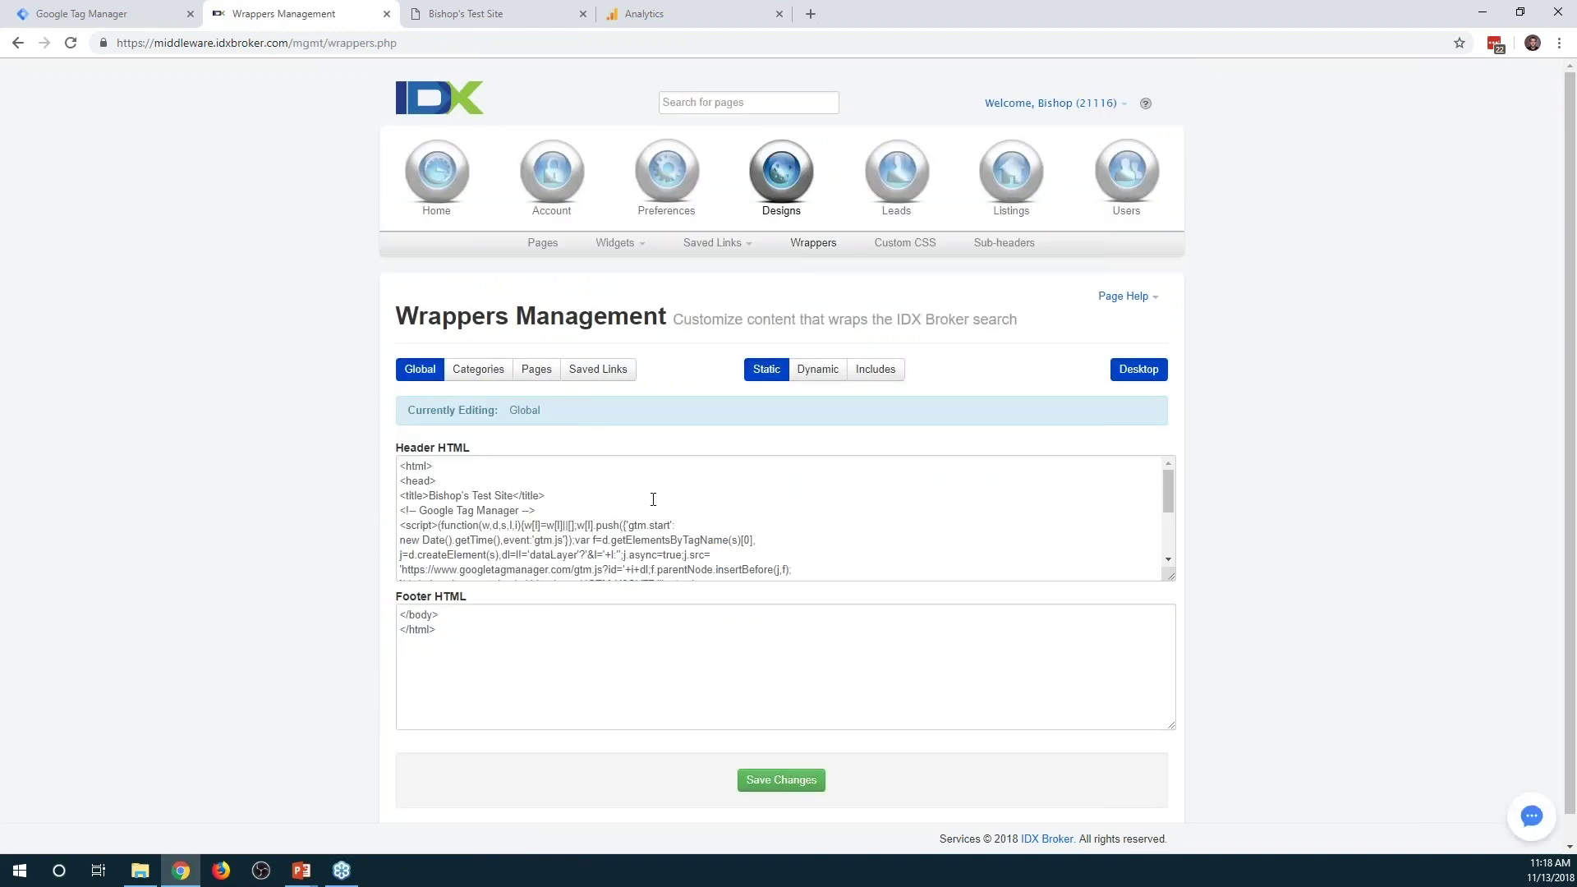
left_click(548, 242)
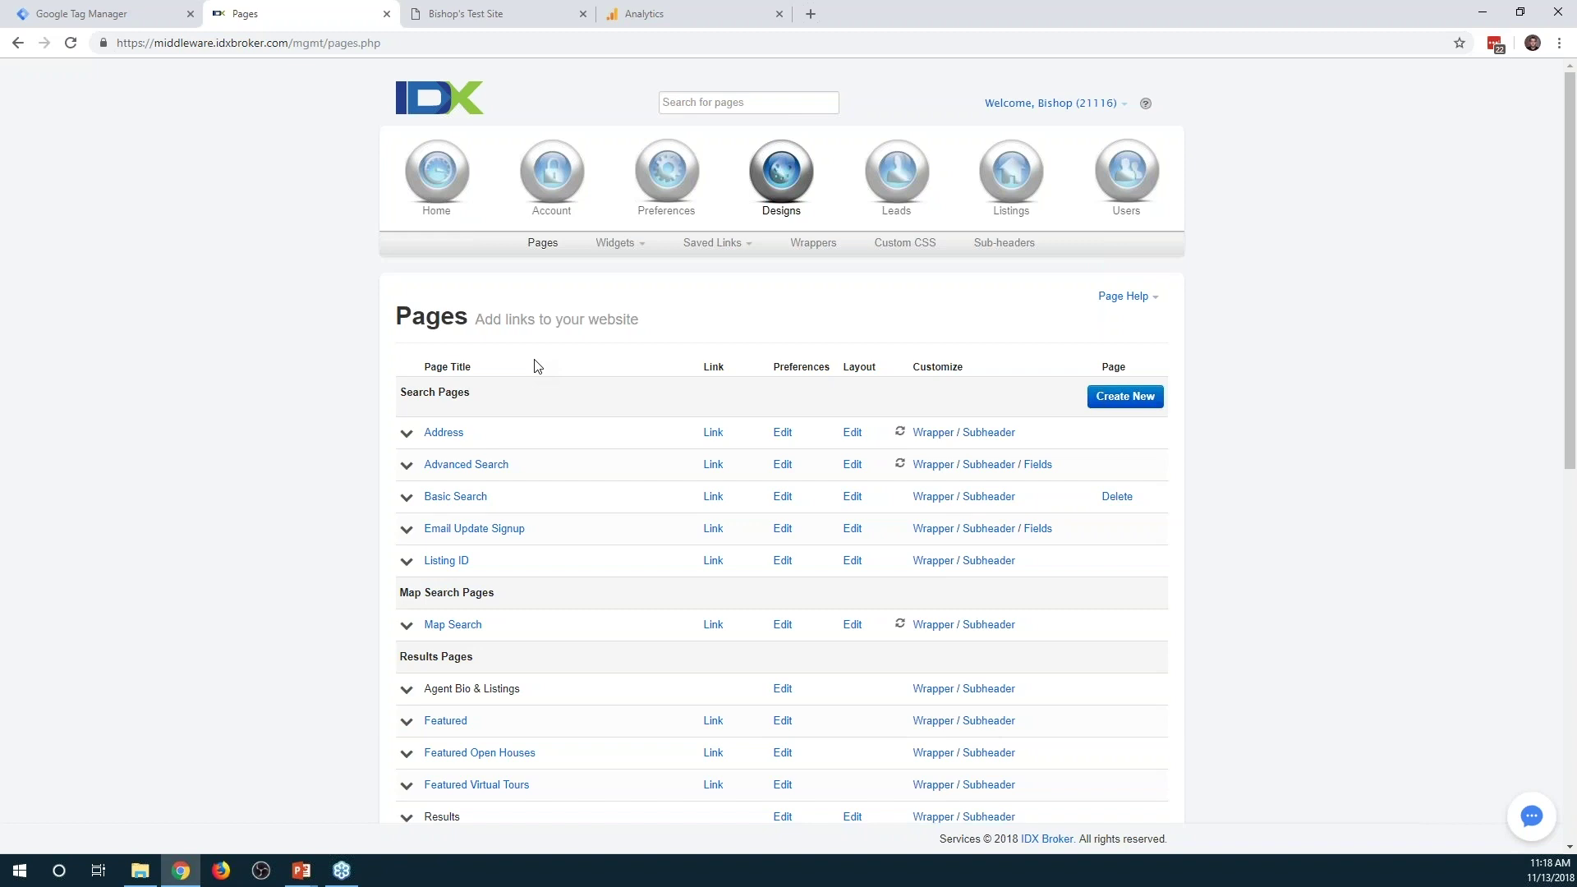
key("ctrl+1")
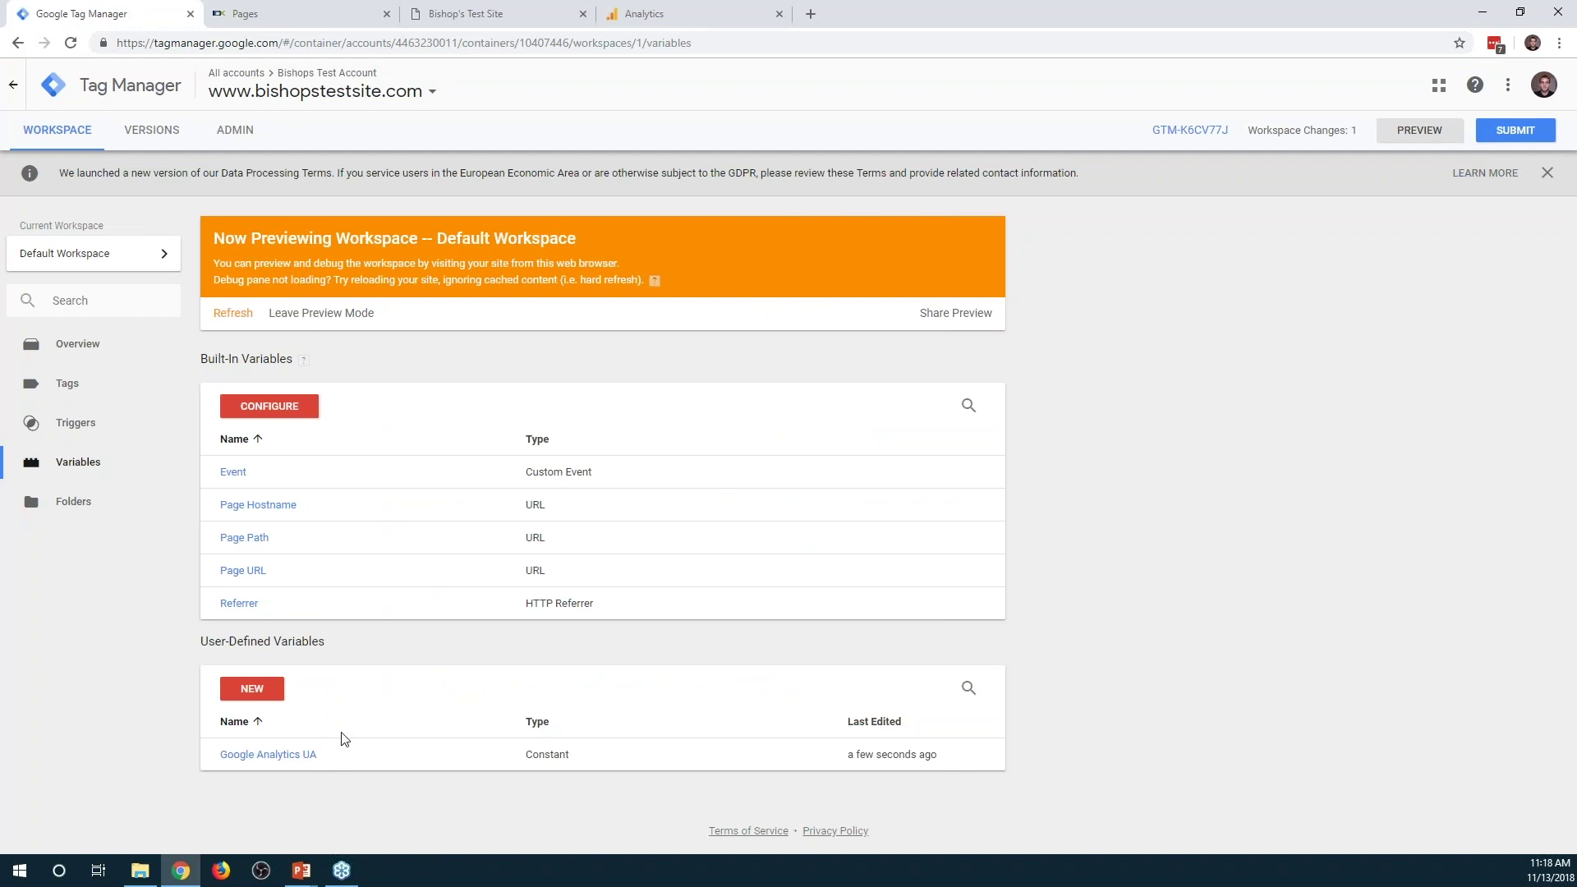
left_click(82, 391)
Start a new tag named Google Analytics with the Universal Analytics tag type
left_click(252, 406)
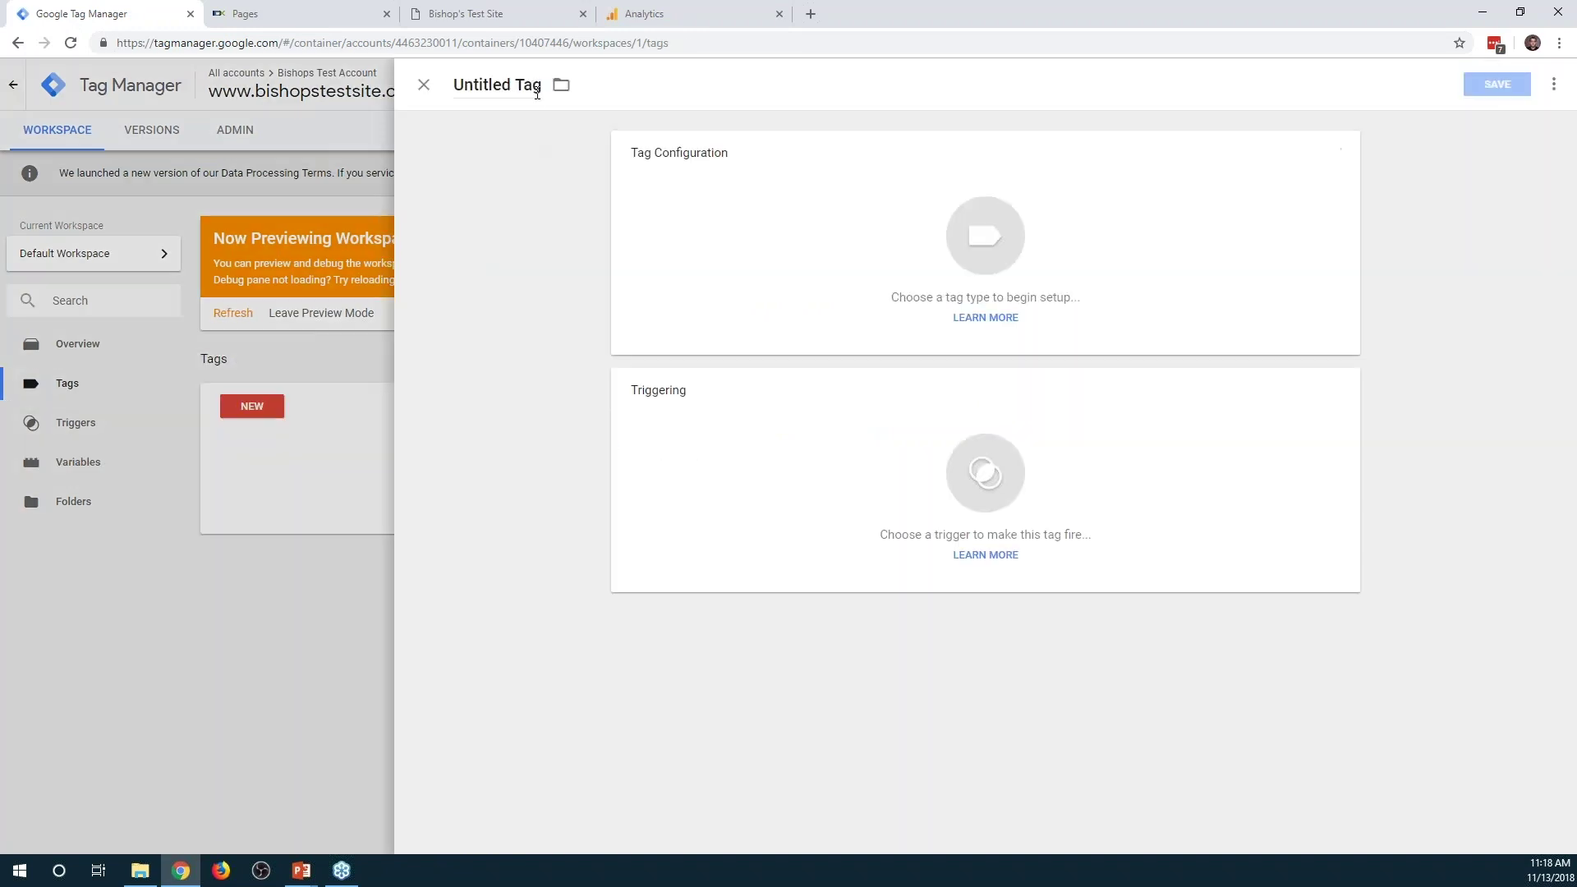
left_click(538, 86)
key("BackSpace")
type("Google Analy")
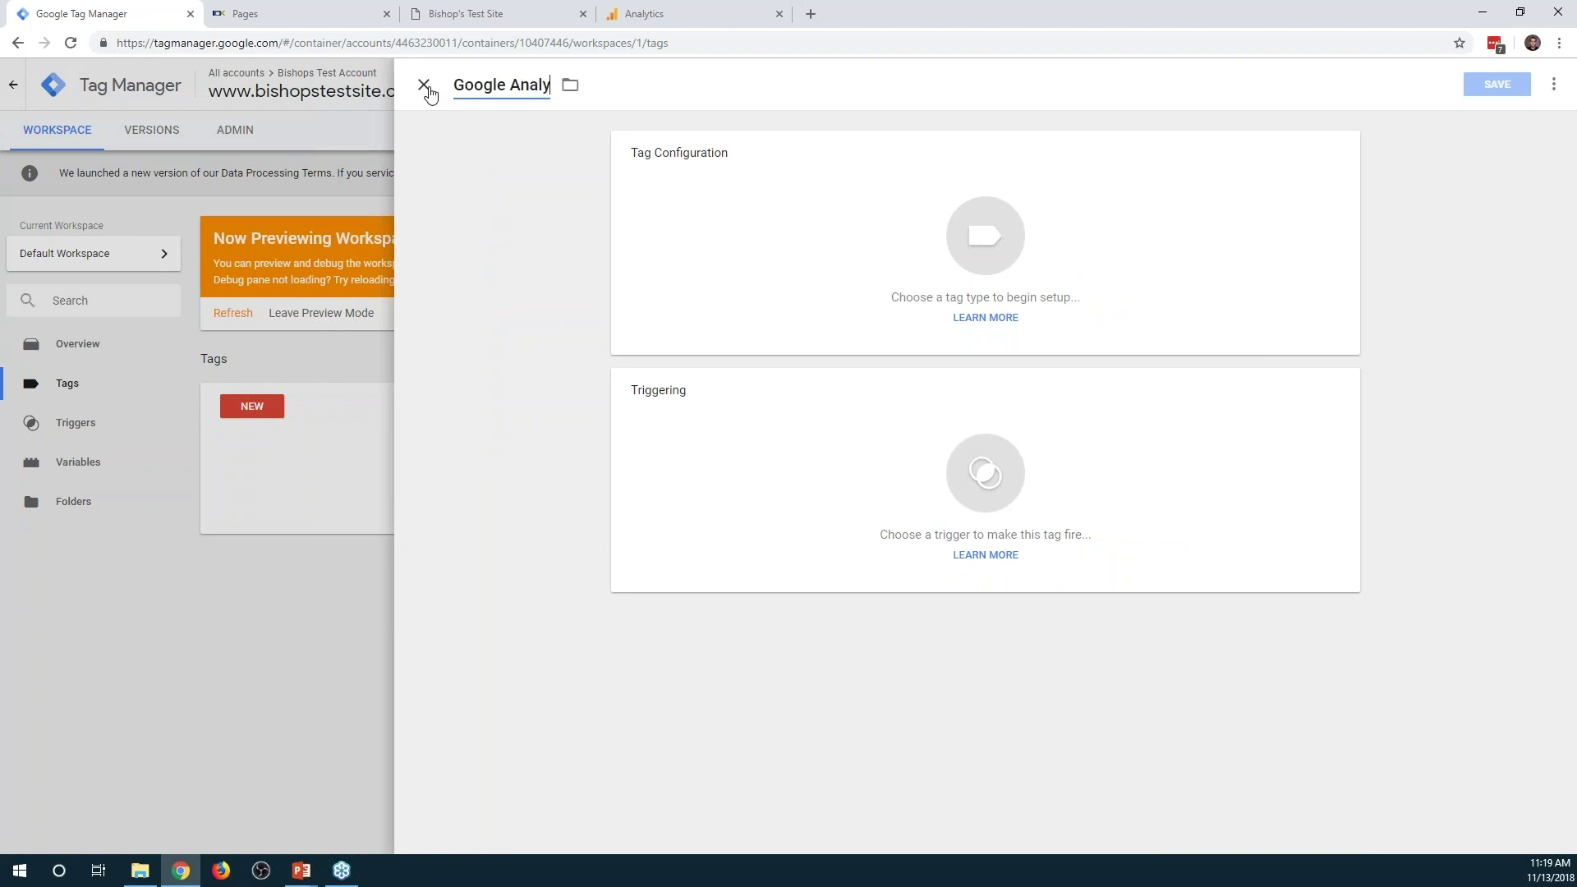
type("tics")
left_click(966, 259)
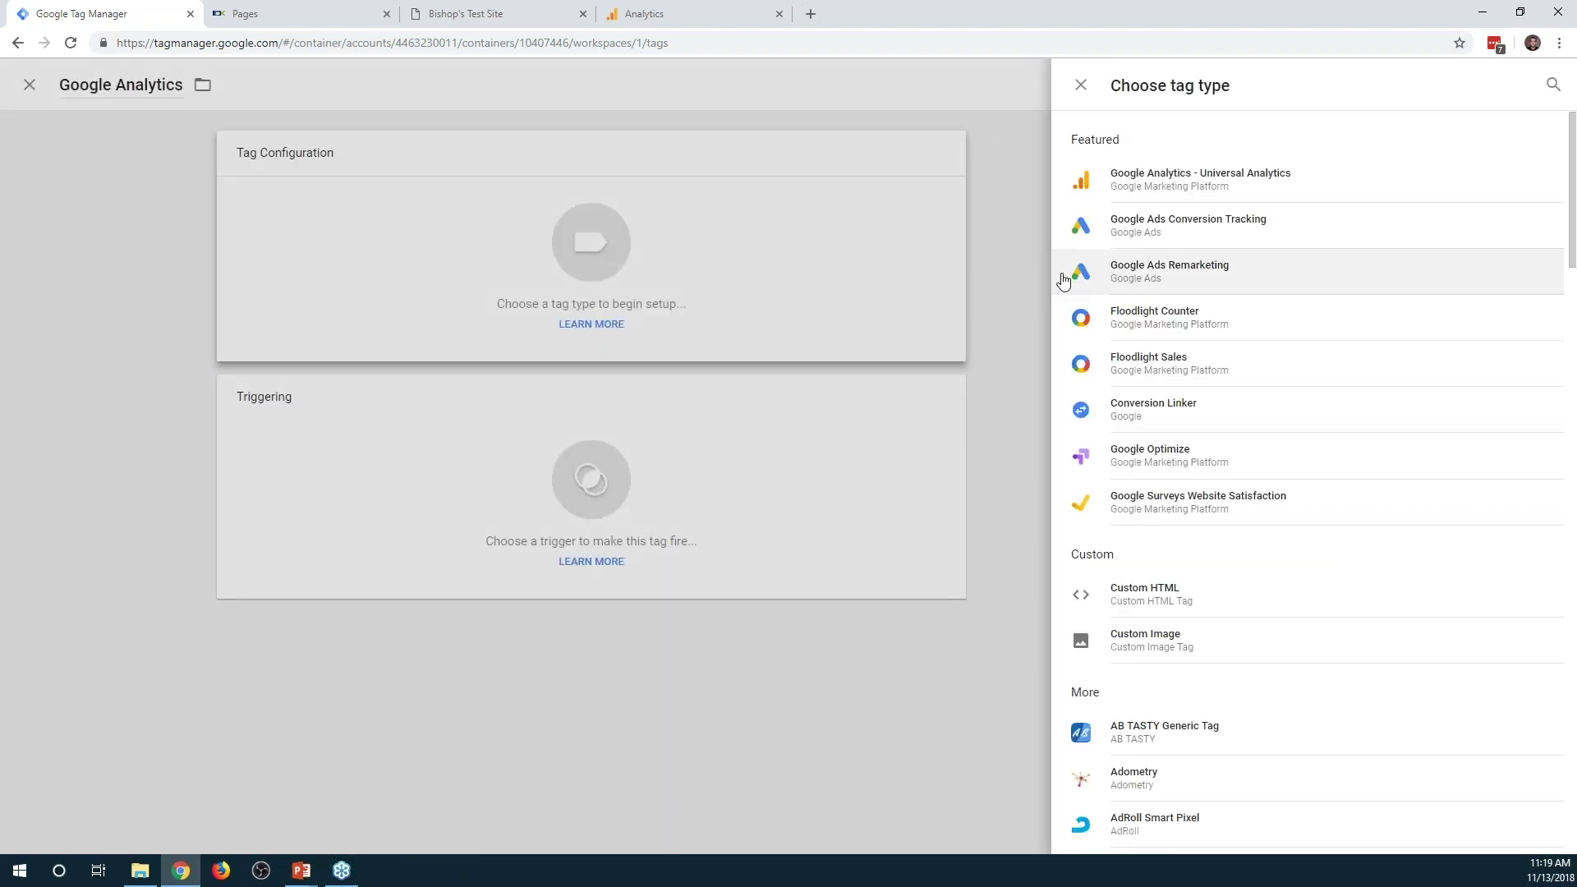
left_click(1221, 197)
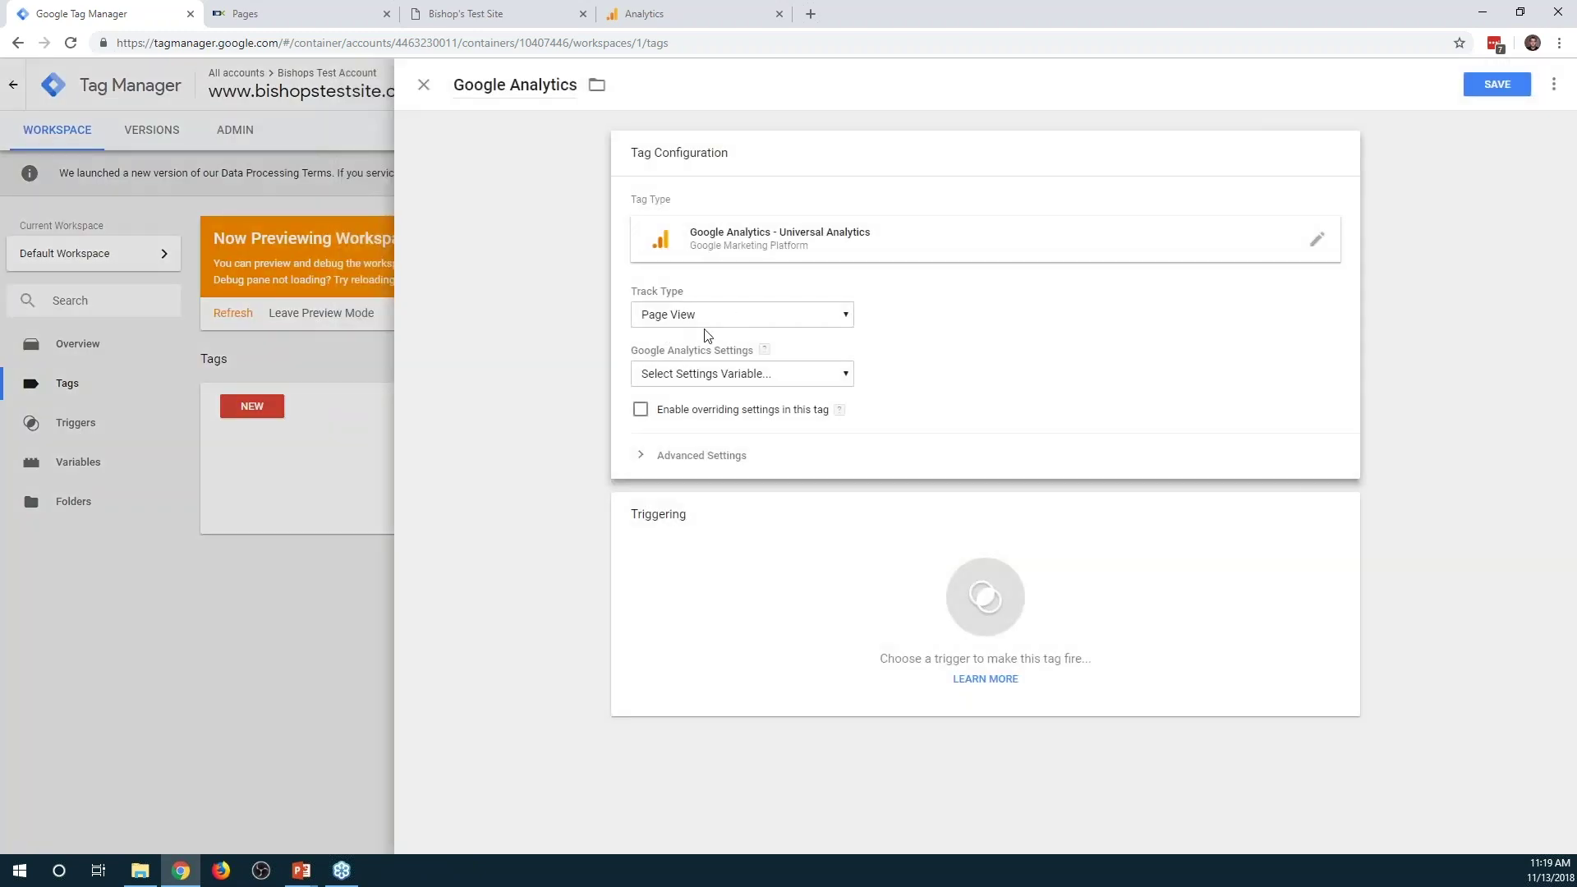
Begin a new Google Analytics settings variable, then cancel it and close the unfinished tag
left_click(751, 380)
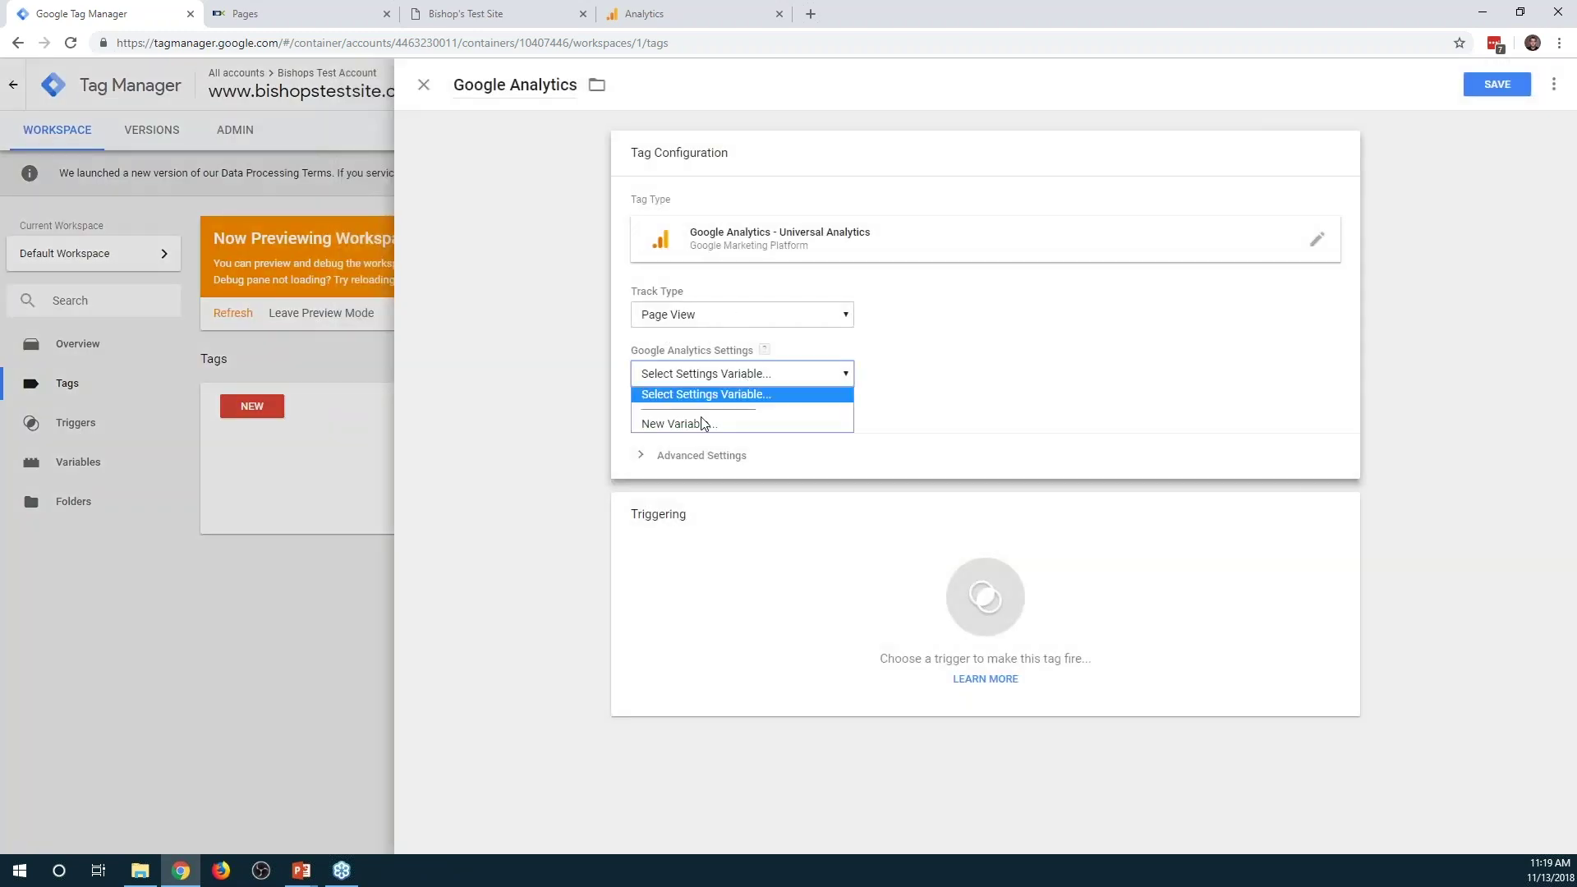
left_click(760, 390)
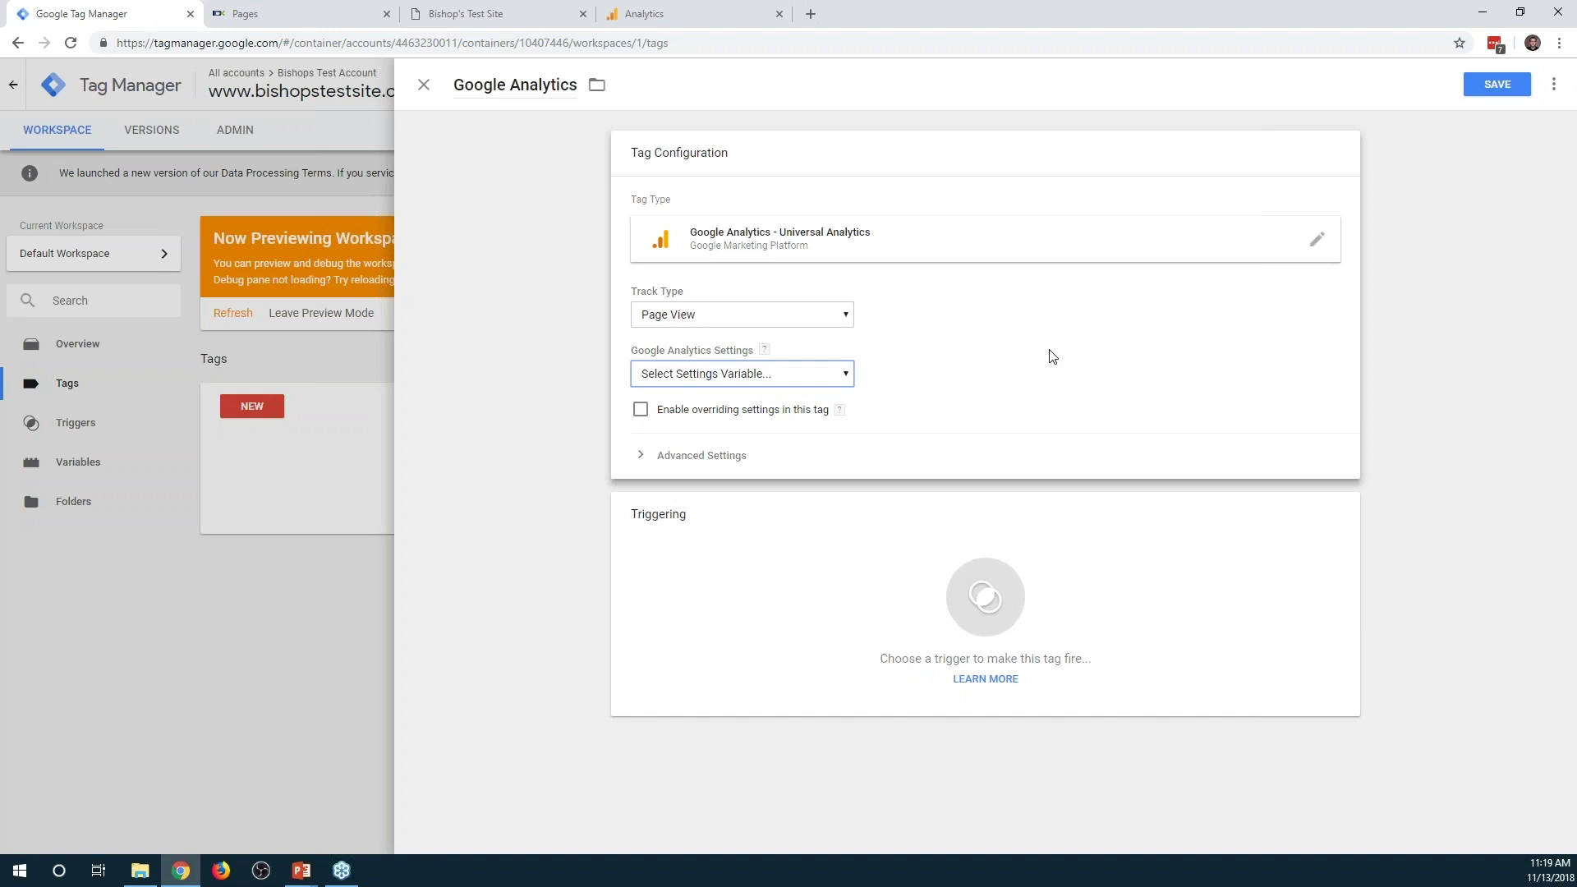
left_click(842, 376)
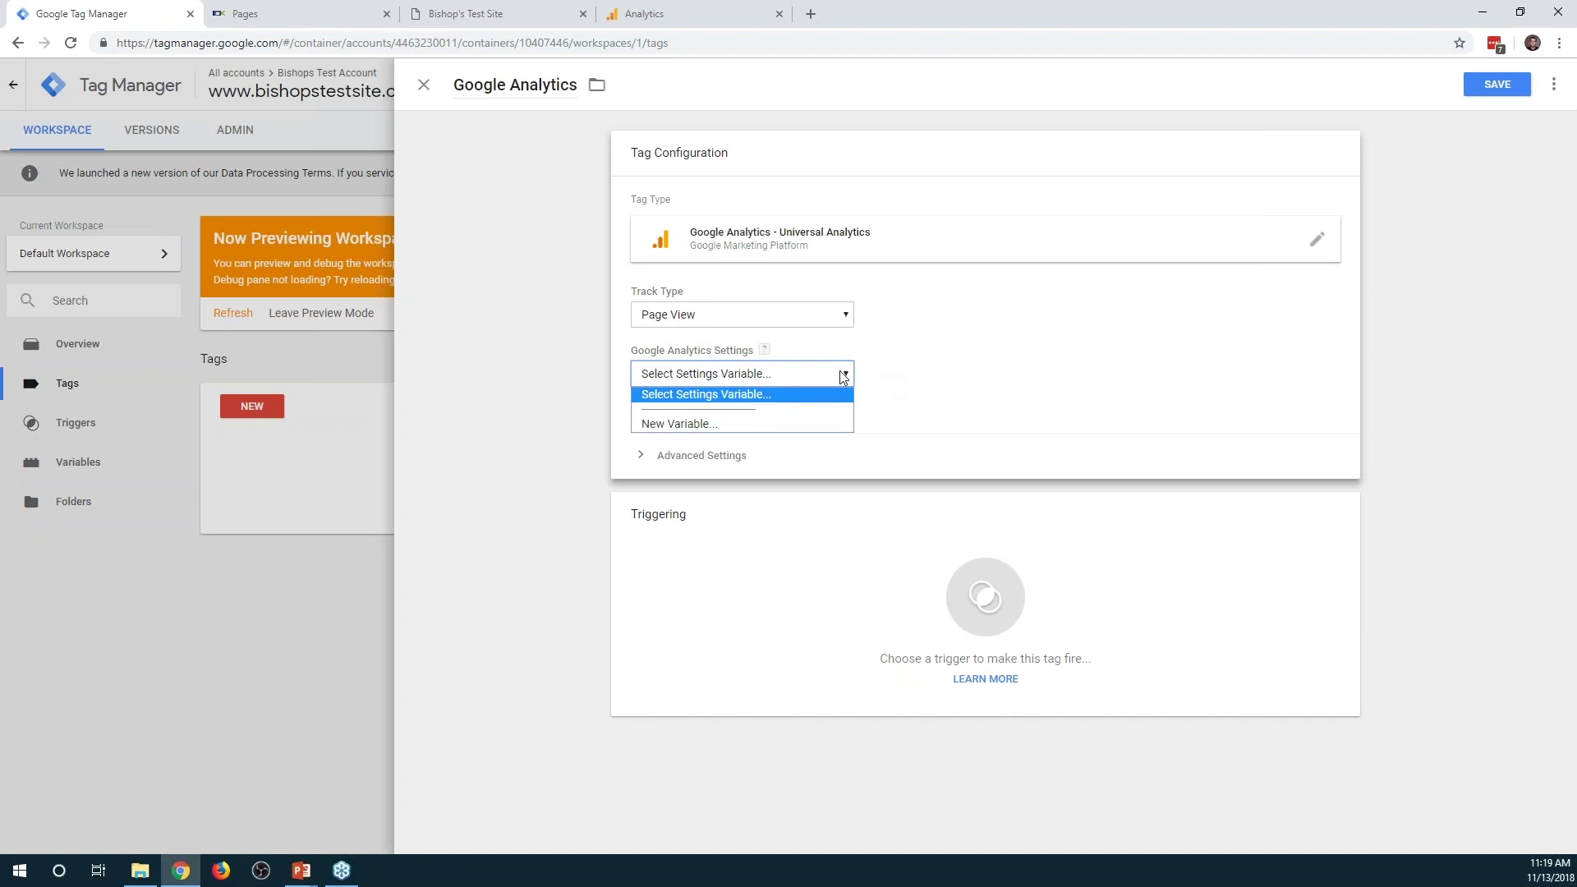
left_click(734, 446)
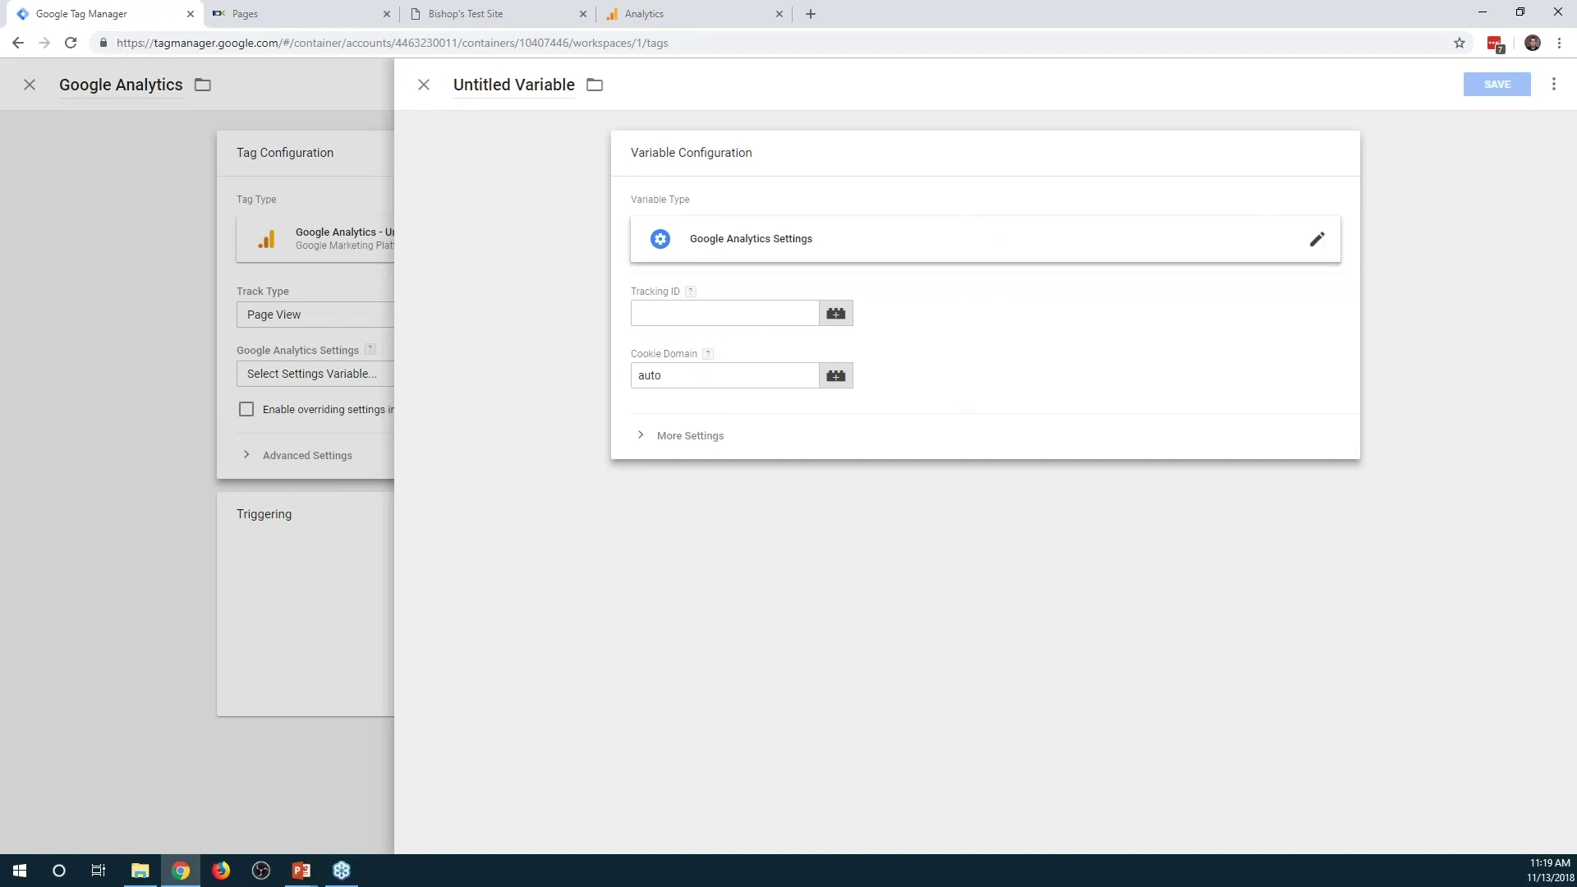
left_click(424, 85)
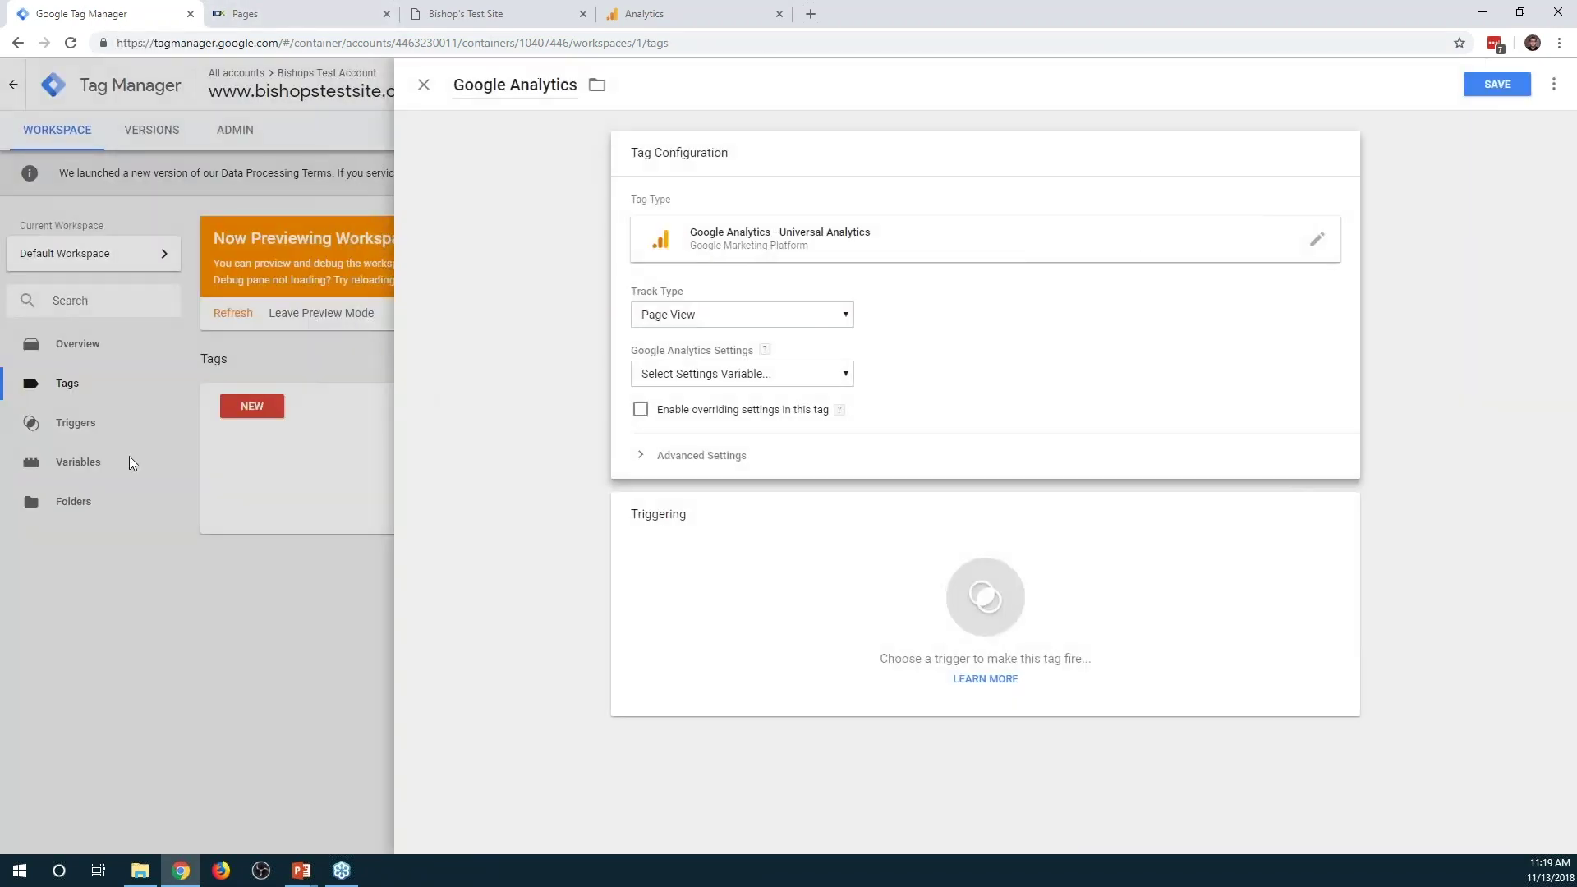
left_click(424, 85)
Copy the tracking ID from the existing Google Analytics UA variable
left_click(77, 462)
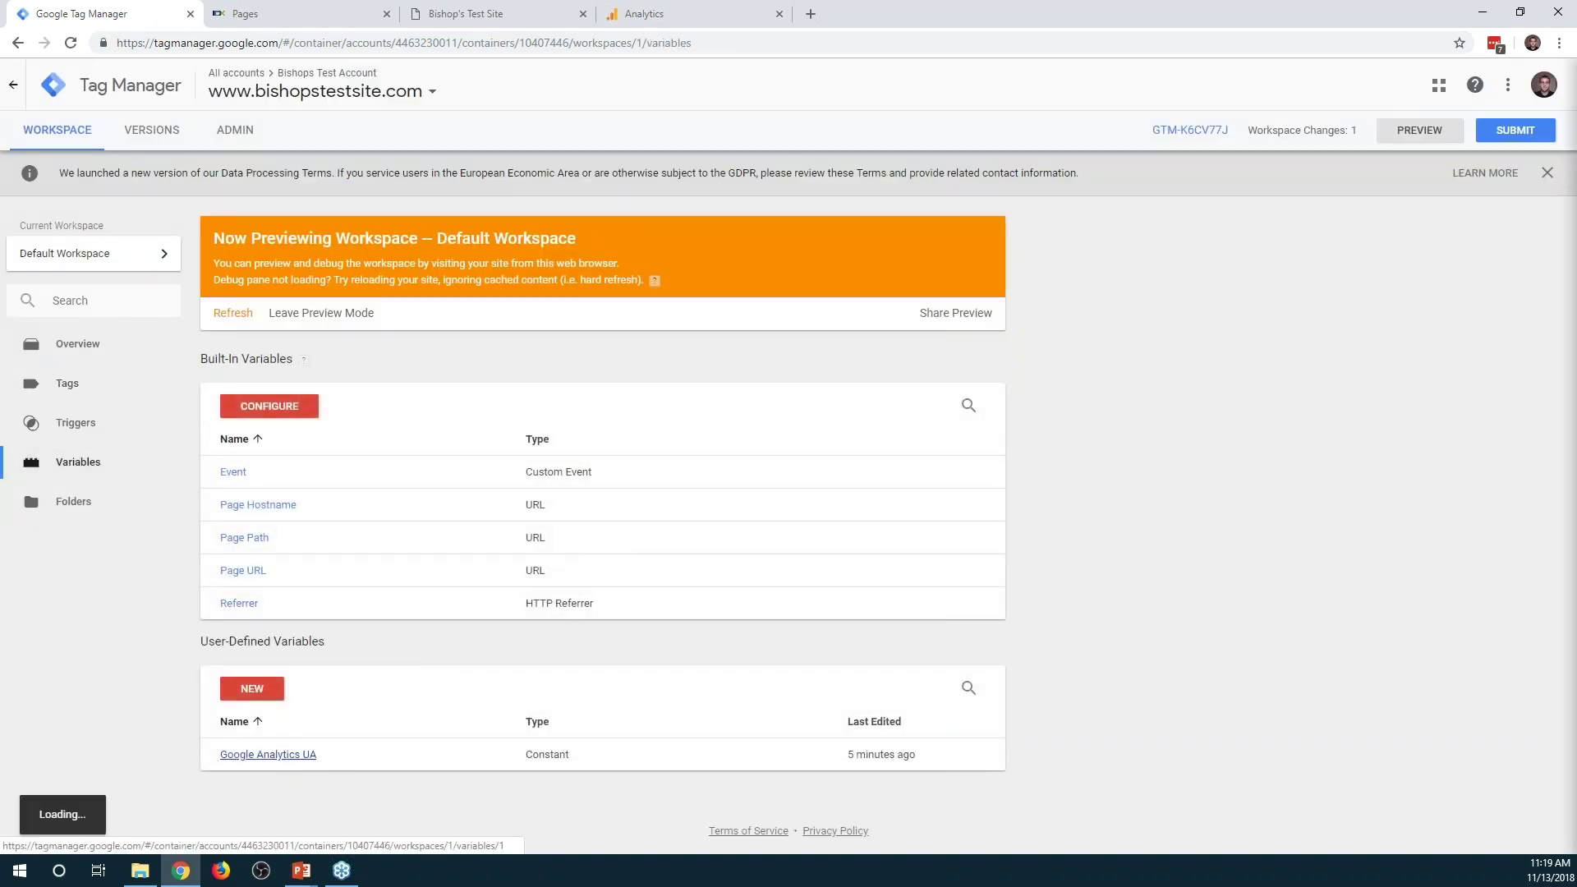
left_click(280, 754)
left_click(704, 346)
left_click_drag(747, 372, 634, 372)
key("ctrl+c")
left_click(67, 382)
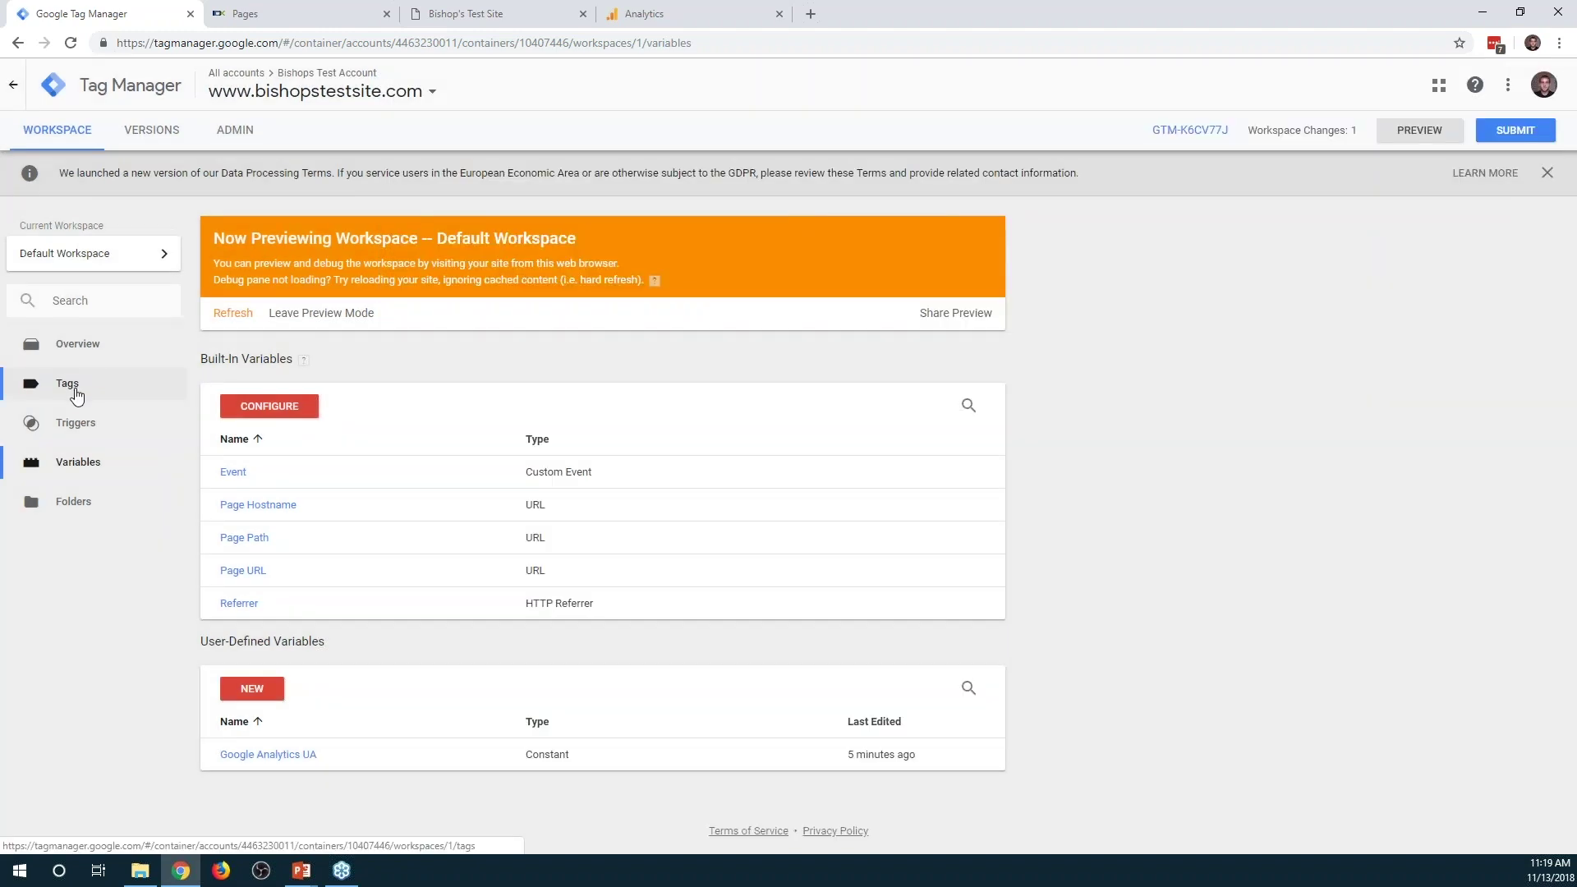
Recreate the Google Analytics Universal Analytics tag and start a new settings variable for it
left_click(252, 406)
left_click(484, 84)
type("Google Analytics")
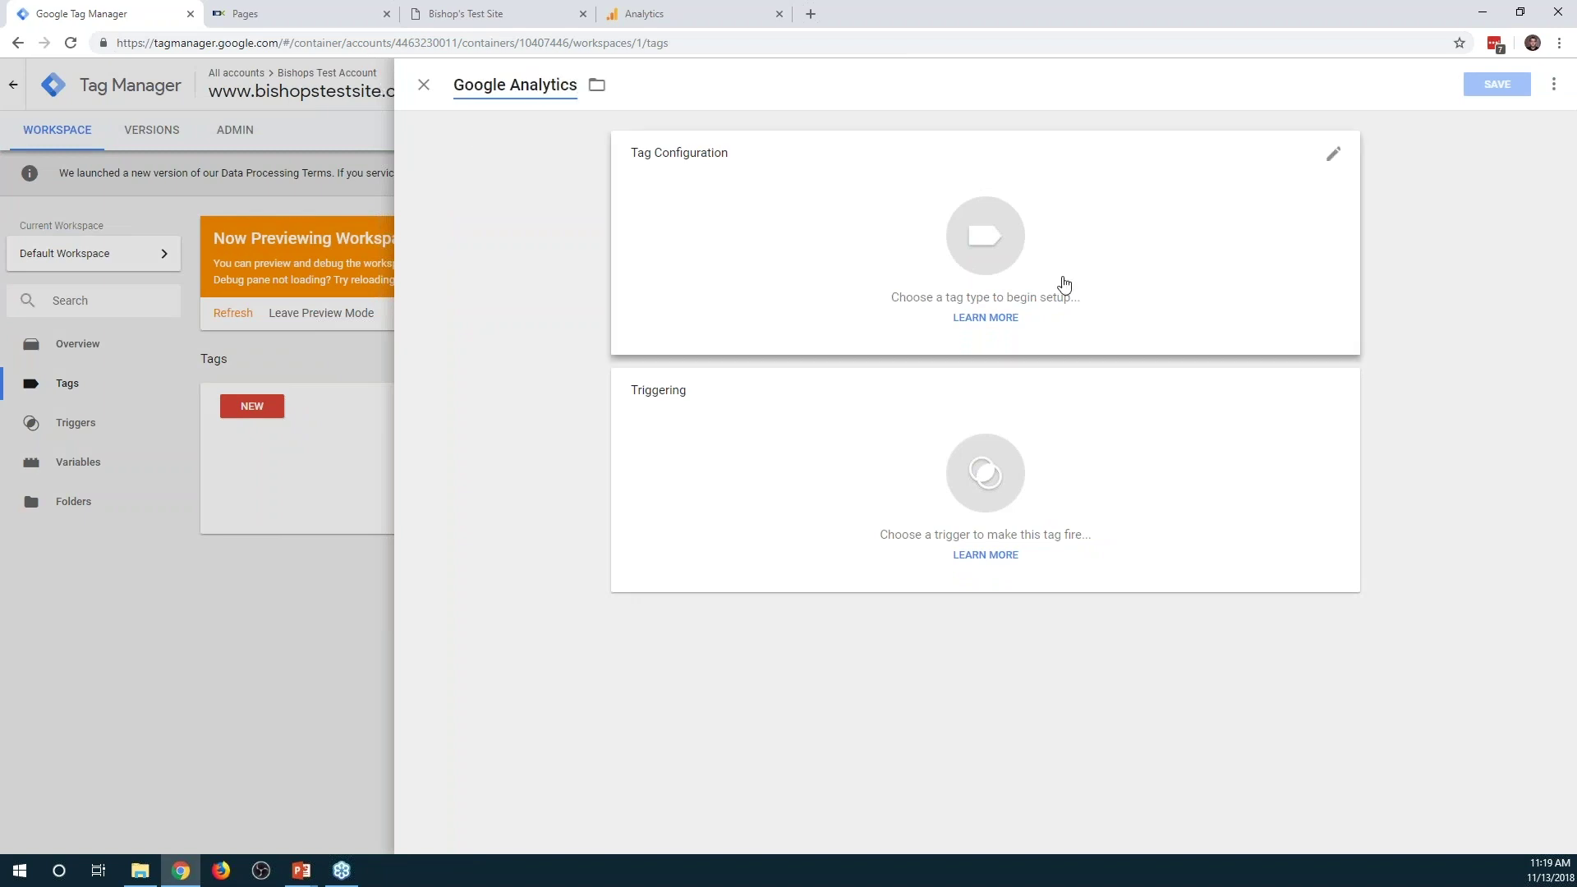
left_click(810, 235)
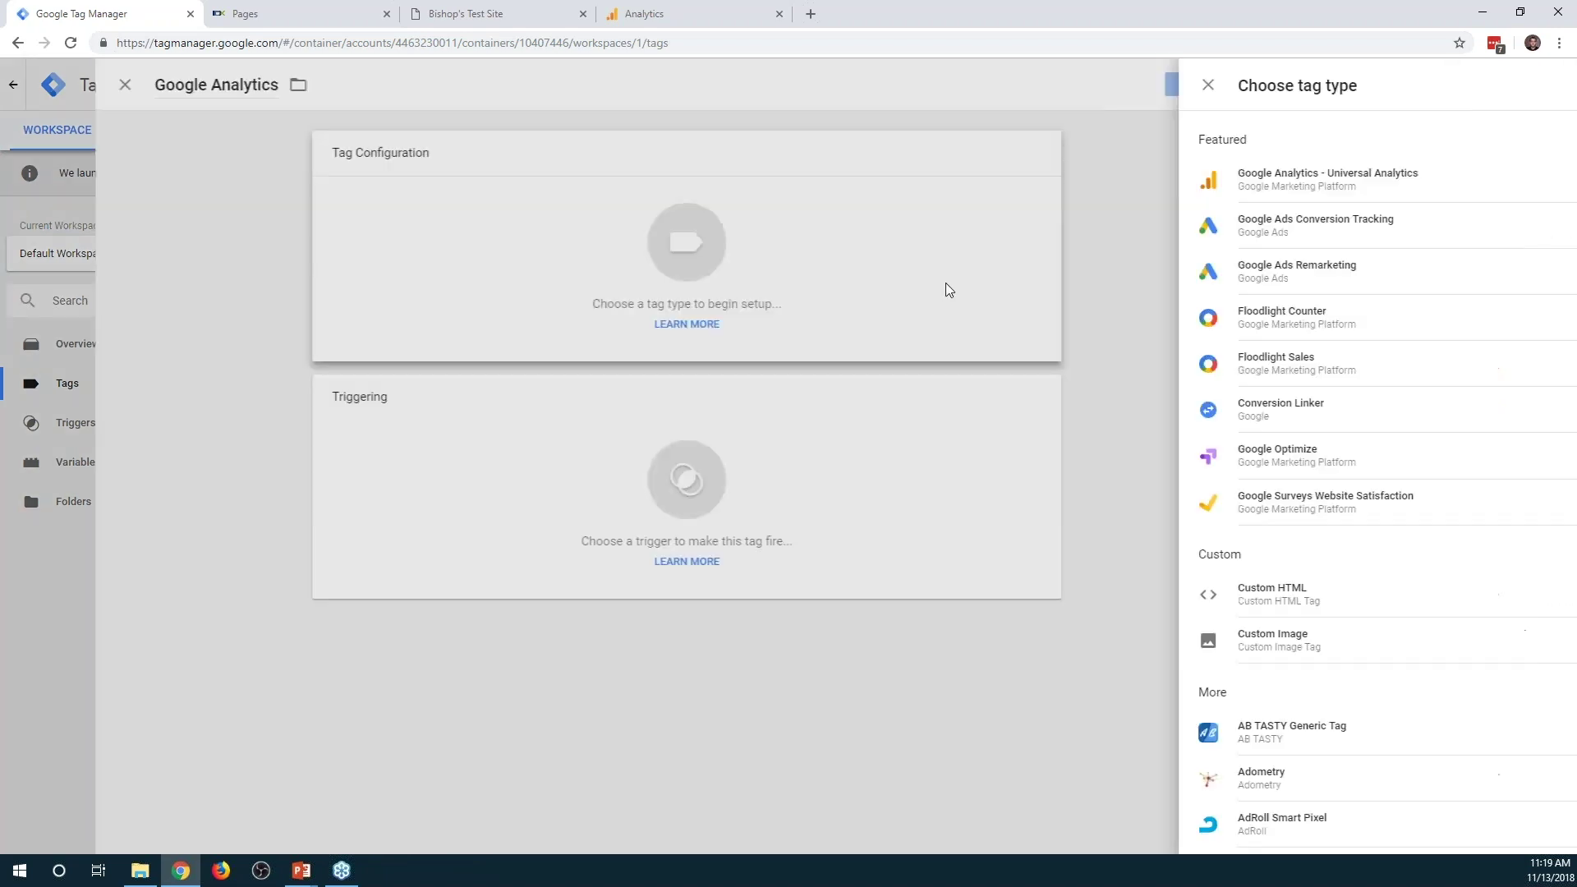
left_click(1236, 180)
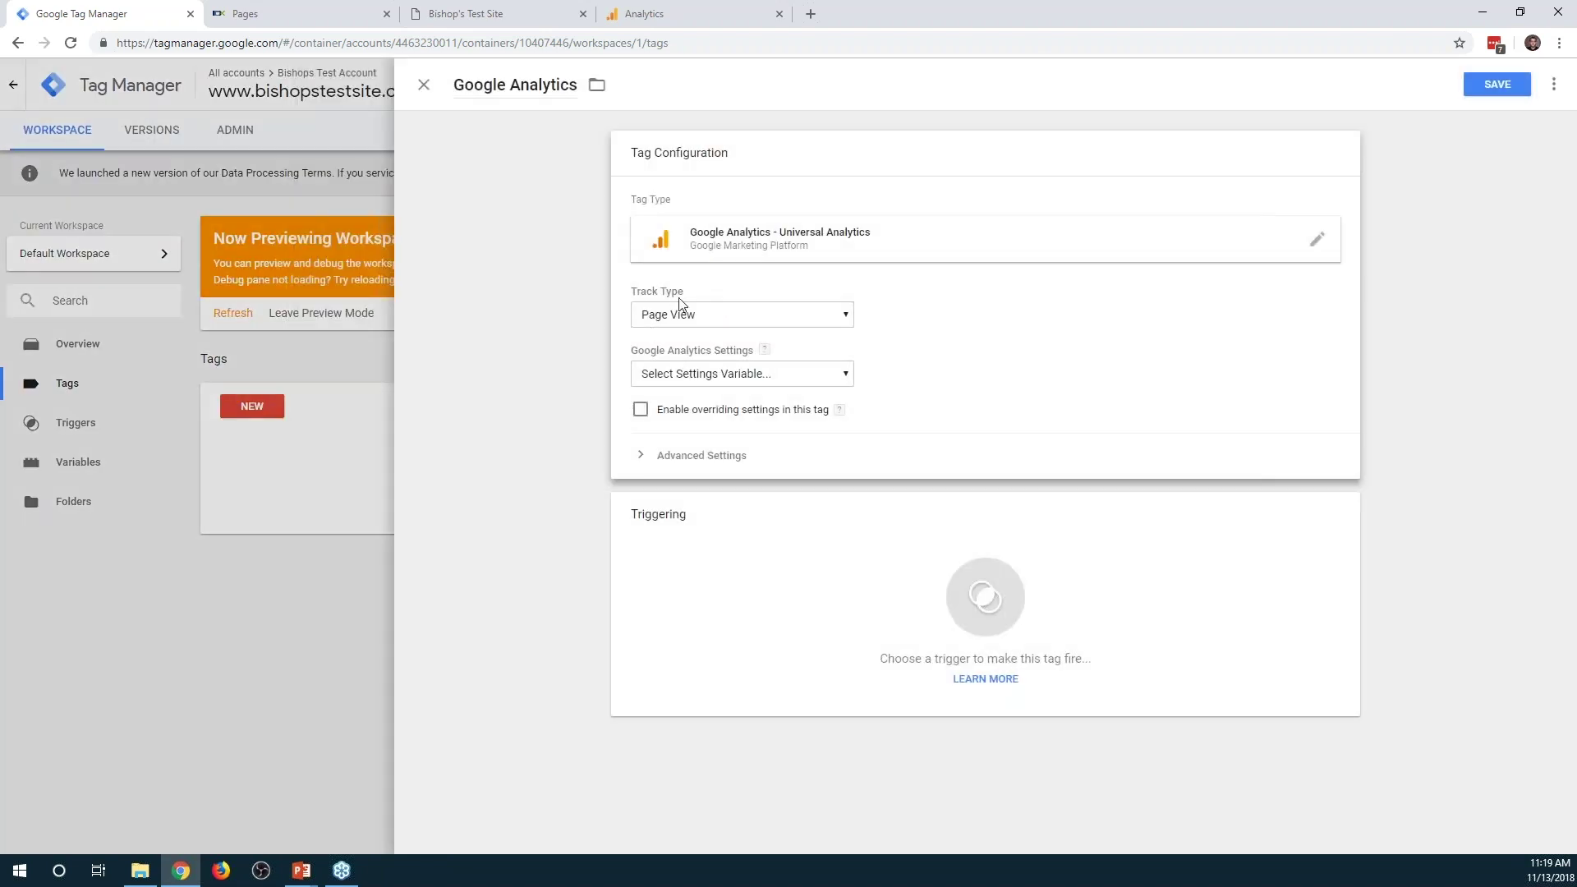
left_click(716, 374)
left_click(682, 422)
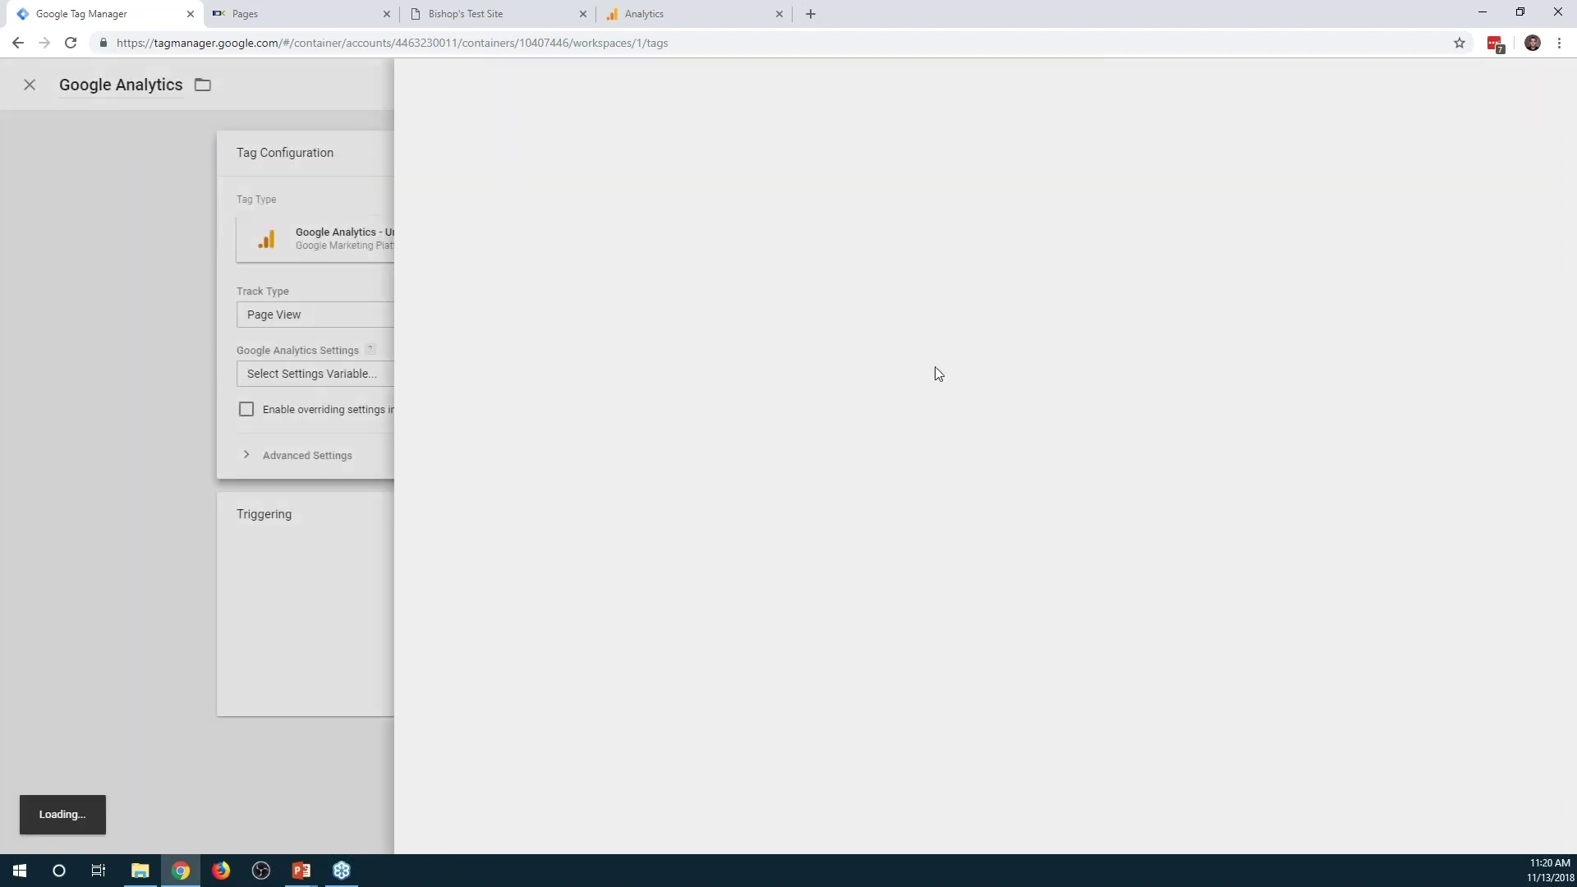
Paste the tracking ID and add an anonymizeIp field set to true
left_click(647, 313)
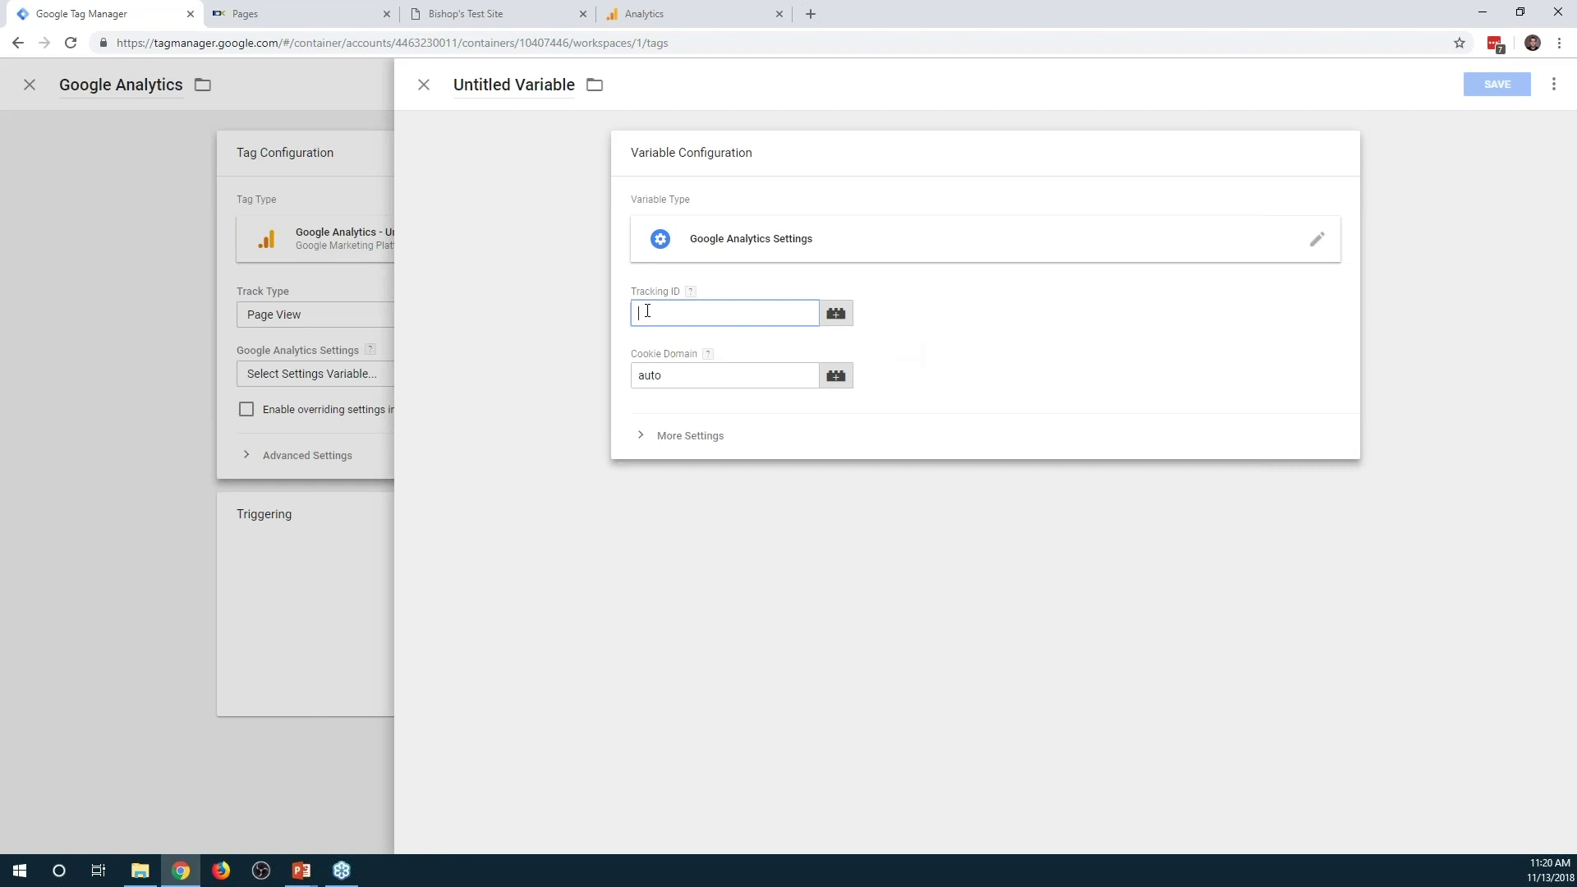
key("ctrl+v")
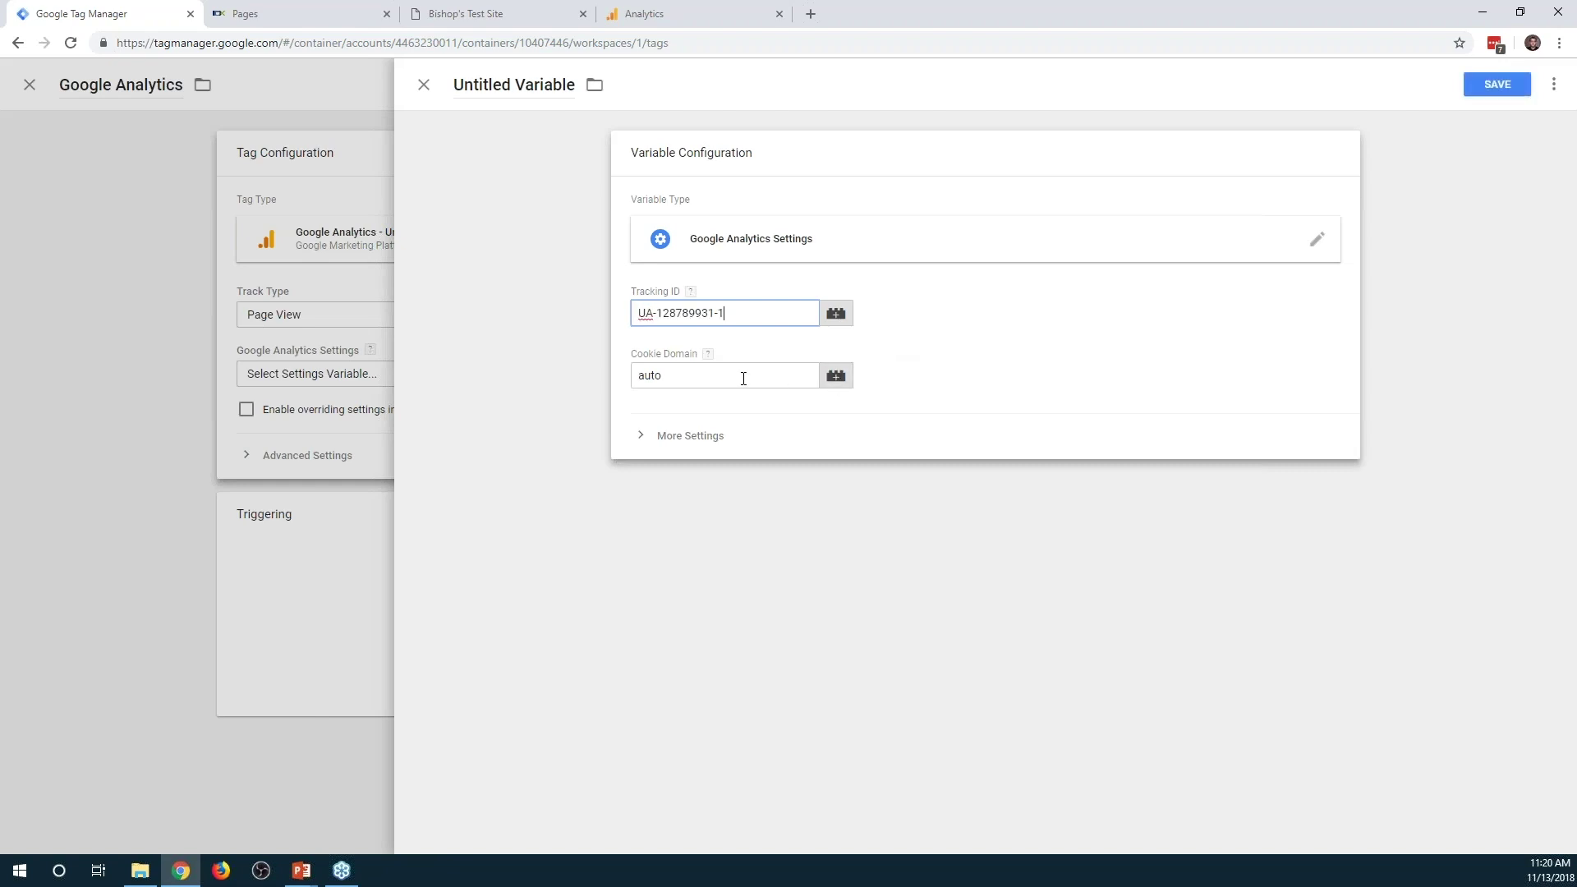
left_click(691, 433)
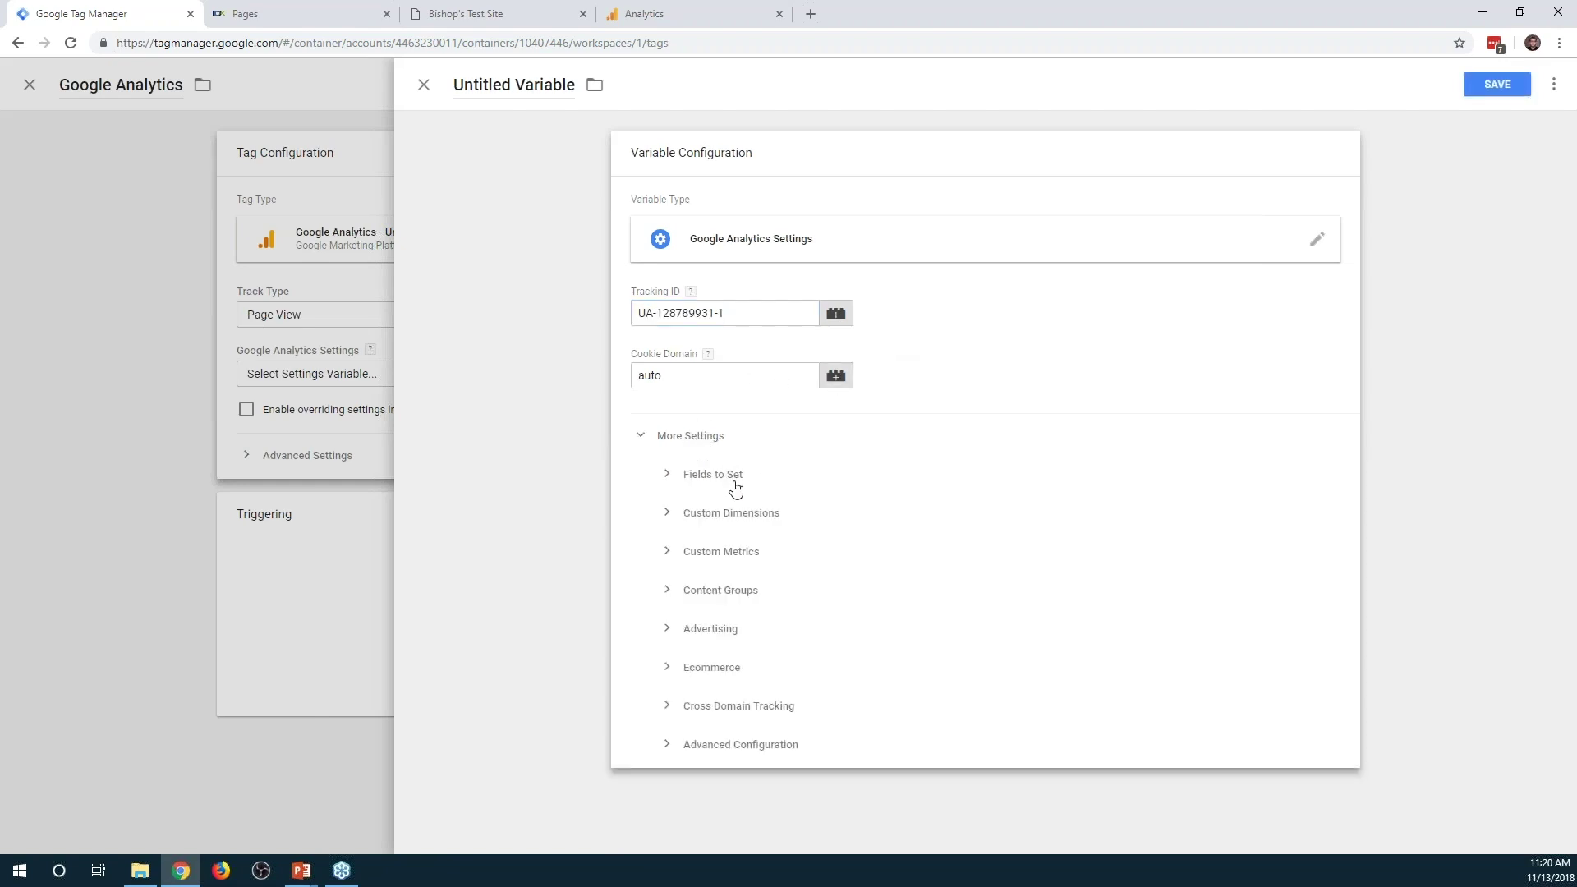
left_click(729, 481)
left_click(776, 530)
type("anon")
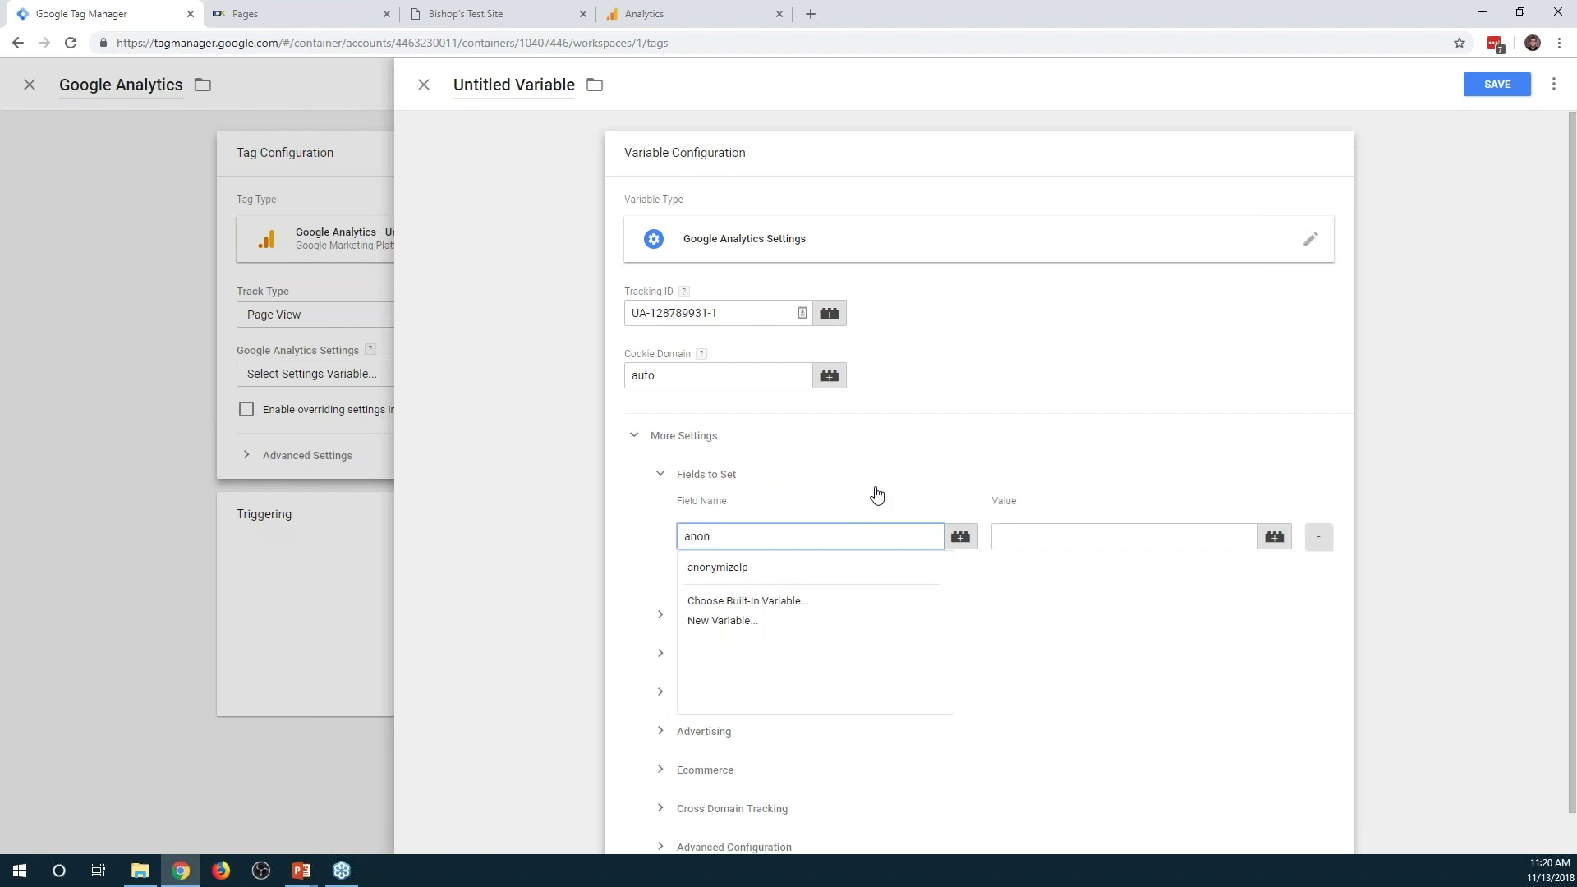
left_click(764, 568)
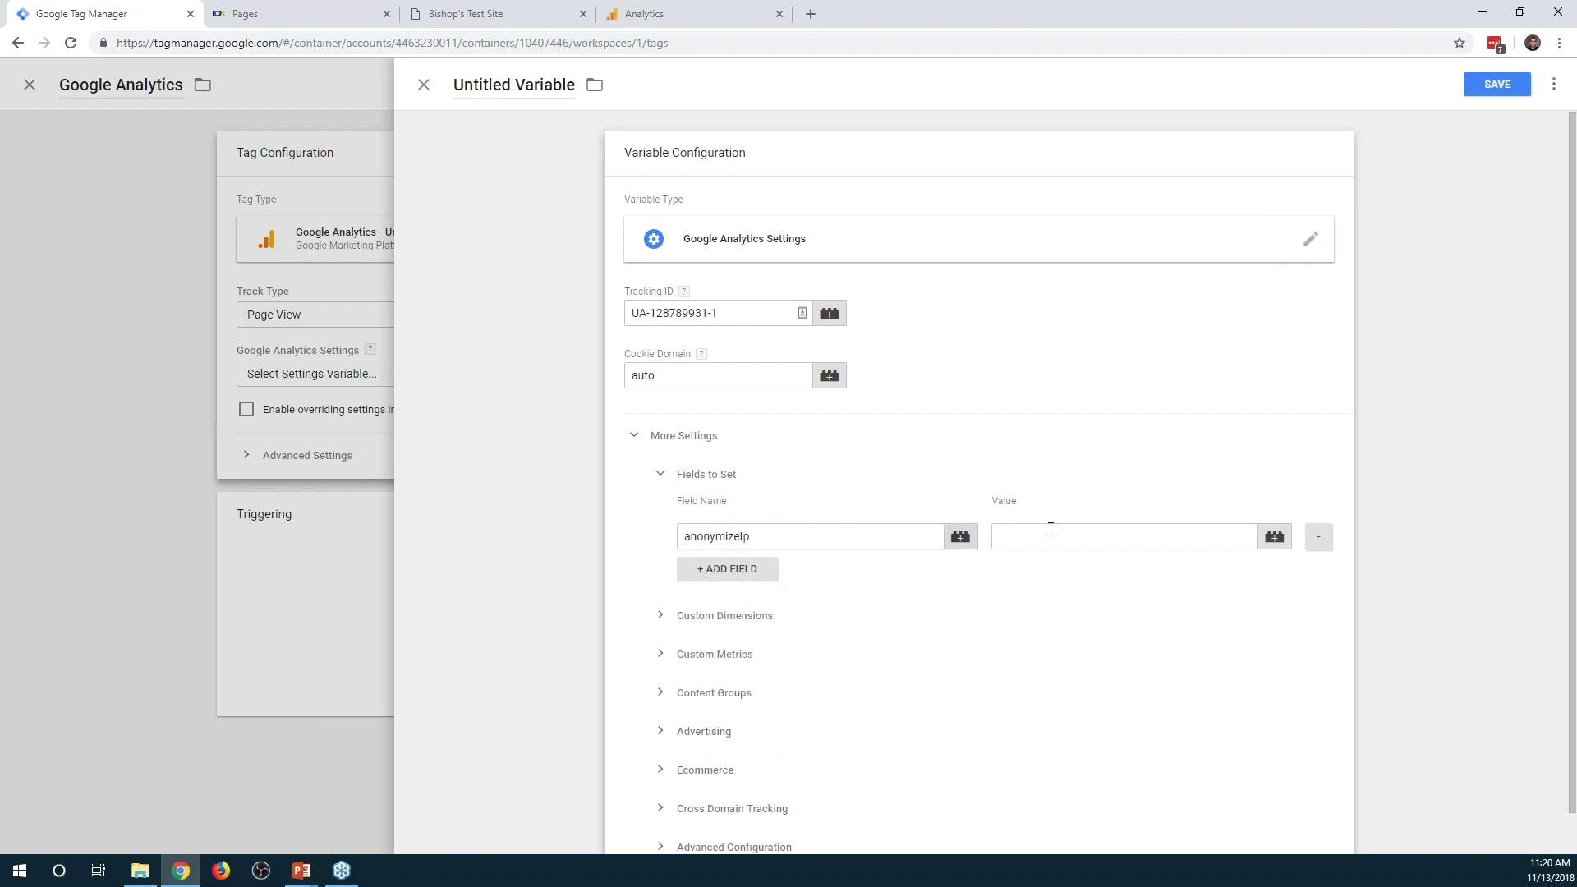
left_click(1074, 535)
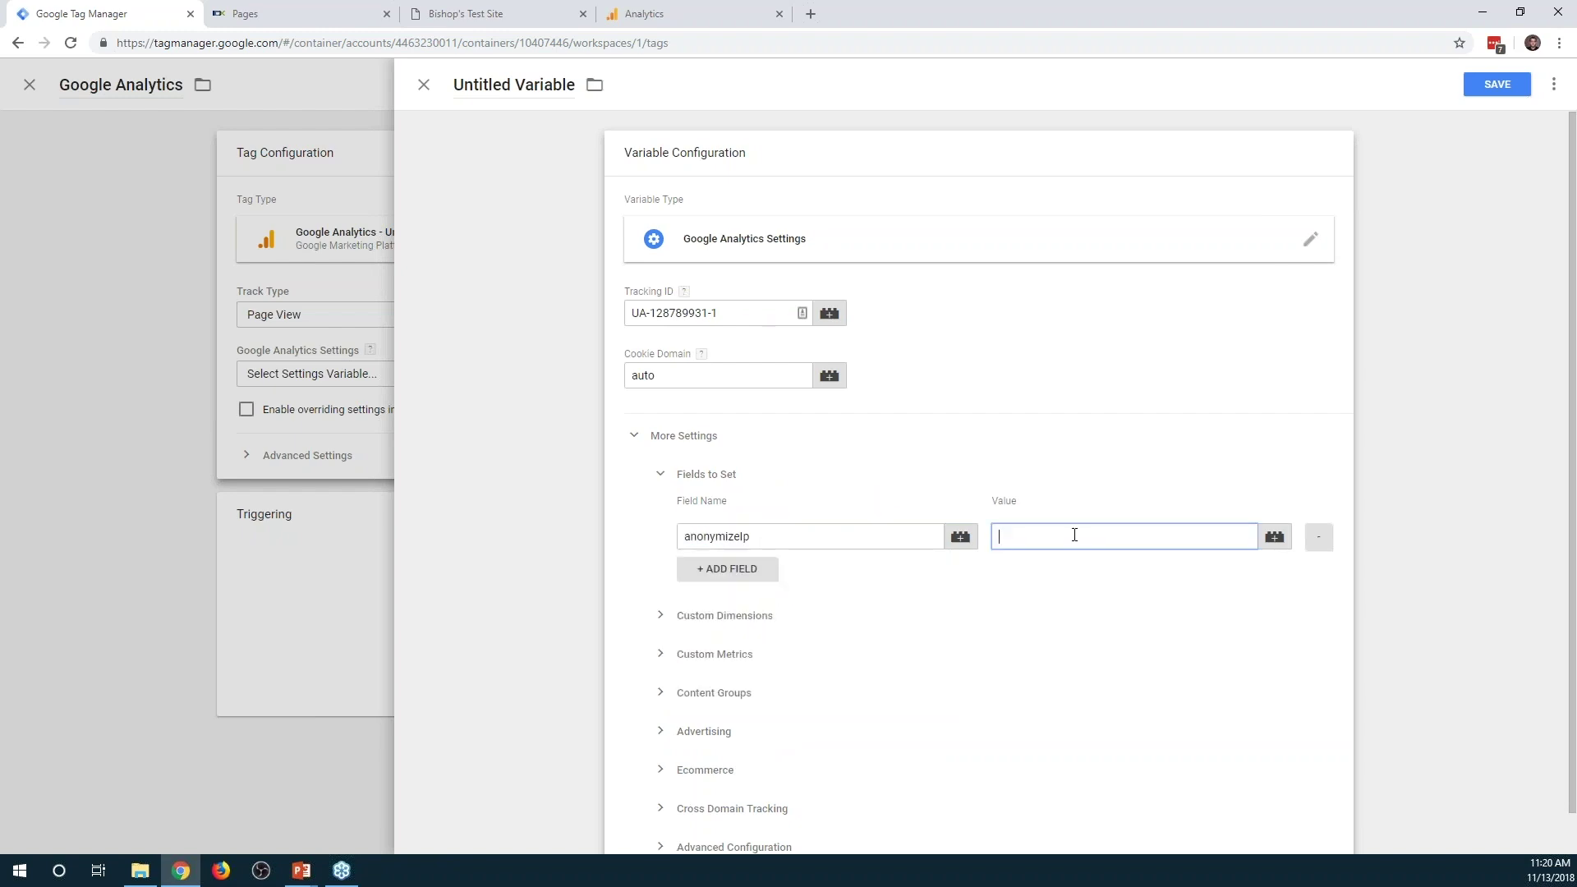
left_click(1383, 519)
Set Auto Link Domains to true under the cross domain tracking options
left_click(604, 360)
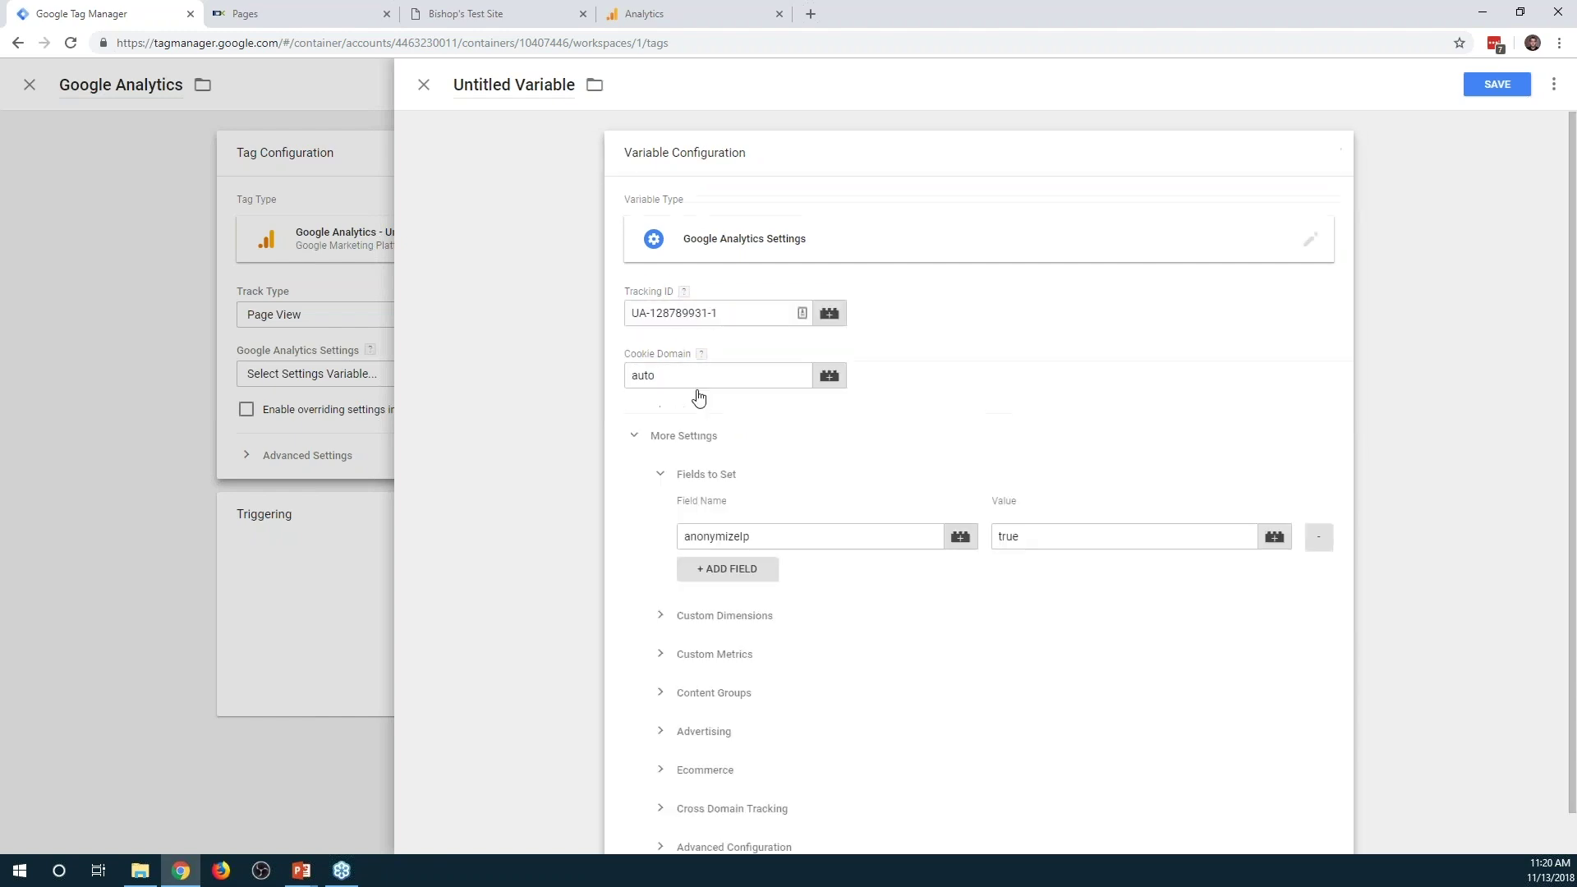
scroll(961, 622, "down", 1)
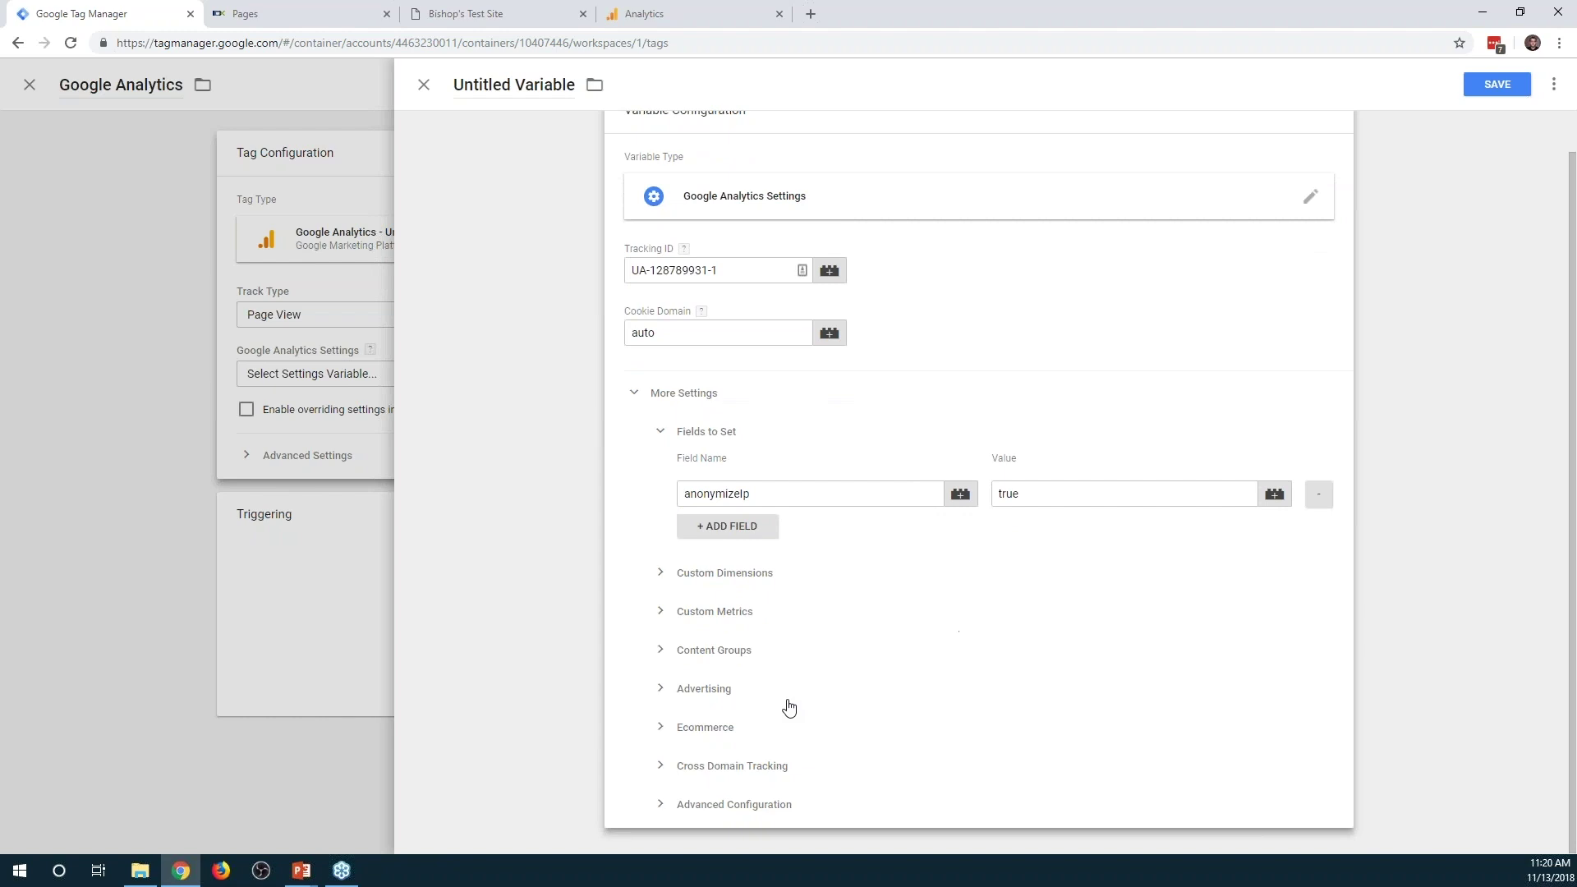
left_click(763, 724)
scroll(929, 657, "down", 1)
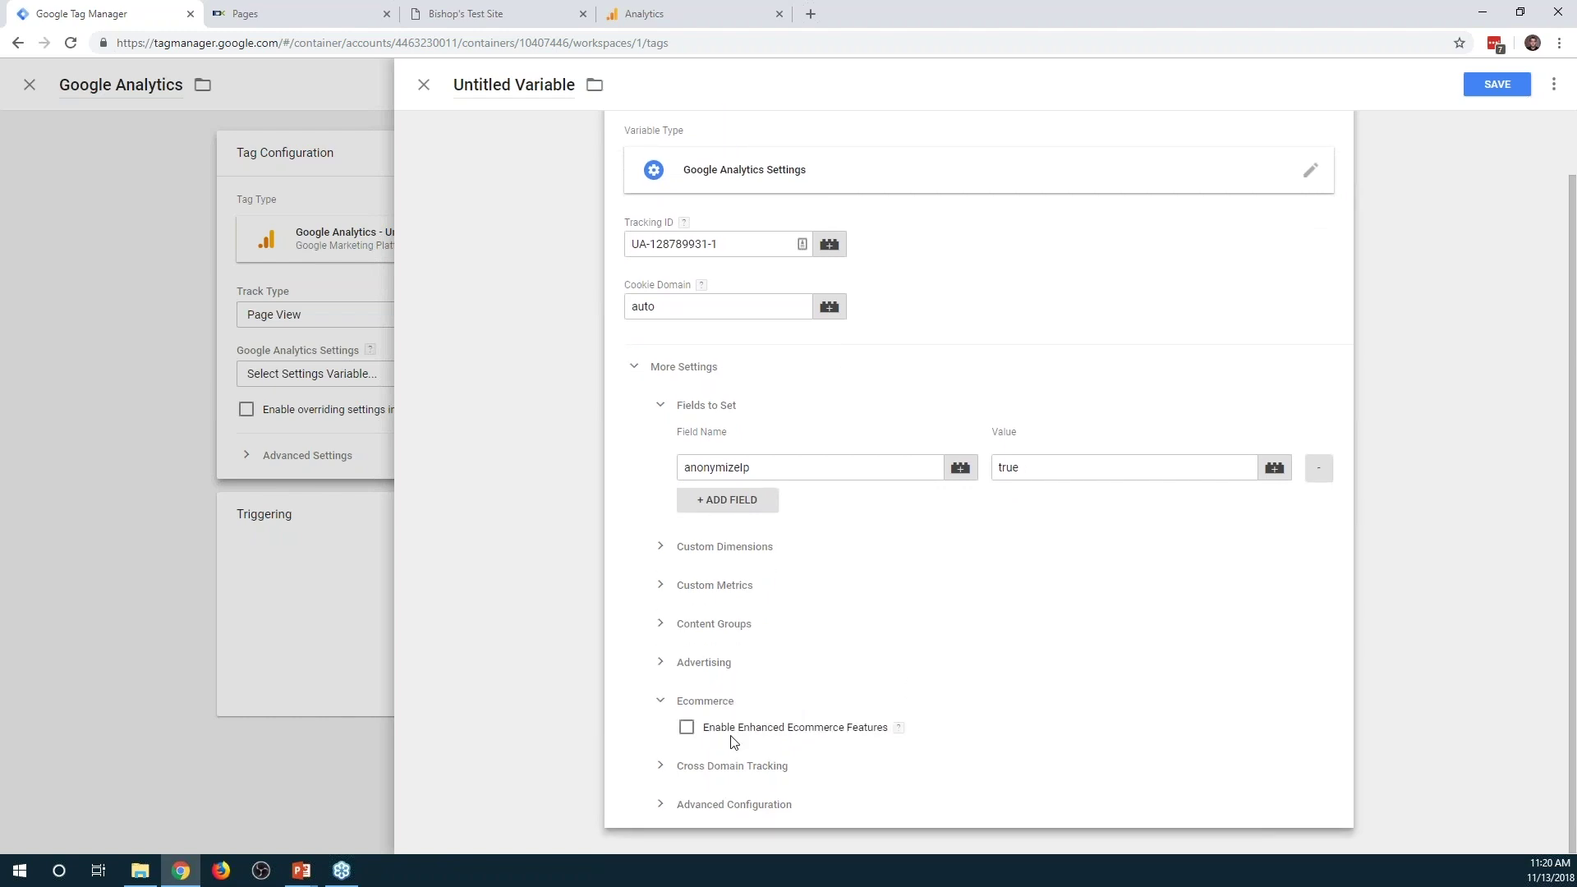
left_click(704, 701)
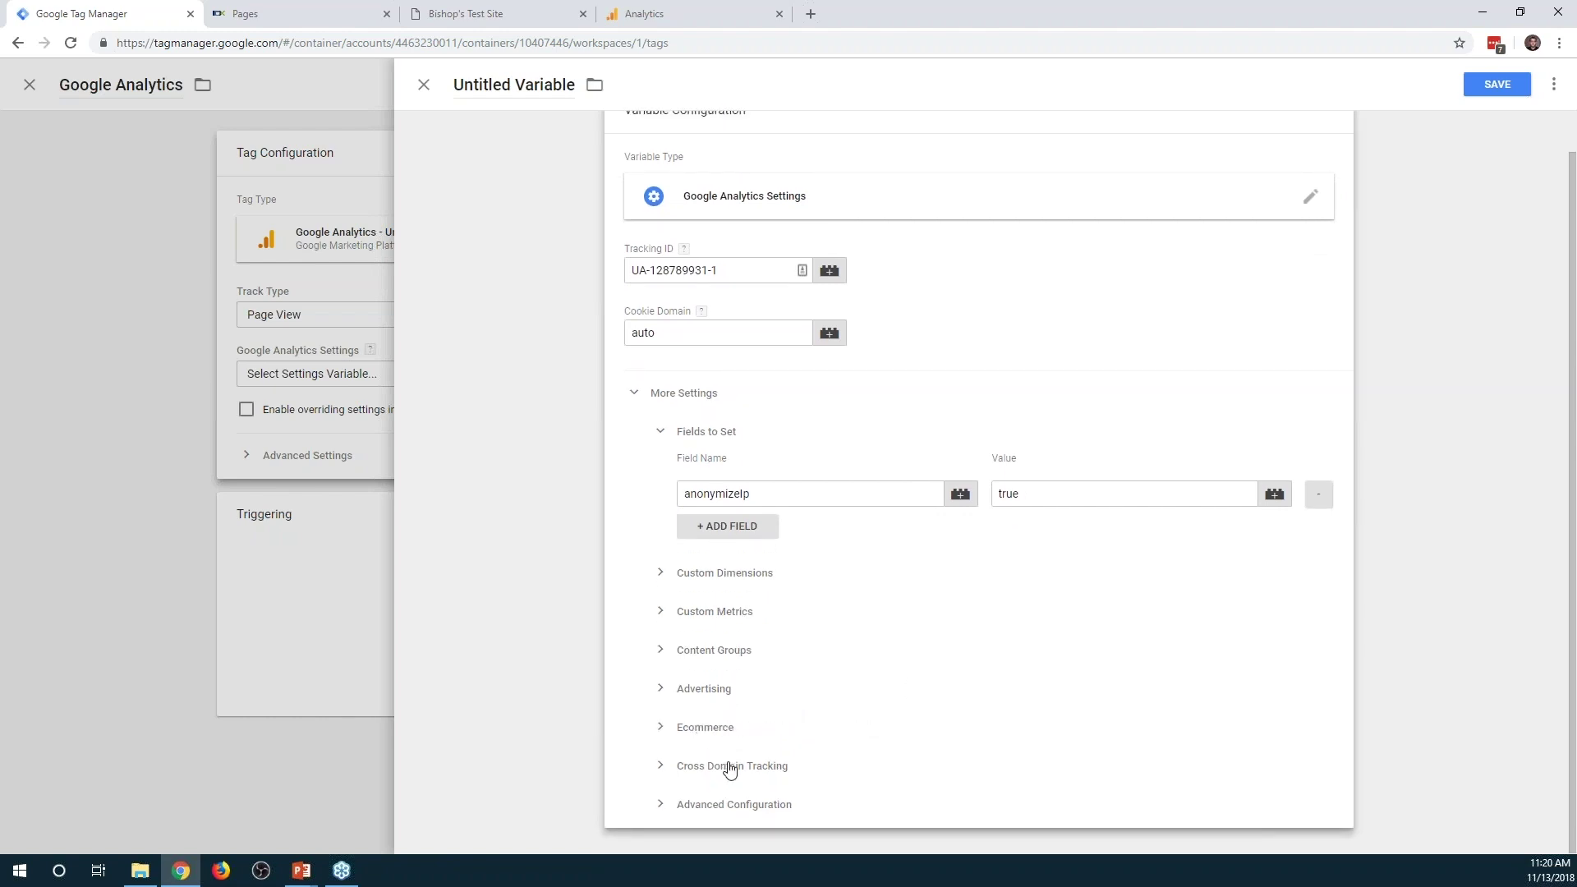
left_click(719, 763)
scroll(969, 604, "down", 2)
left_click(786, 634)
type("true")
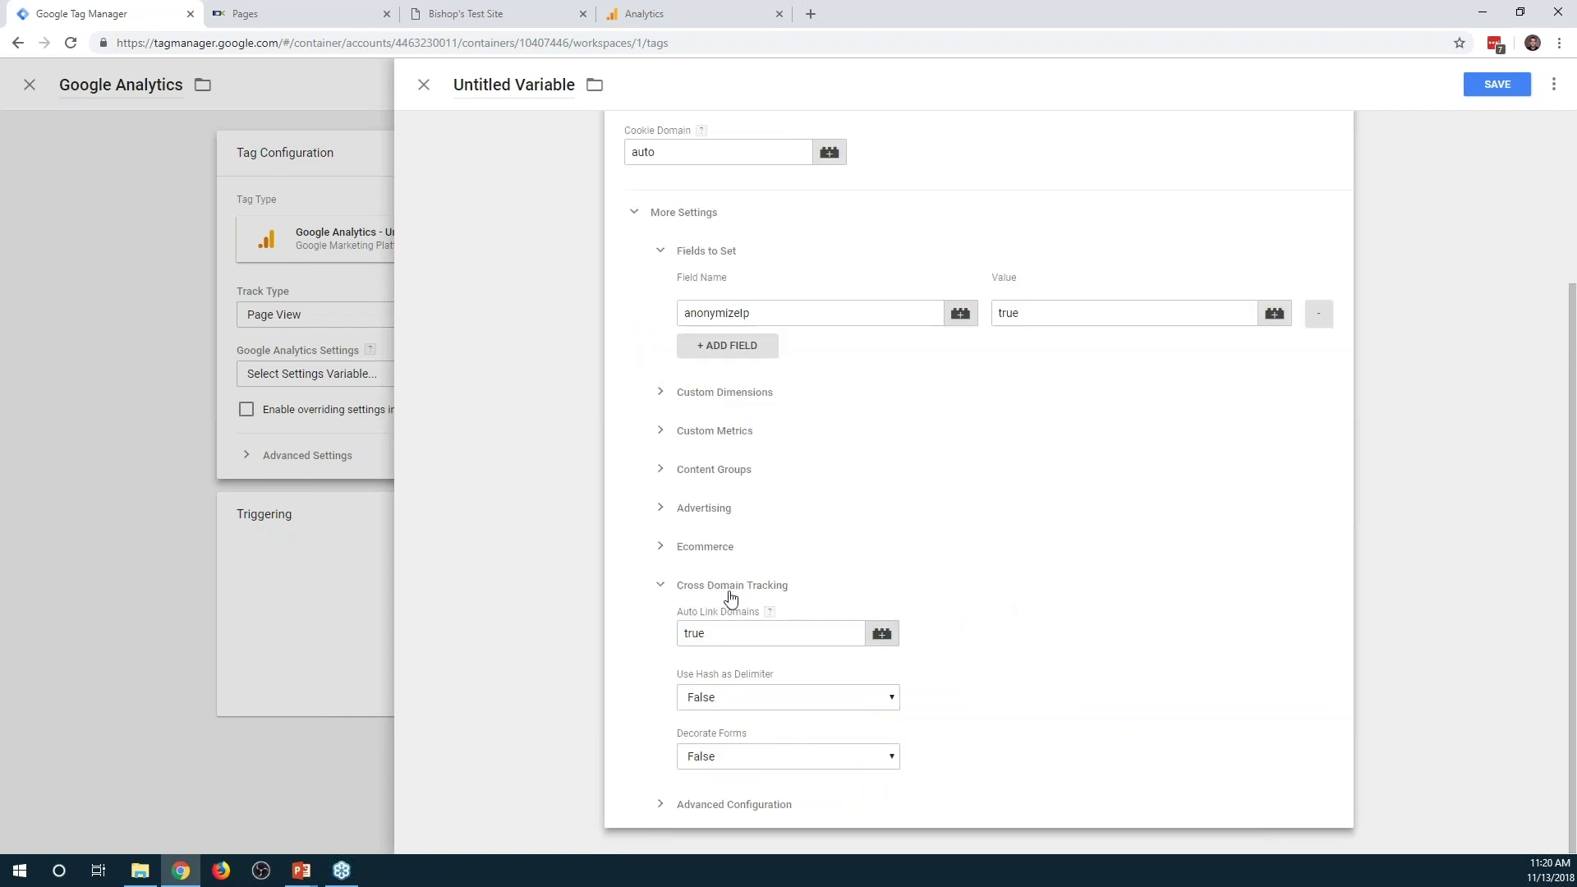
left_click(726, 588)
scroll(1027, 659, "up", 1)
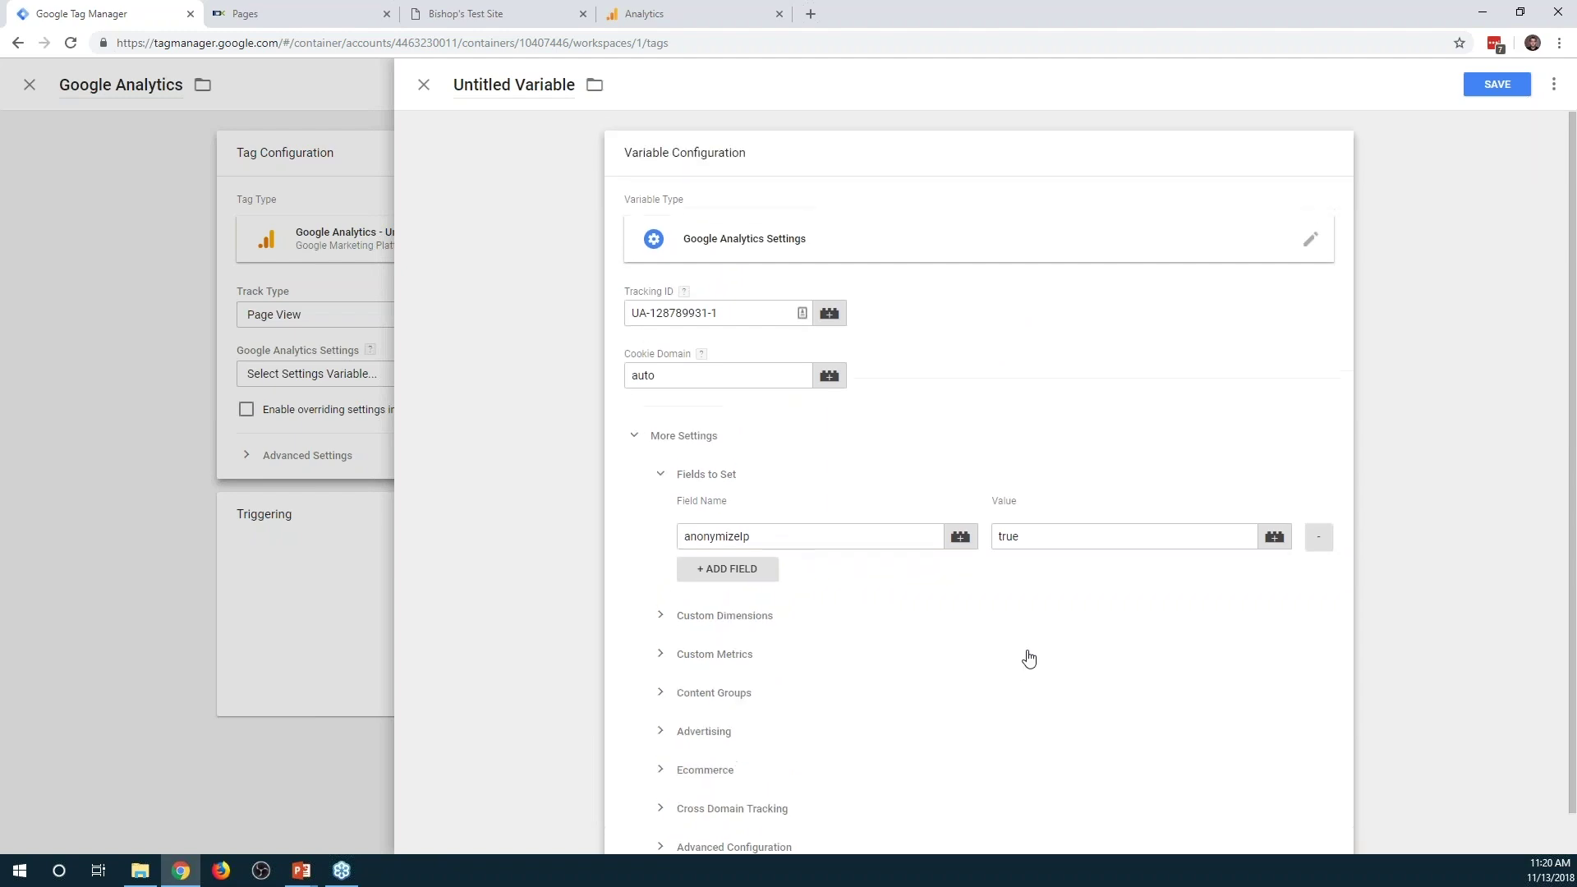
Name the variable GA Settings and save it
left_click(572, 87)
key("BackSpace")
key("BackSpace")
key("BackSpace")
key("BackSpace")
key("BackSpace")
key("BackSpace")
key("BackSpace")
key("BackSpace")
key("BackSpace")
key("BackSpace")
key("BackSpace")
key("BackSpace")
key("BackSpace")
key("BackSpace")
key("BackSpace")
key("BackSpace")
key("BackSpace")
type("GA Settings")
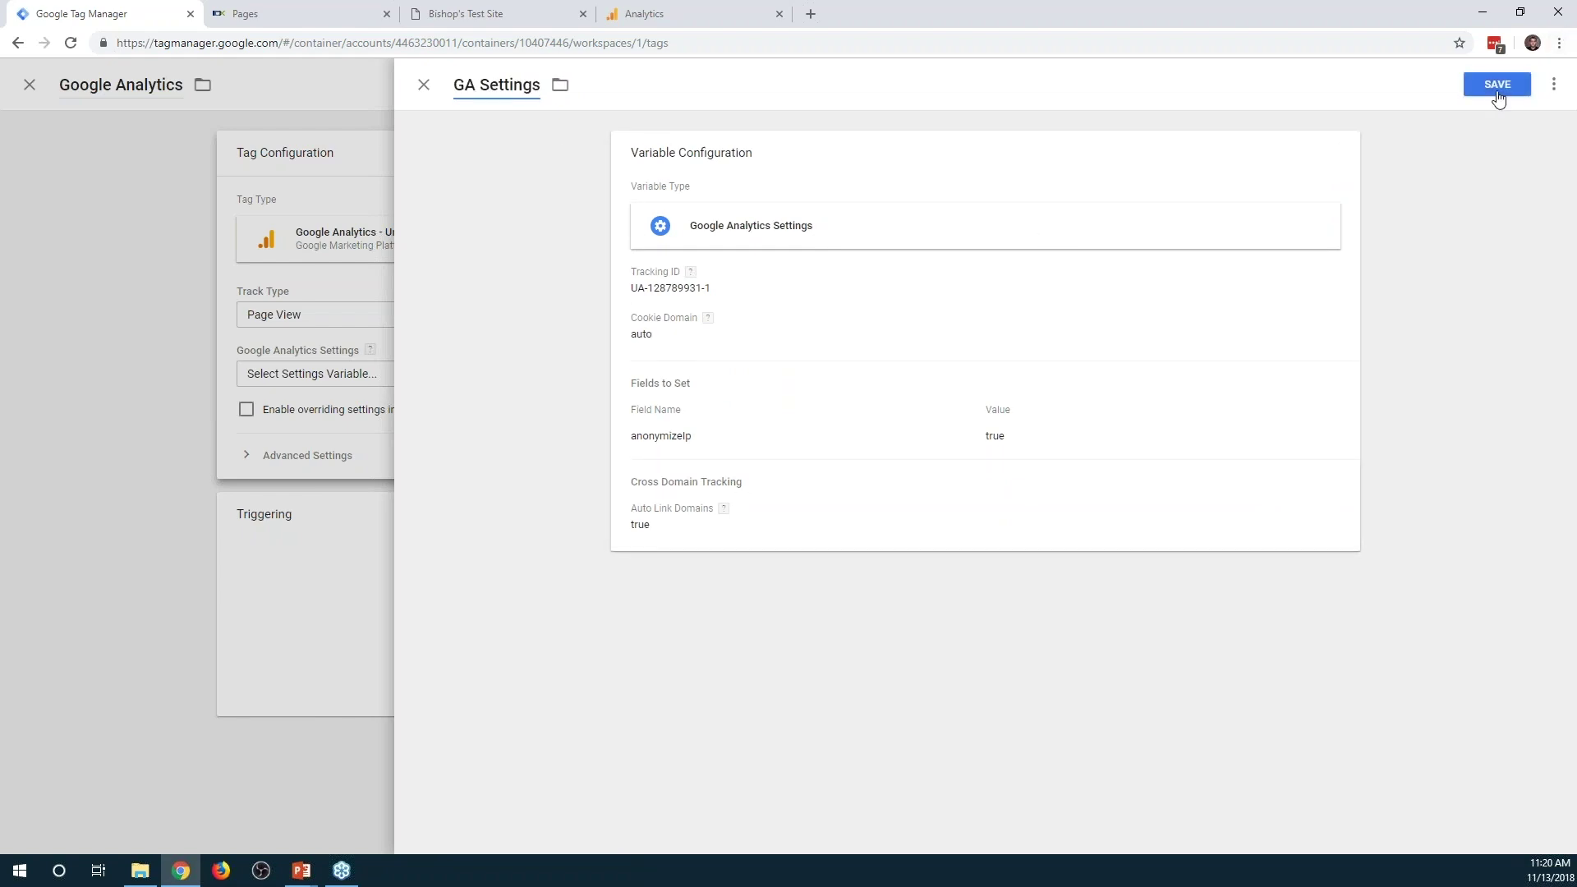
left_click(1496, 88)
Fire the Google Analytics tag on All Pages, save it, and refresh the preview
left_click(795, 609)
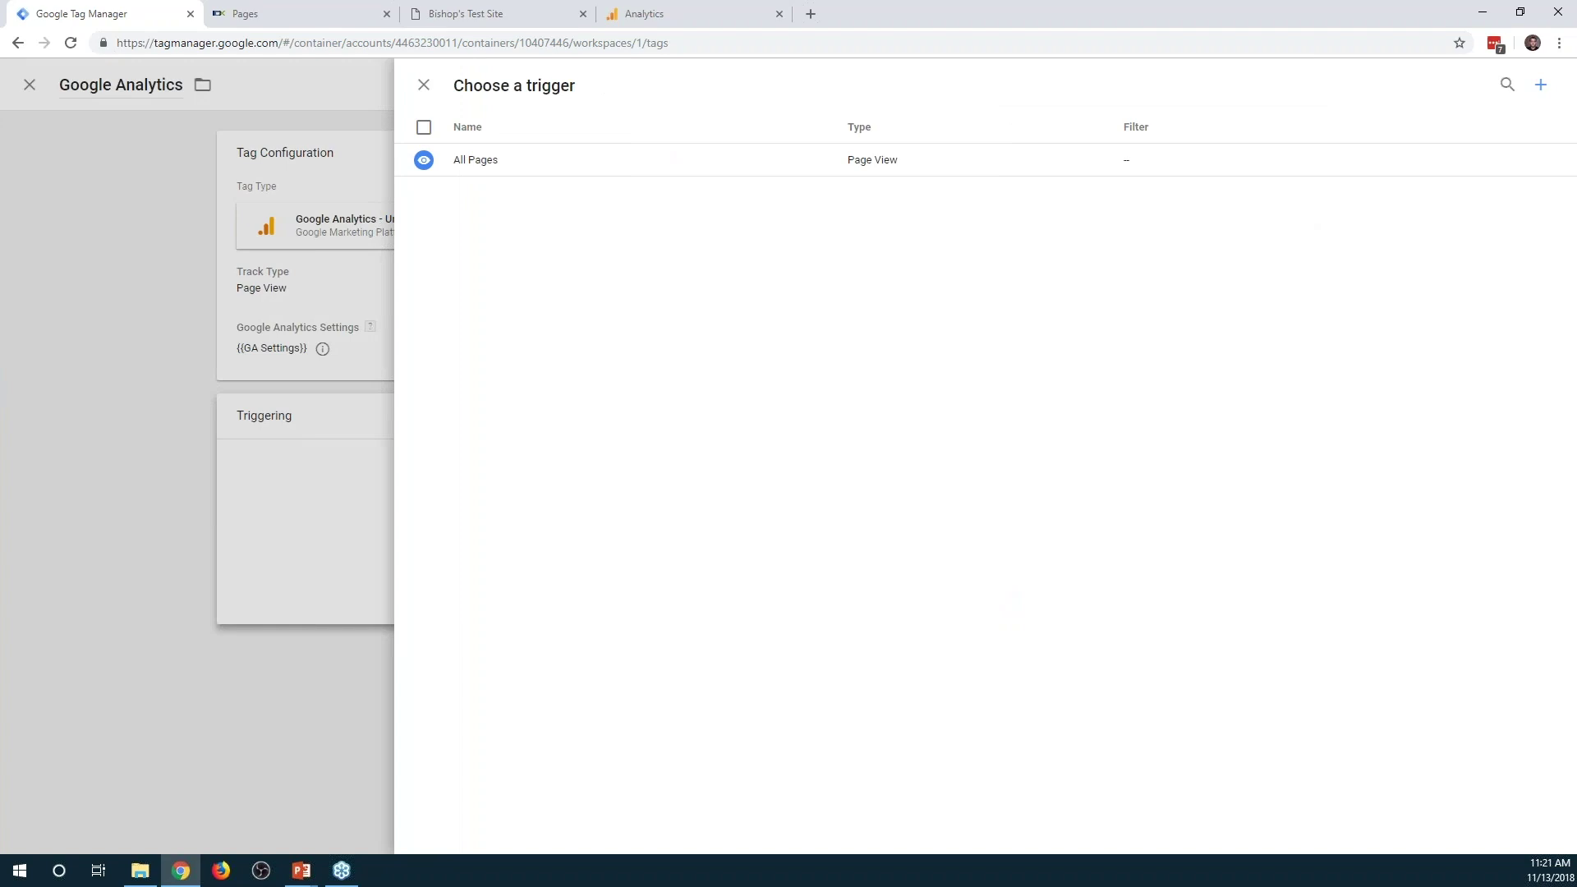
left_click(492, 167)
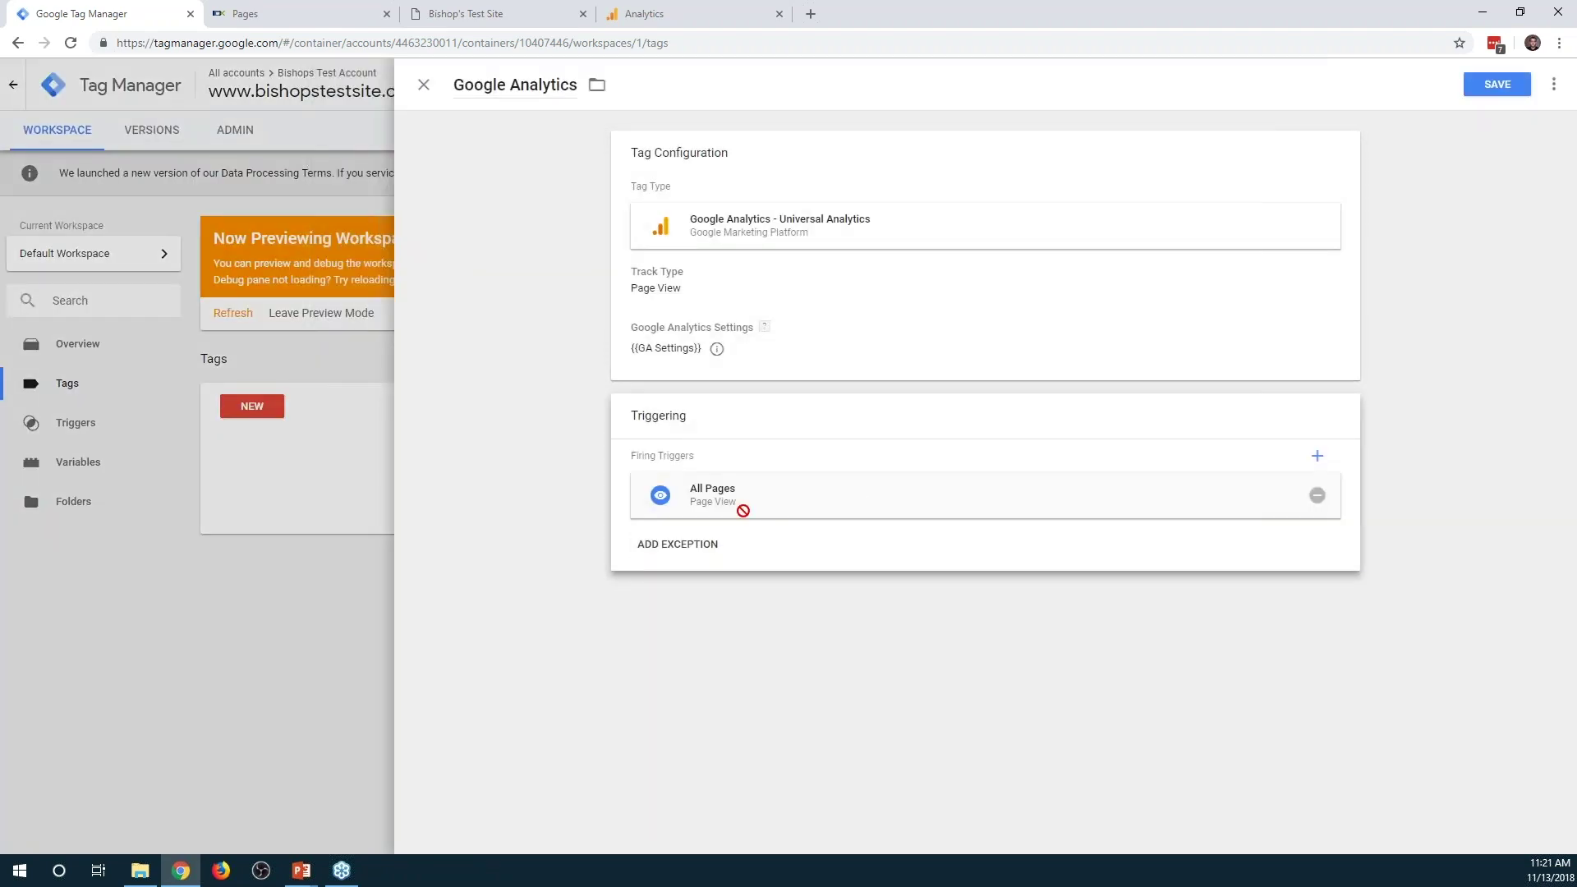
left_click(1495, 88)
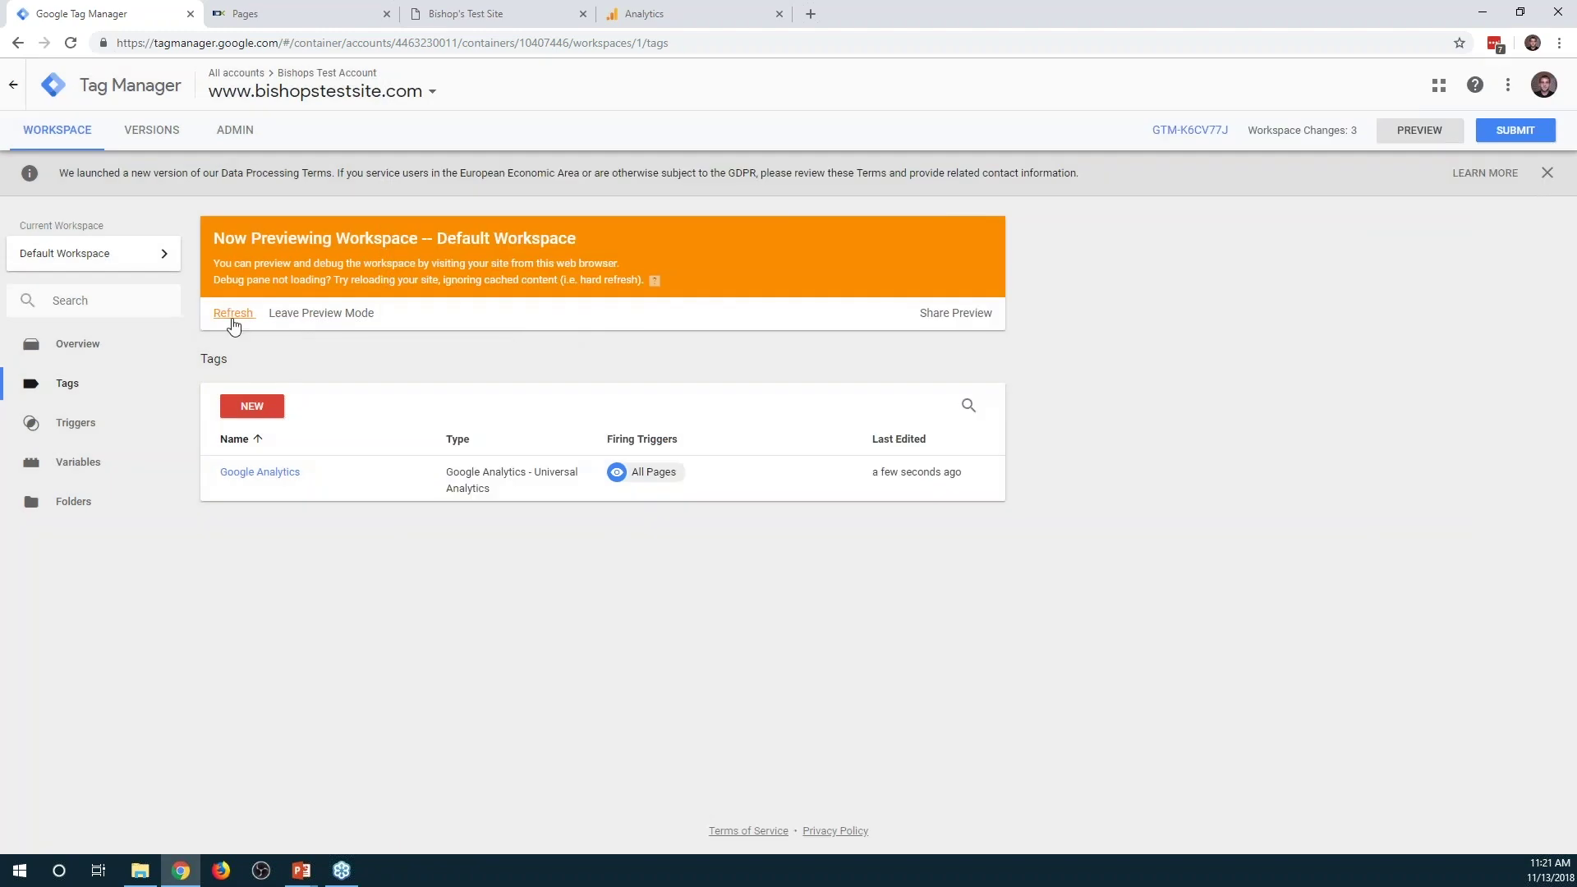
left_click(233, 314)
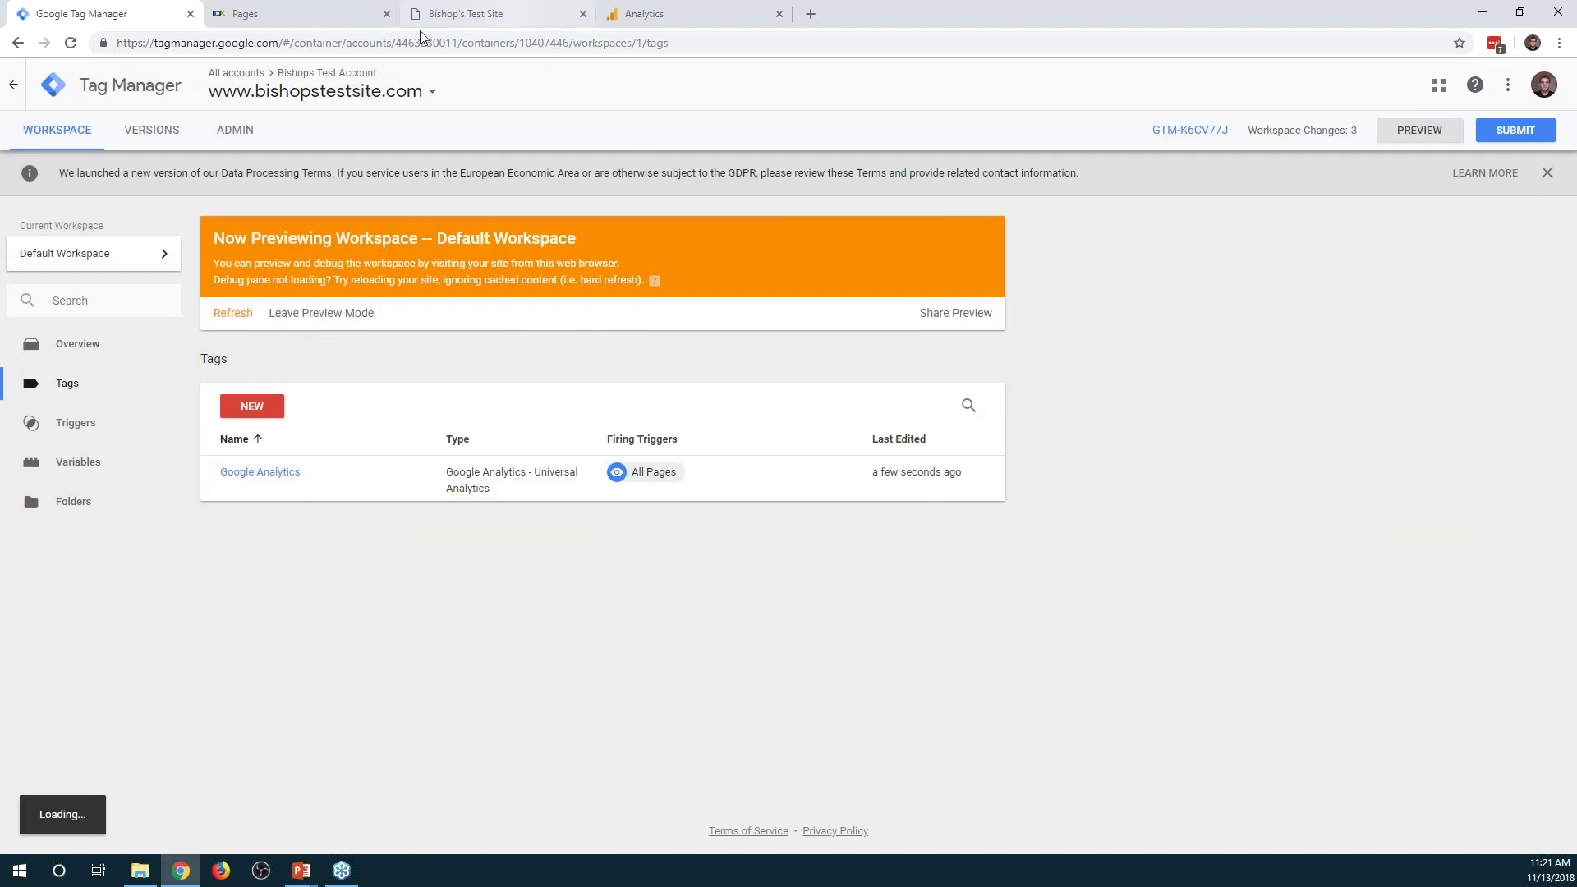
Reload the test site, check the fired Google Analytics tag's tracking ID, then go to Analytics
left_click(466, 14)
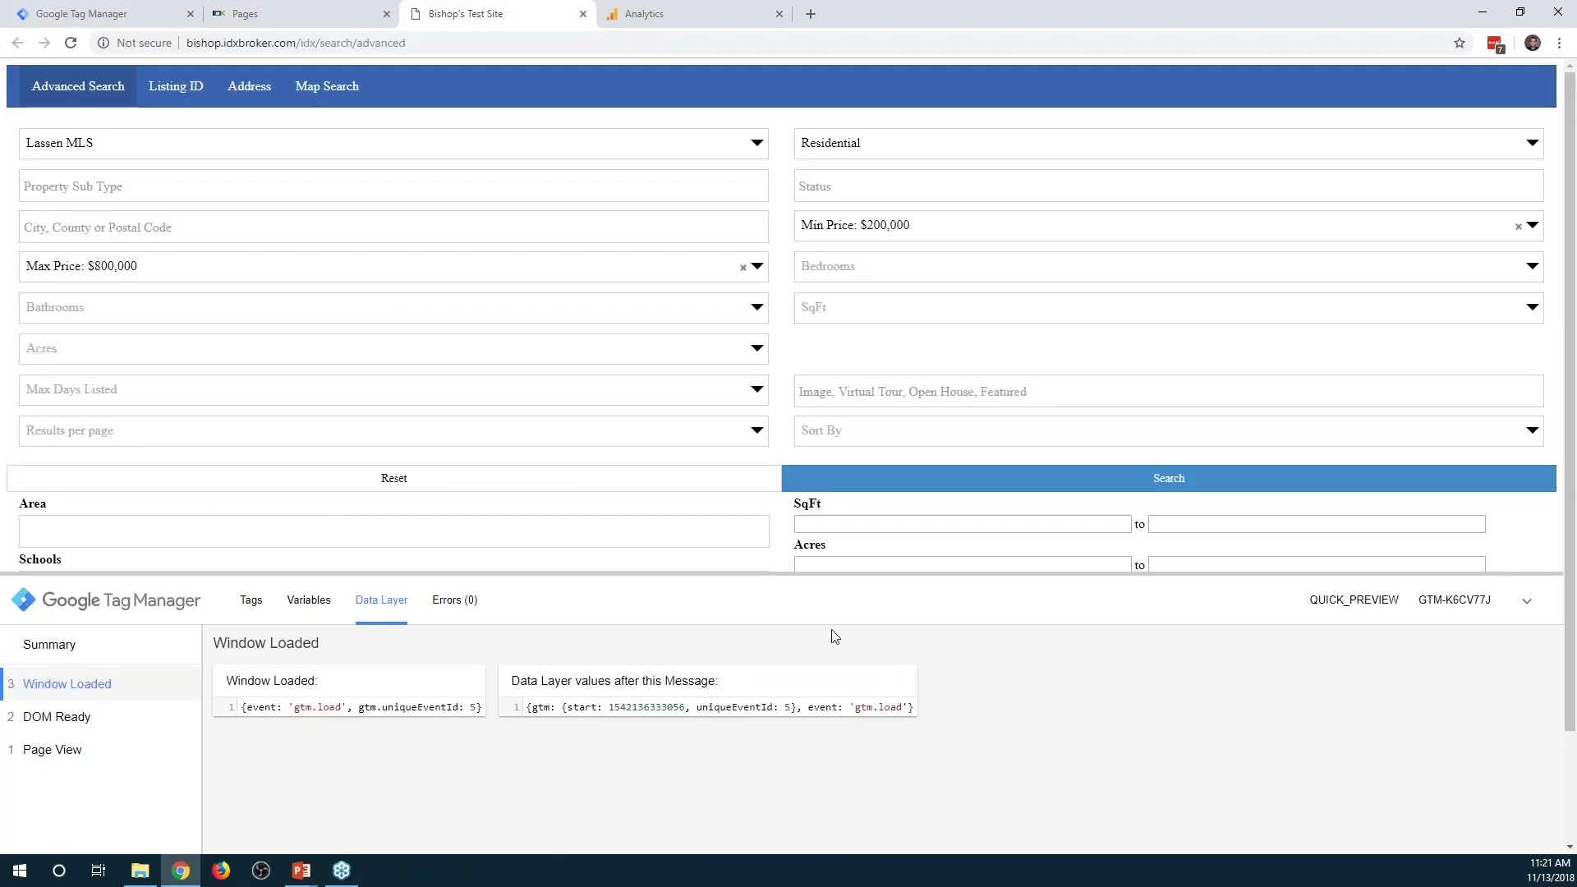
left_click(72, 43)
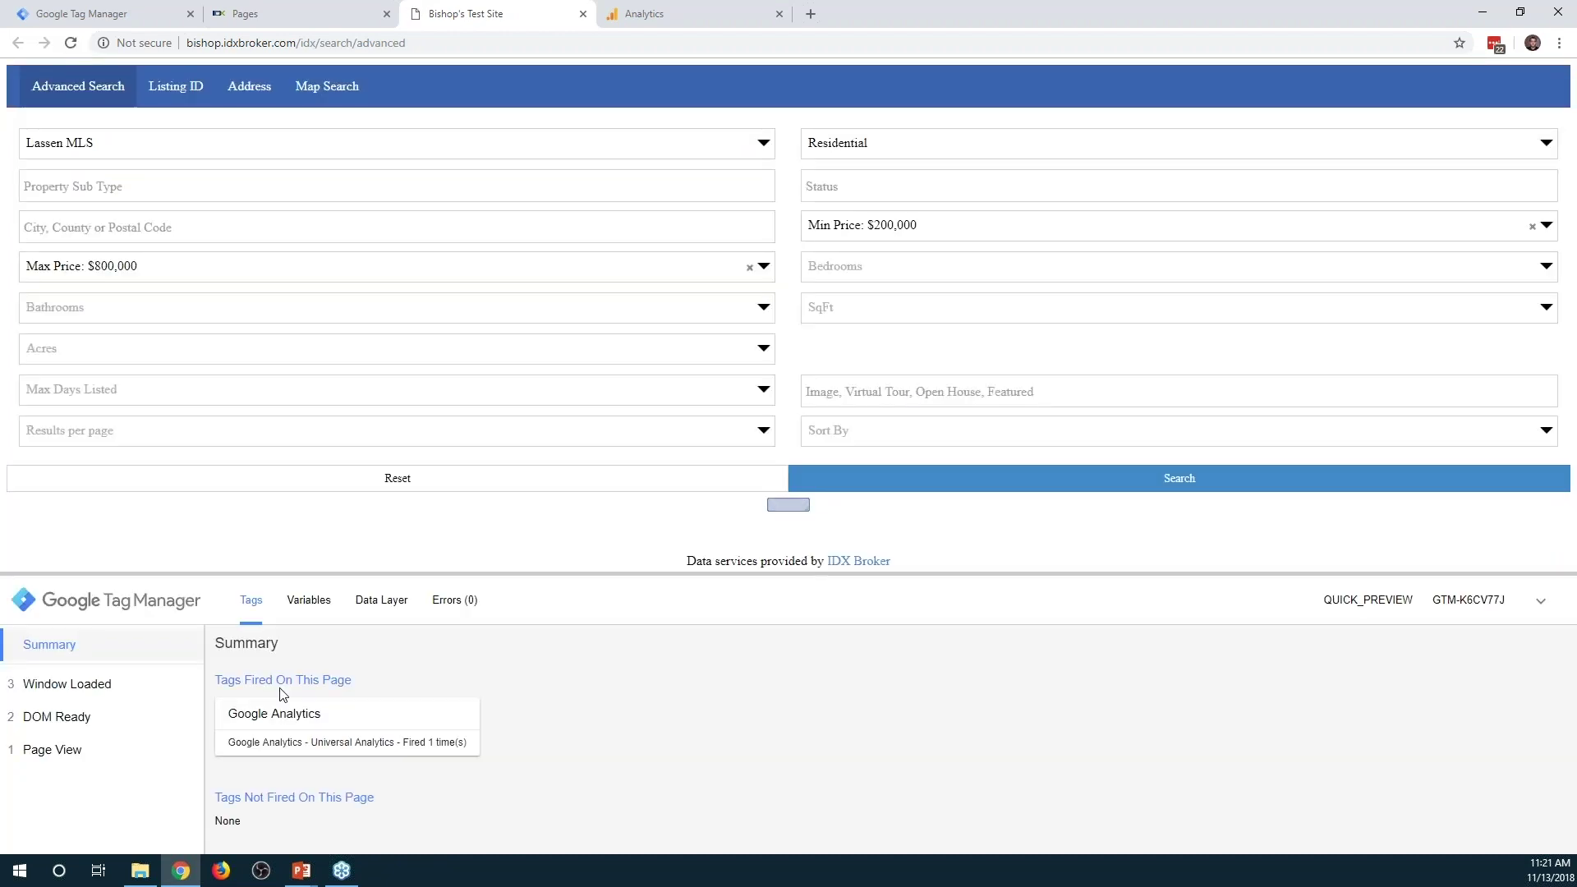
left_click(312, 726)
scroll(462, 688, "down", 3)
scroll(588, 702, "up", 1)
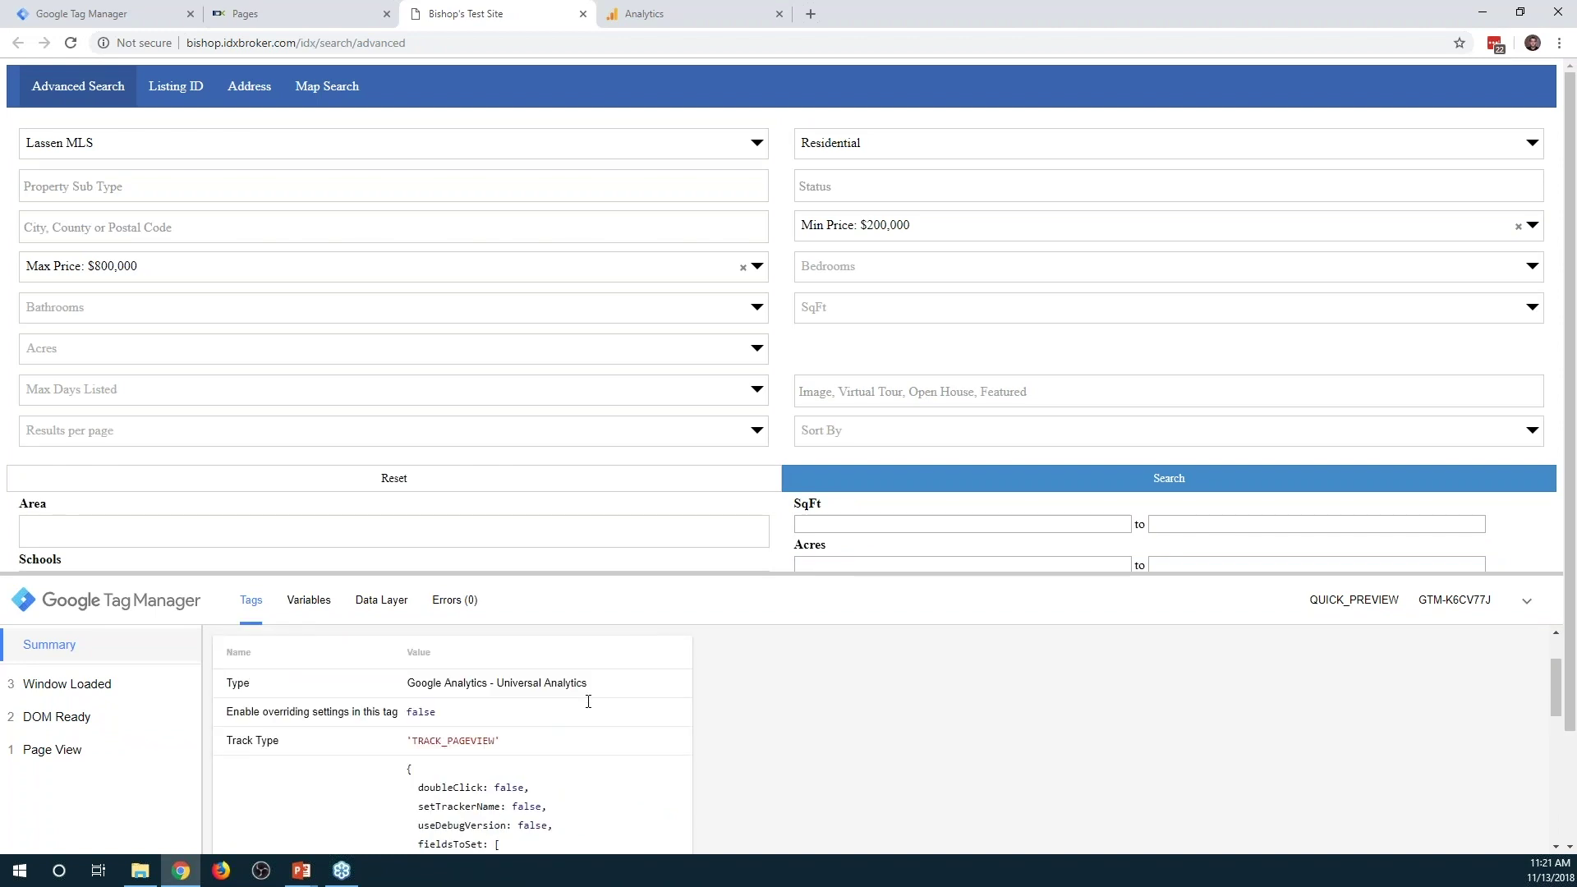
scroll(558, 739, "down", 5)
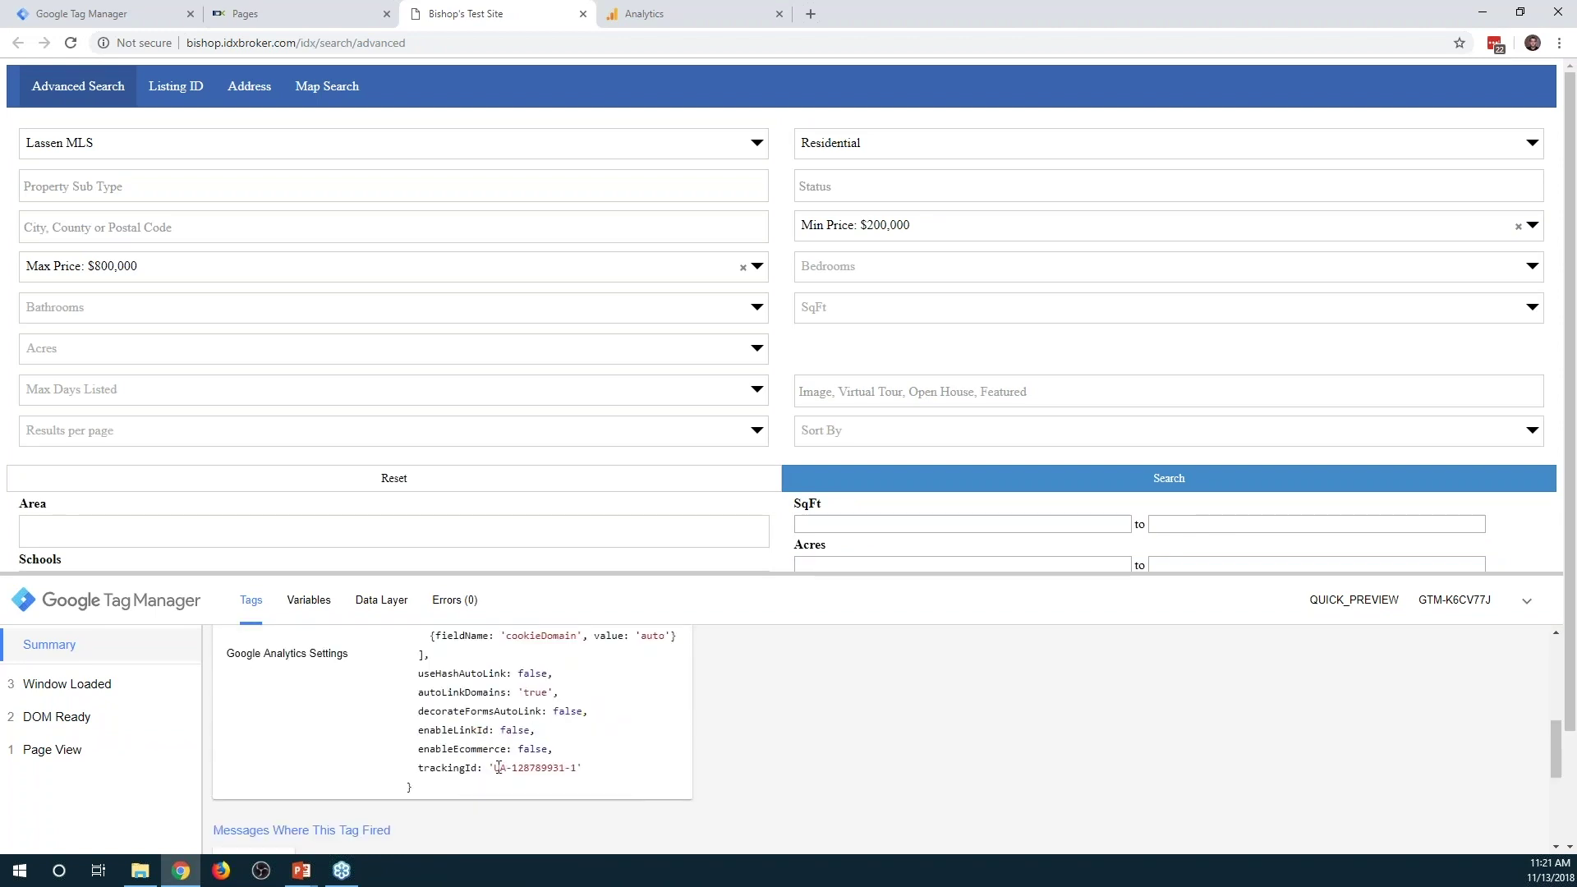
left_click_drag(493, 768, 583, 768)
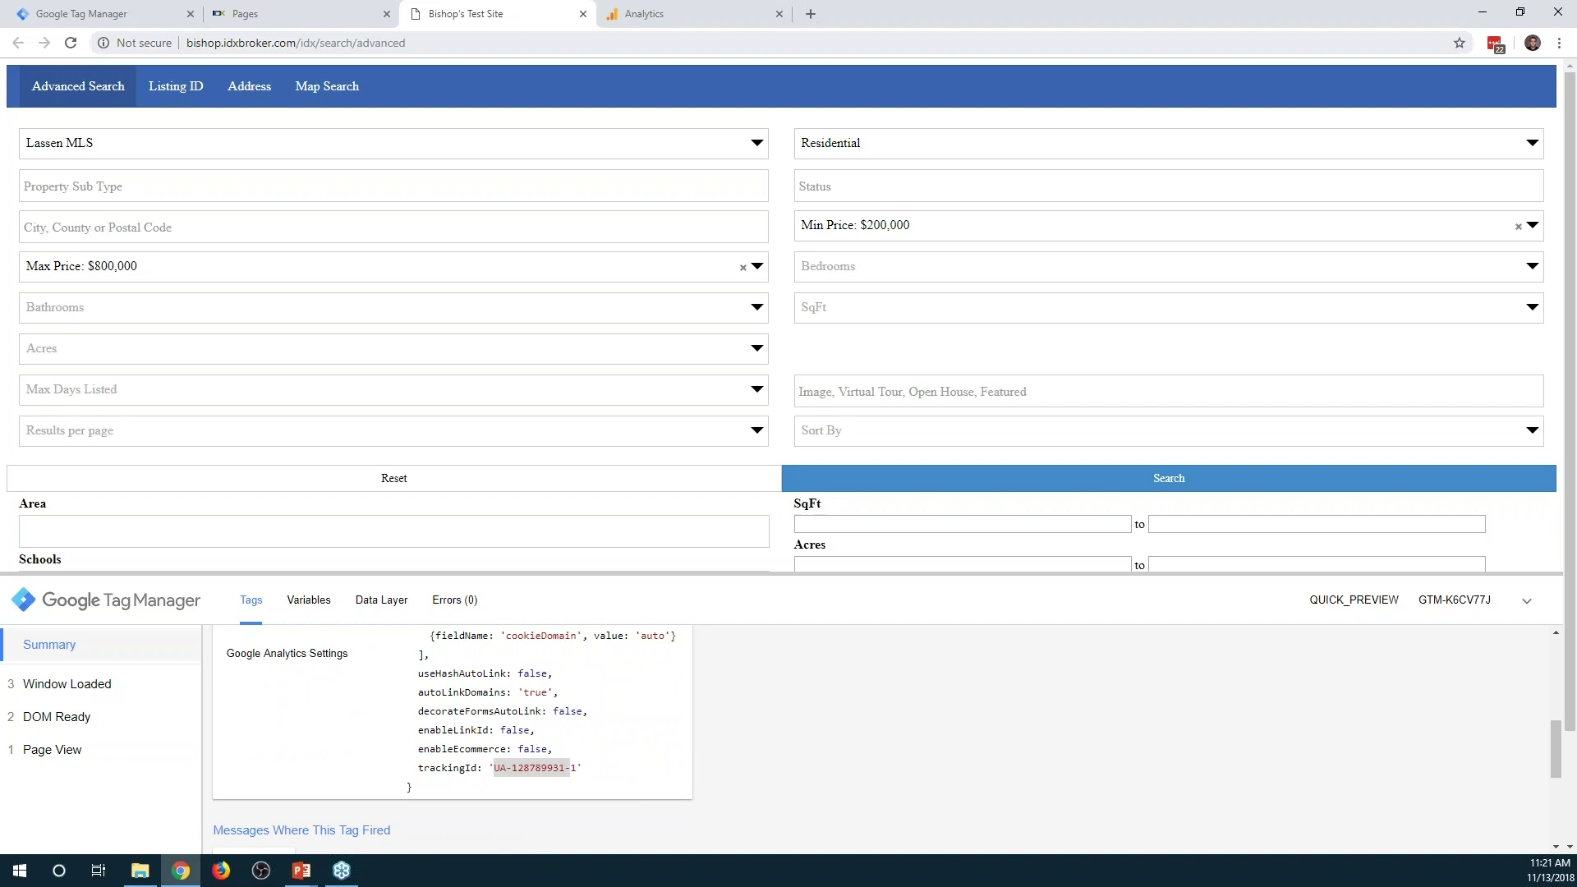
left_click(681, 11)
left_click(772, 174)
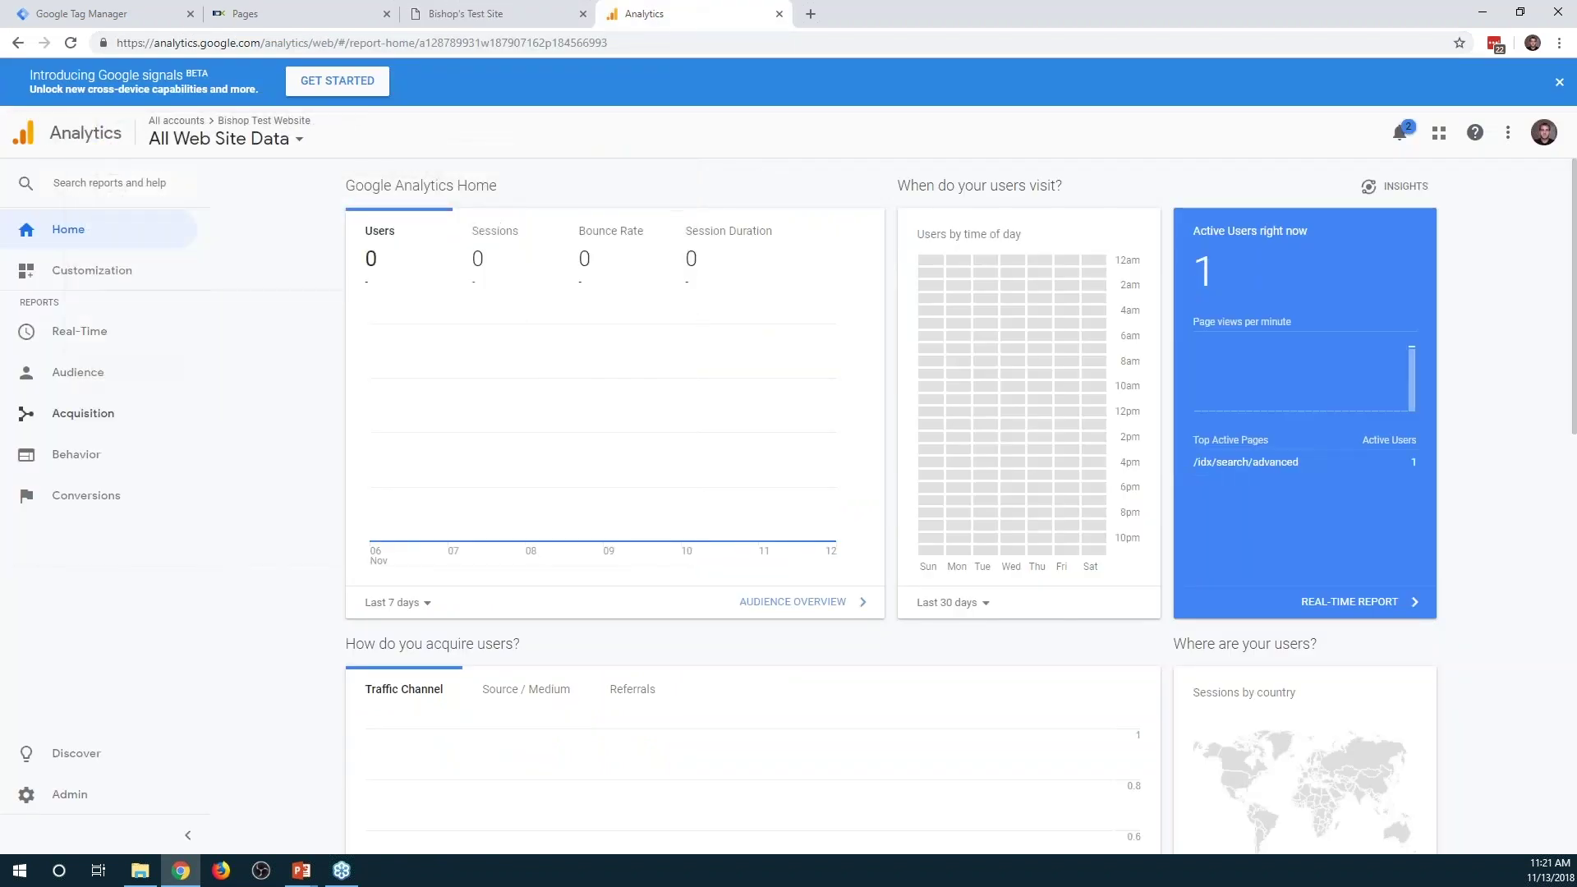
Check Real-Time Overview for one active user on /idx/search/advanced, then return to IDX Pages
left_click(79, 331)
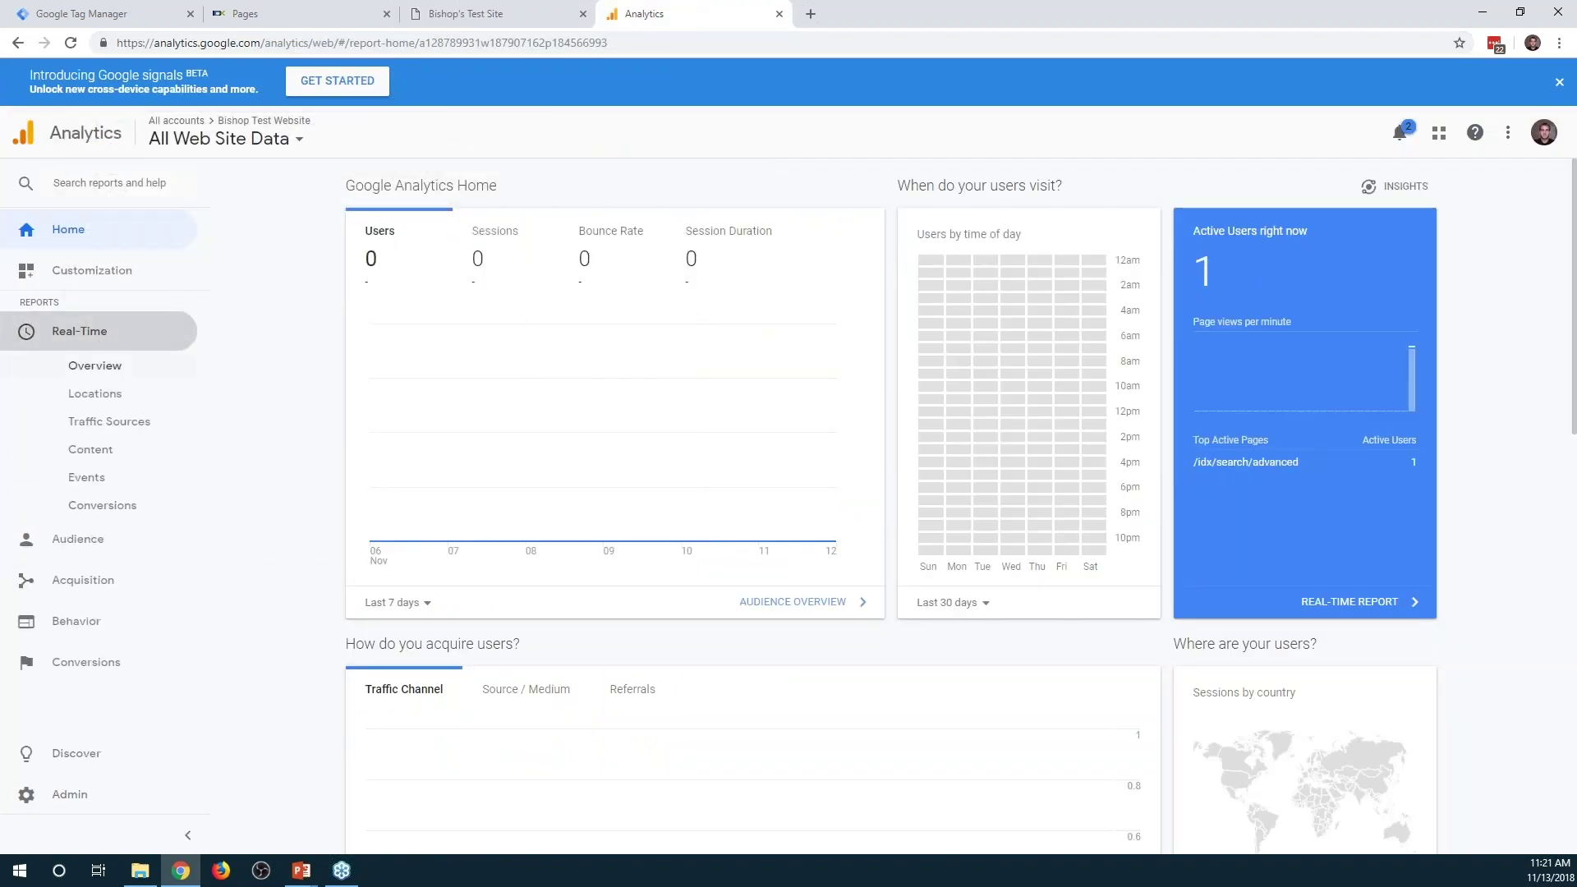
left_click(94, 366)
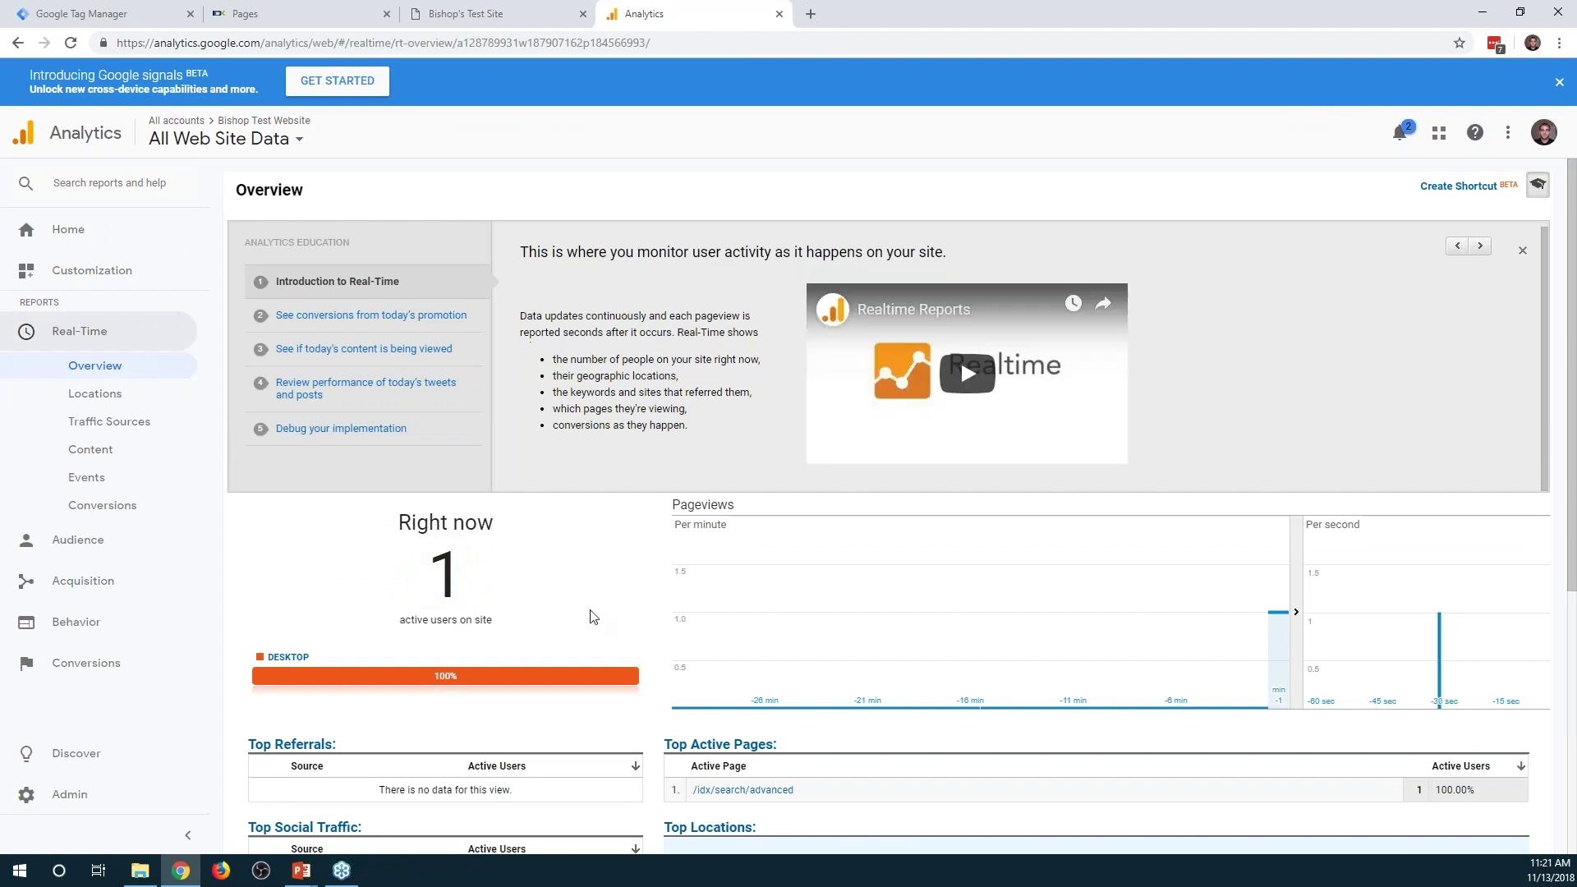
scroll(592, 616, "down", 3)
mouse_move(871, 700)
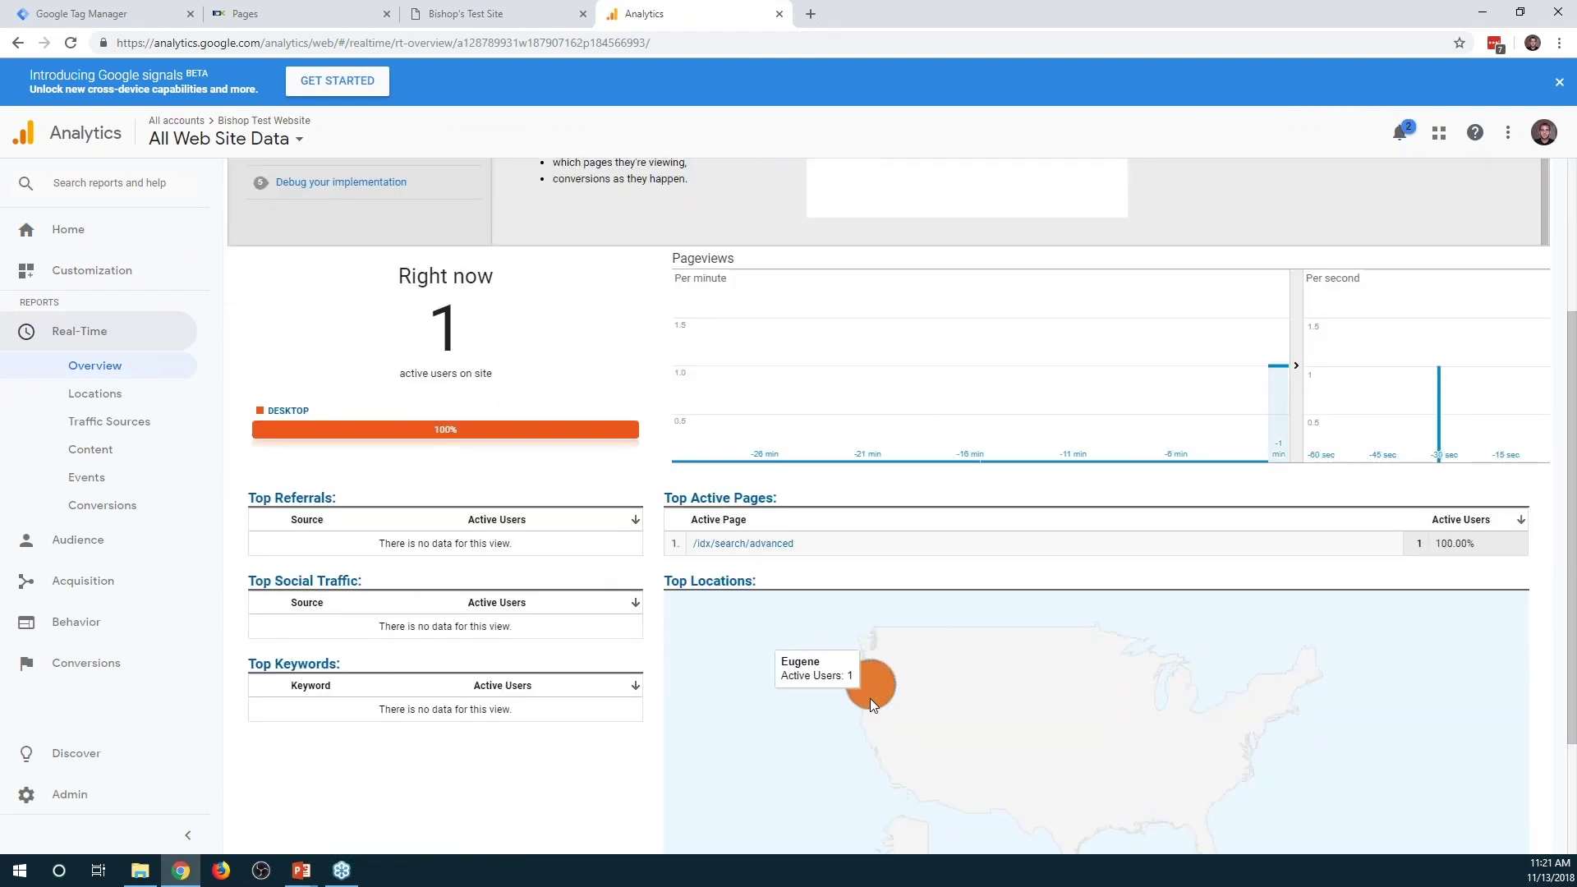
left_click(277, 11)
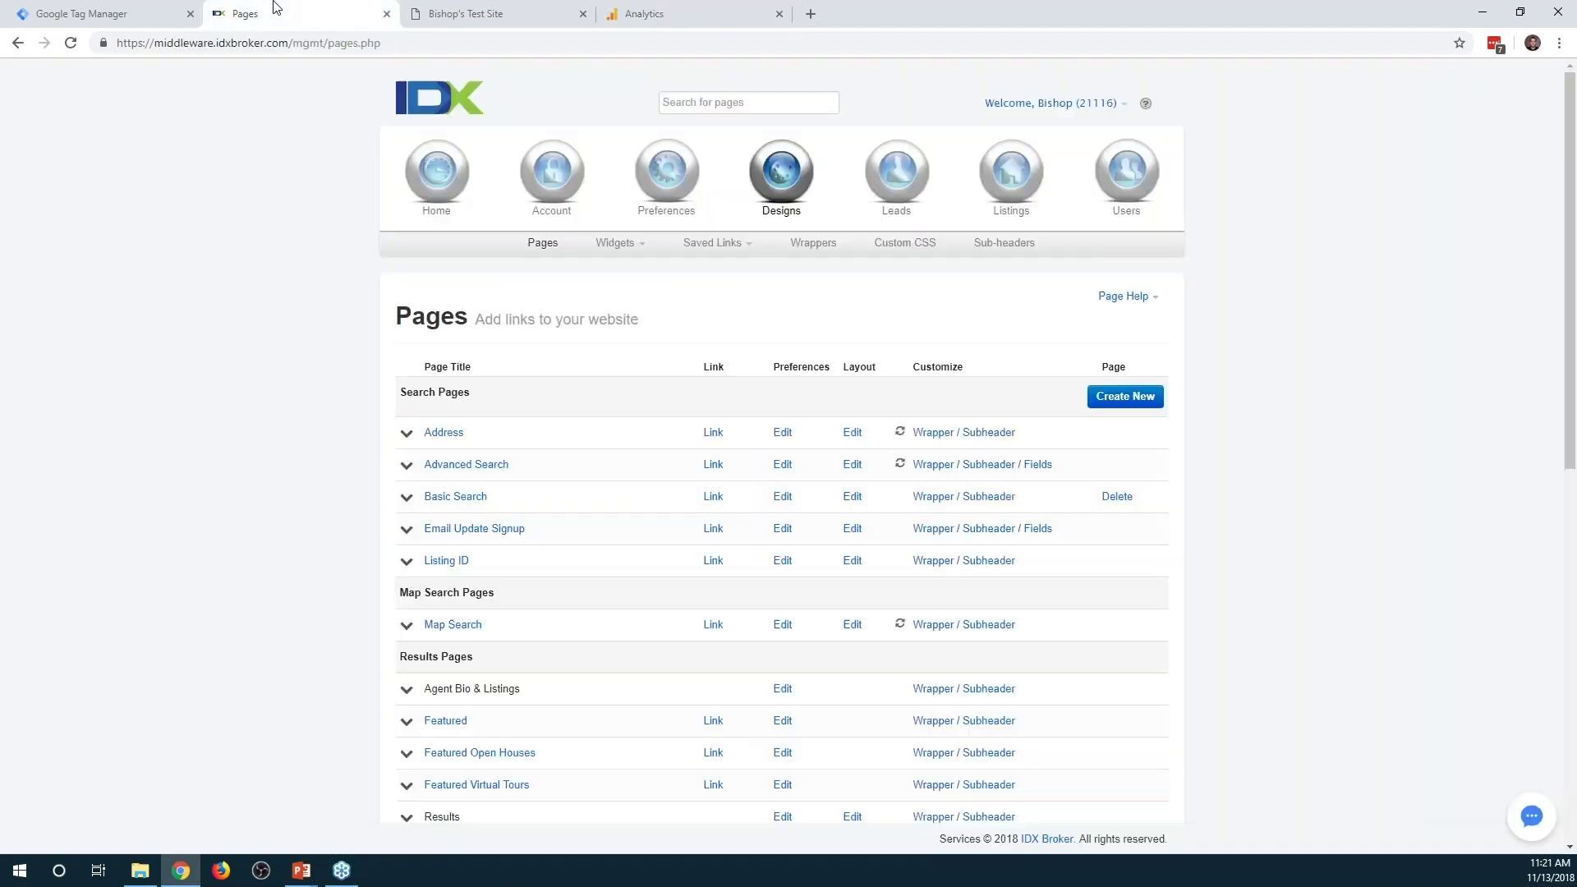
Inspect the test site's Search button to find its id IDX-formSubmit, then start a new tag
left_click(508, 12)
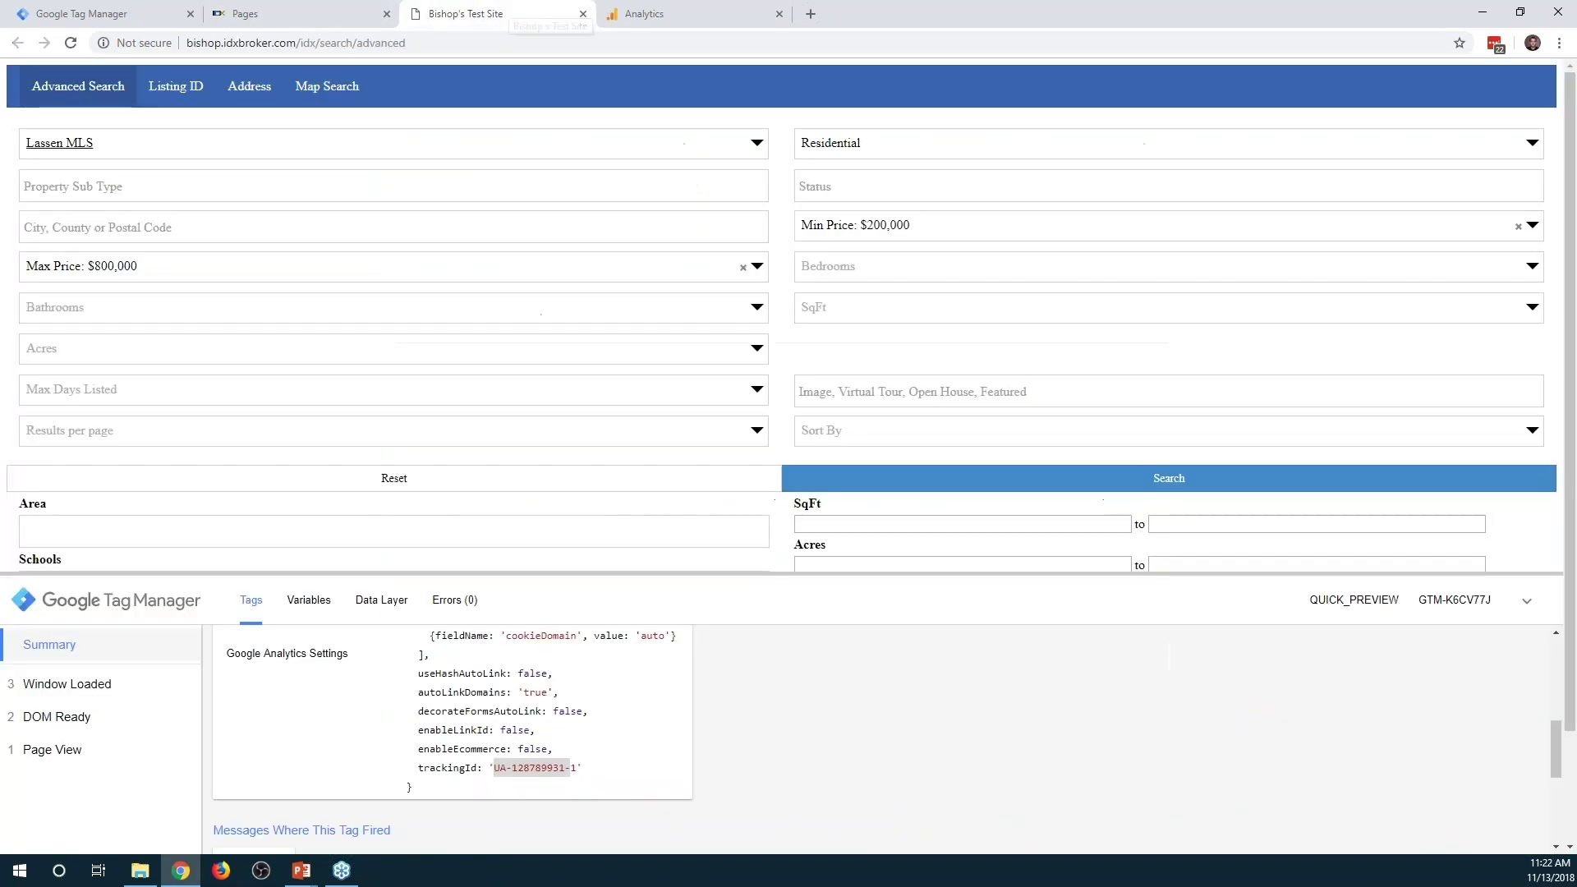
scroll(1099, 481, "down", 2)
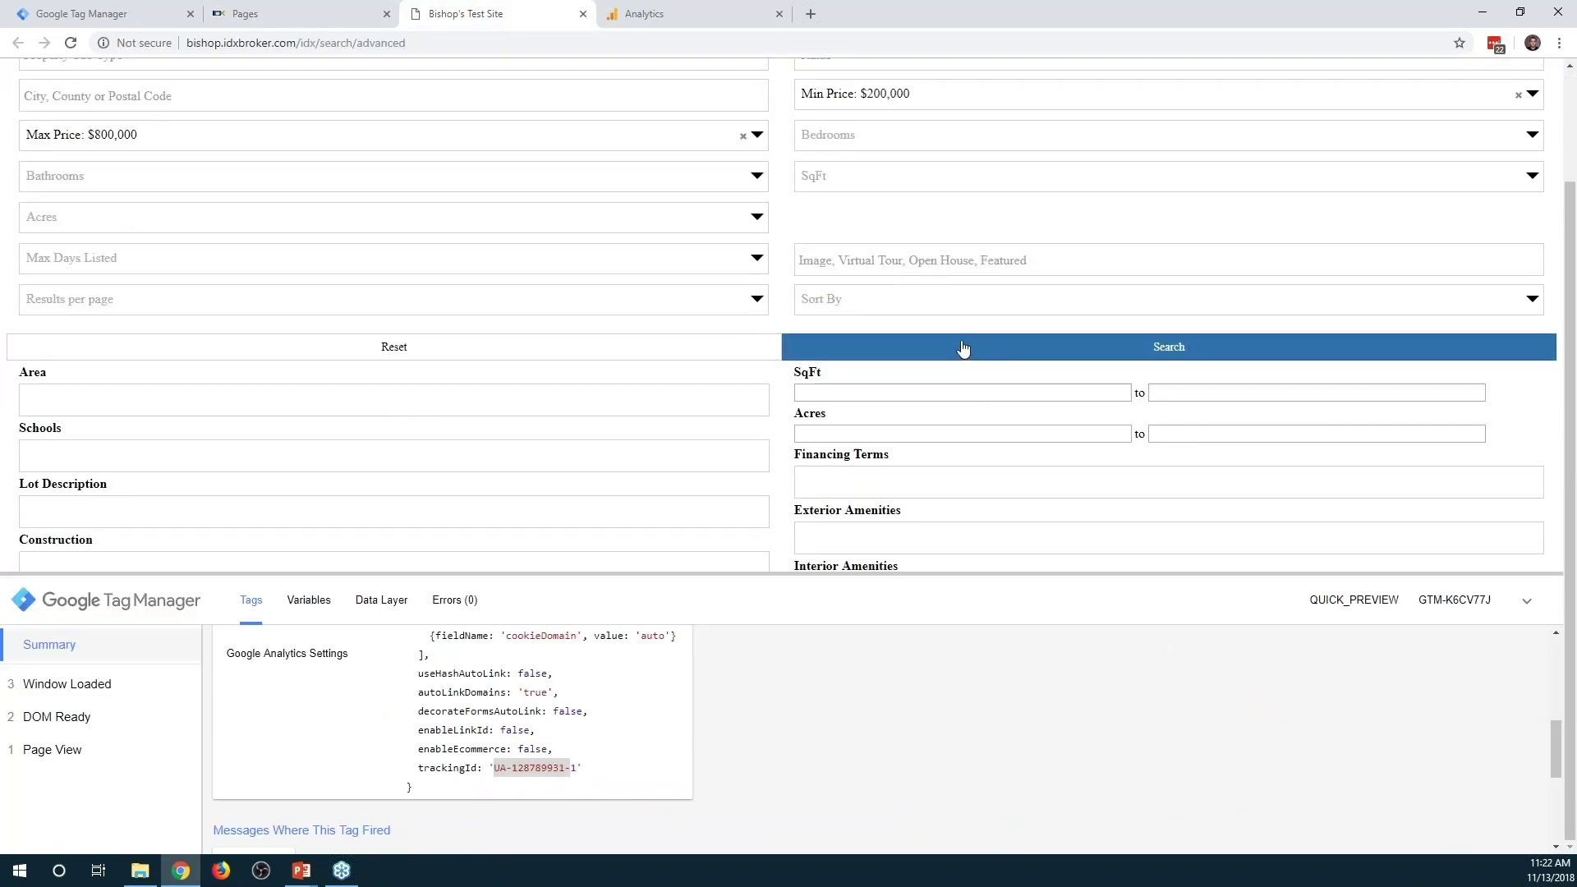
right_click(963, 343)
left_click(1037, 542)
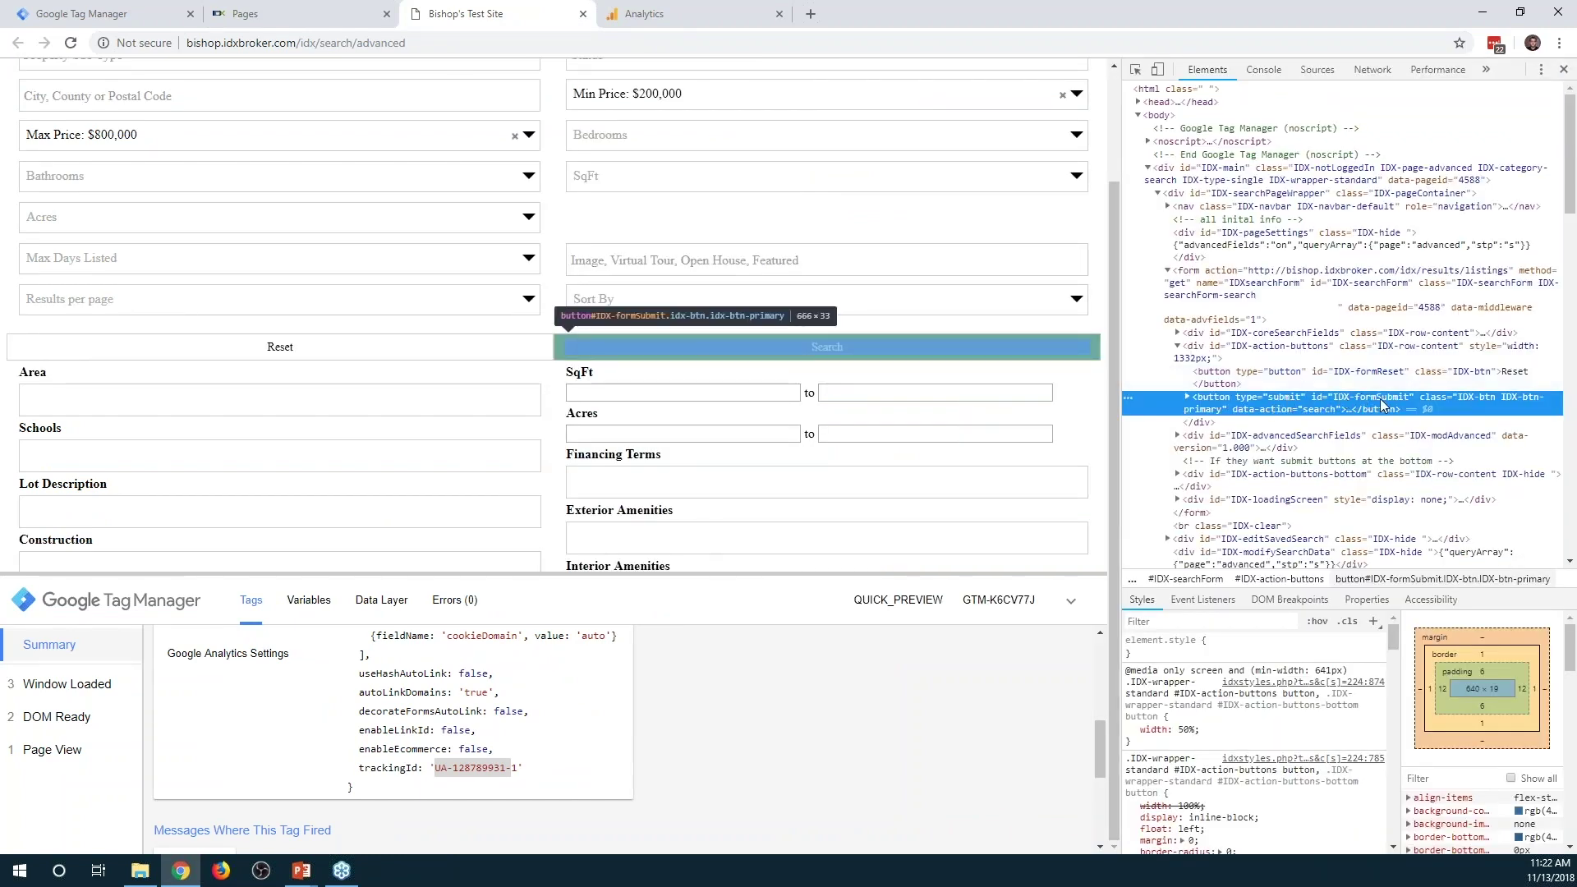
double_click(1373, 401)
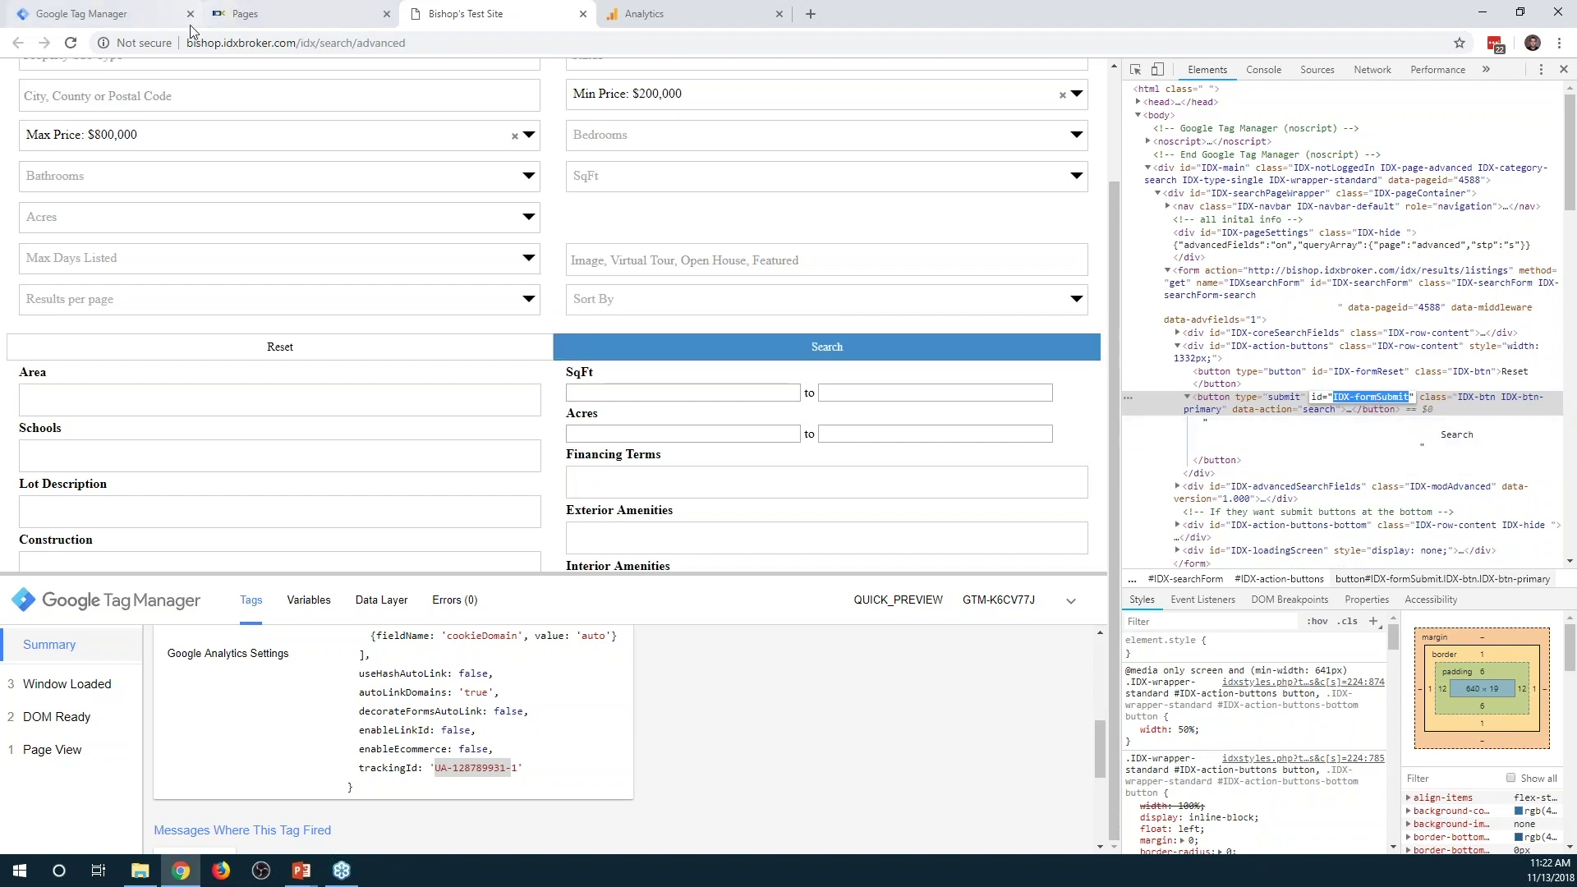
left_click(132, 13)
left_click(257, 409)
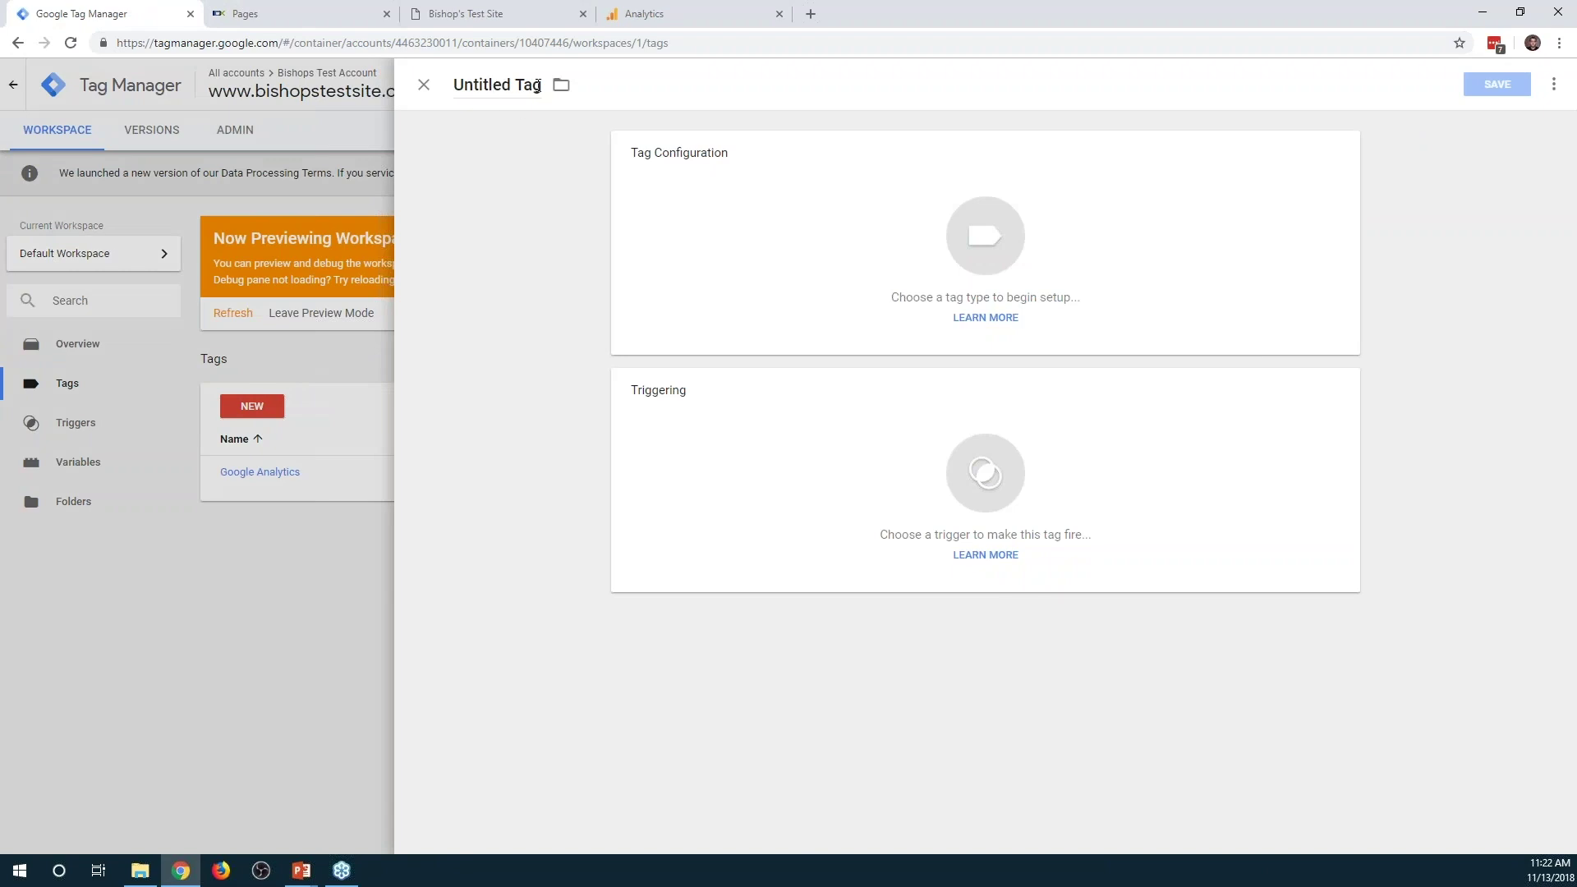
Name the new tag Form Submission, a Universal Analytics tag tracking an Event
left_click(538, 85)
type("Form Submission")
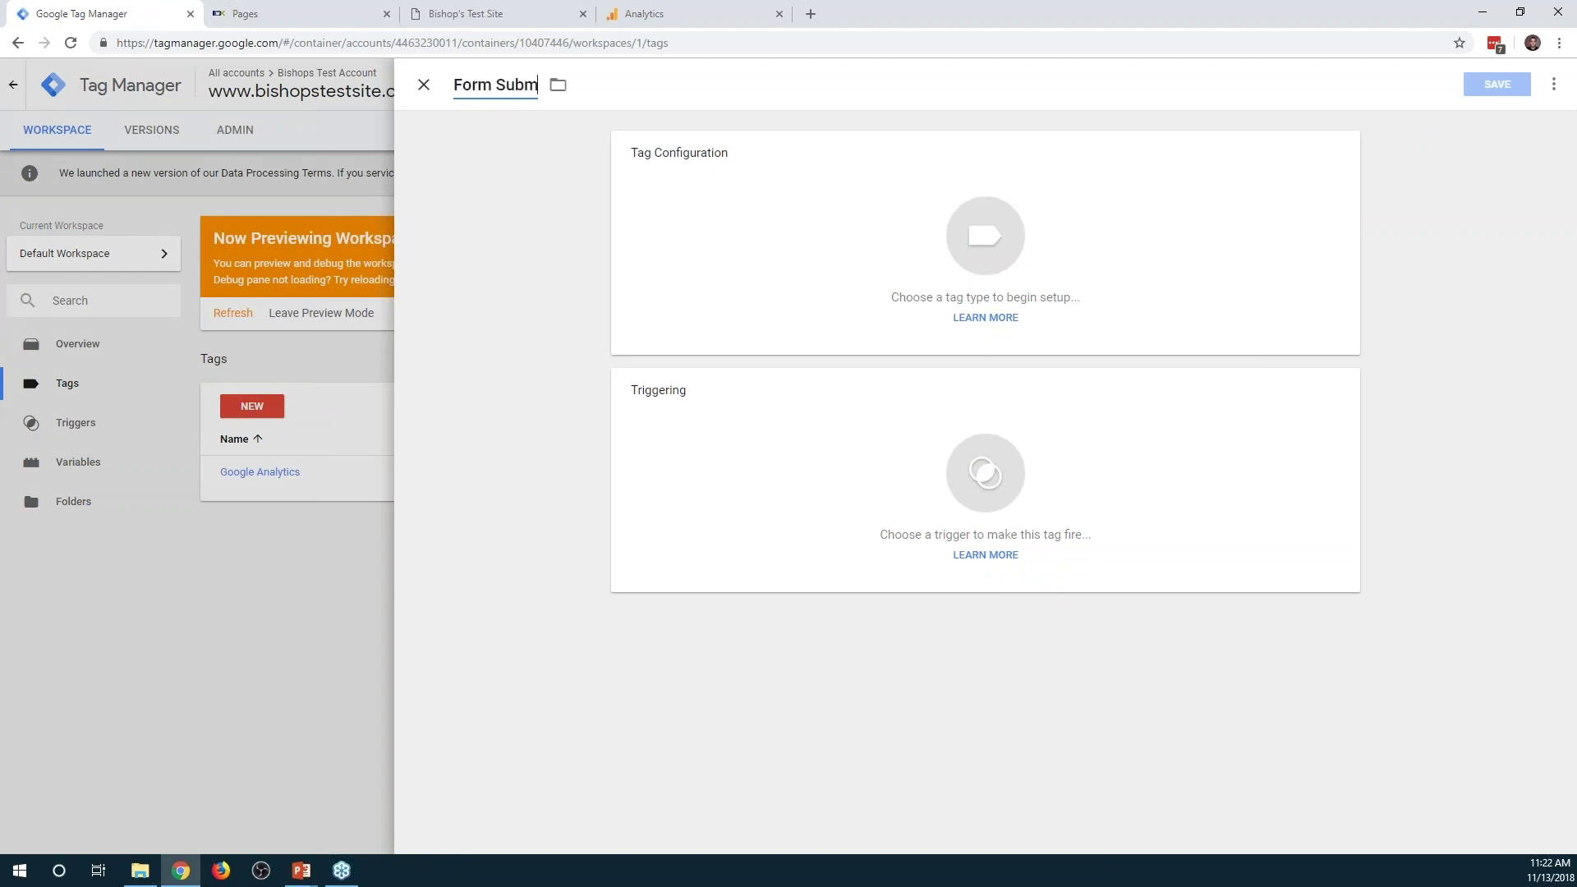
left_click(816, 204)
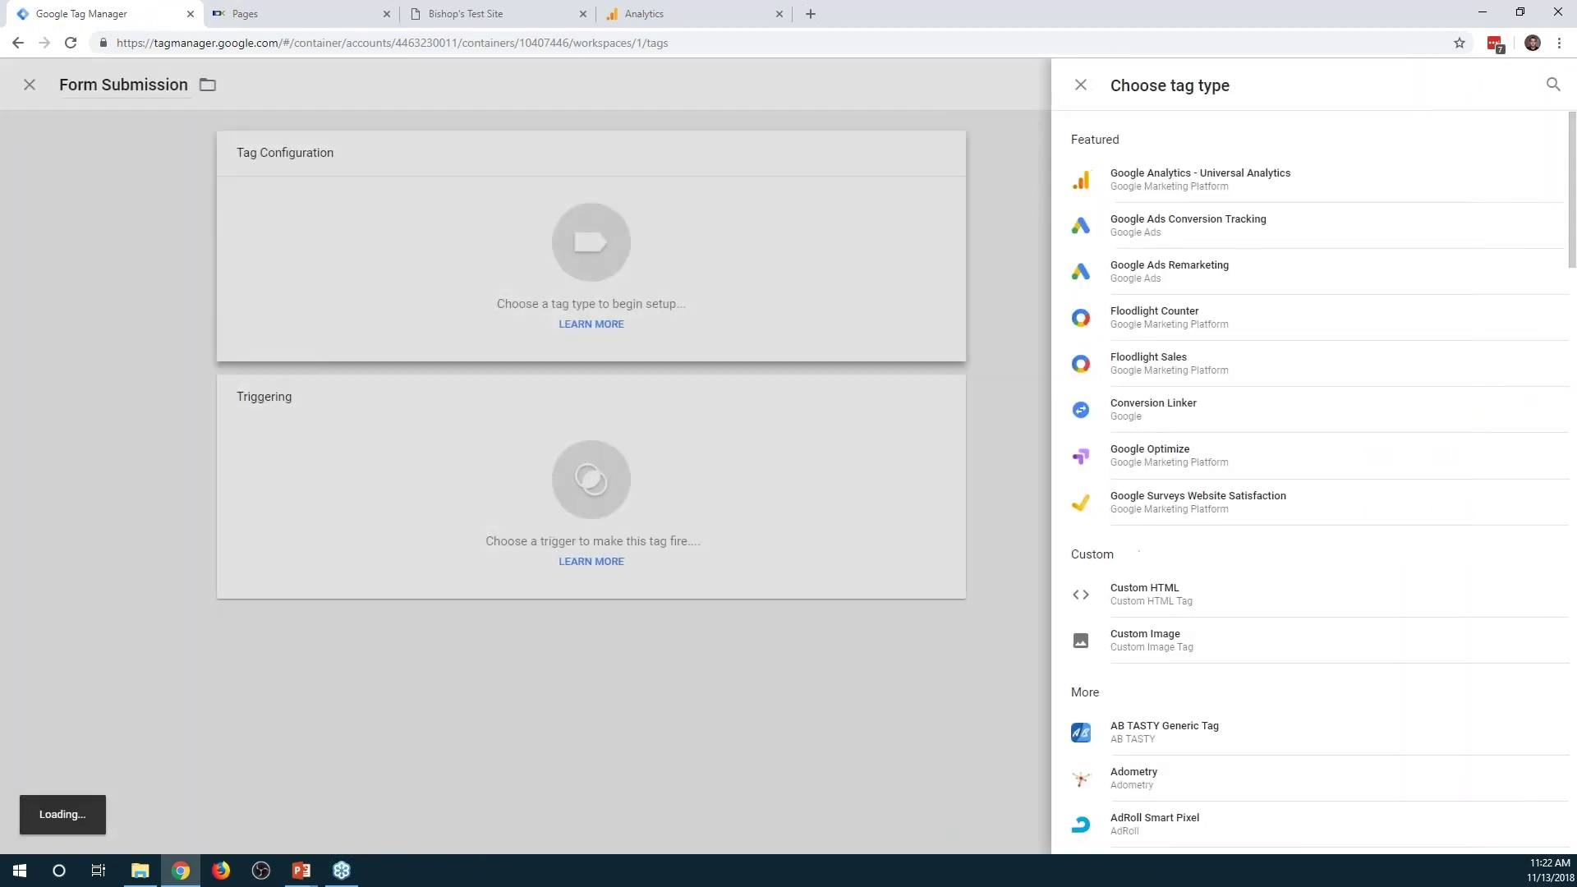
left_click(1178, 196)
left_click(751, 315)
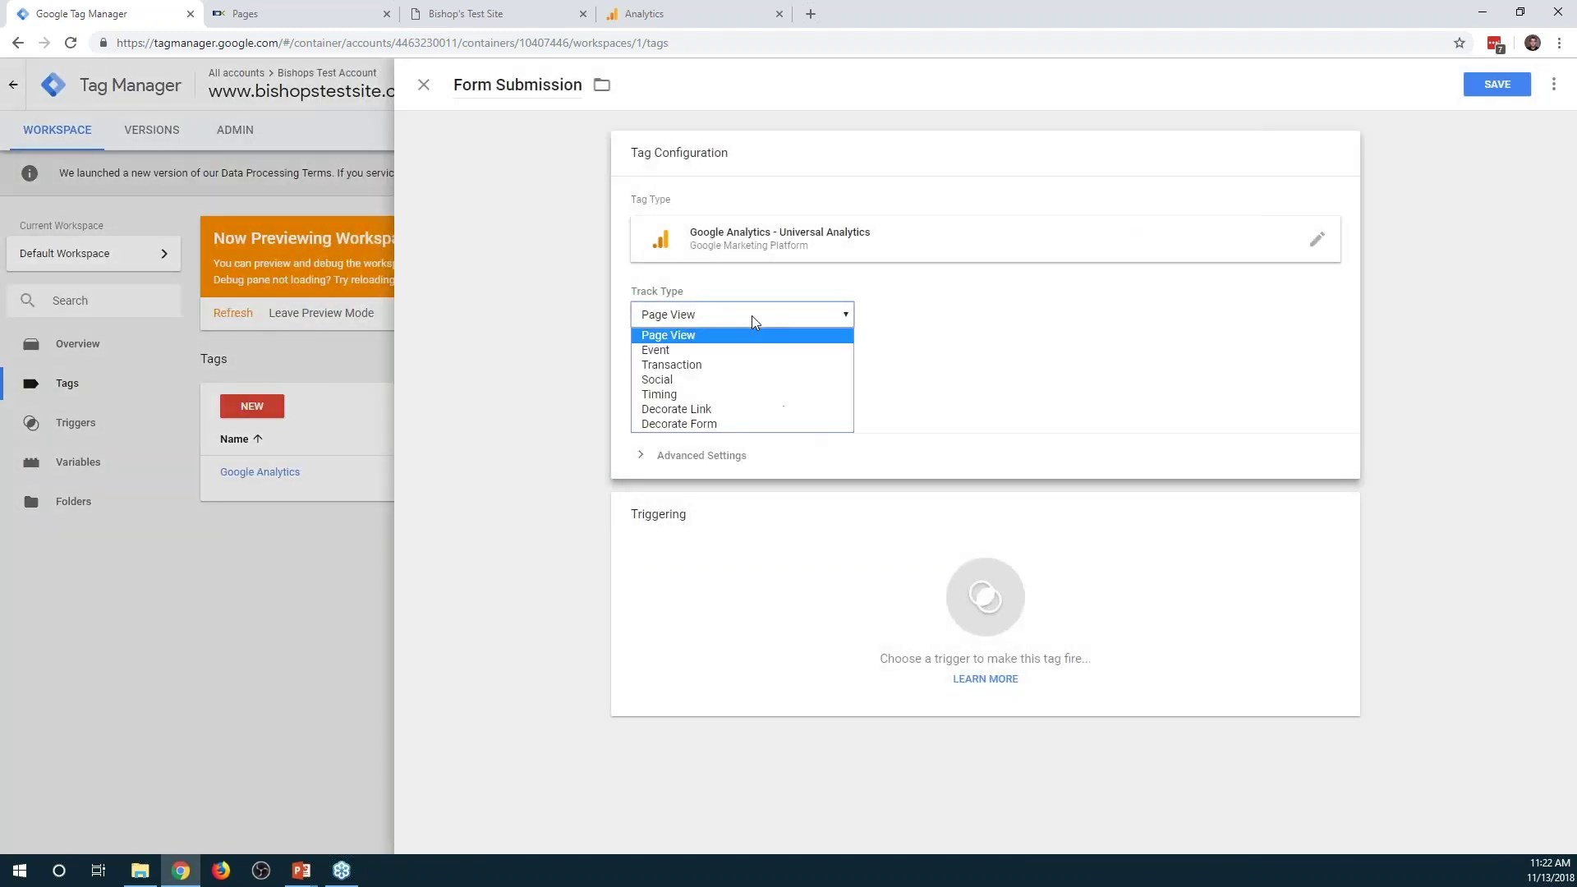
left_click(738, 351)
Enter category Form Submission, action and label Search, and select {{GA Settings}}
left_click(693, 393)
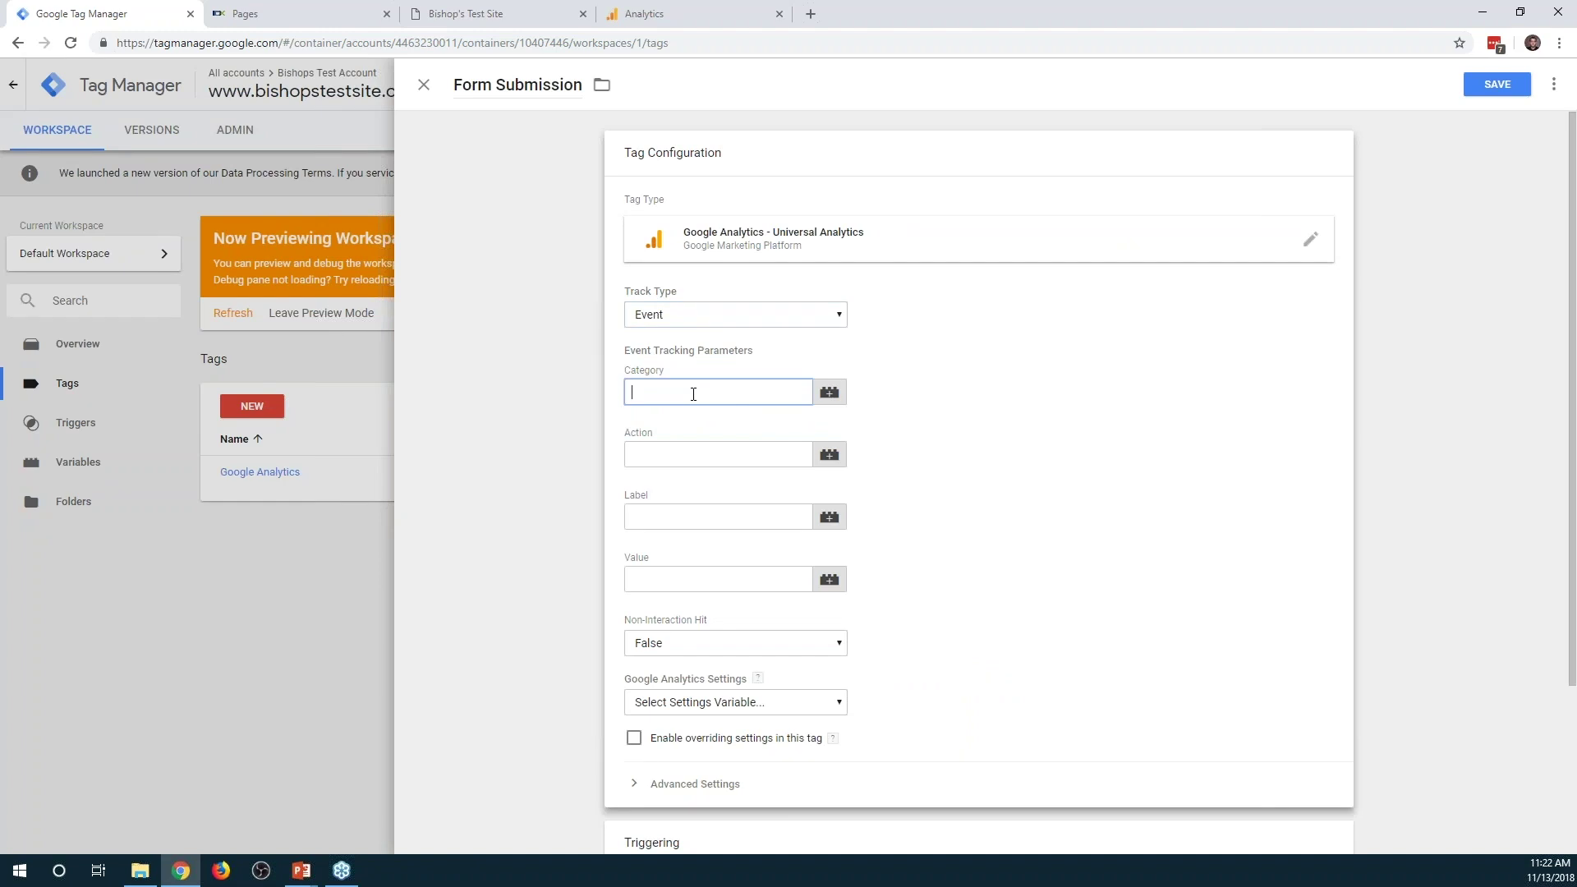
type("Form Submission")
key("Tab")
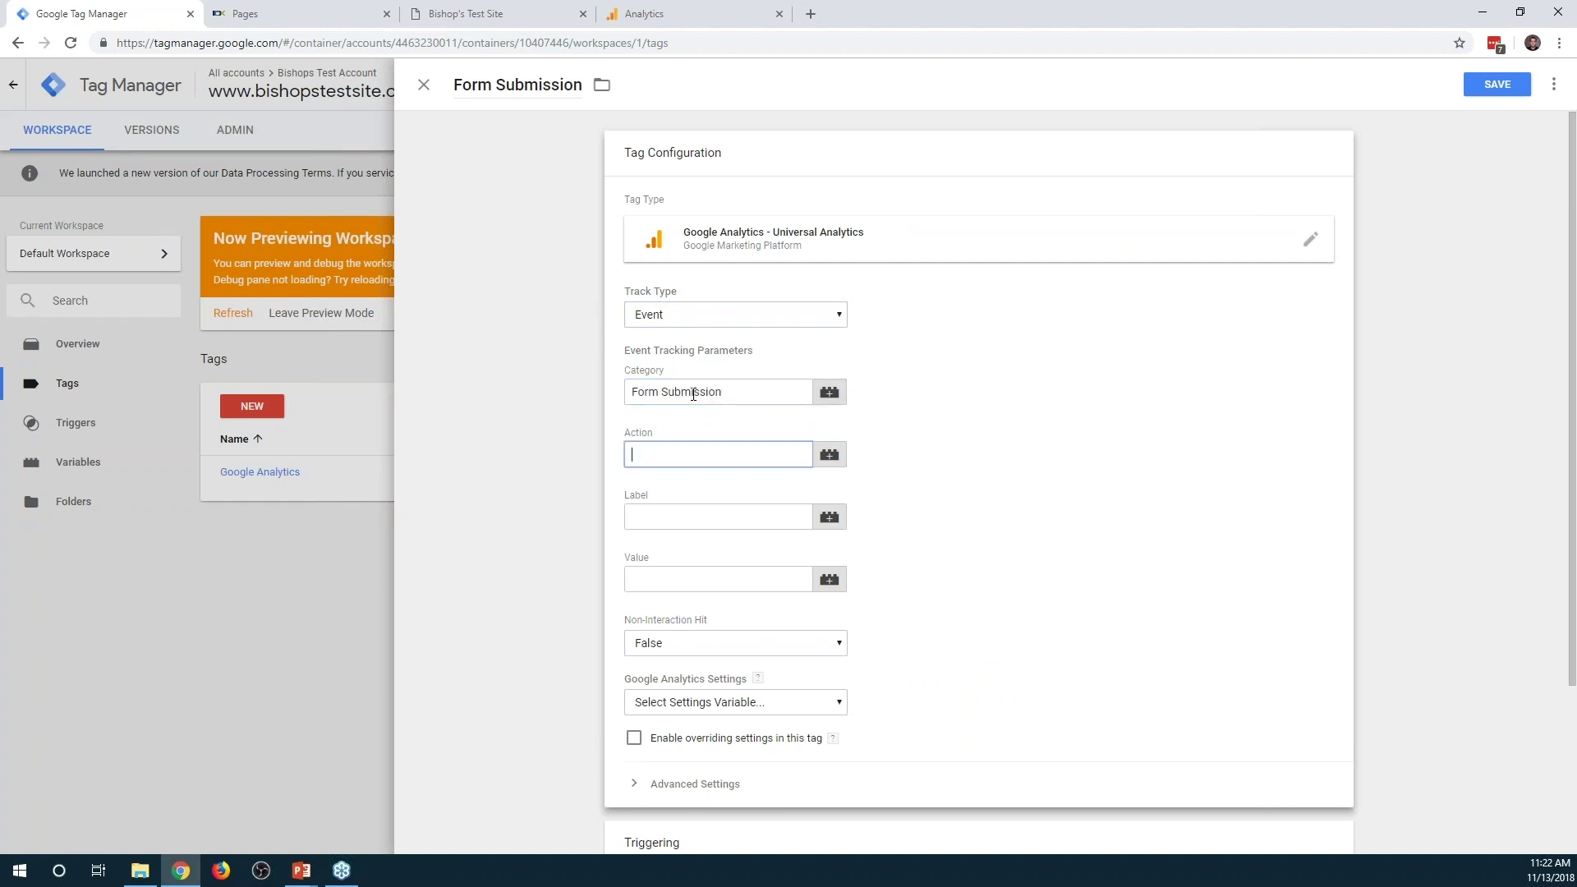
key("Tab")
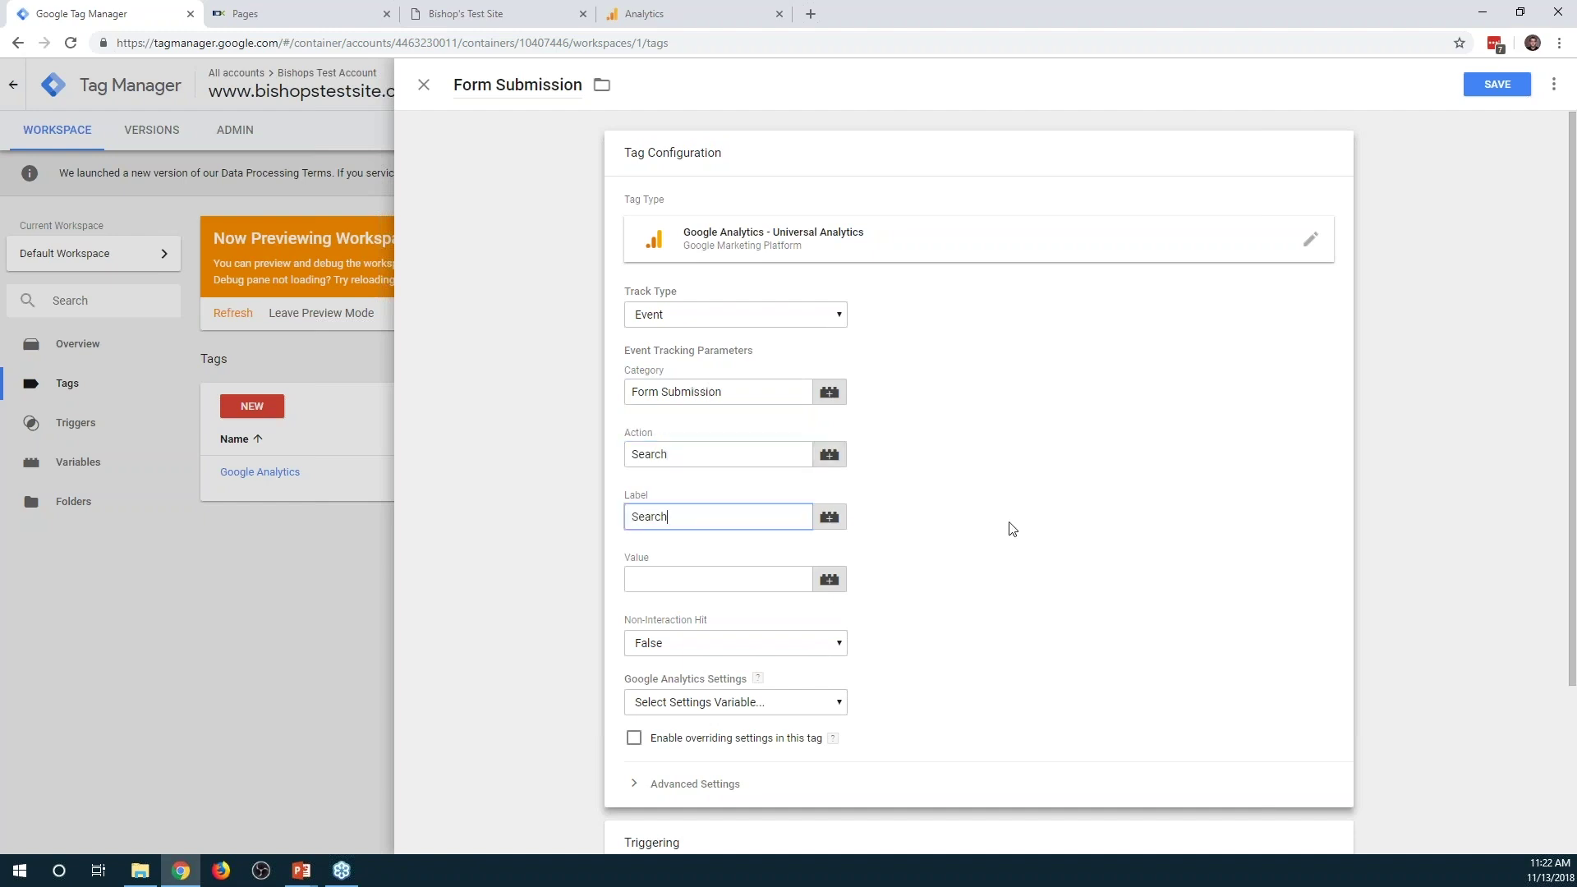
scroll(1012, 529, "down", 2)
left_click(737, 538)
left_click(711, 575)
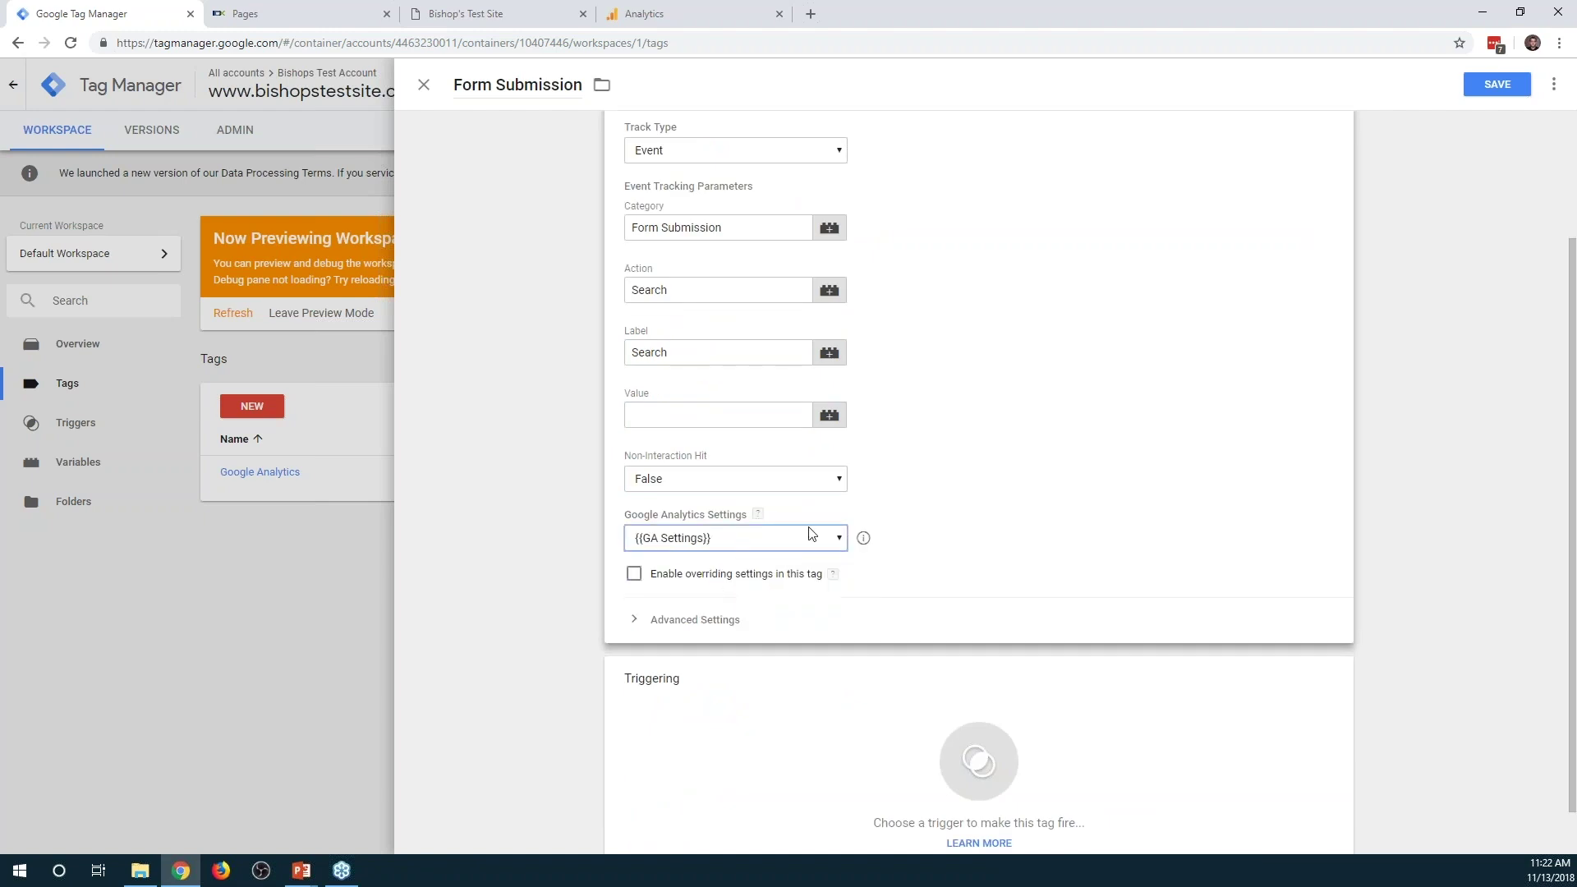
left_click(830, 723)
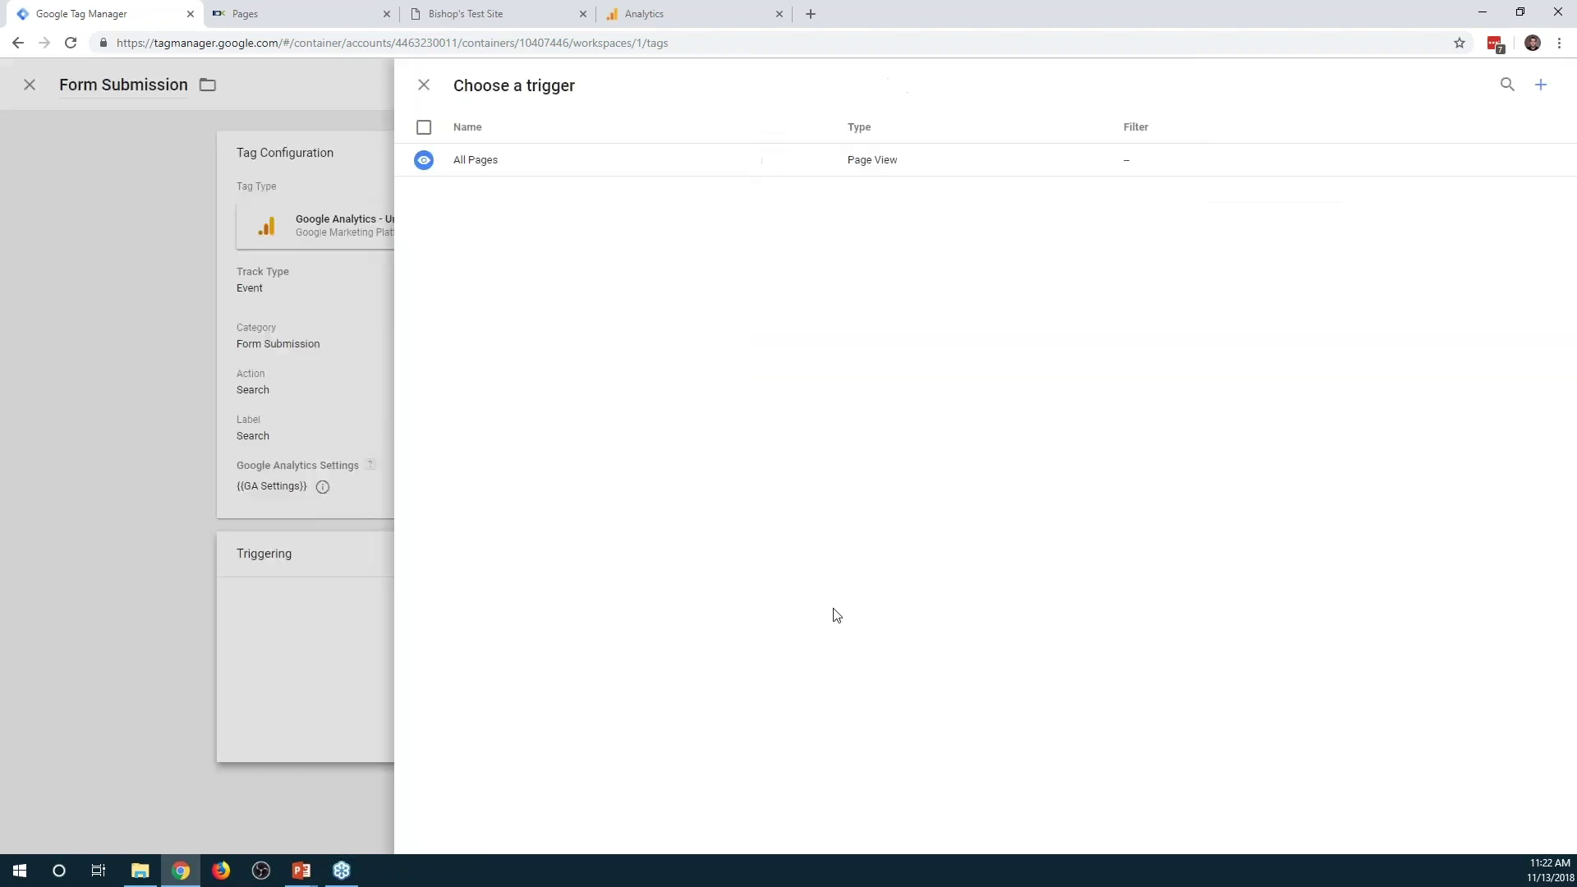
Create a trigger named Search Button Click of type Click - All Elements
left_click(1542, 87)
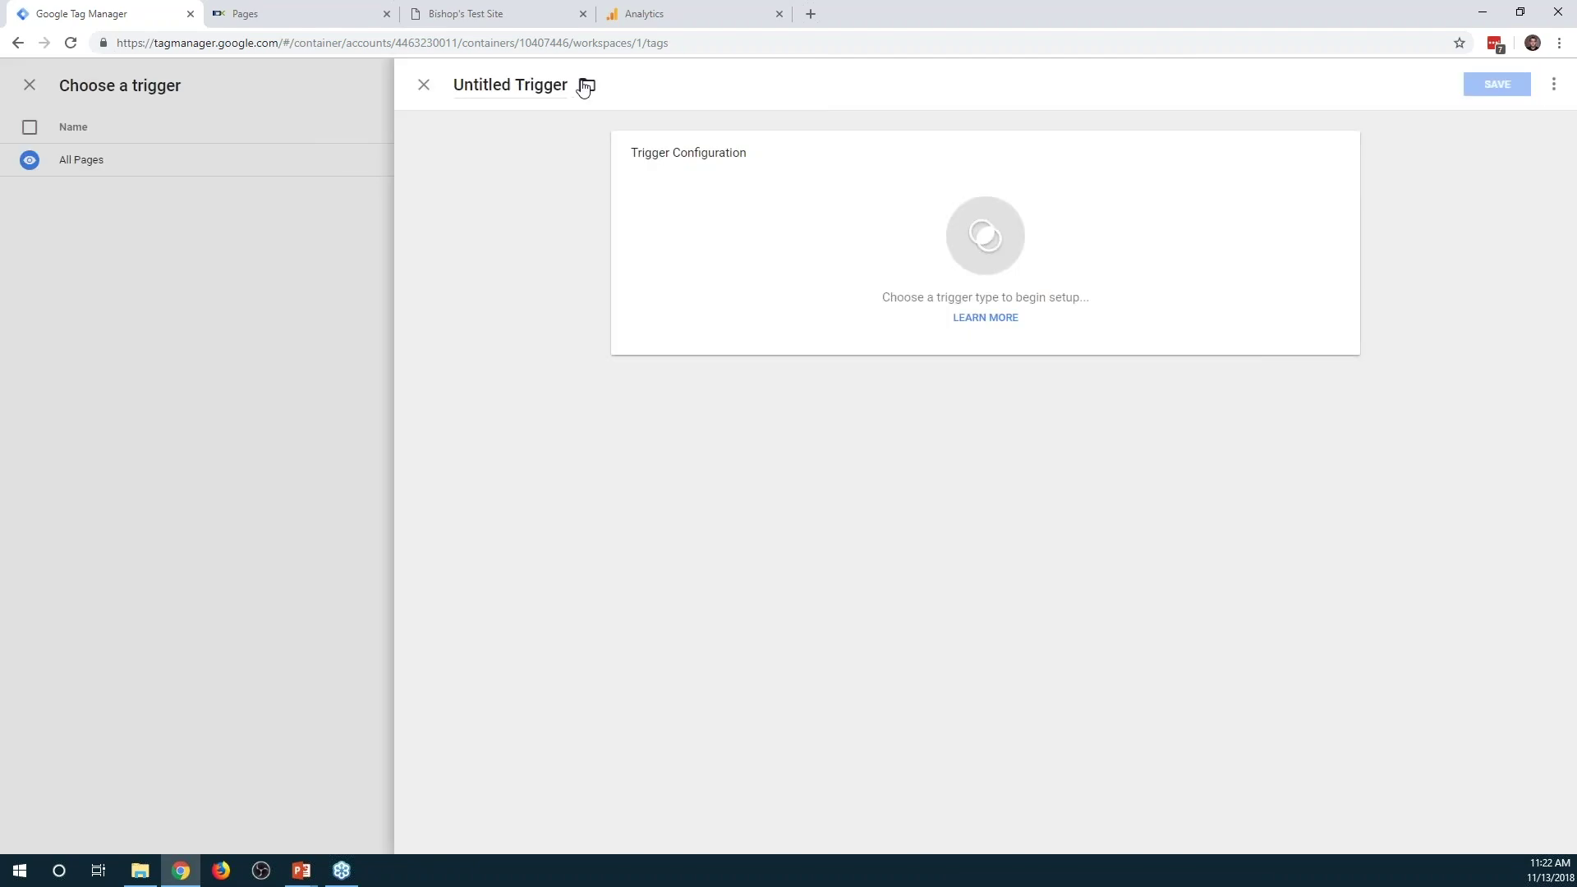
left_click_drag(564, 86, 438, 93)
type("Search Button Click")
left_click(1149, 230)
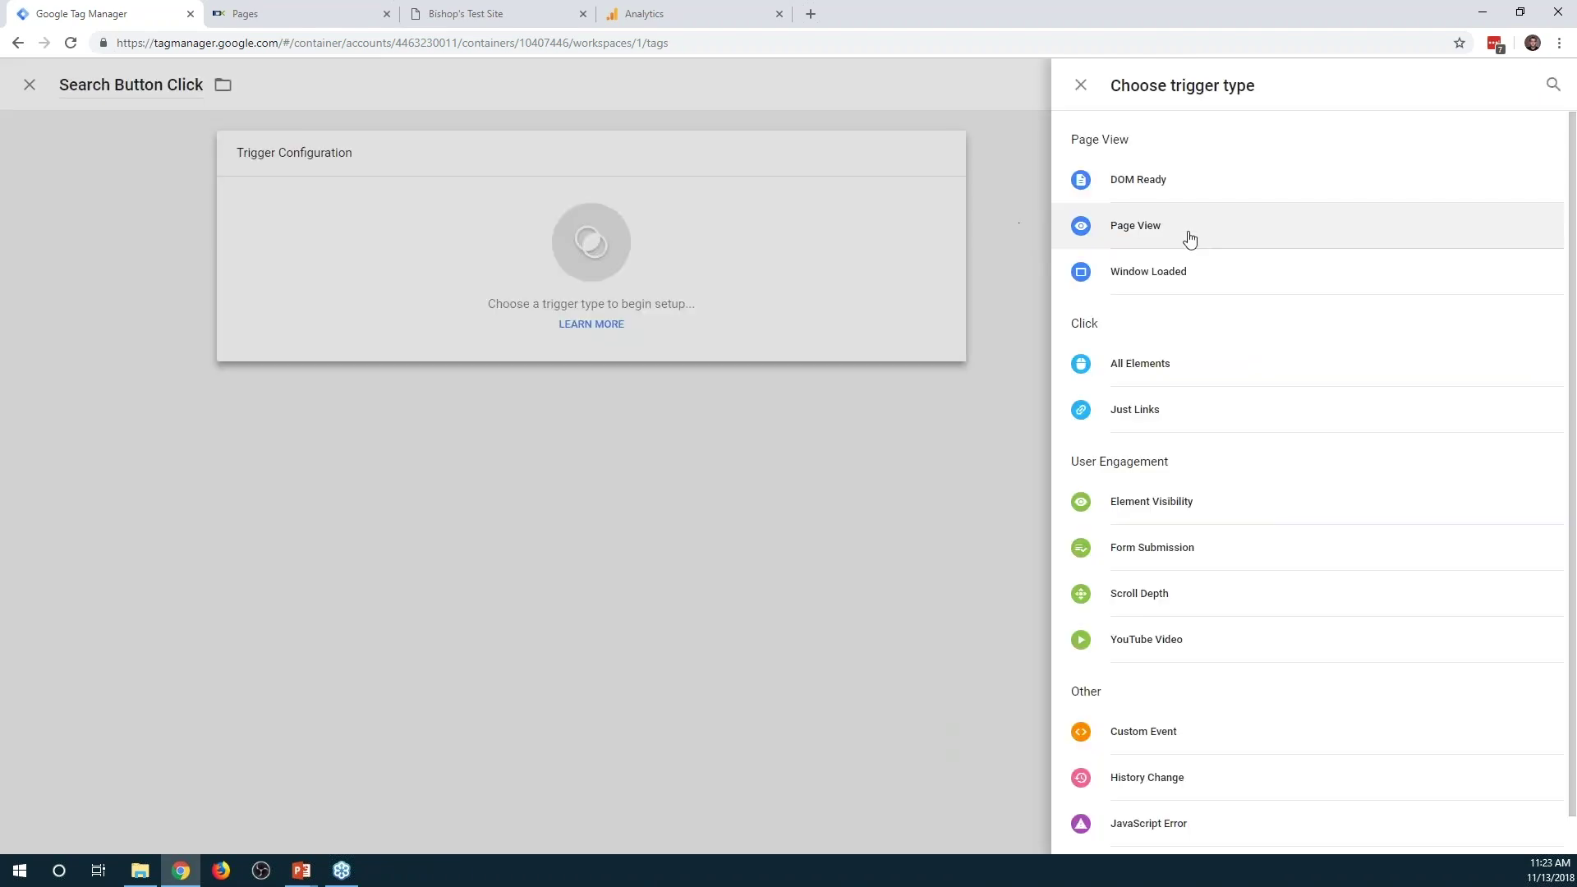
left_click(1176, 382)
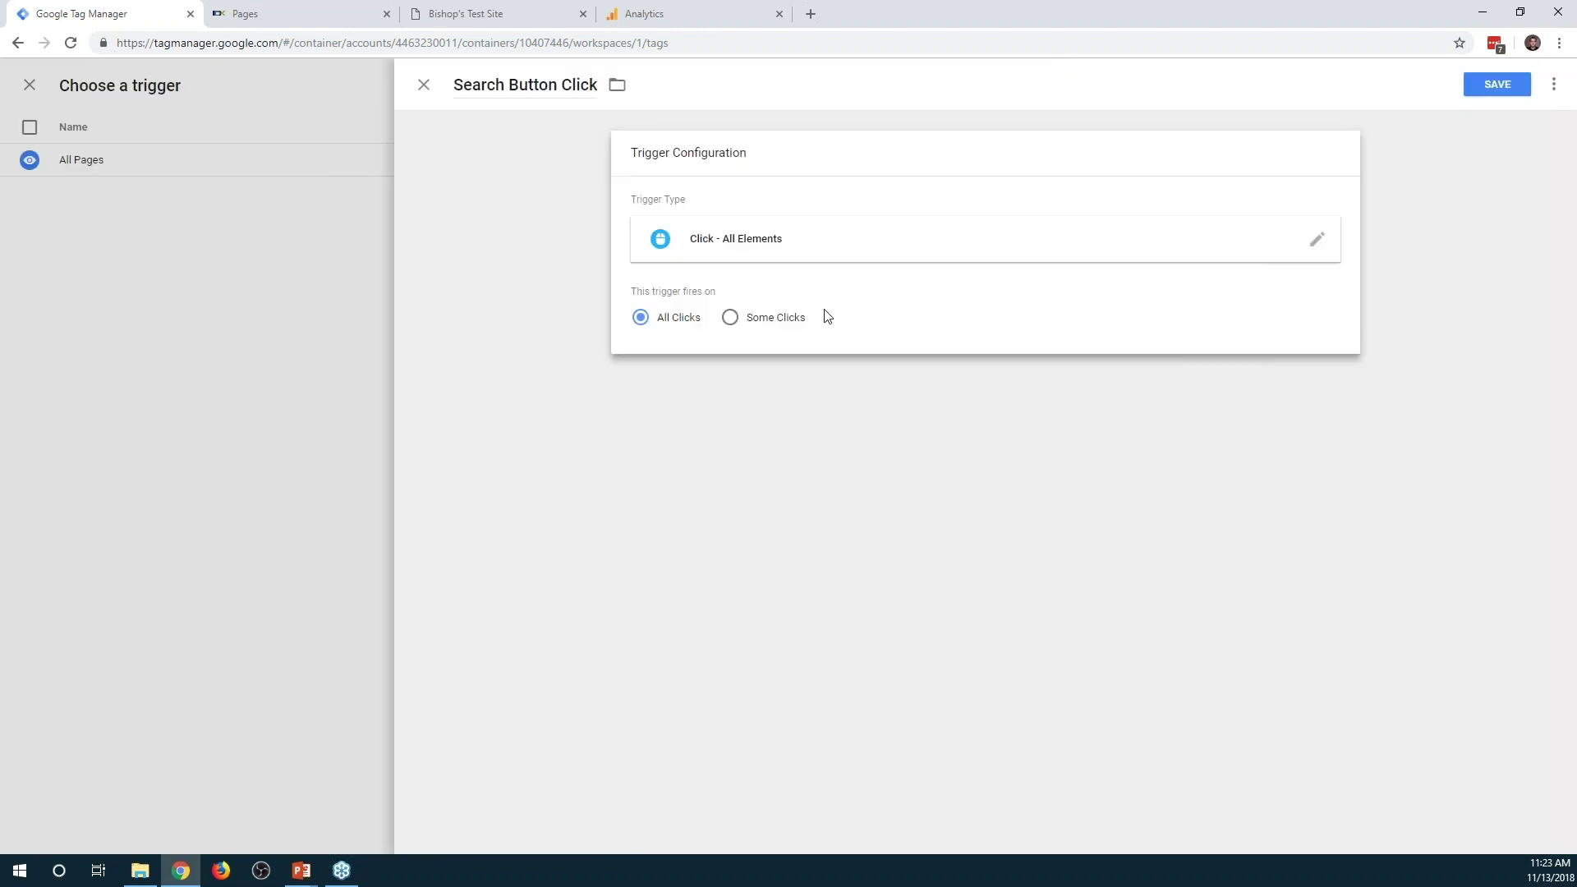
Limit the trigger to Some Clicks where Click ID equals IDX-formSubmit
left_click(730, 317)
left_click(782, 382)
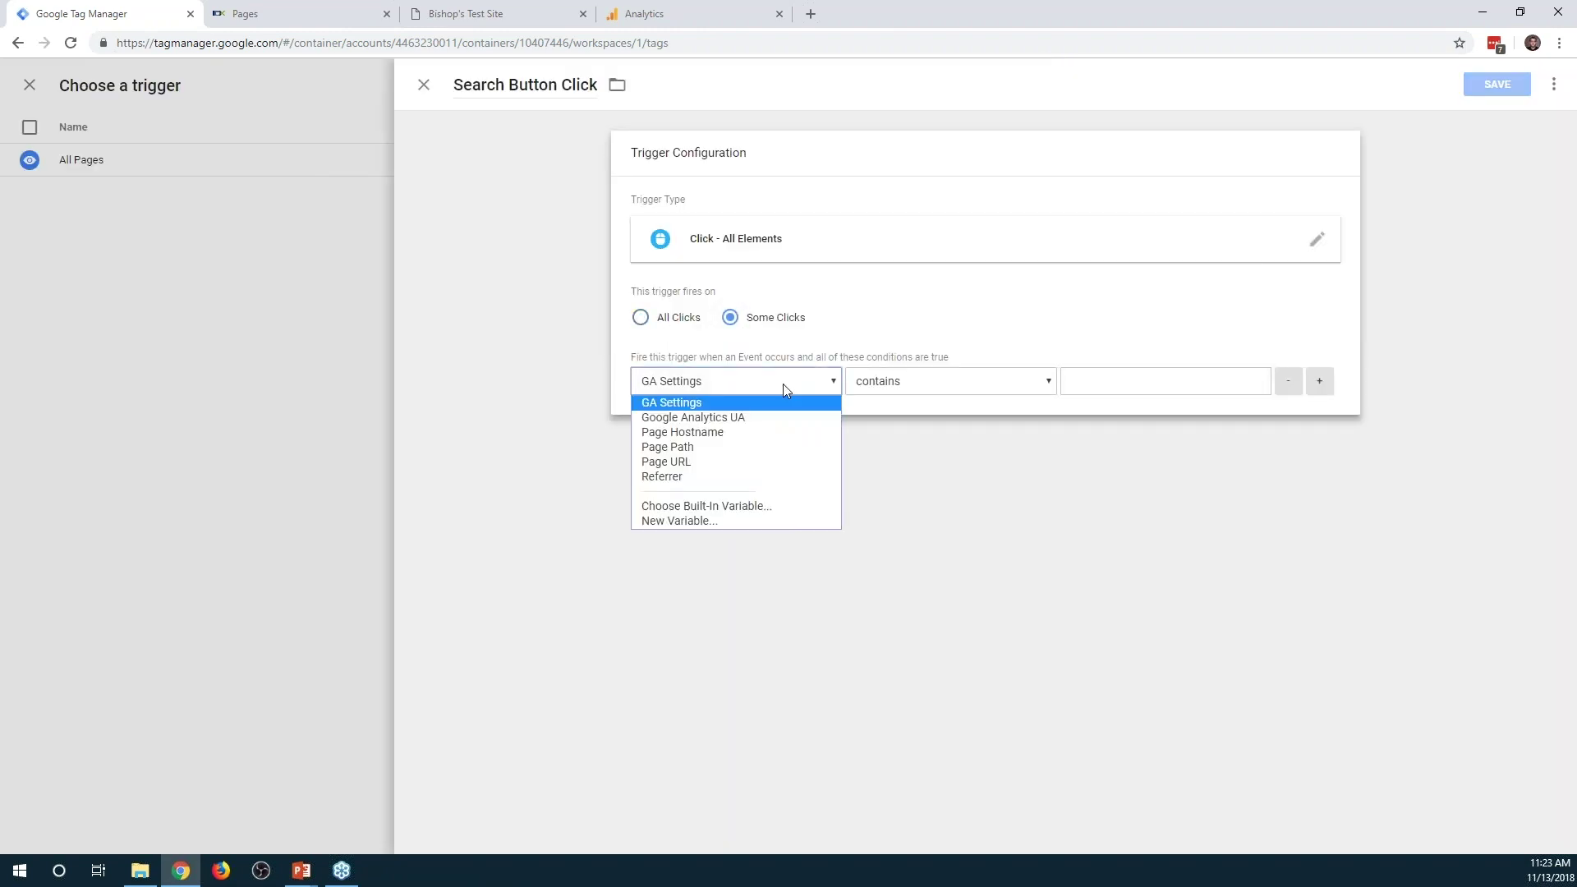
left_click(706, 506)
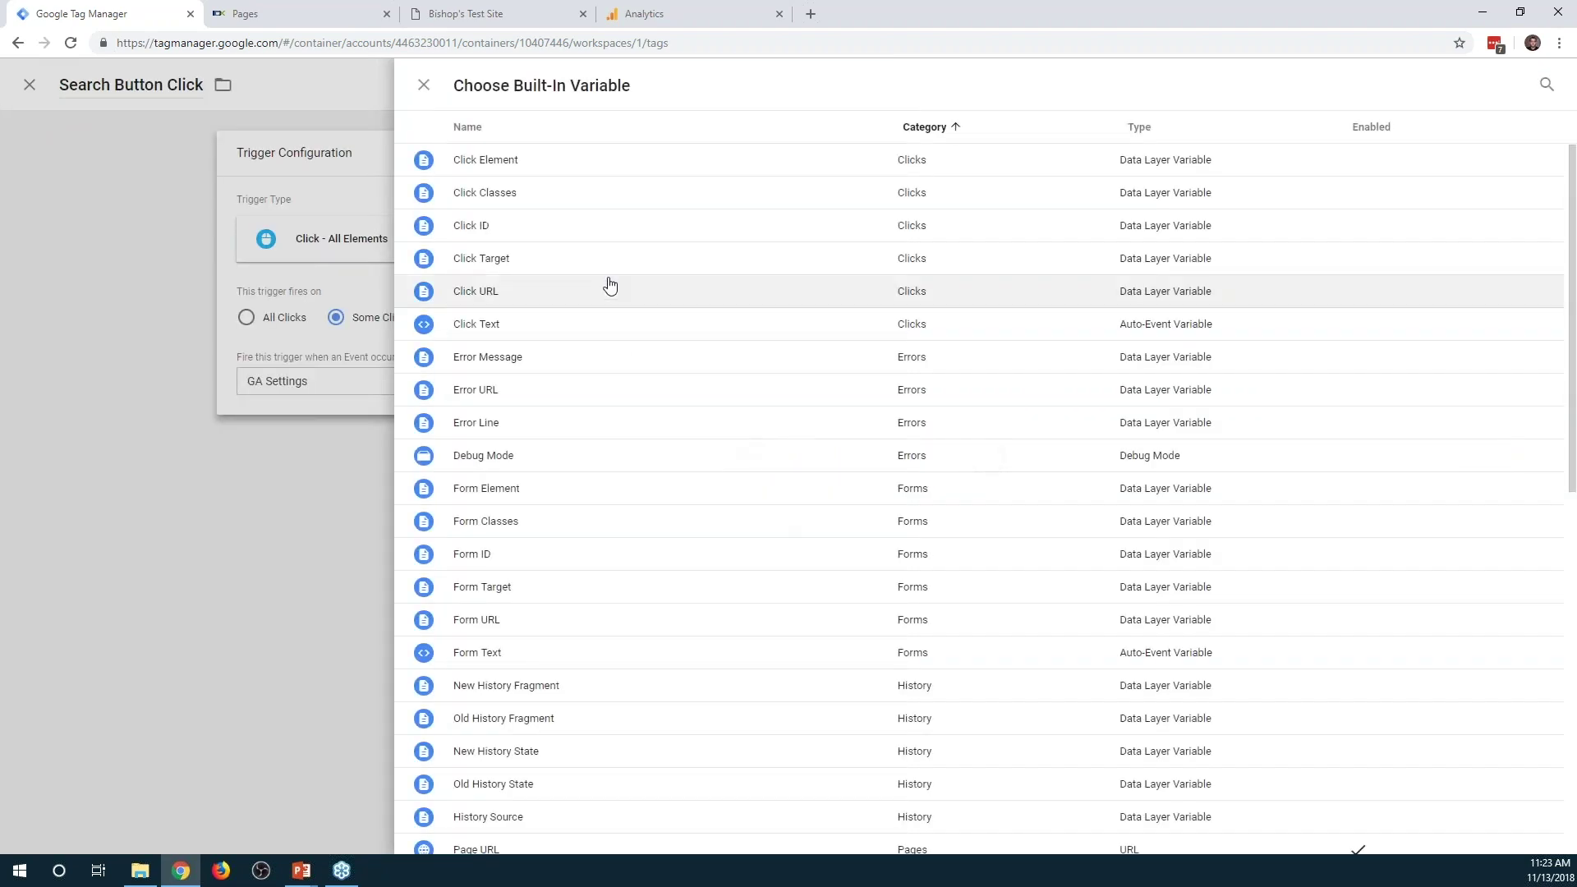
left_click(520, 230)
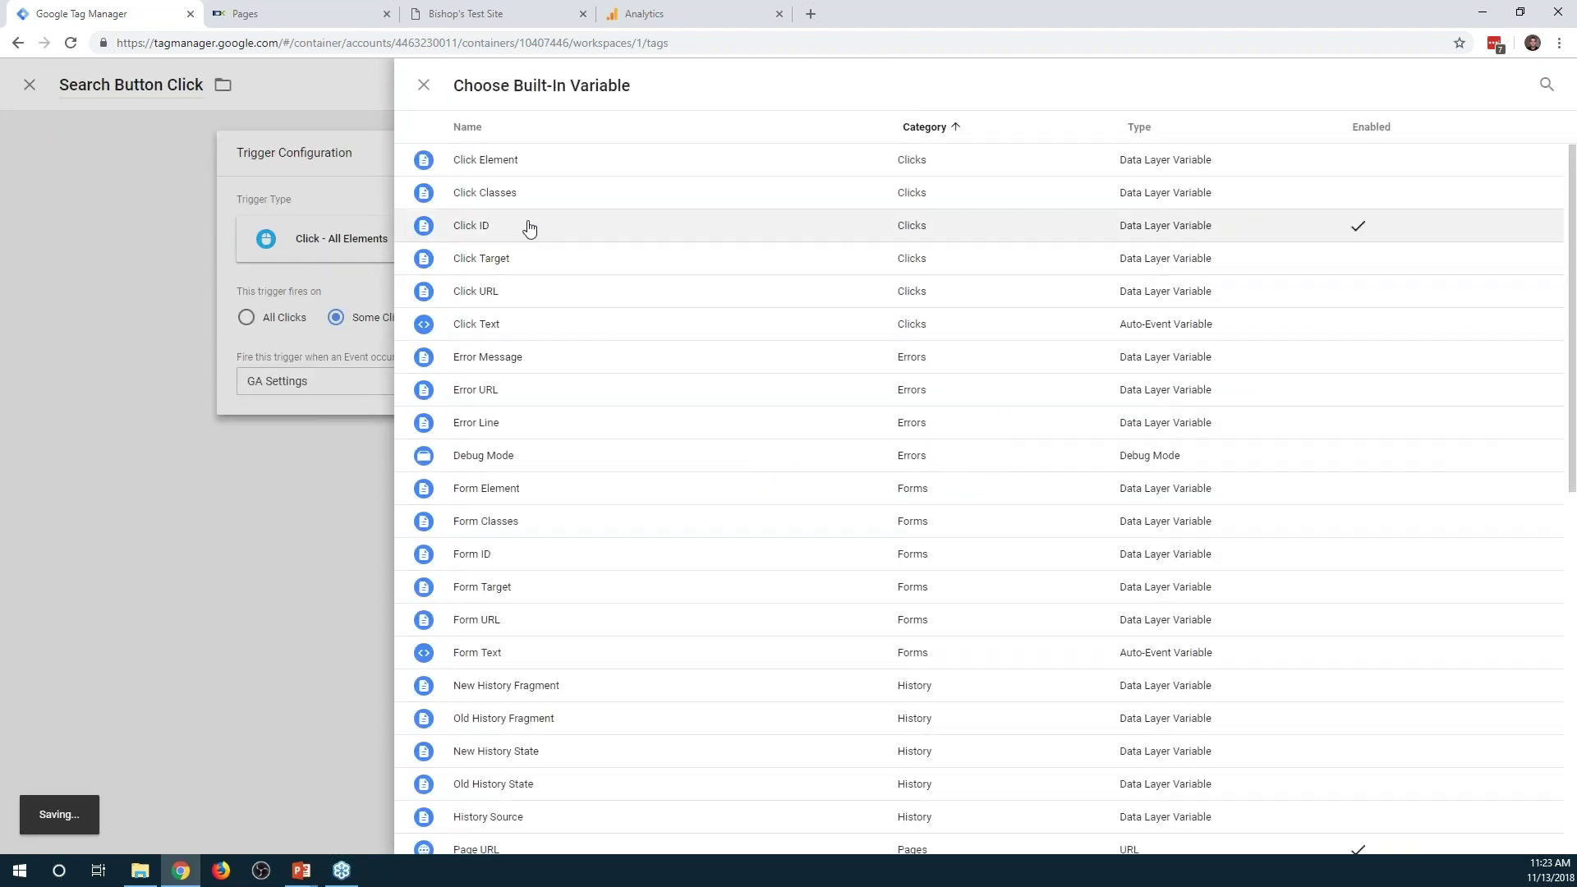
left_click(929, 394)
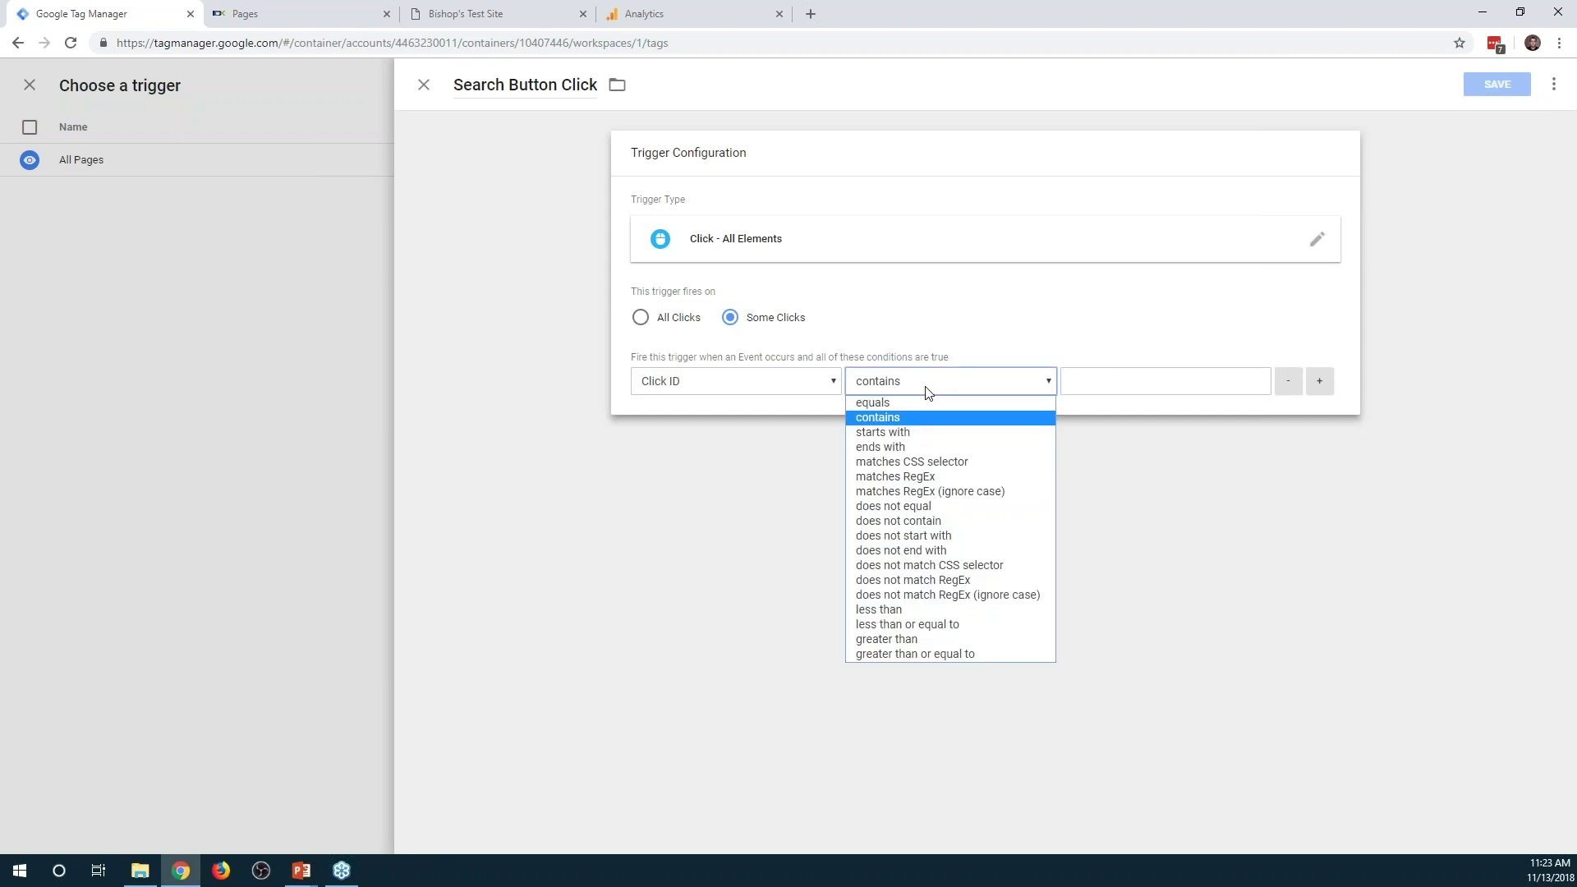
left_click(926, 401)
left_click(1099, 384)
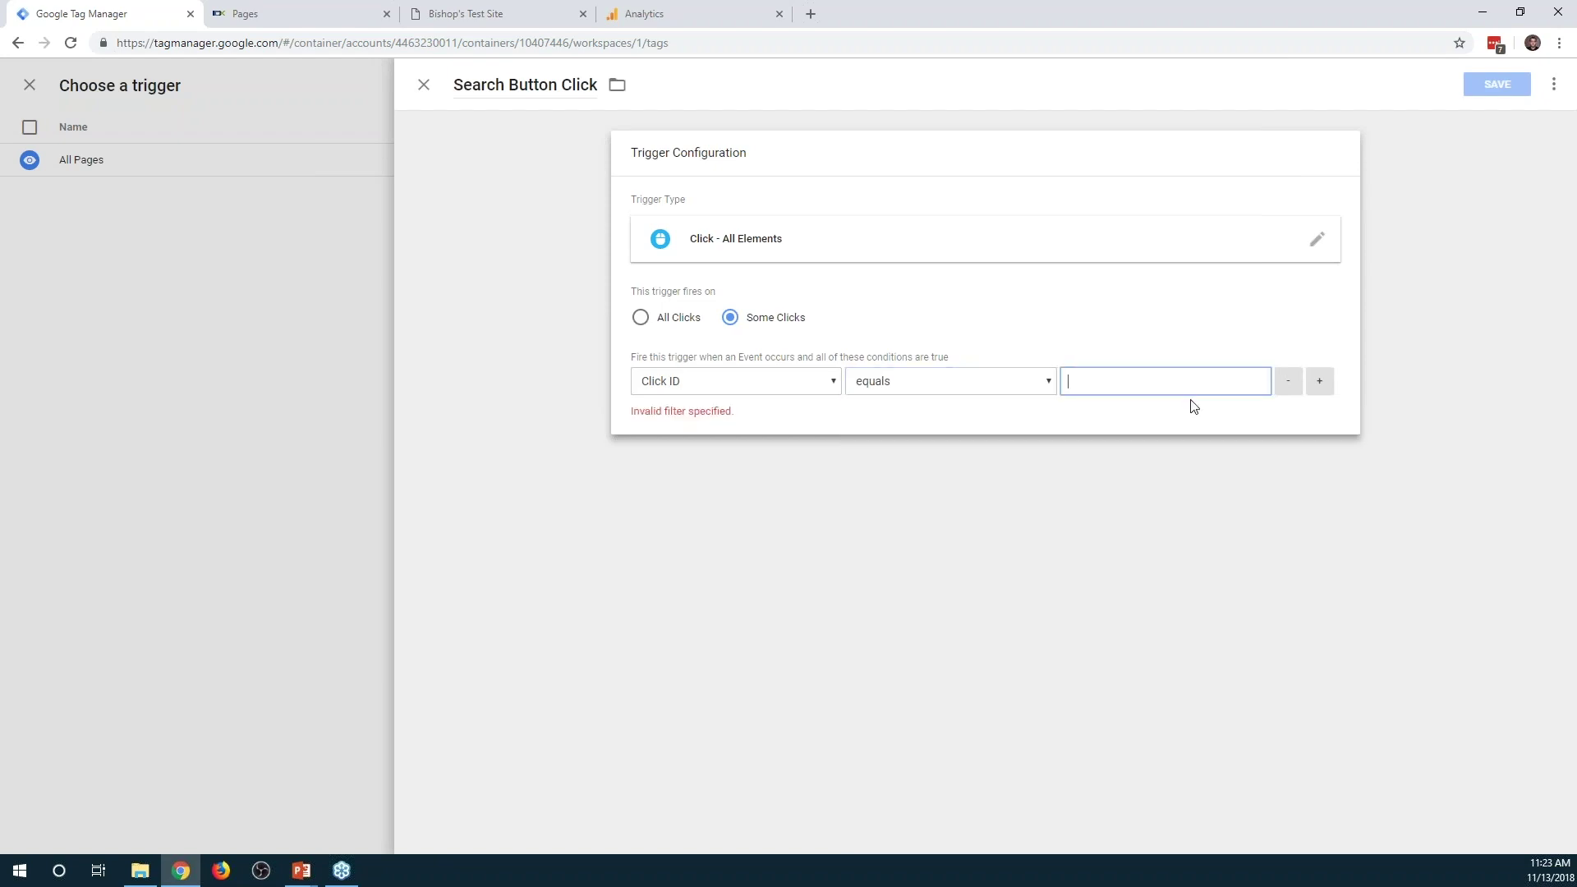
type("IDX-formSubmit")
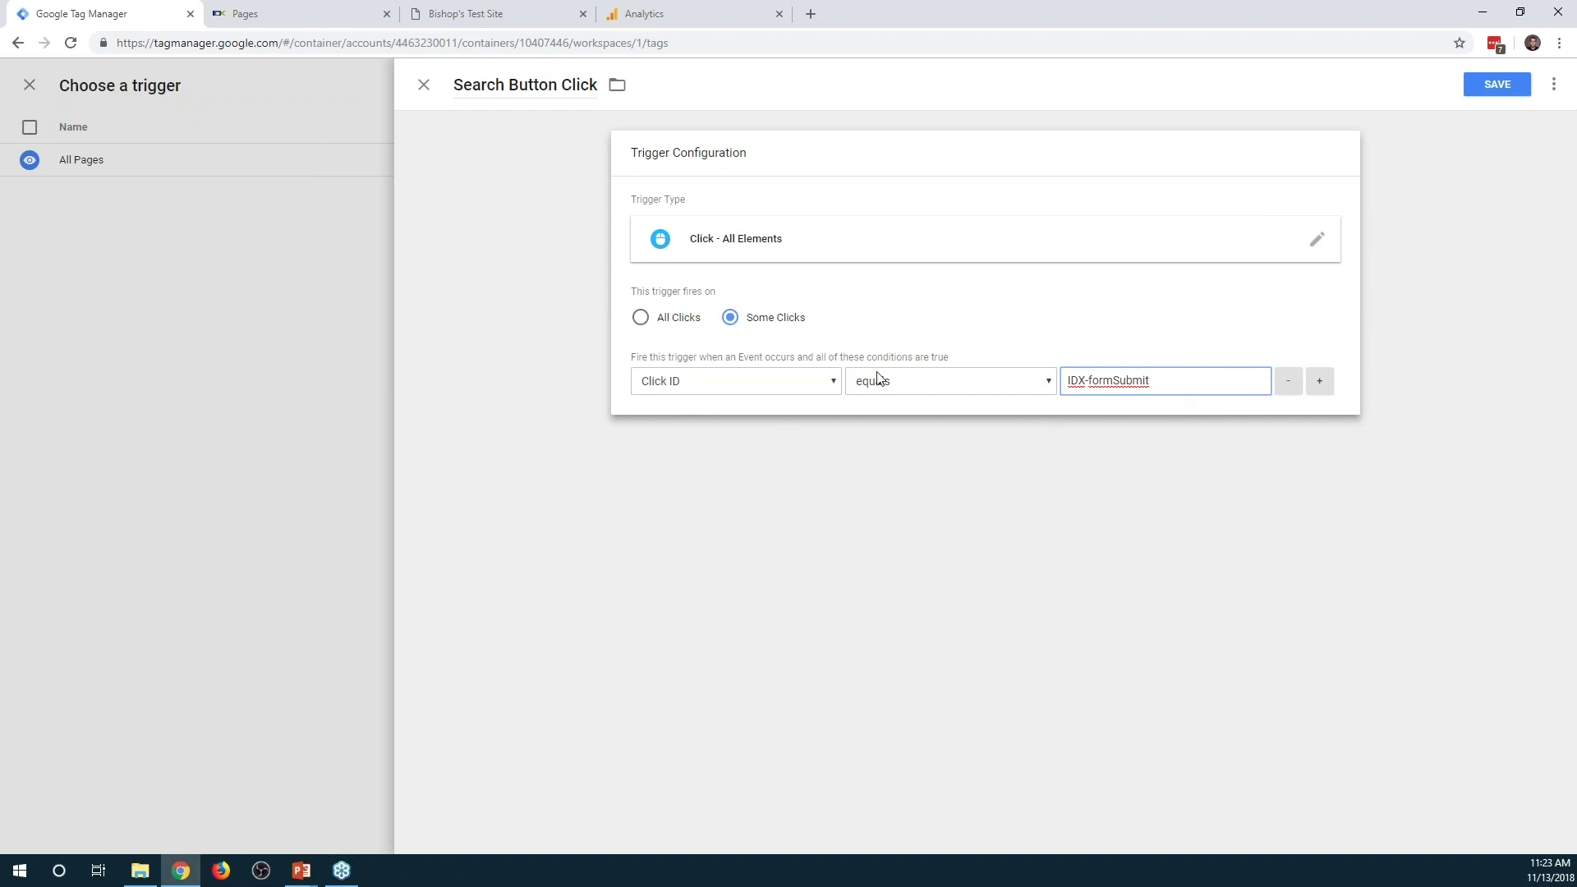
Save the trigger and the Form Submission tag, then refresh the preview
left_click(1477, 85)
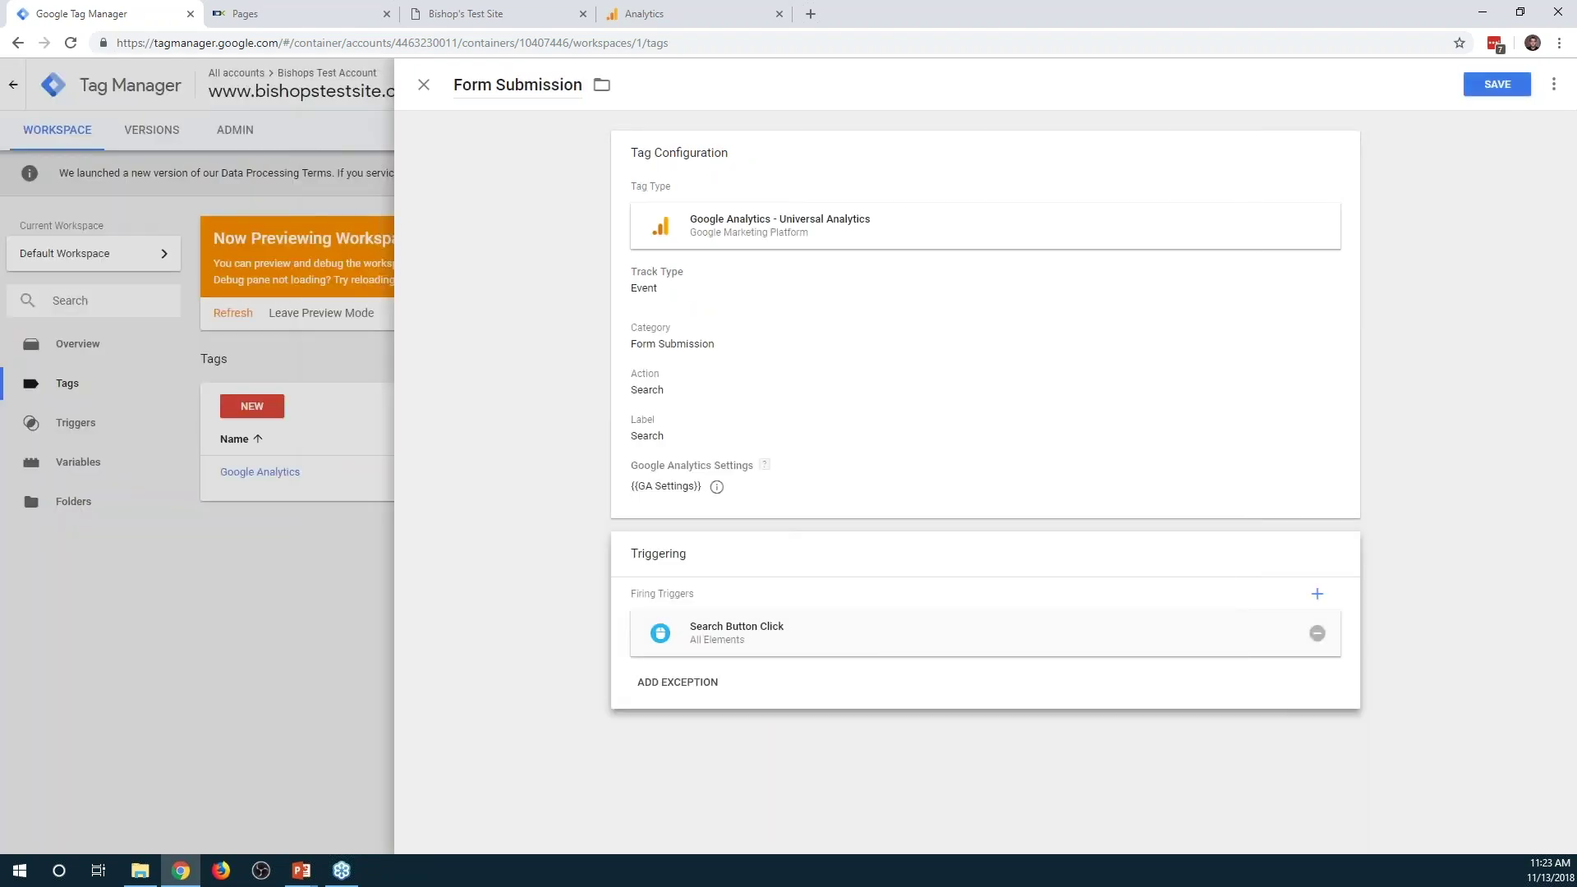
left_click(1478, 86)
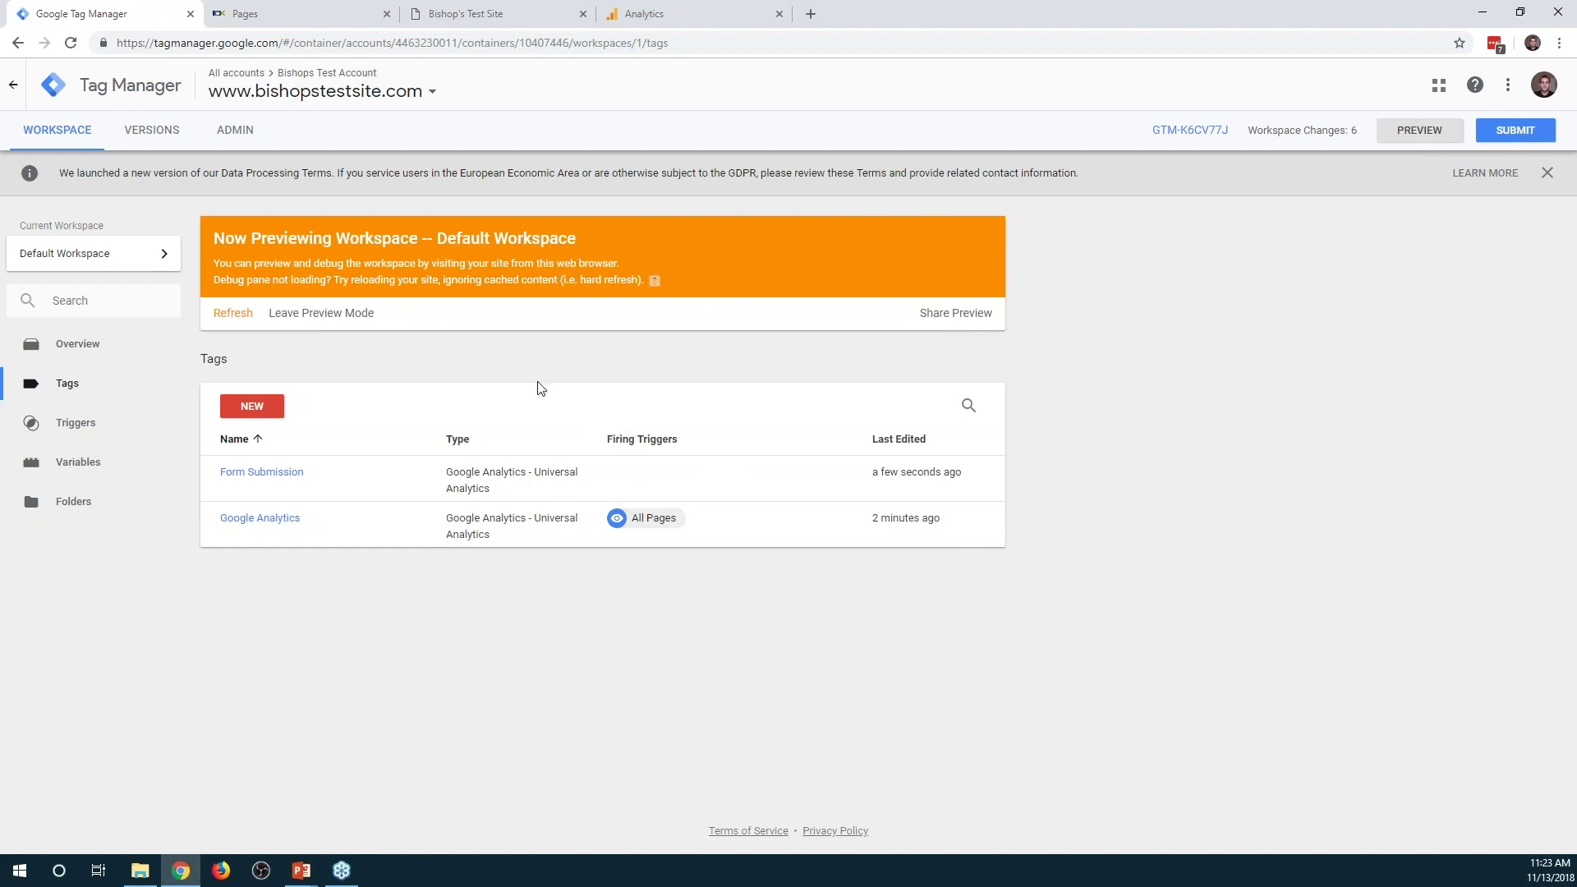
left_click(229, 317)
Close DevTools, reload the test site, and run the property search in preview
left_click(483, 14)
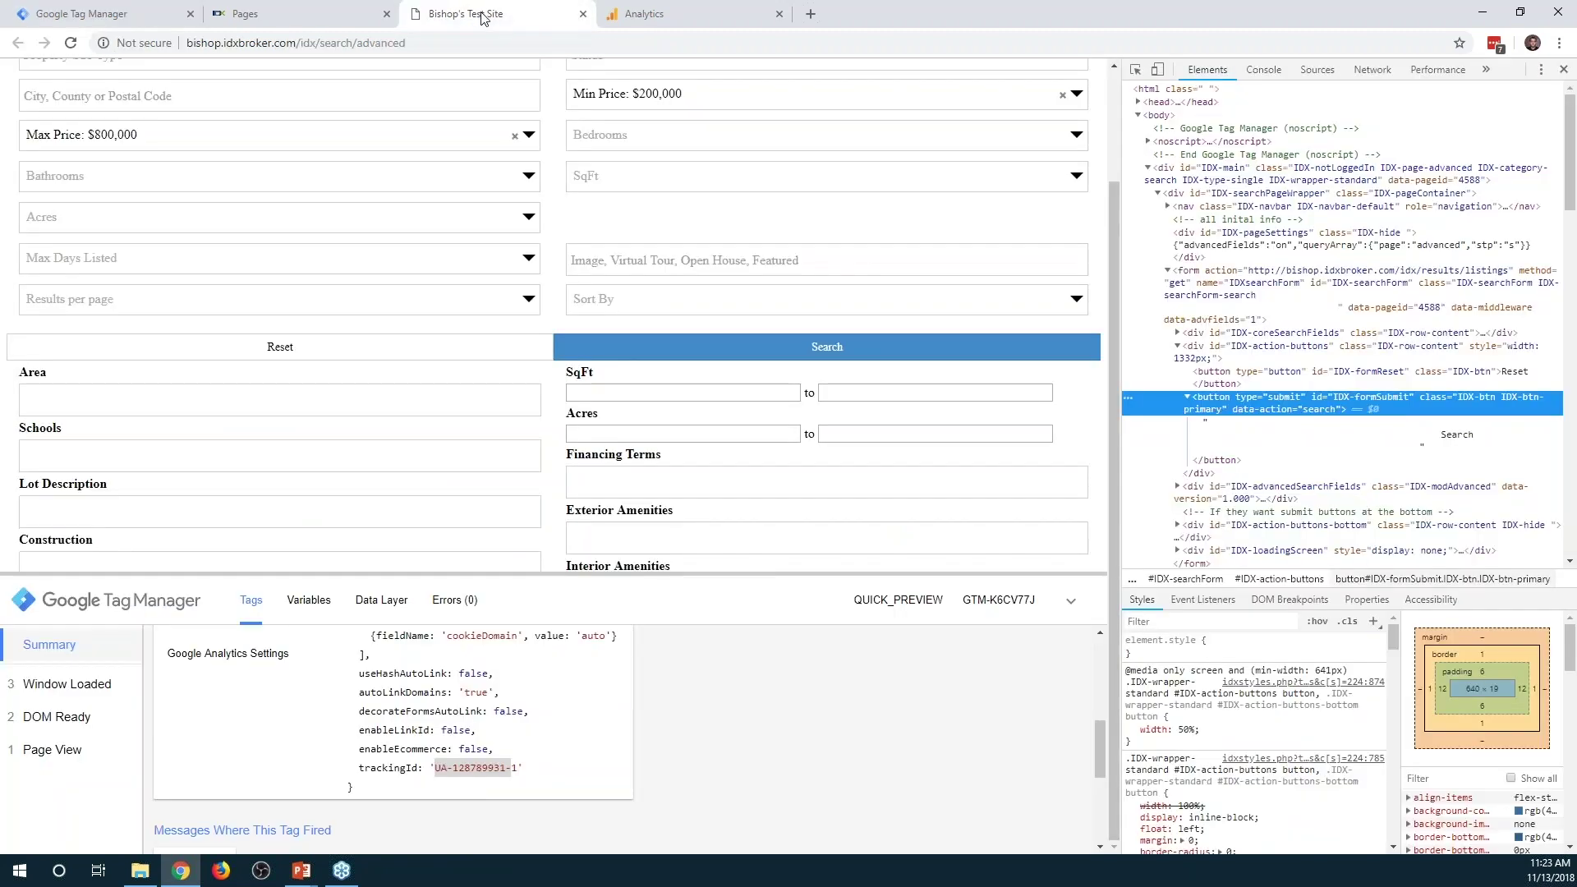
left_click(1563, 69)
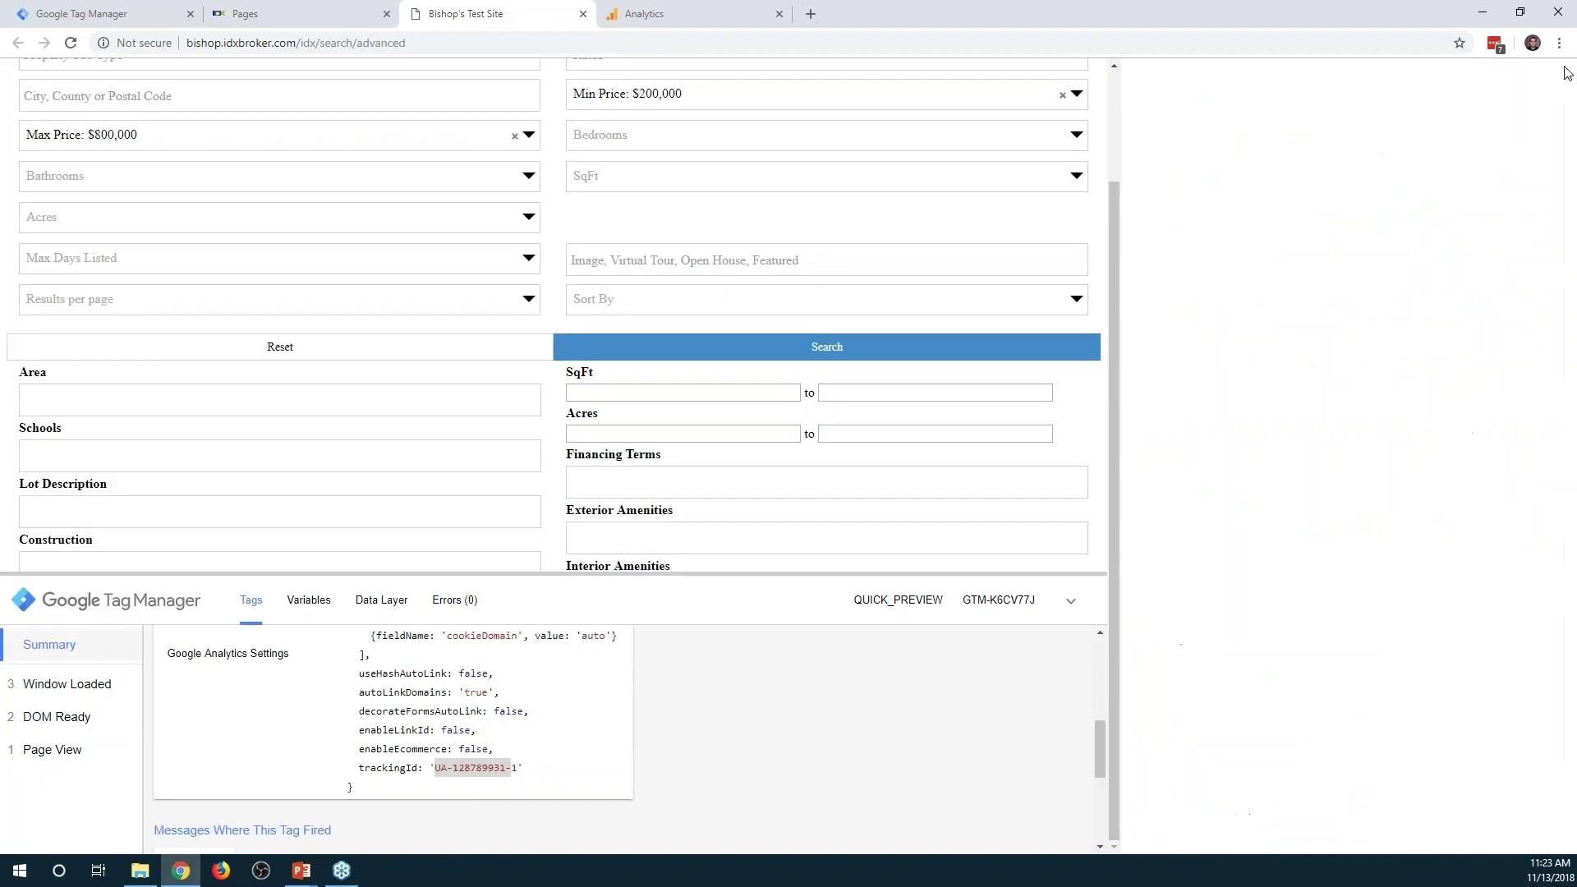
key("F5")
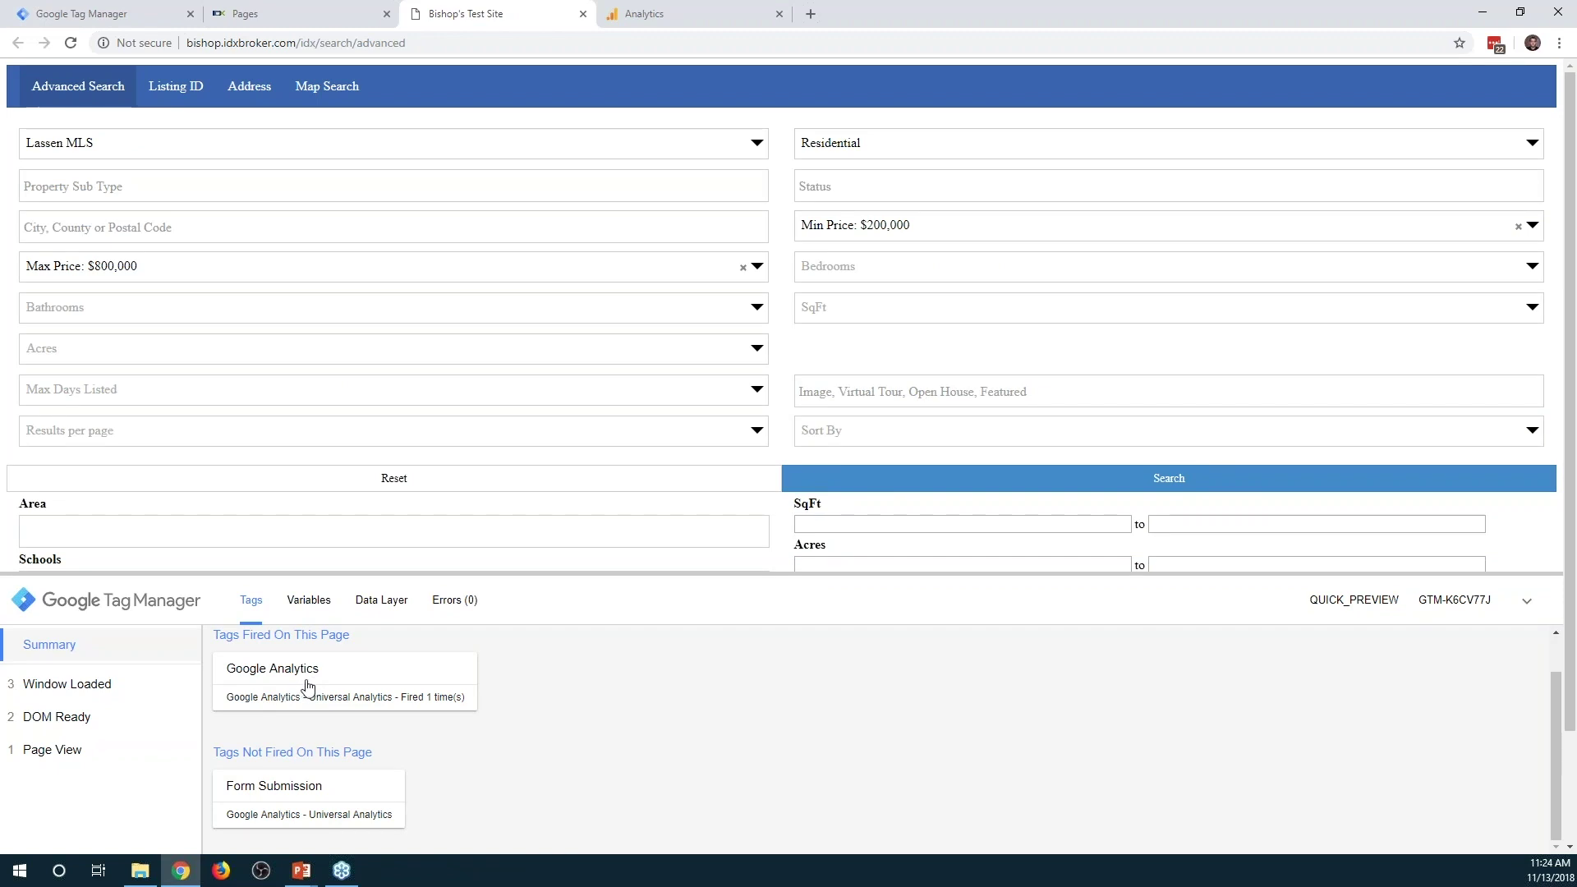
scroll(308, 686, "down", 1)
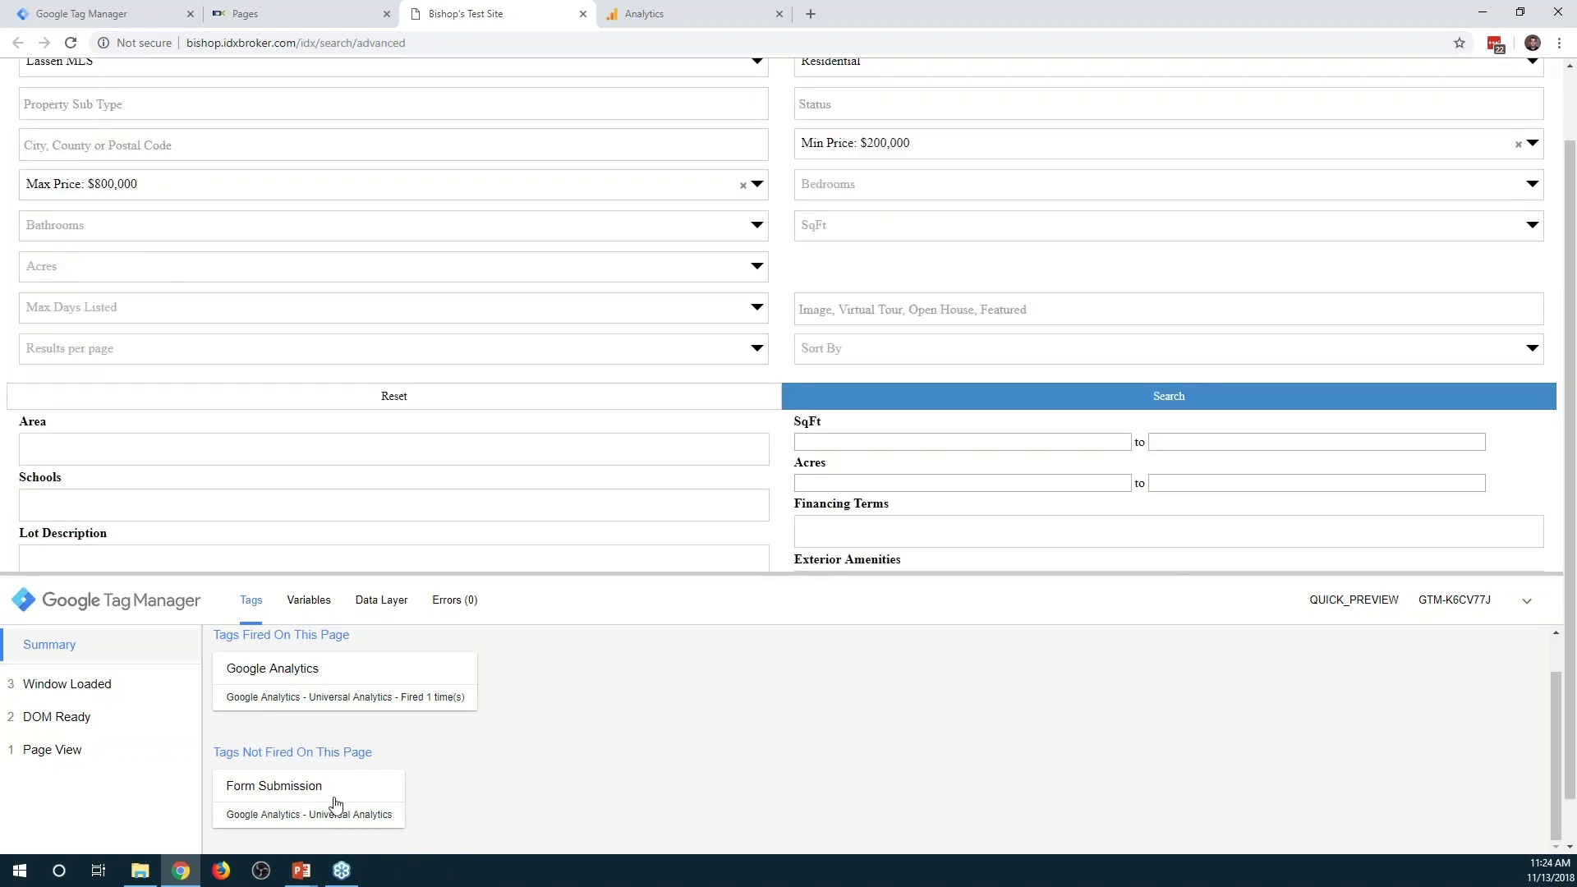
scroll(354, 809, "up", 1)
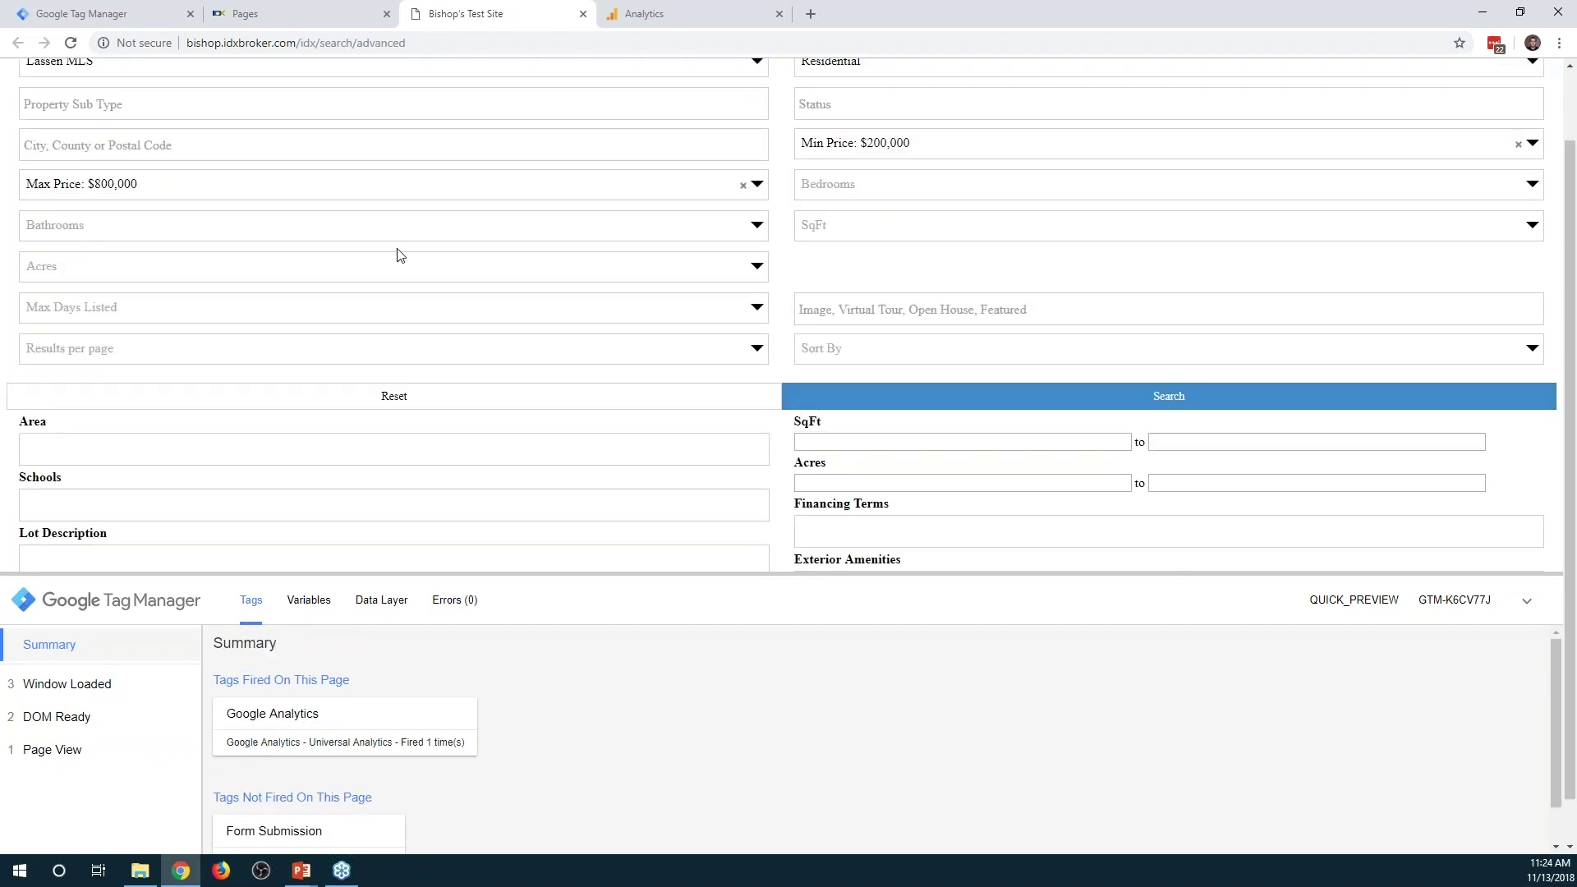
scroll(400, 255, "up", 1)
left_click(131, 185)
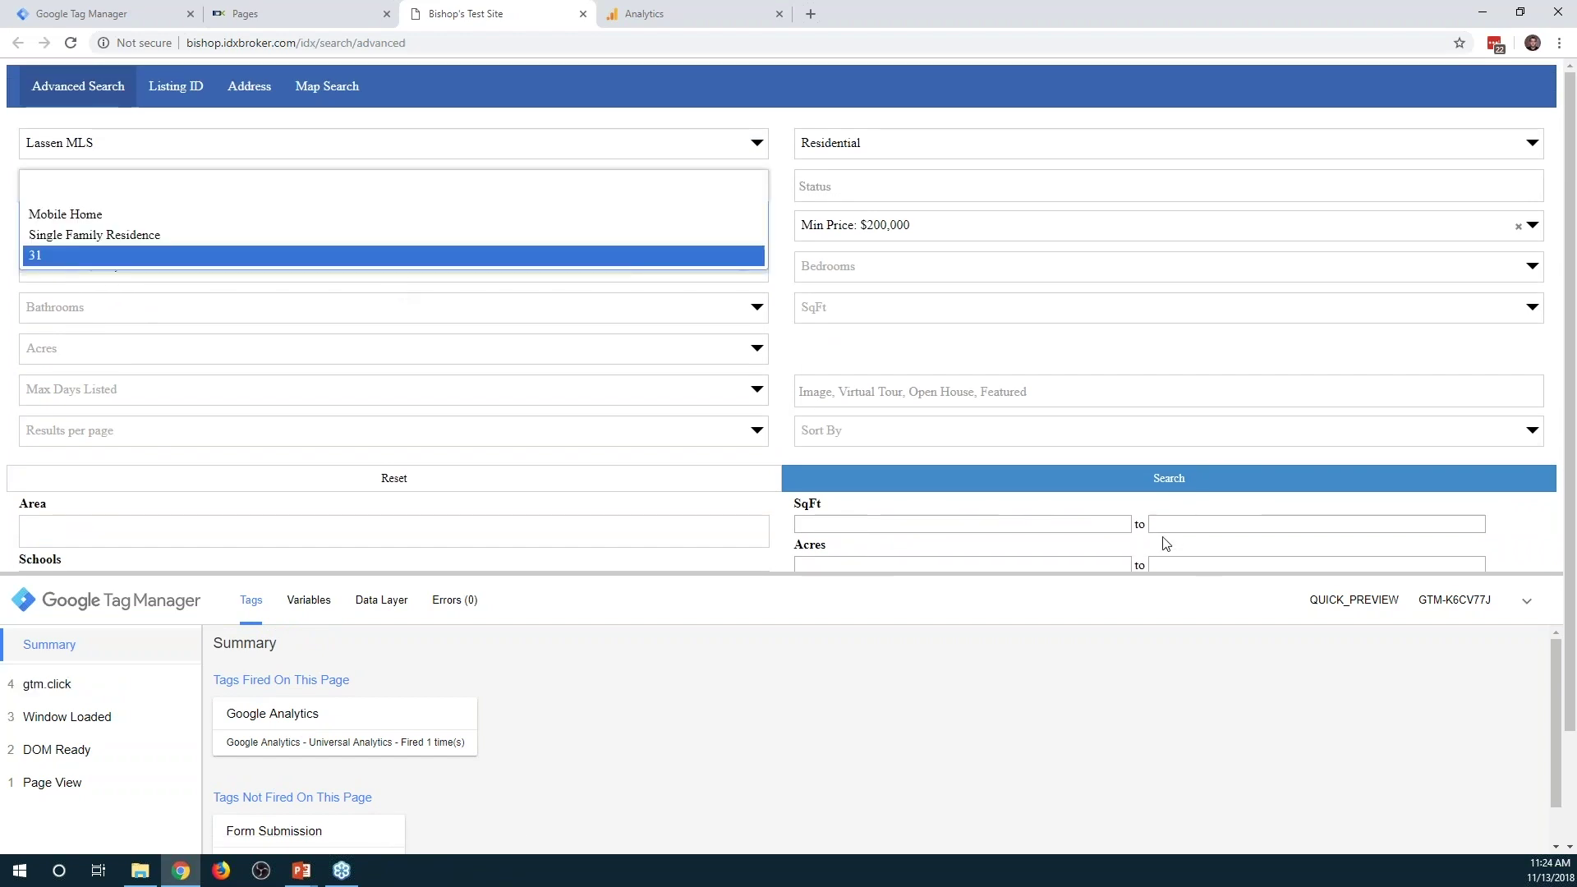
left_click(1139, 486)
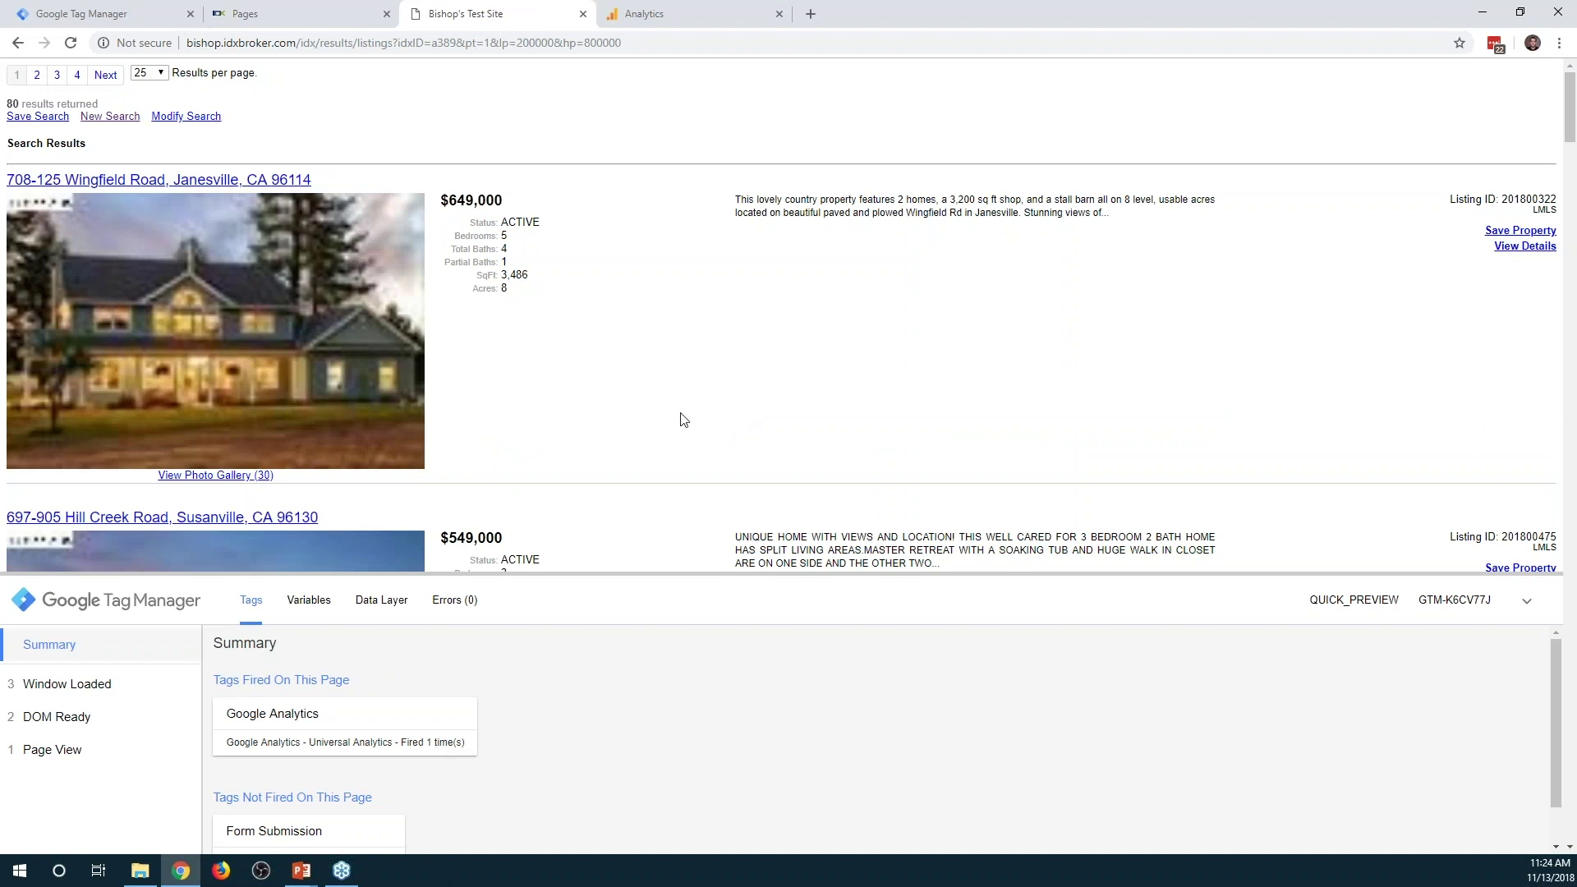
Check Real-Time Events for the Form Submission event with action Search, then return to Tag Manager
left_click(752, 10)
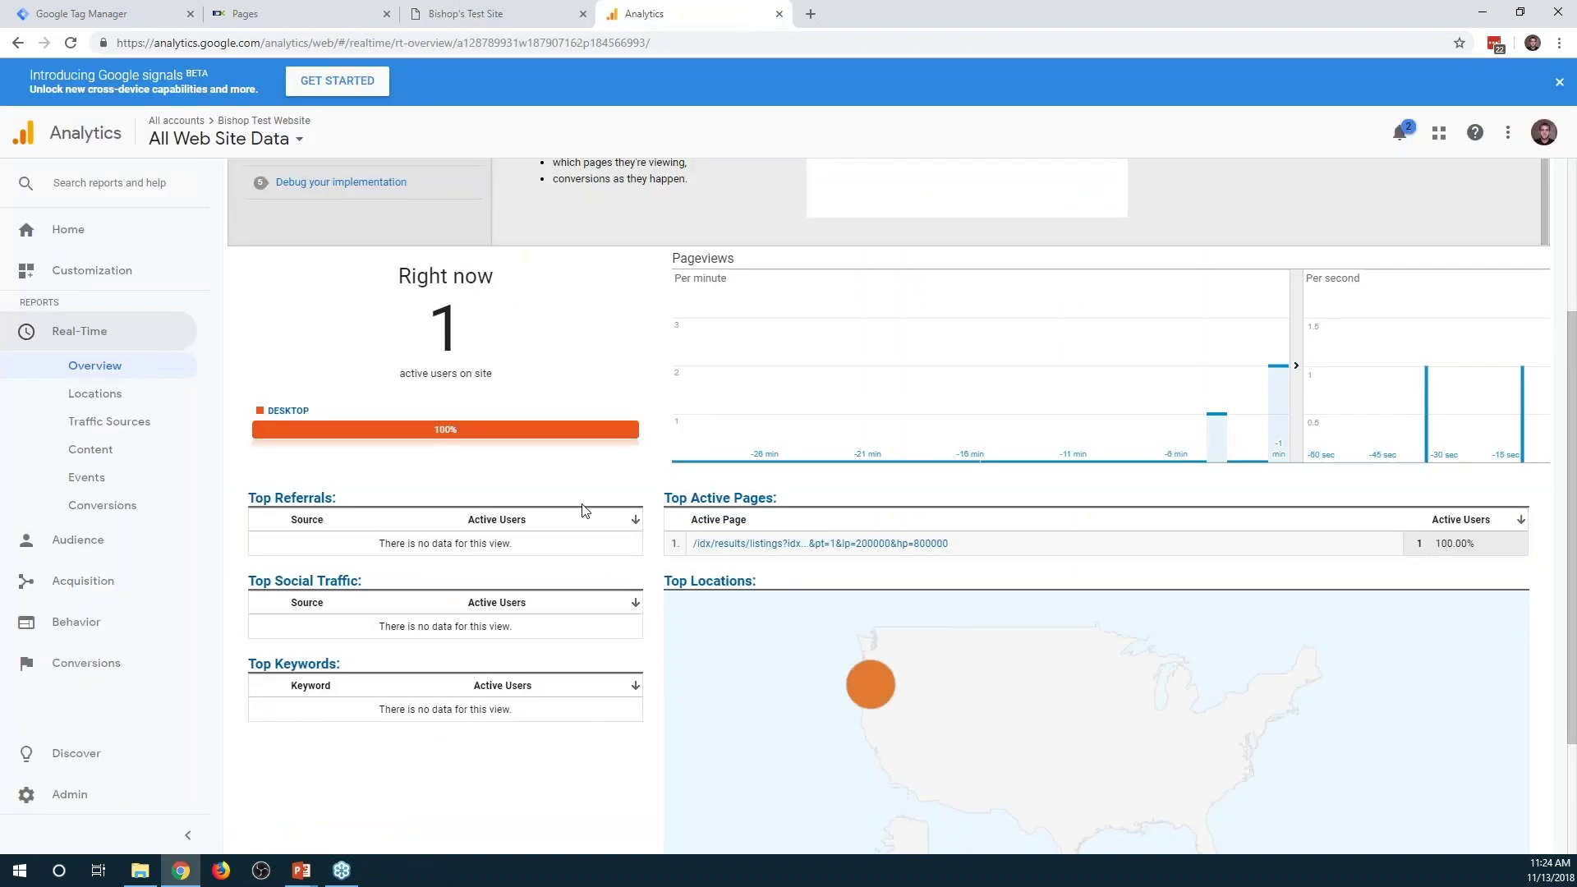
left_click(86, 477)
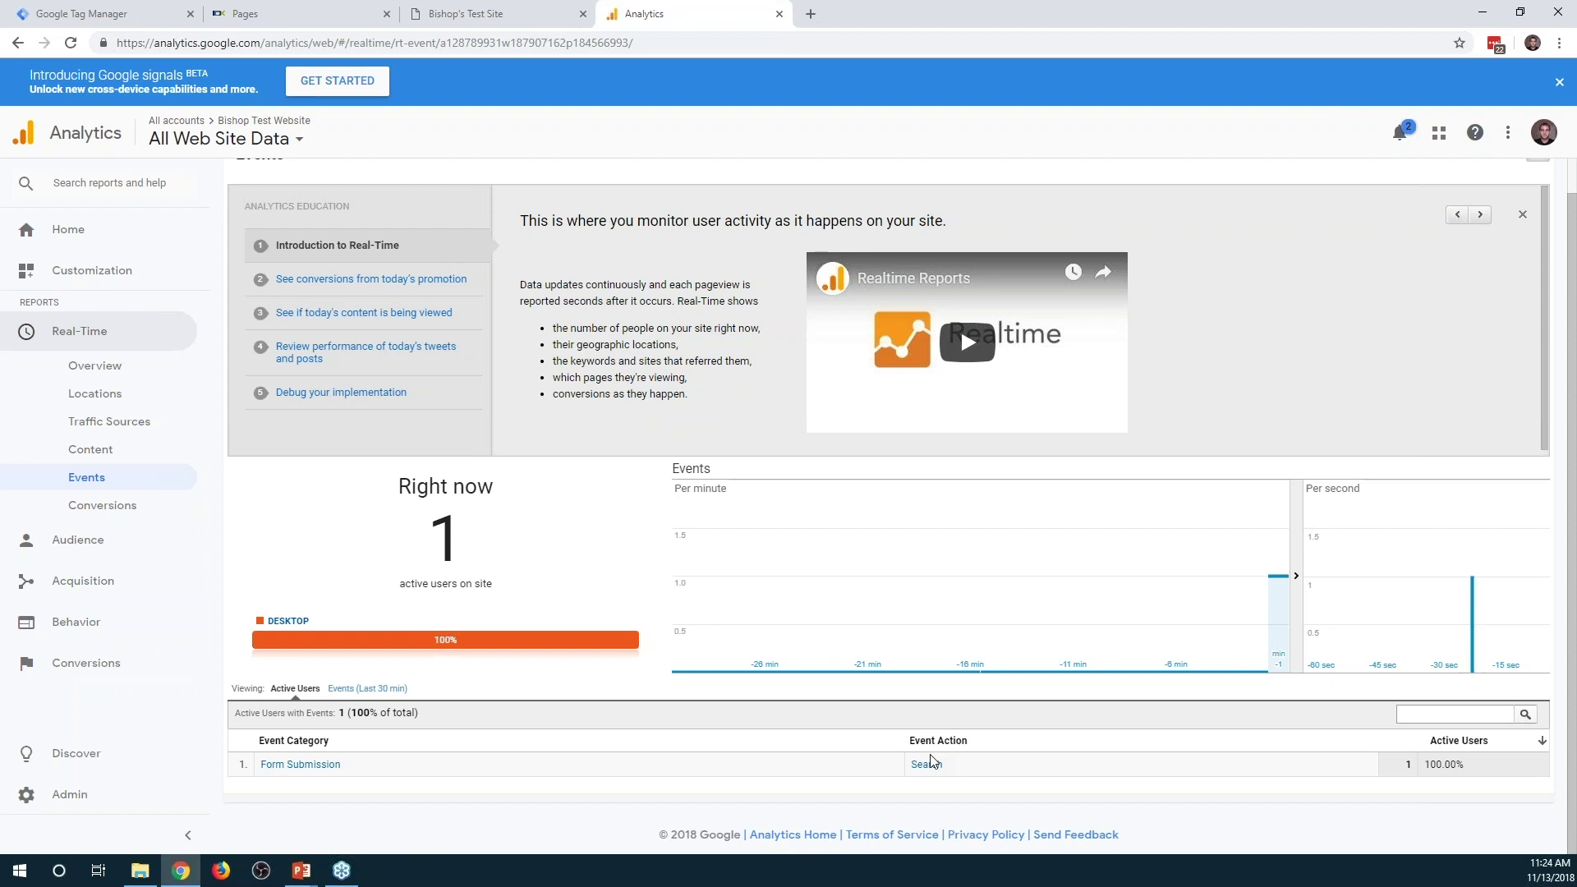
left_click(107, 14)
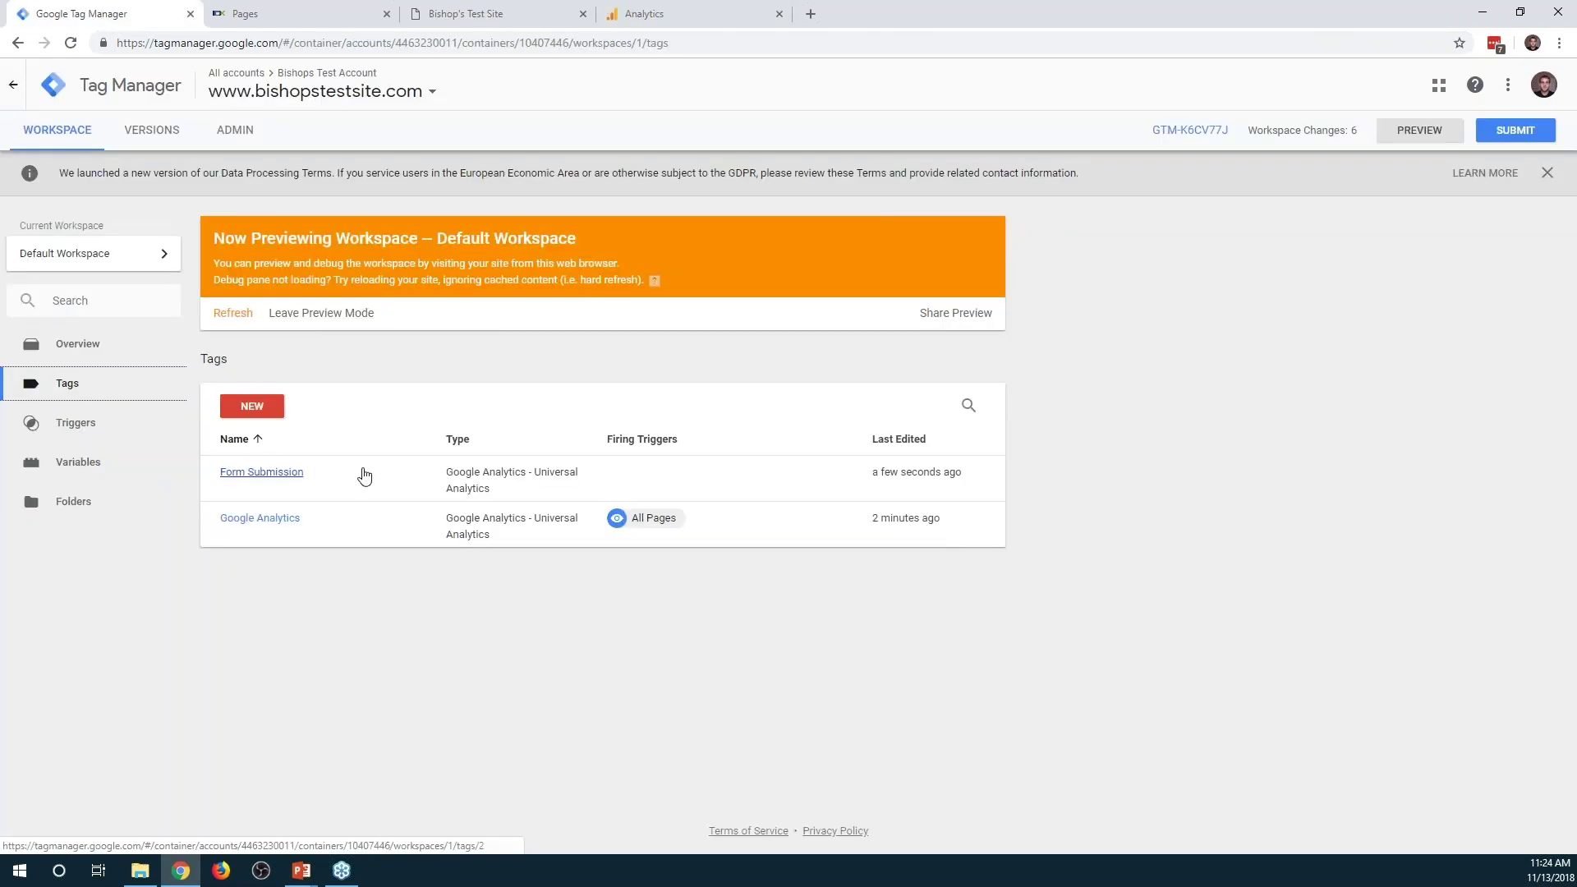
Create a new tag and title it 'Facebook Pixel'
left_click(275, 406)
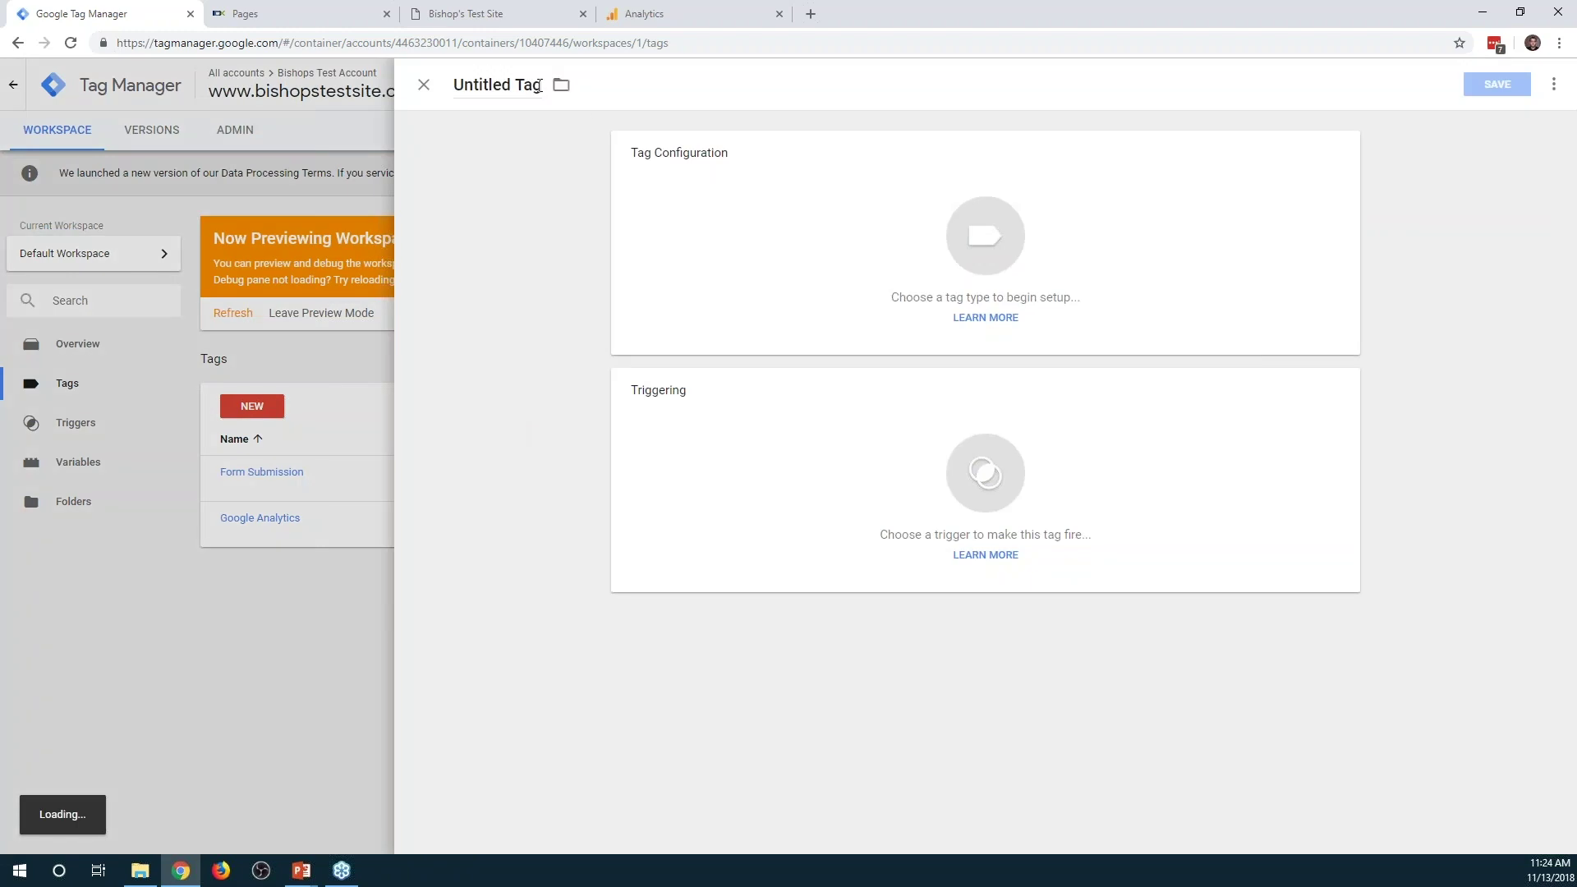
left_click(539, 85)
key("ctrl+a")
type("Face b")
key("BackSpace")
key("BackSpace")
type("book Pixel")
Set the tag type to Custom HTML and open a blank new browser tab
left_click(874, 288)
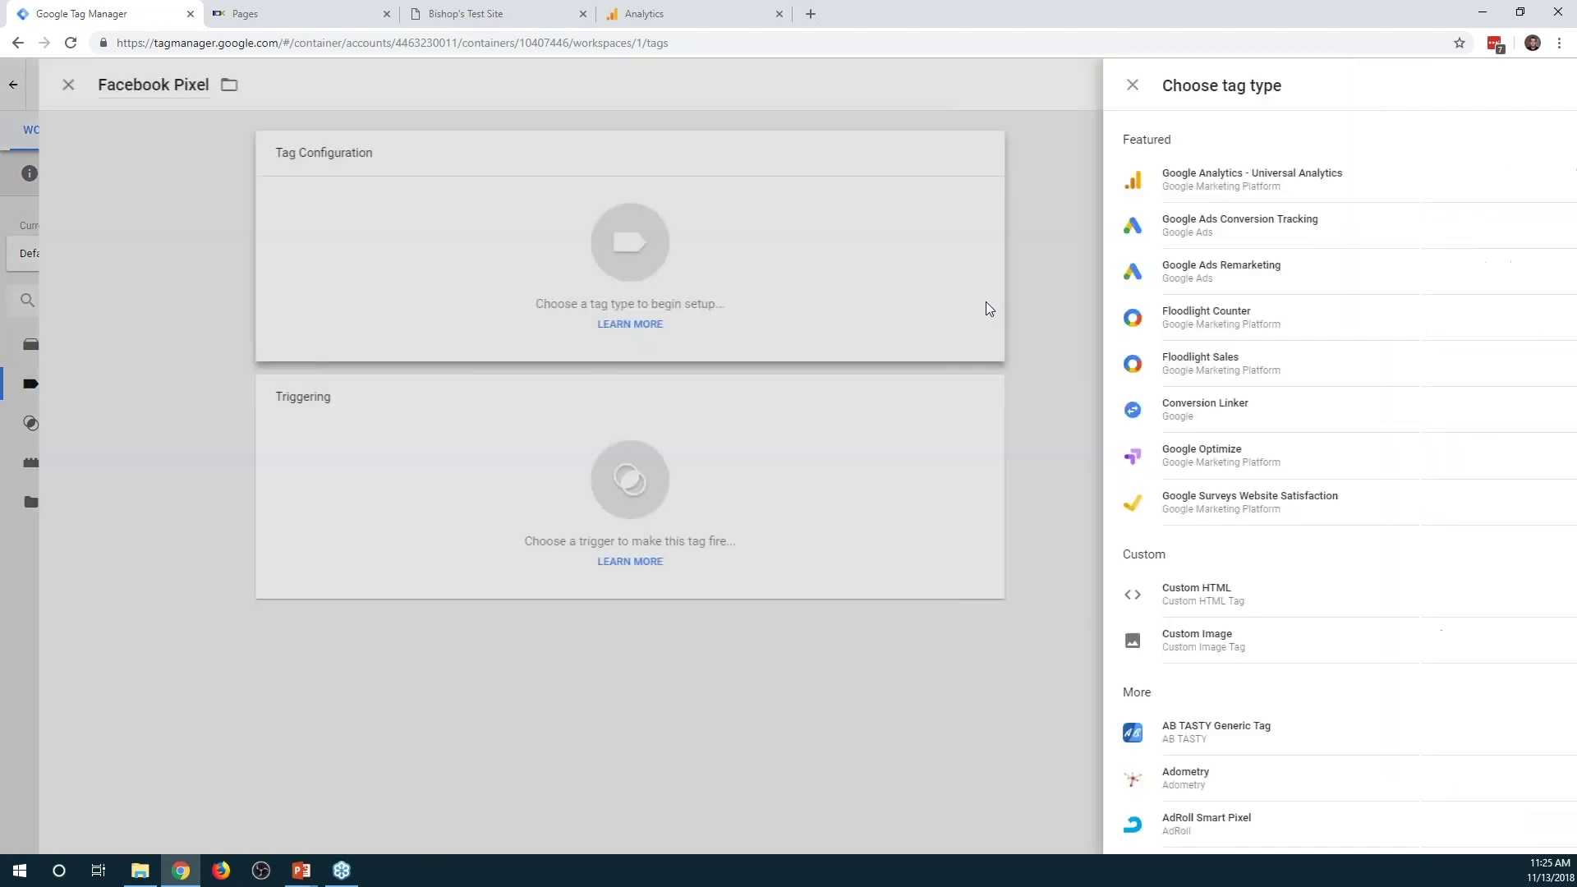
scroll(1327, 345, "down", 2)
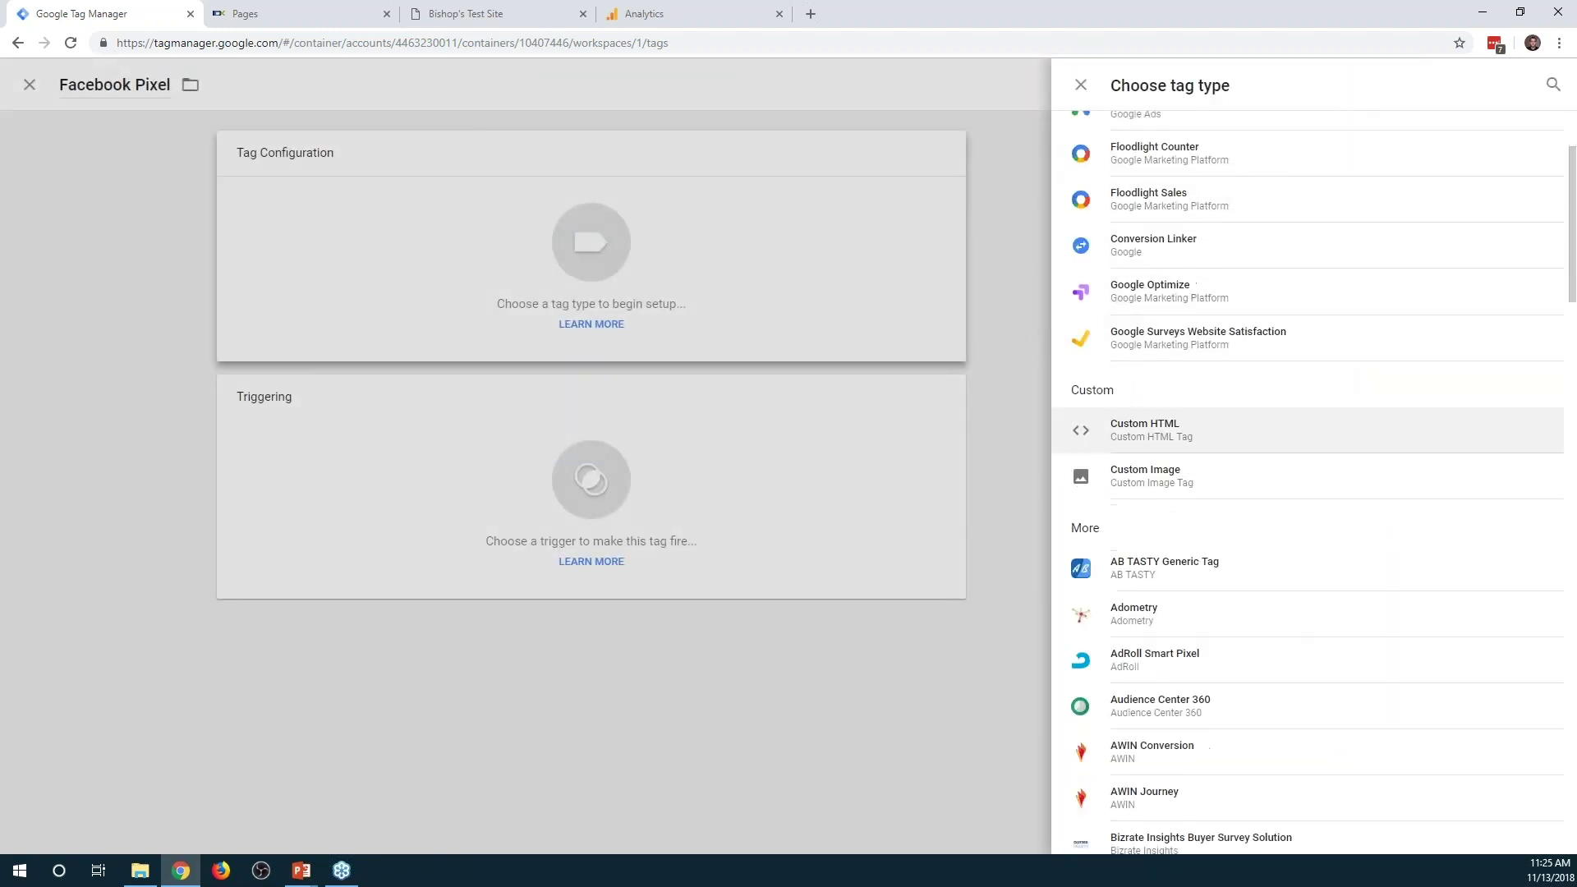
left_click(1203, 435)
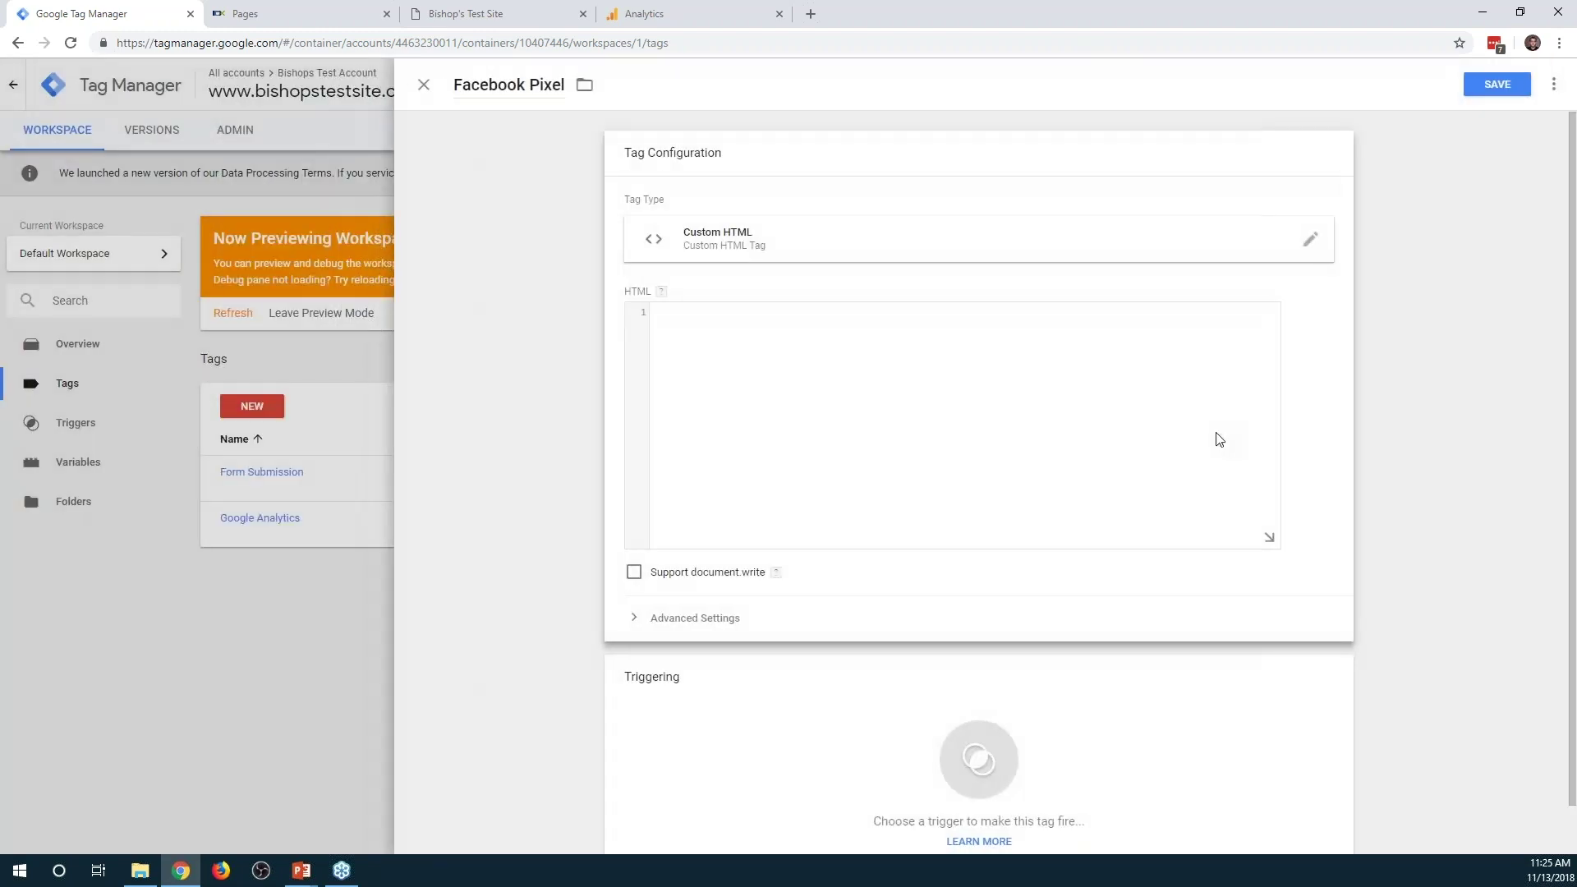
left_click(817, 16)
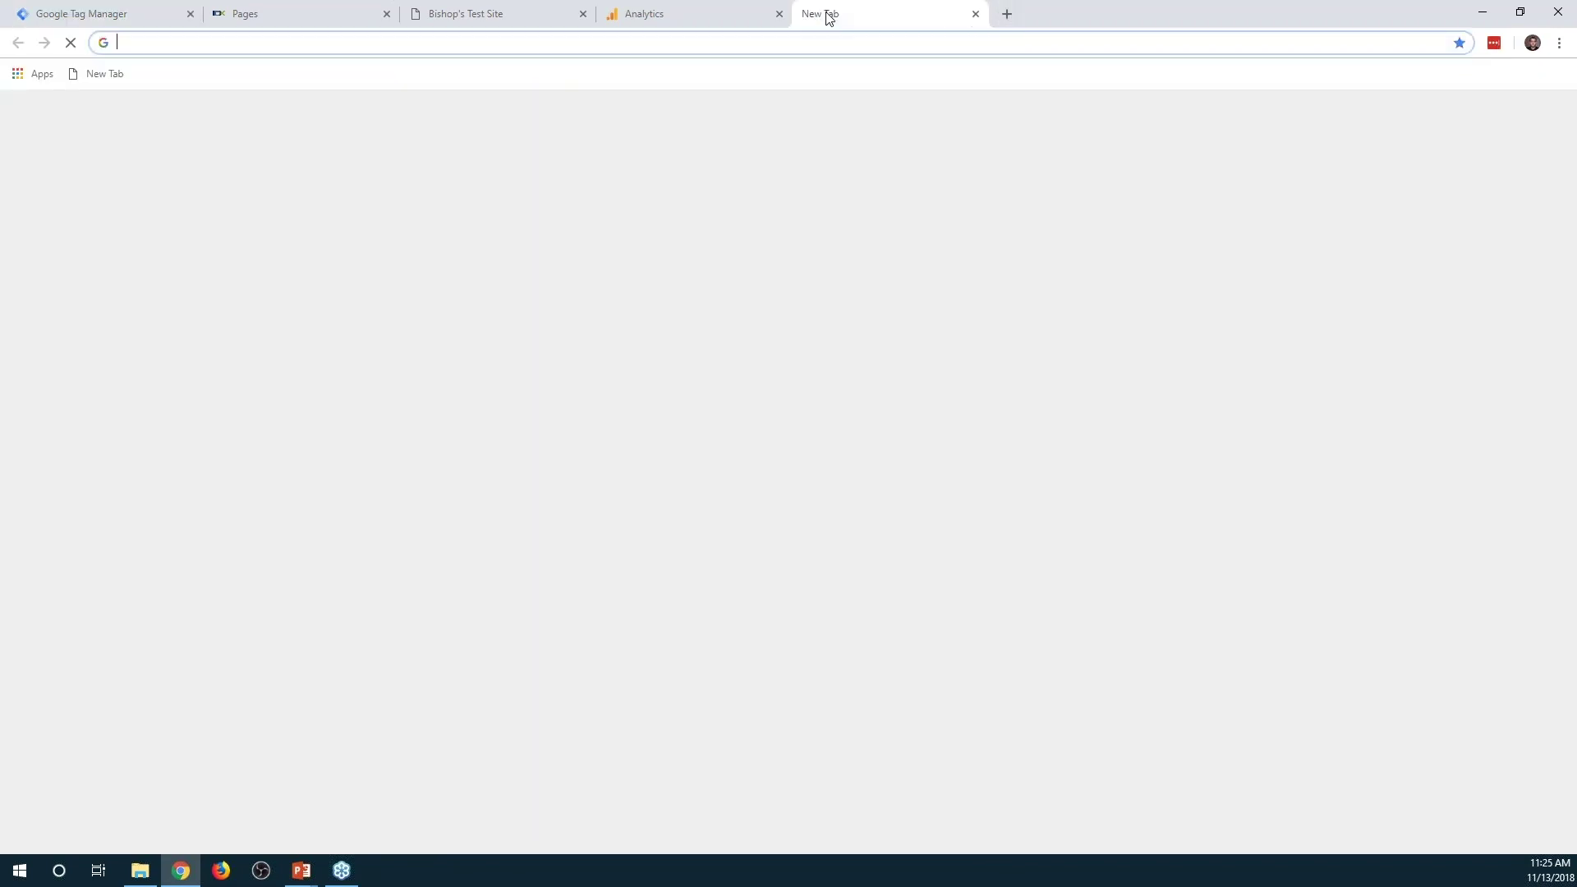
type("facebook pixel ea")
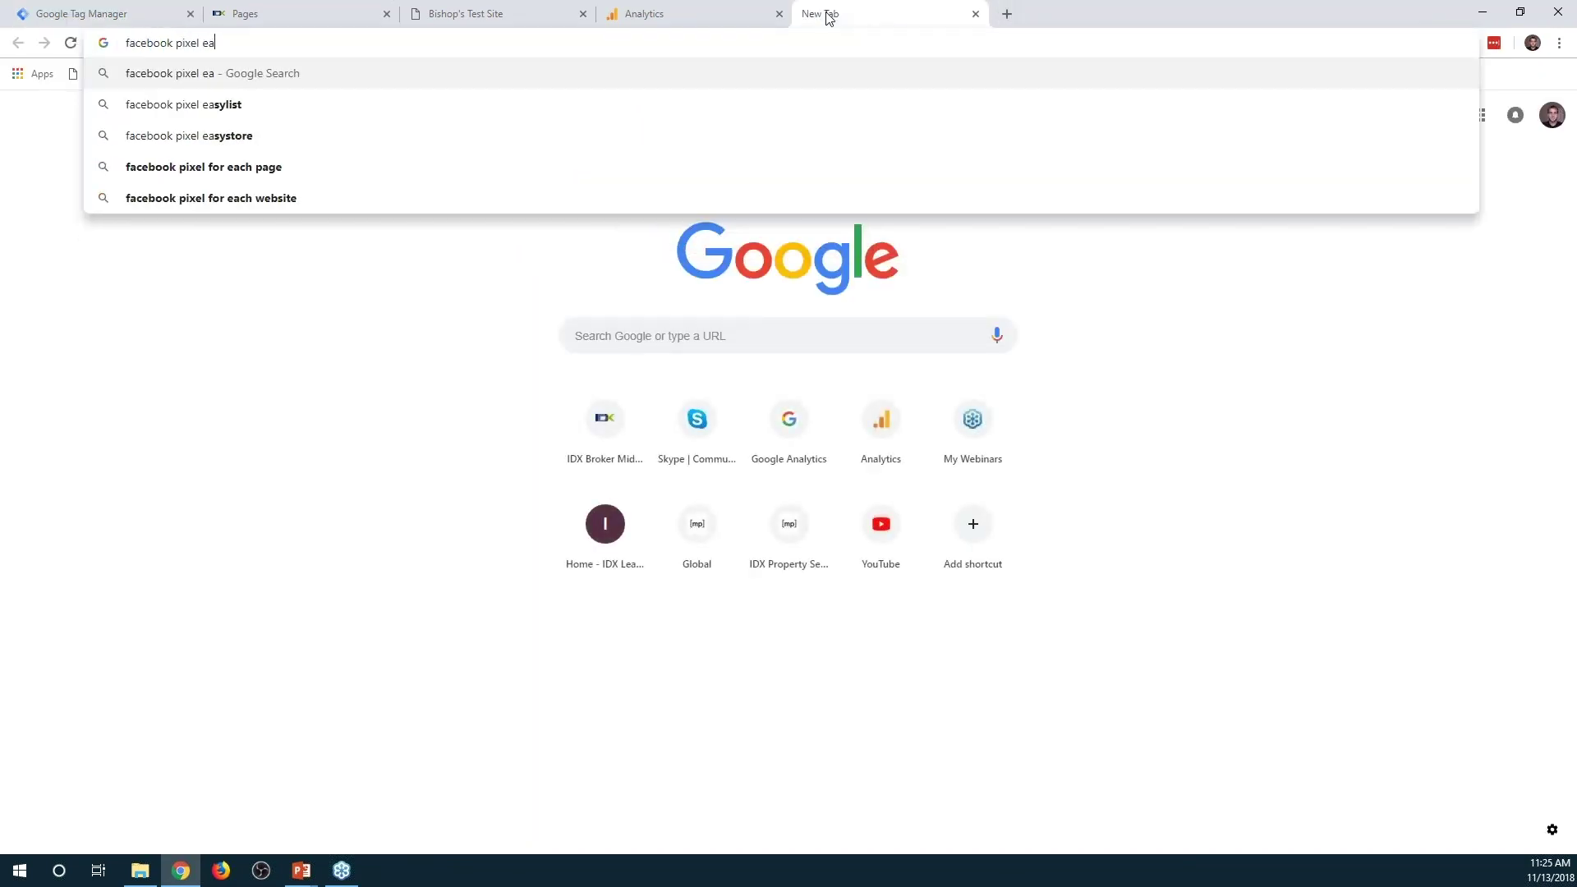
key("BackSpace")
type("xample code")
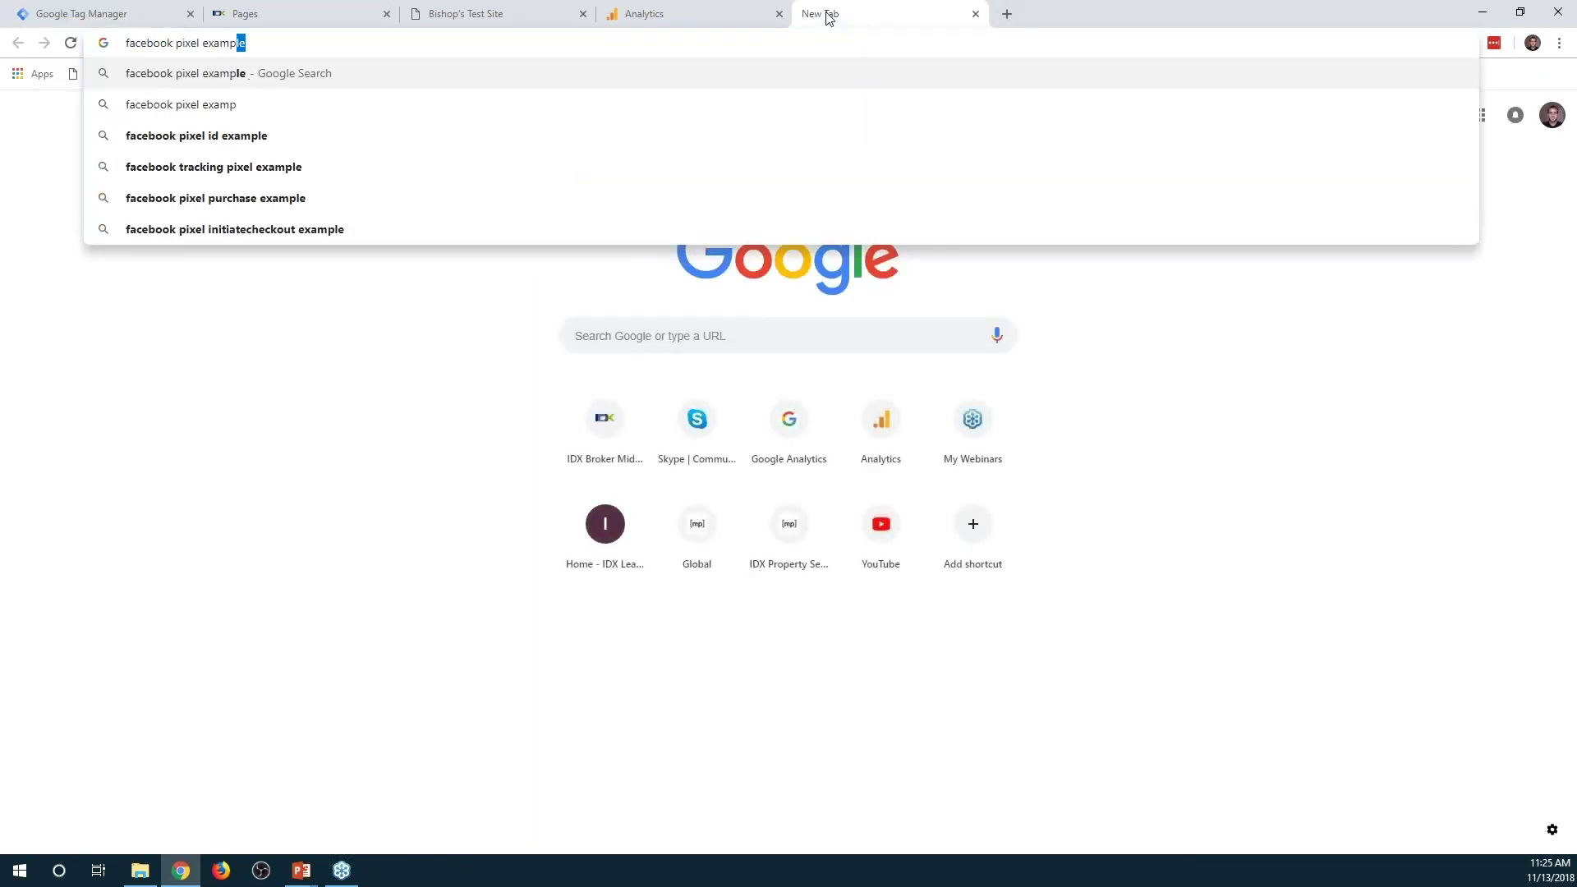
key("Return")
left_click(331, 716)
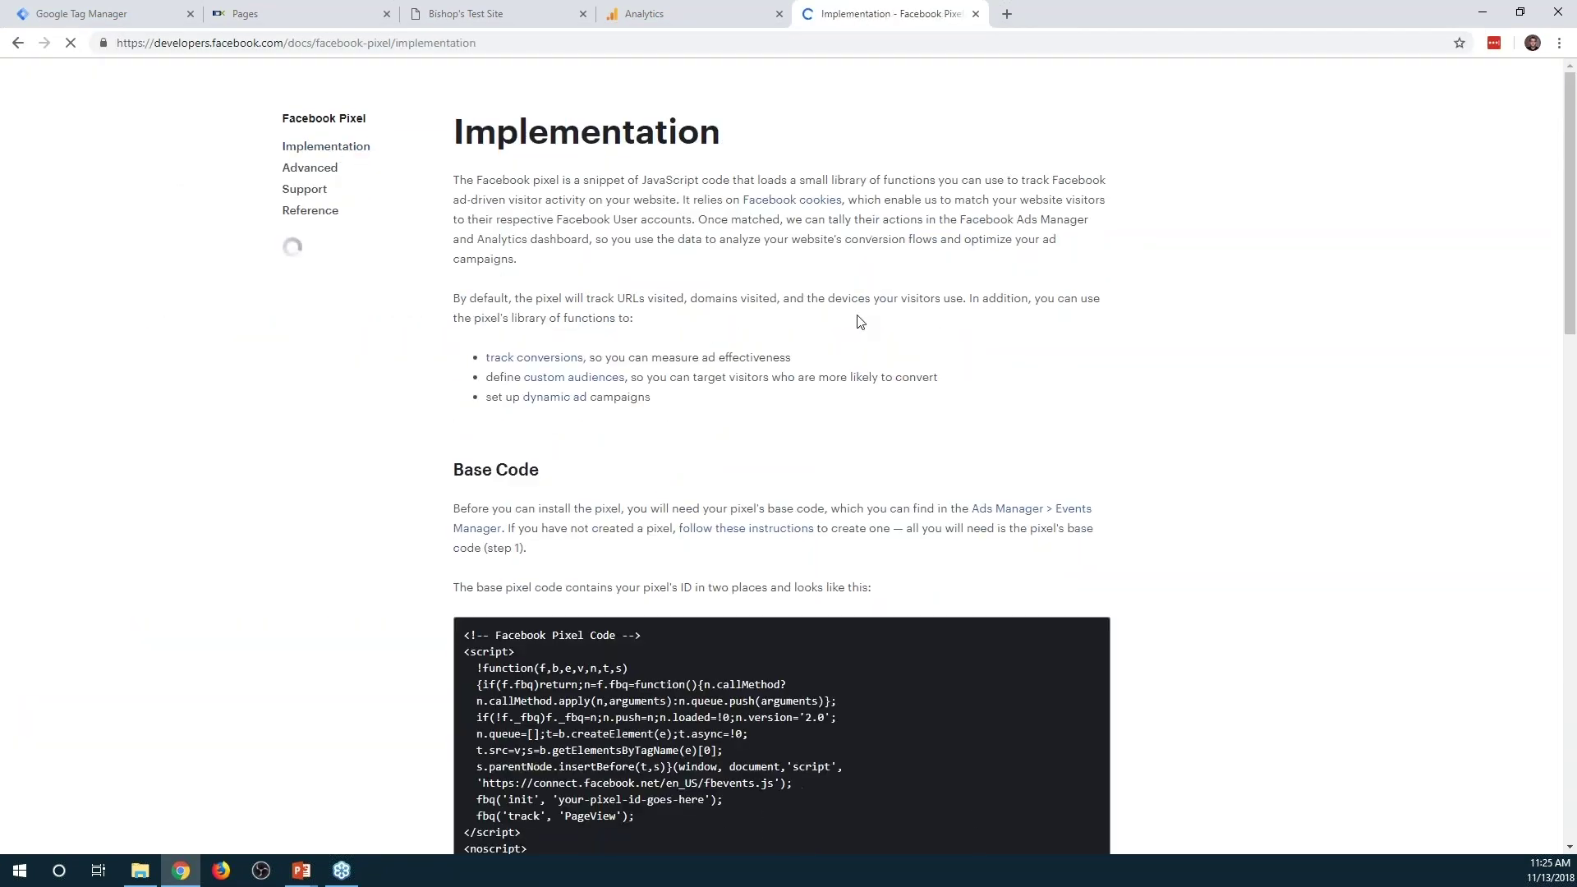
scroll(859, 321, "down", 3)
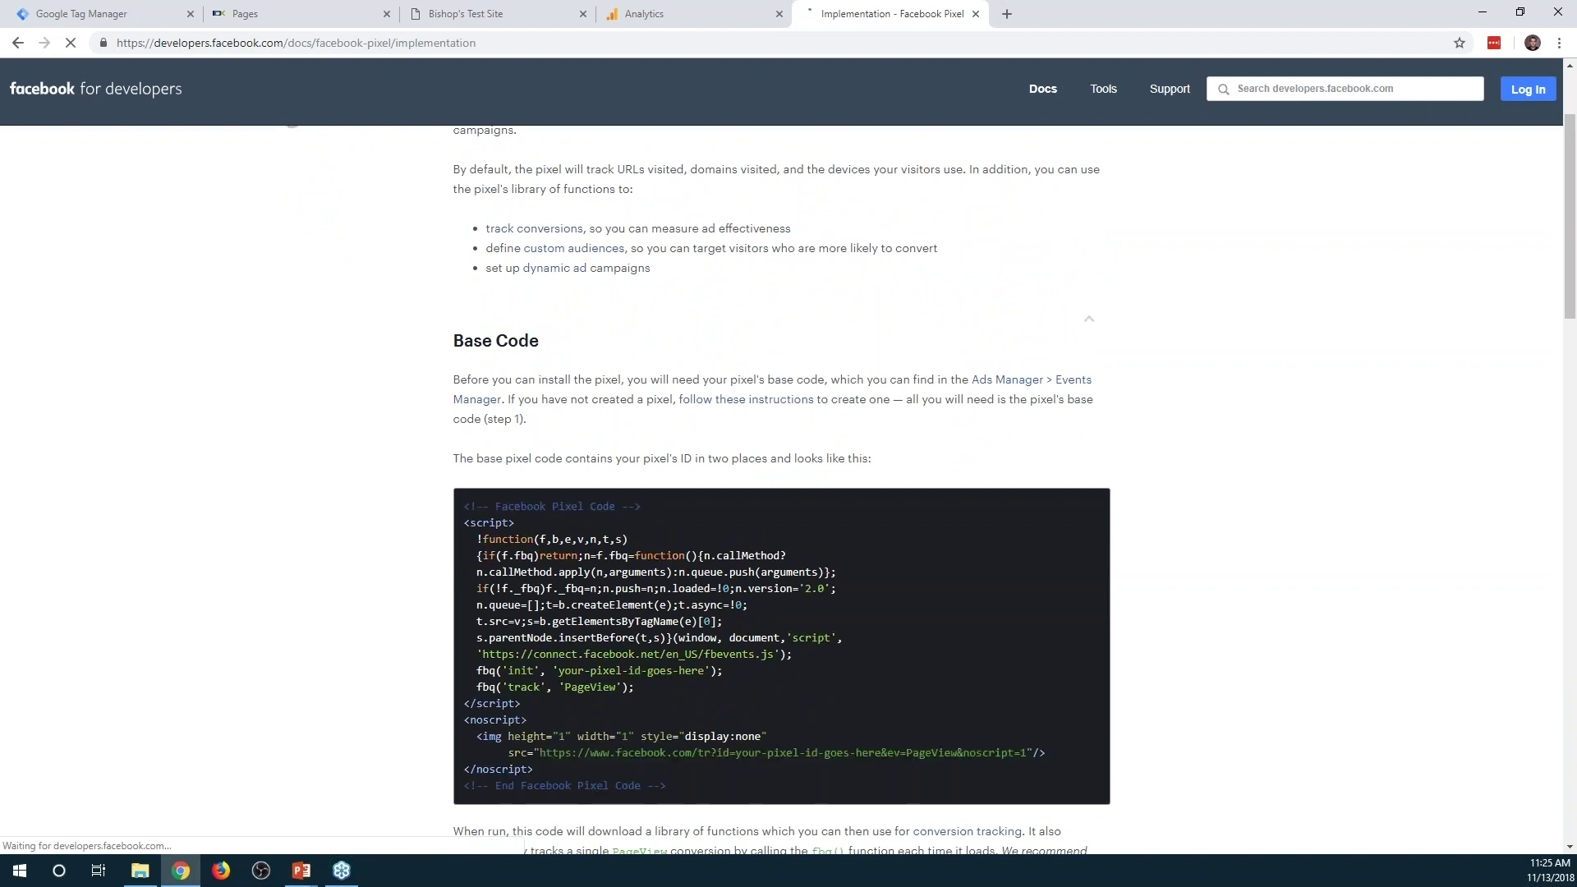
left_click_drag(683, 787, 469, 507)
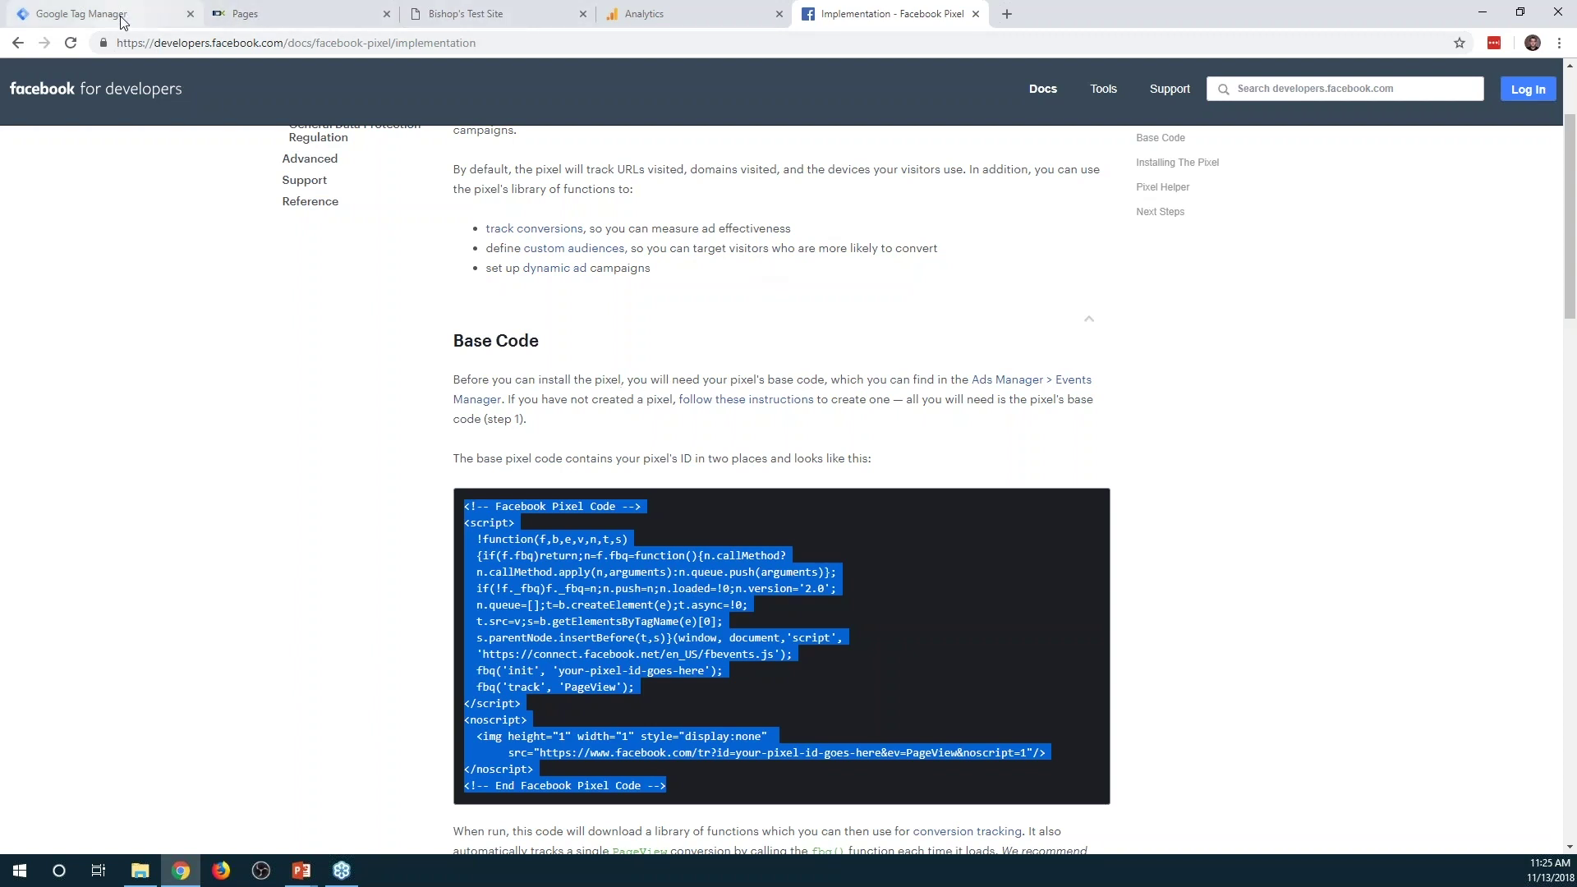
left_click(91, 14)
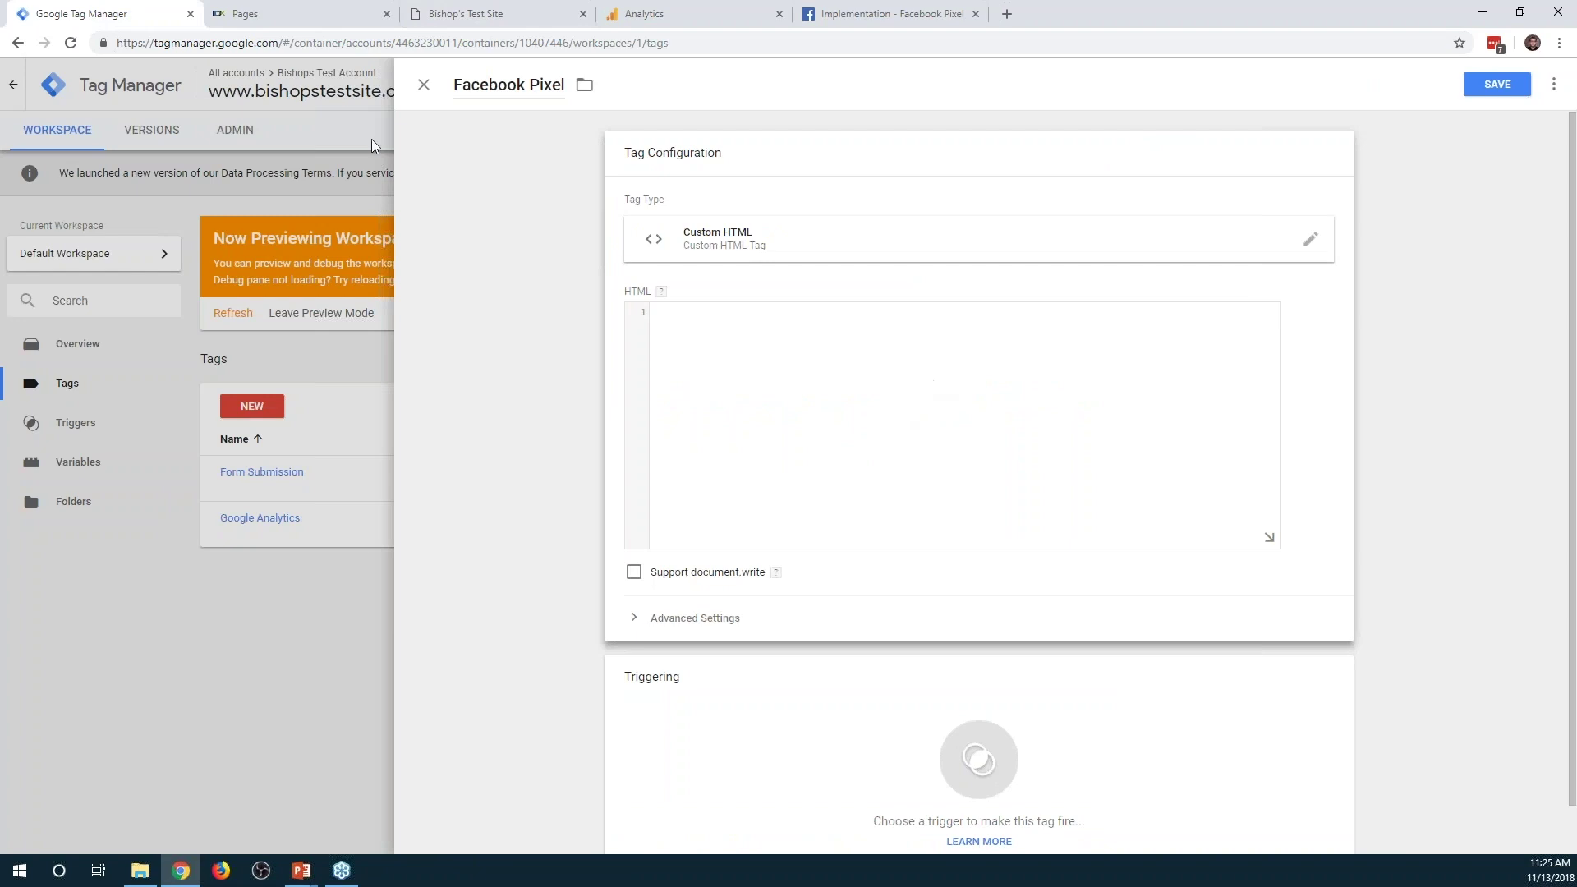
Discard the unfinished tag and start a fresh tag named 'Facebook Pixel'
left_click(424, 84)
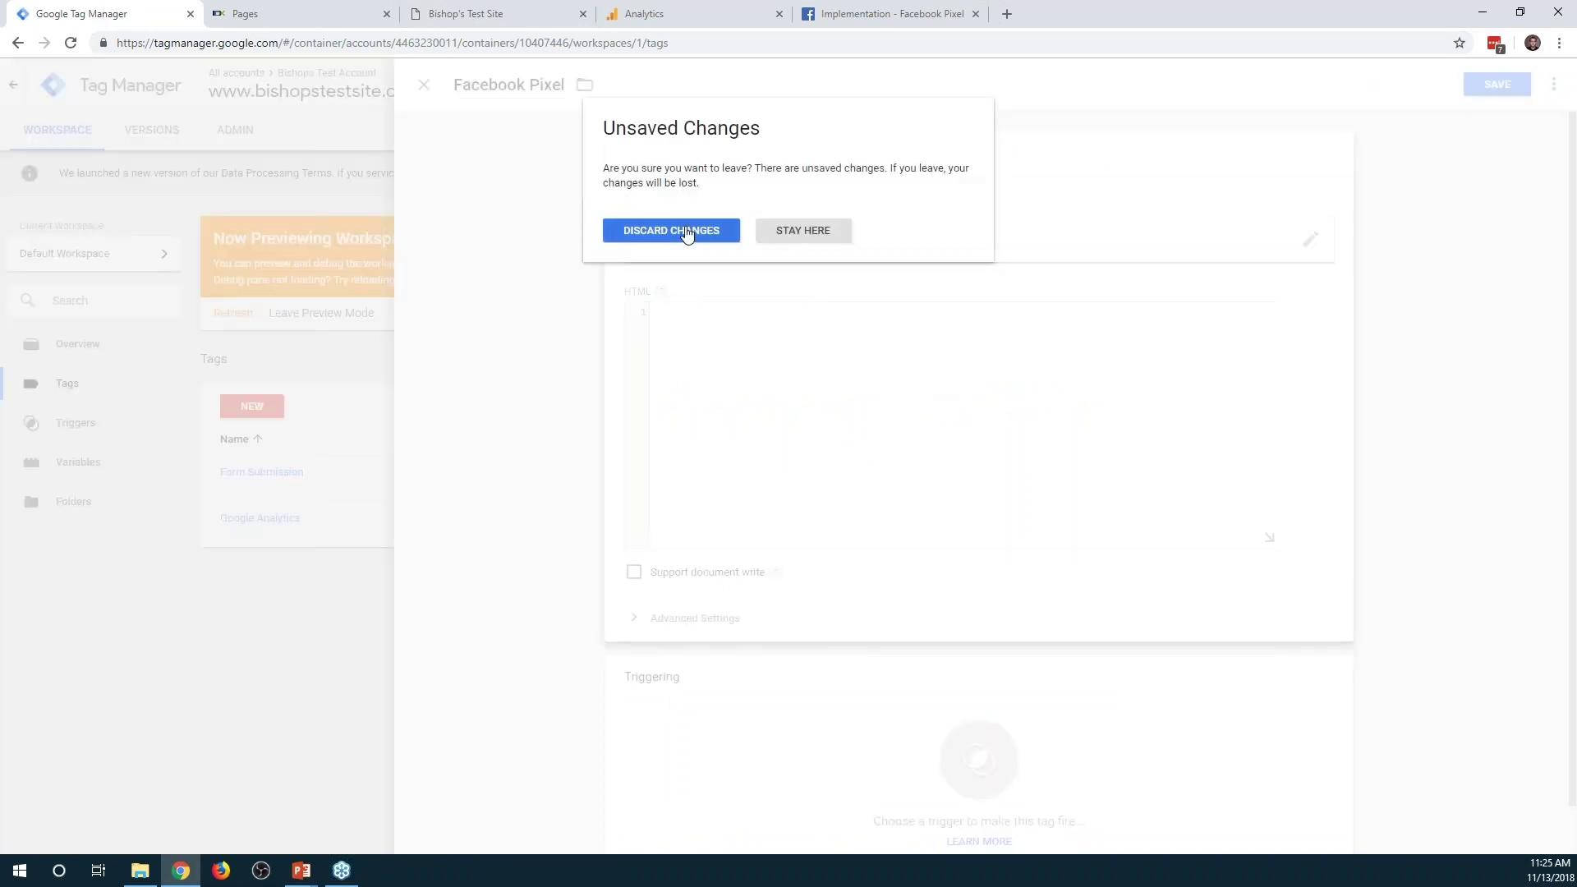
left_click(686, 232)
left_click(249, 405)
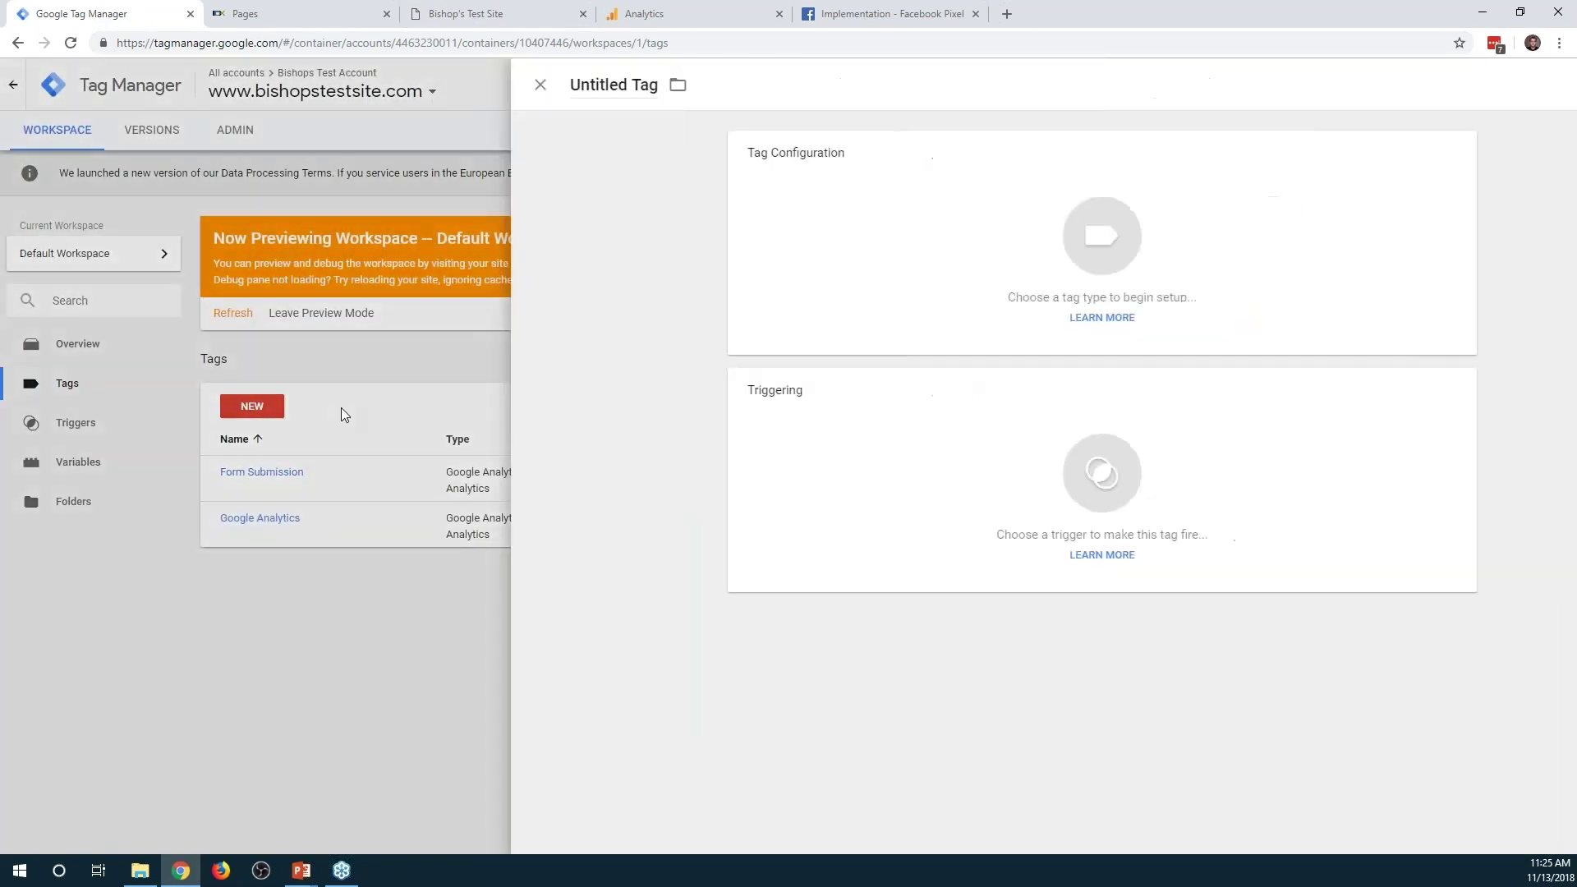
left_click_drag(542, 85, 447, 87)
type("Facebook Pixel")
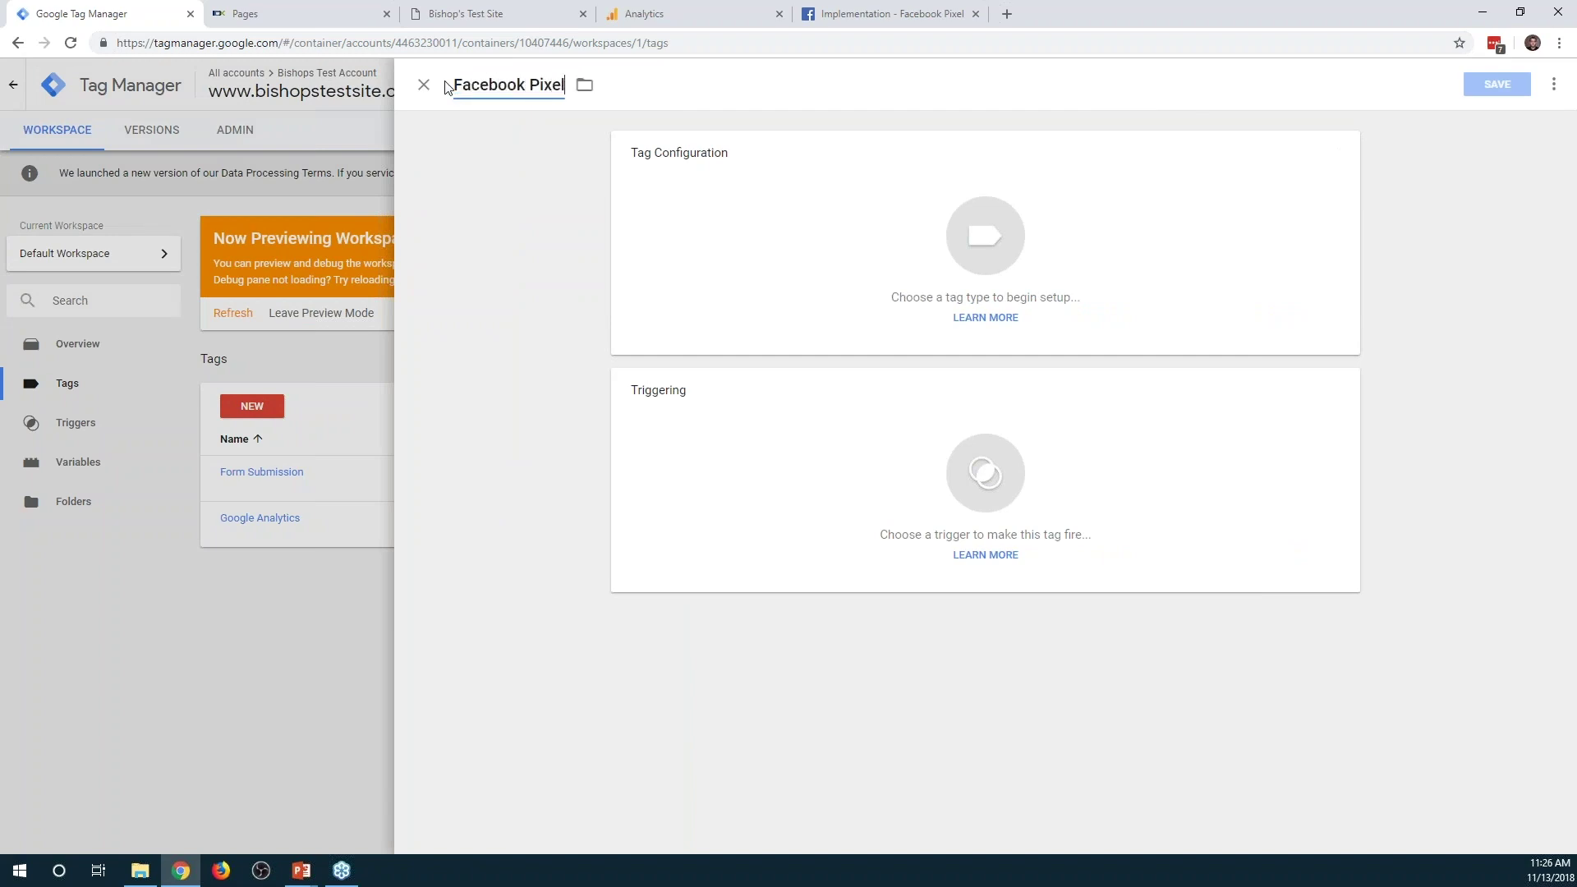
Make it Custom HTML with the pasted pixel base code, firing on All Pages, and save
left_click(987, 278)
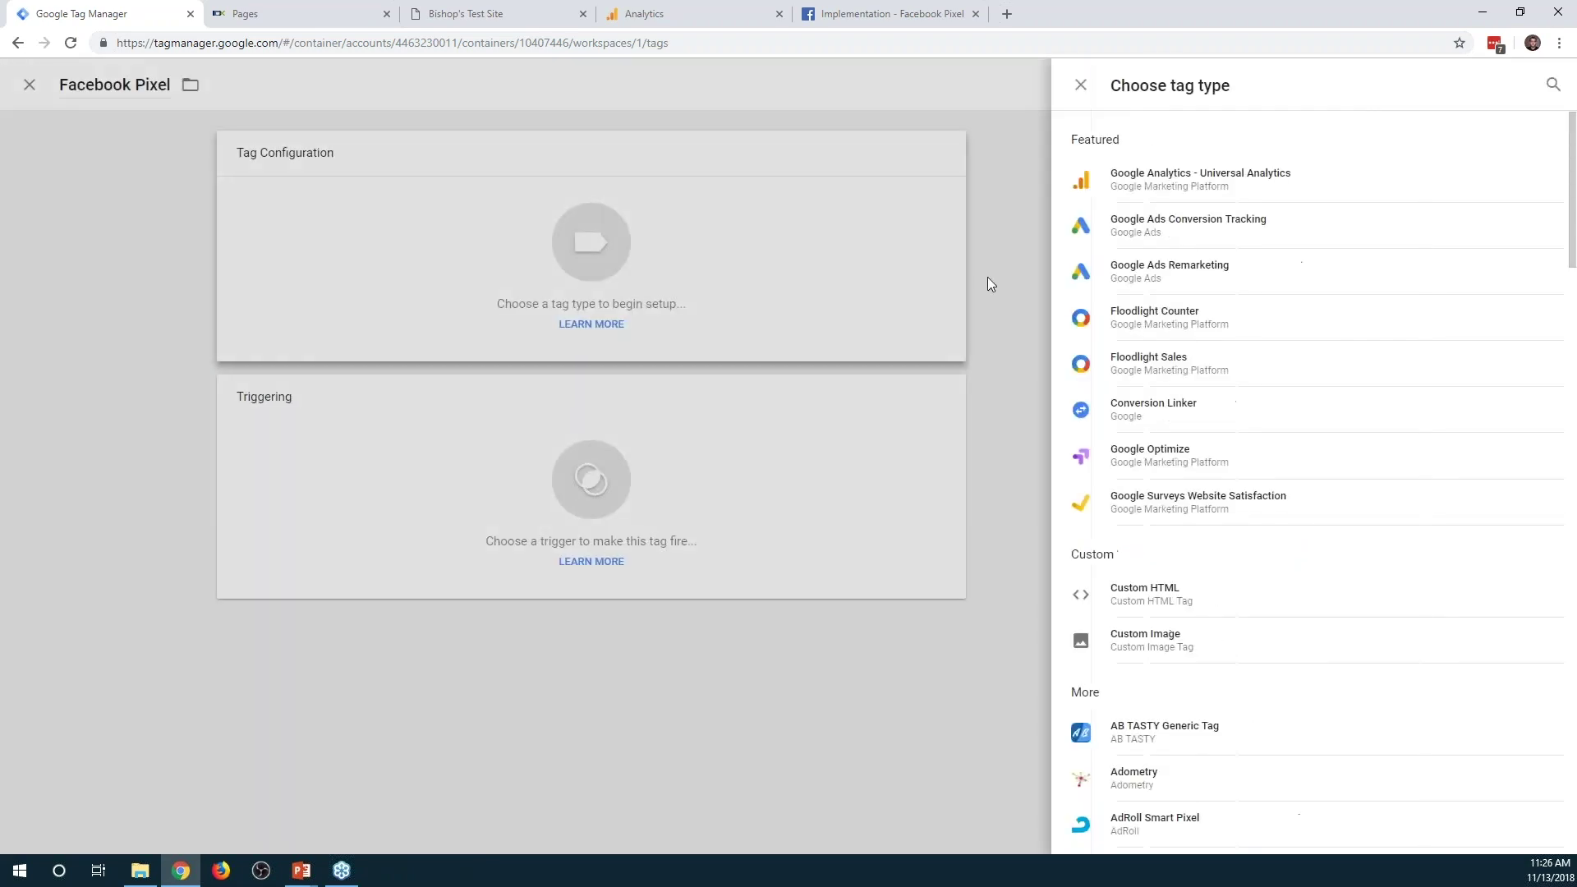
left_click(1207, 613)
left_click(854, 408)
type("<!-- Facebook Pixel Code --> <script>   !function(f,b,e,v,n,t,s)   {if(f.fbq)return;n=f.fbq=function(){n.callMethod?   n.callMethod.apply(n,arguments):n.queue.push(arguments)};   if(!f._fbq)f._fbq=n;n.push=n;n.loaded=!0;n.version='2.0';   n.queue=[];t=b.createElement(e);t.async=!0;   t.src=v;s=b.getElementsByTagName(e)[0];   s.parentNode.insertBefore(t,s)}(window, document,'script',   'https://connect.facebook.net/en_US/fbevents.js');   fbq('init', 'your-pixel-id-goes-here');   fbq('track', 'PageView'); </script> <noscript>   <img height=\"1\" width=\"1\" style=\"display:none\"        src=\"https://www.facebook.com/tr?id=your-pixel-id-goes-here&ev=PageView&noscript=1\"/> </noscript> <!-- End Facebook Pixel Code -->")
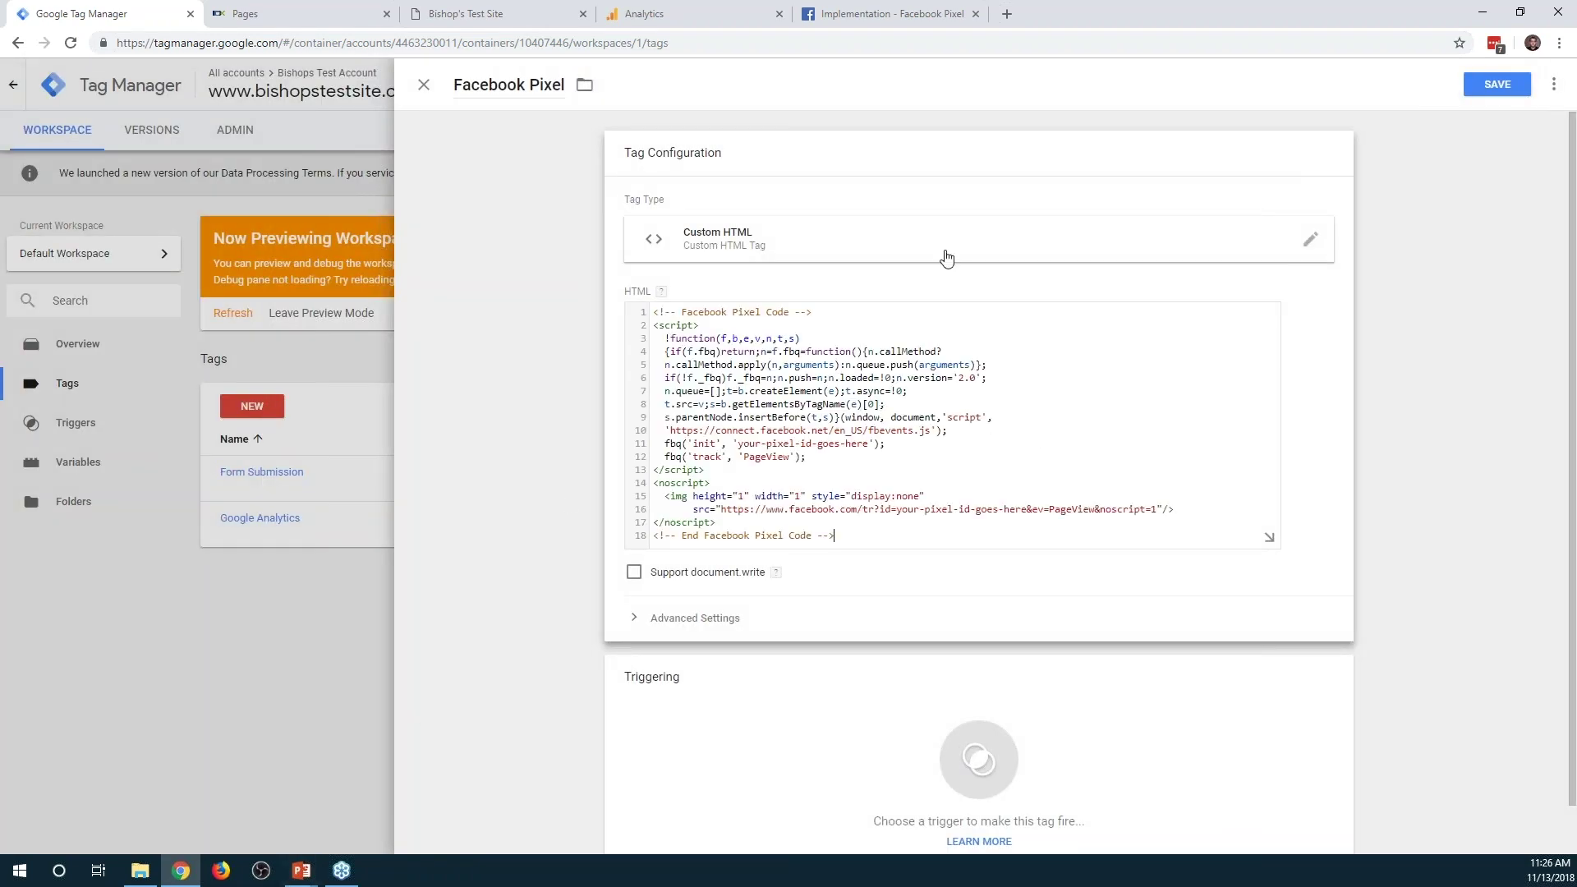
left_click(746, 683)
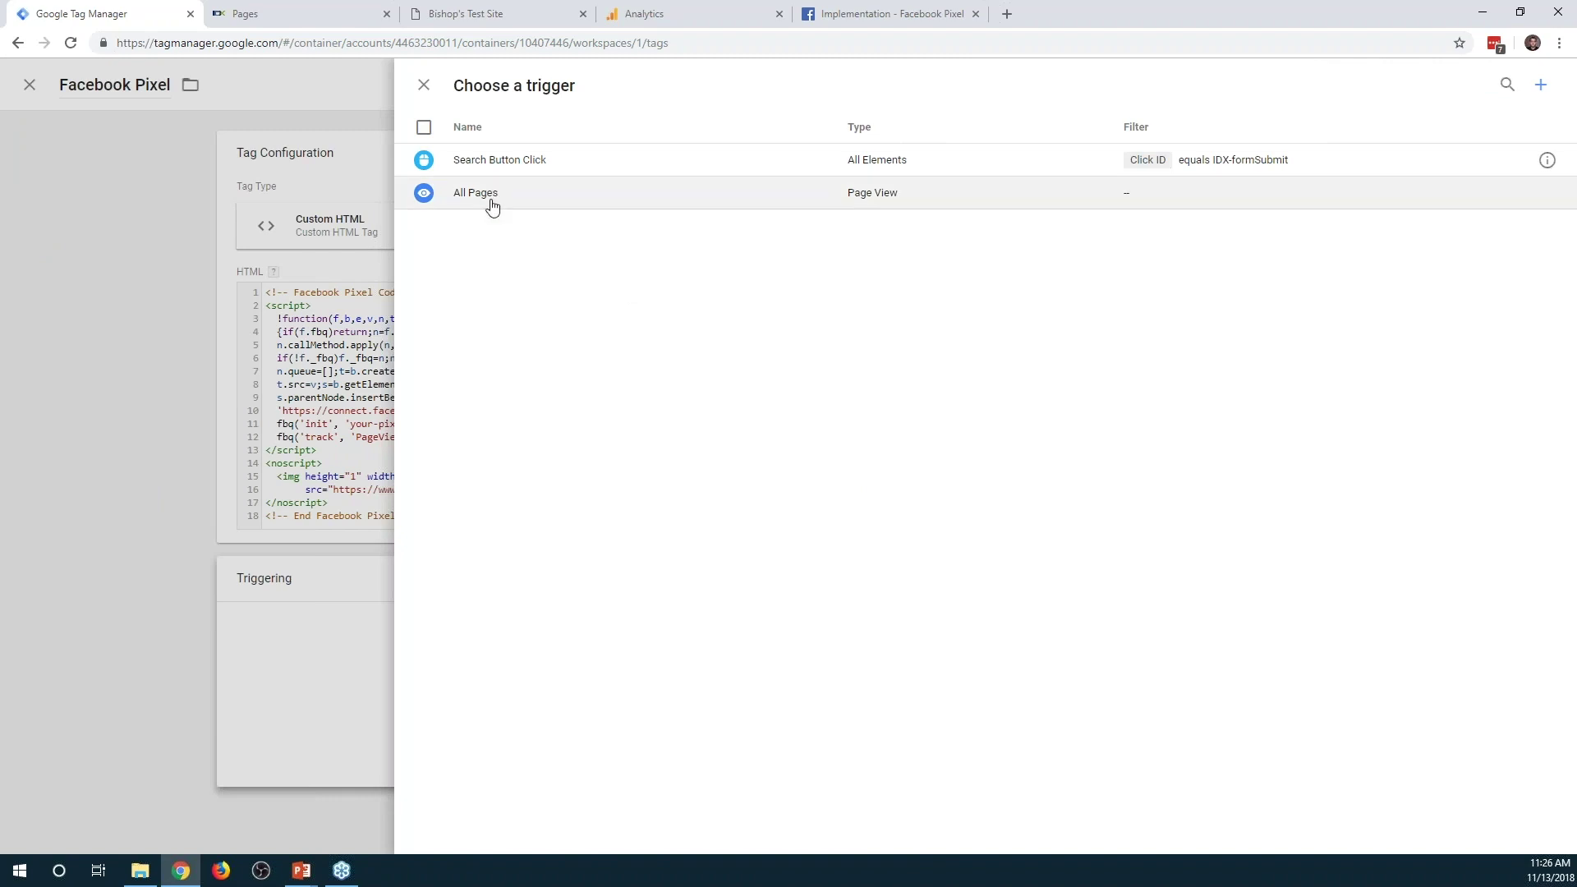
left_click(492, 206)
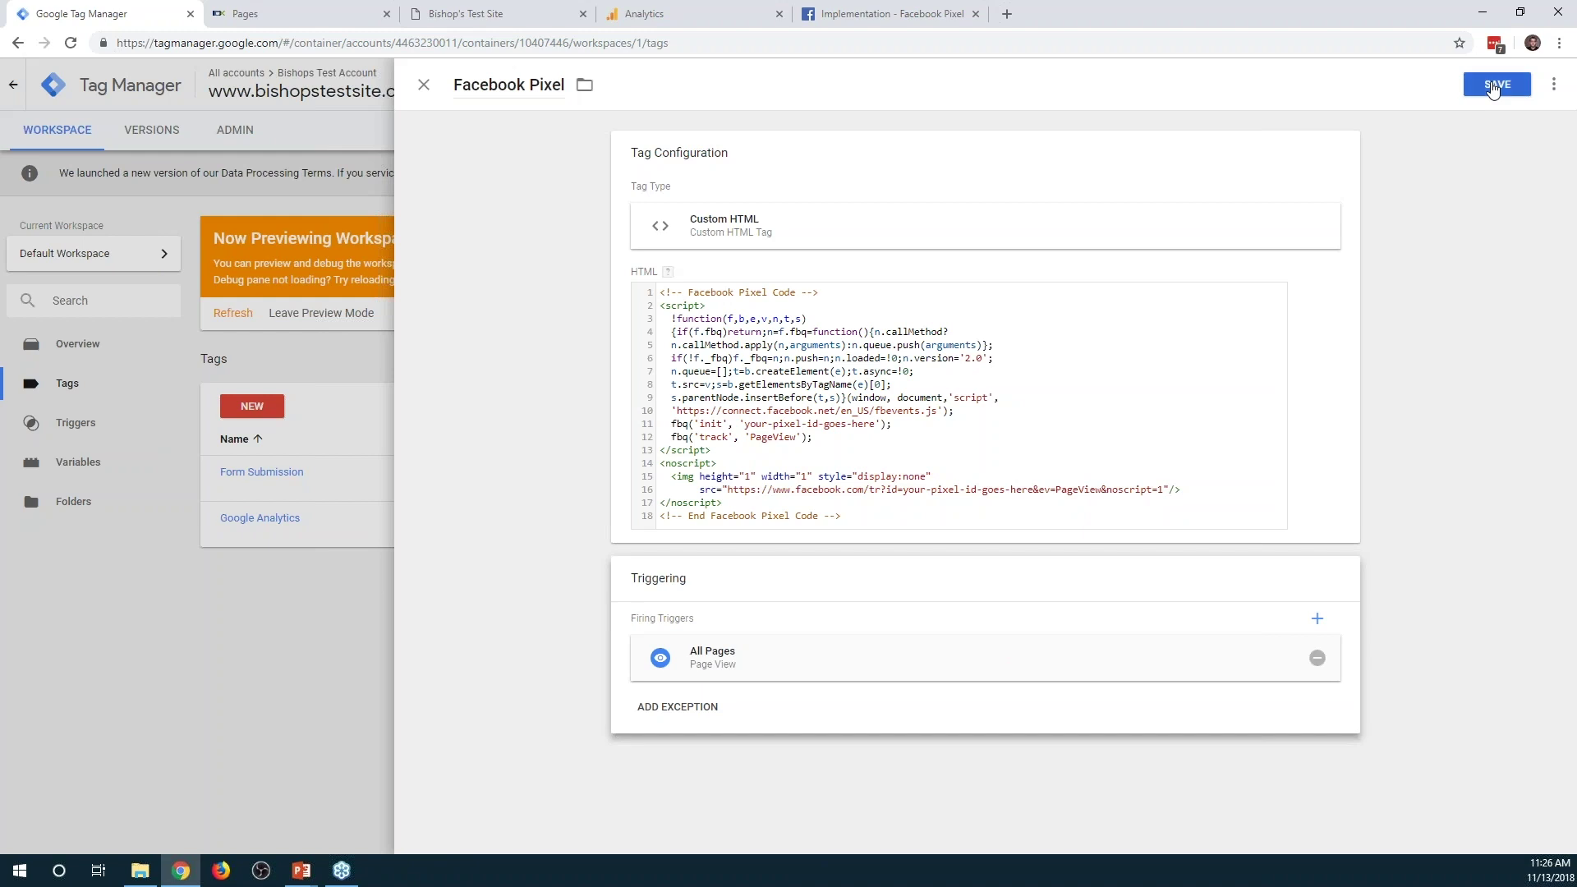
left_click(1493, 85)
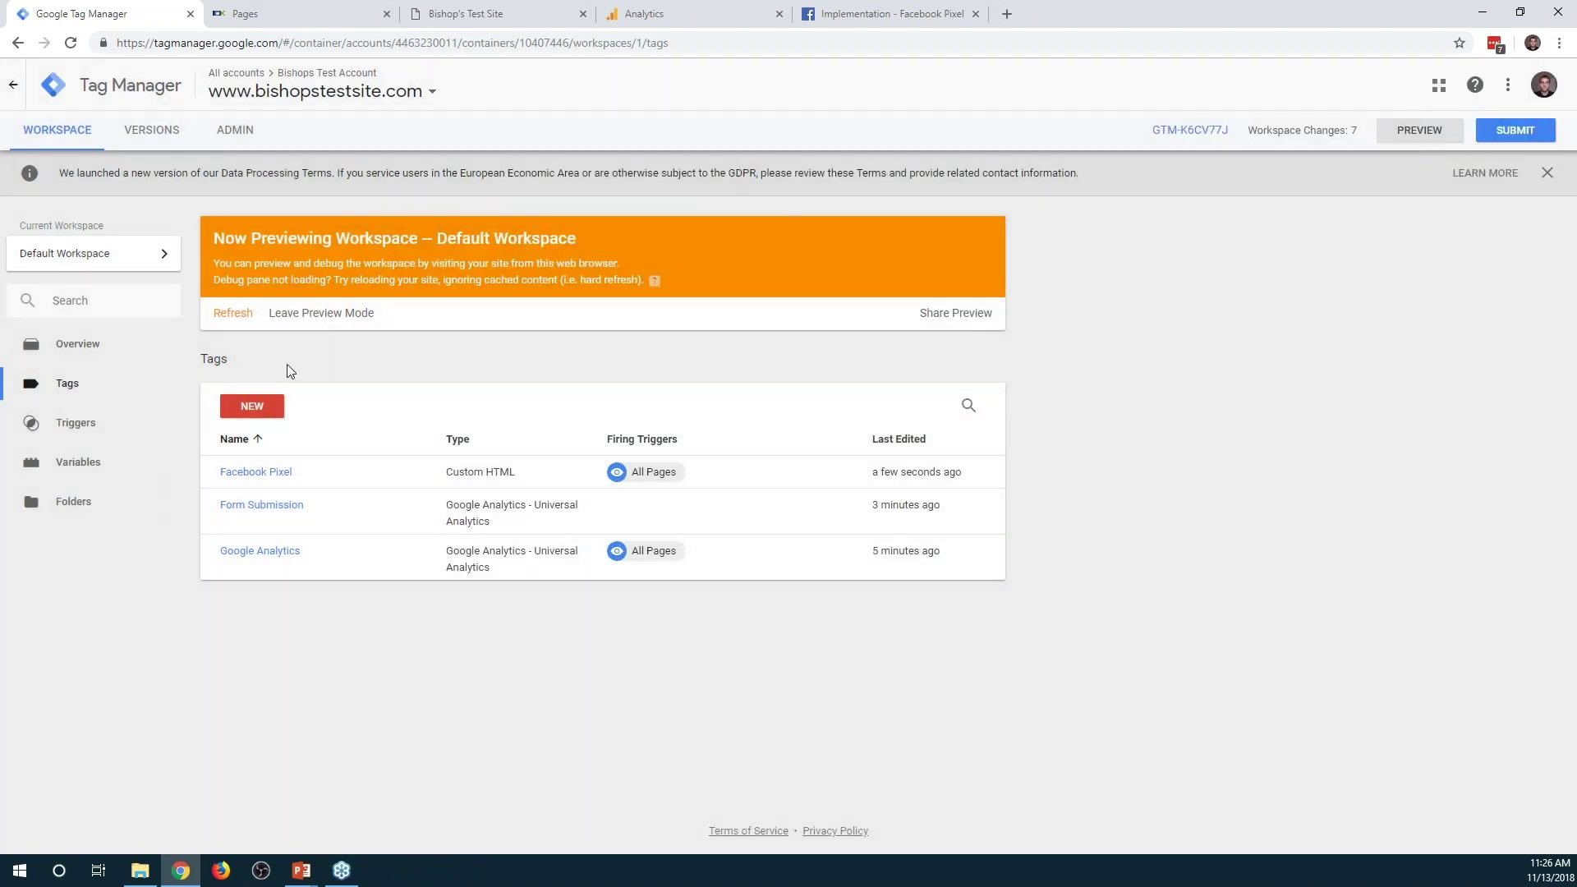
Refresh the preview, rerun the Advanced Search on the test site, and reload Analytics' real-time Events
left_click(234, 317)
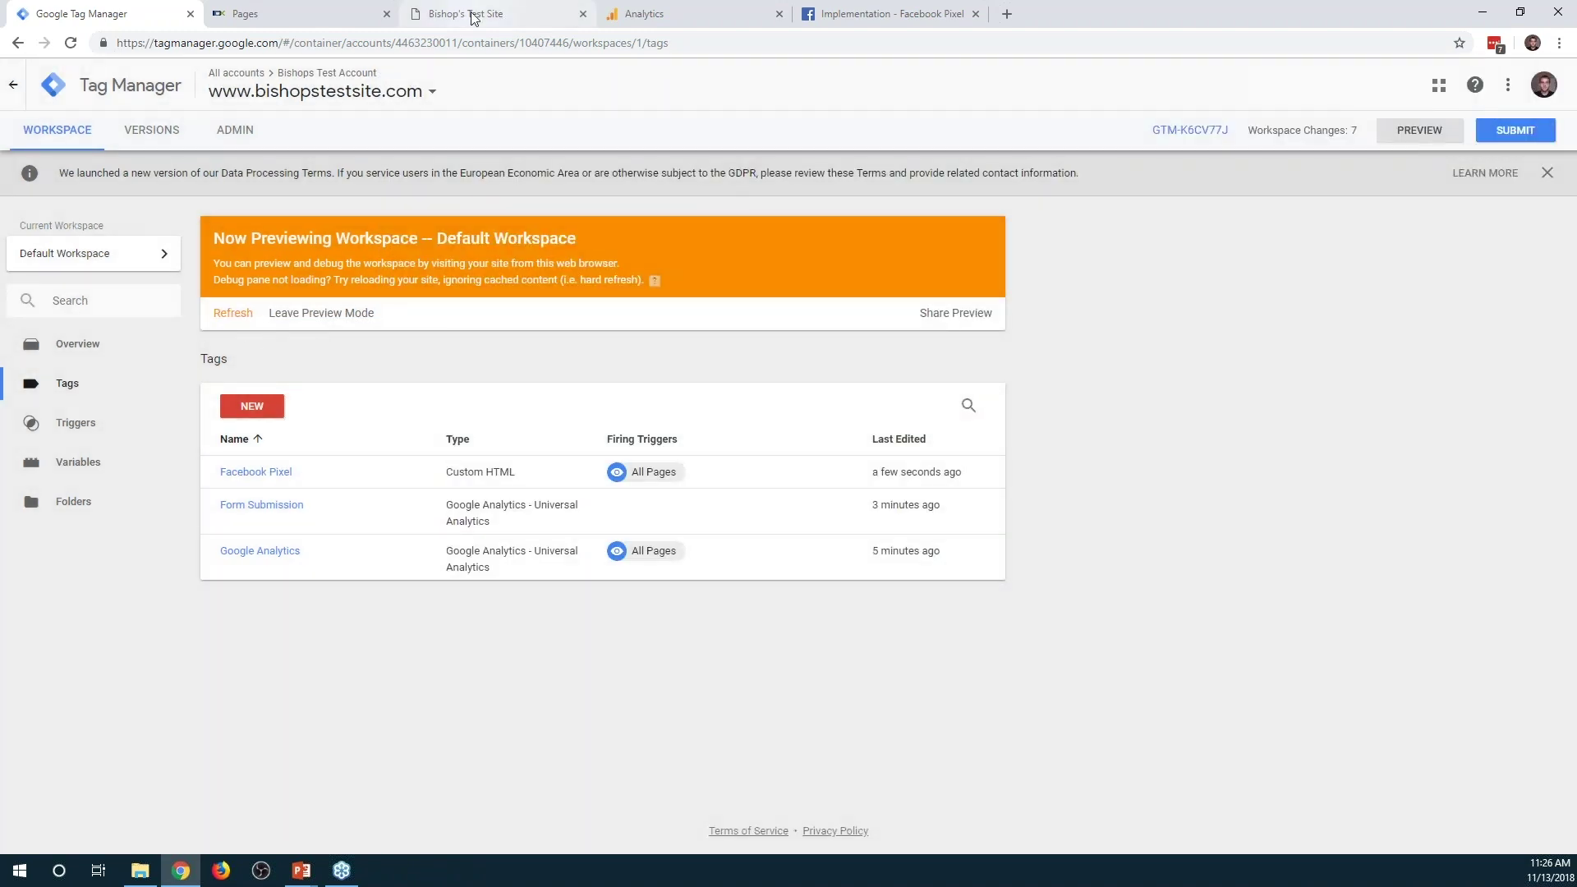
left_click(472, 15)
left_click(18, 43)
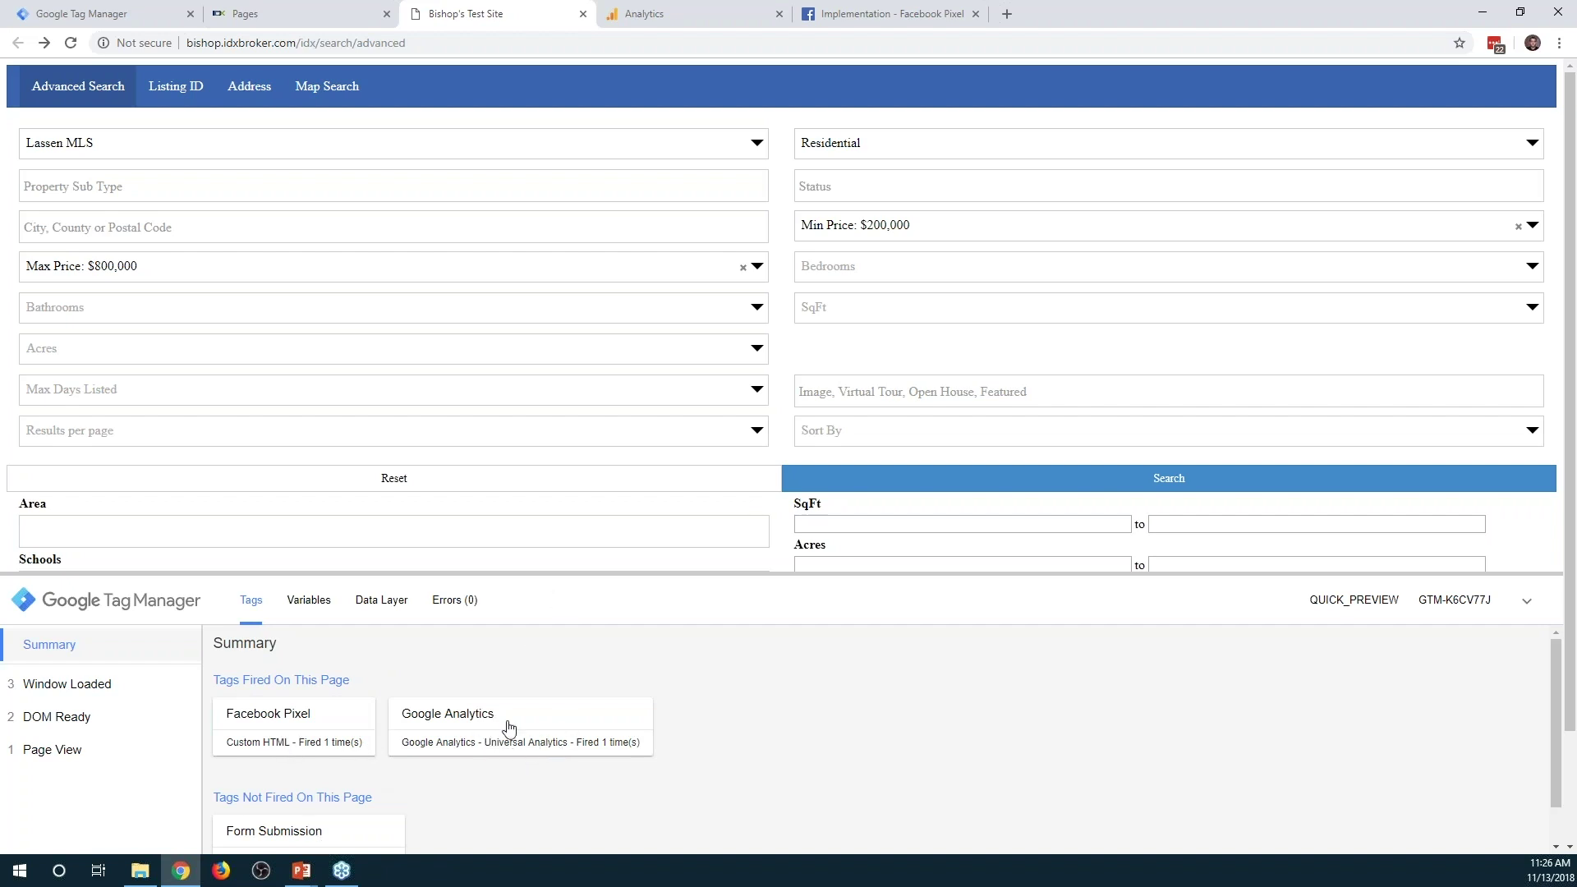
scroll(513, 713, "down", 1)
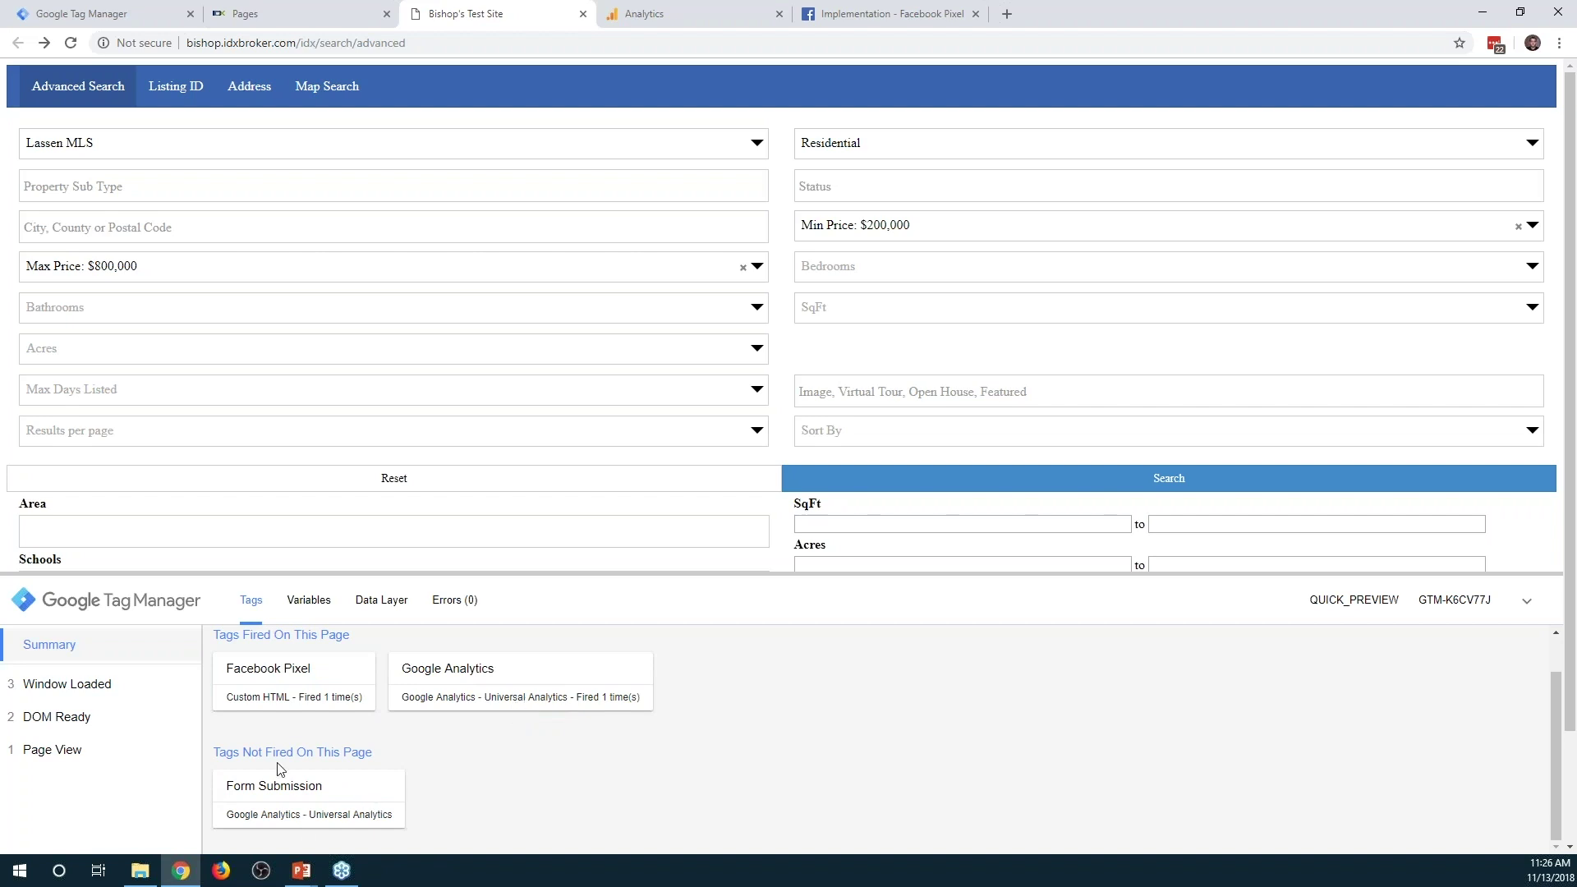
left_click(1106, 485)
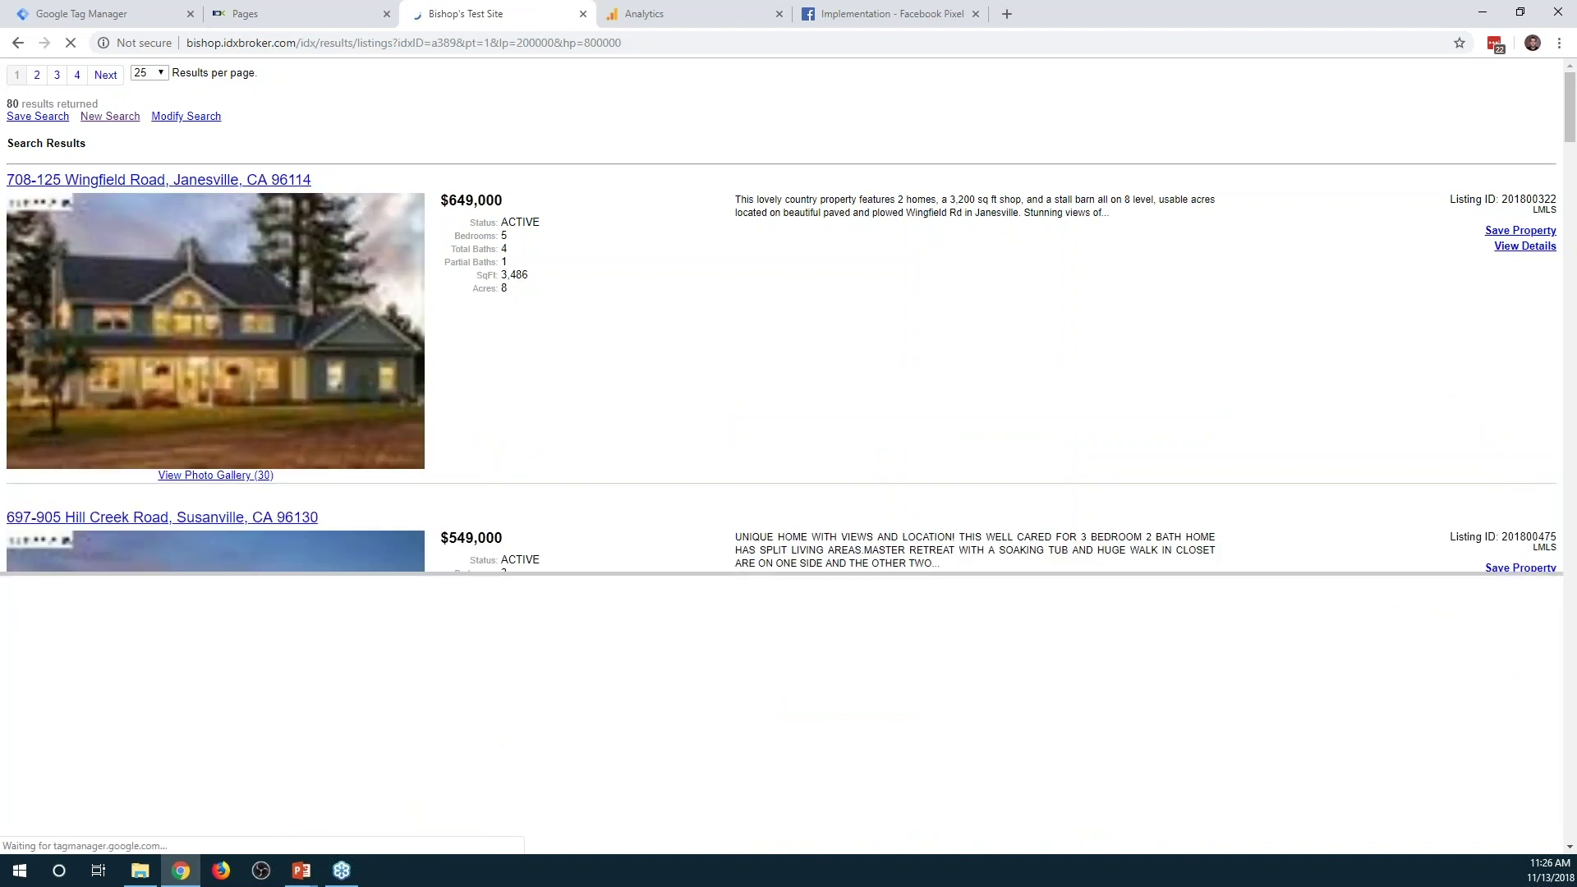
key("ctrl+Tab")
left_click(71, 44)
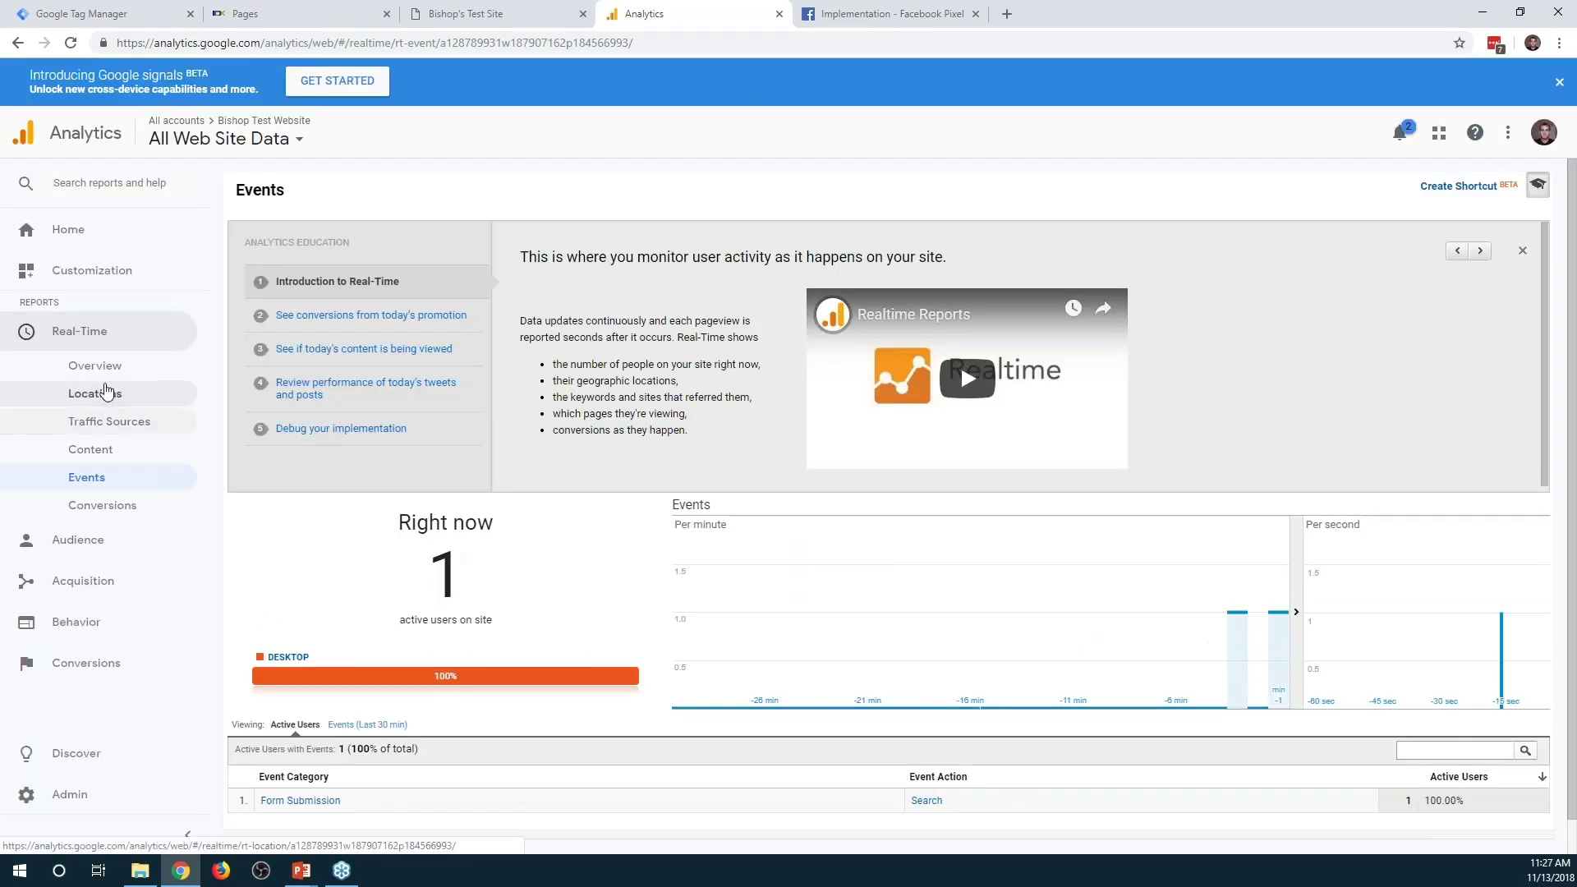
Check the Real-Time Overview's active page /idx/results/listings, then return to Tag Manager
left_click(97, 365)
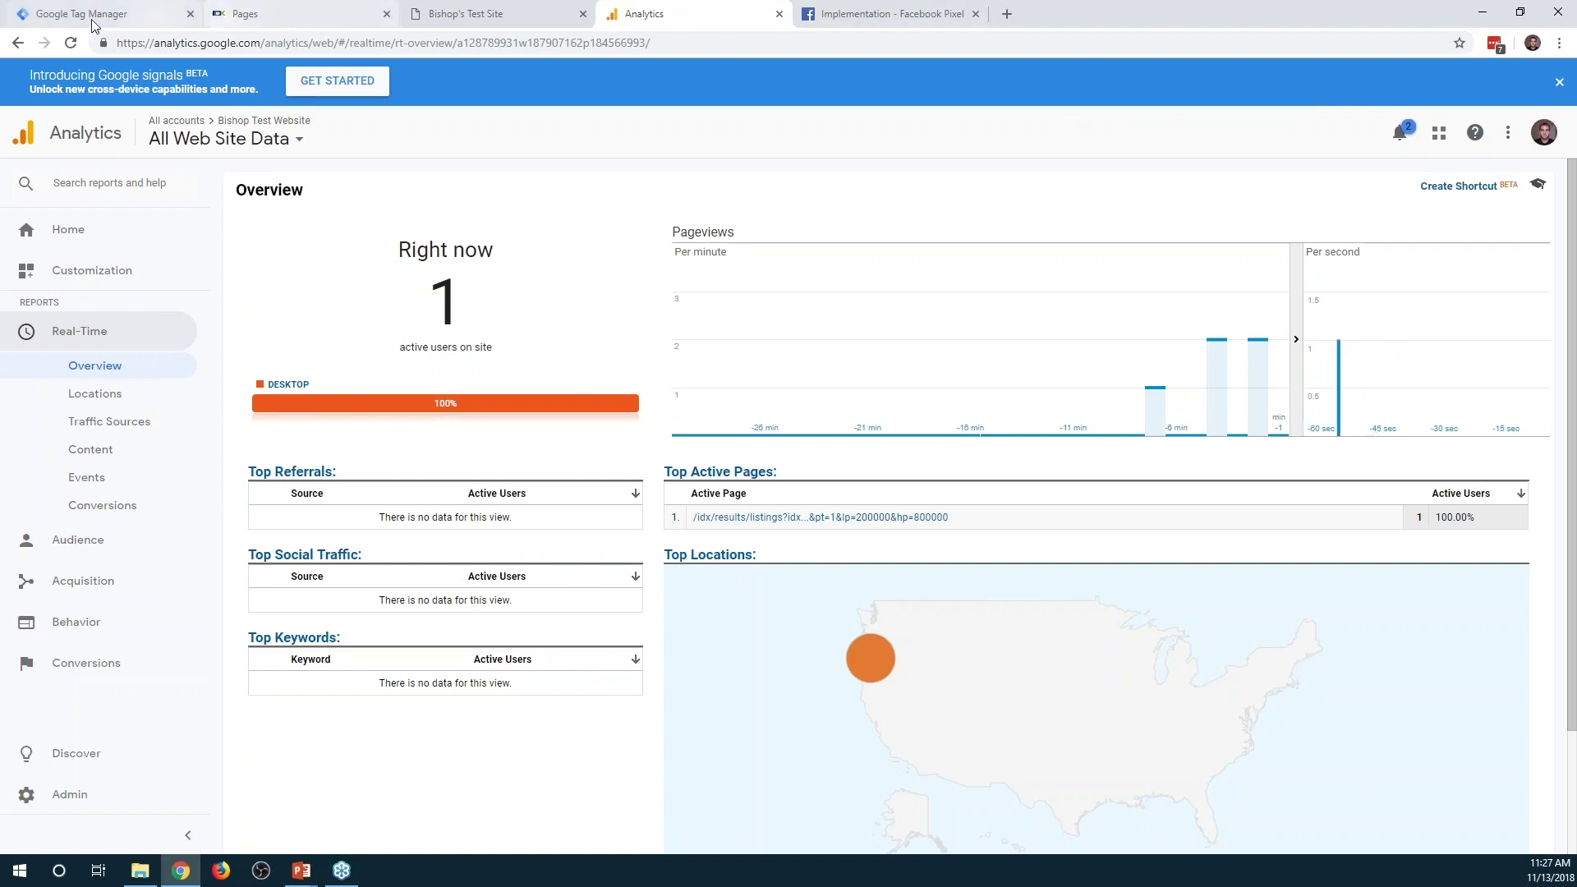
left_click(118, 19)
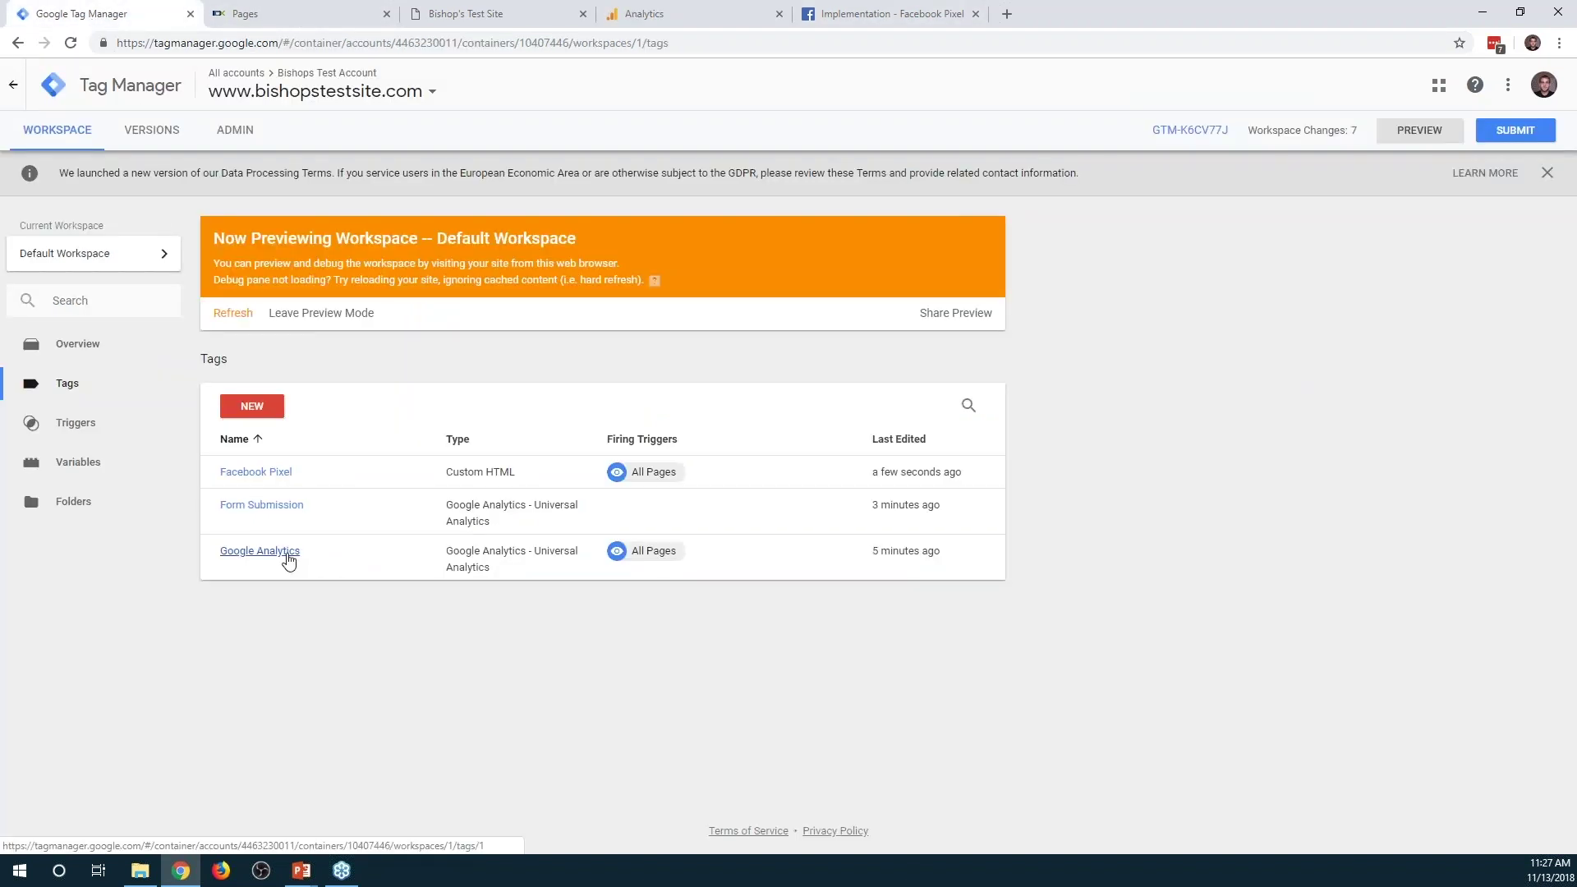
Open the Google Analytics tag and copy the /idx/search/advanced path from the test site URL
left_click(286, 561)
left_click(455, 16)
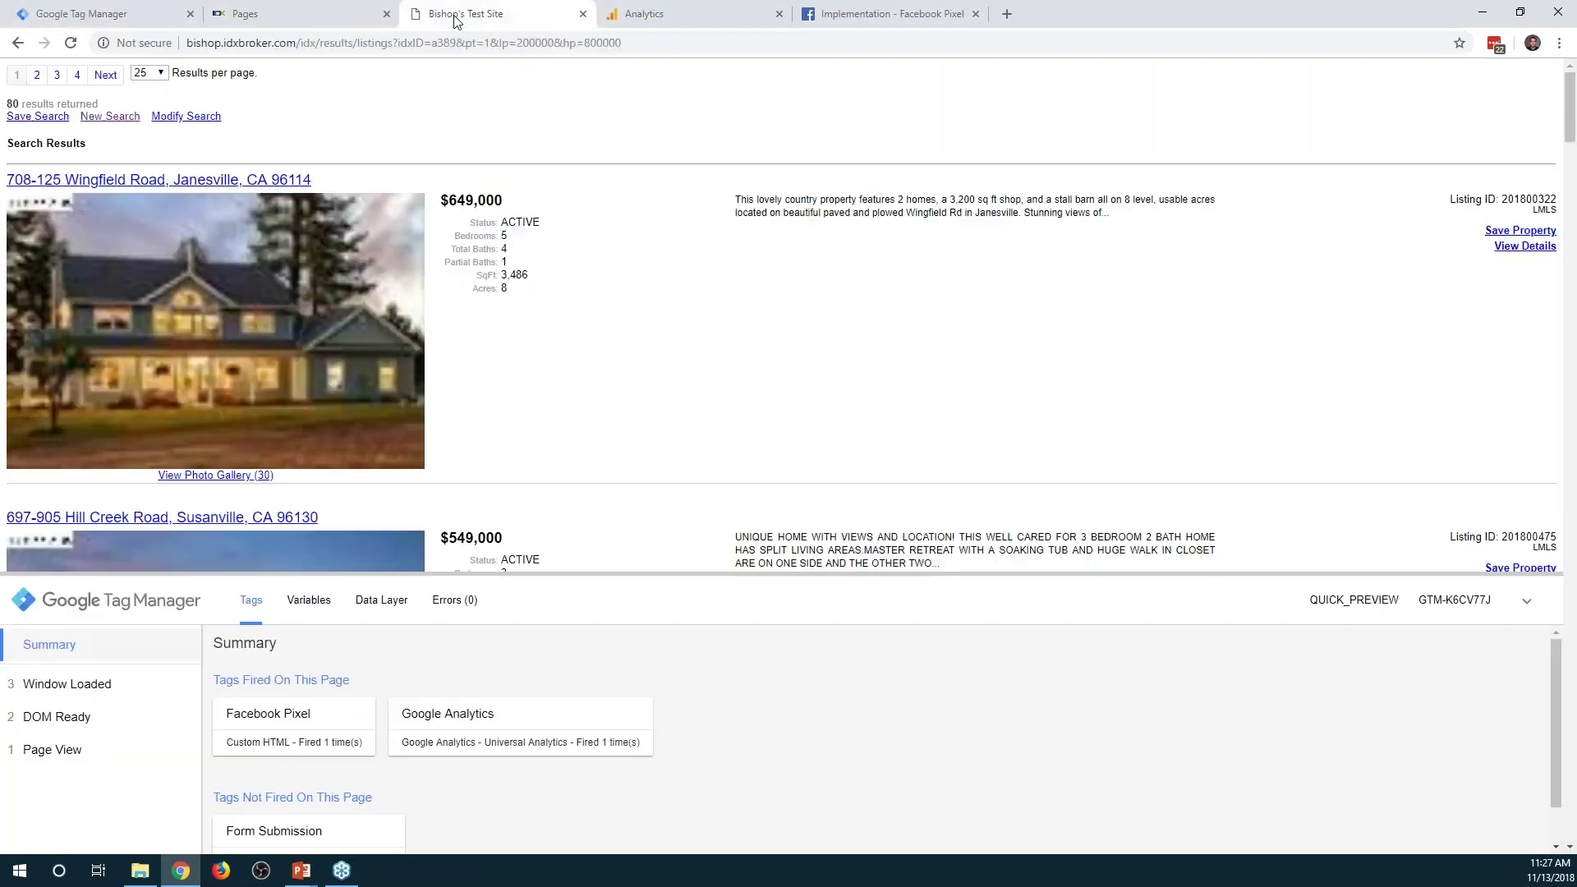
key("alt+Left")
left_click_drag(408, 42, 297, 45)
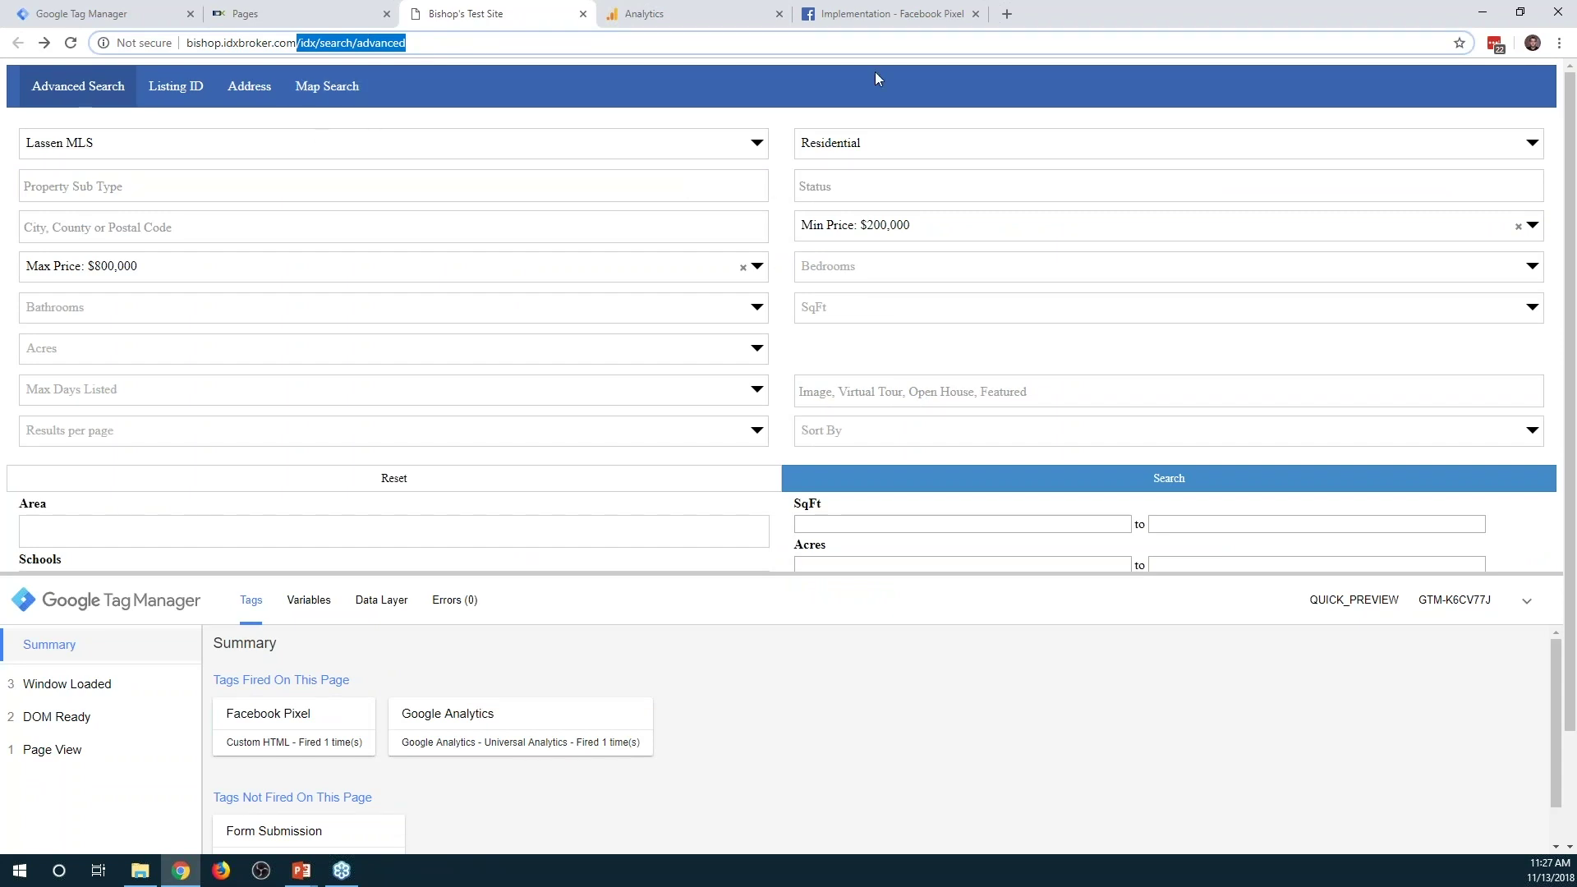
left_click(82, 14)
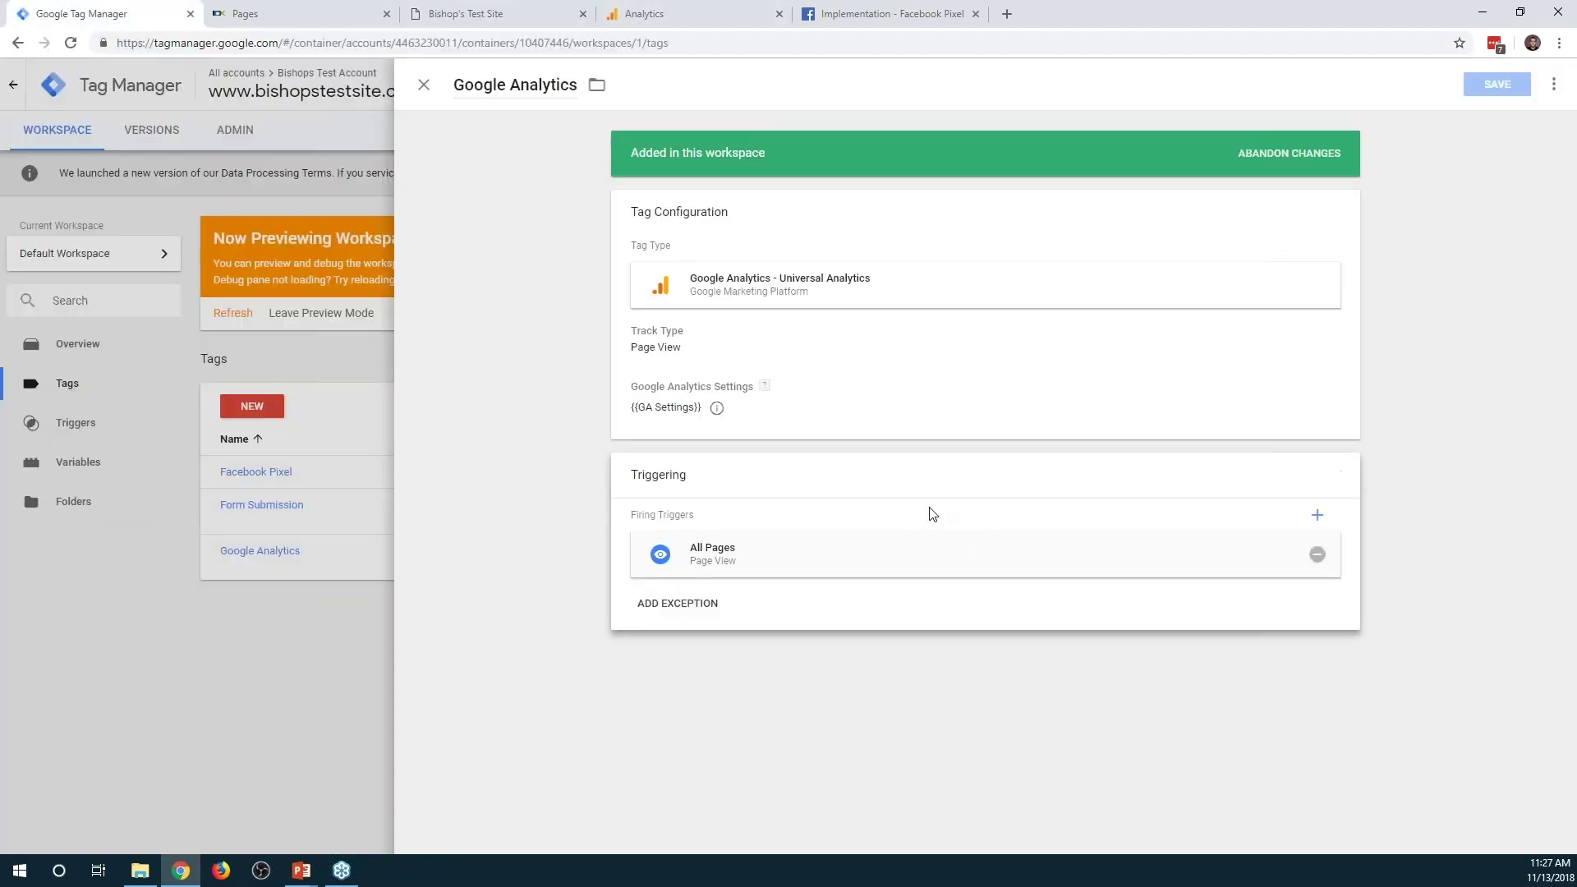
Add a new exception trigger named 'Advanced Search Page' and show its trigger types
left_click(704, 605)
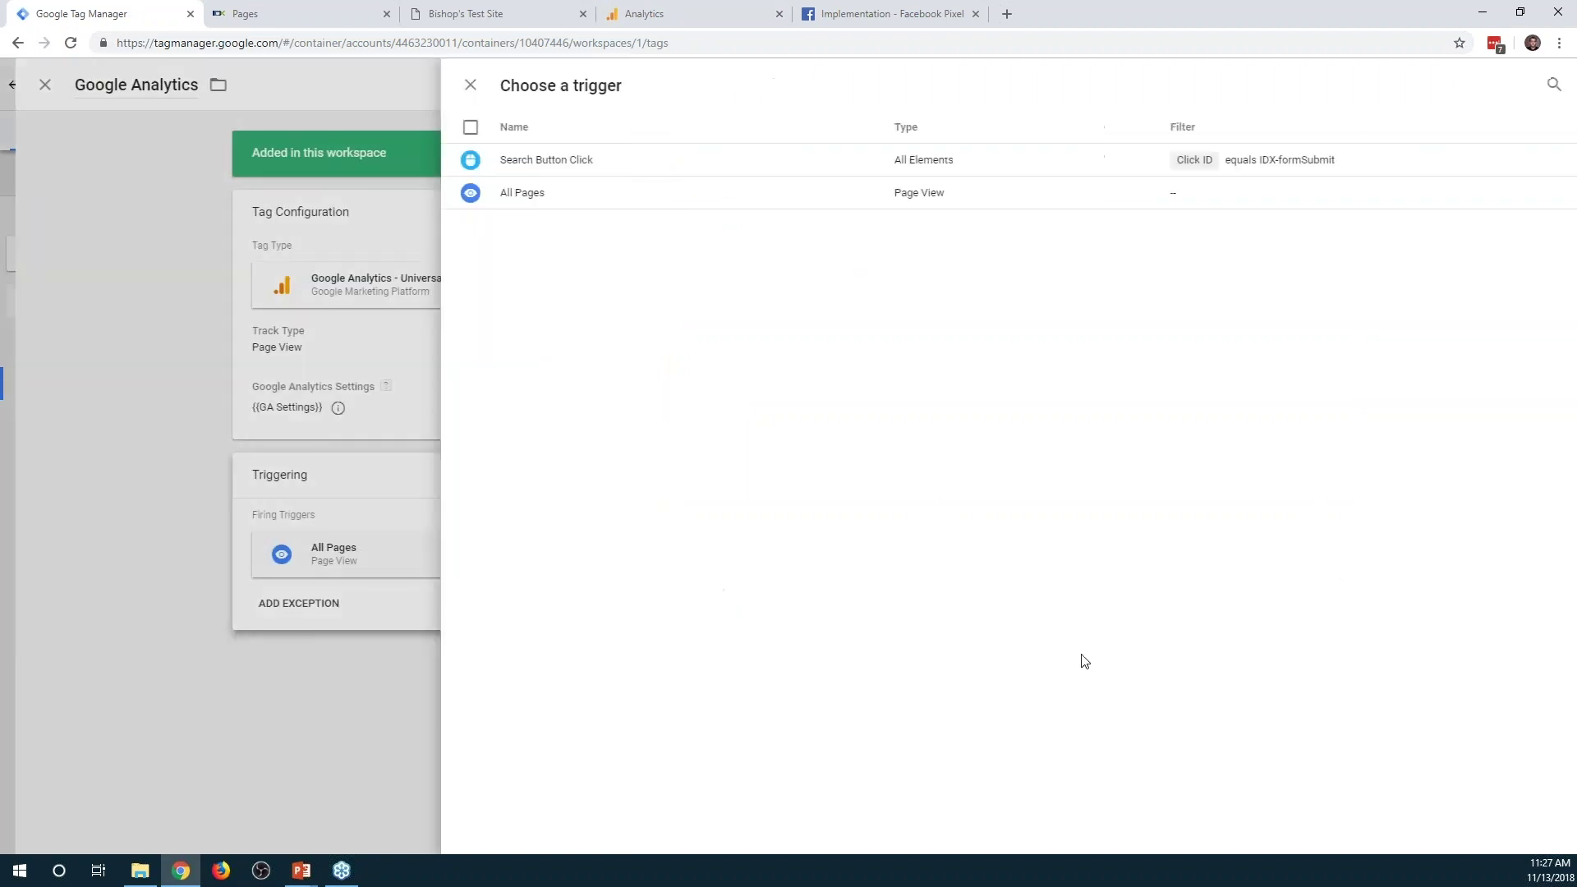
left_click(1553, 82)
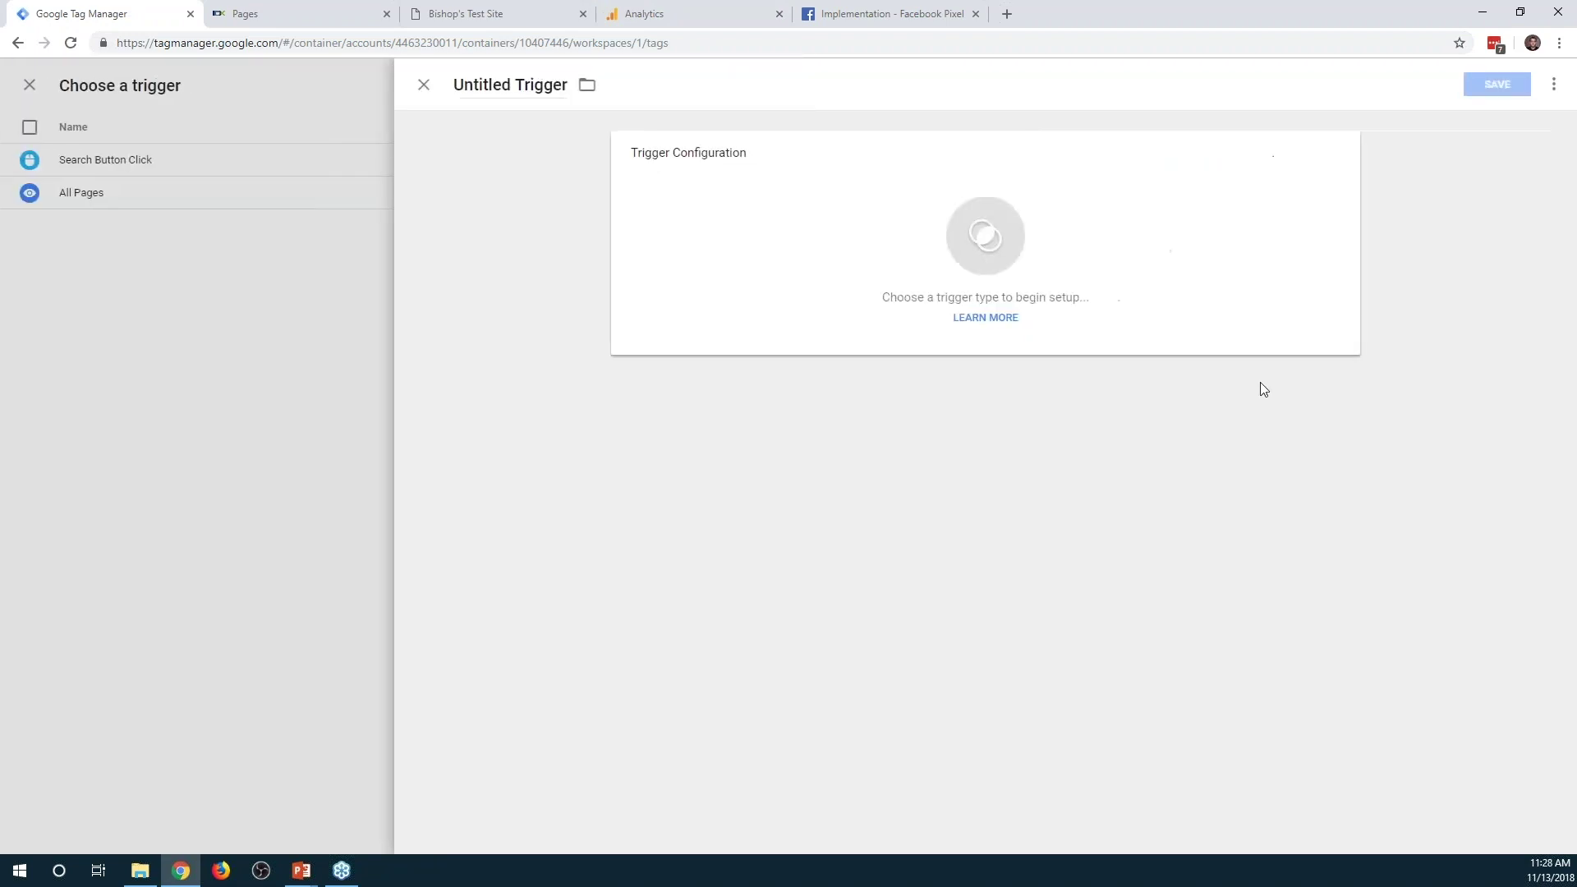
left_click(564, 85)
type("Advanced Se")
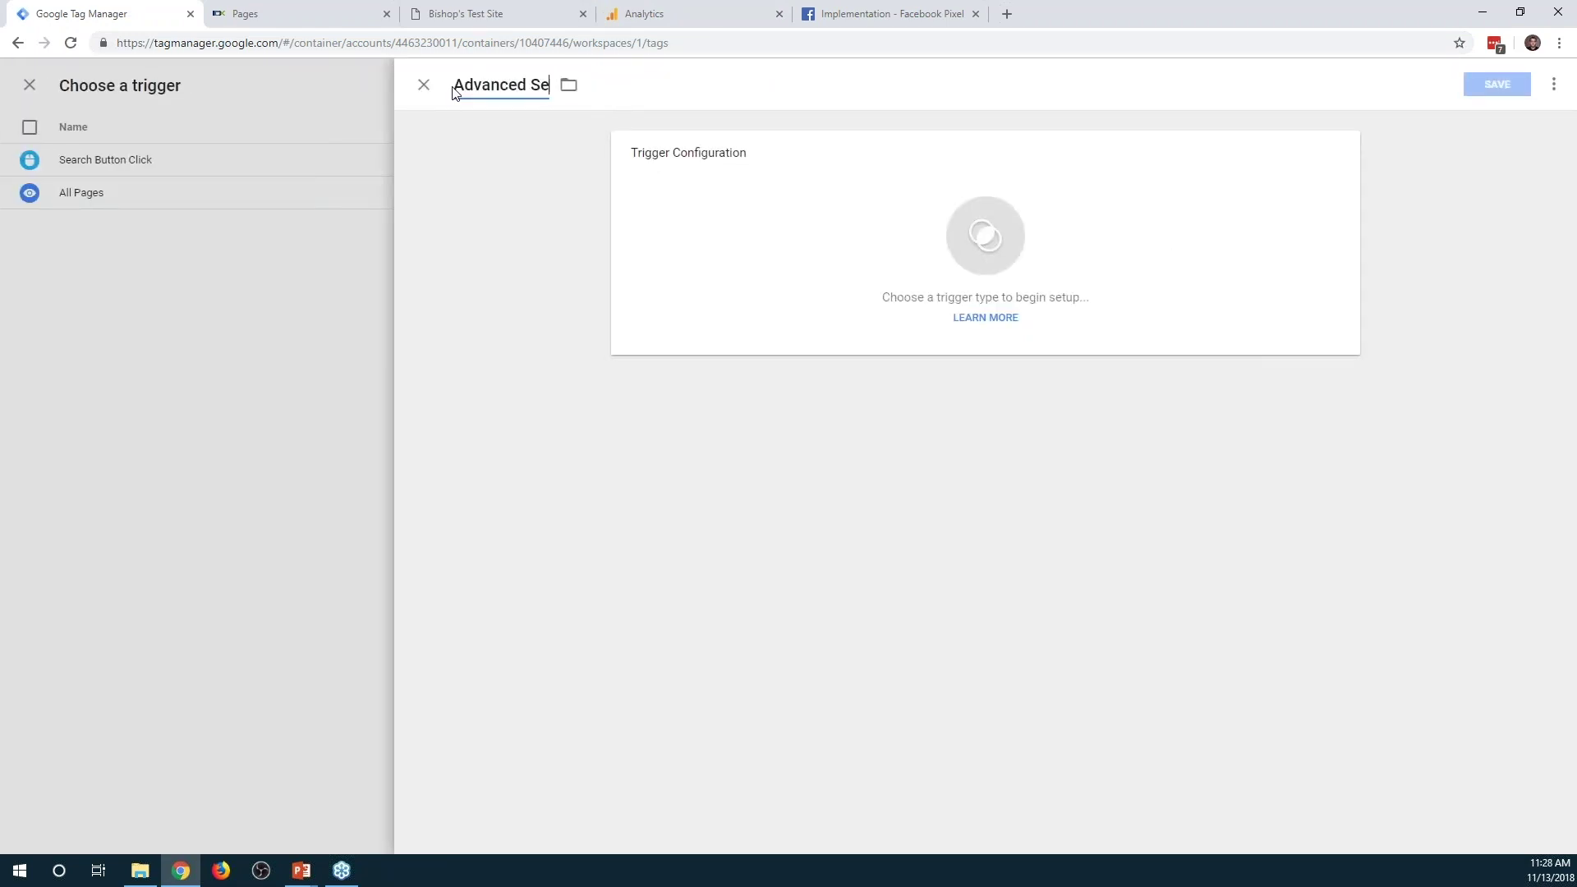
type("arch Page")
left_click(1337, 306)
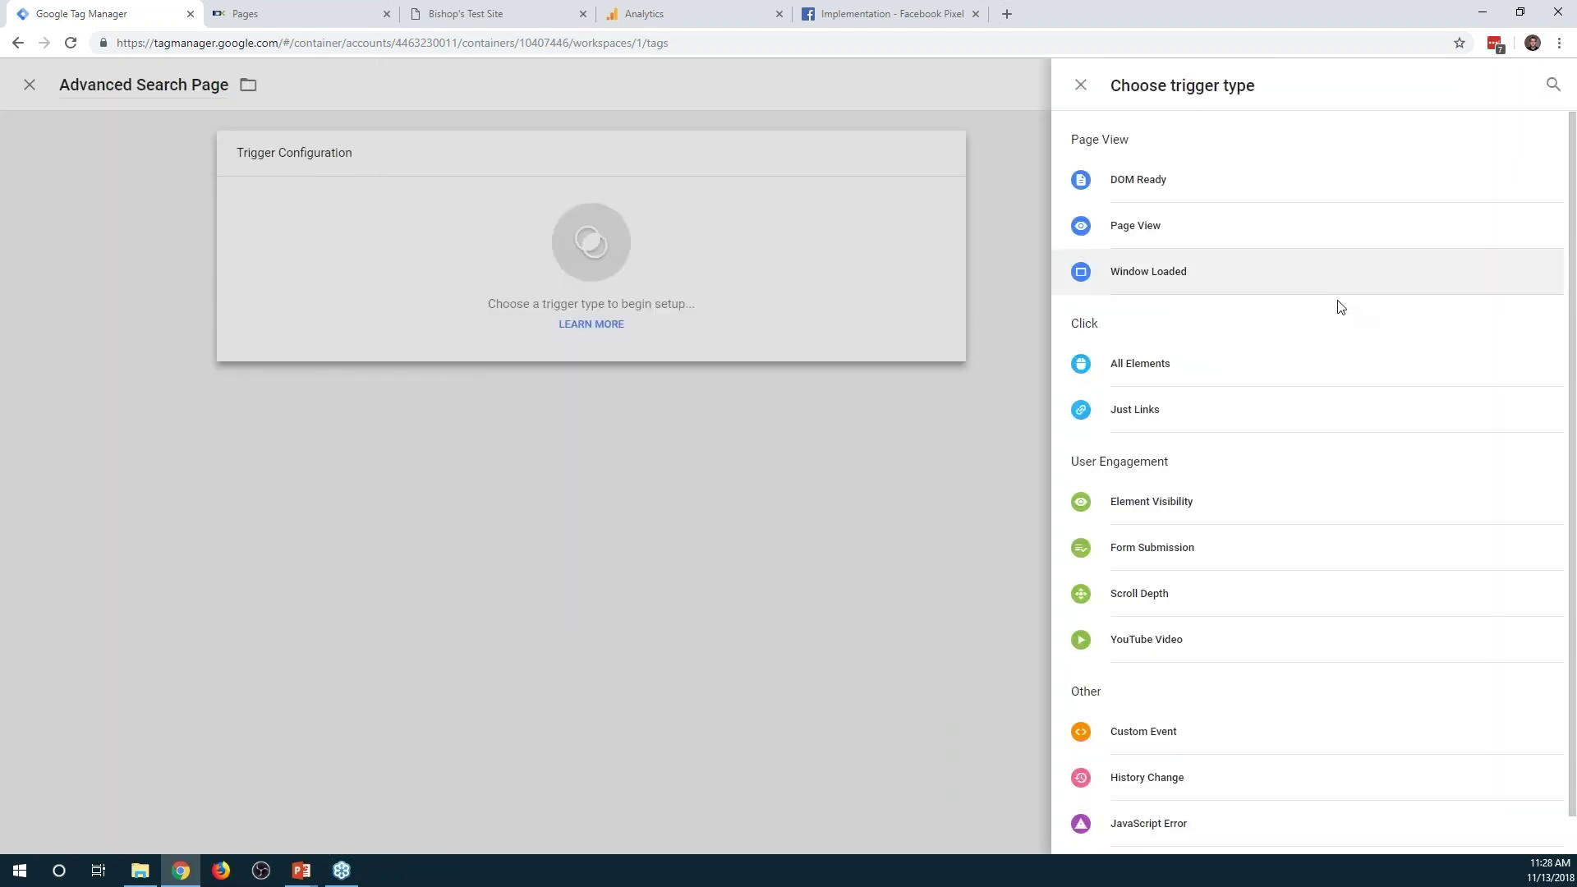
Make it a Page View trigger firing on some pages where Page Path equals /idx/search/advanced
left_click(1158, 228)
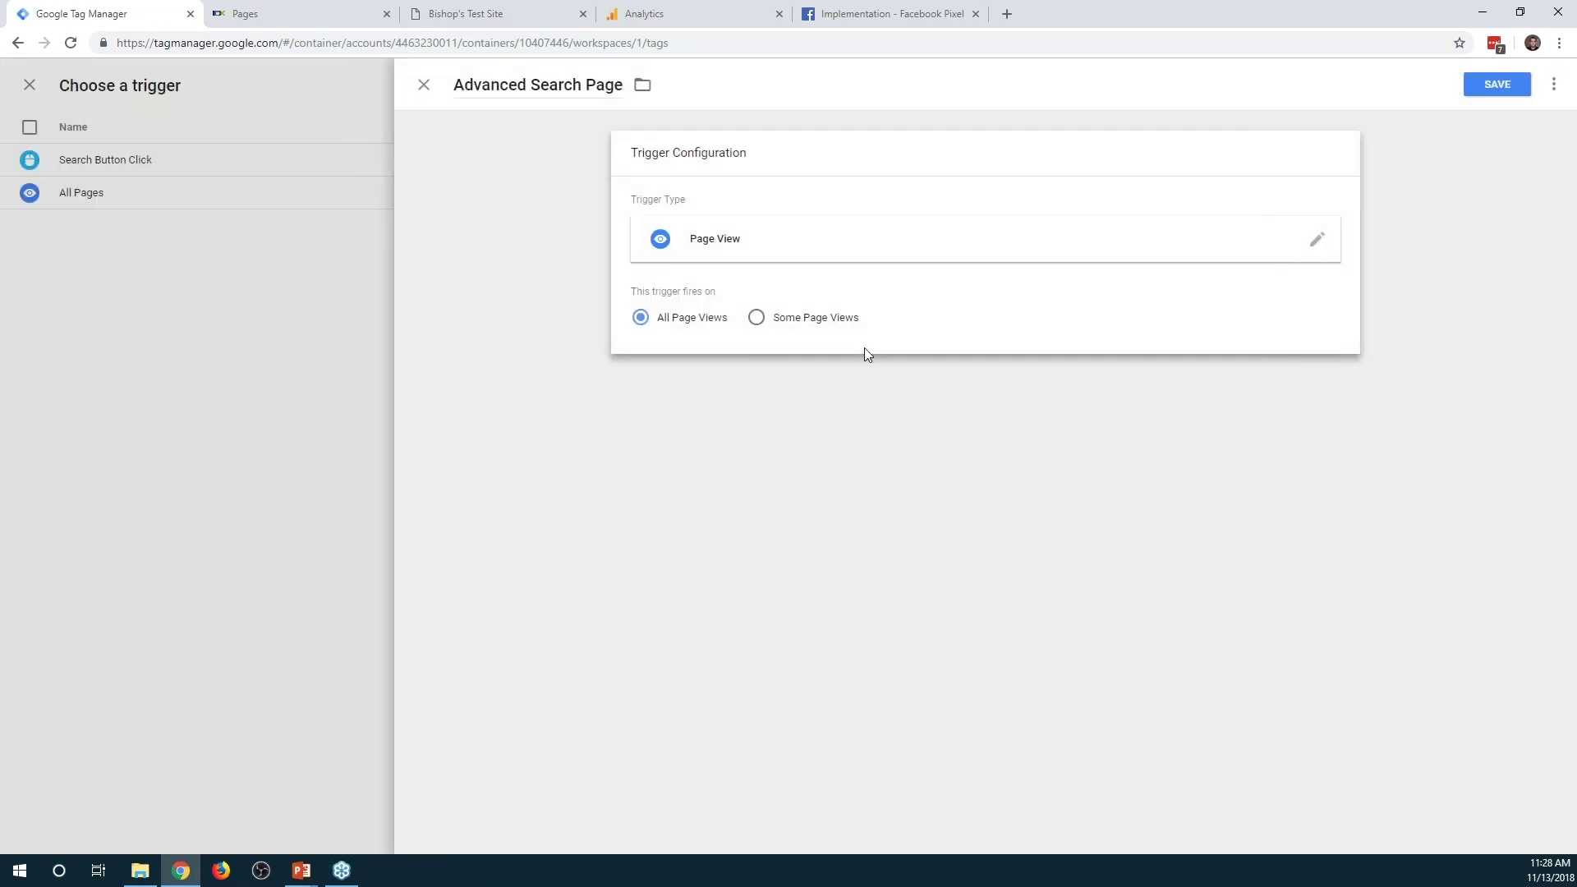
left_click(754, 319)
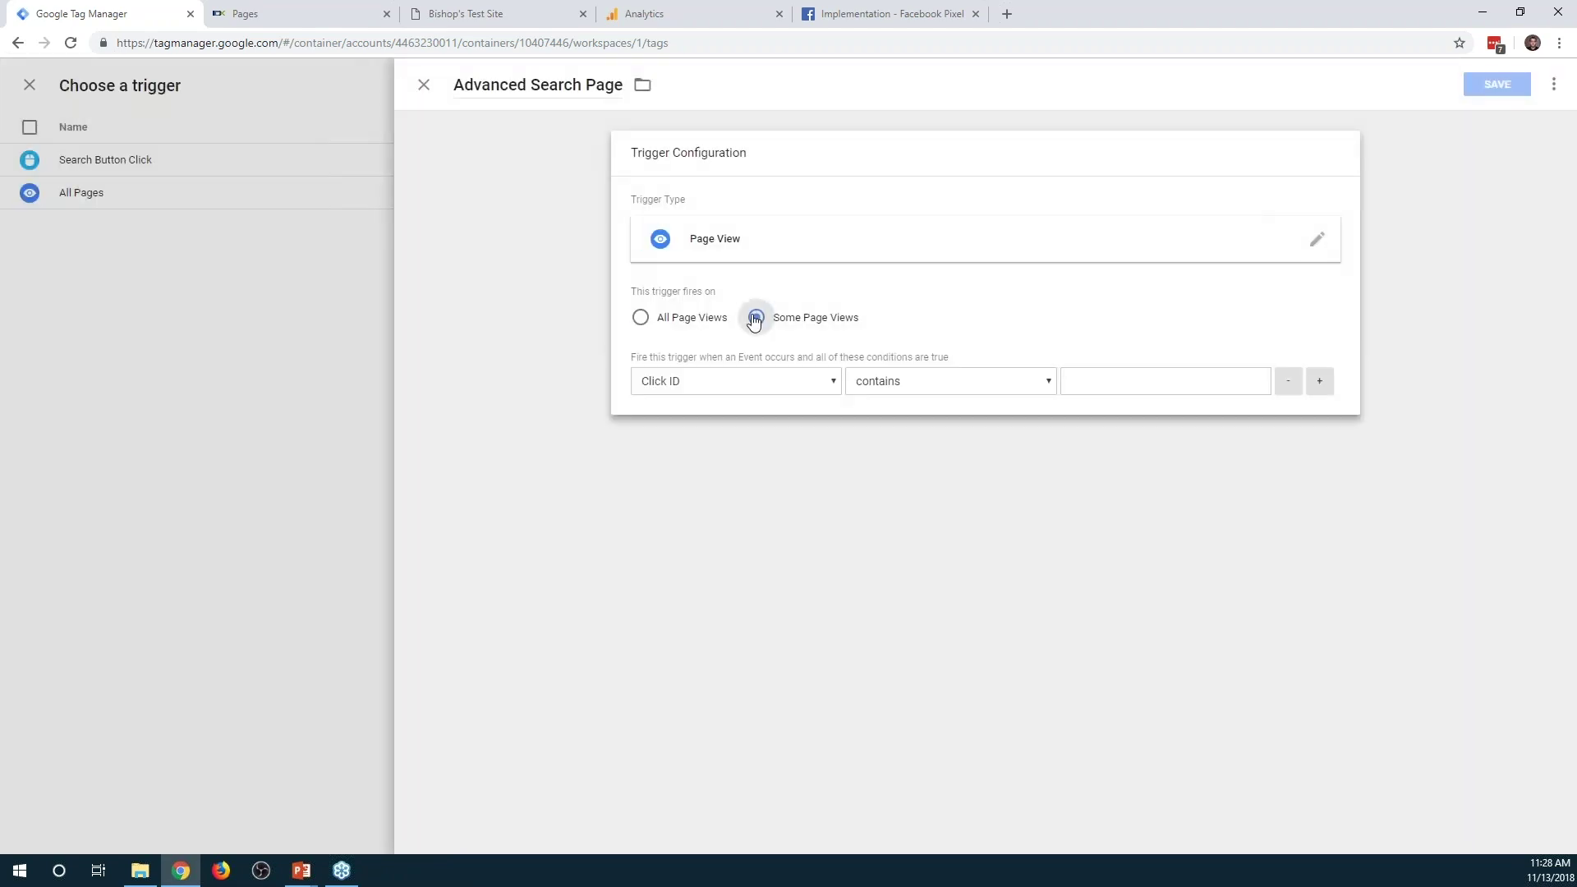
left_click(808, 386)
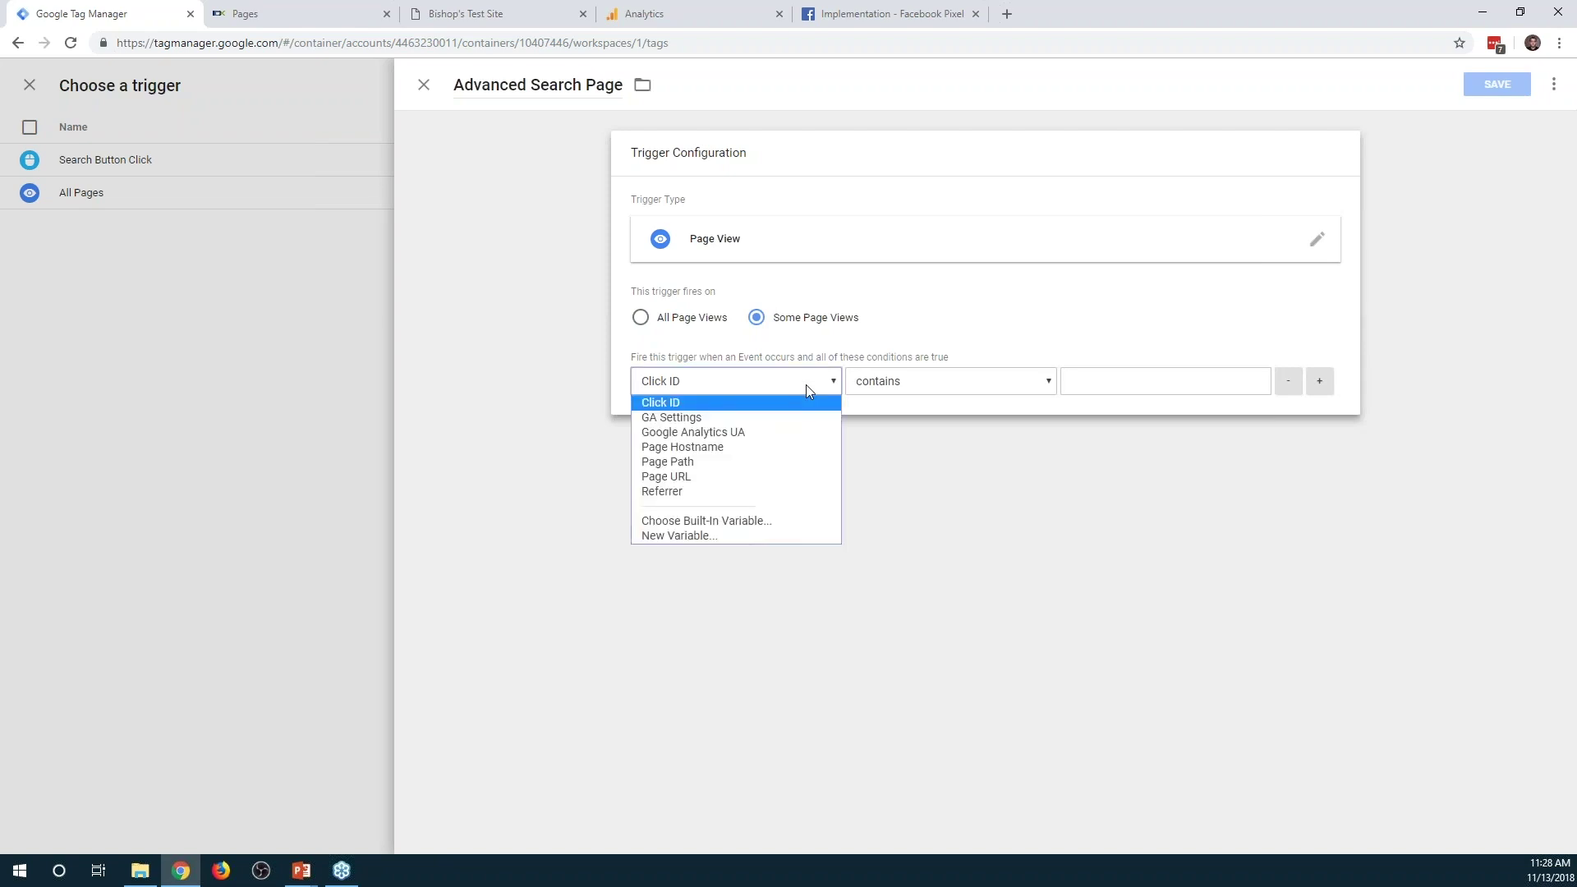
left_click(764, 463)
left_click(1088, 381)
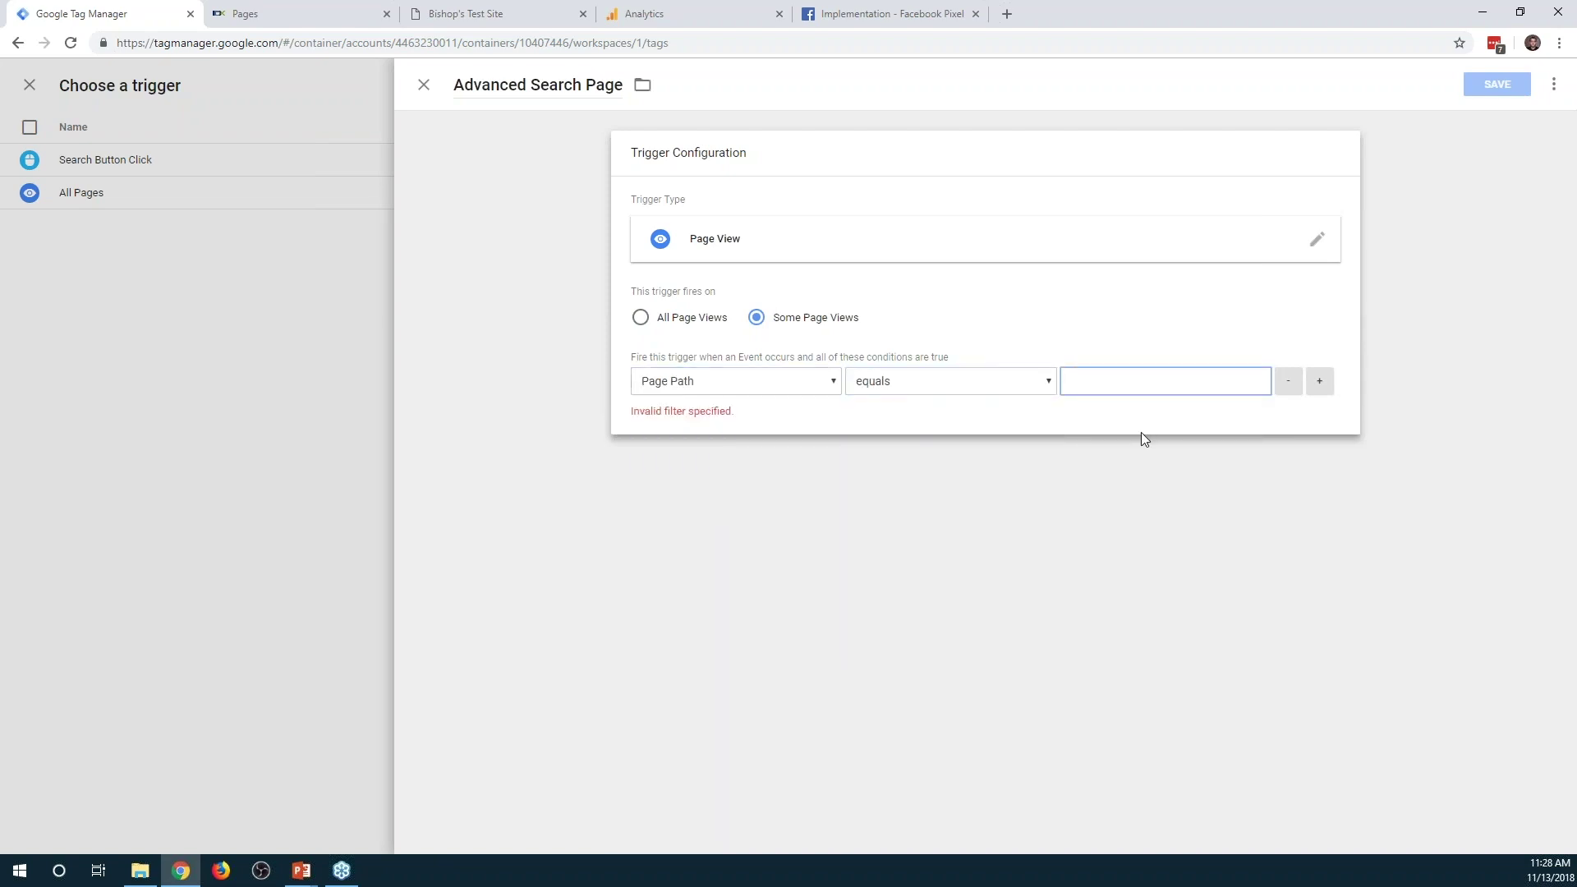
type("/idx/search/advanced")
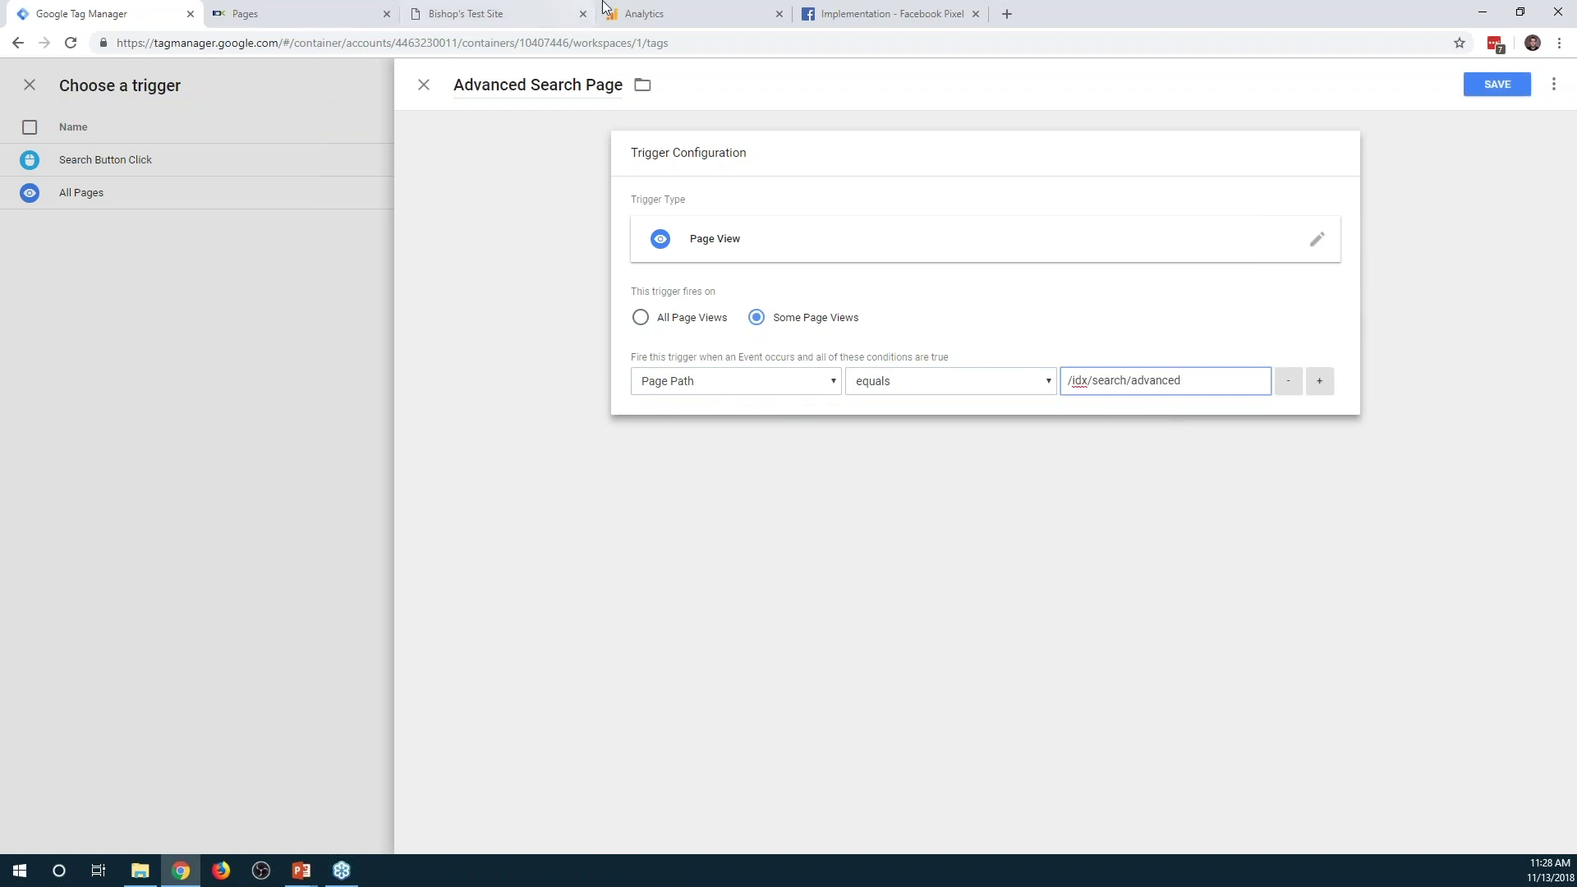
Confirm the Page Path value in the debug pane's Variables, then save the trigger as the exception
left_click(509, 13)
left_click(417, 727)
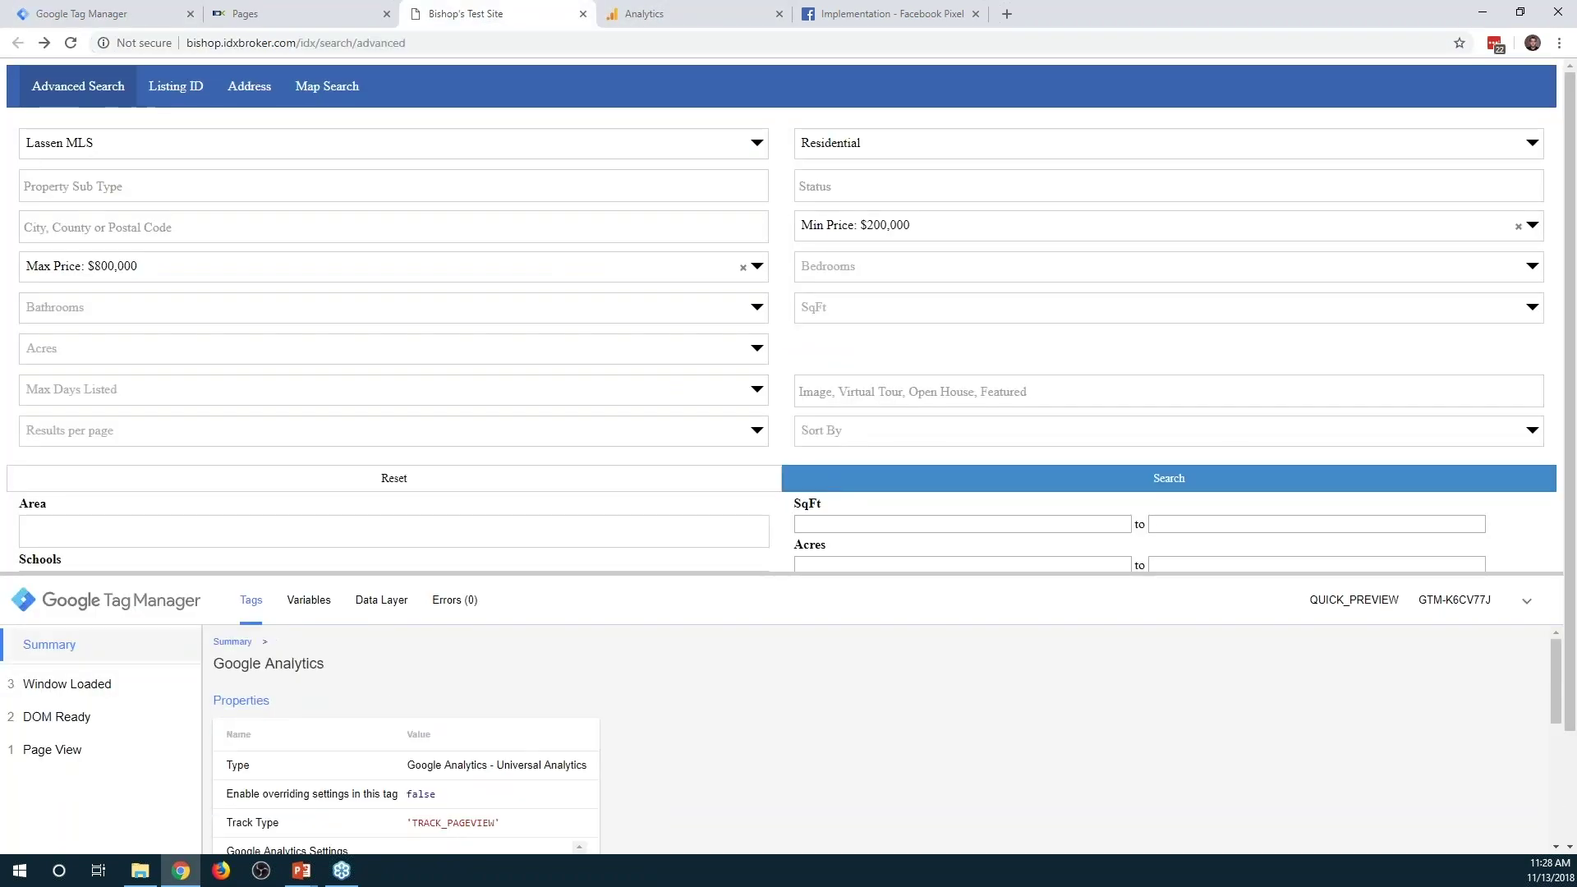
scroll(479, 697, "down", 2)
left_click(308, 600)
left_click(131, 684)
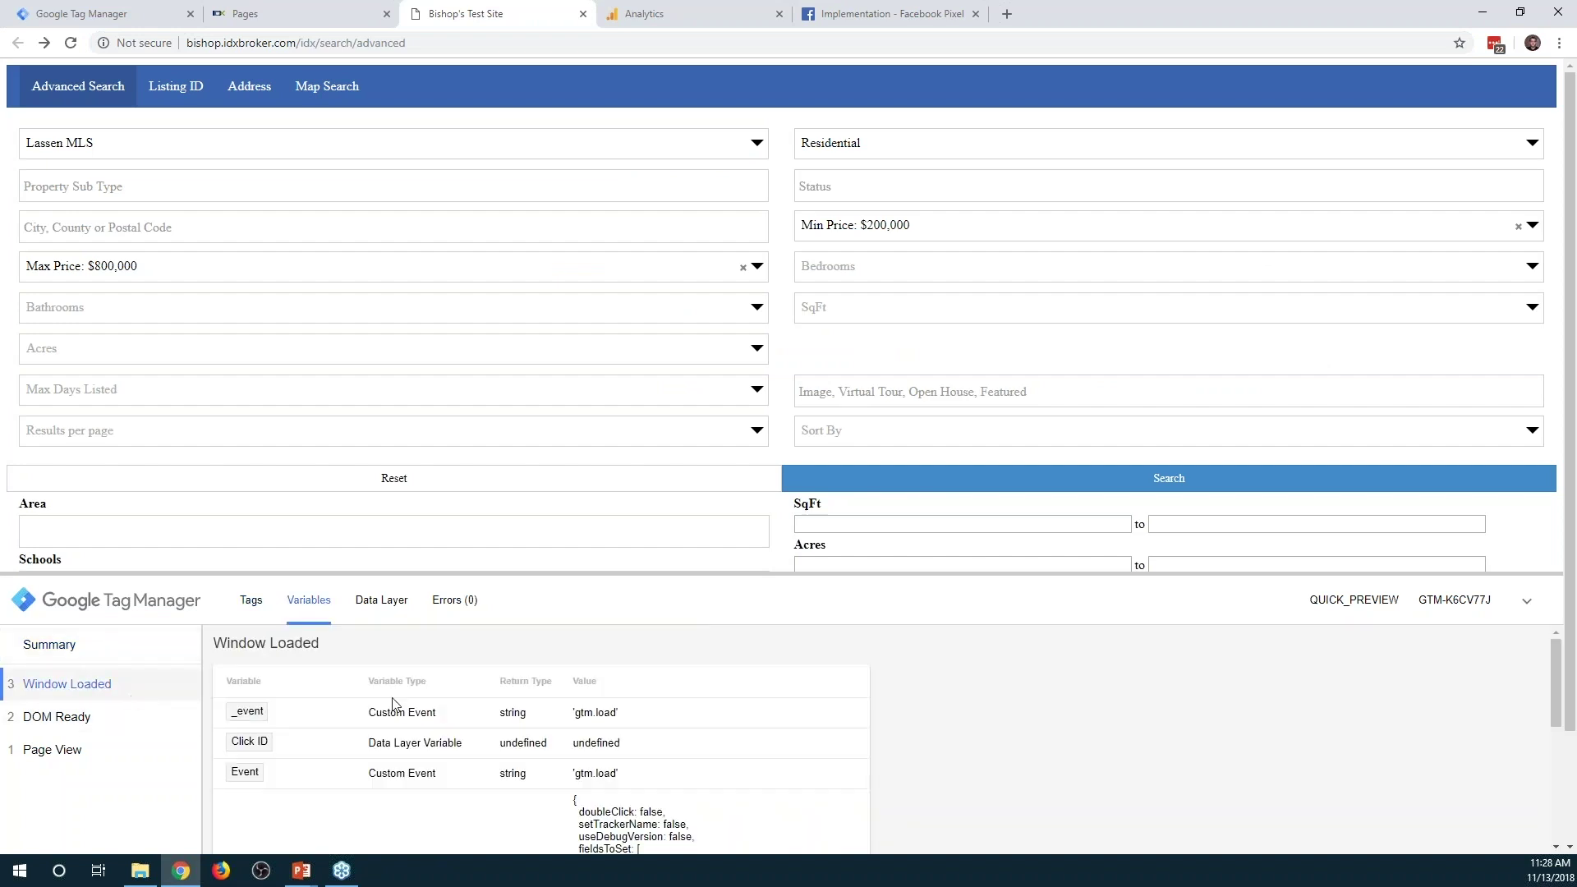
scroll(452, 692, "down", 5)
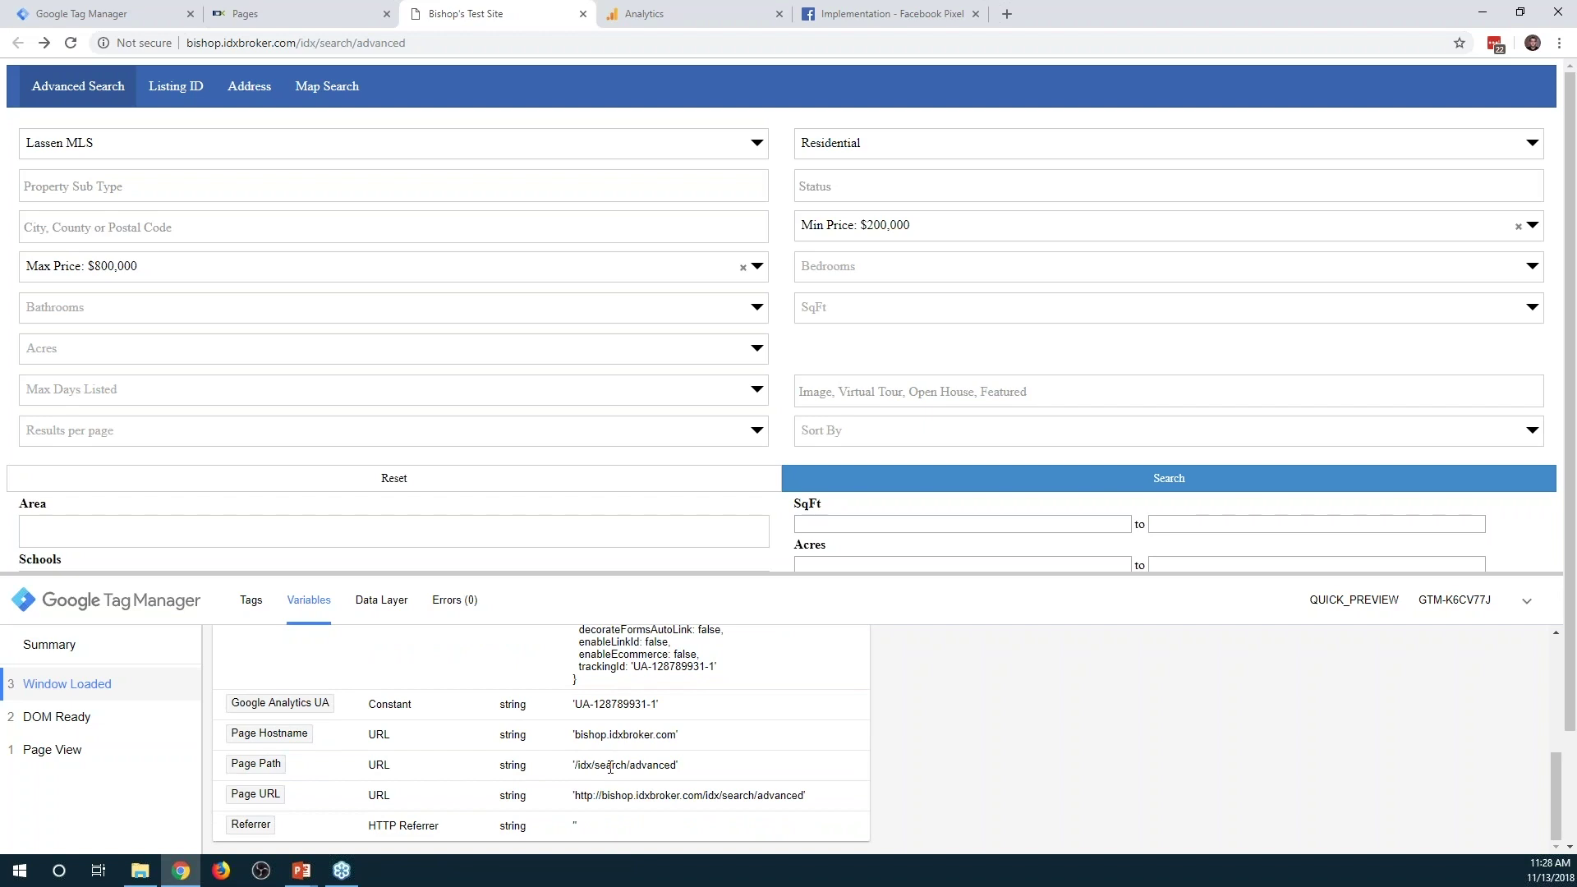
left_click(131, 17)
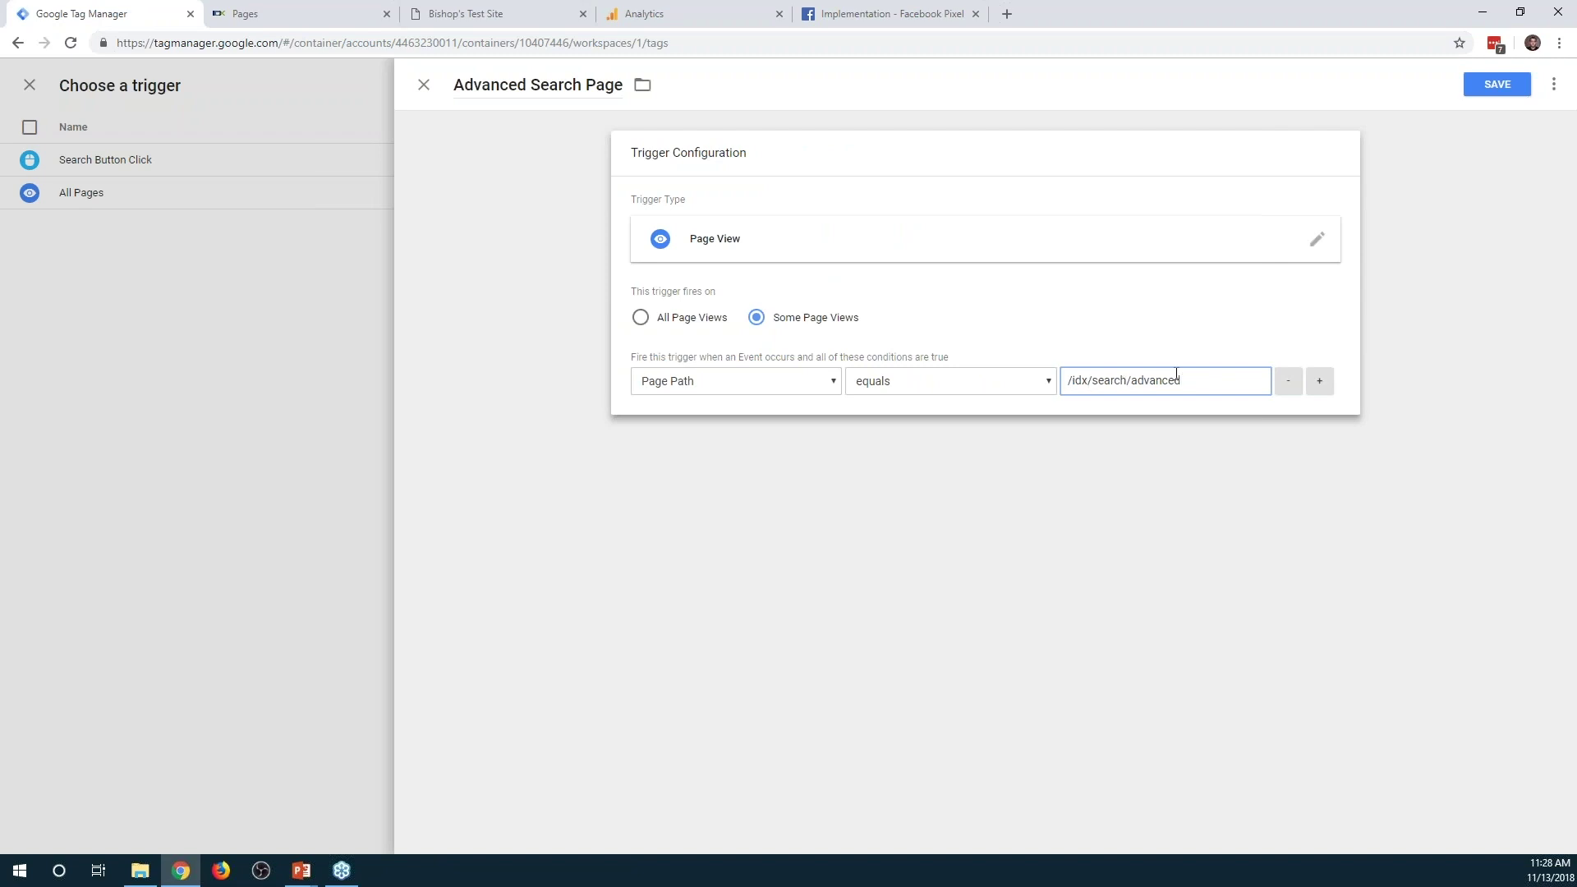
left_click(1496, 84)
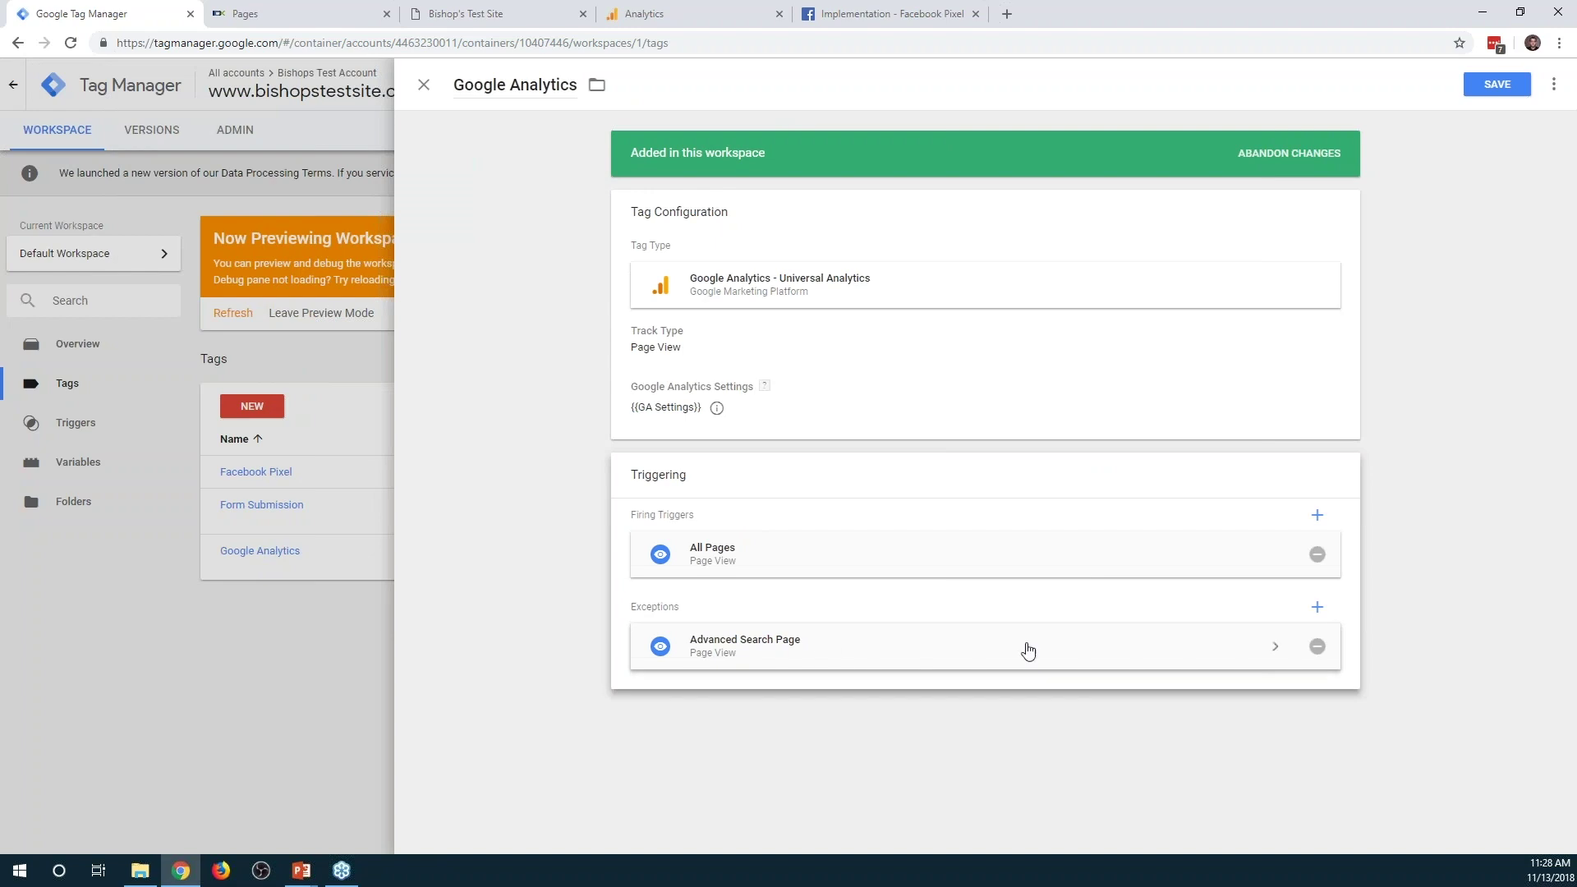
Save the Google Analytics tag, refresh the preview, and rerun the property search on the reloaded test site
left_click(1496, 85)
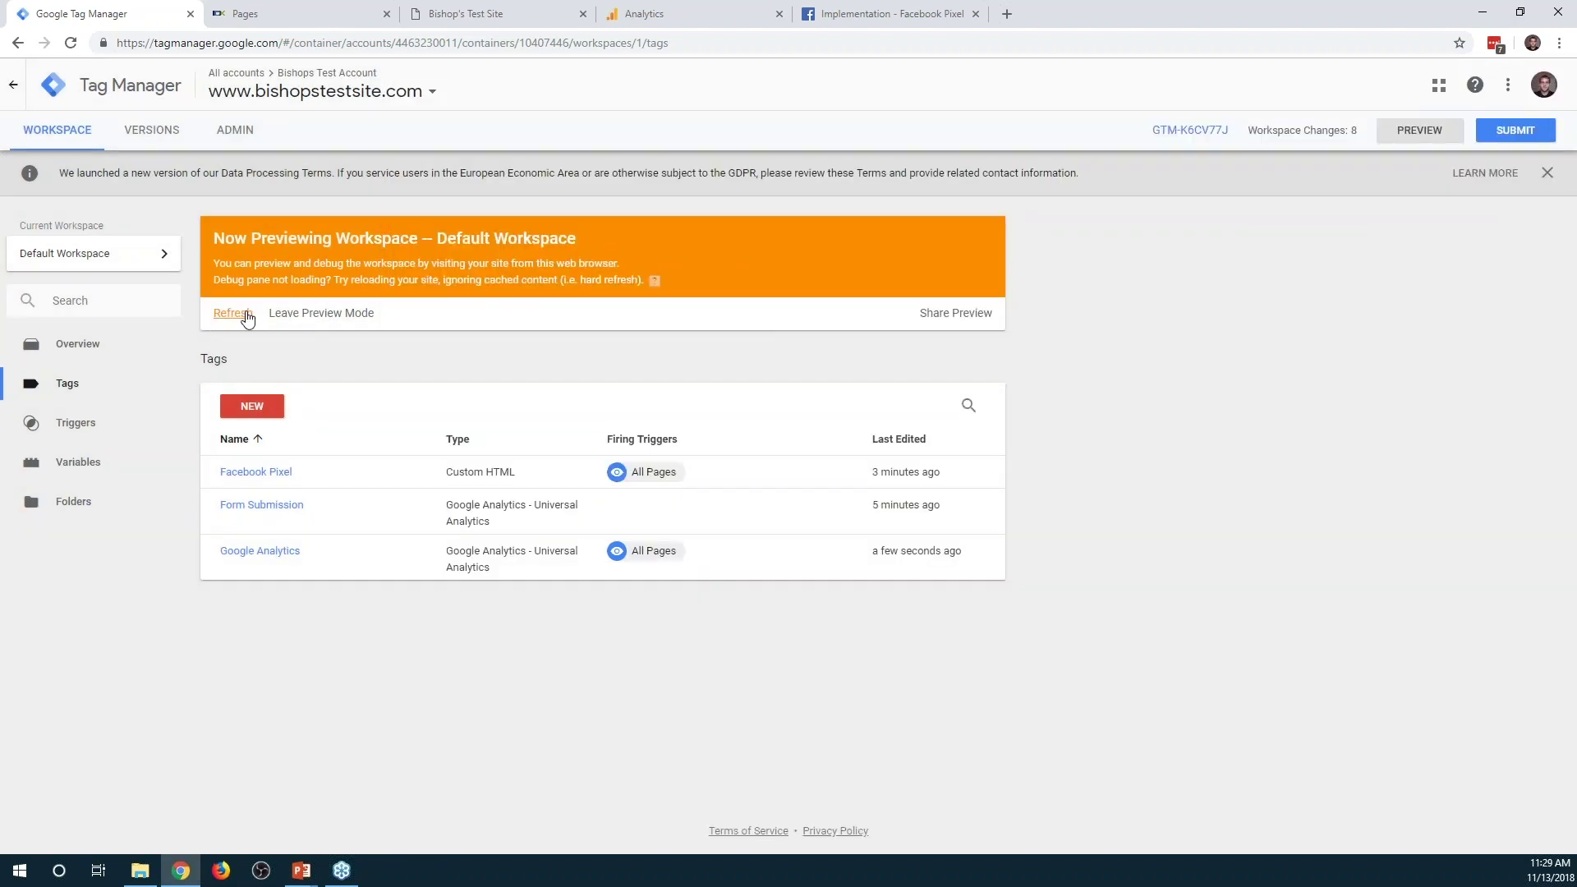
left_click(246, 314)
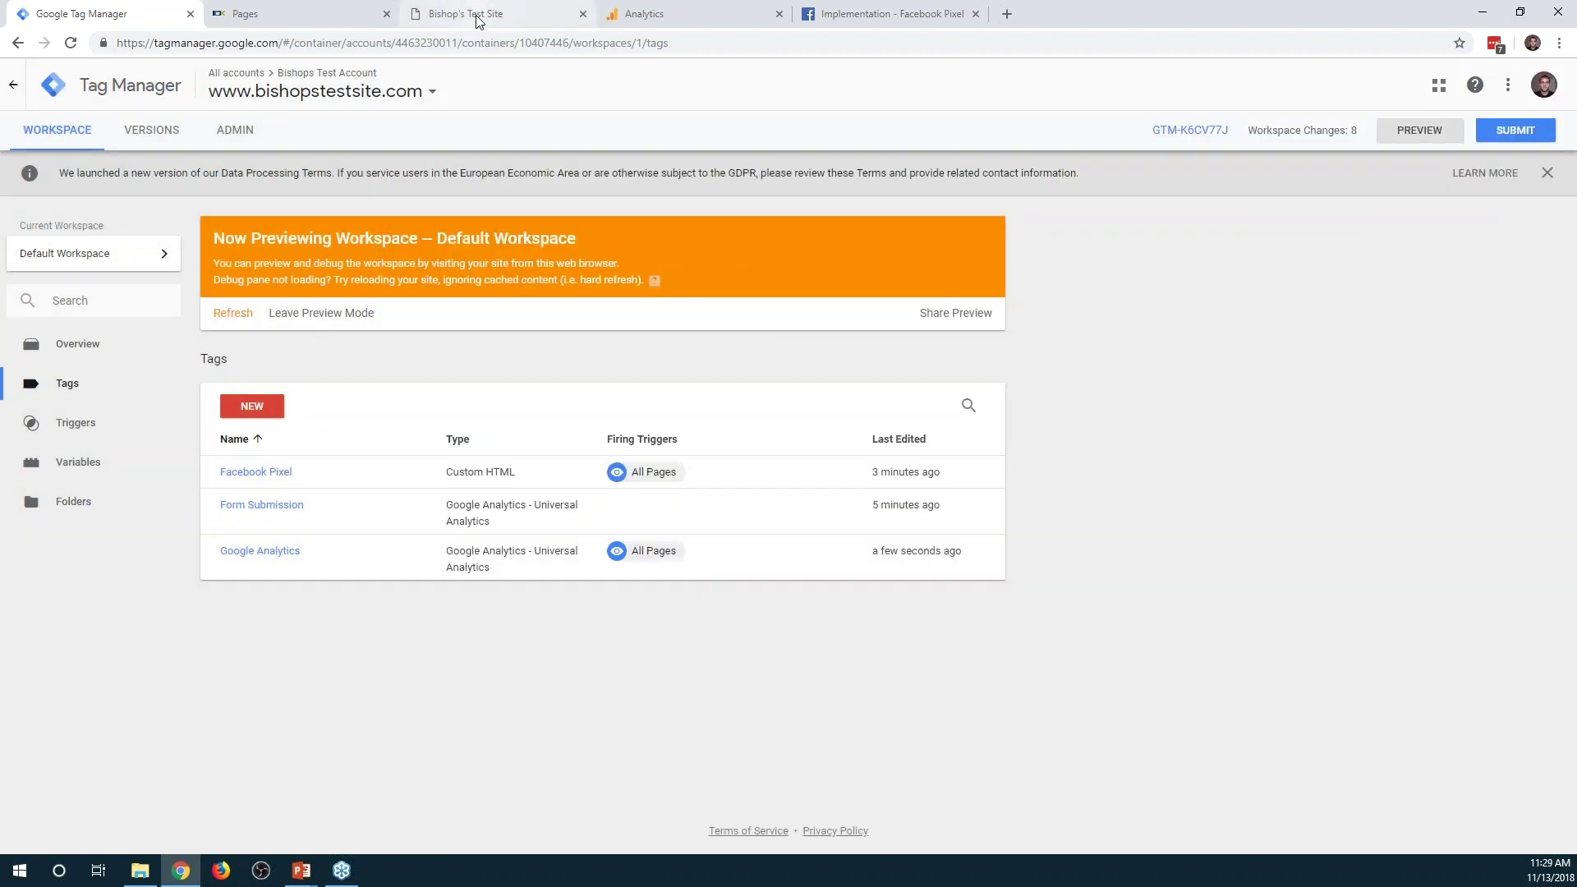
left_click(479, 15)
left_click(246, 606)
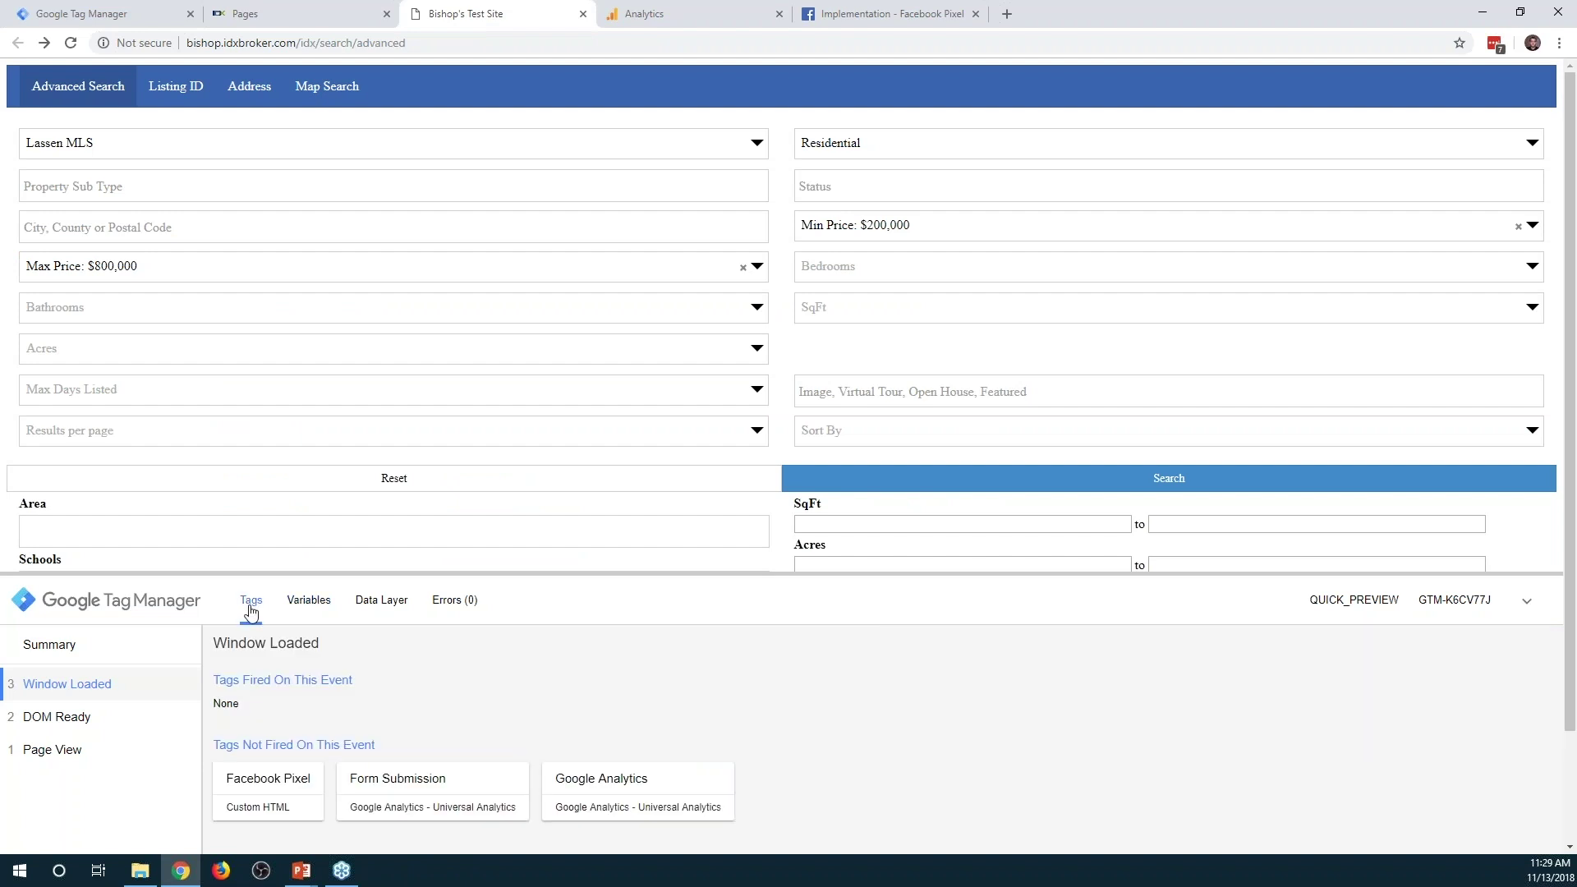
left_click(69, 44)
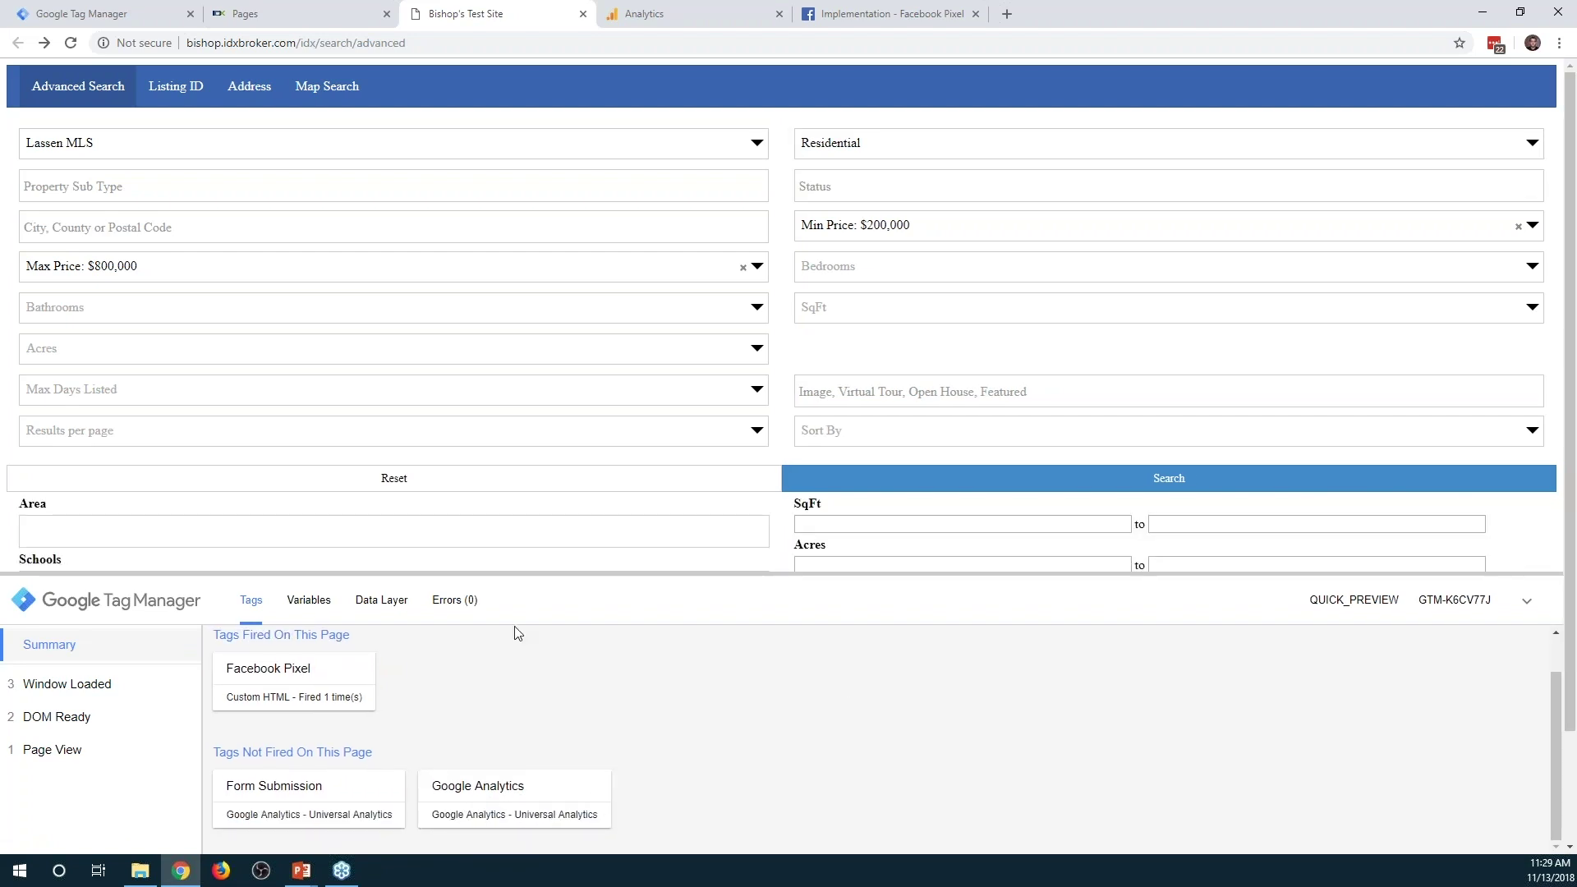
left_click(1061, 489)
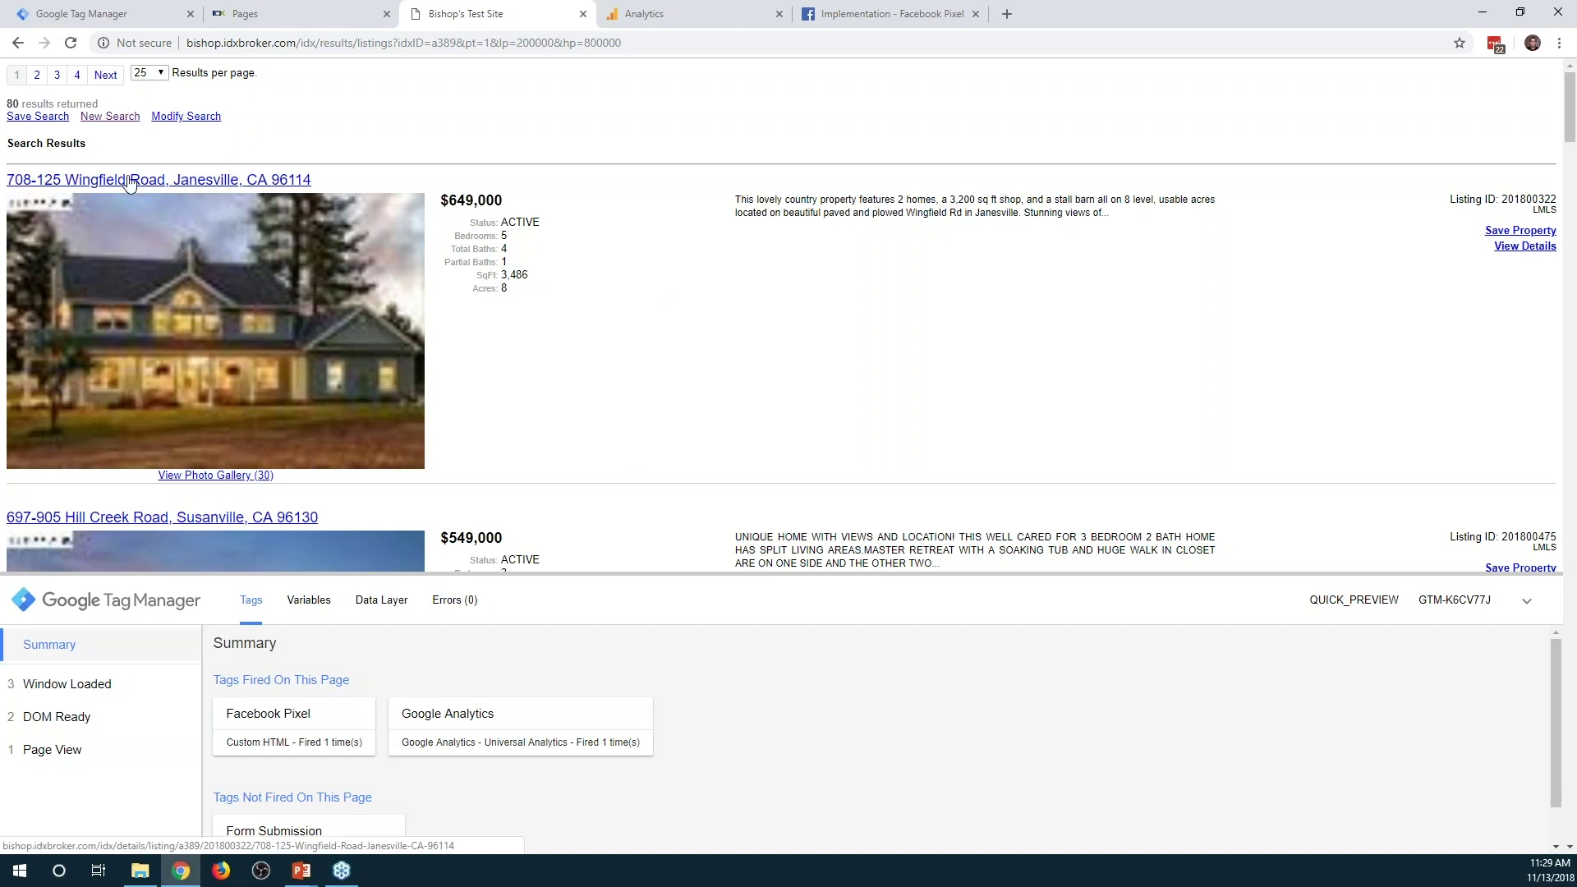
left_click(161, 182)
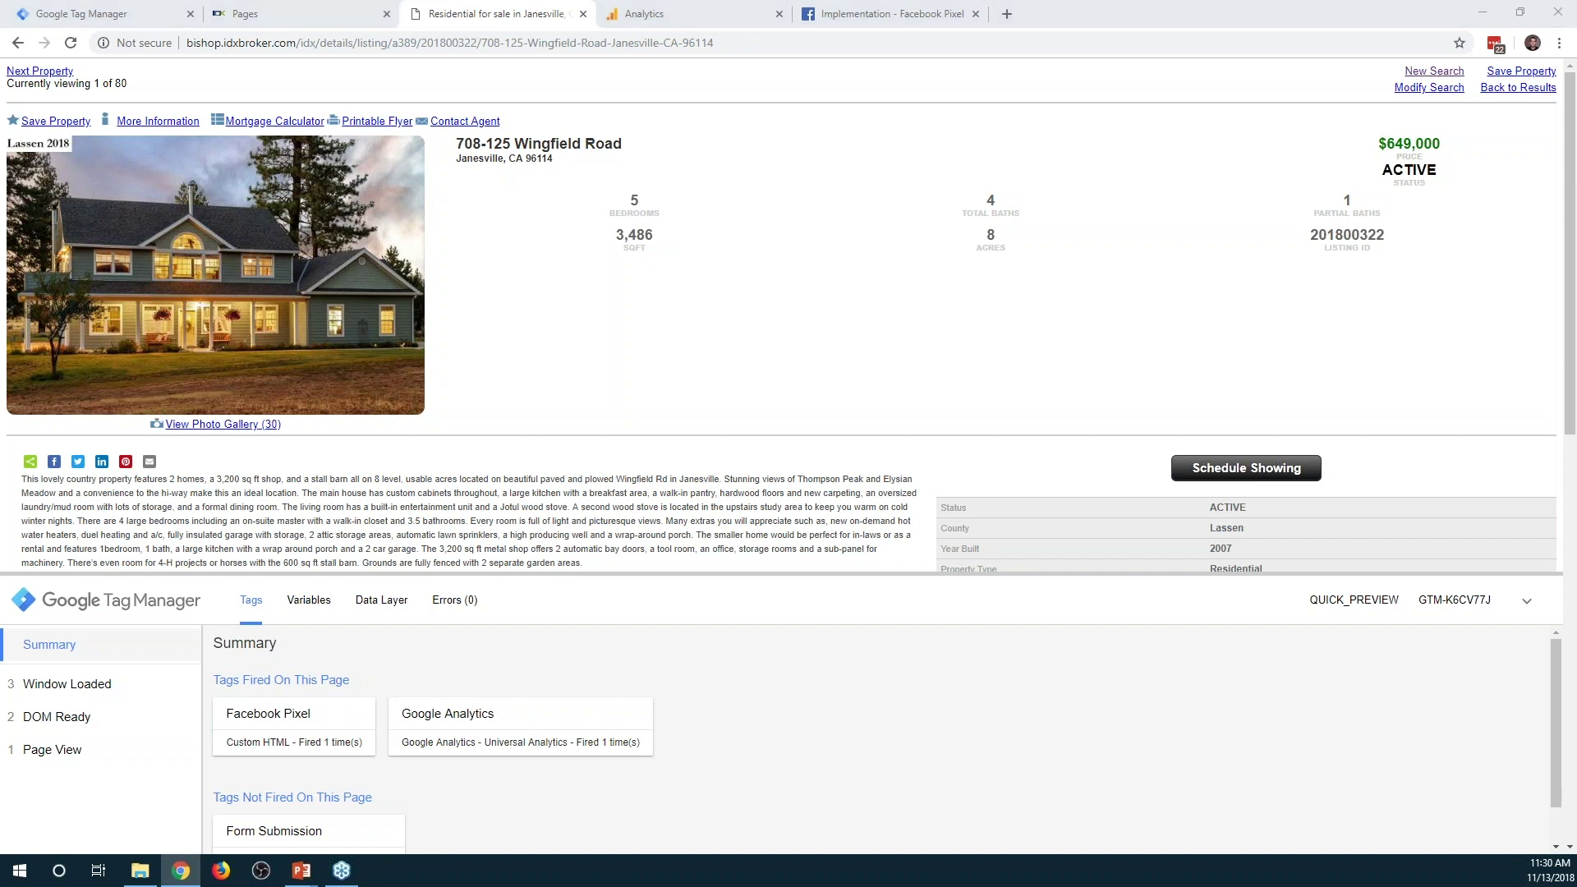
left_click(72, 14)
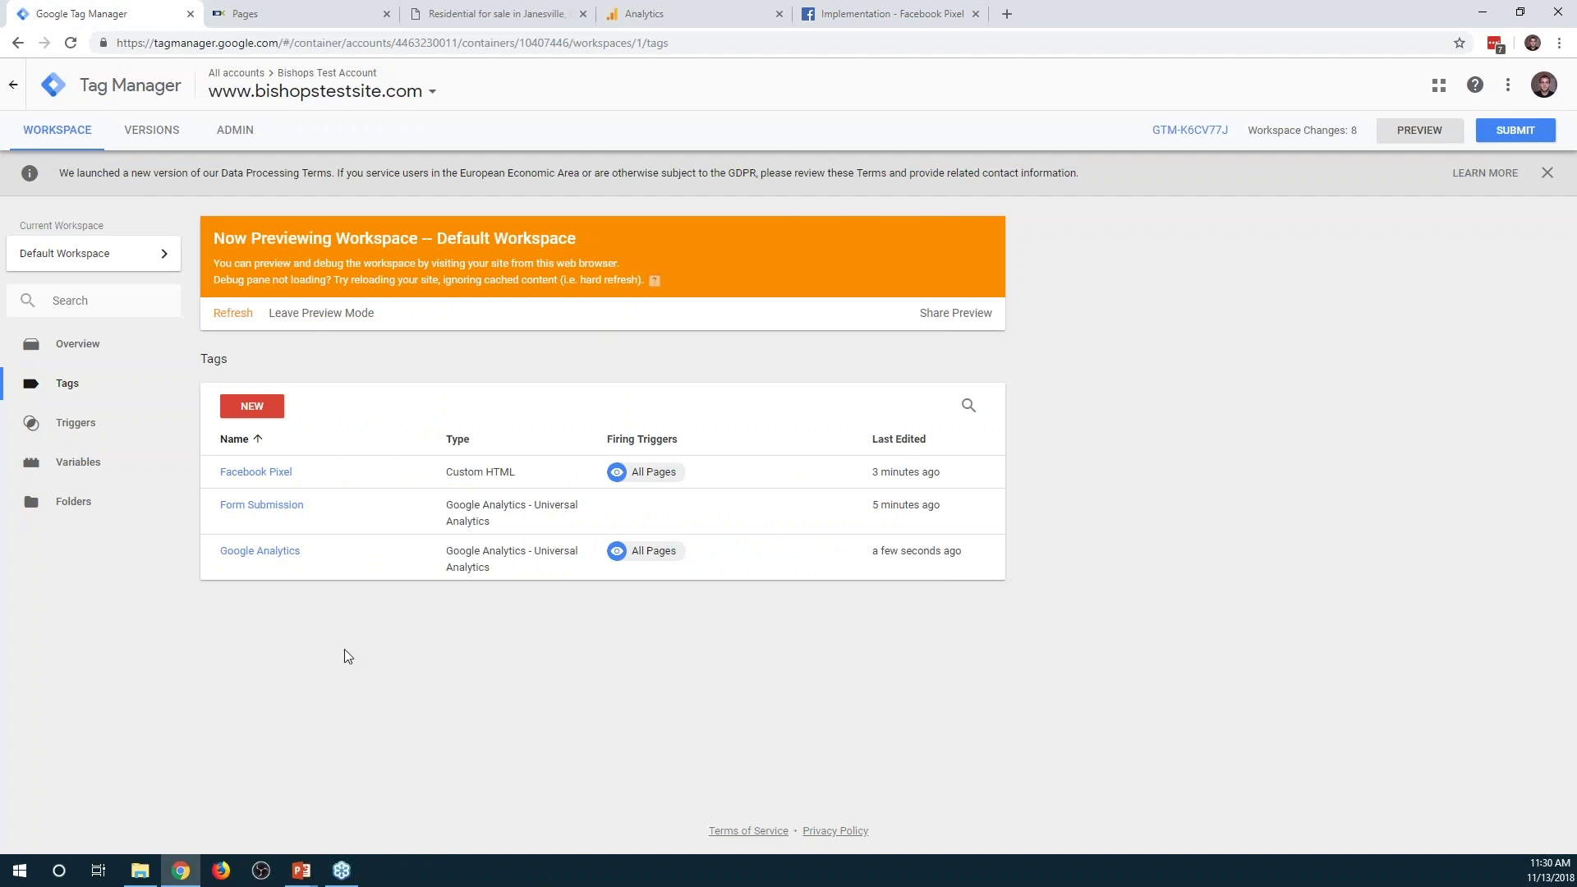
Remove the Advanced Search Page exception from the Google Analytics tag, save it, and switch to Analytics
left_click(283, 557)
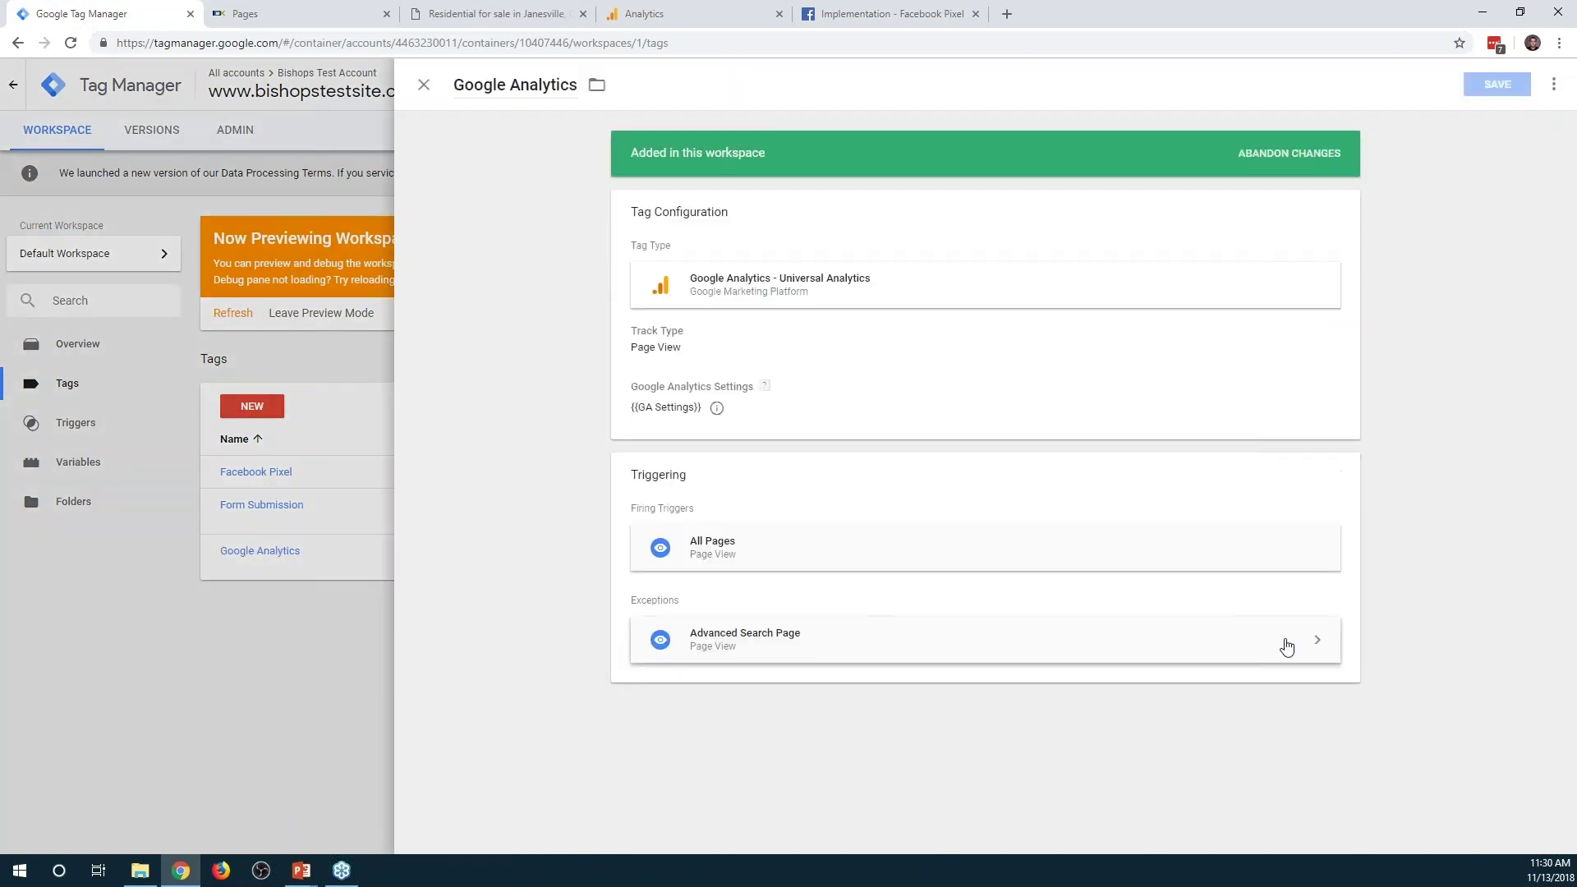
left_click(1286, 648)
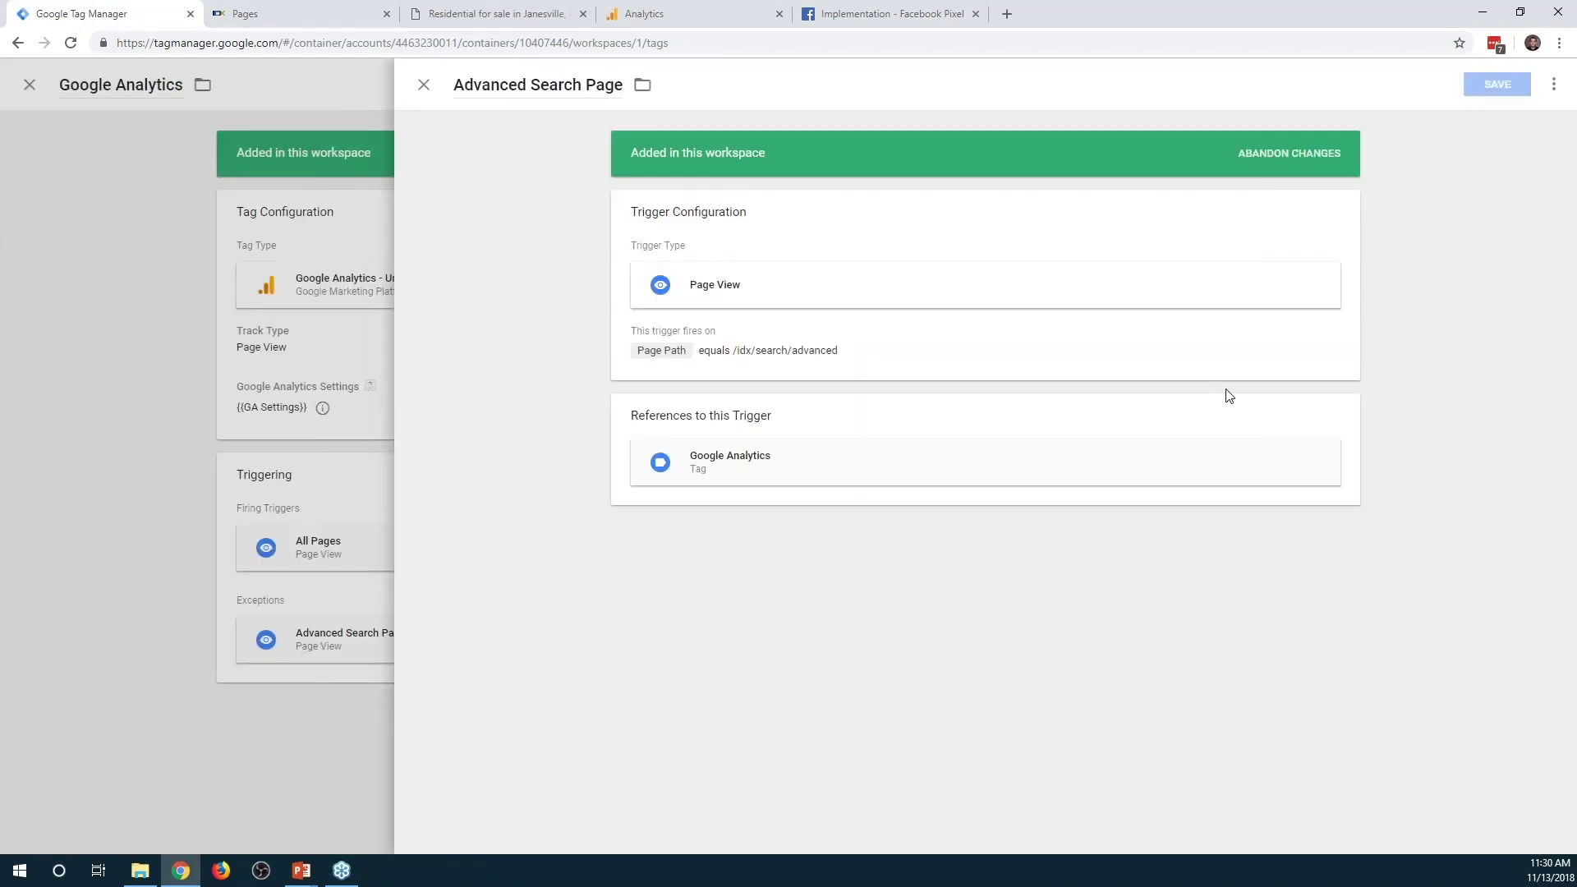
key("Escape")
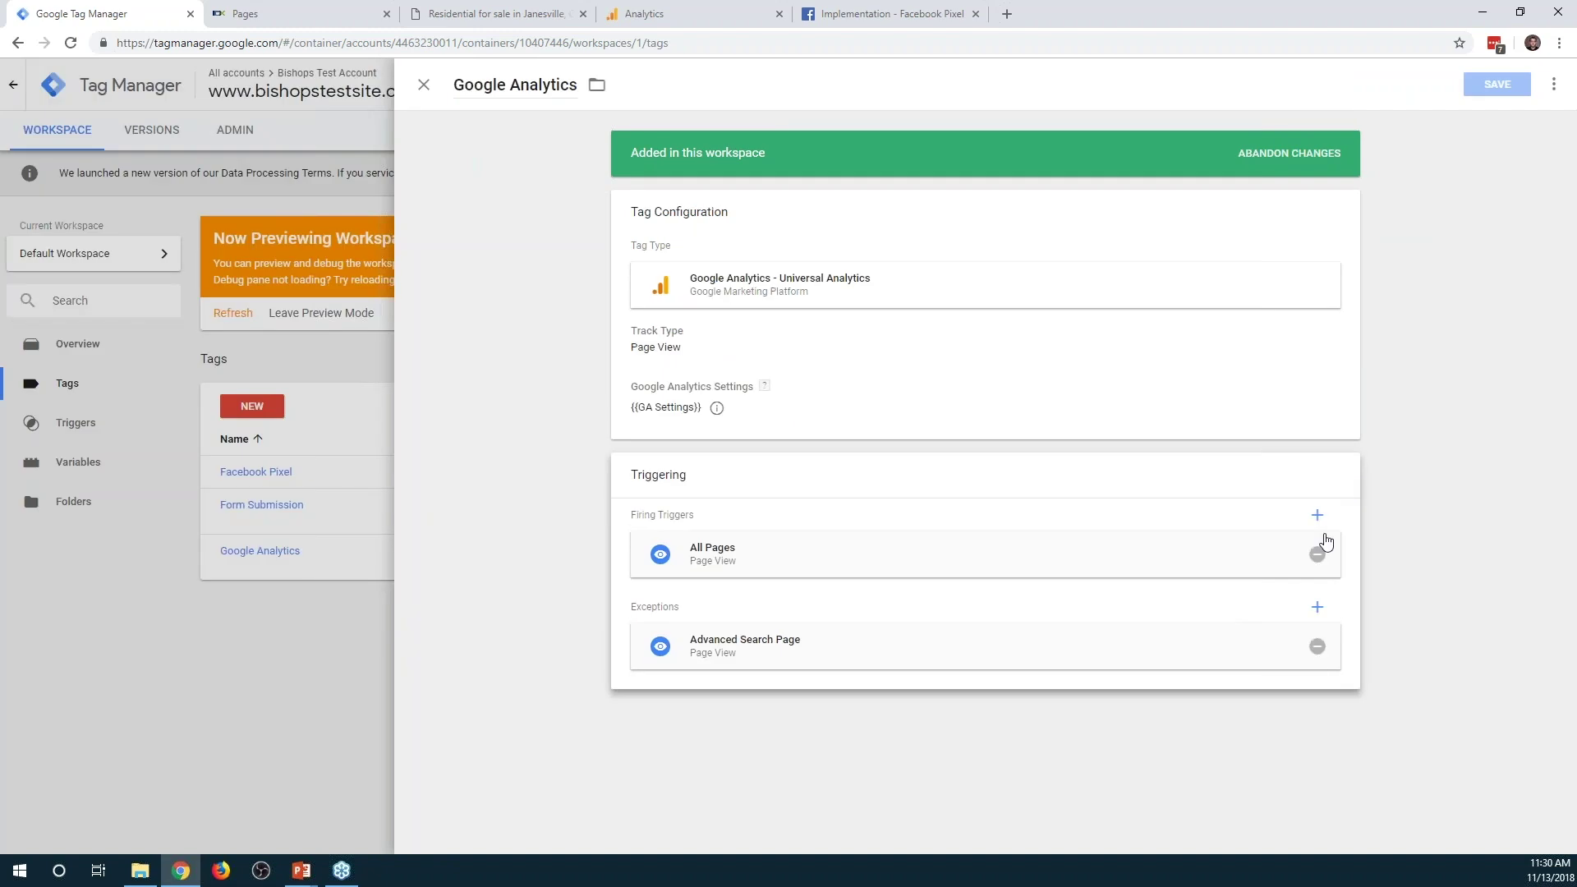
left_click(1319, 654)
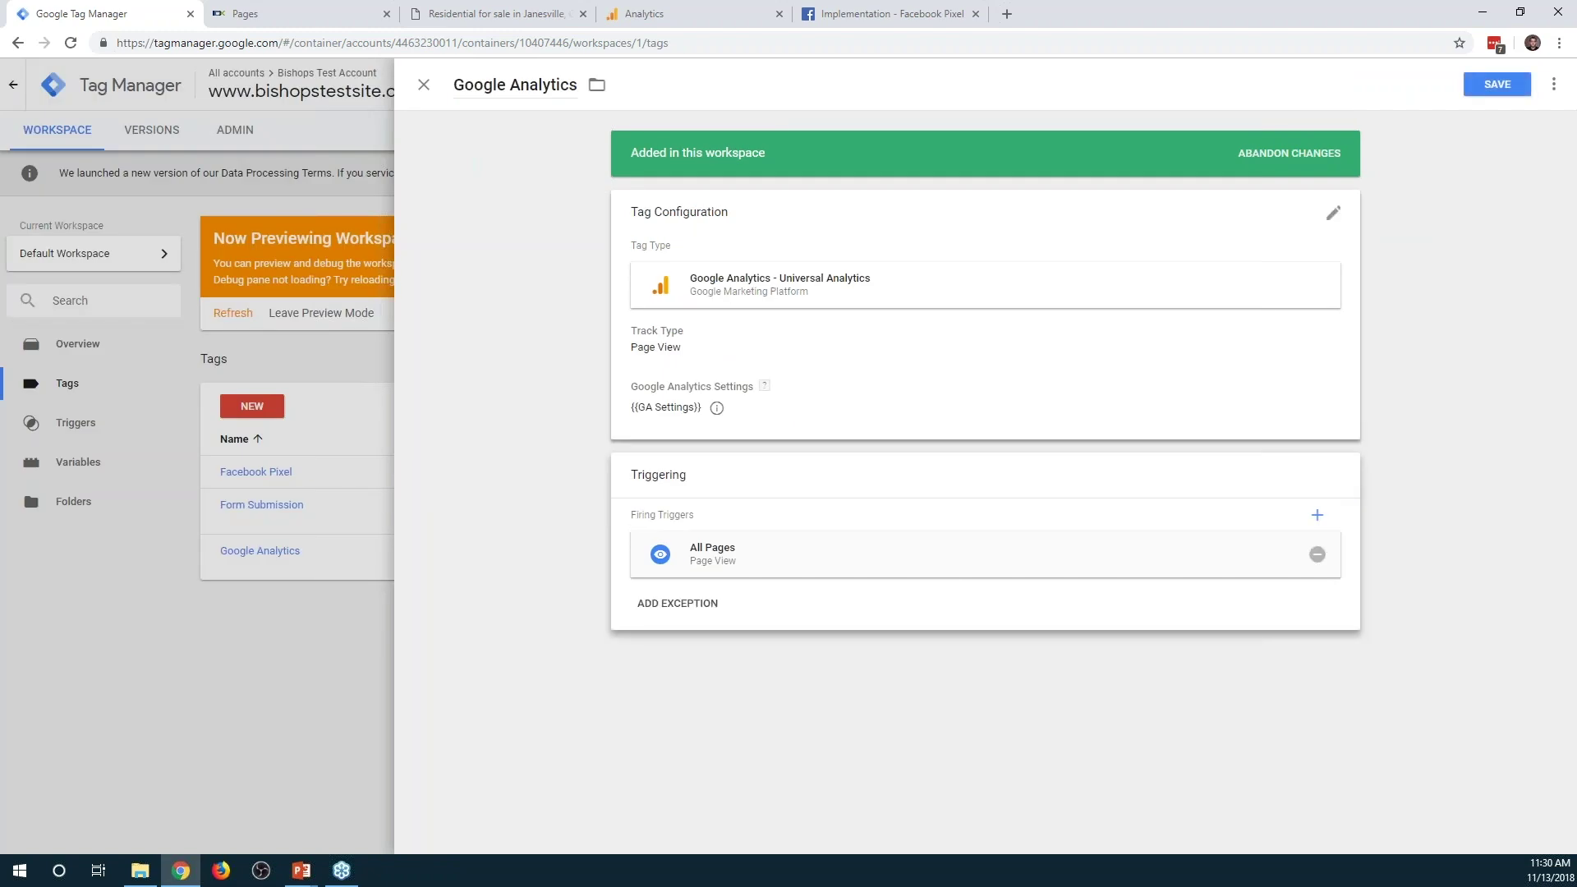
left_click(1496, 84)
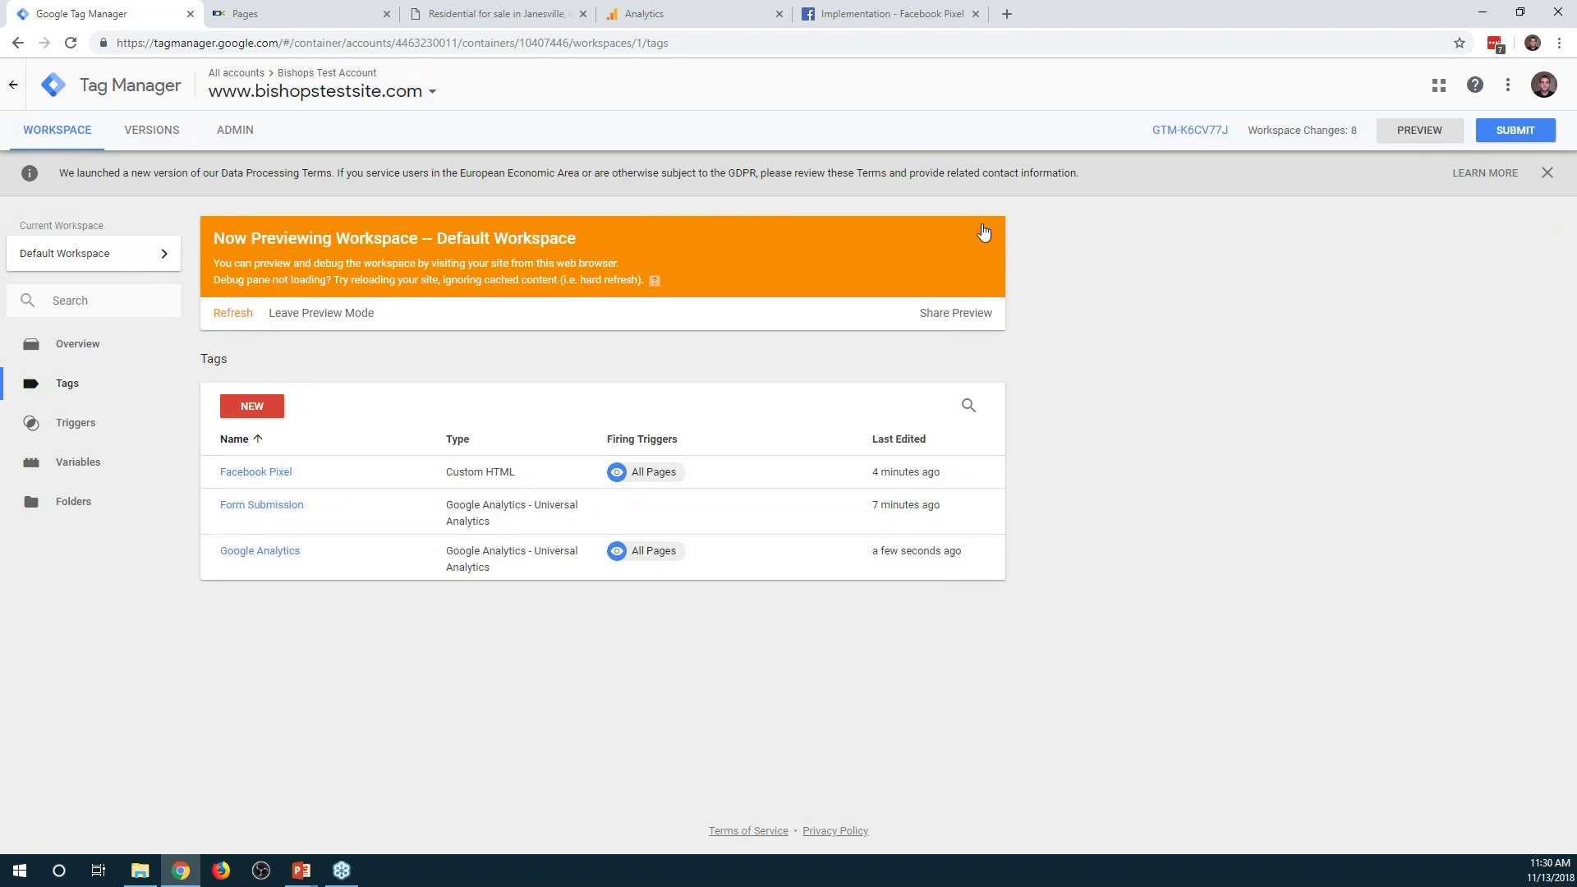
left_click(661, 14)
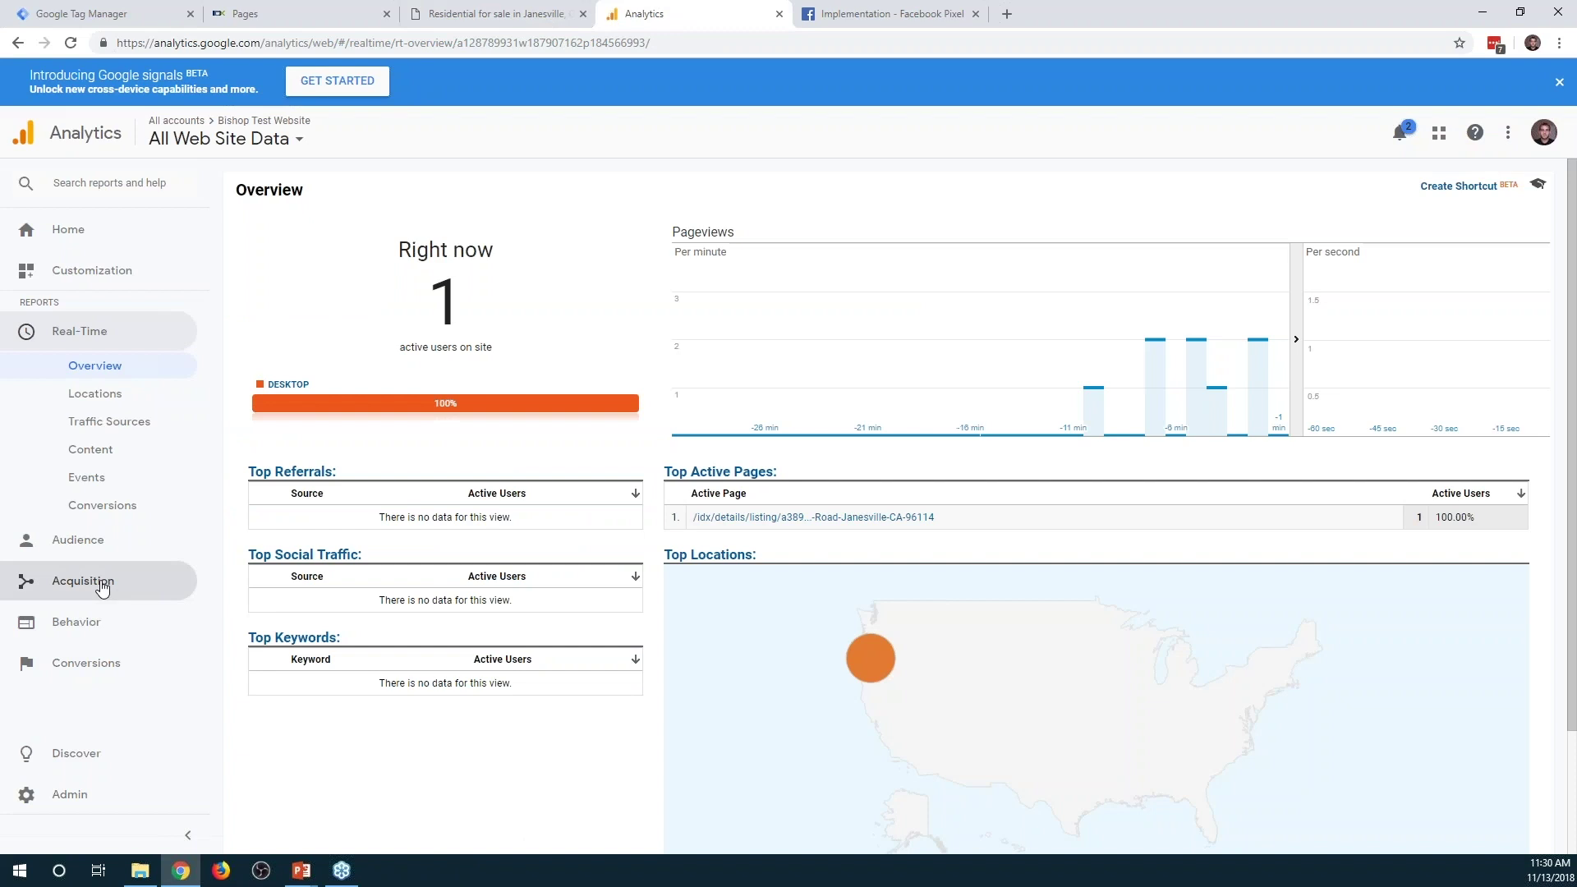
Open the Behavior > Site Content > All Pages report with the date range set to Nov 13, 2018
left_click(78, 626)
left_click(103, 544)
left_click(109, 491)
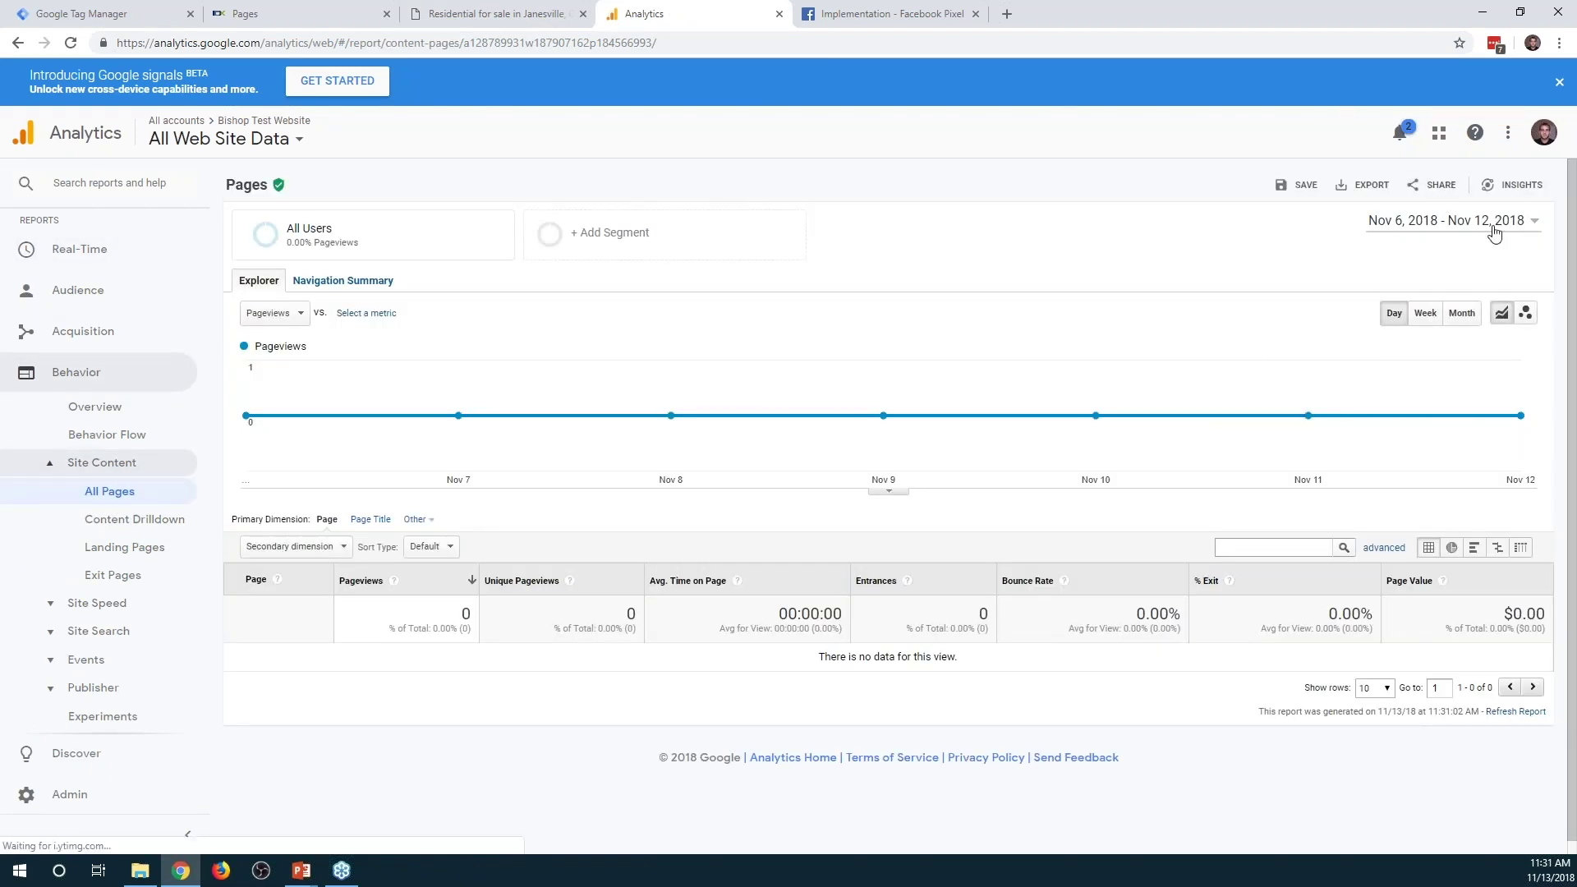
left_click(1494, 230)
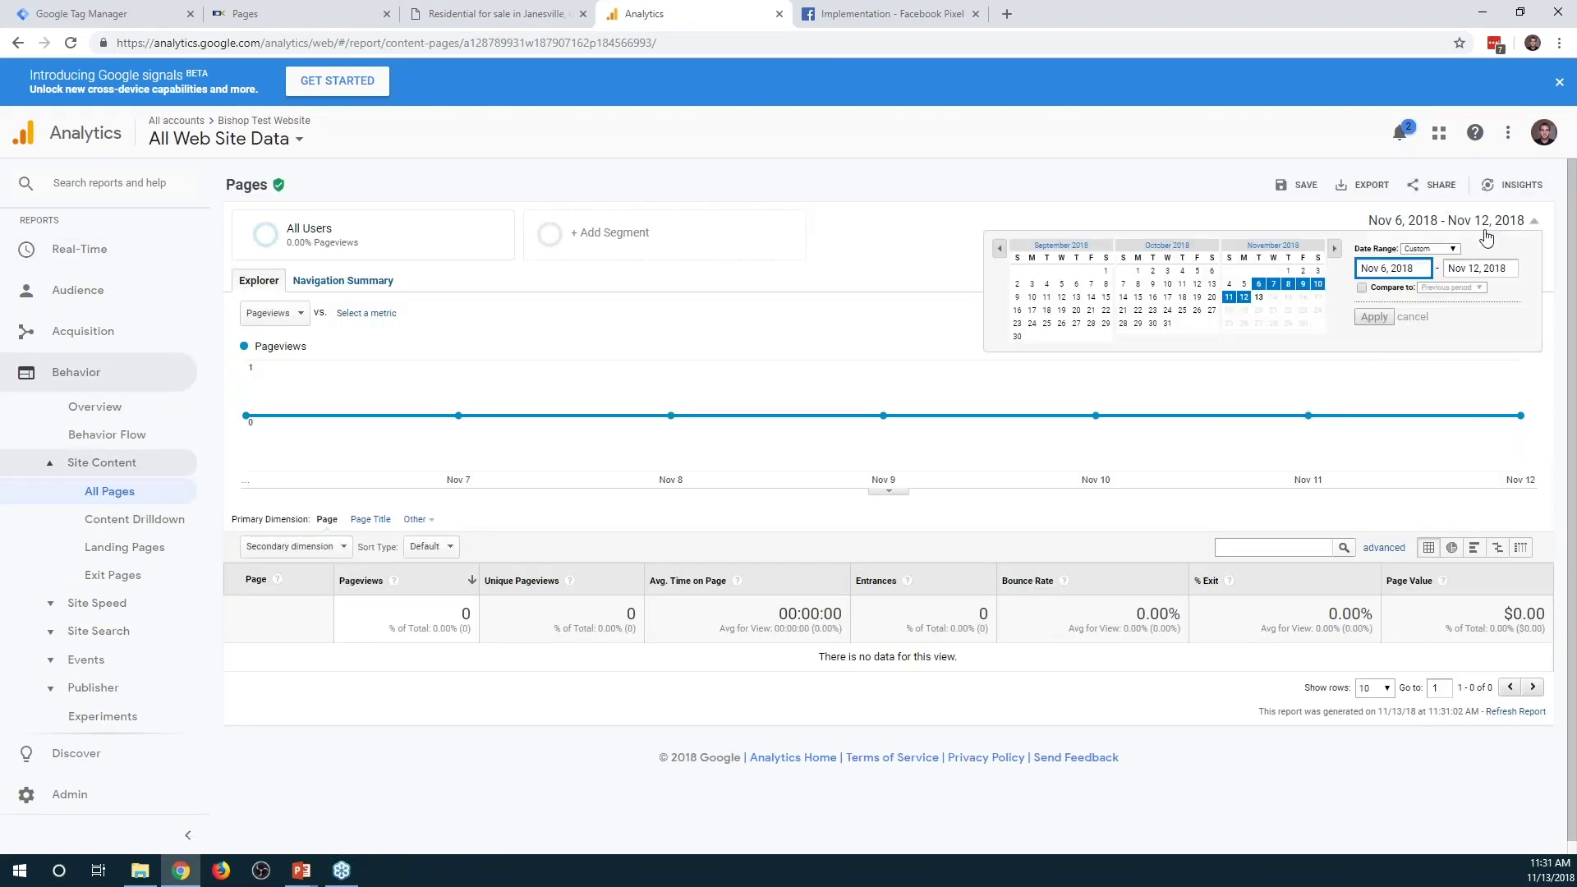
left_click(1258, 297)
left_click(1373, 318)
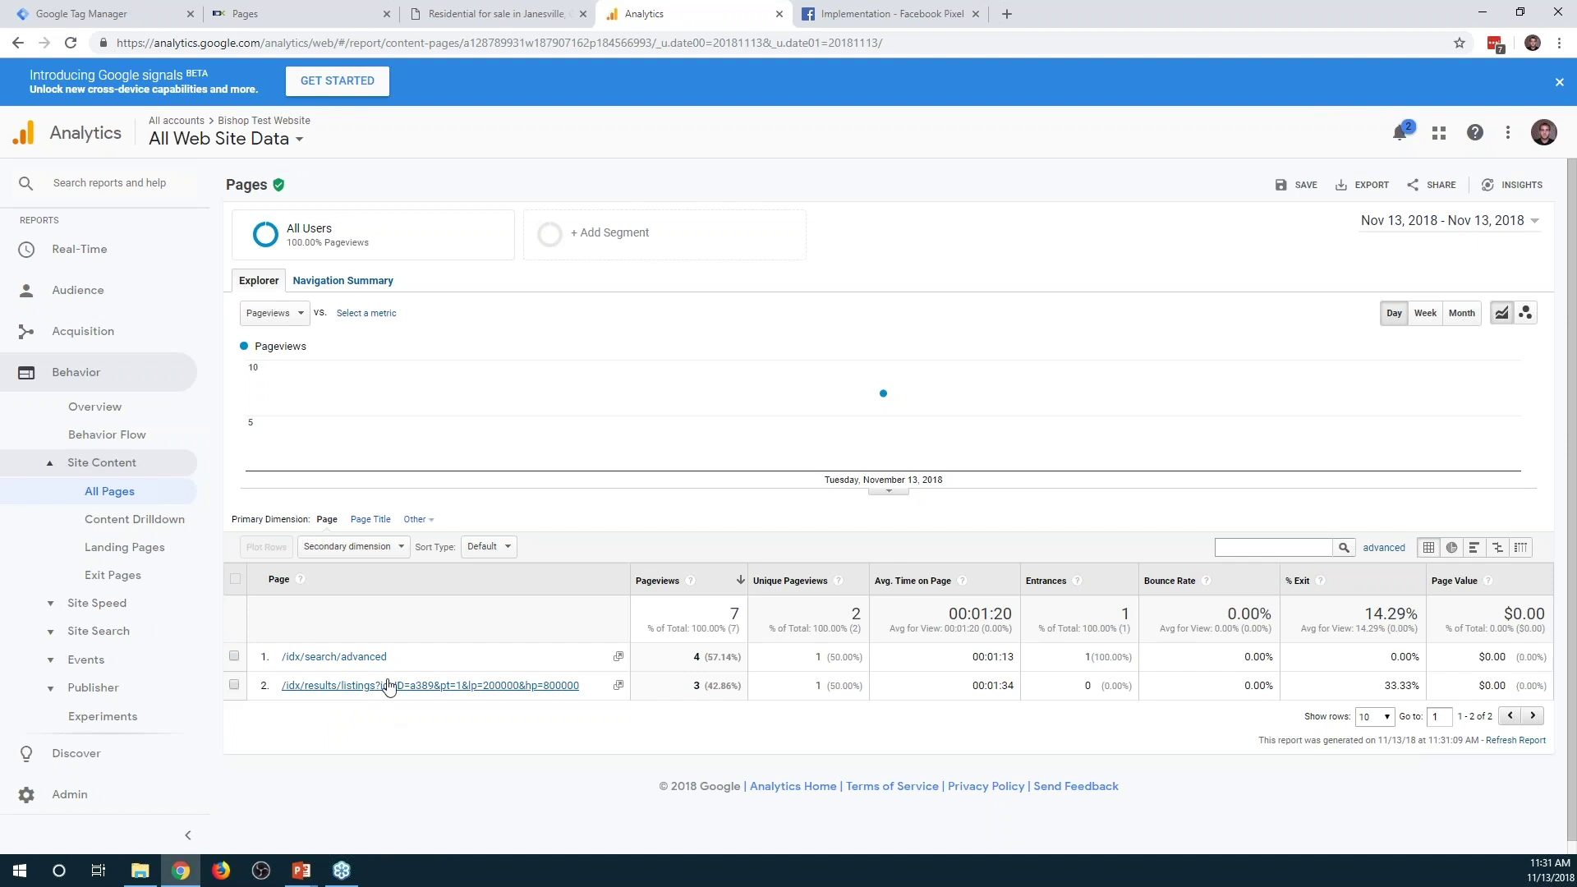
Compare the Janesville listing page with the report, then reload the Pages report for fresh data
left_click(496, 14)
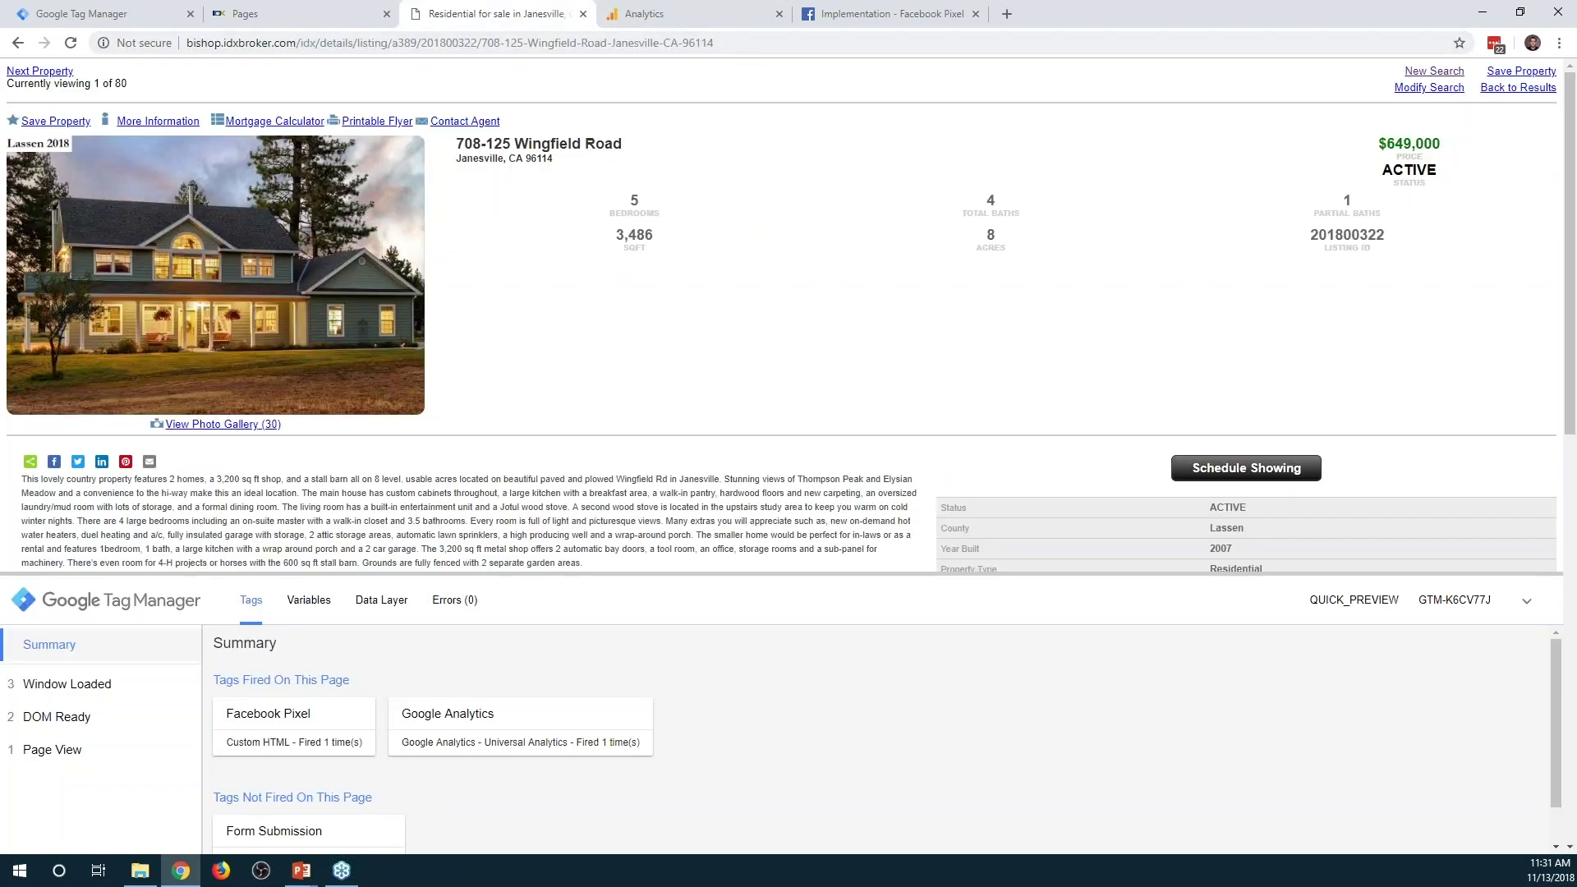
left_click(690, 14)
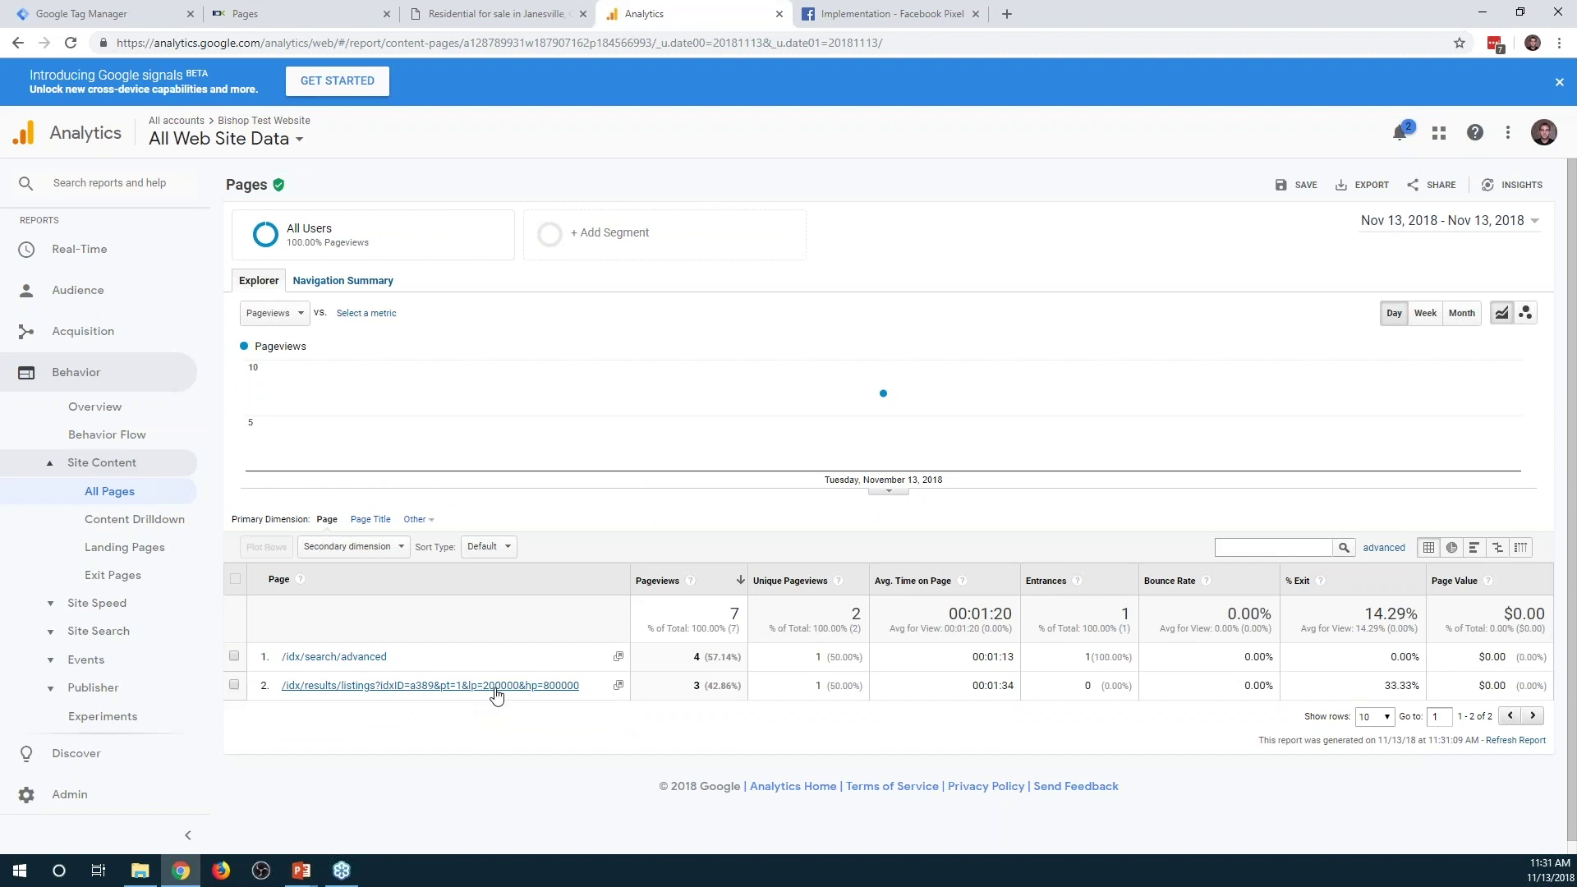
left_click(501, 14)
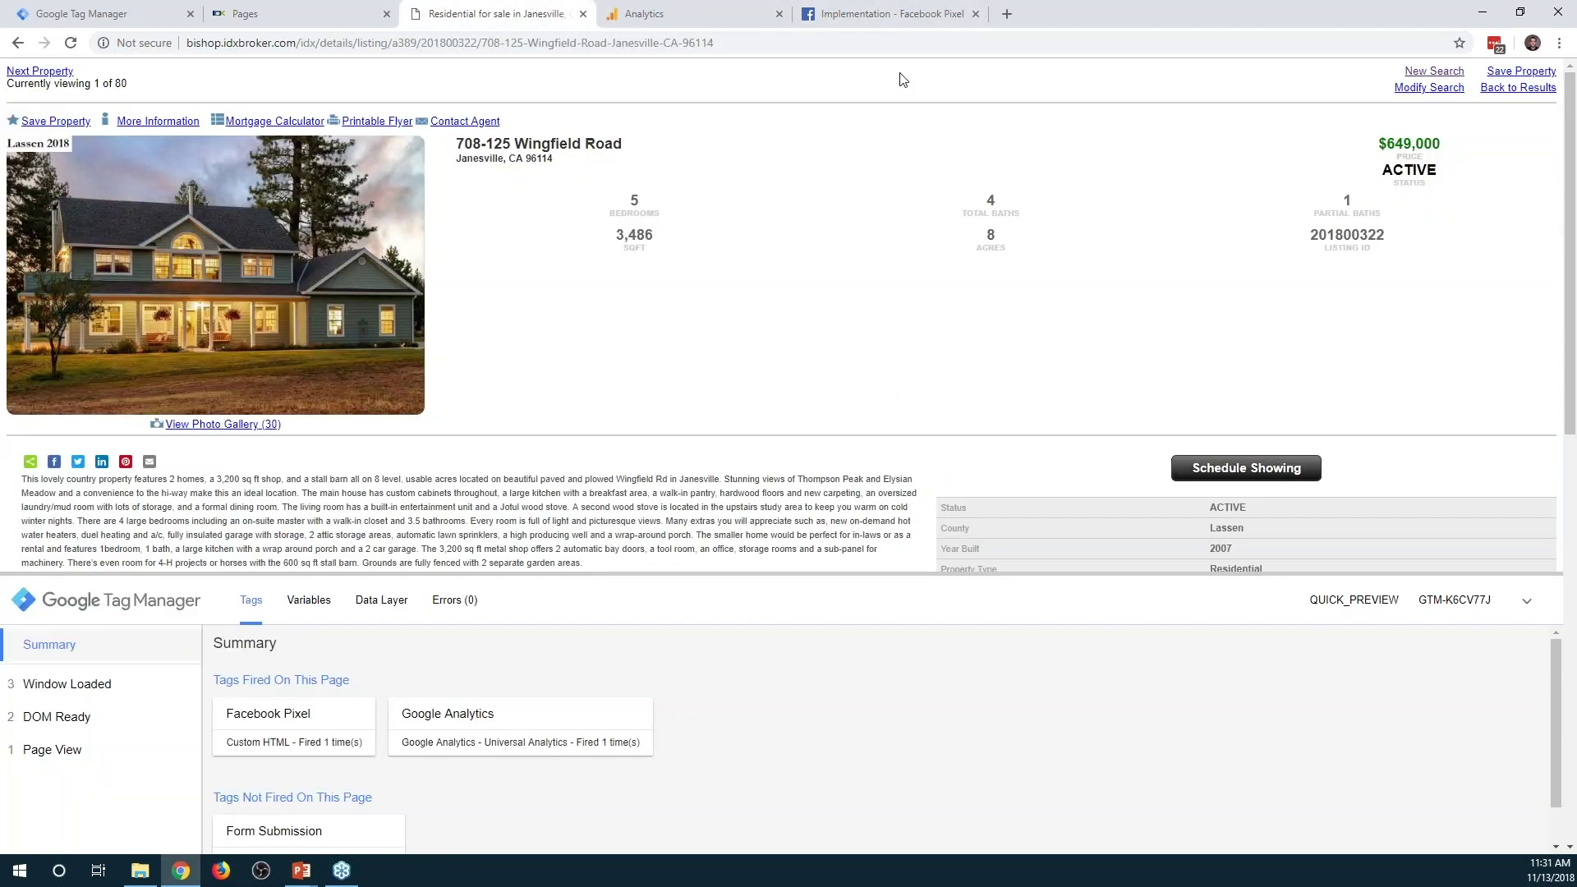
key("ctrl+Tab")
key("F5")
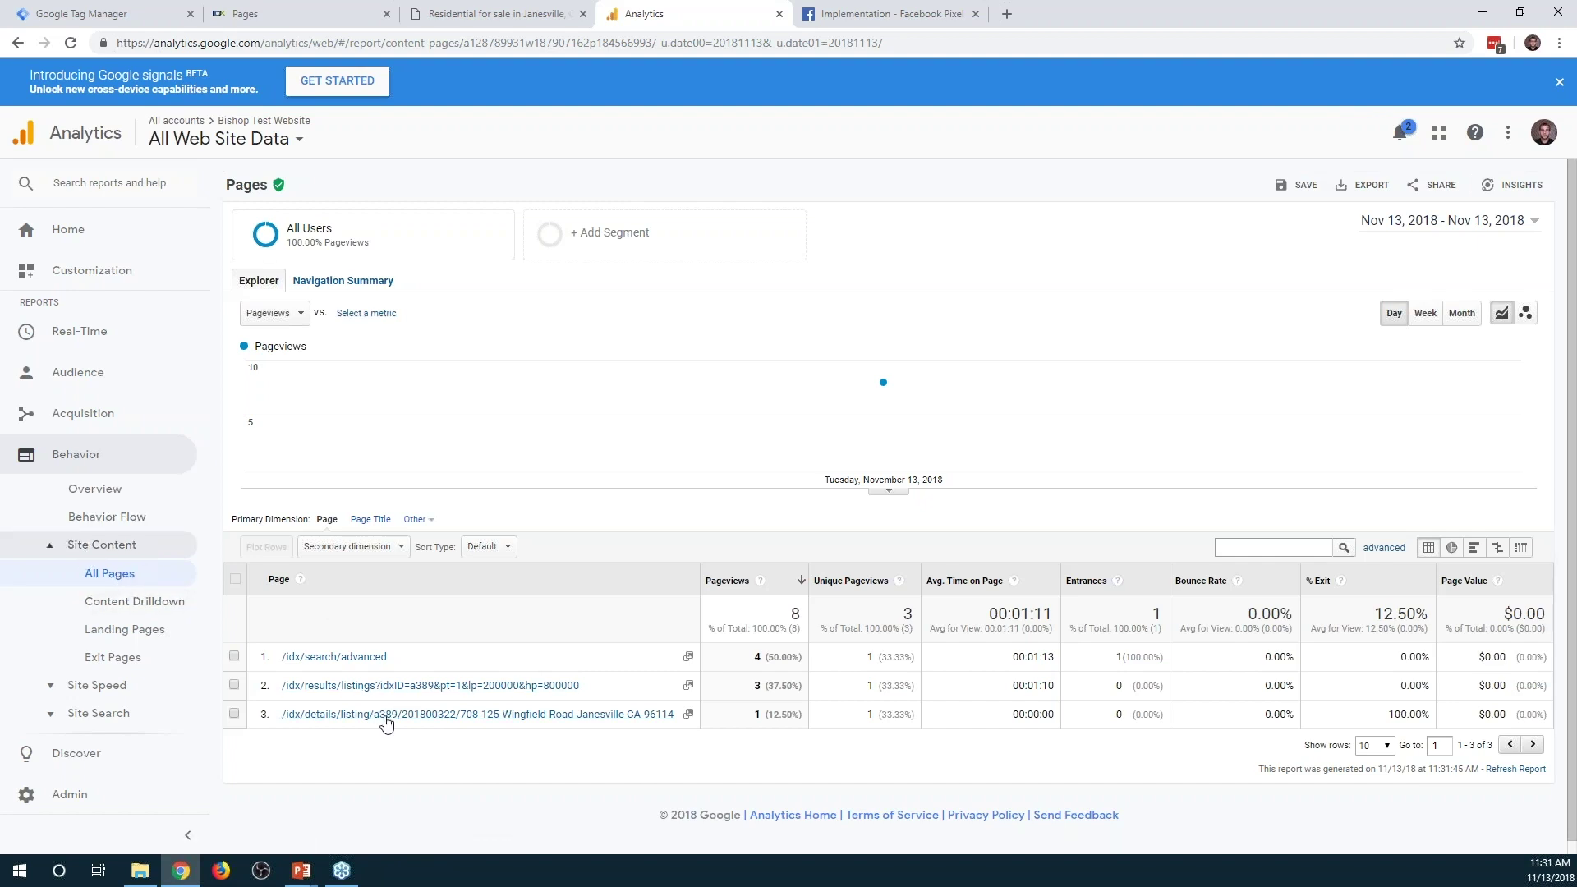
Match the Wingfield Road row's path to the listing page address, then return to All Pages
left_click(386, 723)
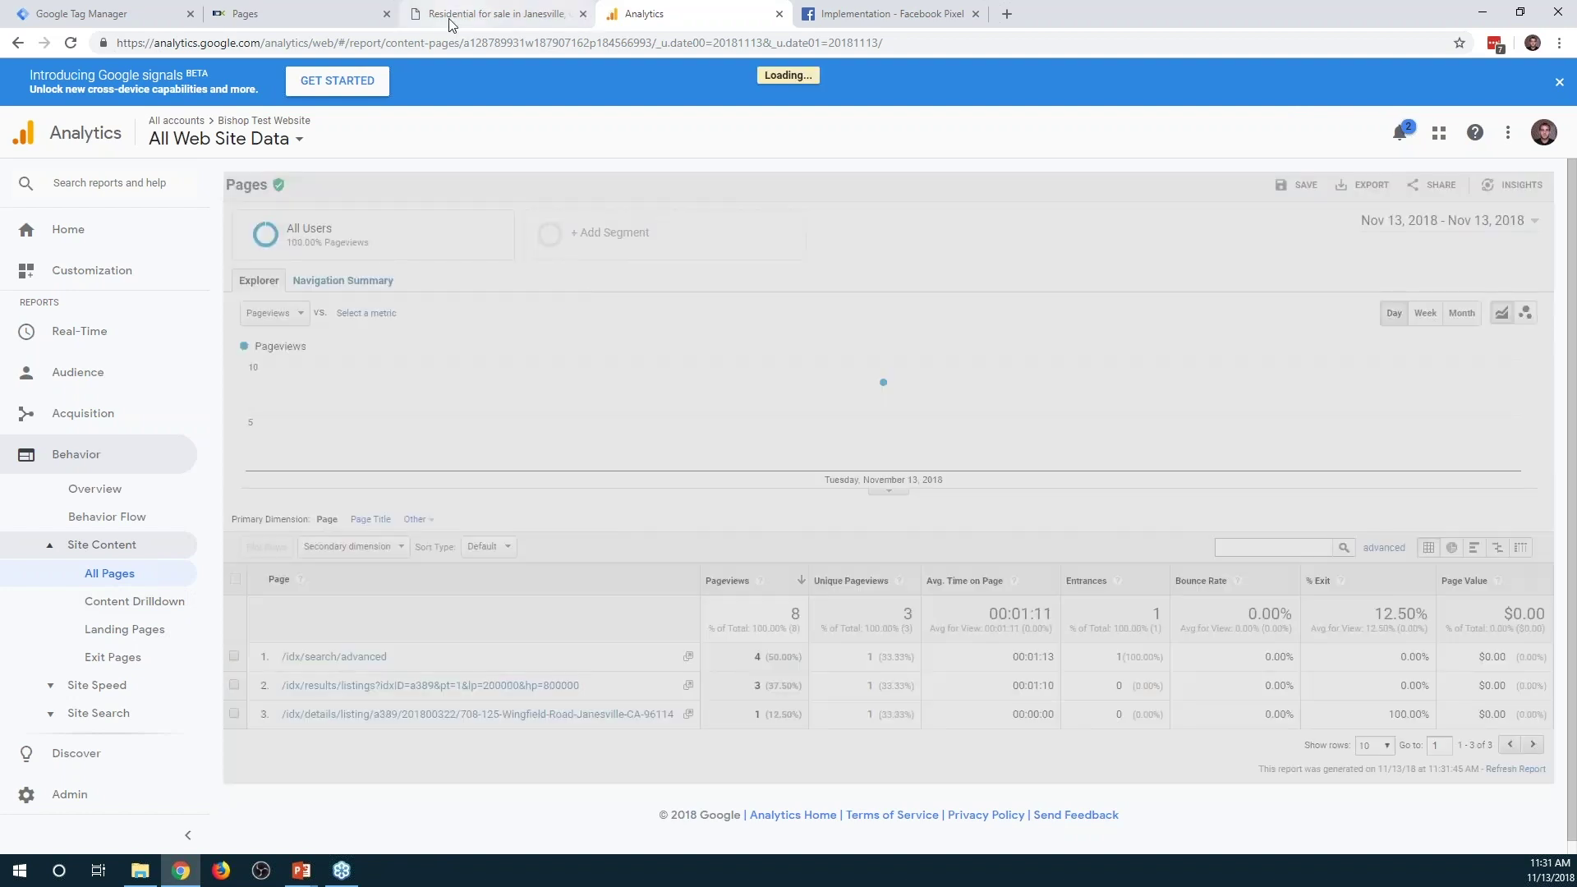
left_click(457, 23)
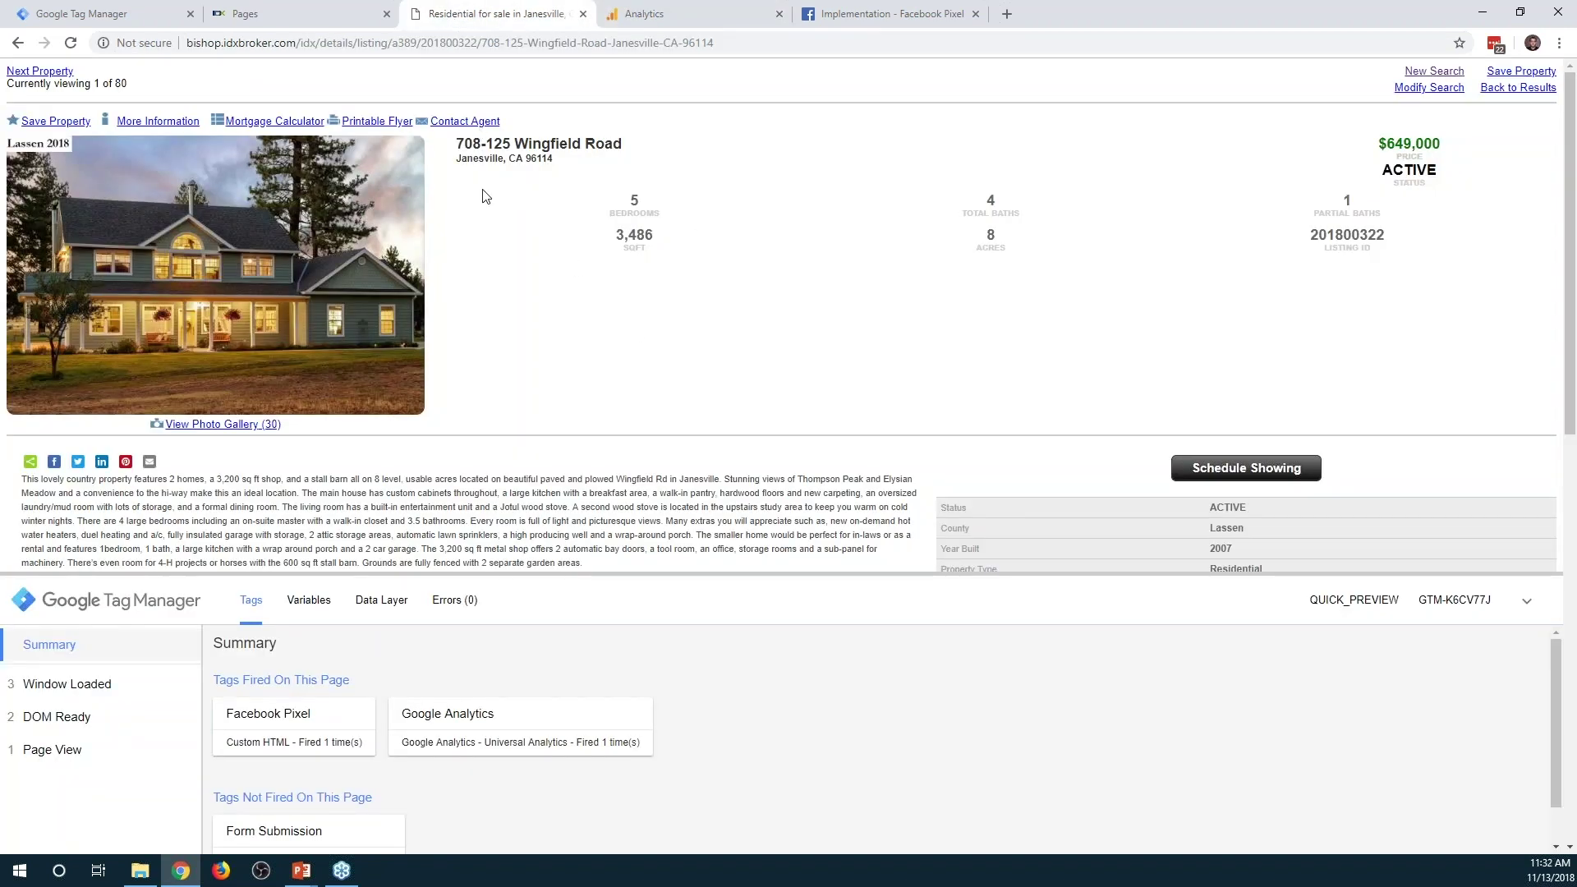
left_click_drag(298, 45, 714, 43)
left_click(681, 13)
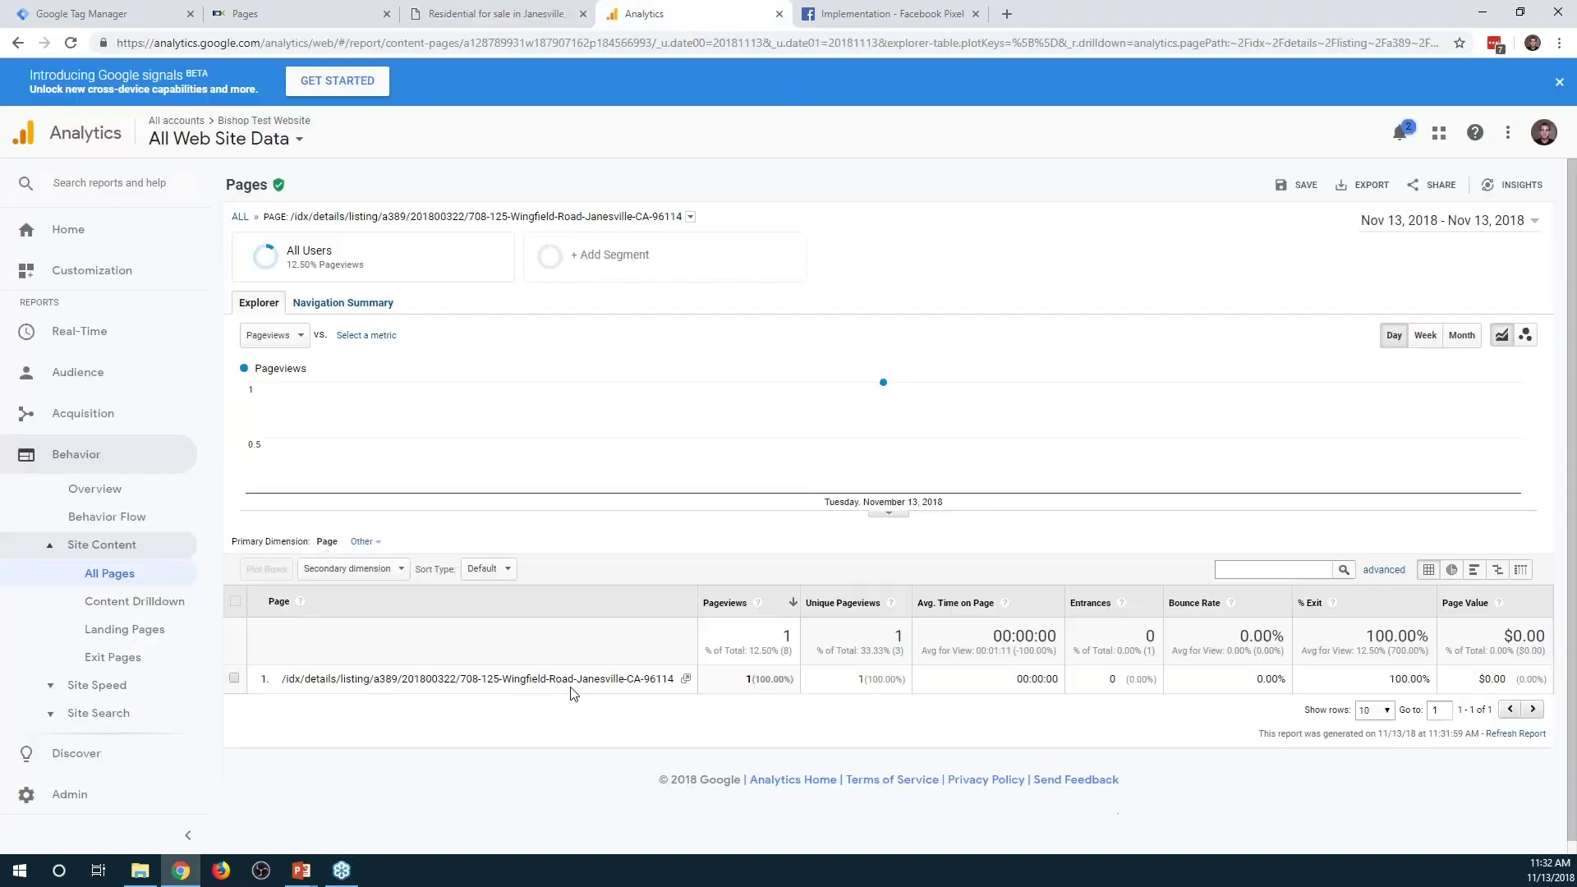
left_click_drag(461, 678, 676, 679)
left_click(127, 575)
left_click(497, 14)
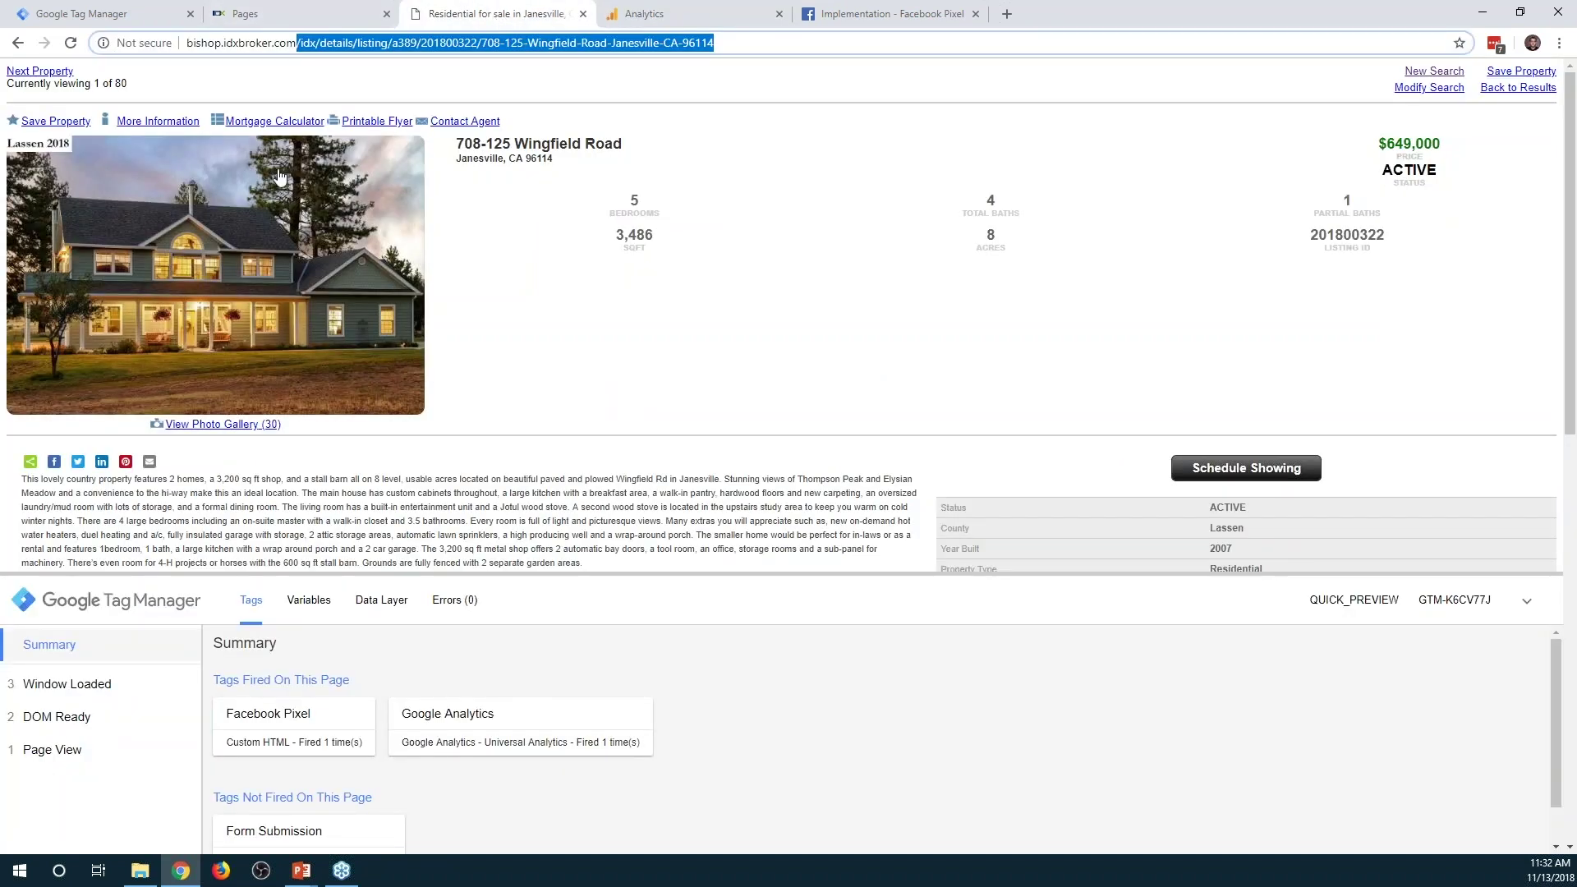
left_click(17, 43)
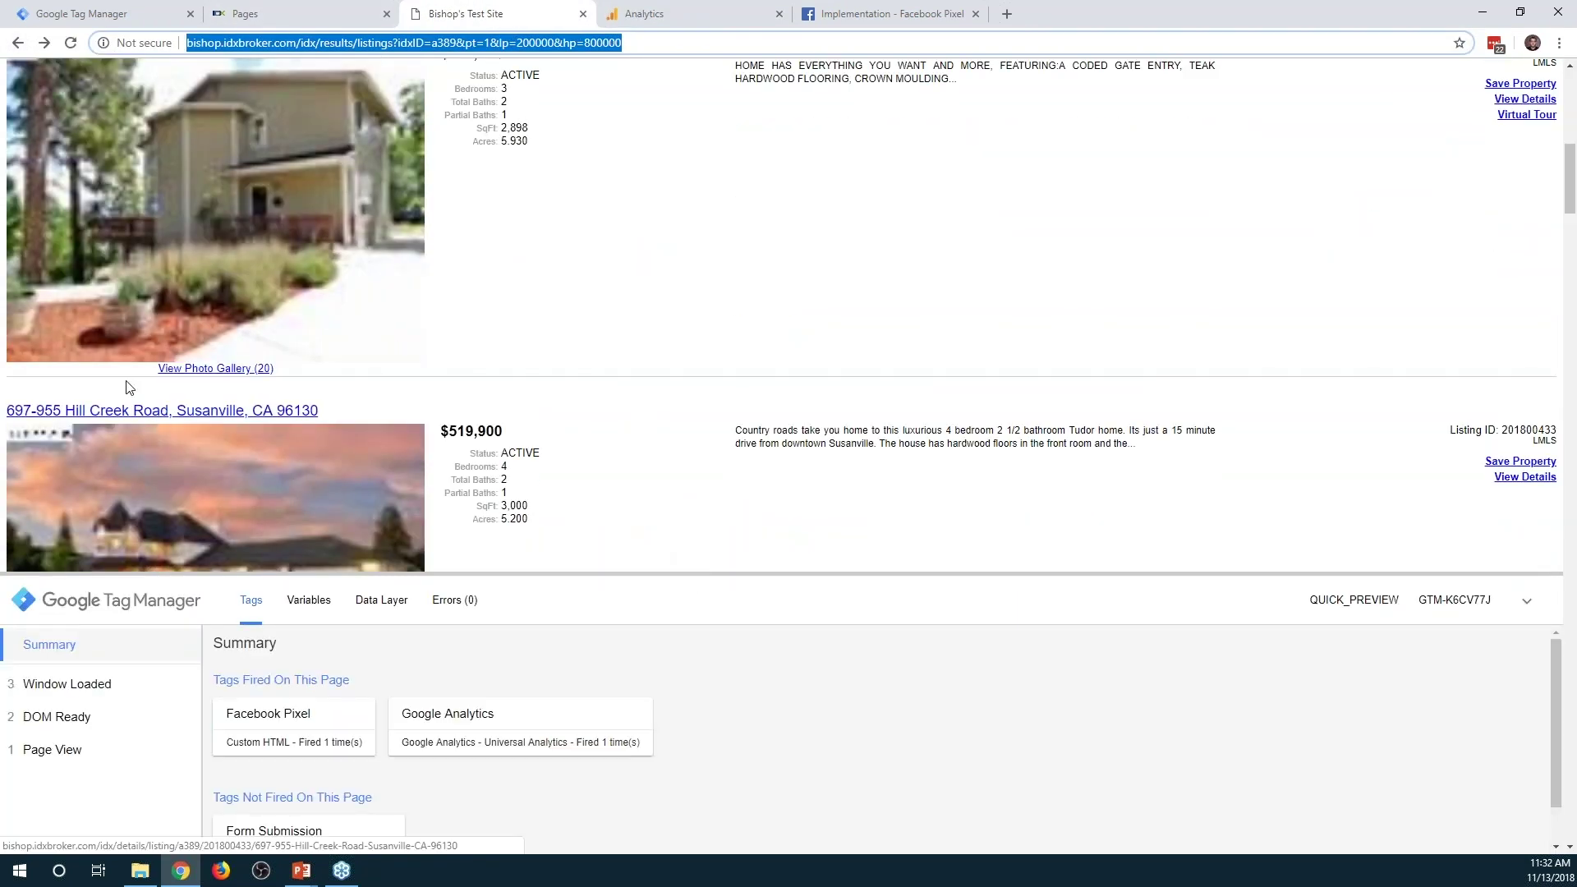
left_click(129, 407)
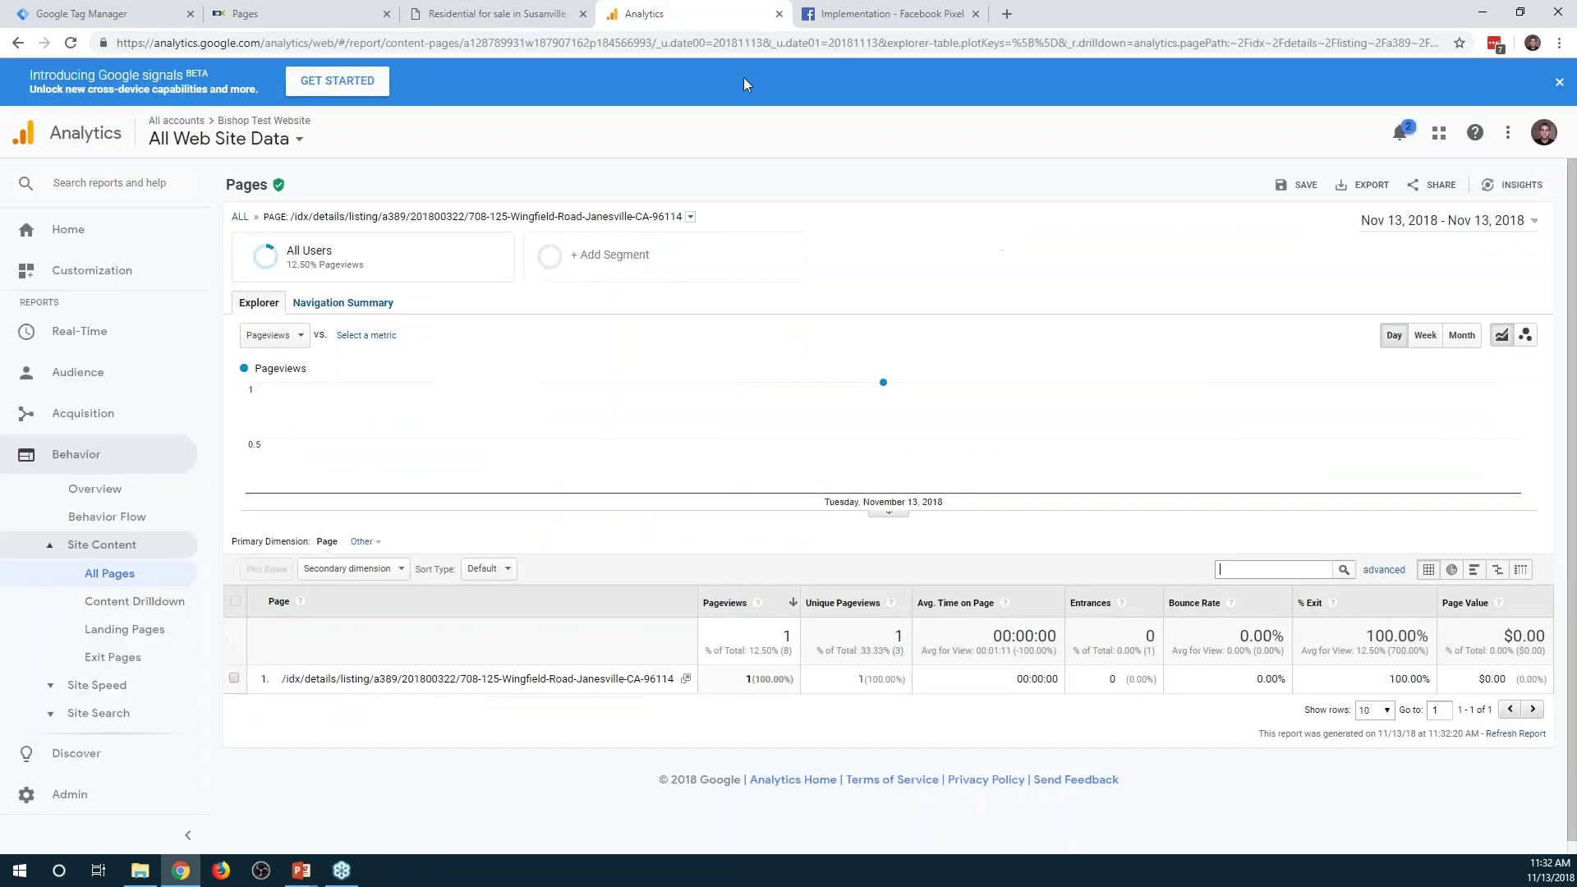
left_click(657, 14)
Filter the Pages report for the Hill listing, then view Real-Time Content with Behavior > Site Content expanded
type("J")
type("ill")
key("Return")
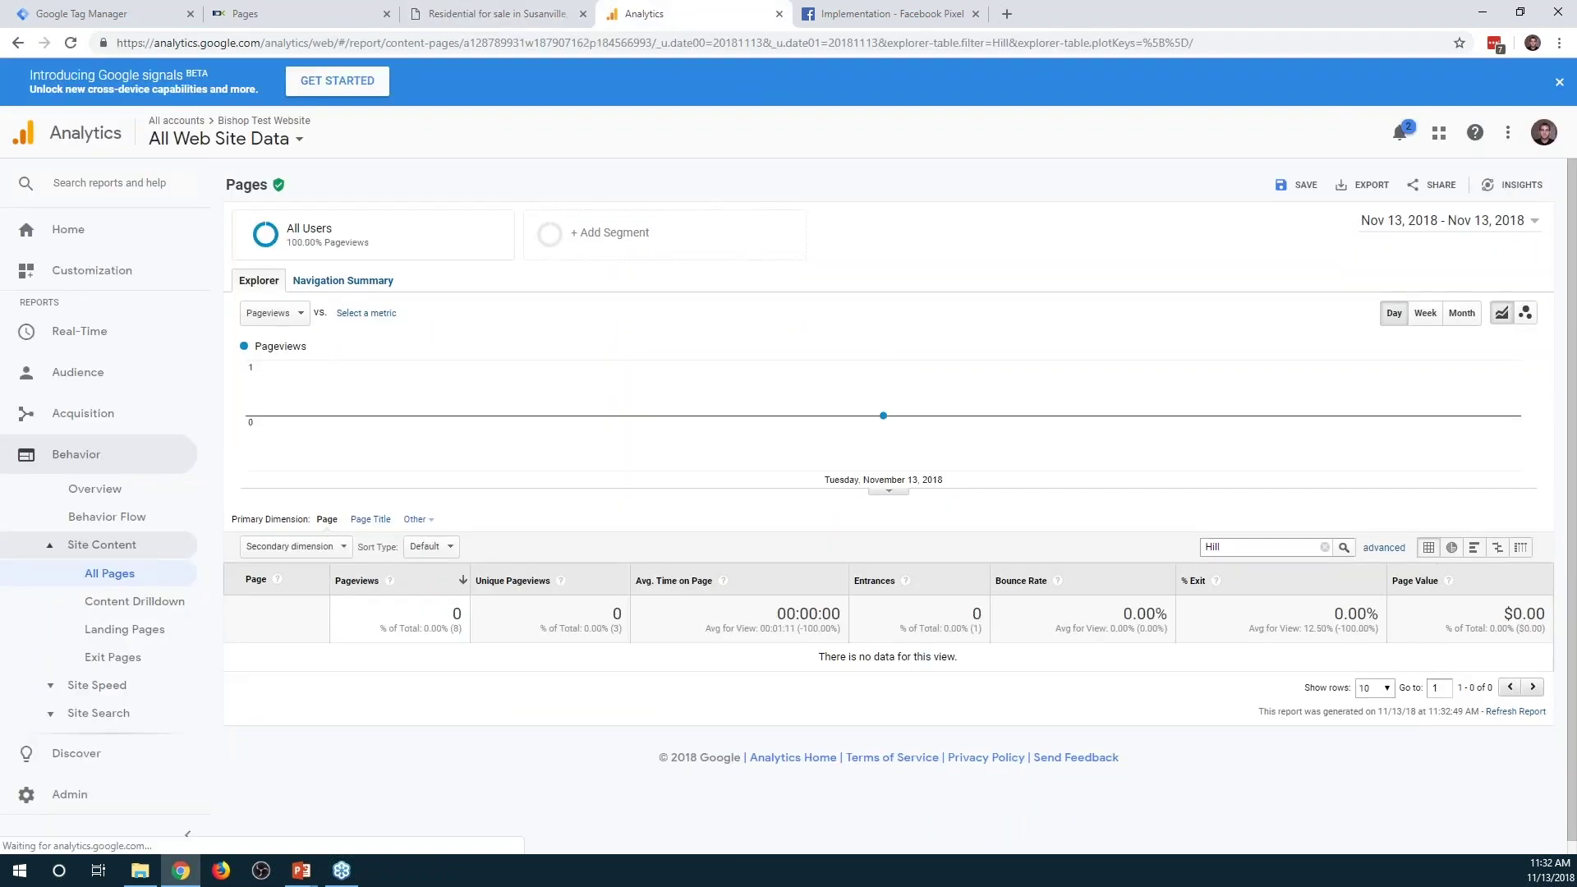
left_click(82, 332)
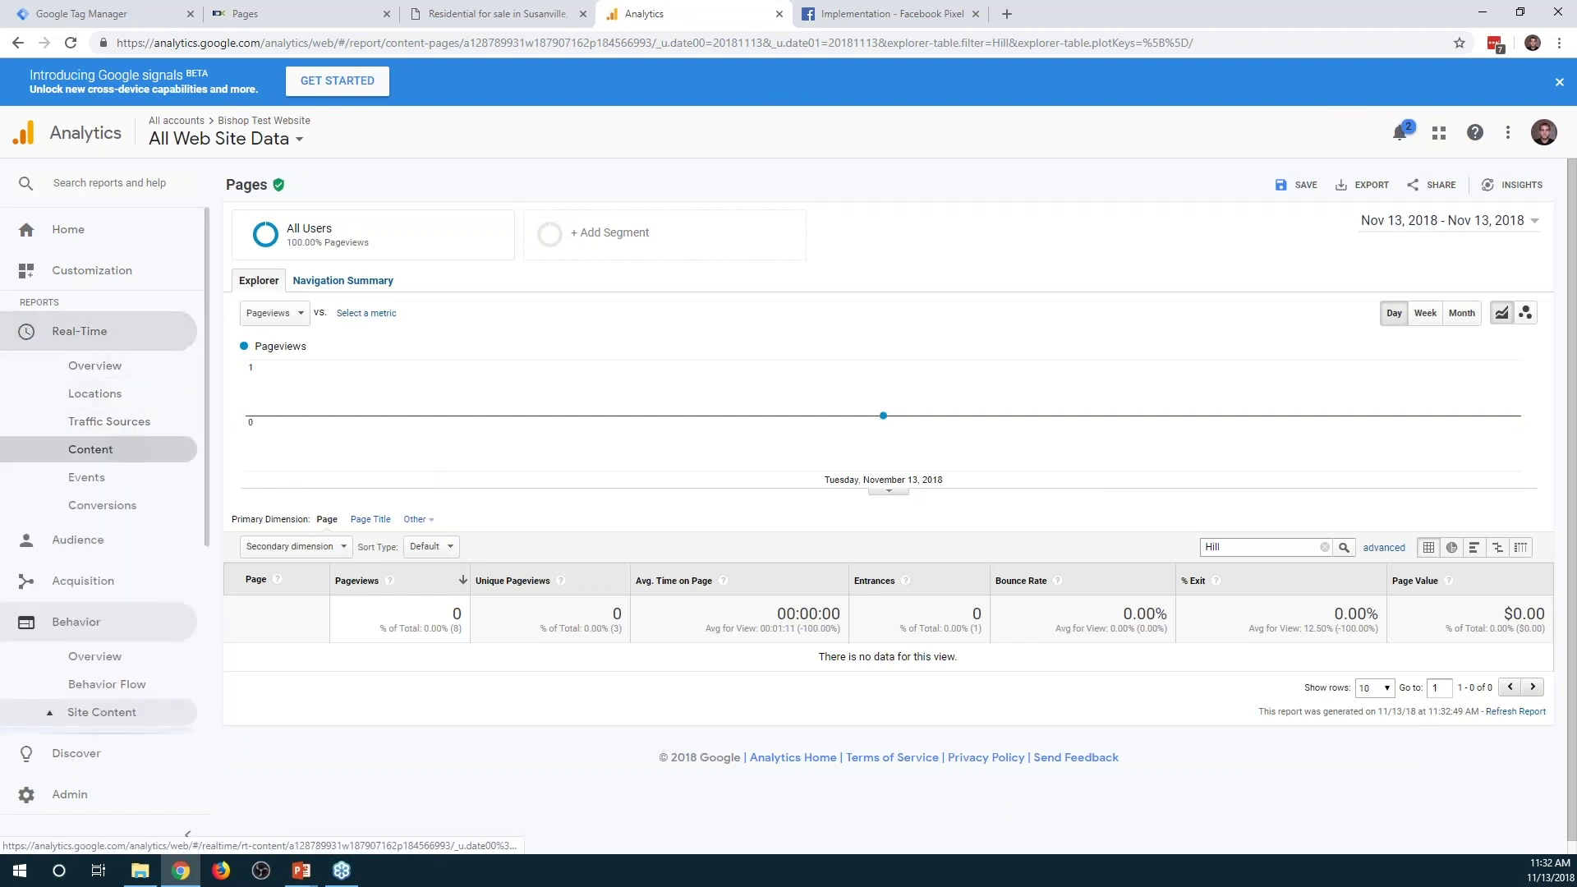
left_click(129, 452)
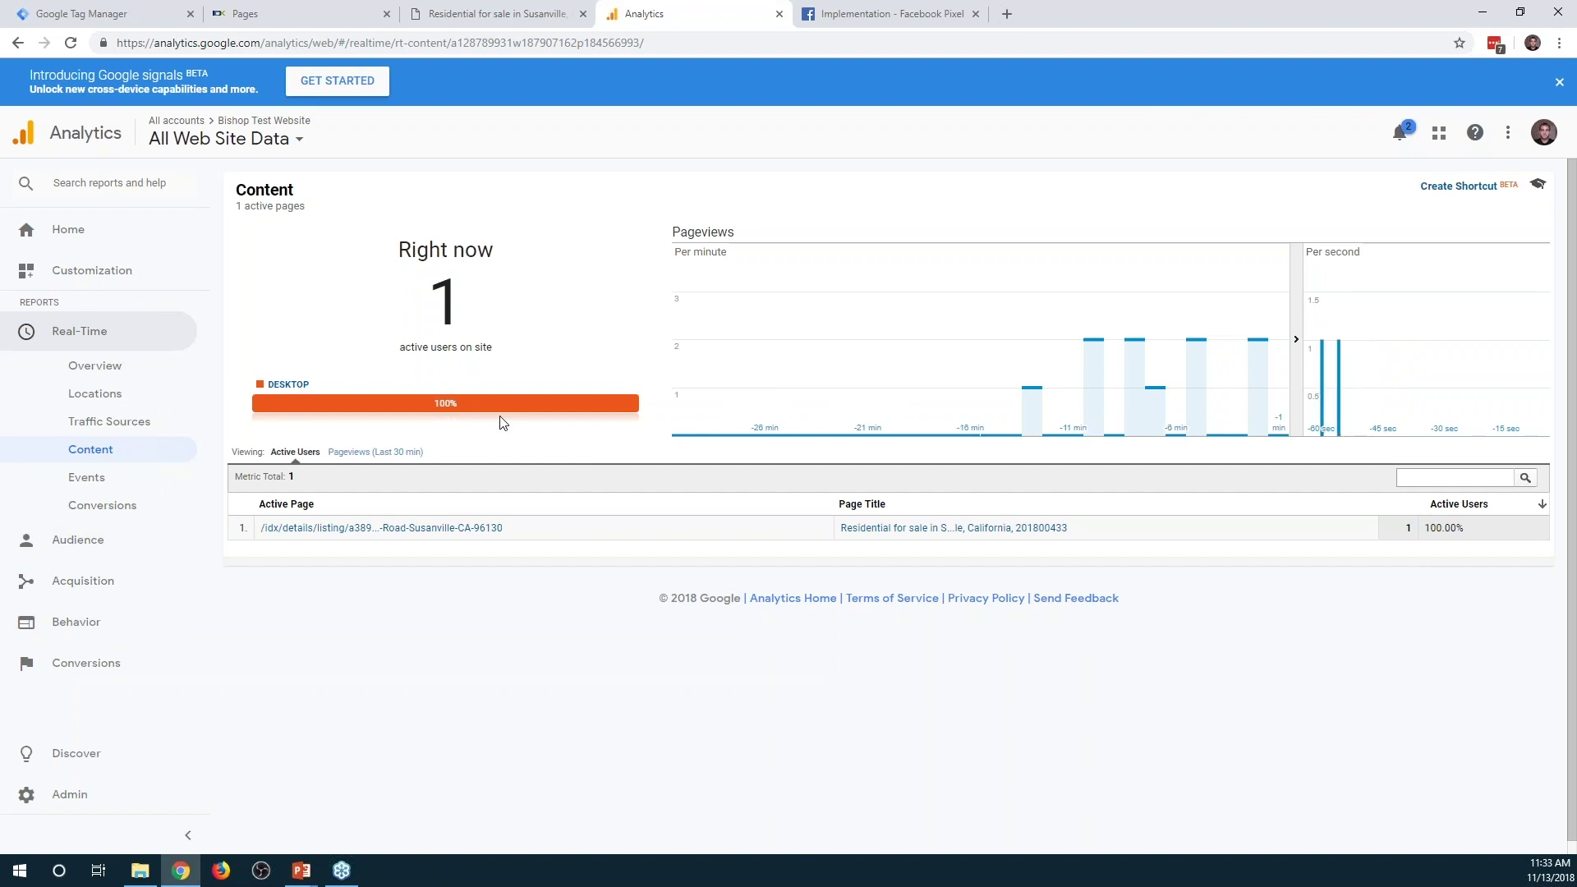
left_click(85, 621)
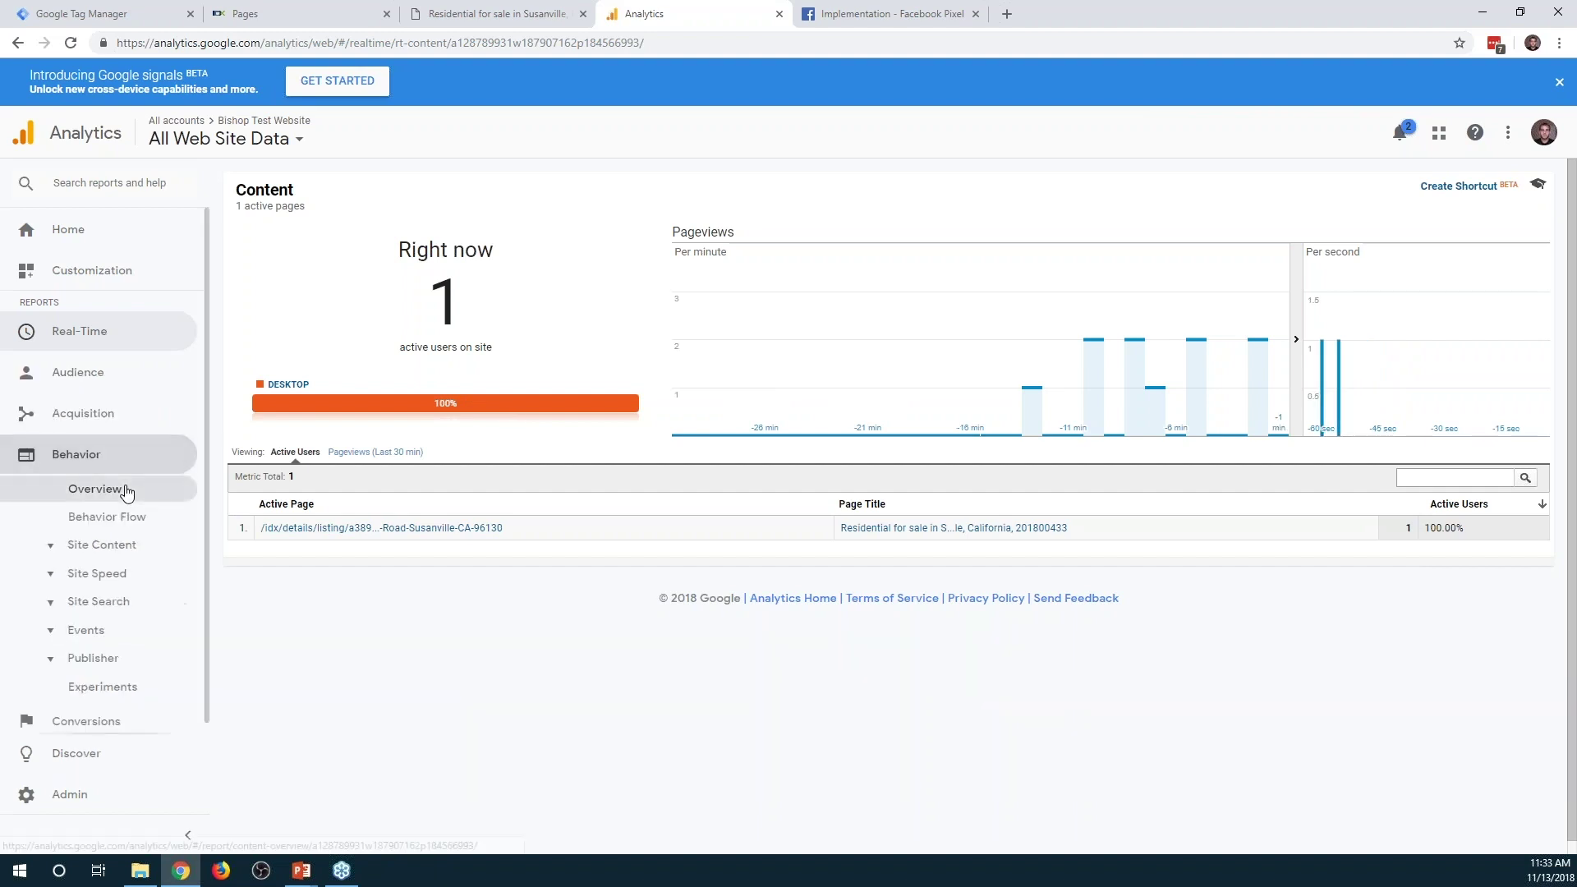
left_click(123, 545)
Show All Pages with Source / Medium as the secondary dimension, then return to Tag Manager
left_click(112, 574)
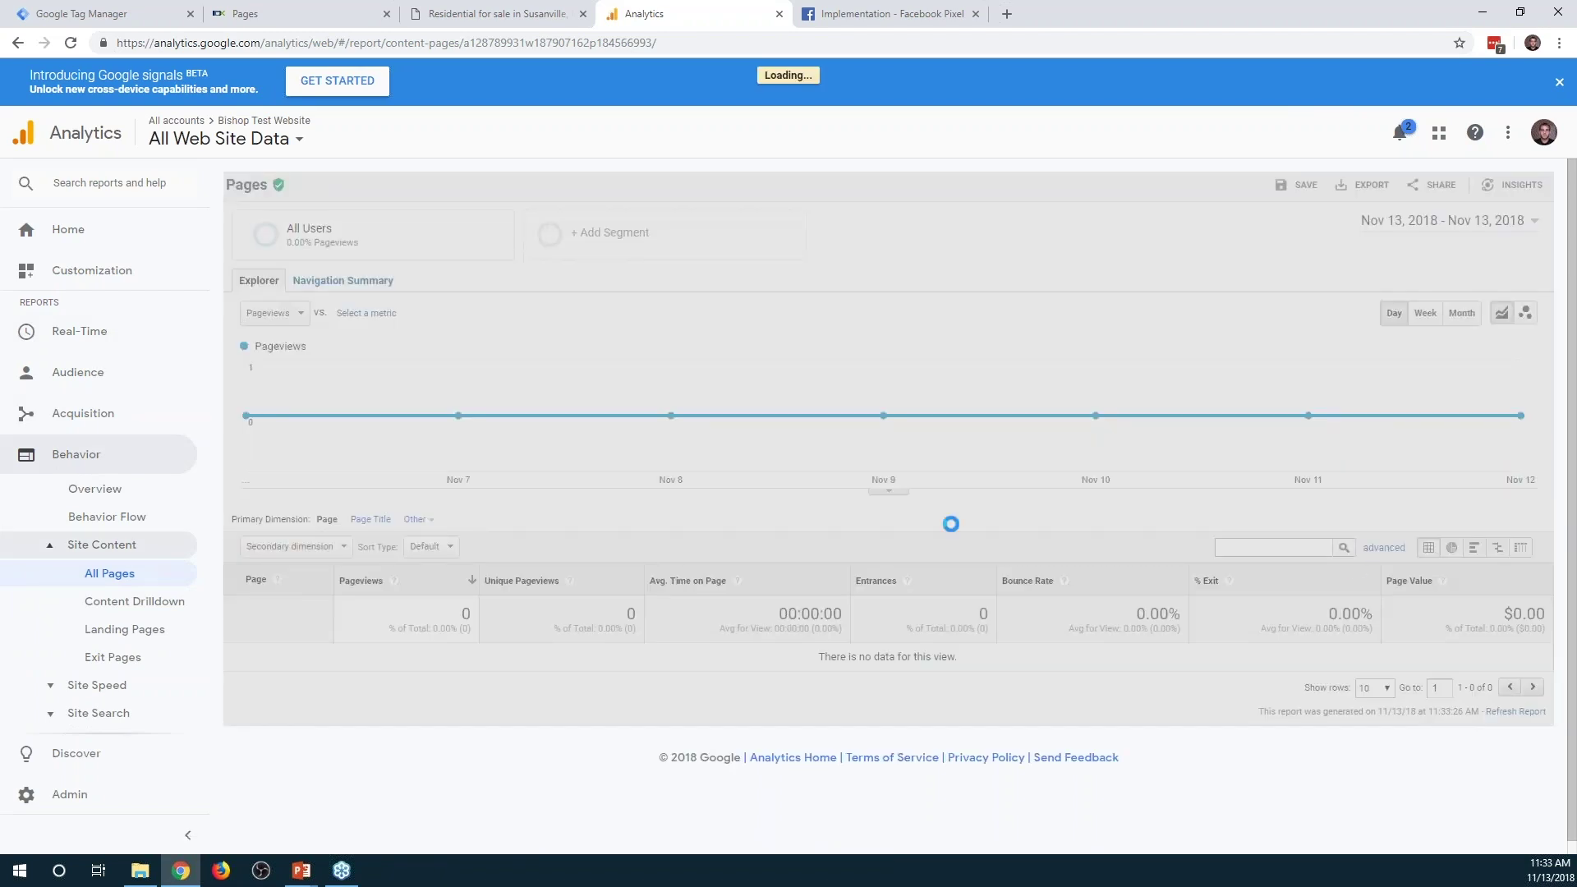
scroll(517, 739, "down", 1)
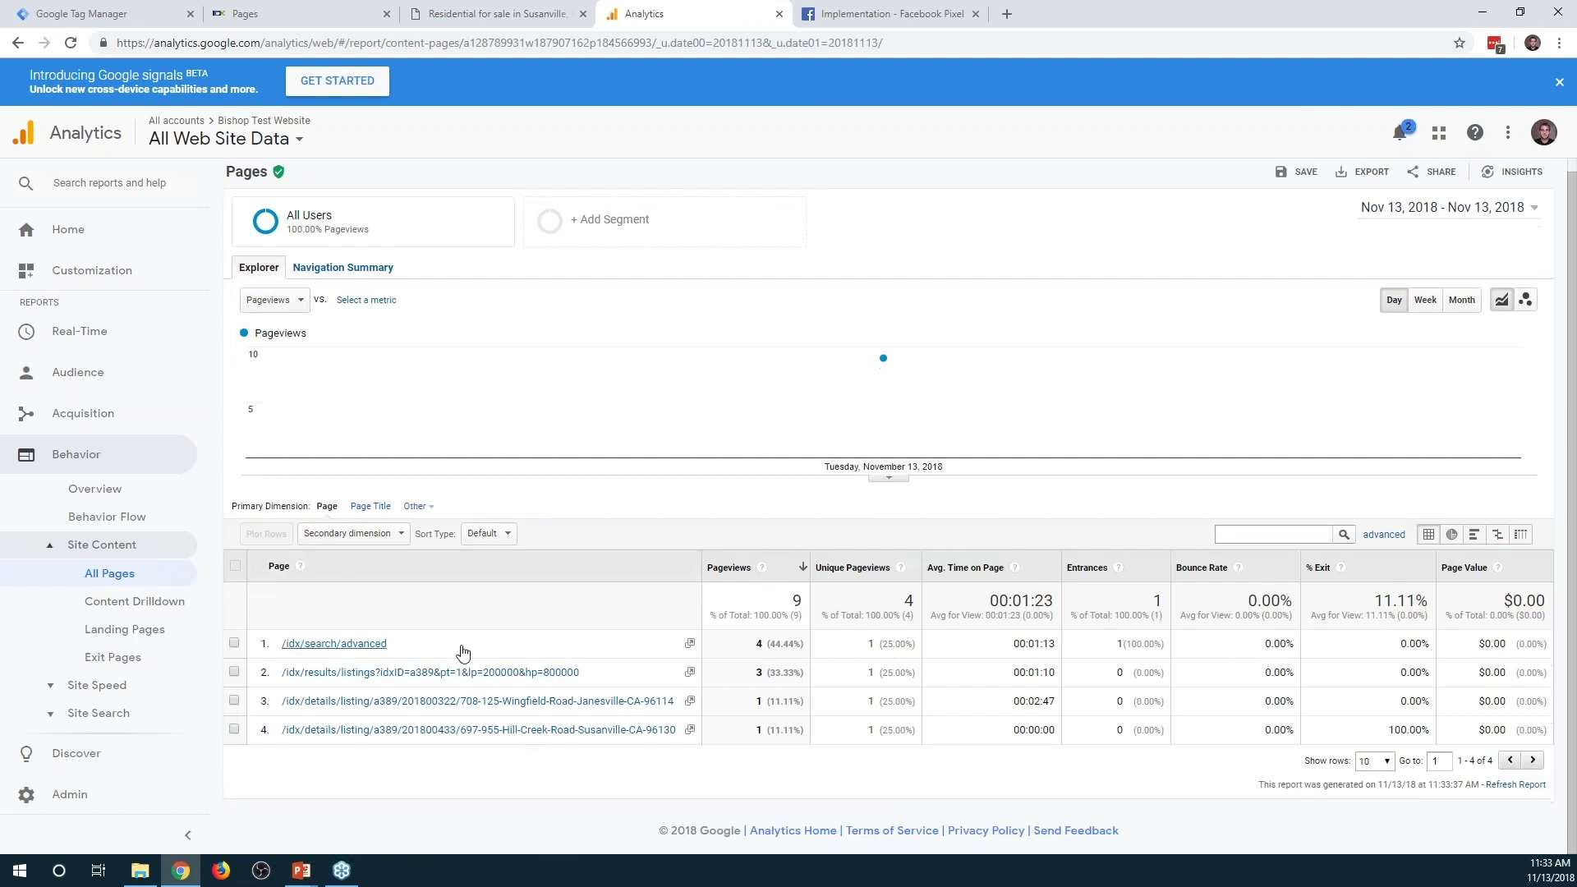
left_click(372, 539)
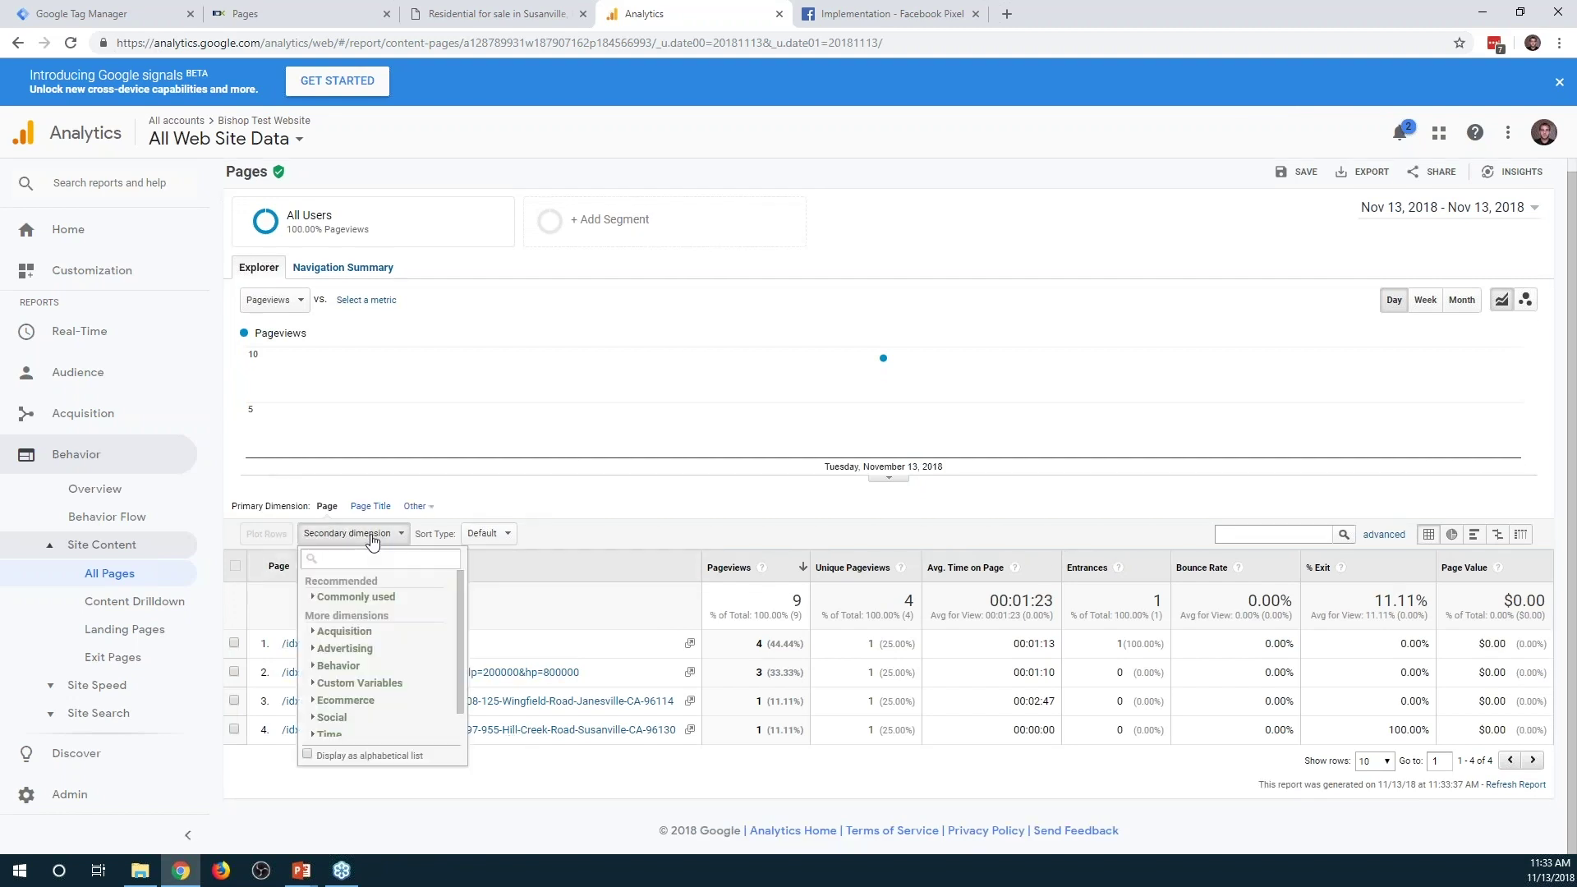
type("source")
left_click(361, 616)
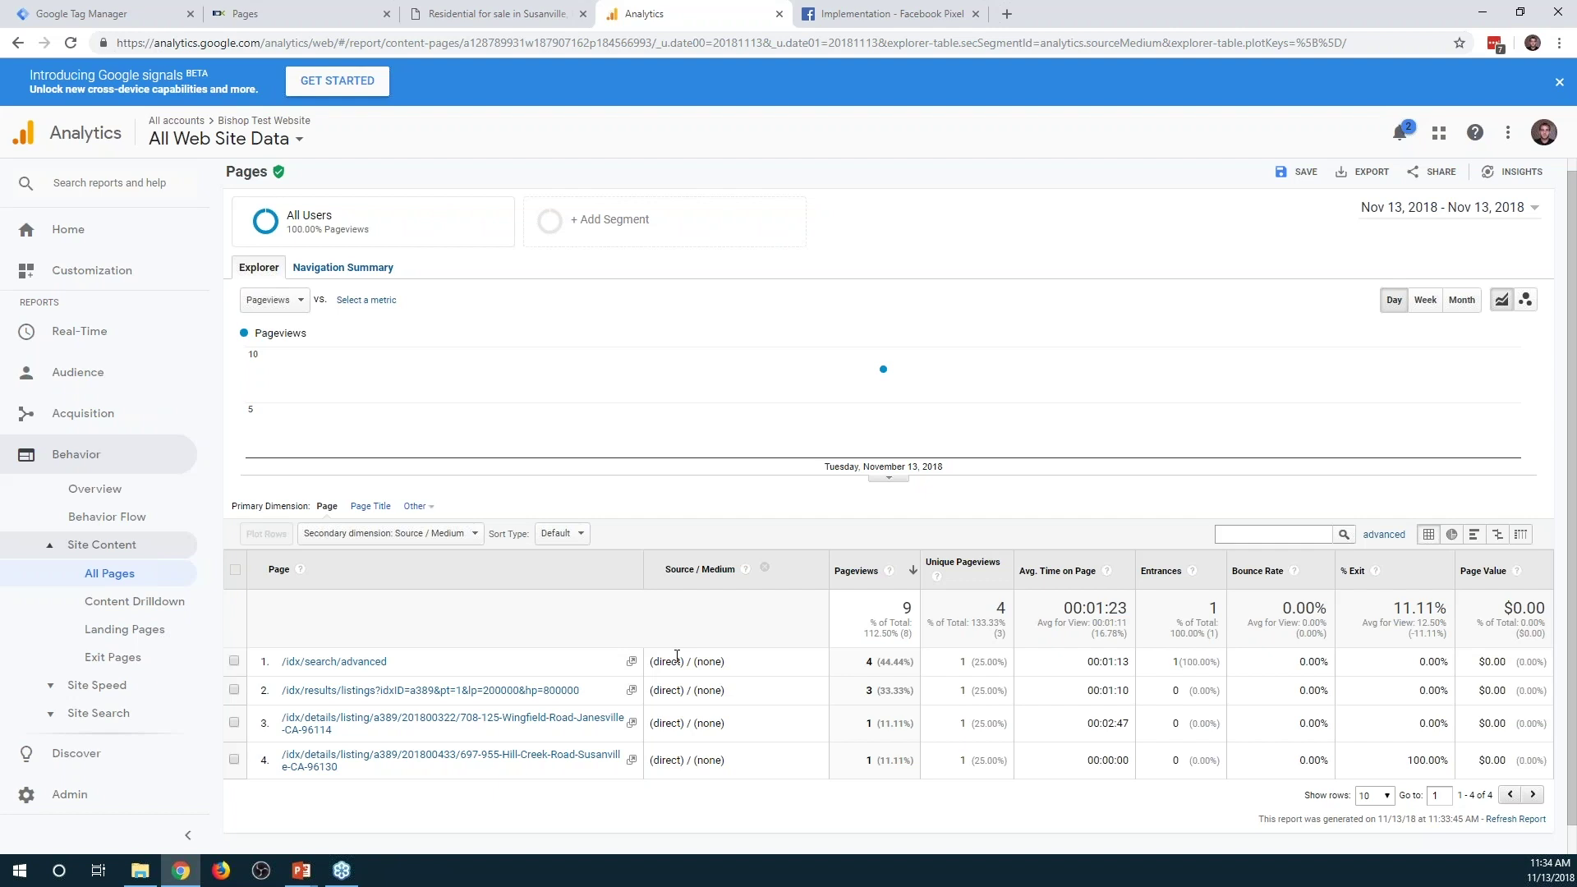
left_click(94, 14)
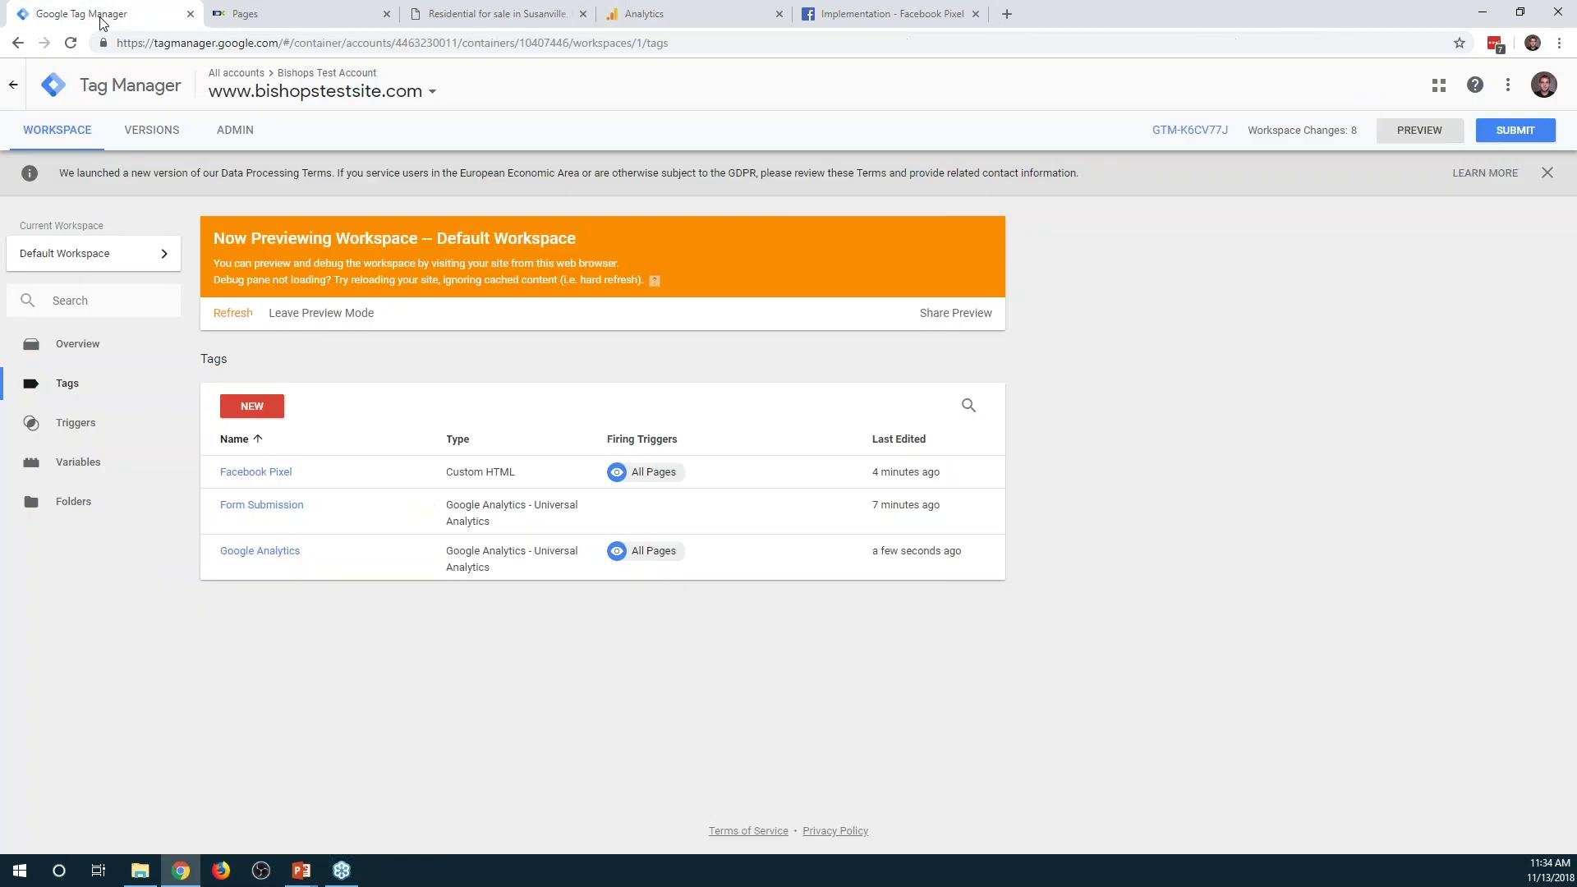
Start a new tag and set its tag type to Crazy Egg
left_click(250, 405)
left_click(937, 244)
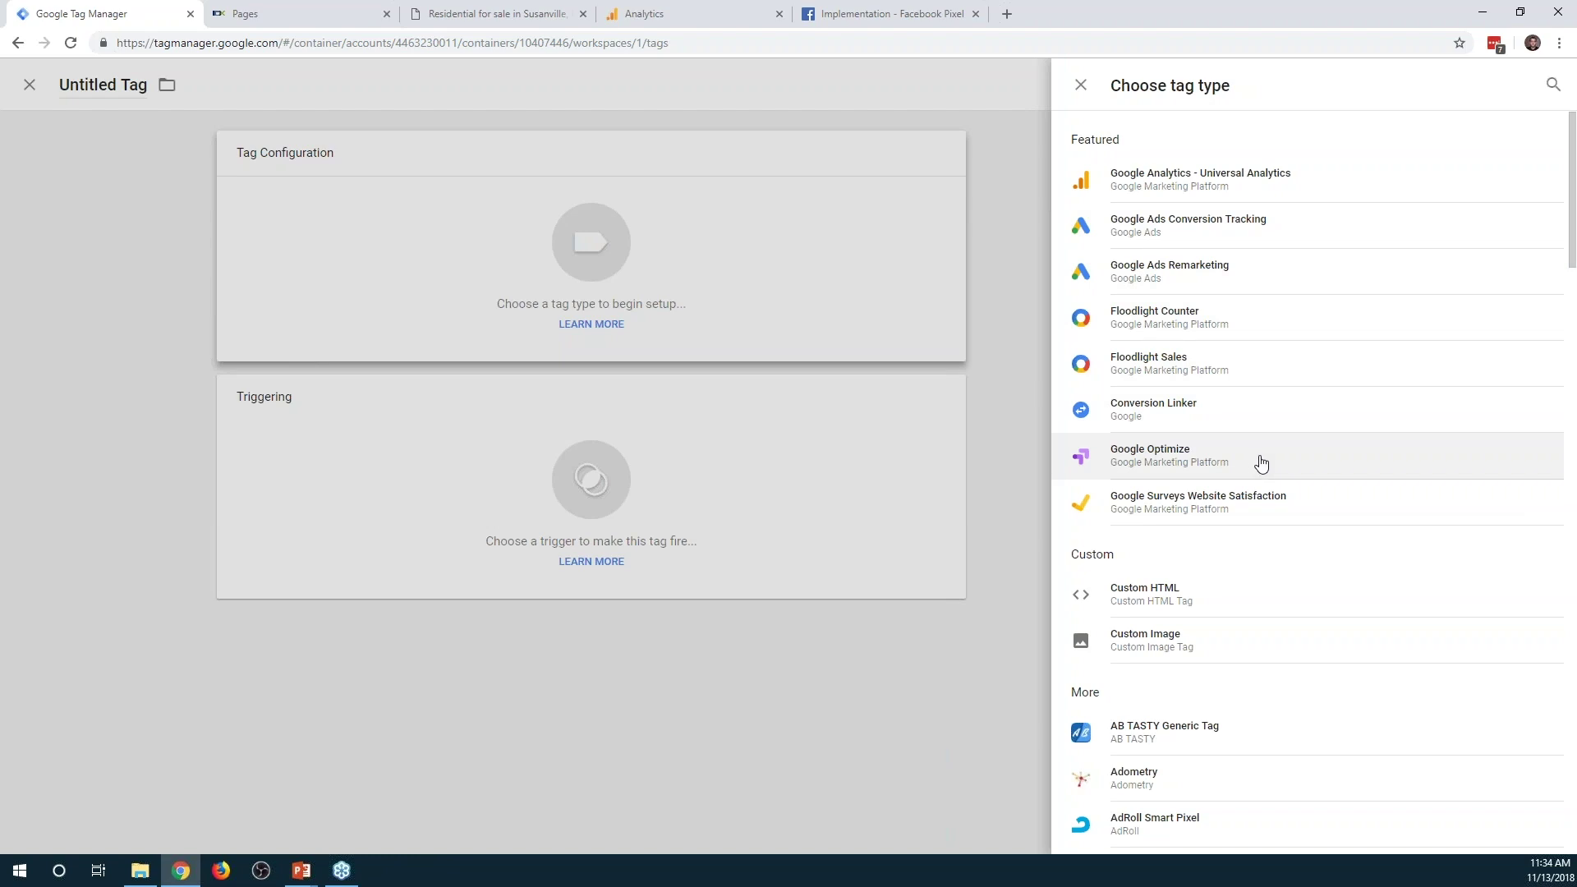
scroll(1262, 462, "down", 3)
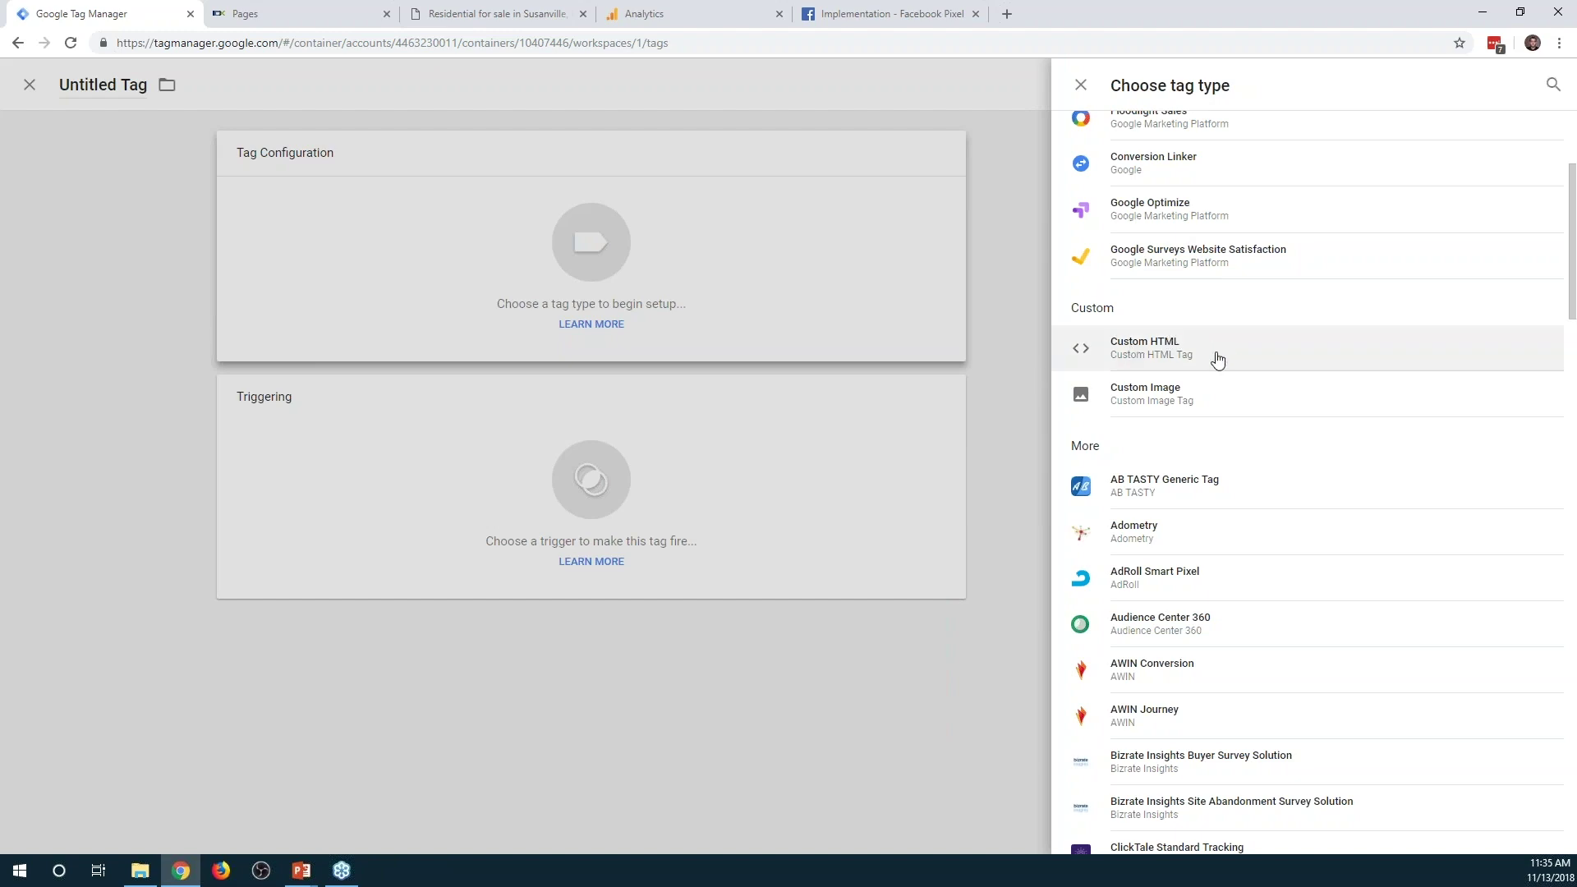
scroll(1232, 373, "down", 2)
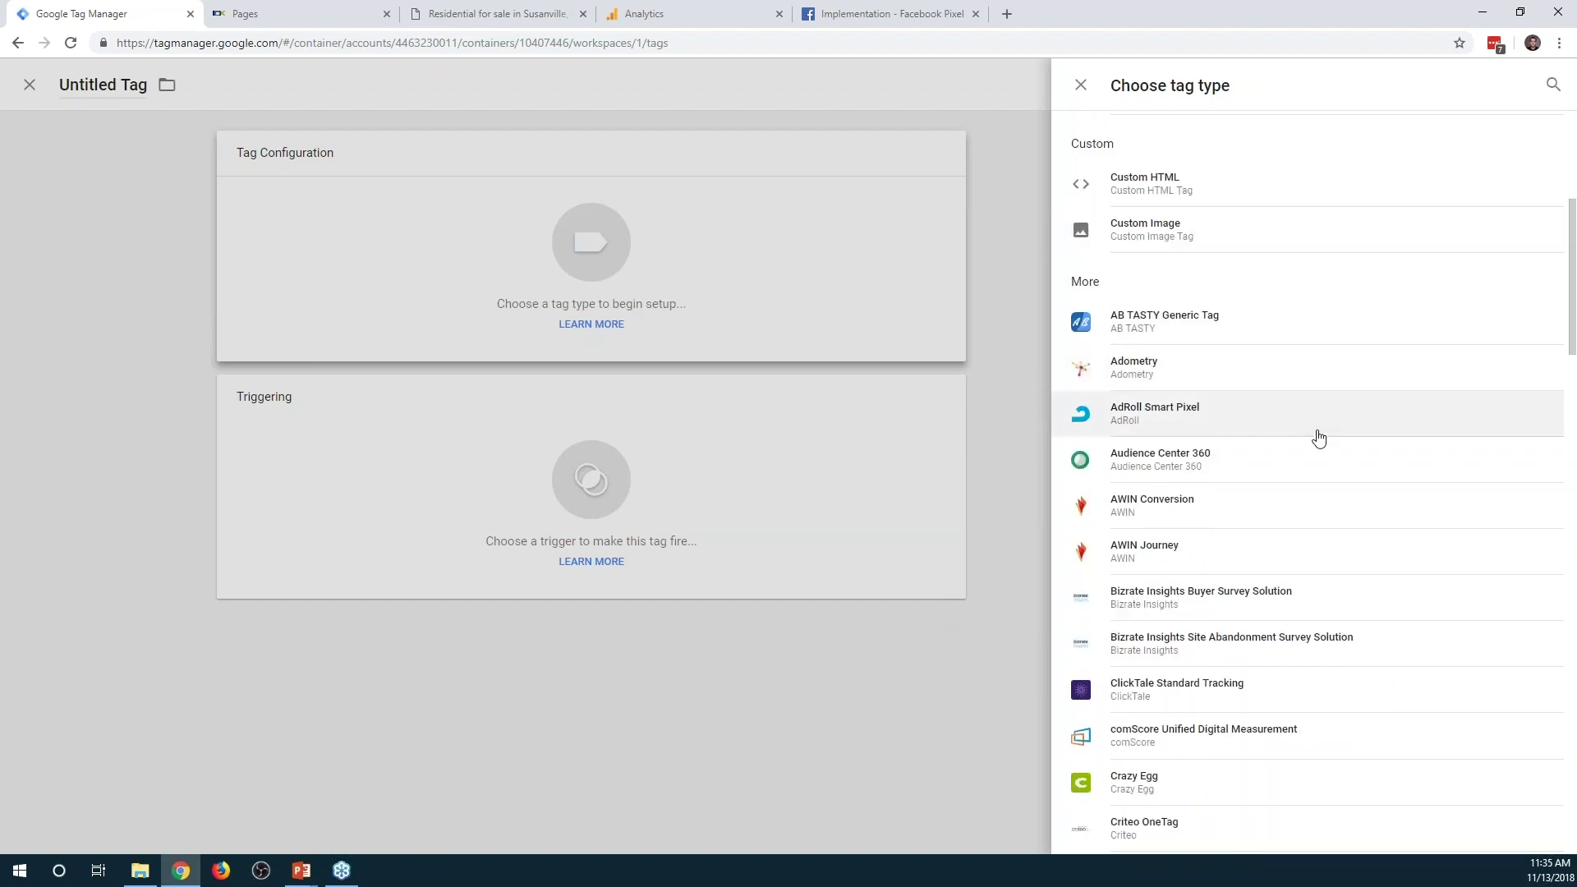
scroll(1318, 438, "down", 1)
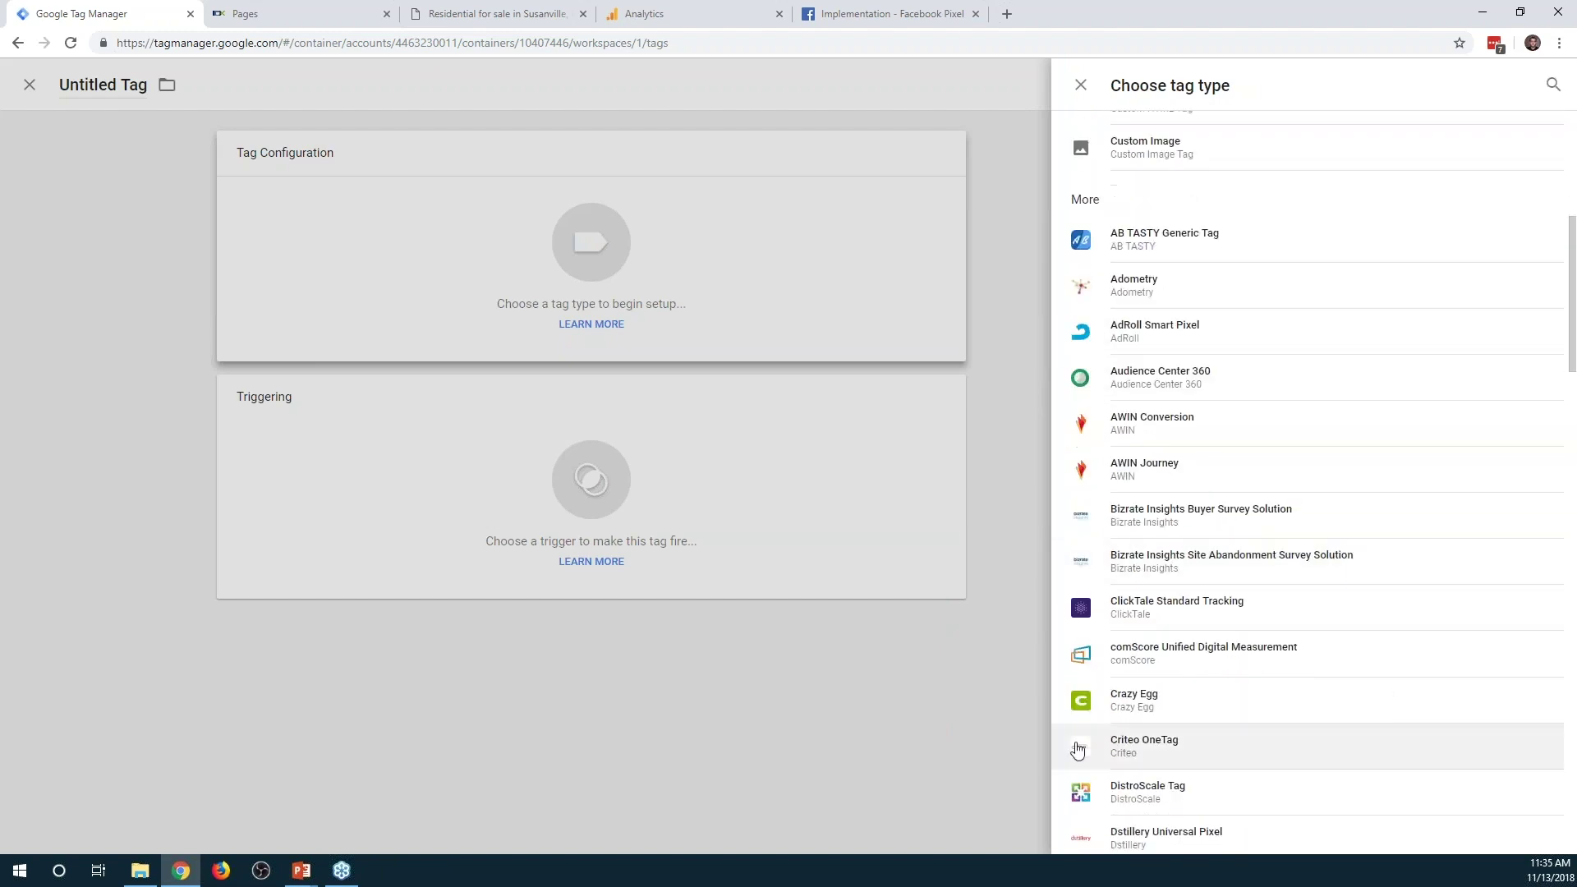
left_click(1215, 704)
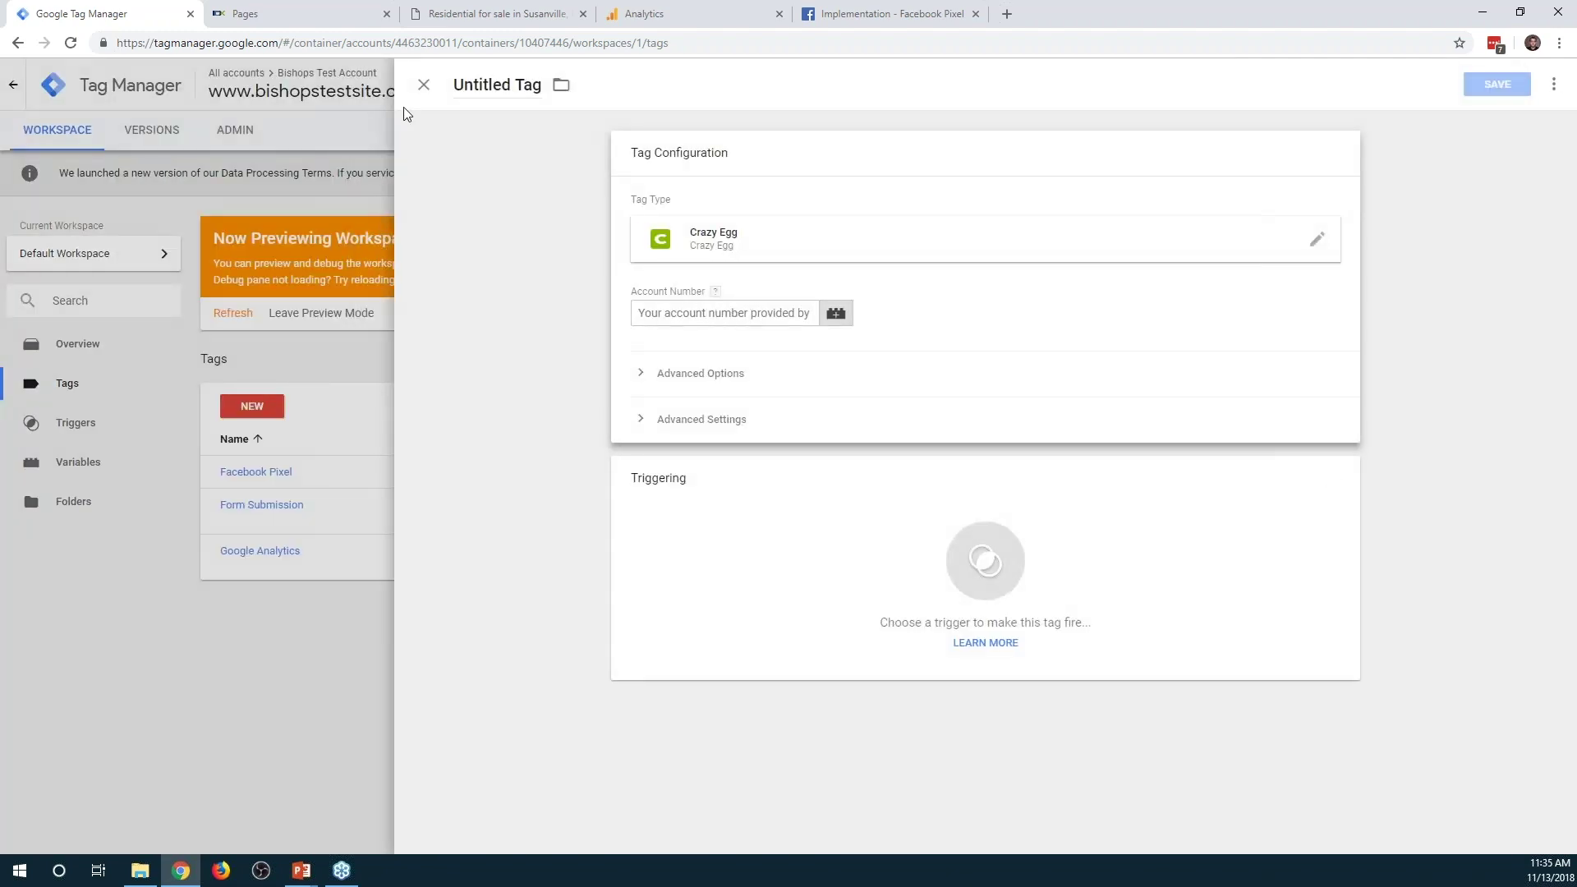
Browse the other tag types, discard the untitled tag, and open the Form Submission tag
left_click(820, 251)
scroll(1339, 482, "down", 6)
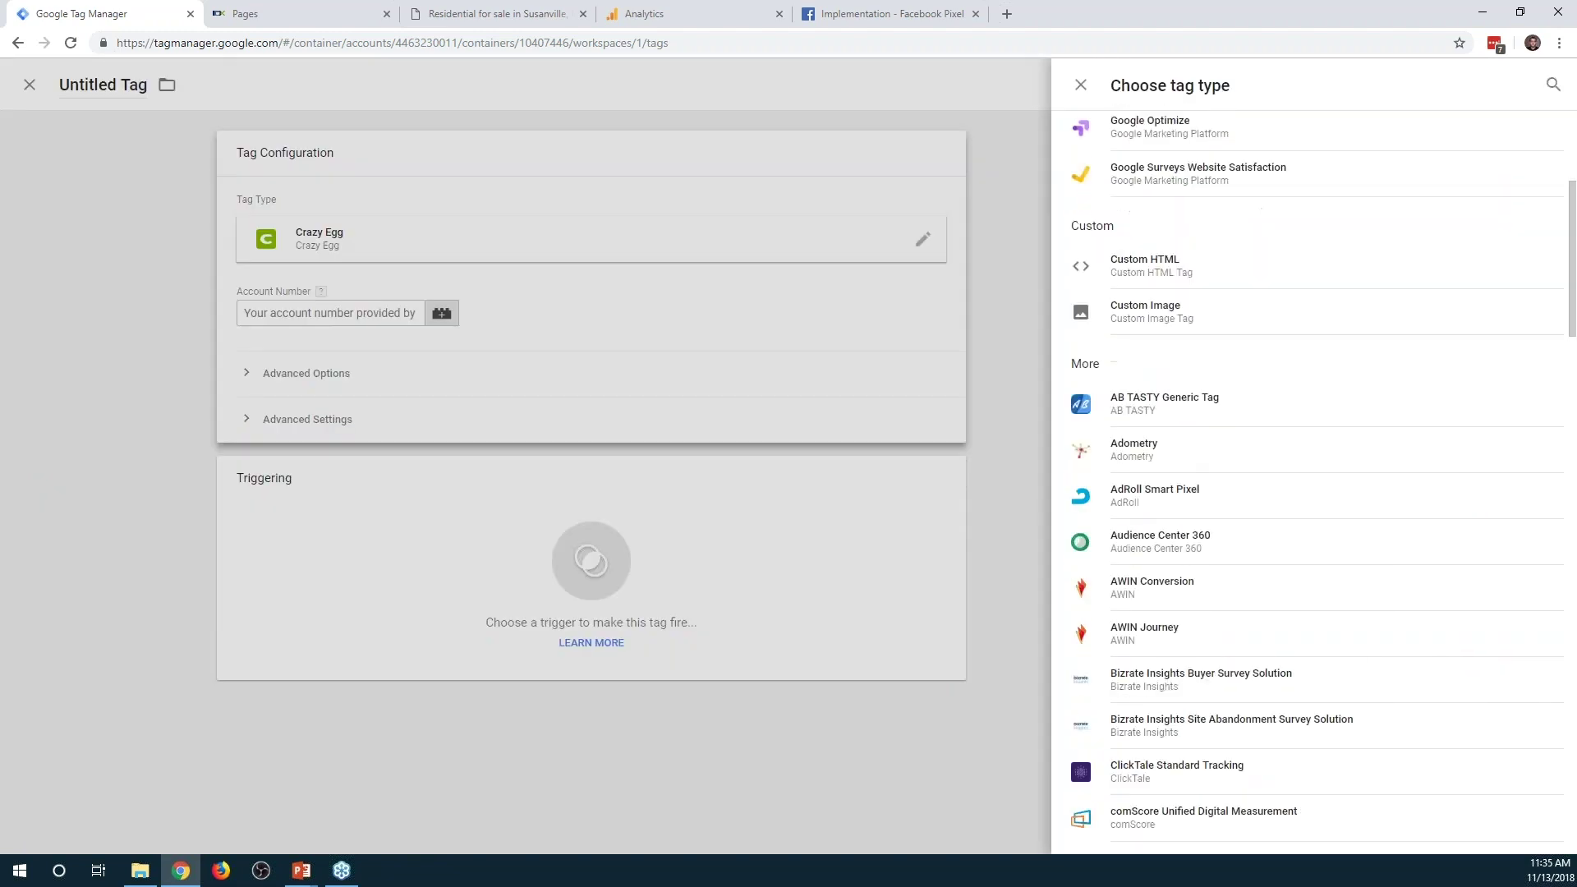
scroll(1339, 483, "down", 1)
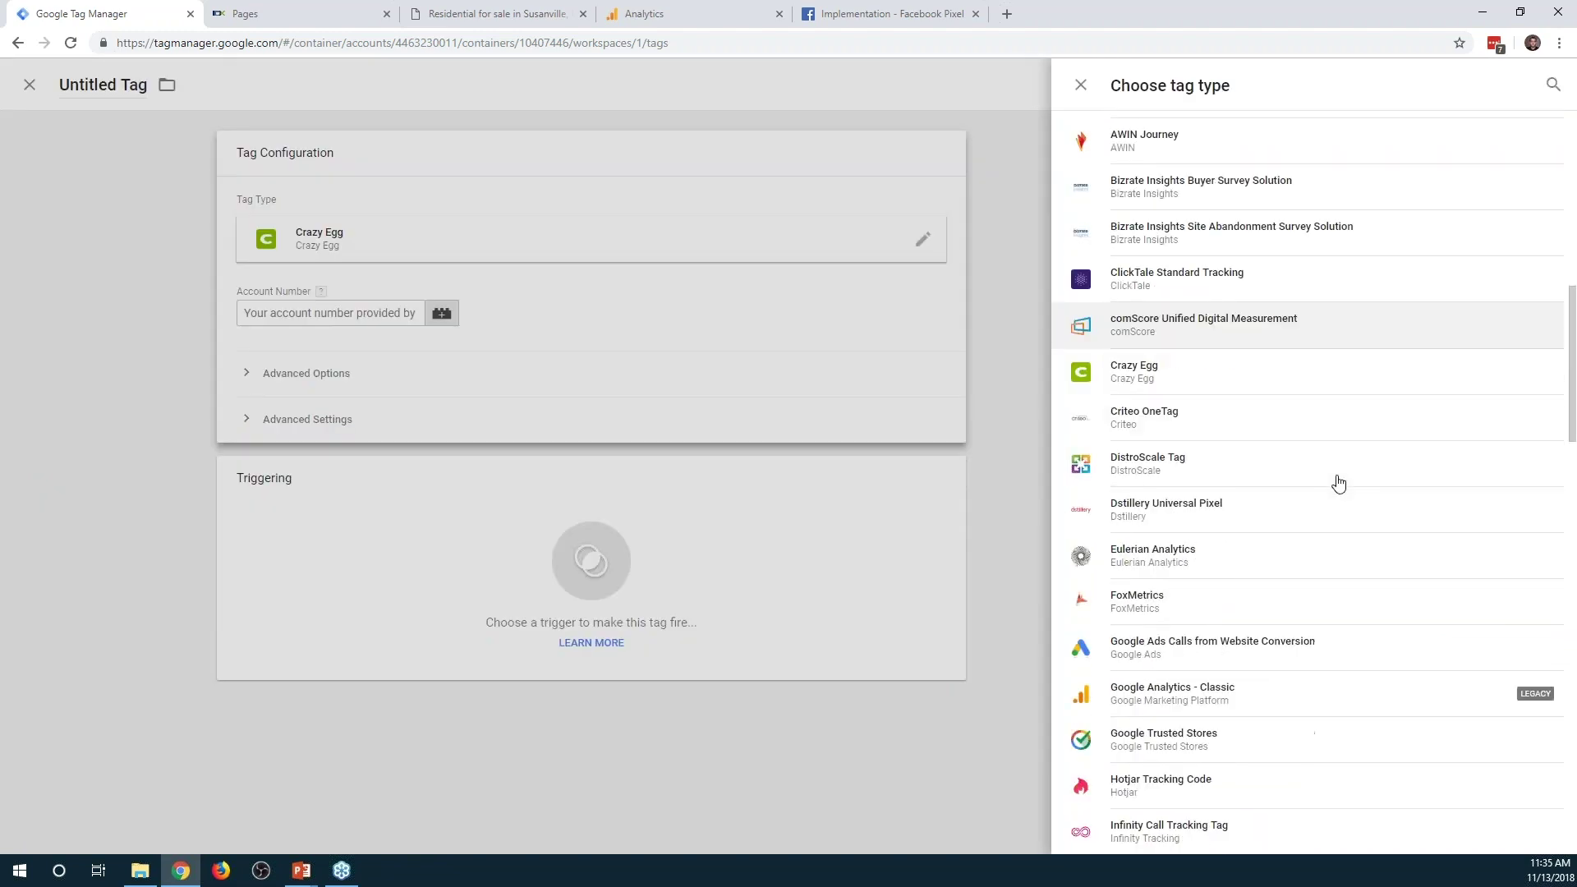
scroll(1281, 567, "down", 1)
scroll(1338, 654, "down", 5)
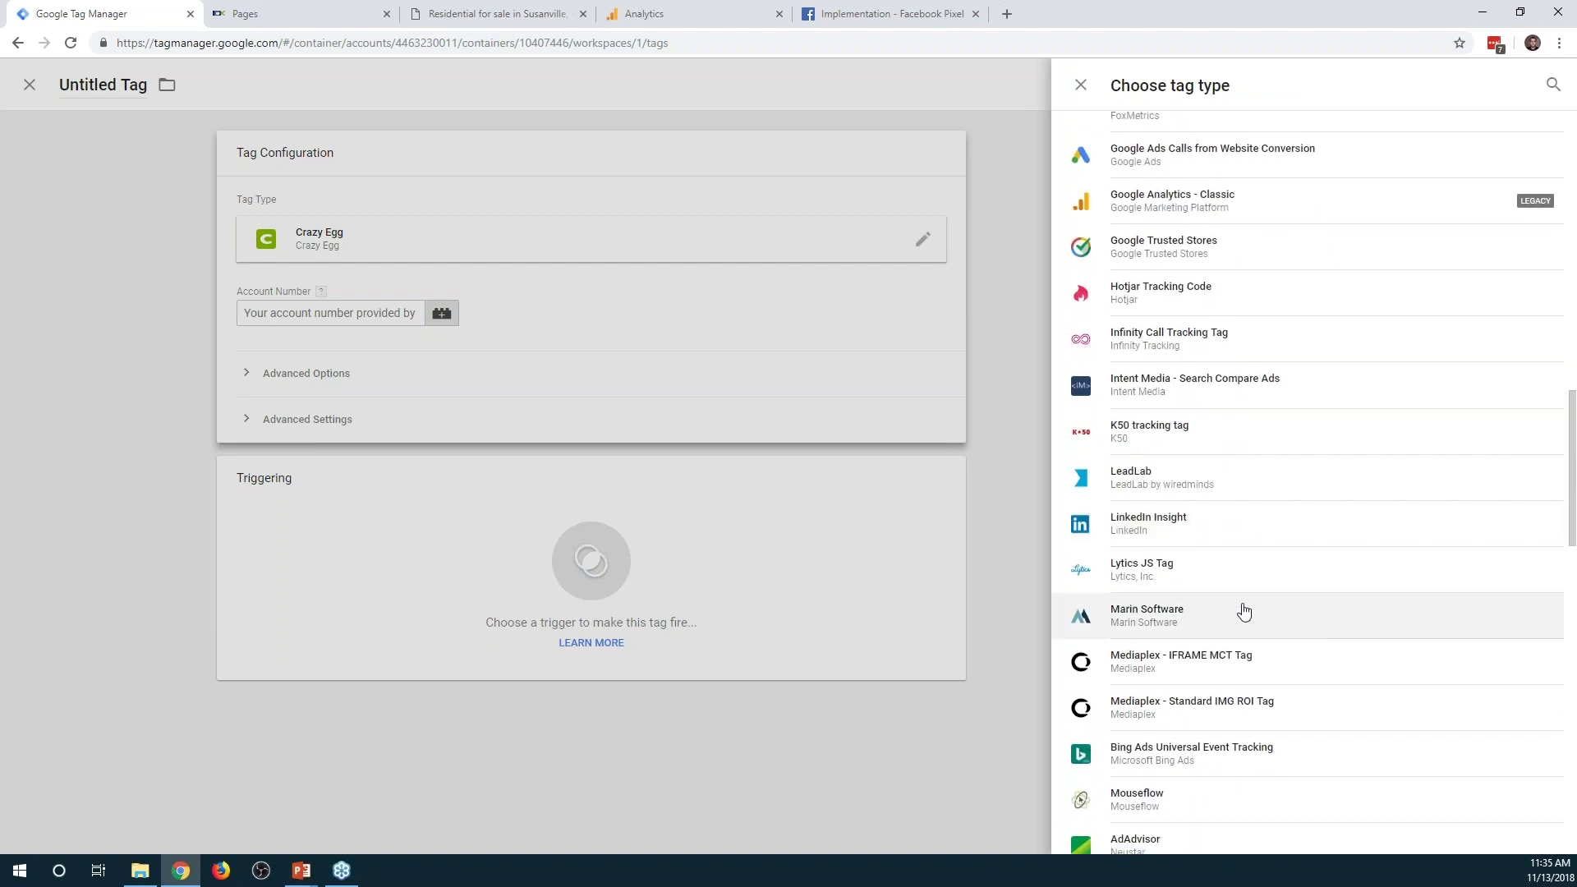
scroll(1264, 608, "down", 6)
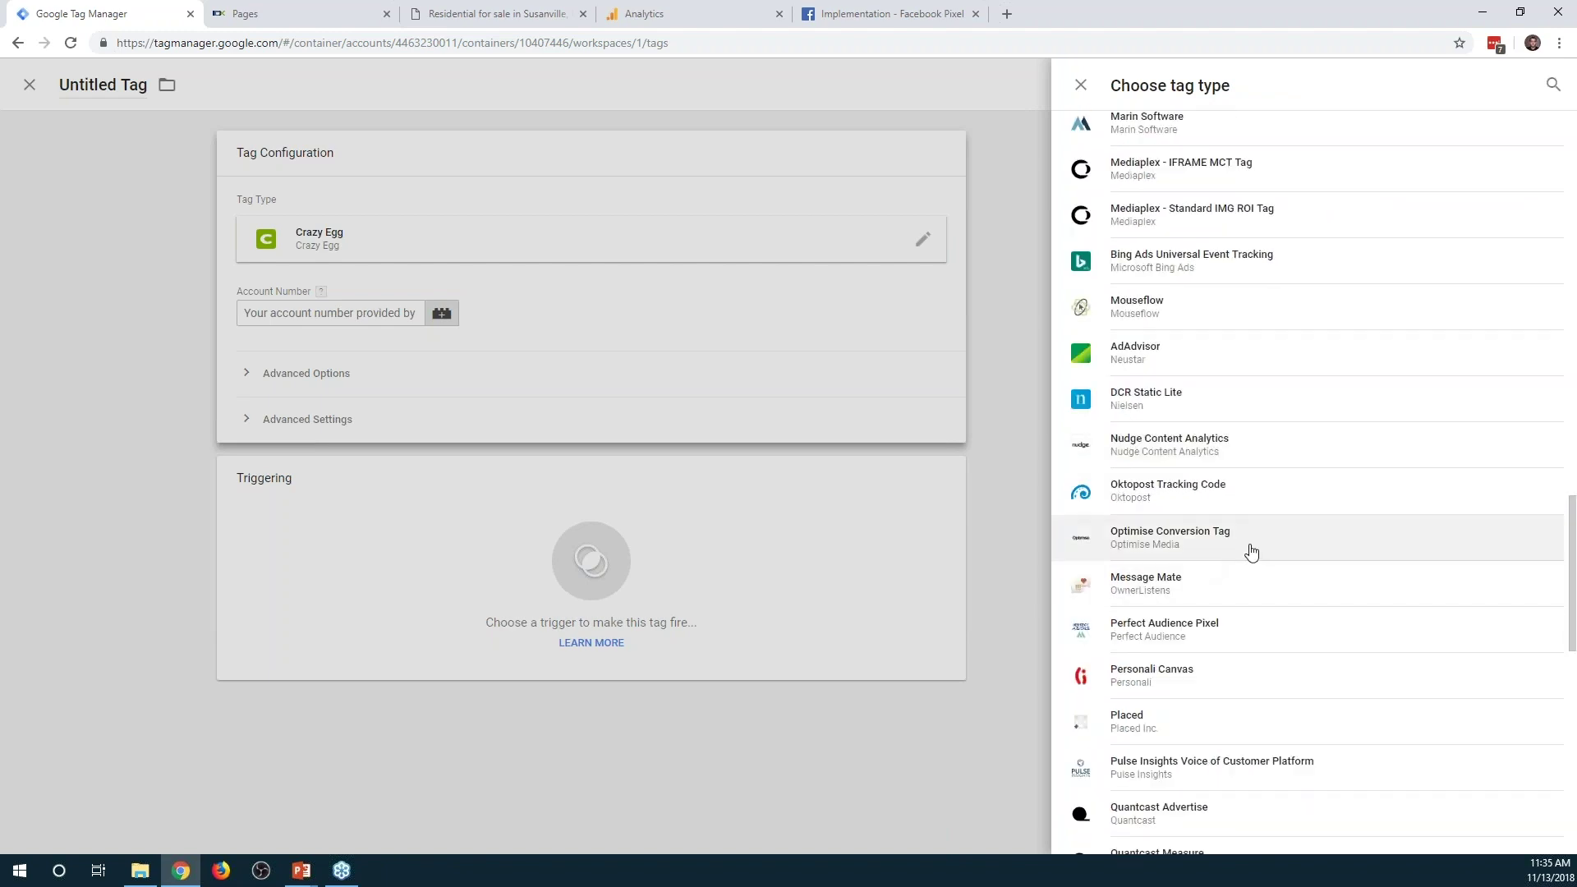
scroll(1257, 554, "down", 3)
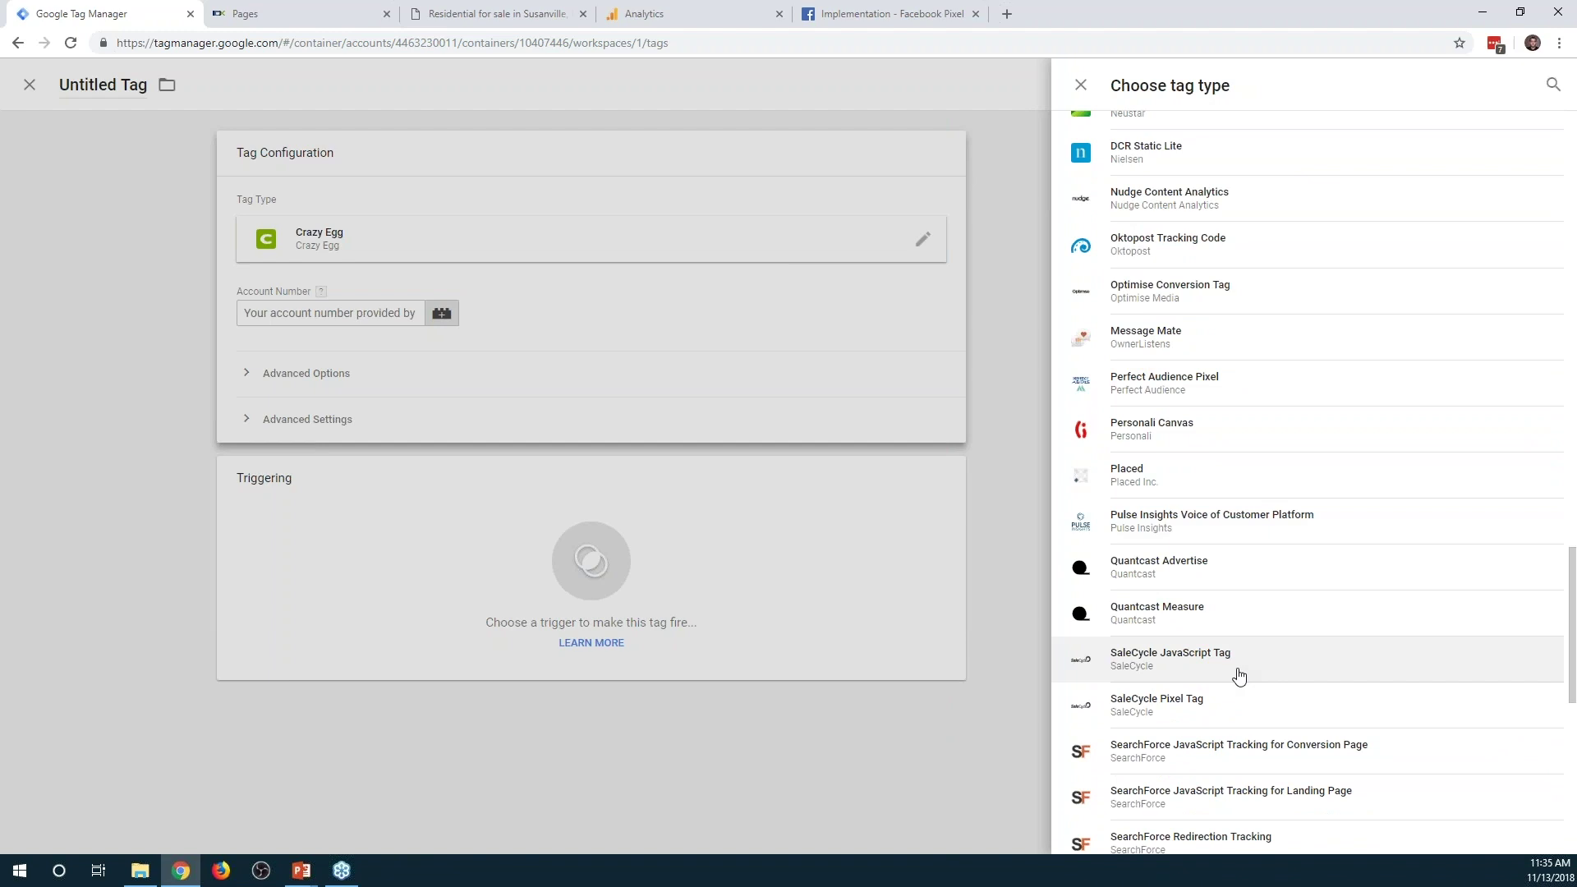
scroll(1238, 675, "down", 4)
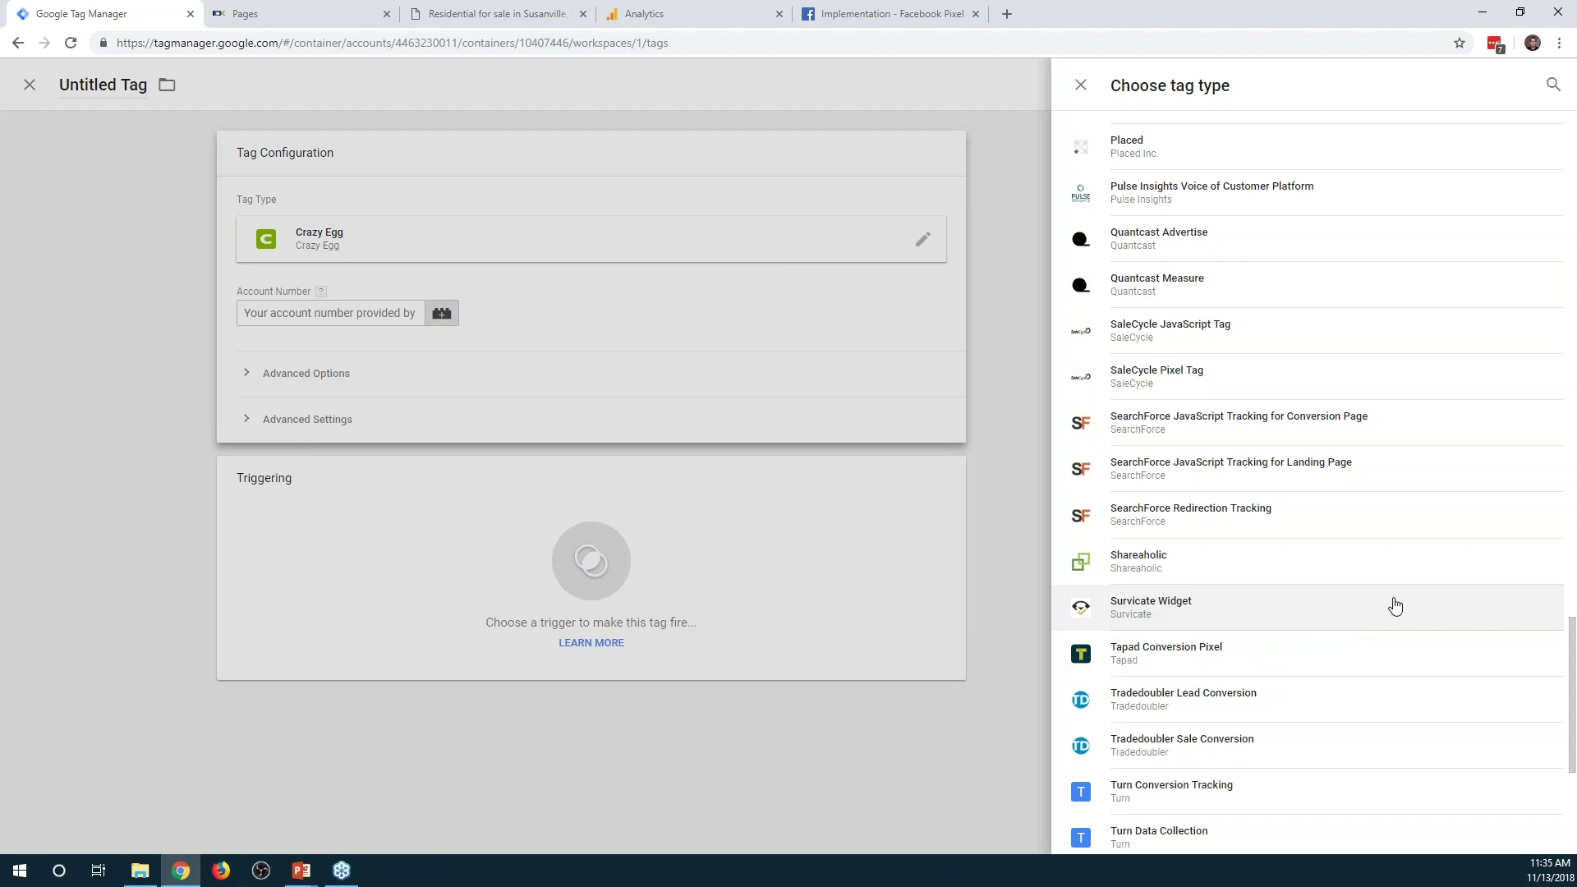
left_click(29, 84)
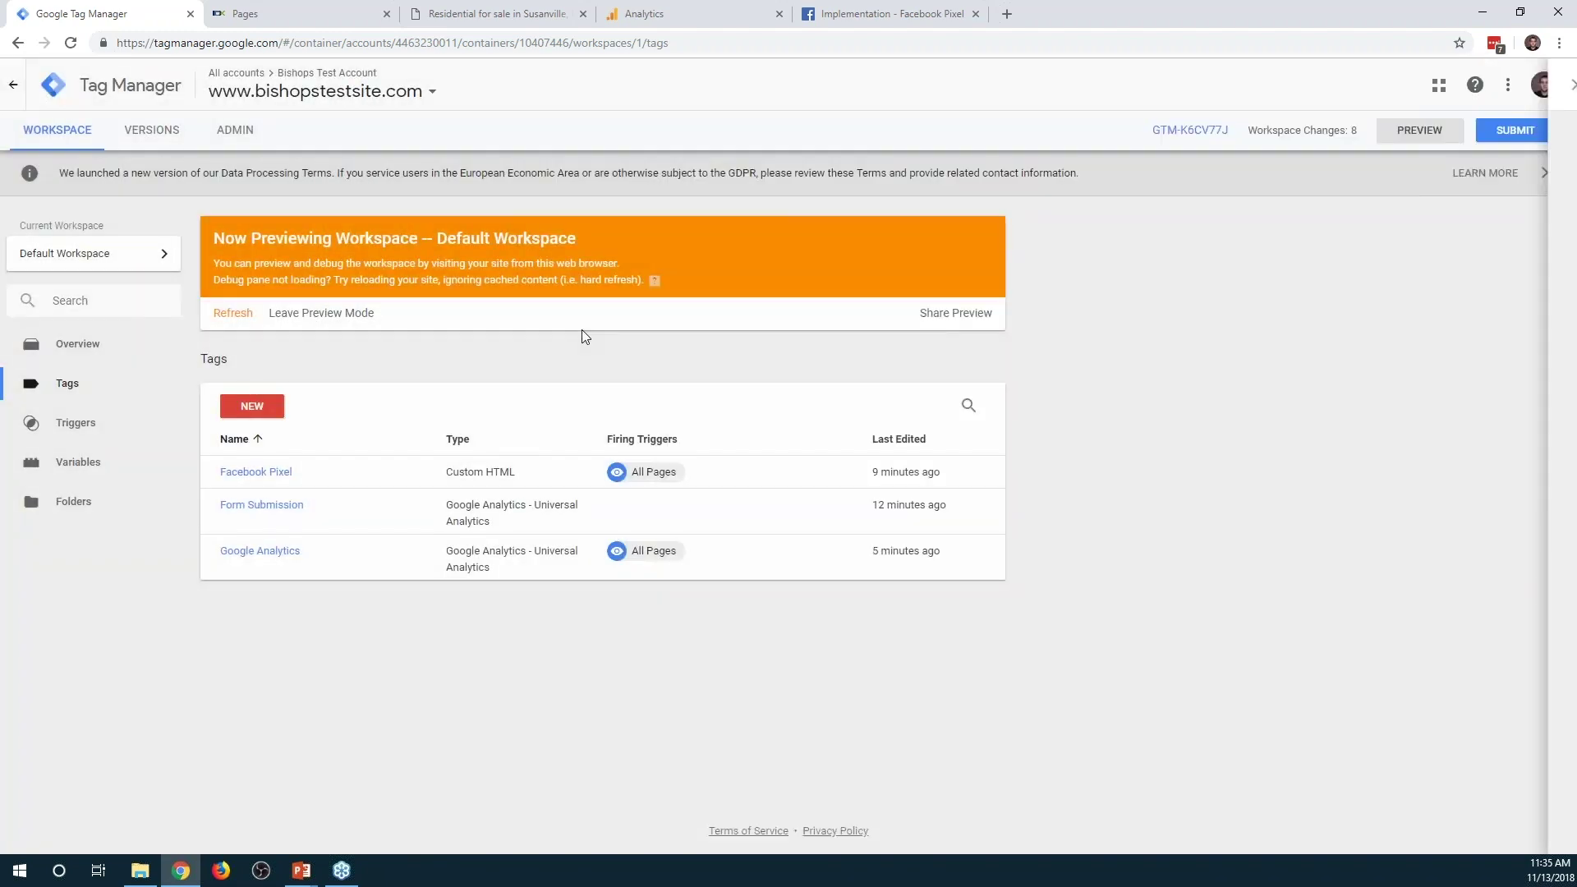
left_click(264, 506)
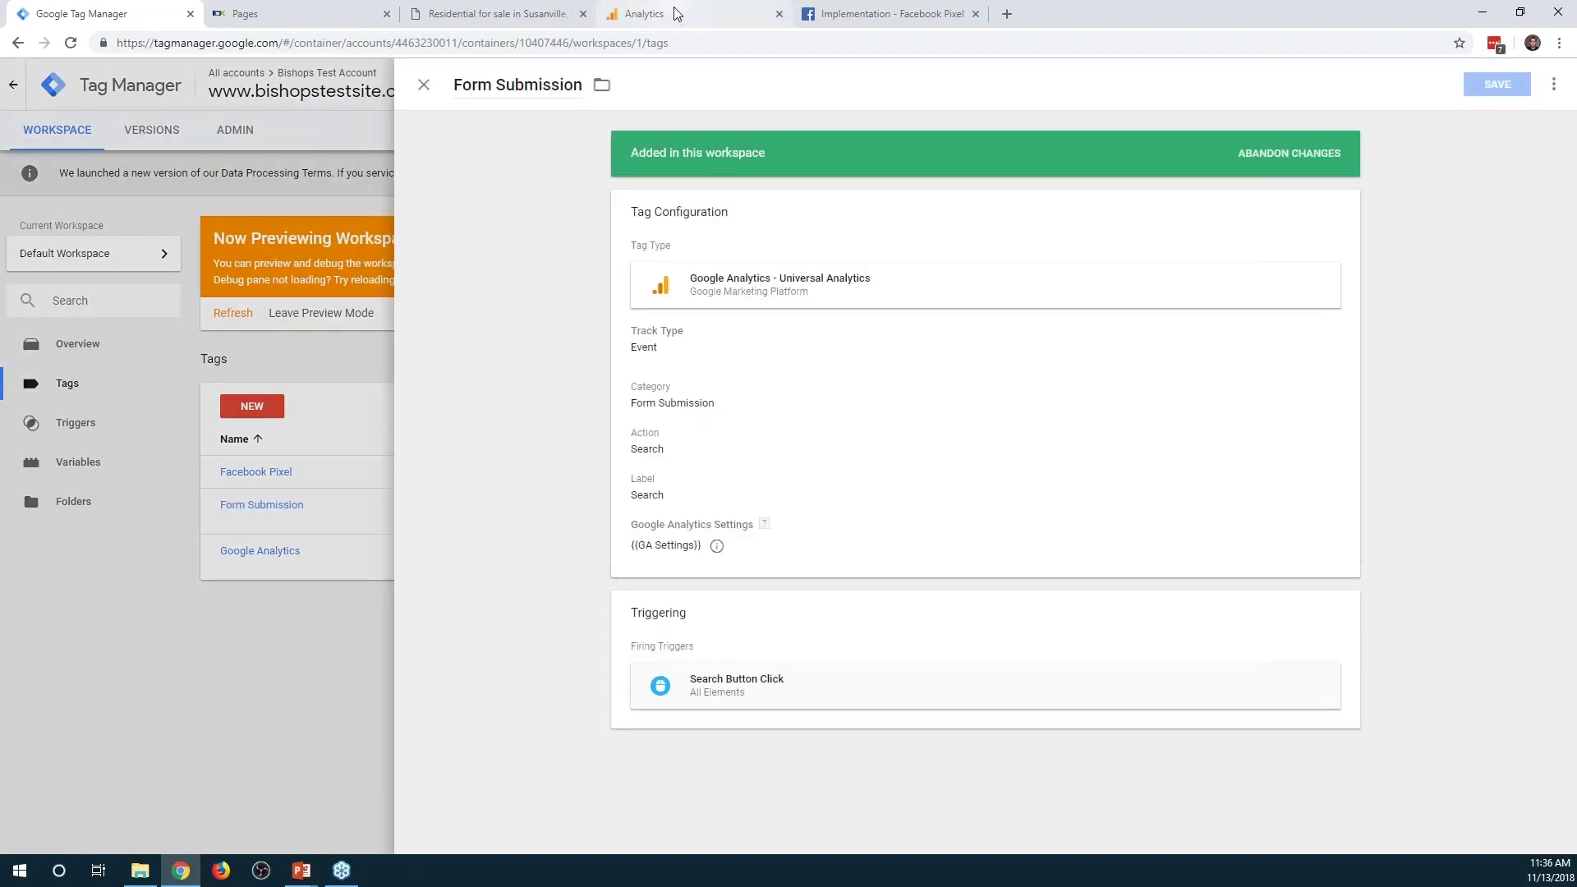
left_click(508, 14)
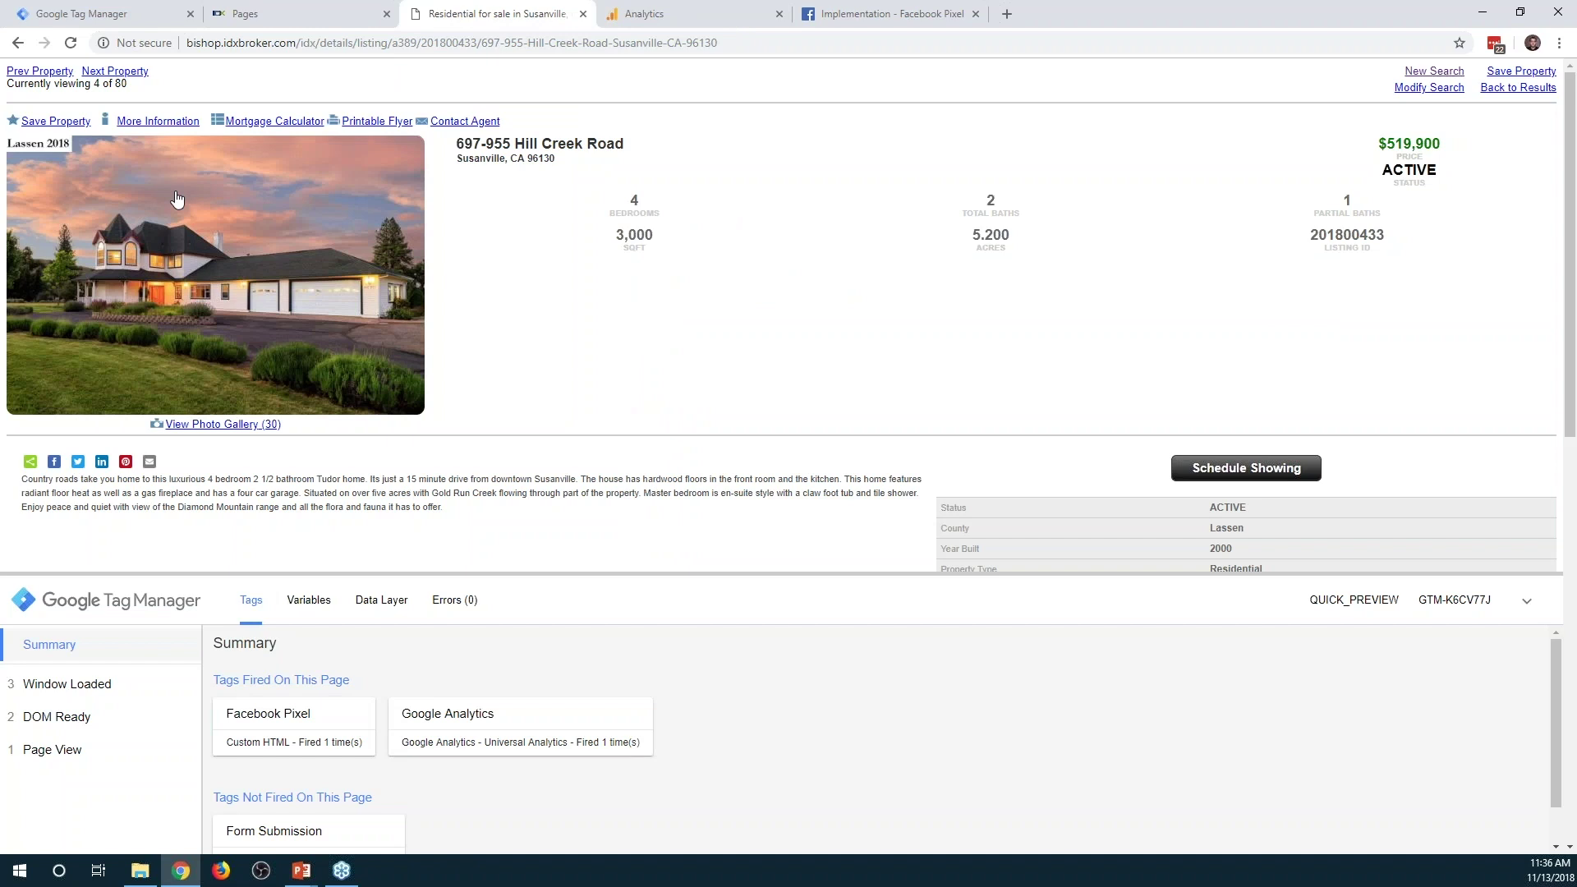
scroll(951, 277, "down", 3)
scroll(951, 277, "down", 1)
scroll(1305, 352, "up", 2)
right_click(1238, 300)
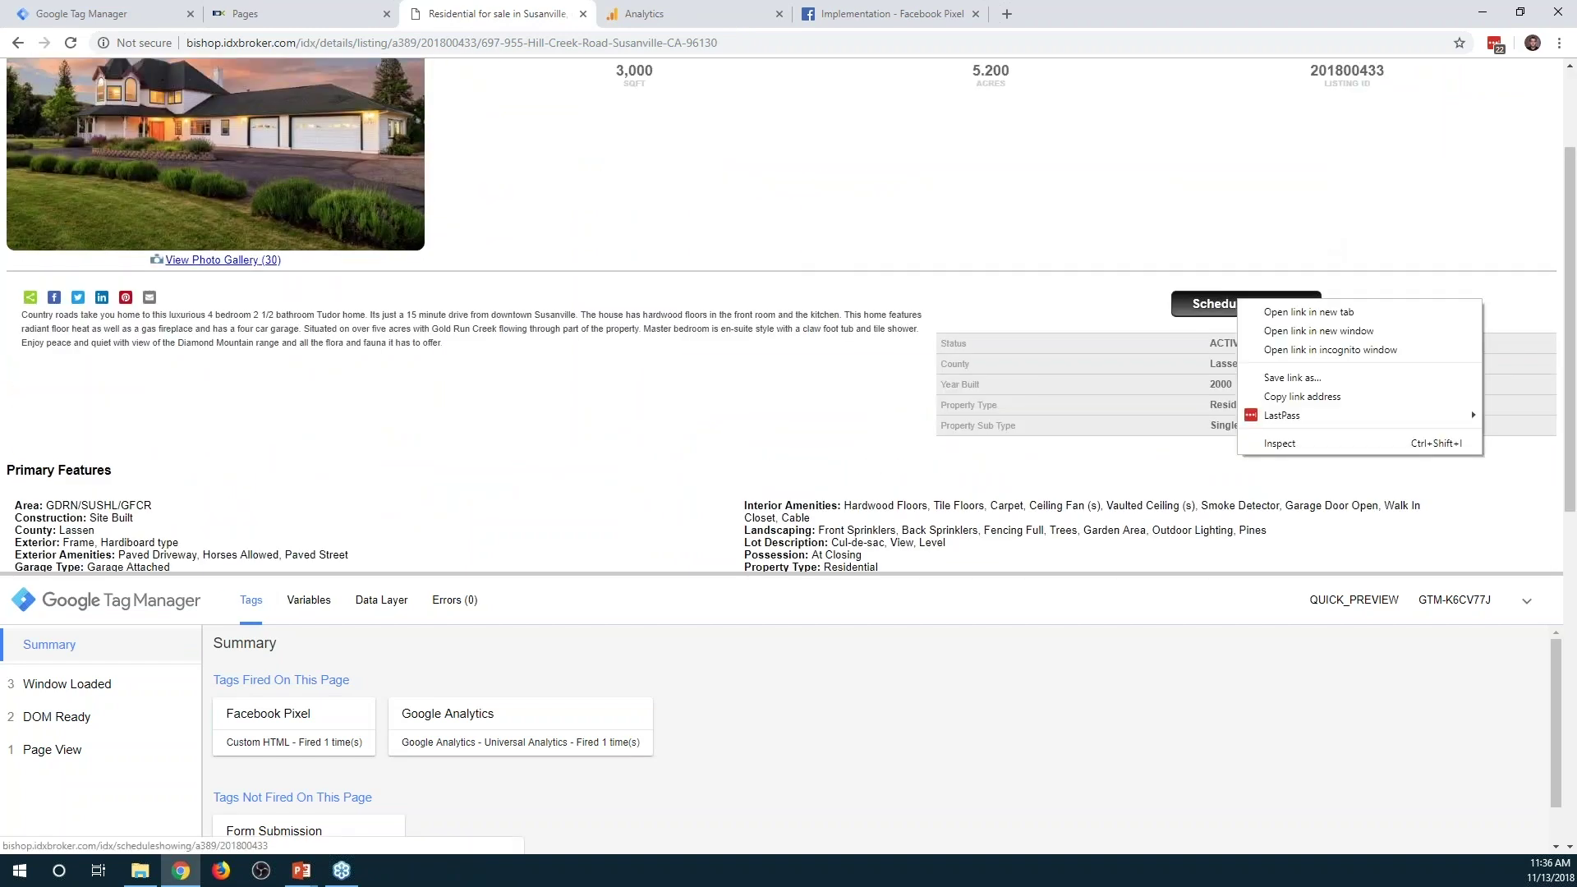
left_click(1292, 445)
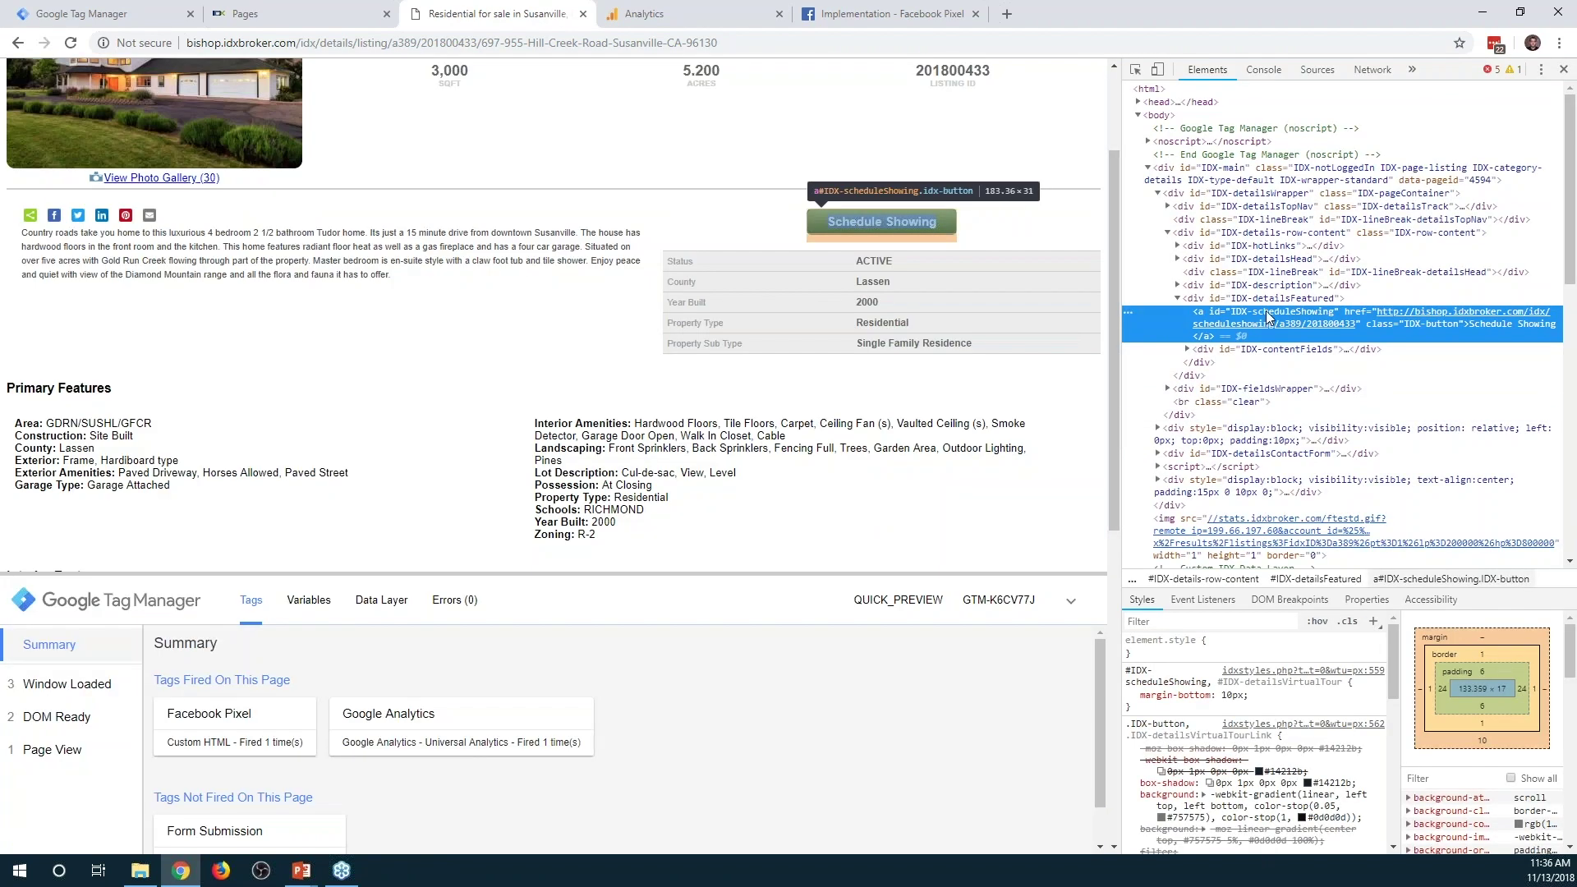
double_click(1265, 314)
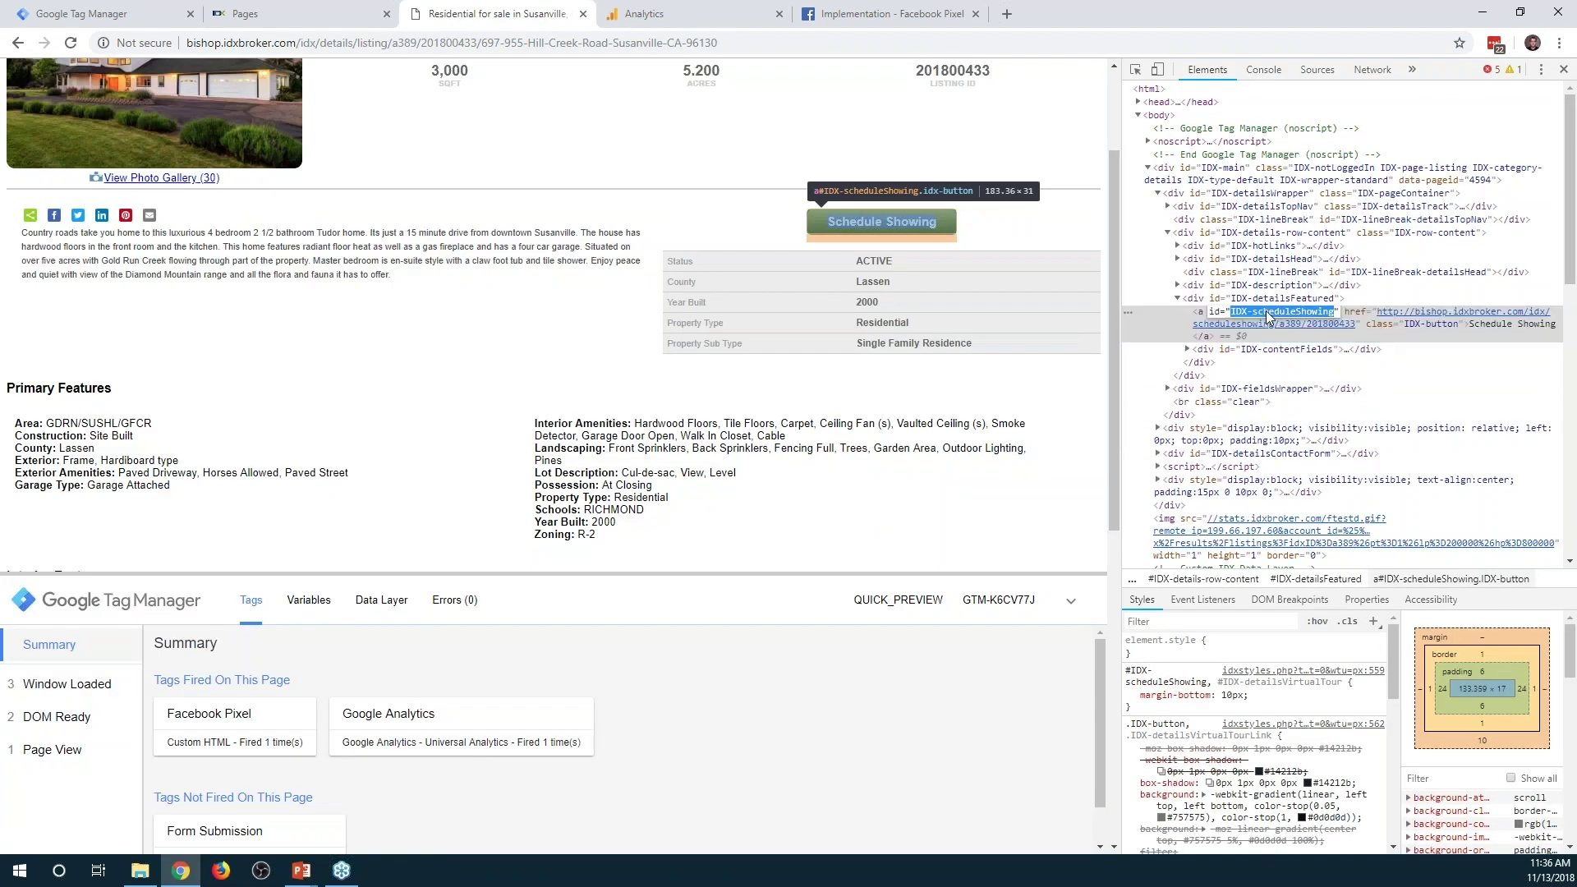
key("F12")
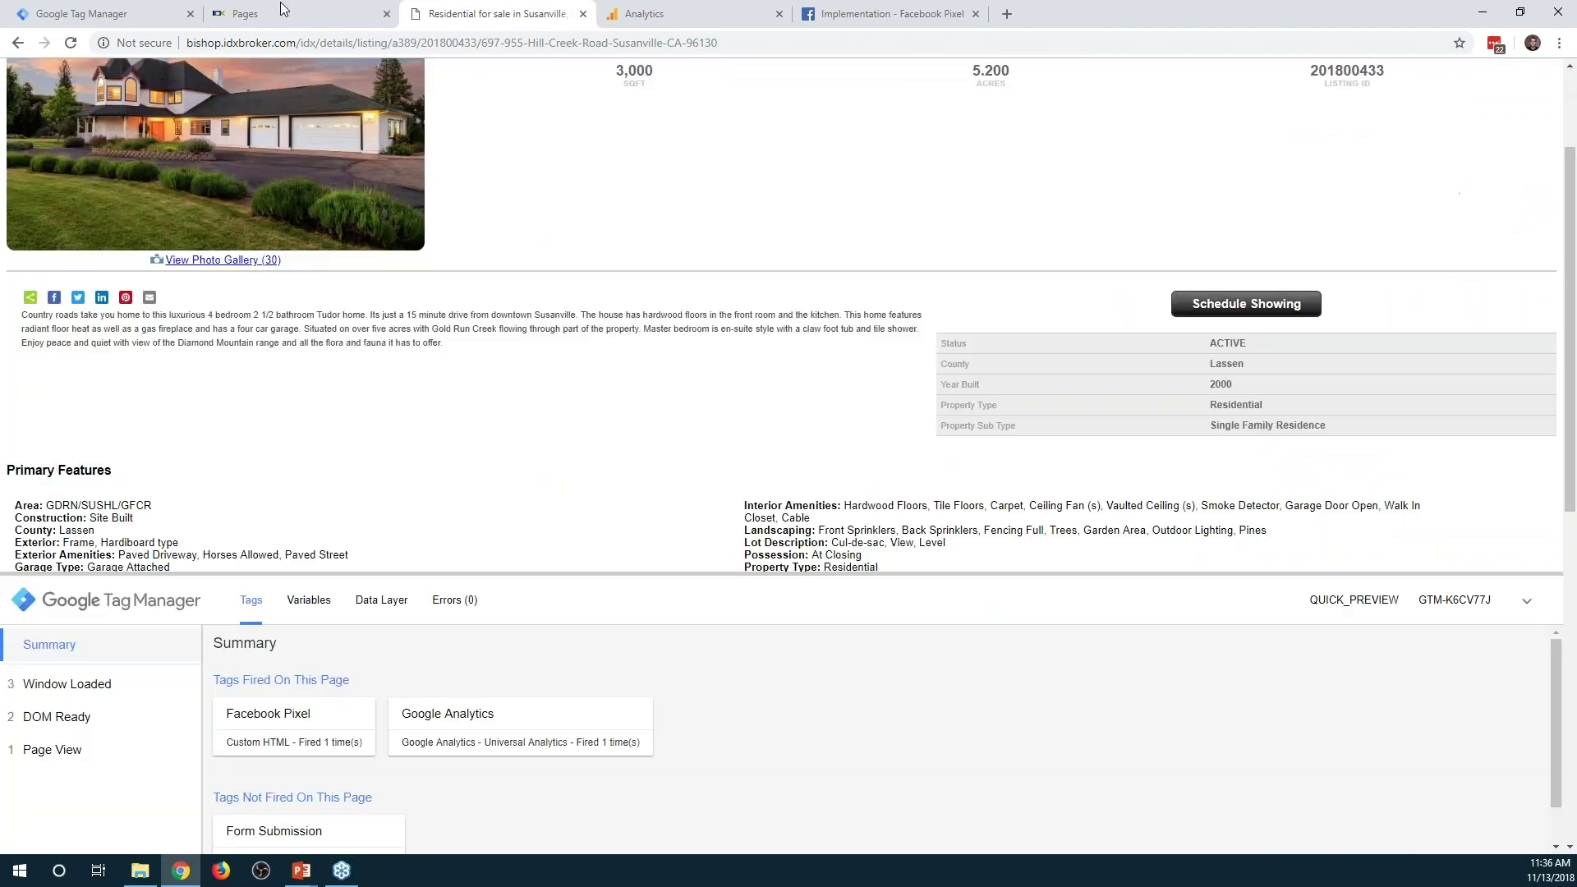
left_click(78, 14)
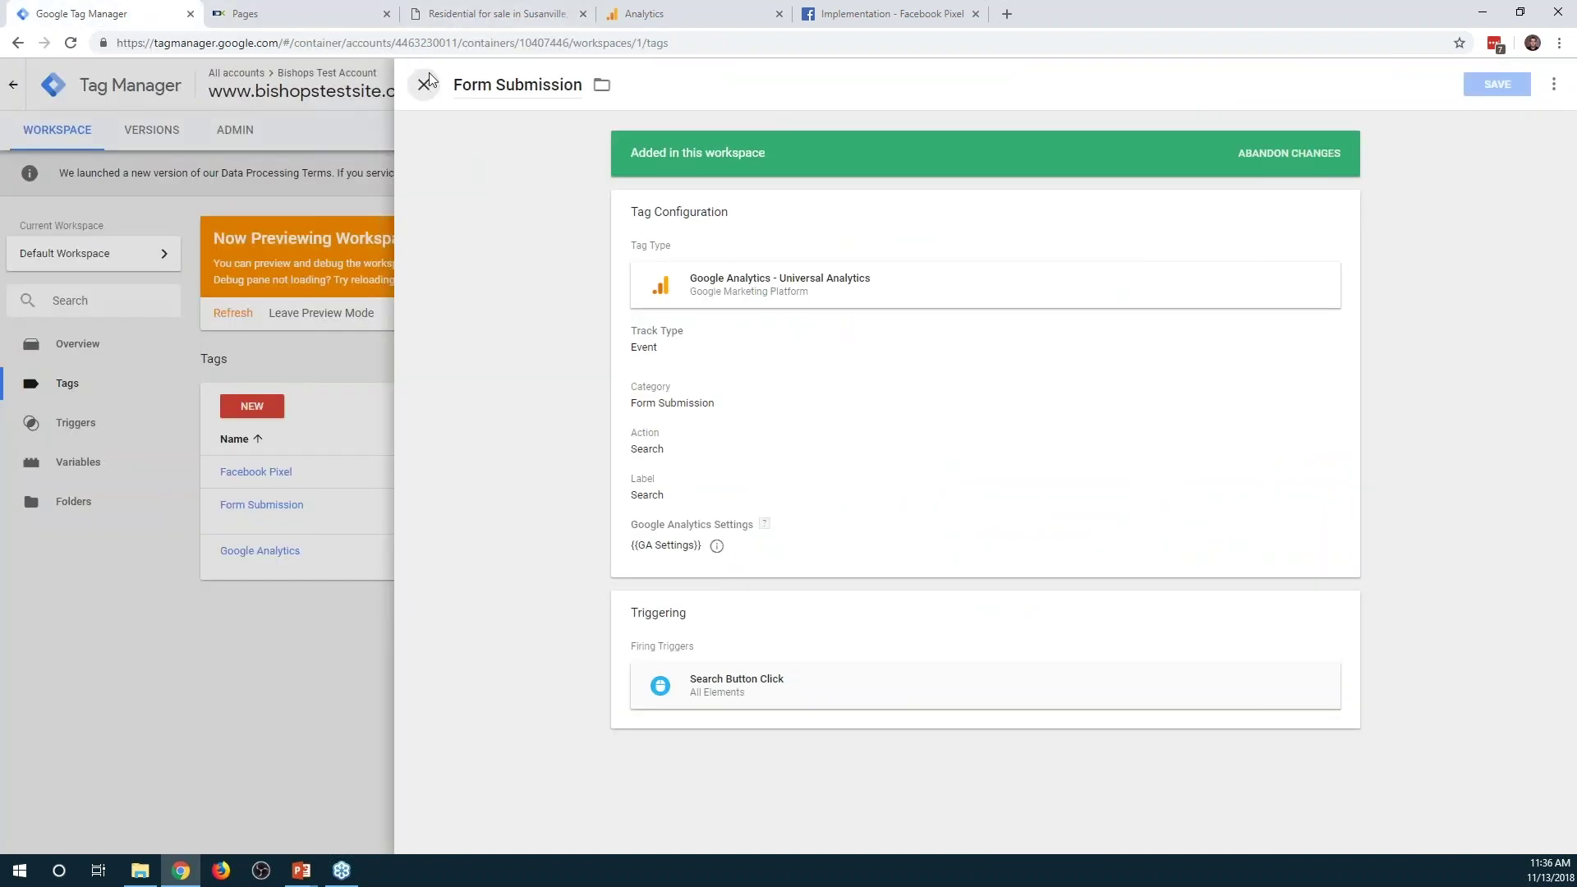
Create a new tag named 'Schedule Showing' of type Google Analytics - Universal Analytics
left_click(424, 85)
left_click(252, 406)
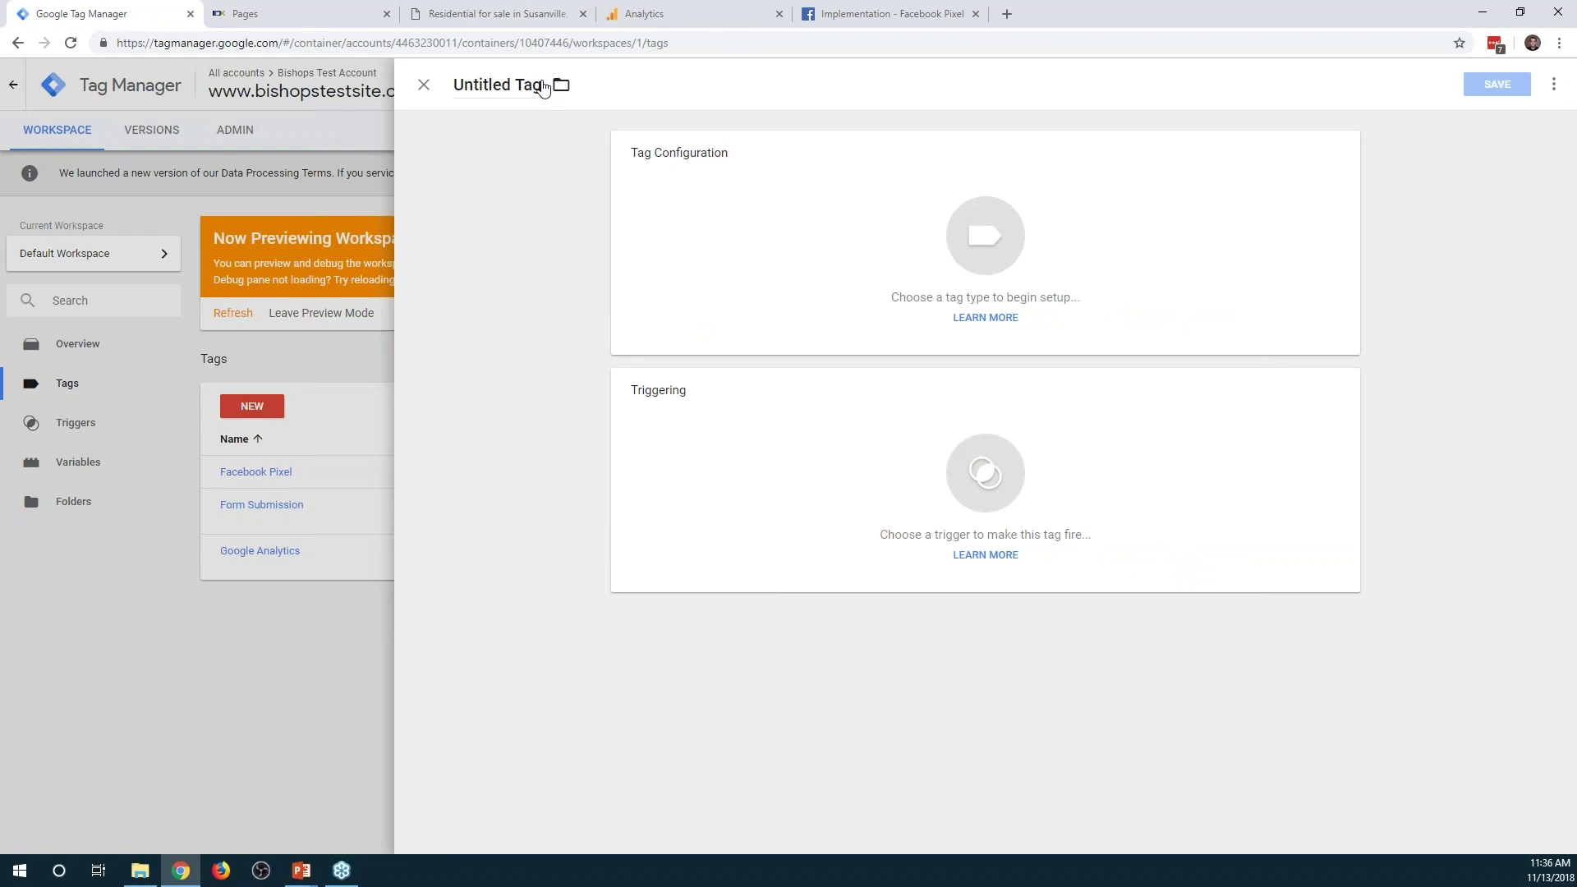
left_click(525, 85)
type("Sch")
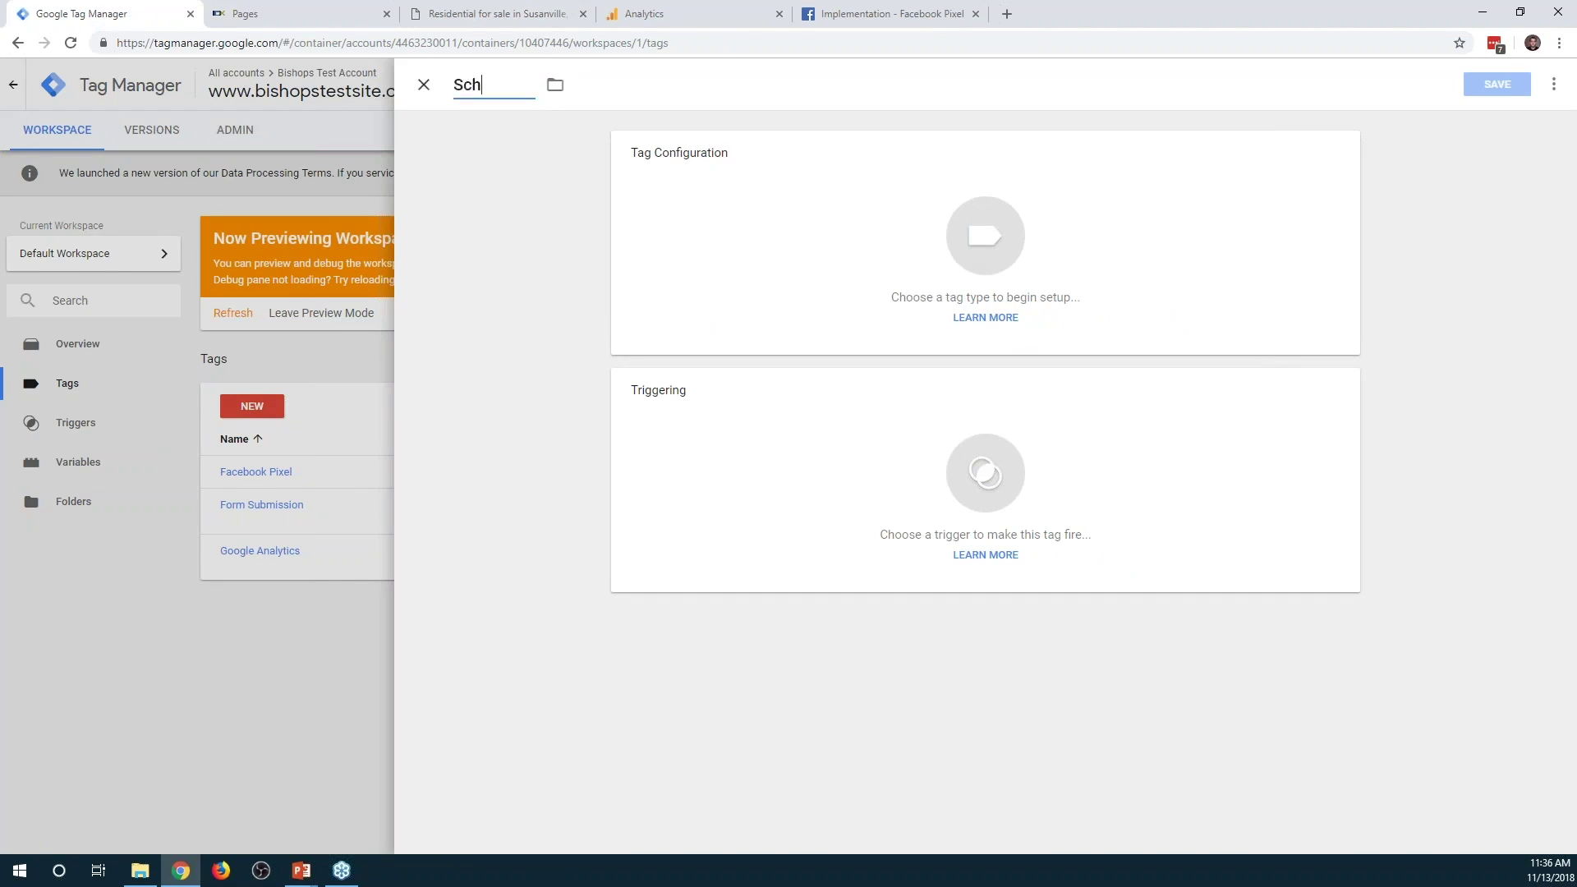
type("edule Showing")
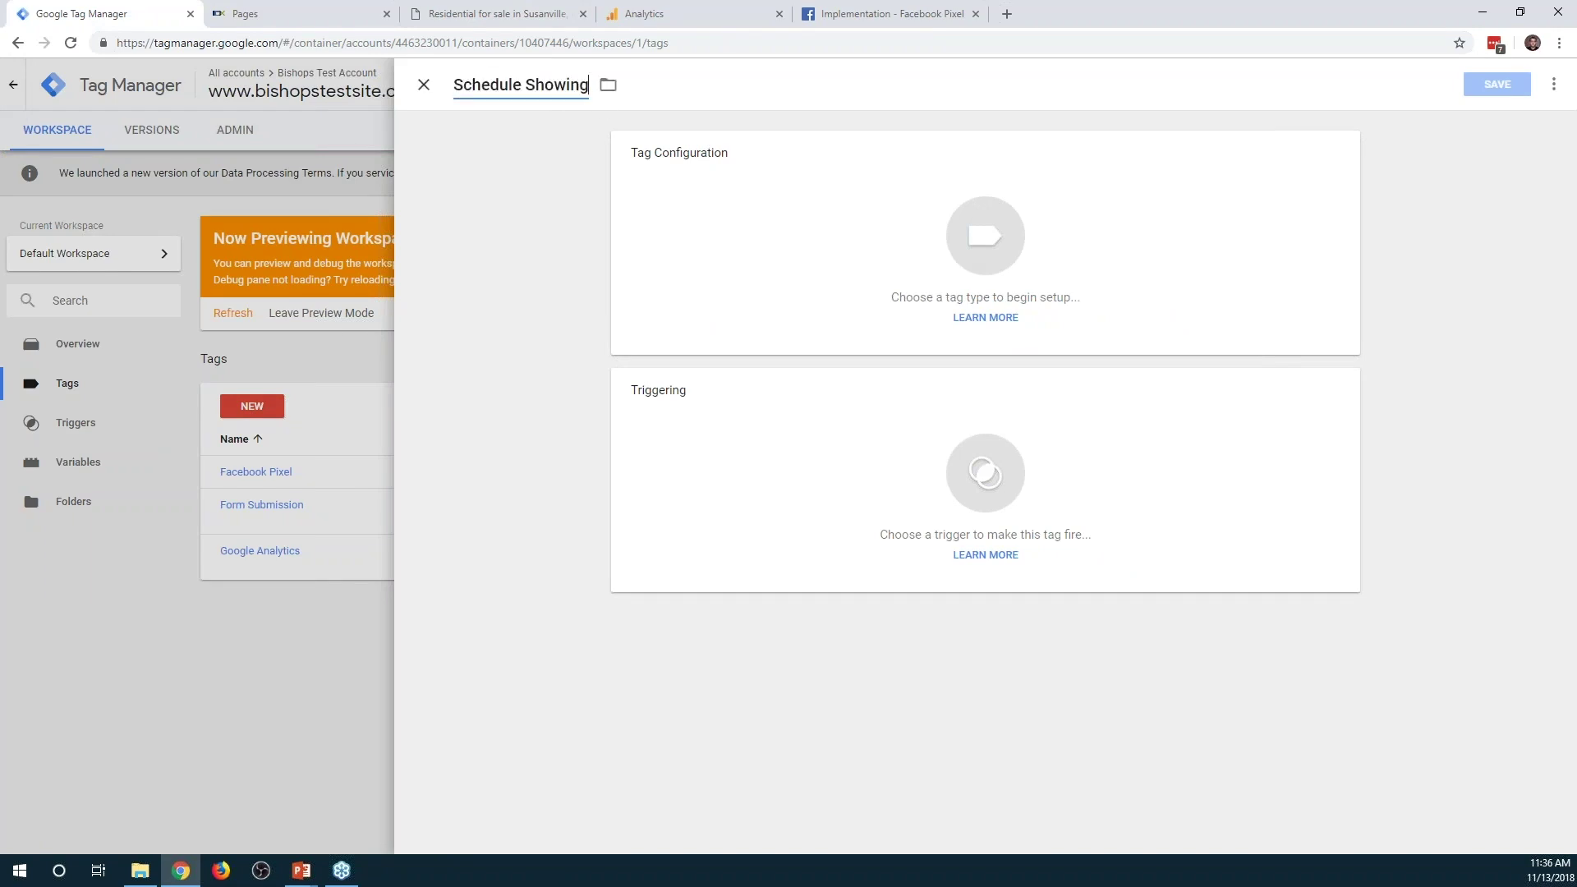
left_click(835, 246)
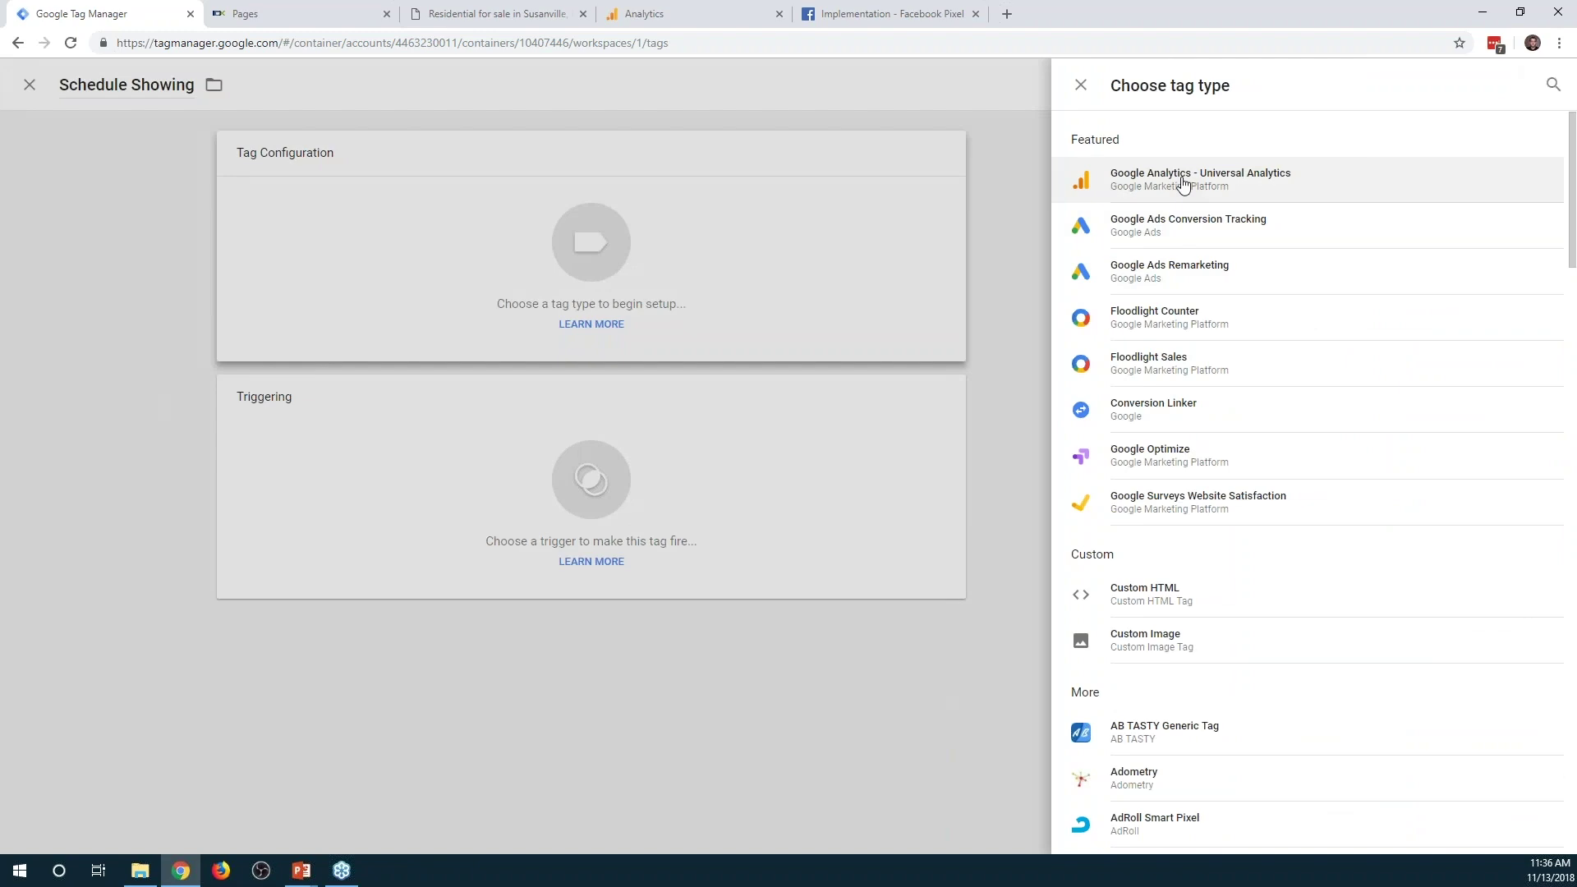
left_click(1182, 182)
Set Track Type to Event: Category Schedule Showing, Action Button Click, Label {{Page URL}}
left_click(744, 314)
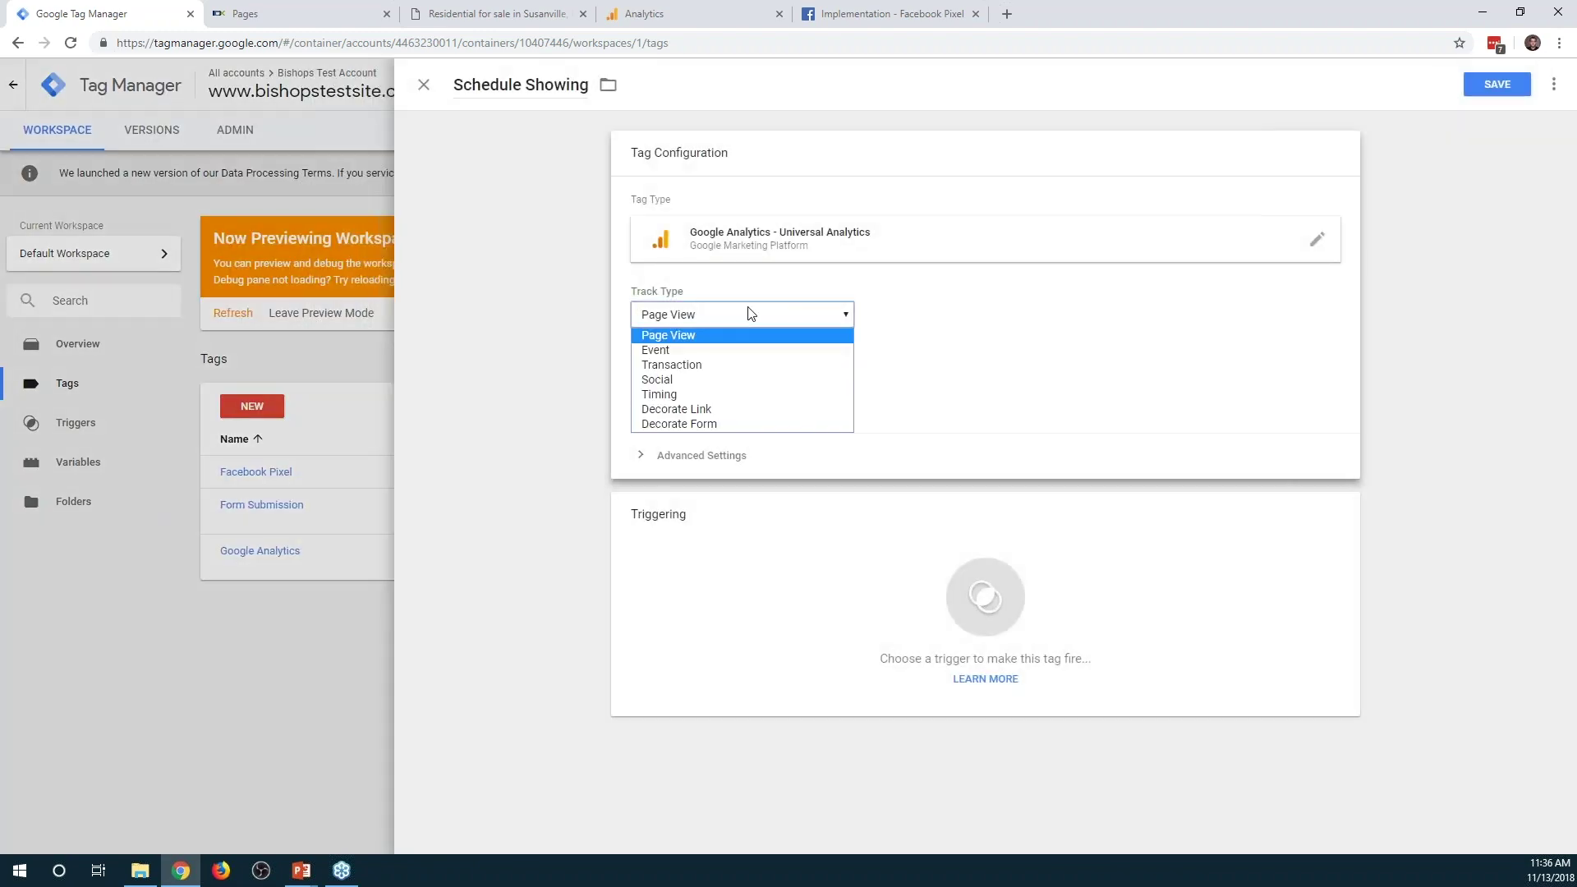
left_click(737, 351)
left_click(703, 393)
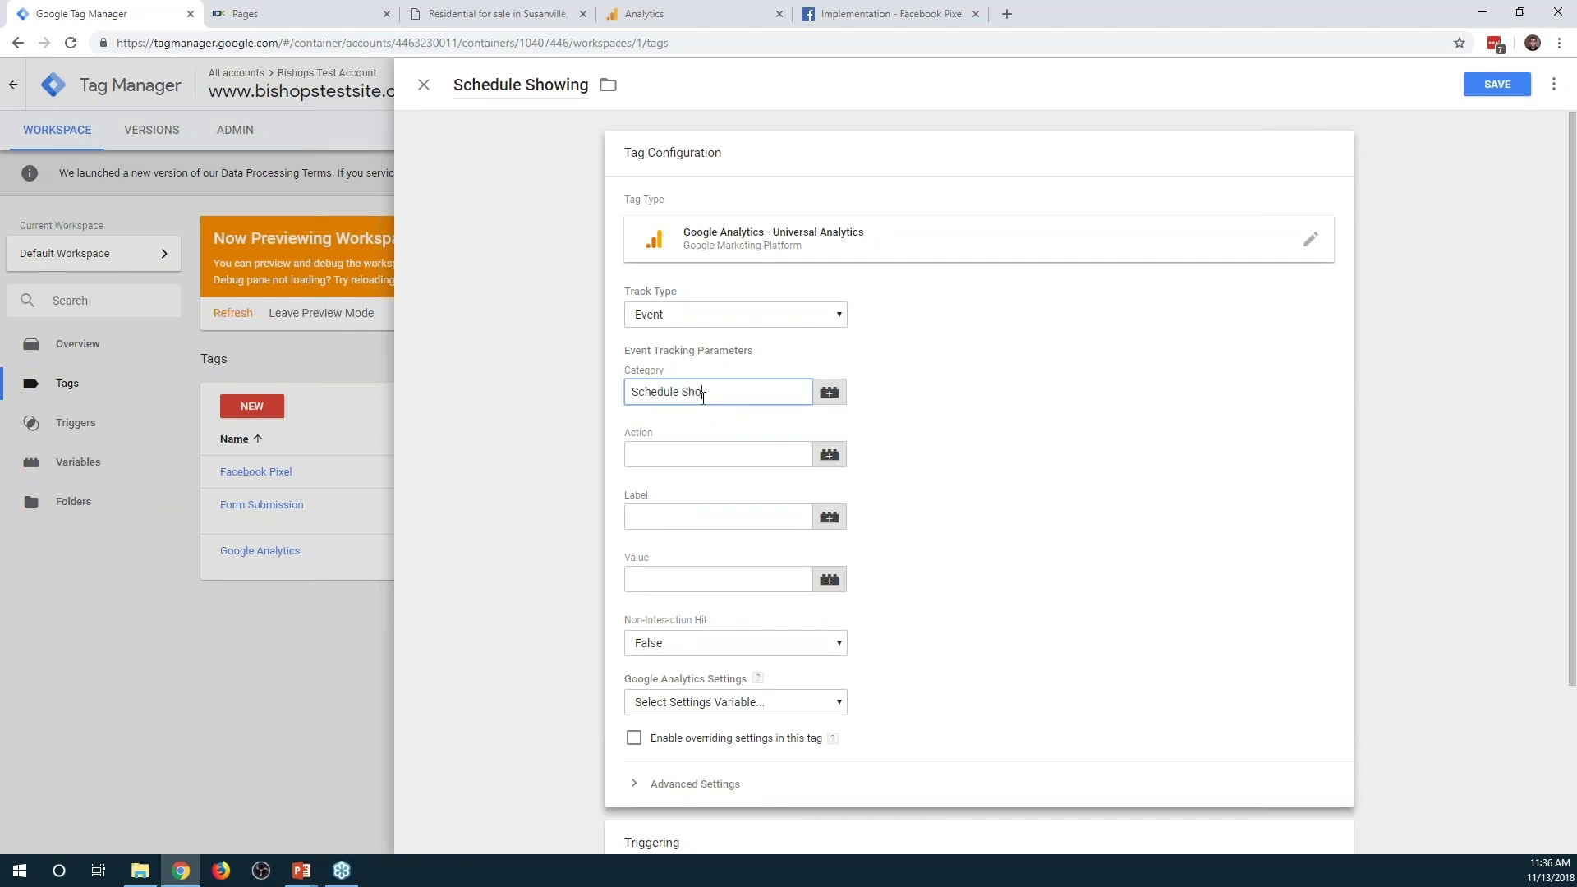
left_click(693, 456)
type("Button Click")
key("Tab")
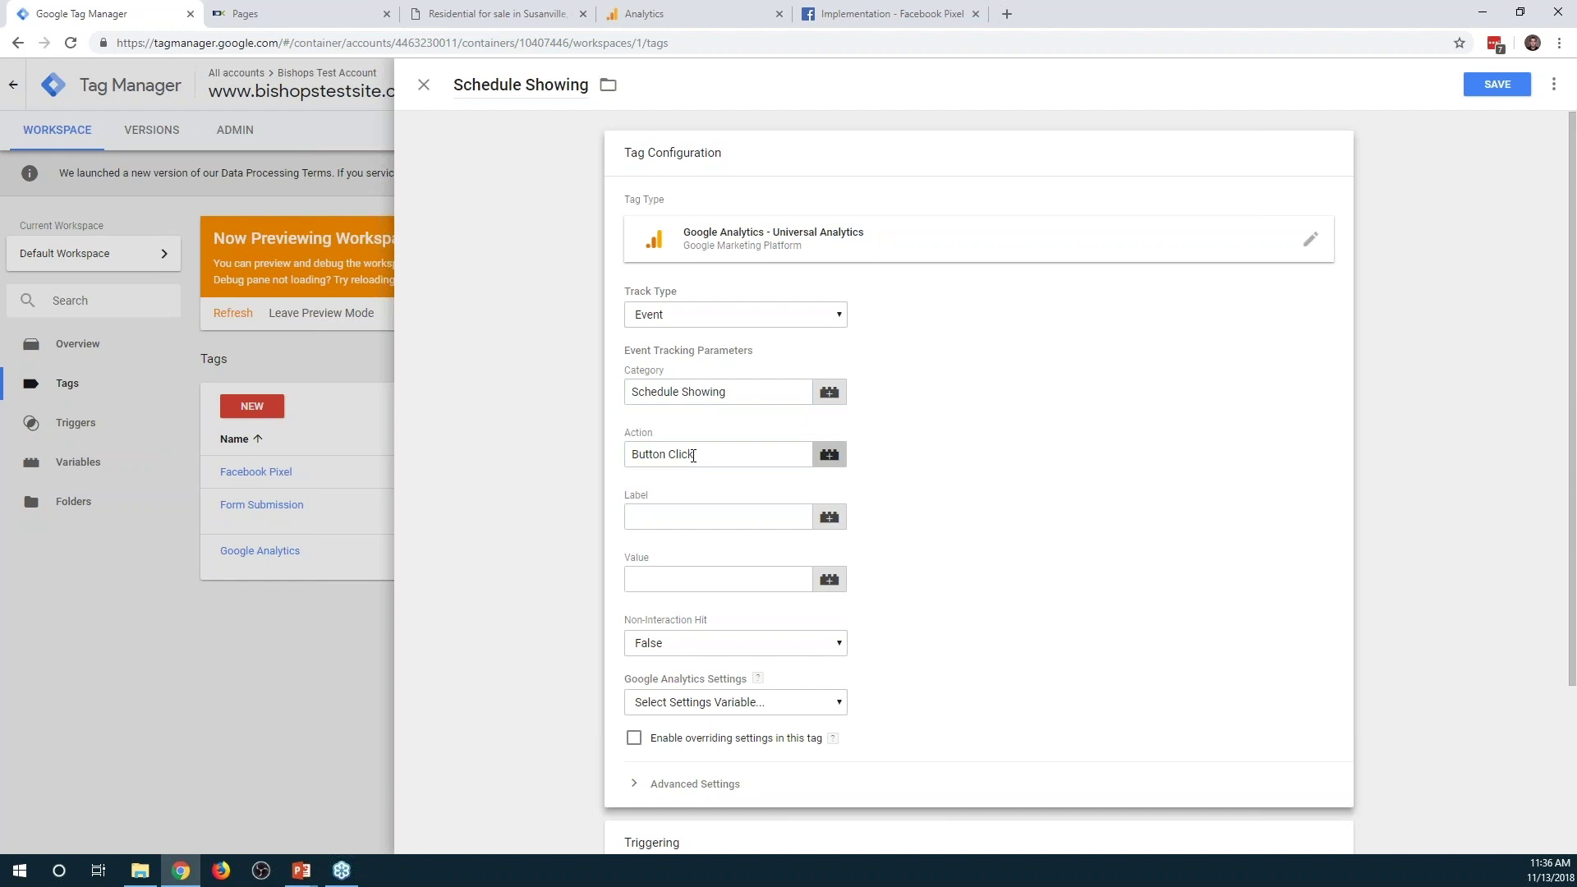
type("{{")
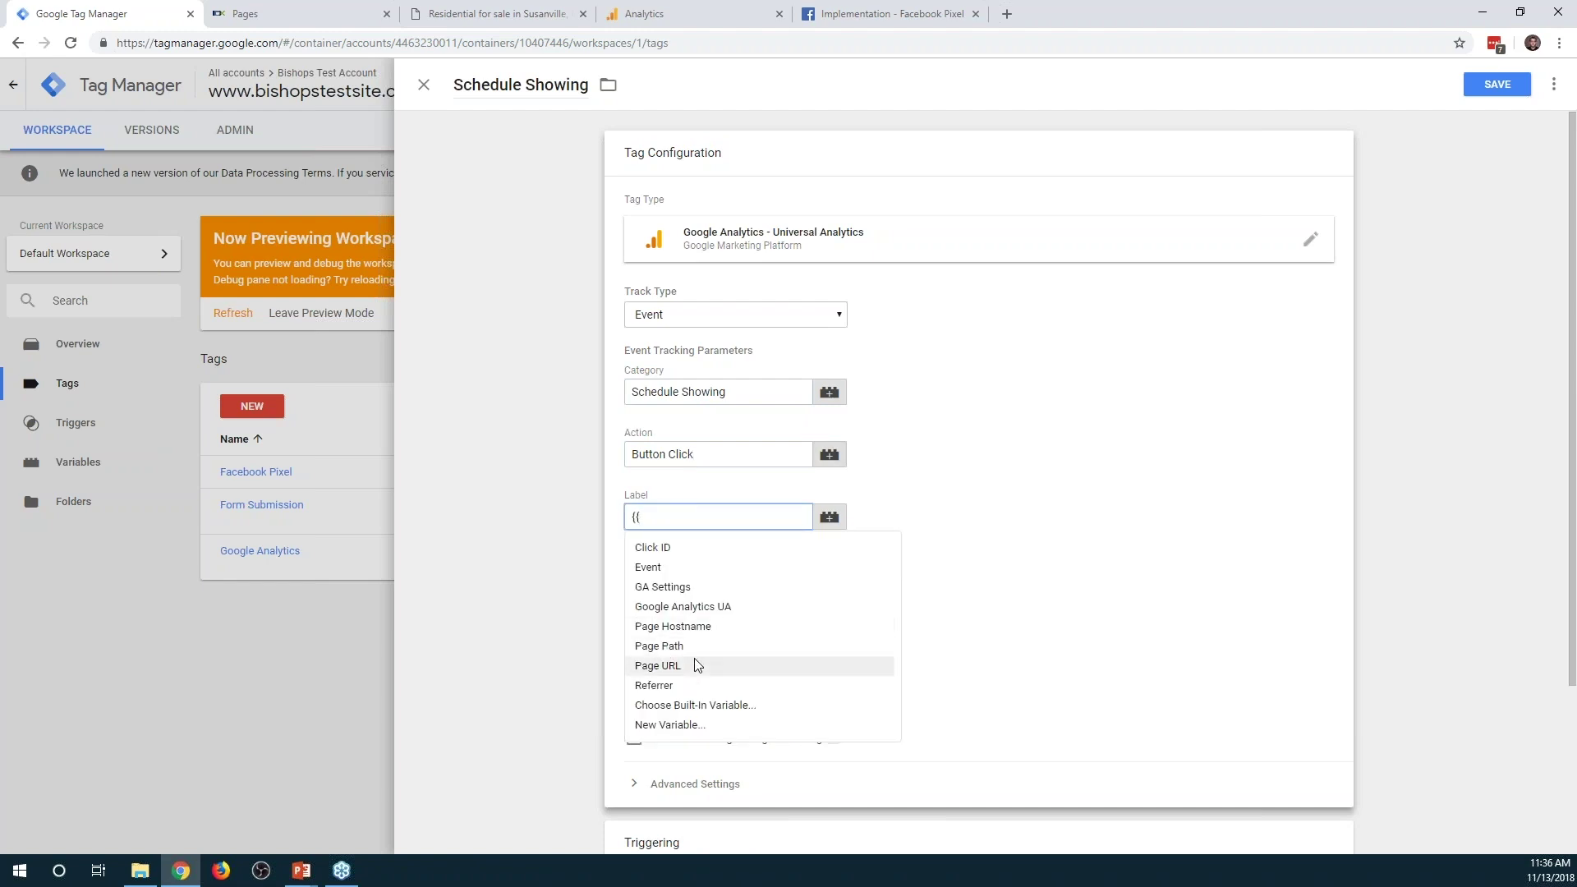
left_click(696, 667)
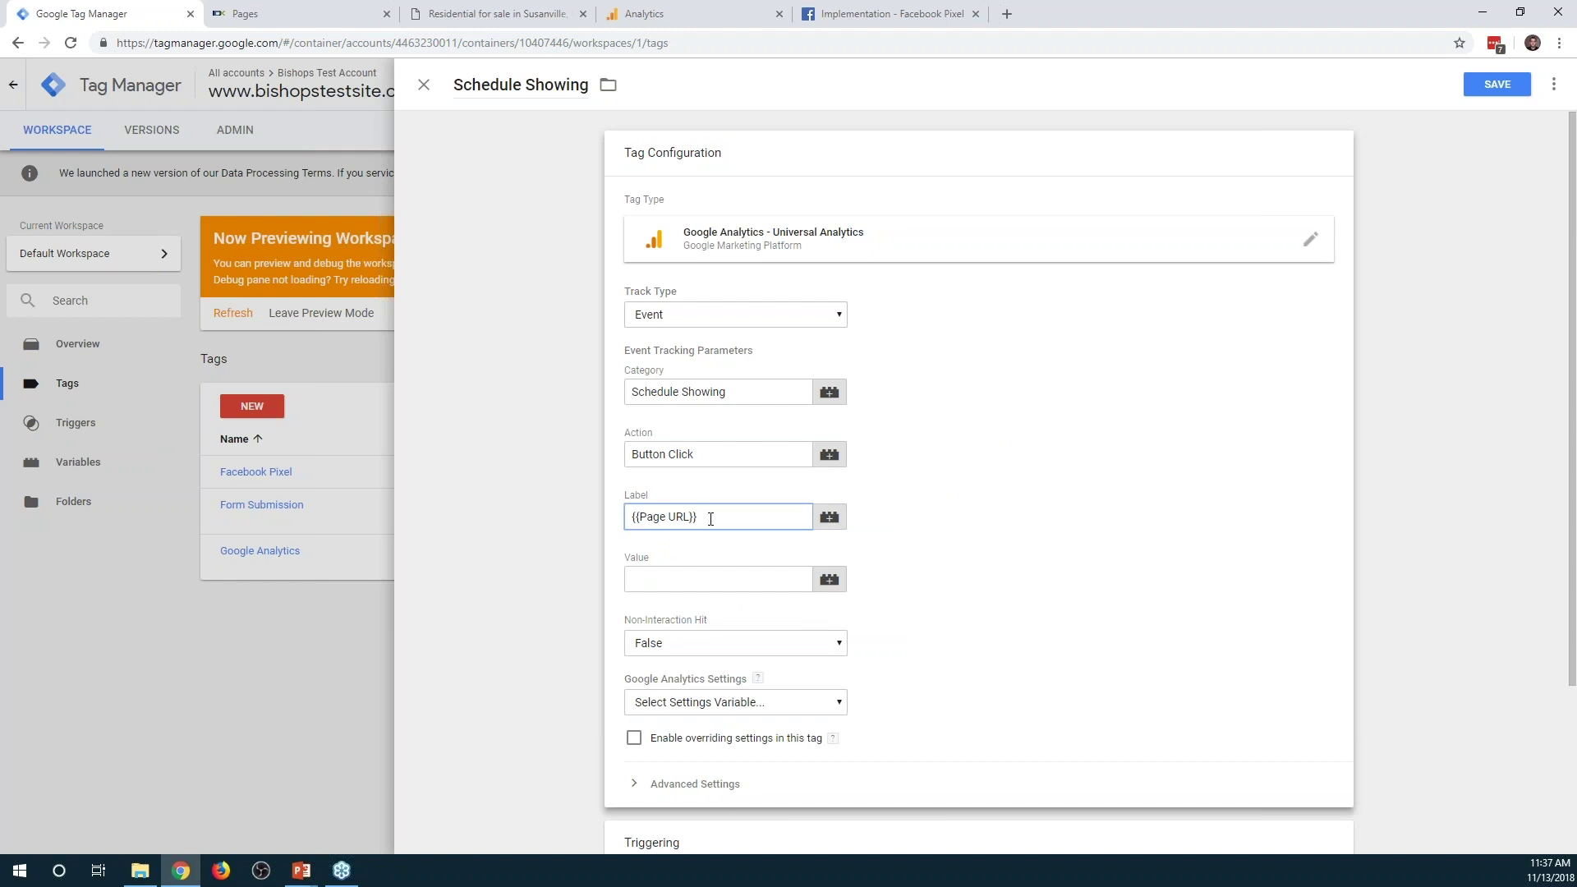
scroll(1016, 530, "down", 3)
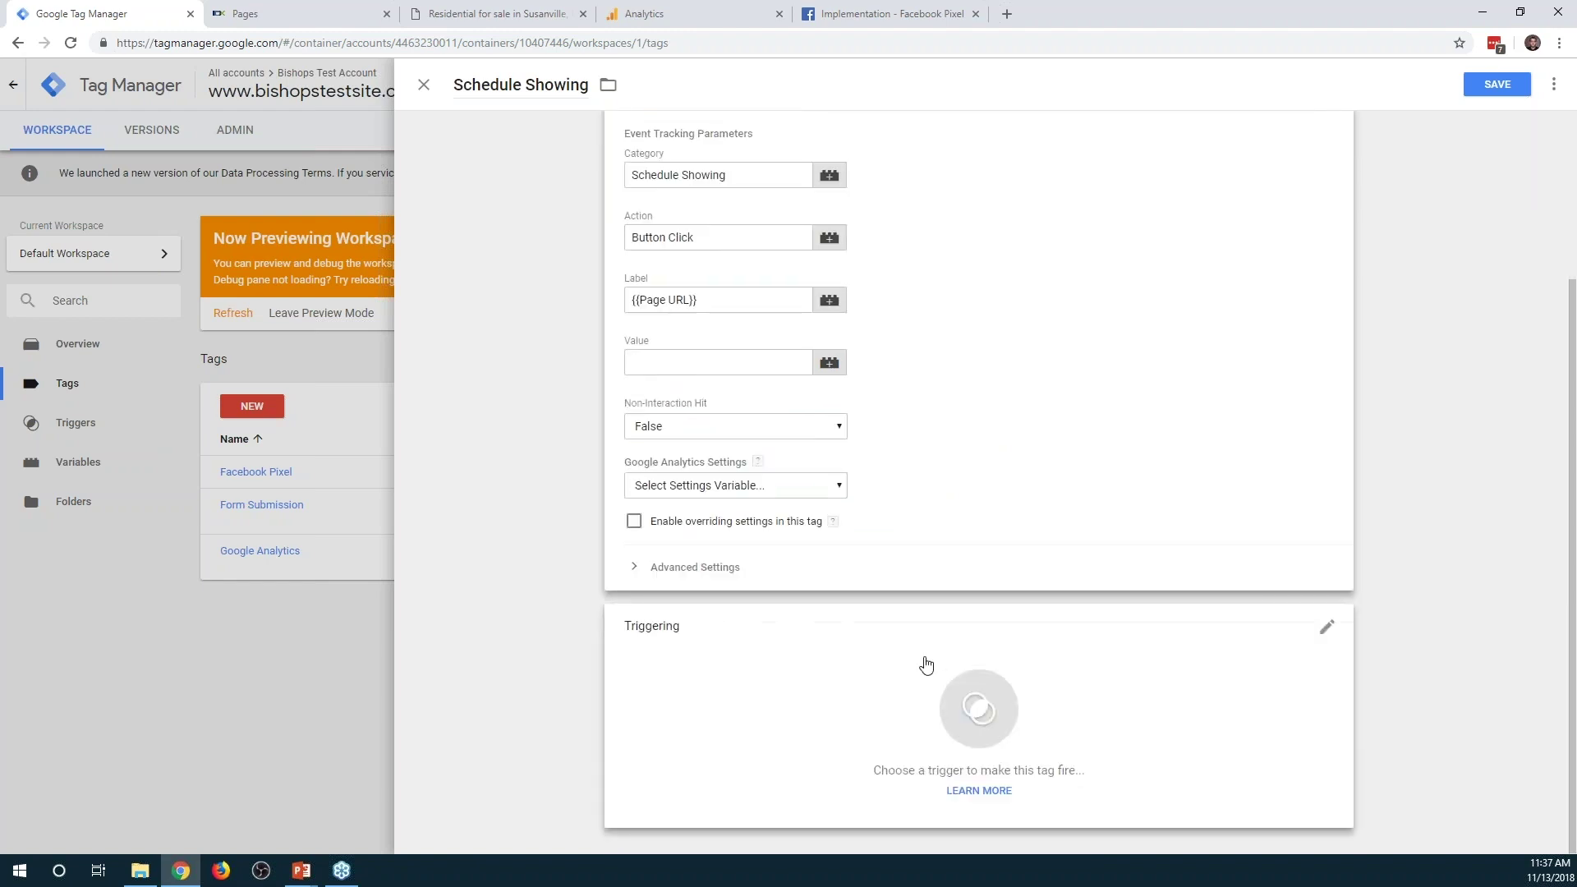
left_click(925, 662)
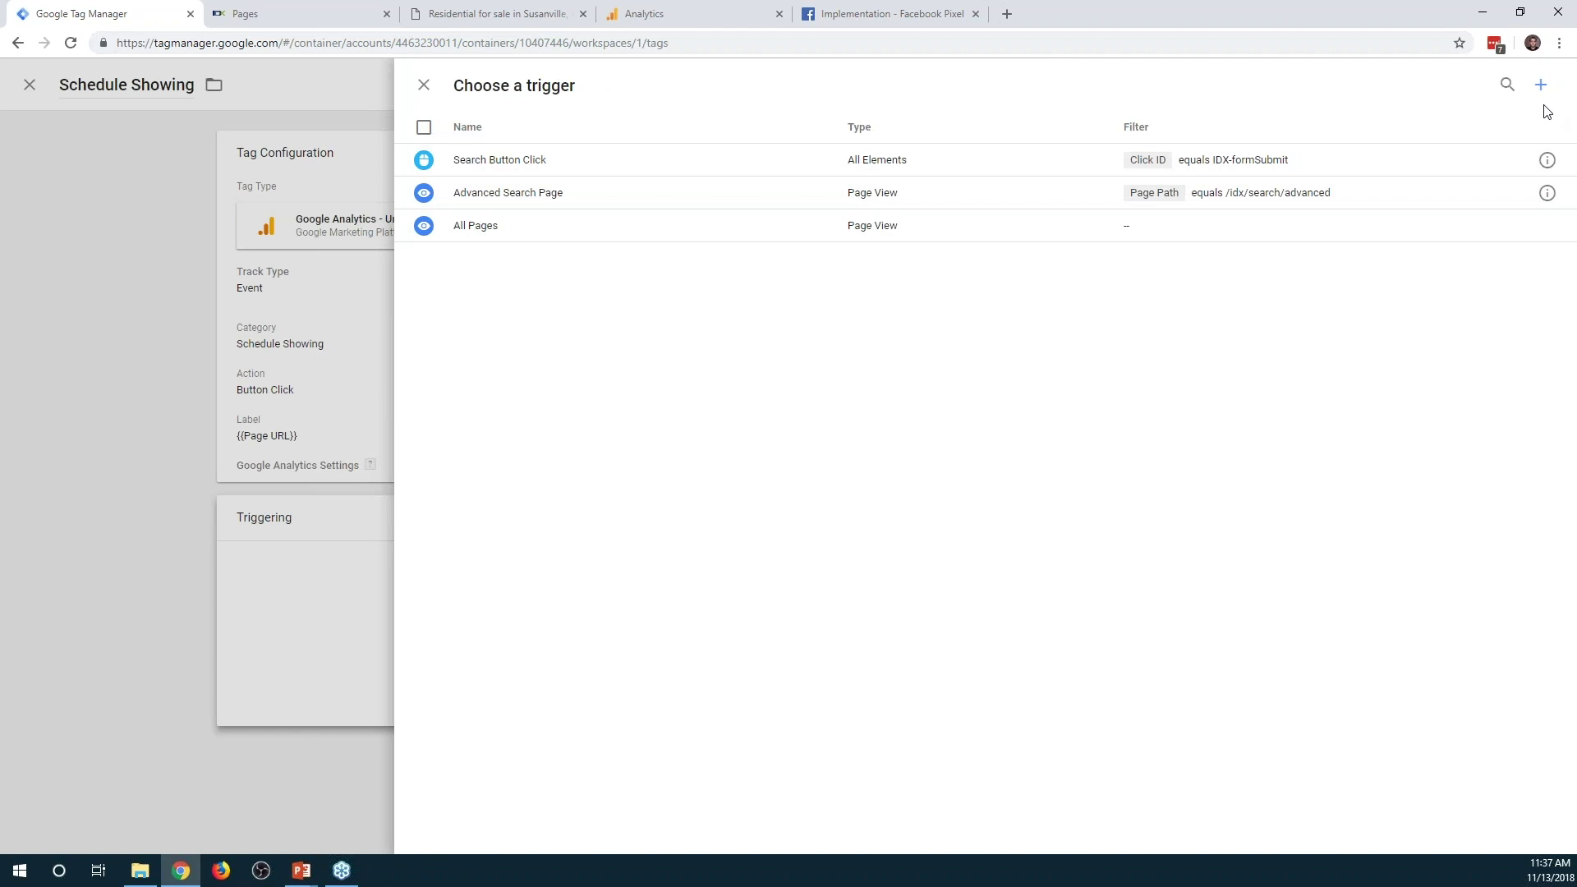
Create a 'Schedule a Showing' Click - All Elements trigger firing when Click ID equals IDX-scheduleShowing
left_click(1541, 84)
left_click(446, 89)
type("Schedyul")
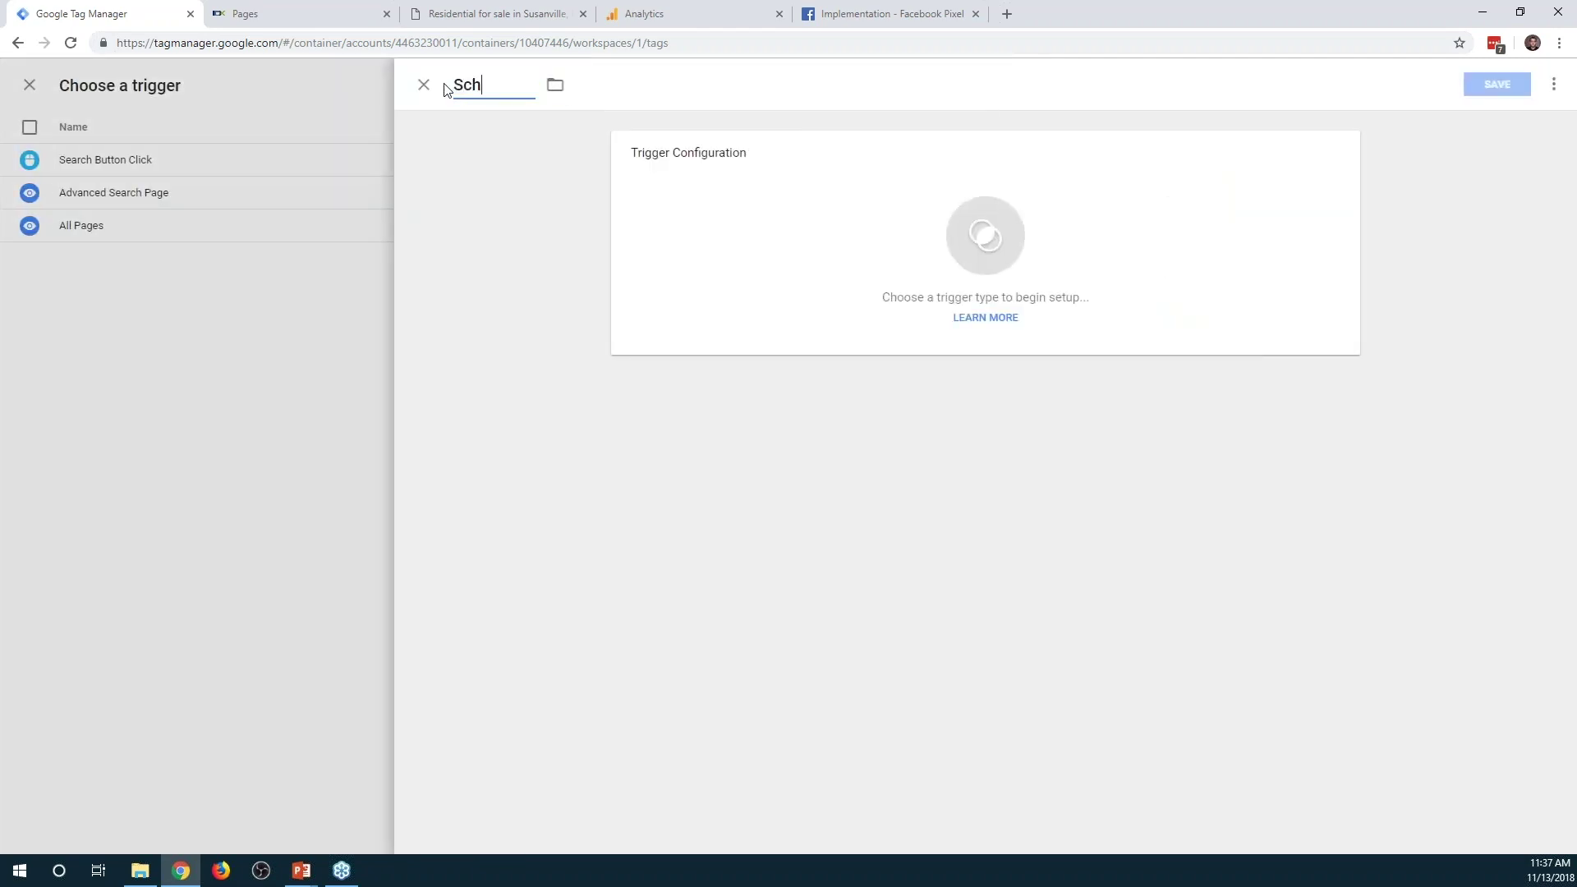
key("BackSpace")
key("BackSpace")
key("BackSpace")
type("ule a Showing")
left_click(1232, 279)
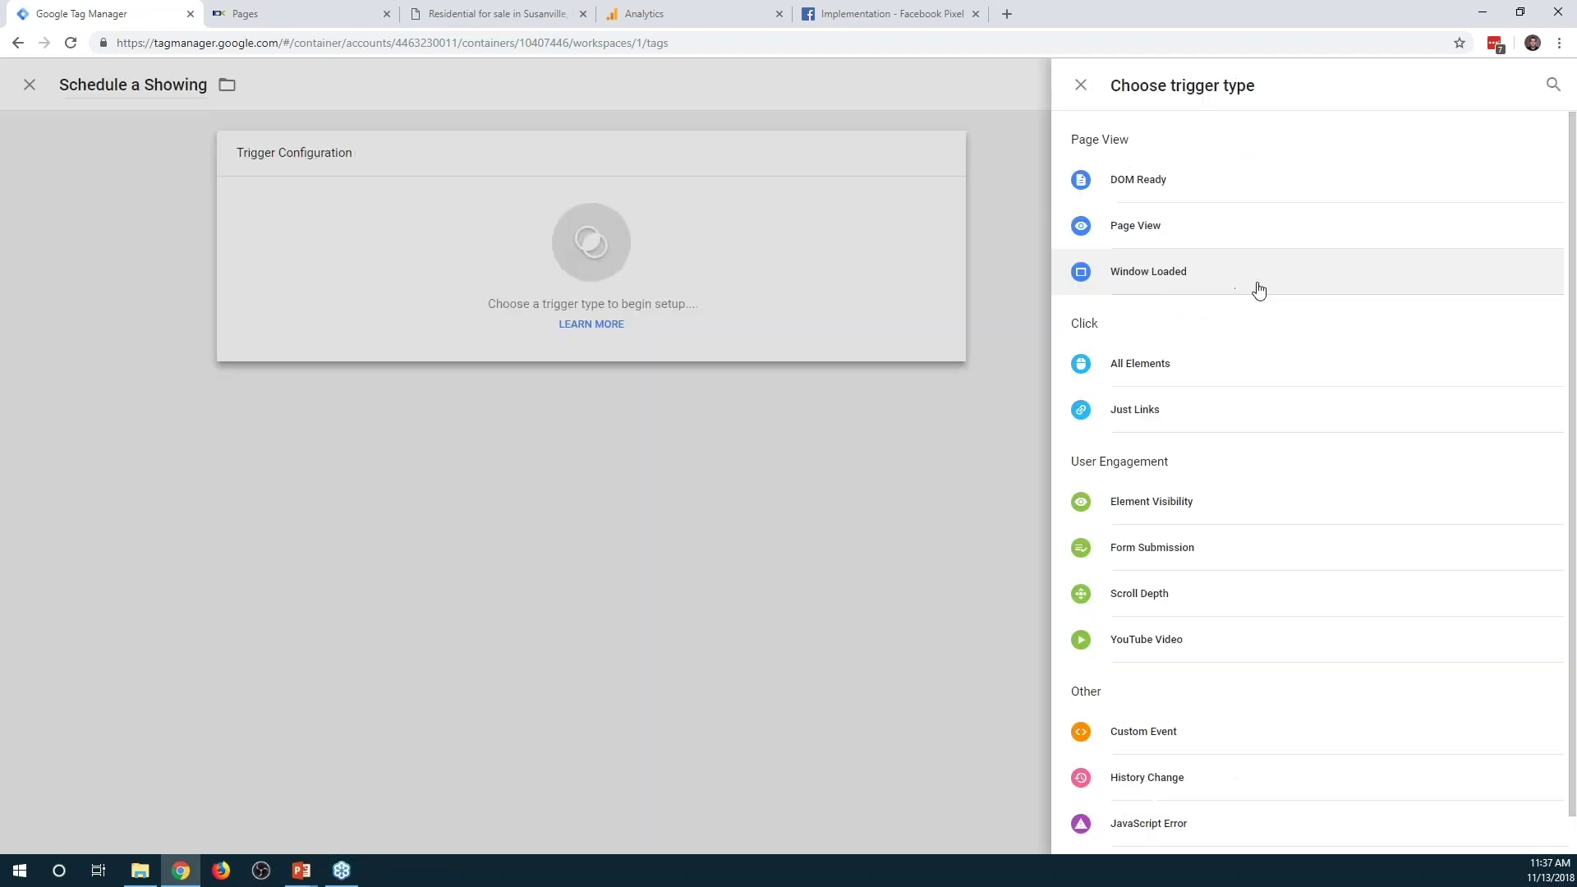
left_click(1170, 375)
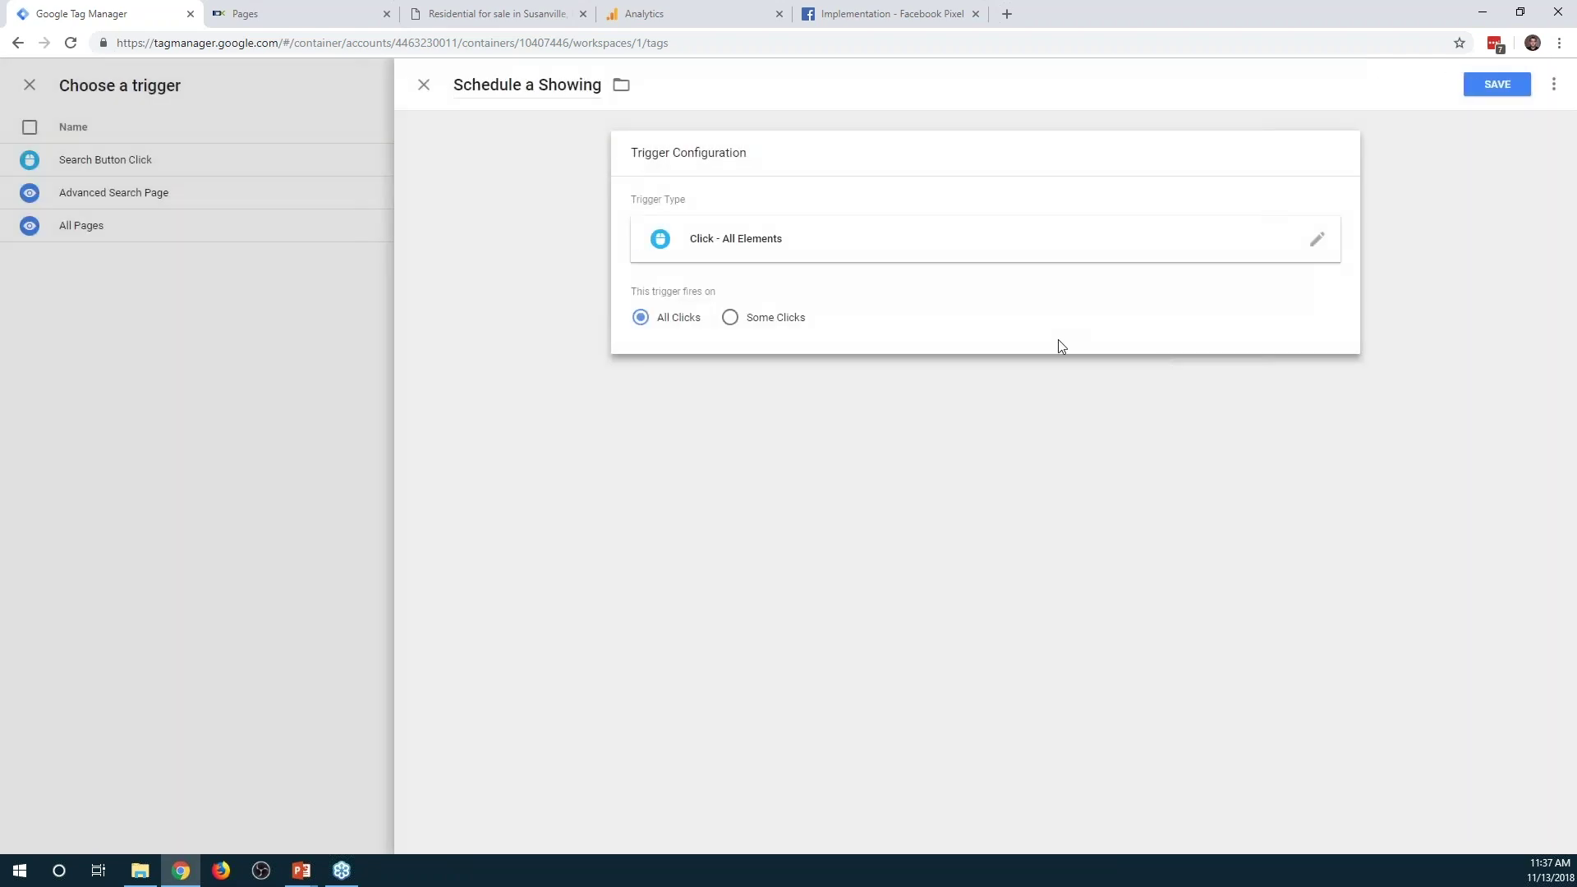
left_click(730, 317)
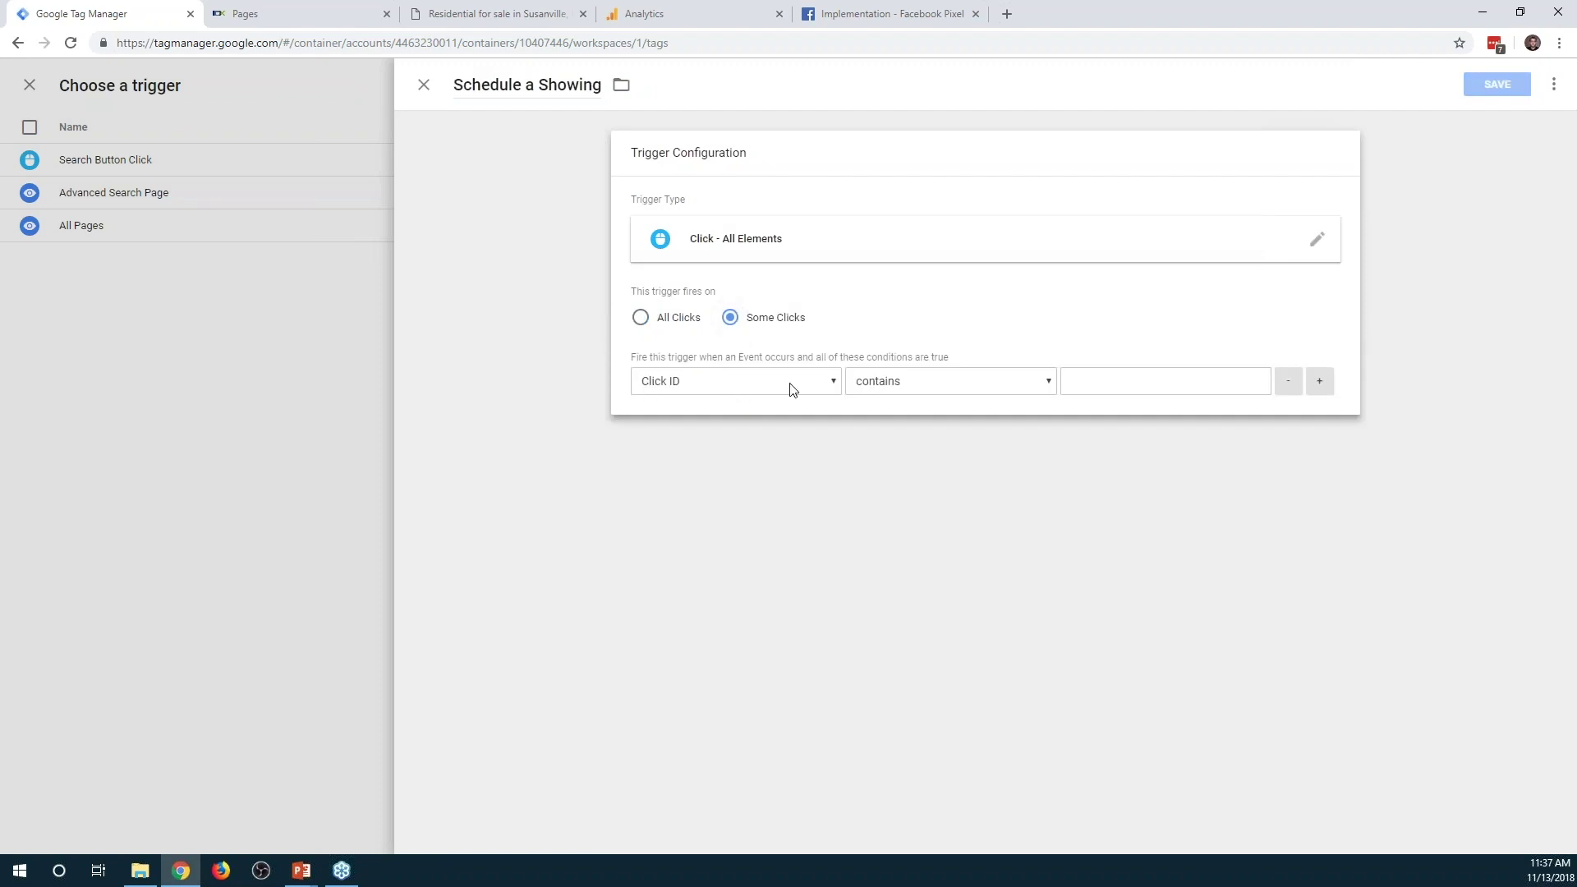
left_click(877, 388)
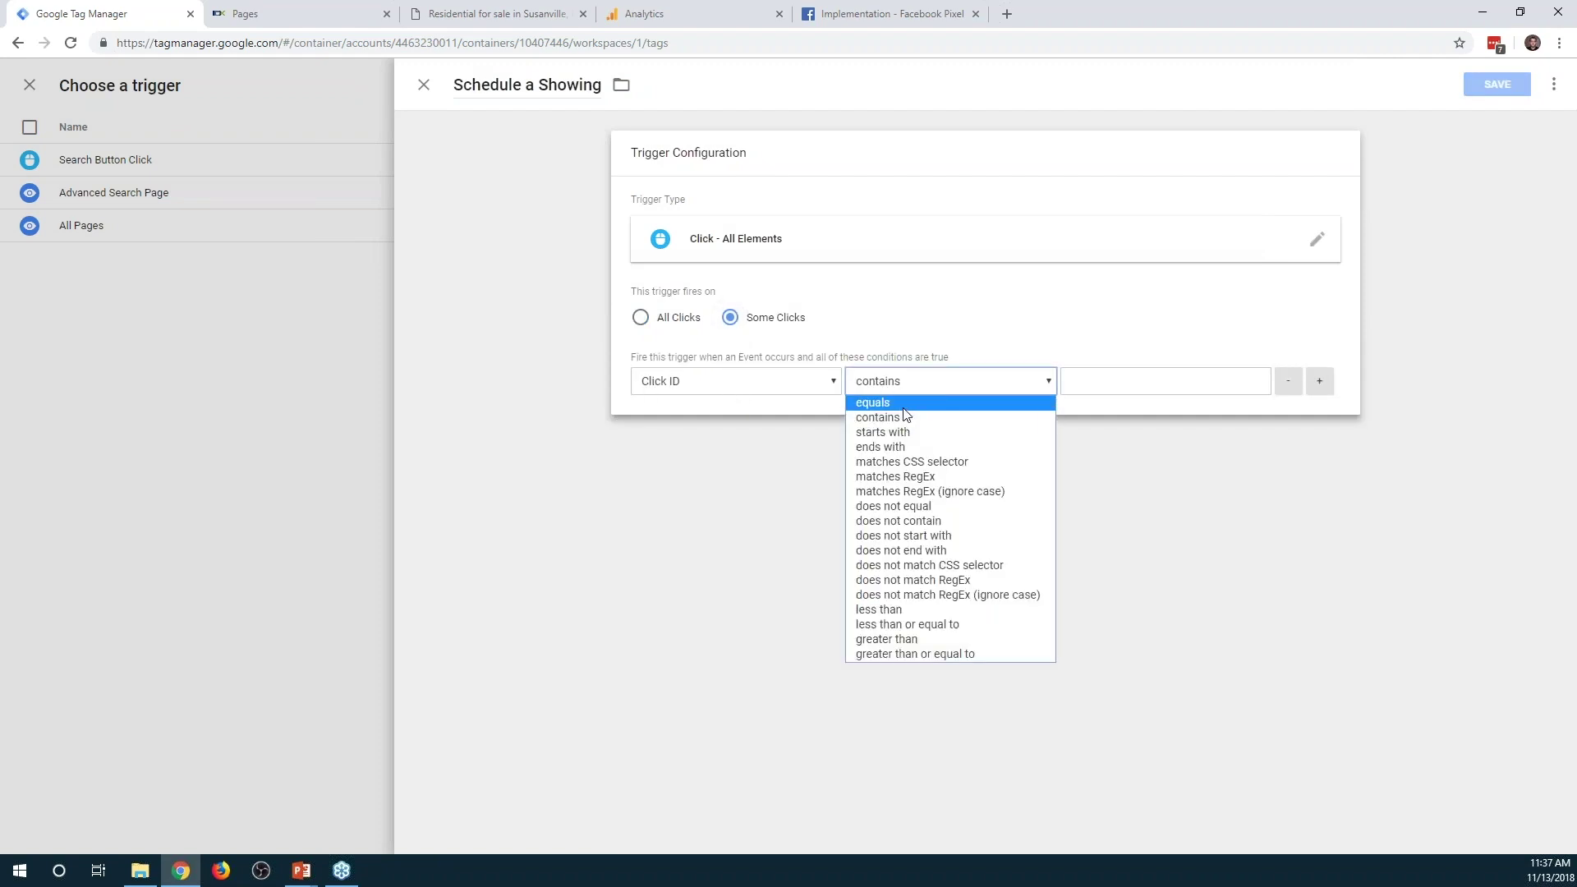
left_click(899, 399)
left_click(1069, 376)
type("IDX-scheduleShowing")
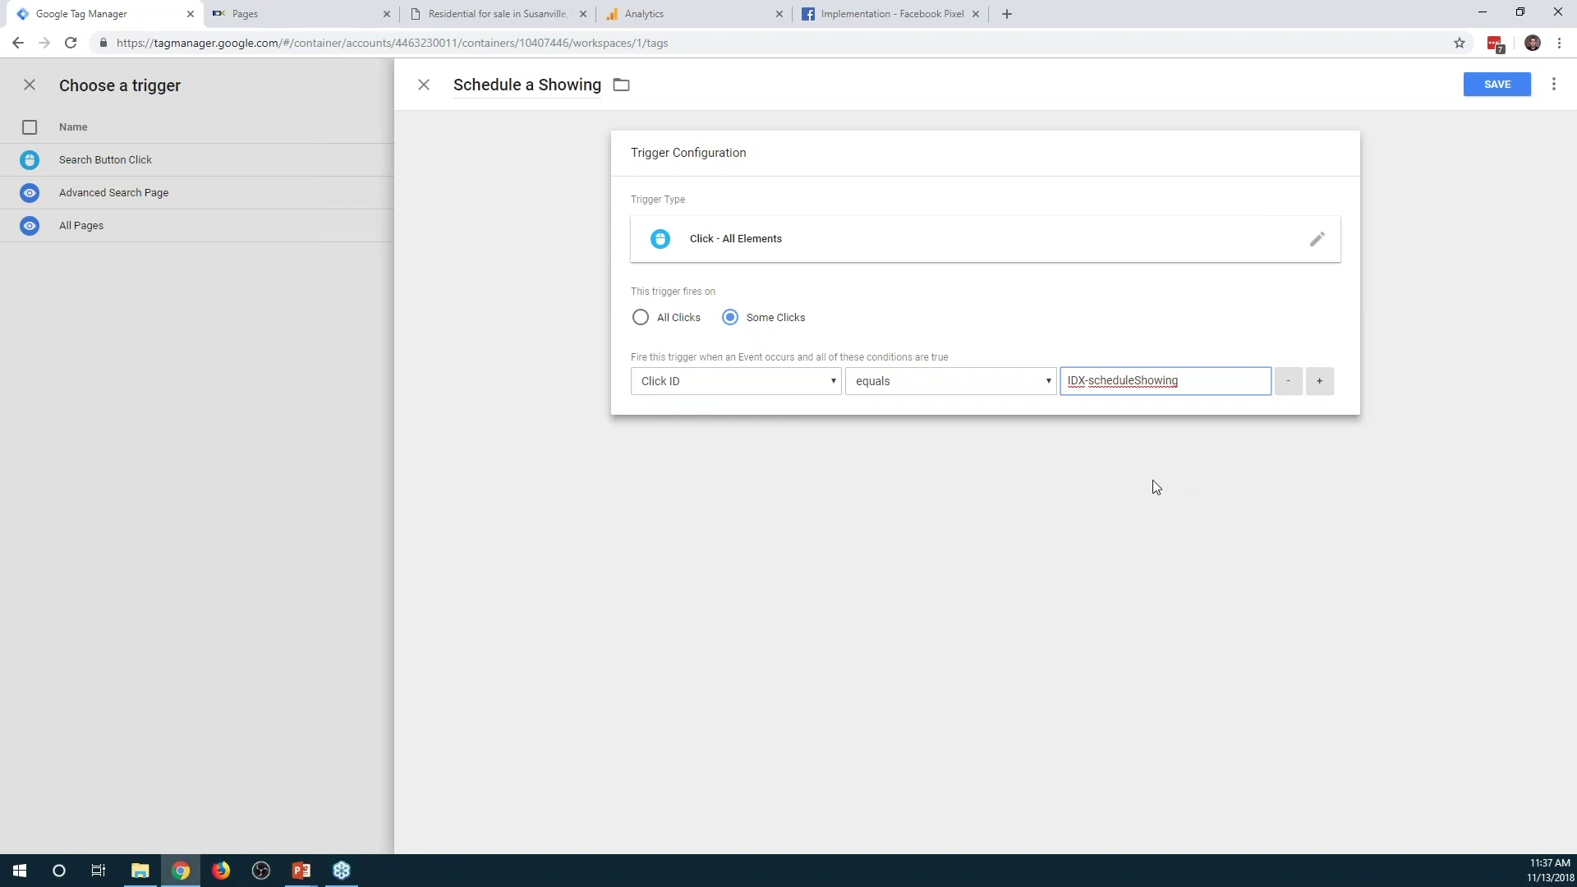
left_click(1503, 84)
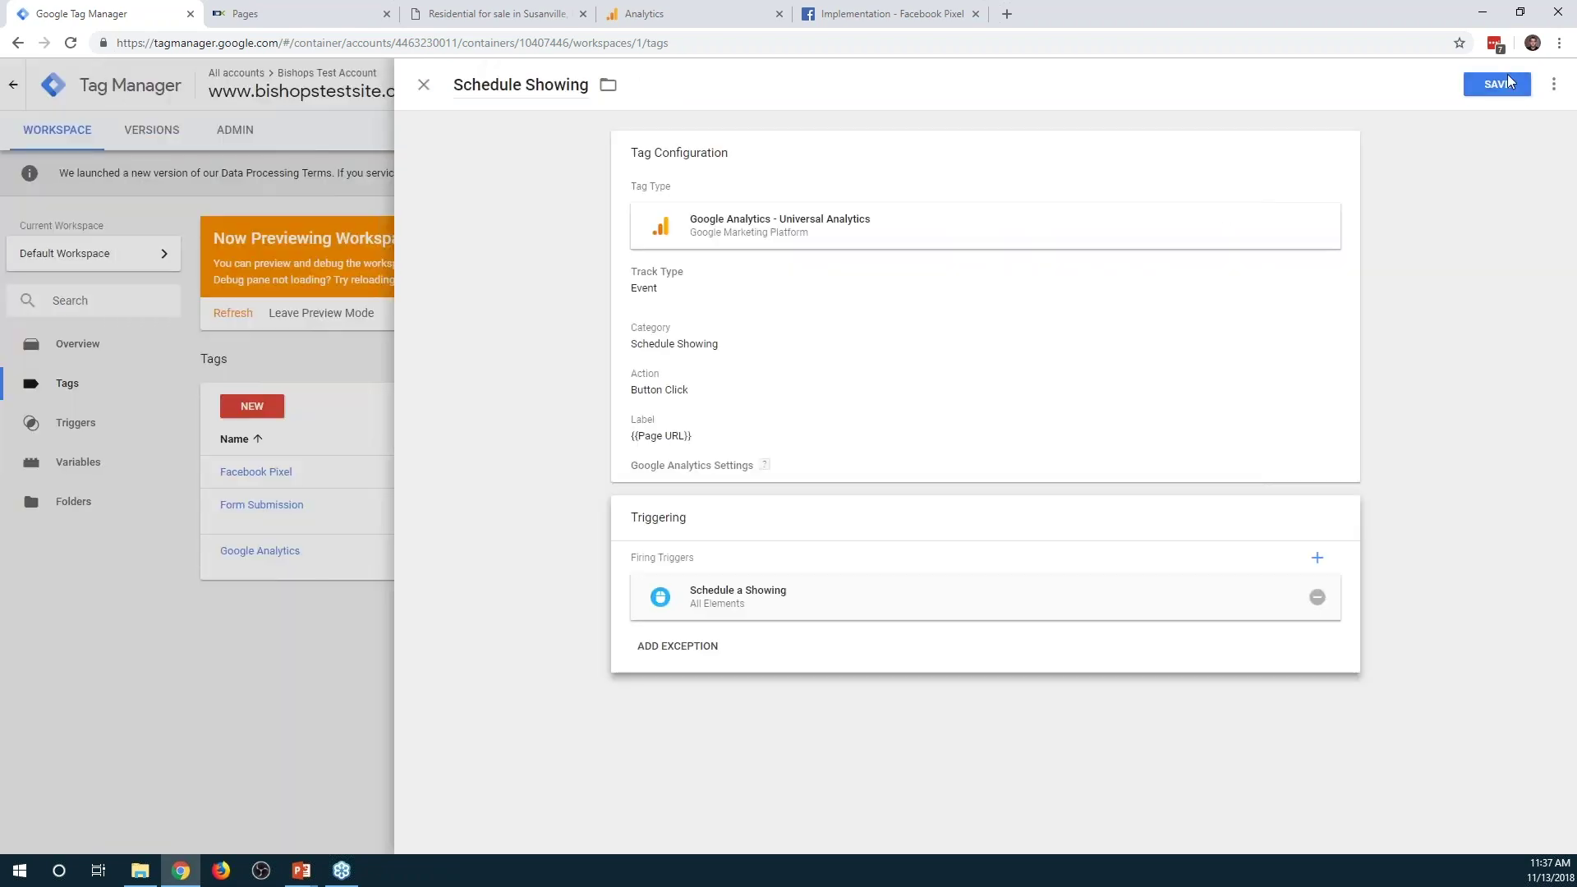
Set the tag's Google Analytics settings to {{GA Settings}} and save the Schedule Showing tag
left_click(1503, 84)
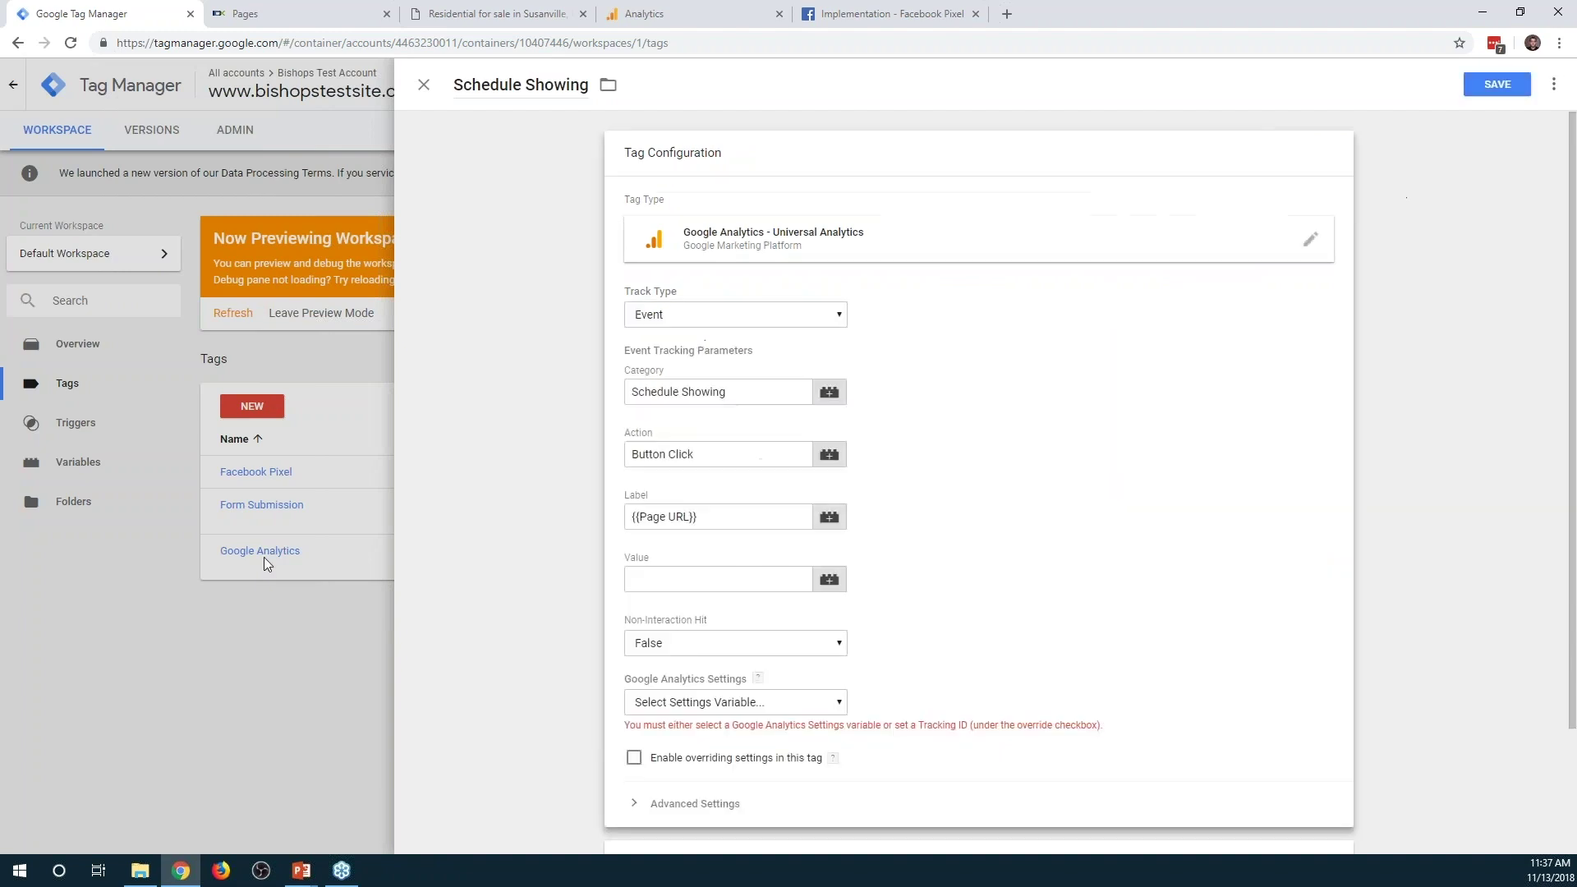
left_click(722, 703)
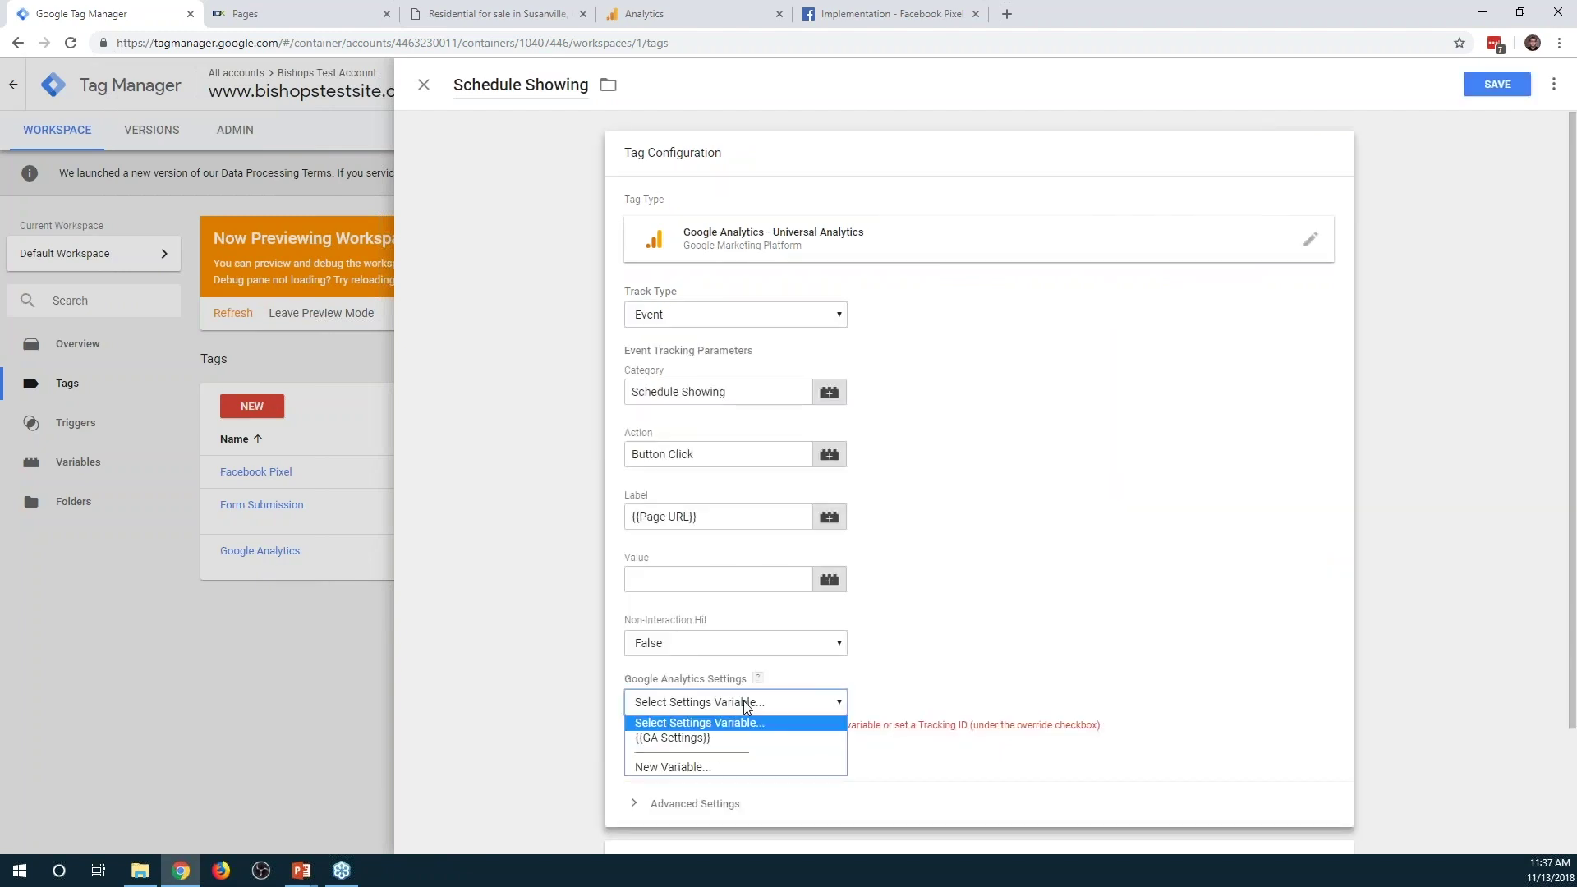
left_click(687, 739)
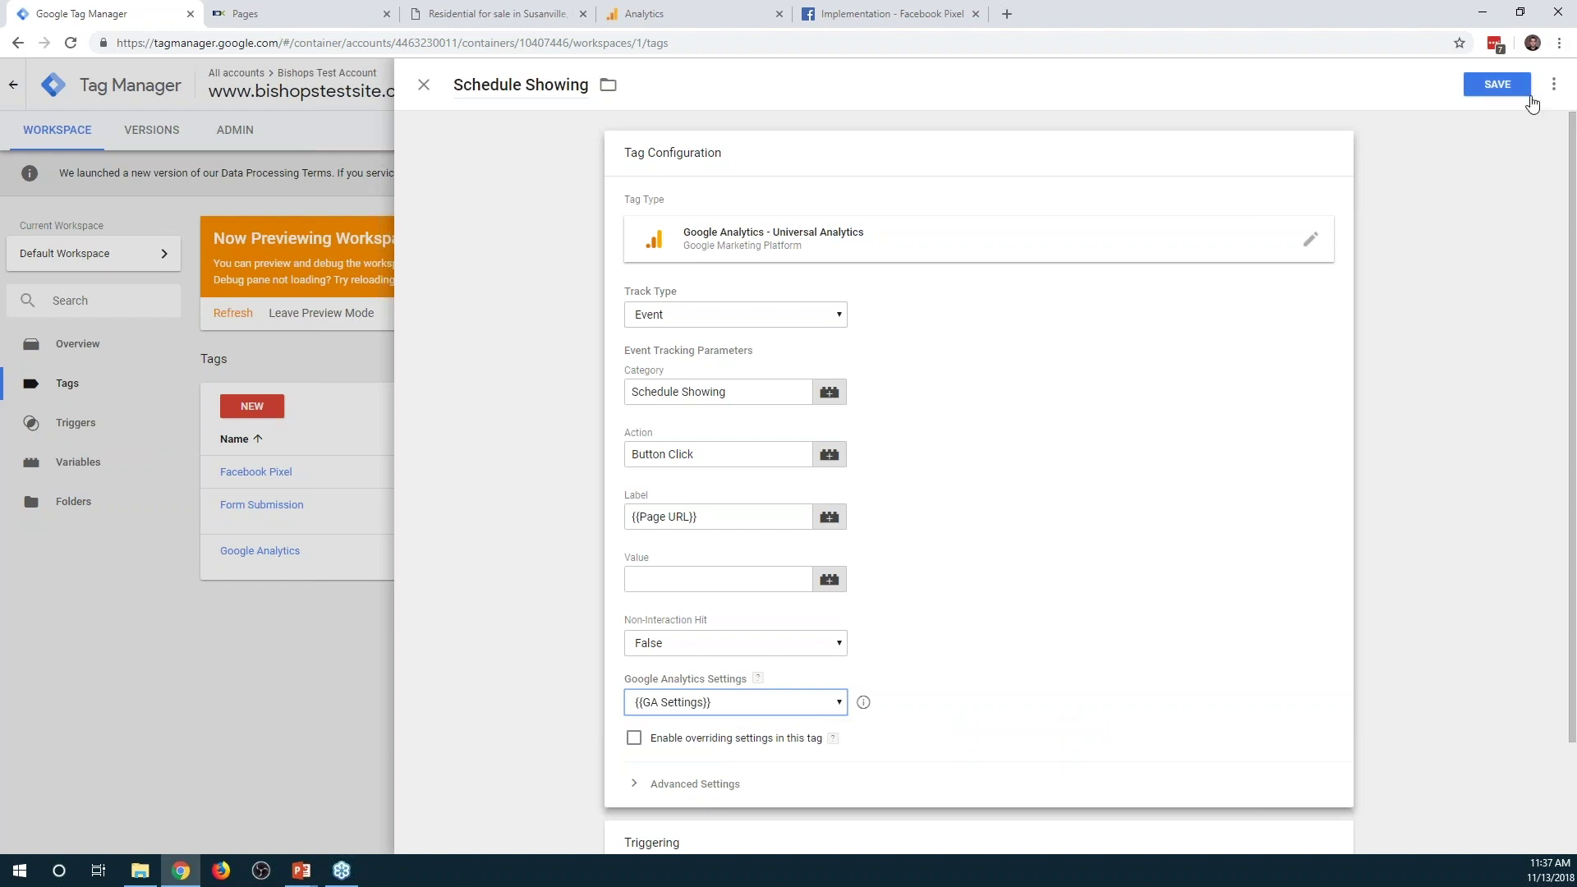
left_click(1515, 84)
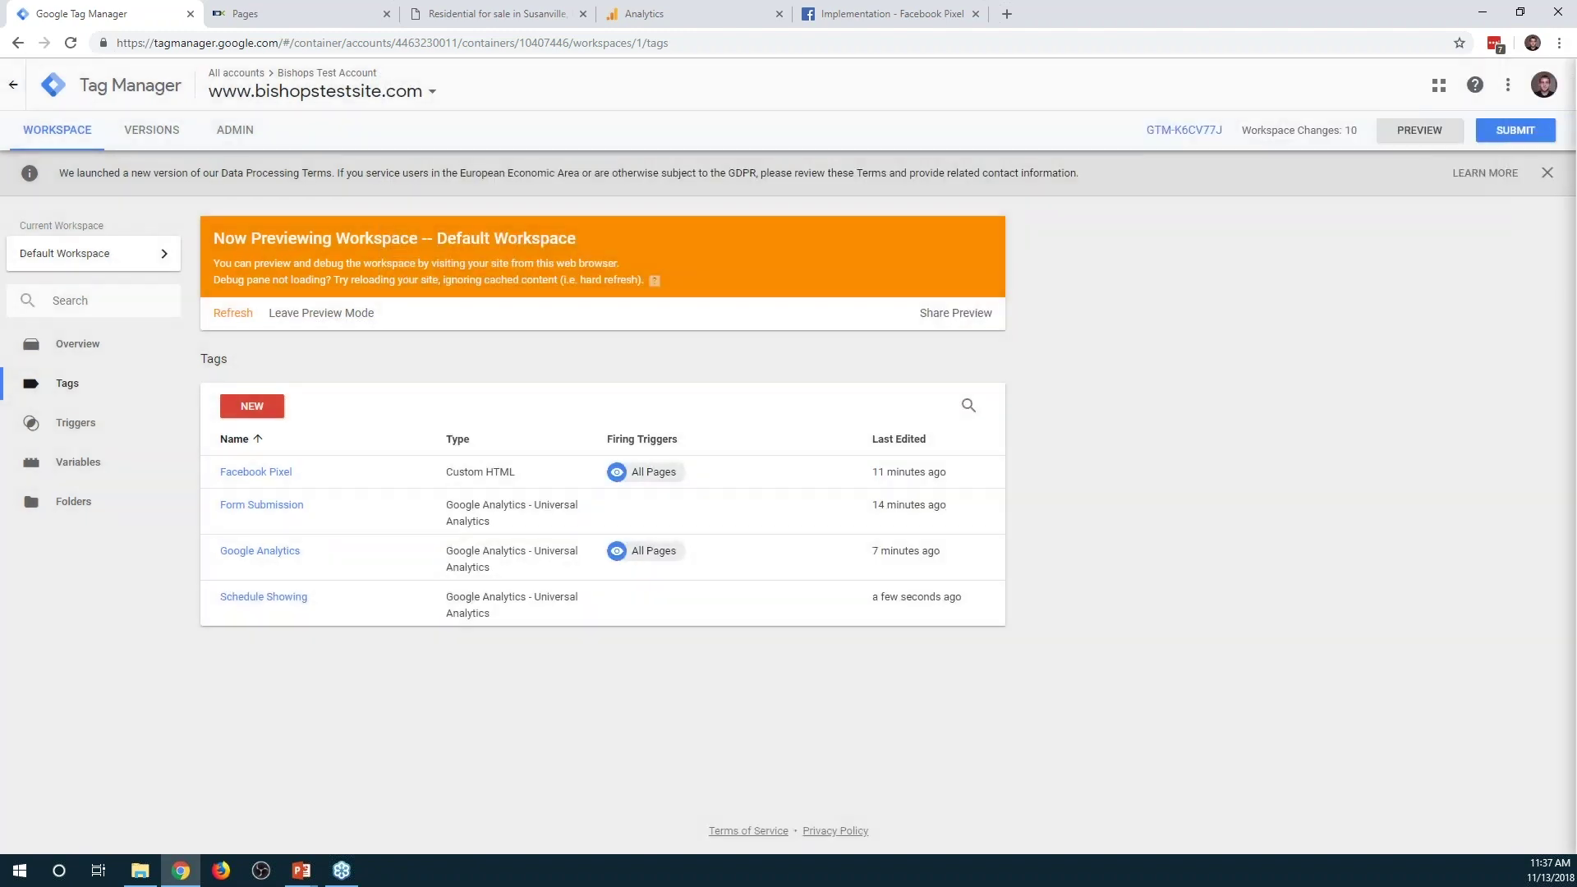
Refresh the GTM preview, reload the Hill Creek Road listing, and request a showing to fire the tag
left_click(233, 316)
left_click(497, 14)
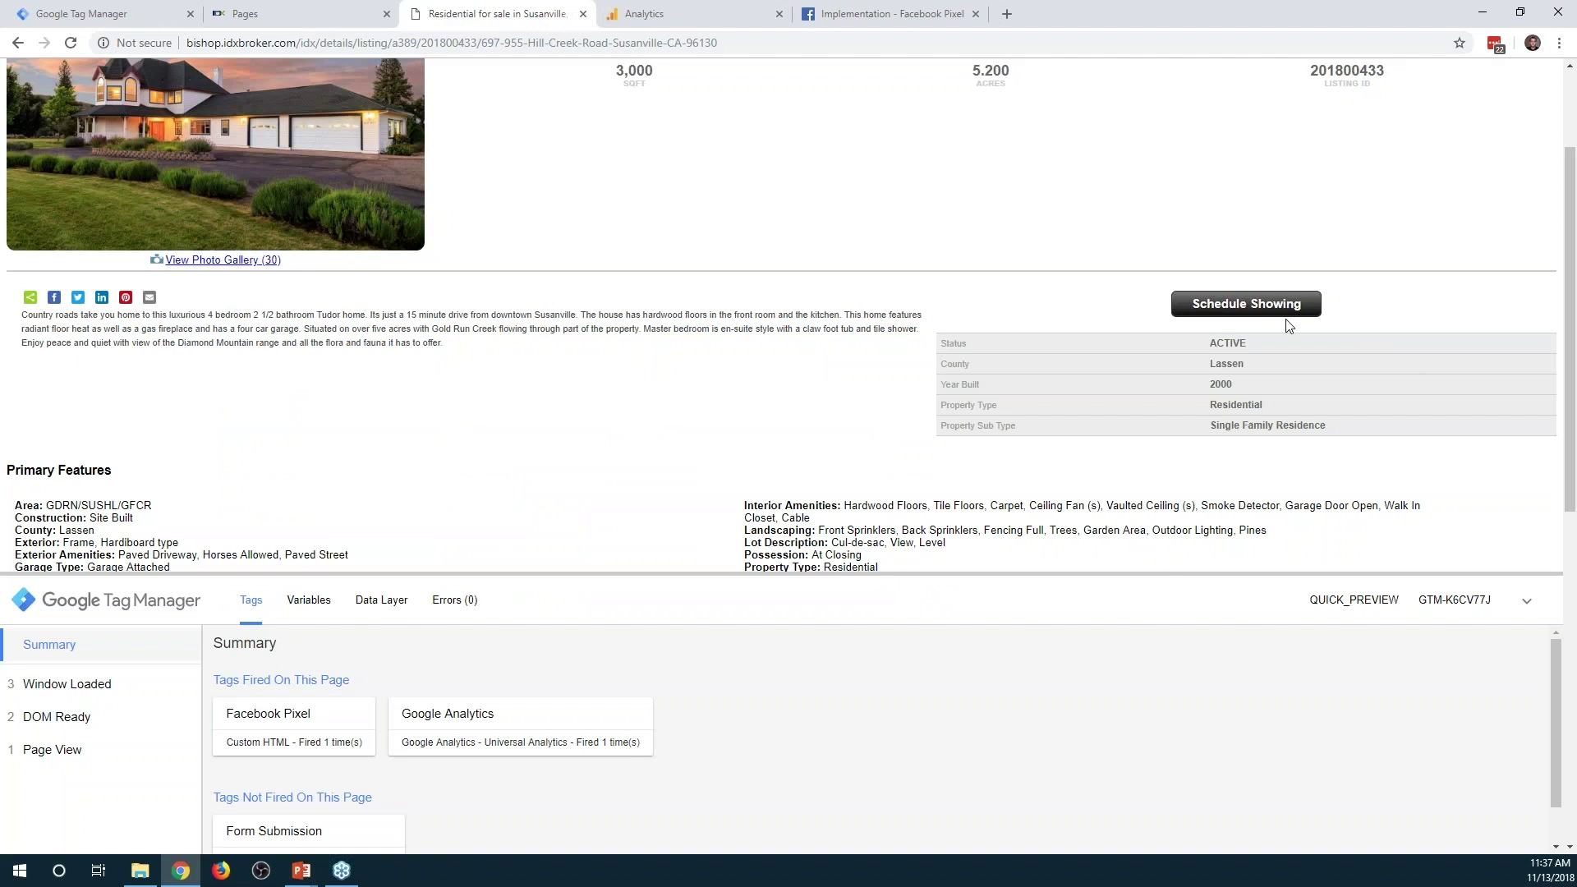
left_click(69, 43)
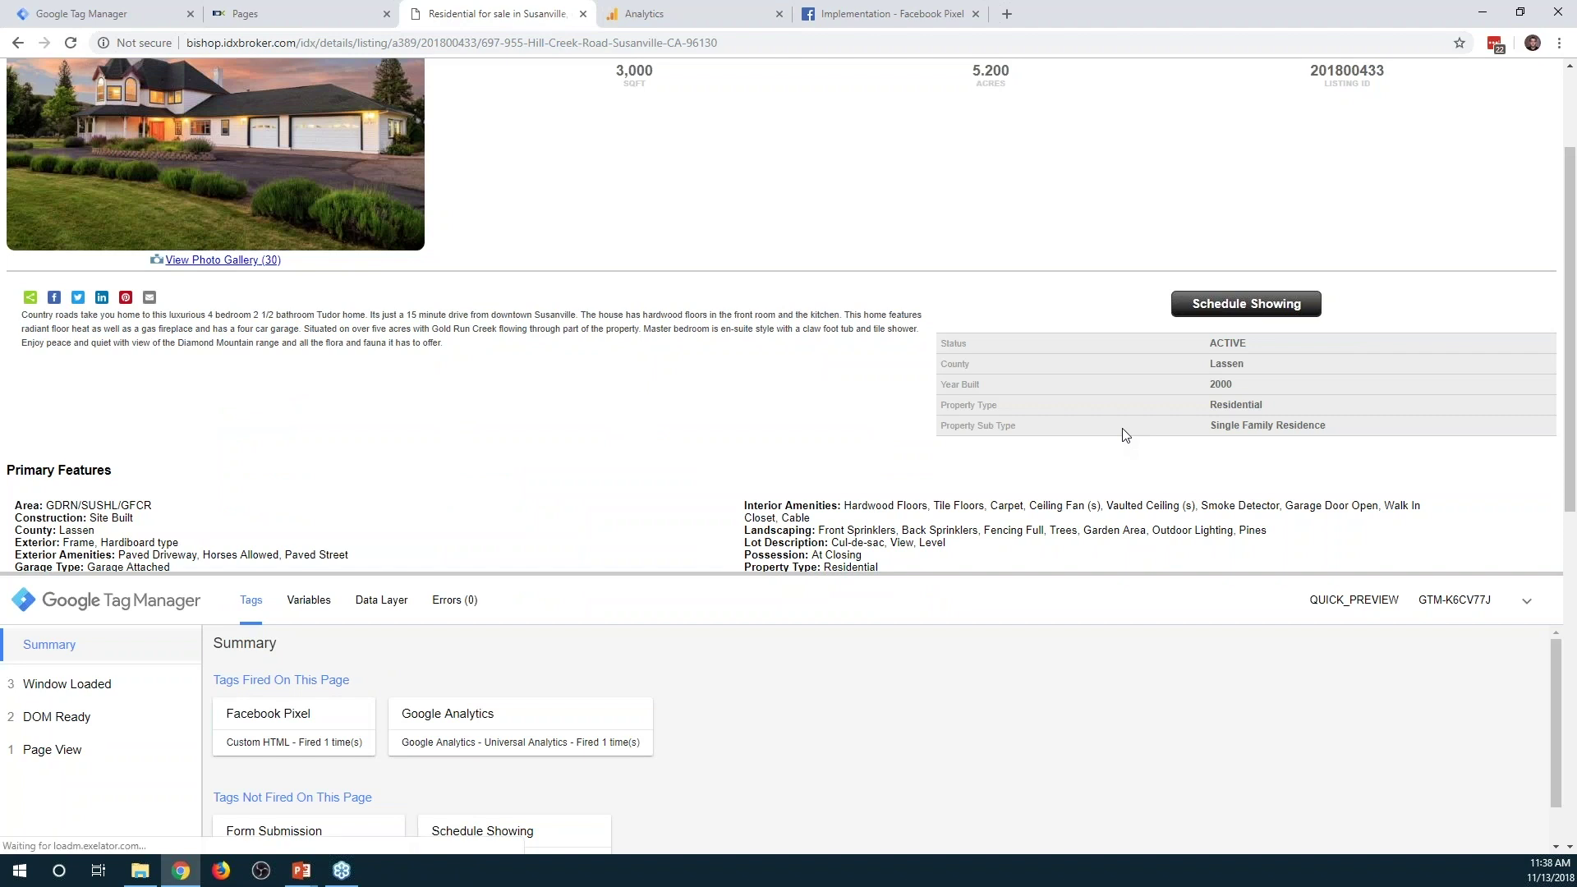
left_click(1228, 306)
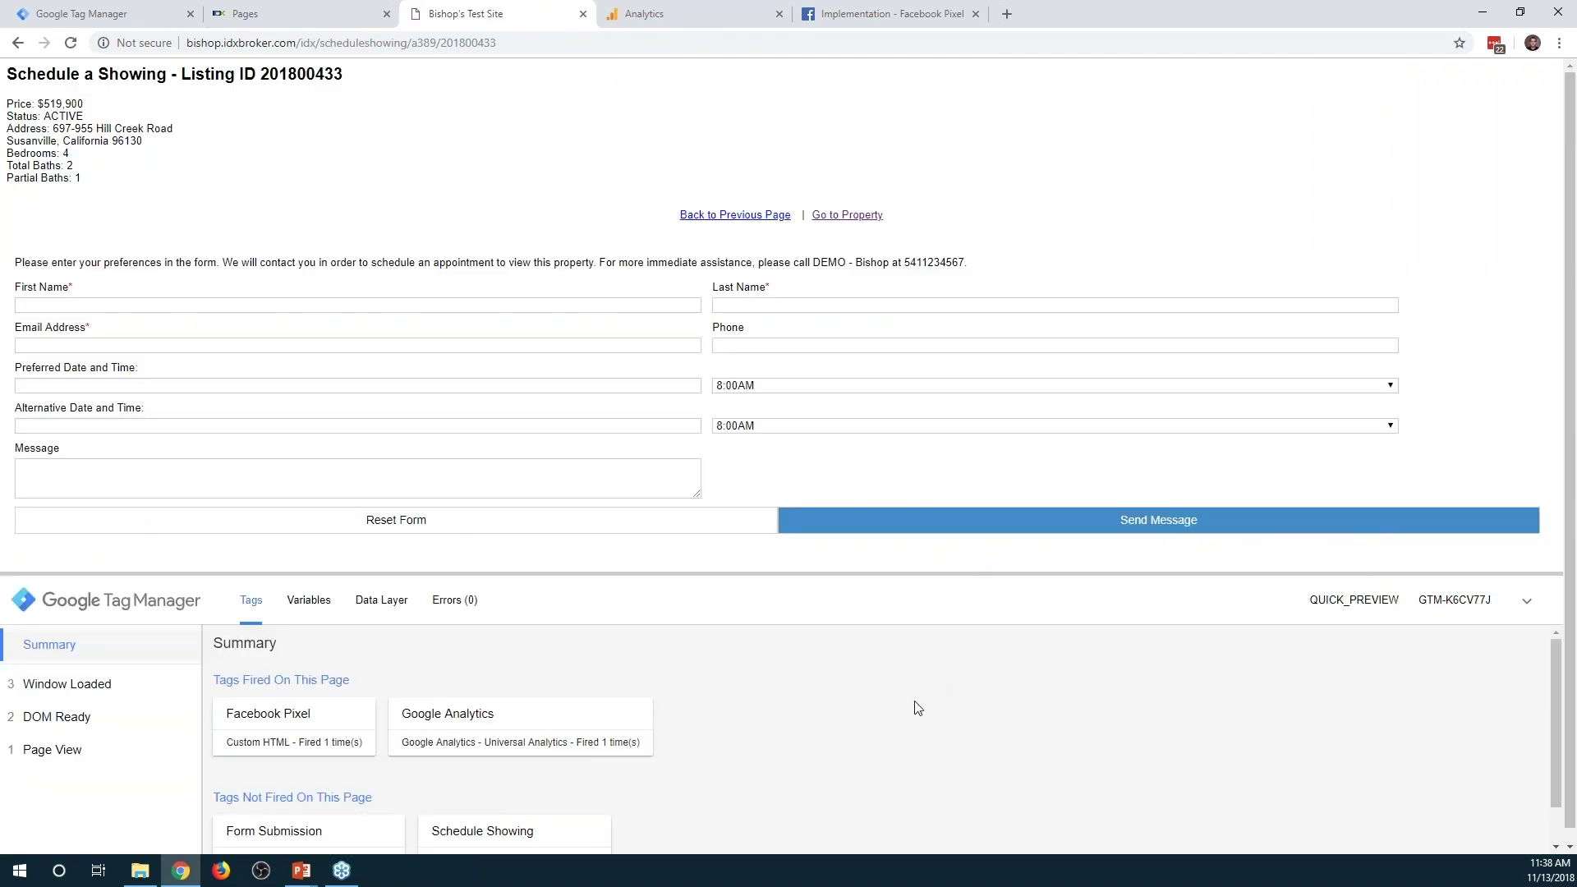
left_click(648, 14)
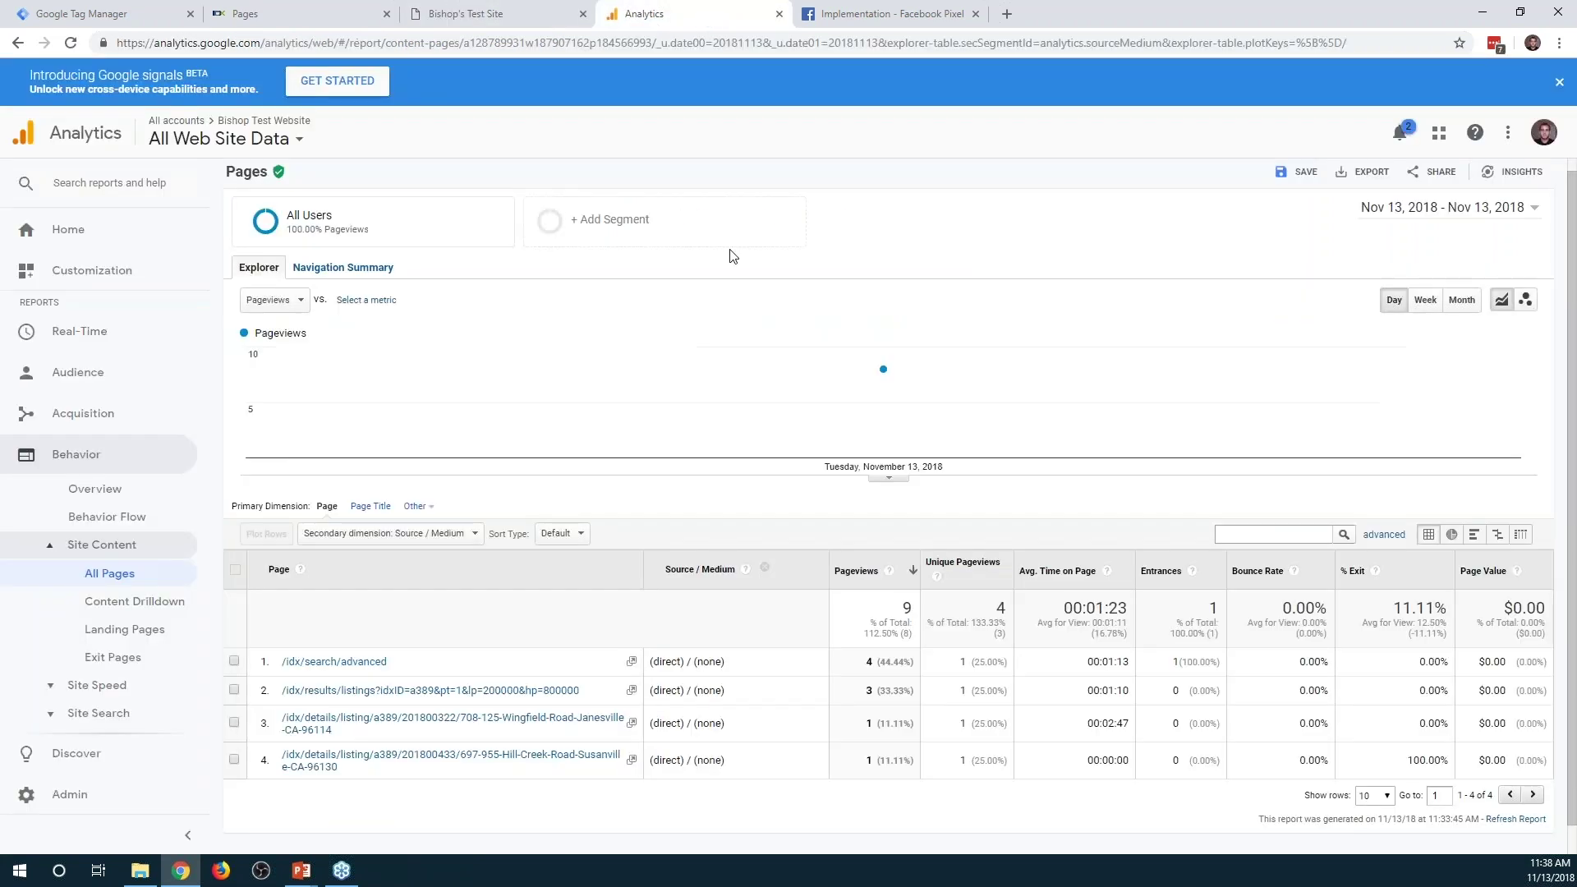
Check Real-Time > Events for the Schedule Showing / Button Click event, then return to the site
left_click(60, 330)
left_click(89, 477)
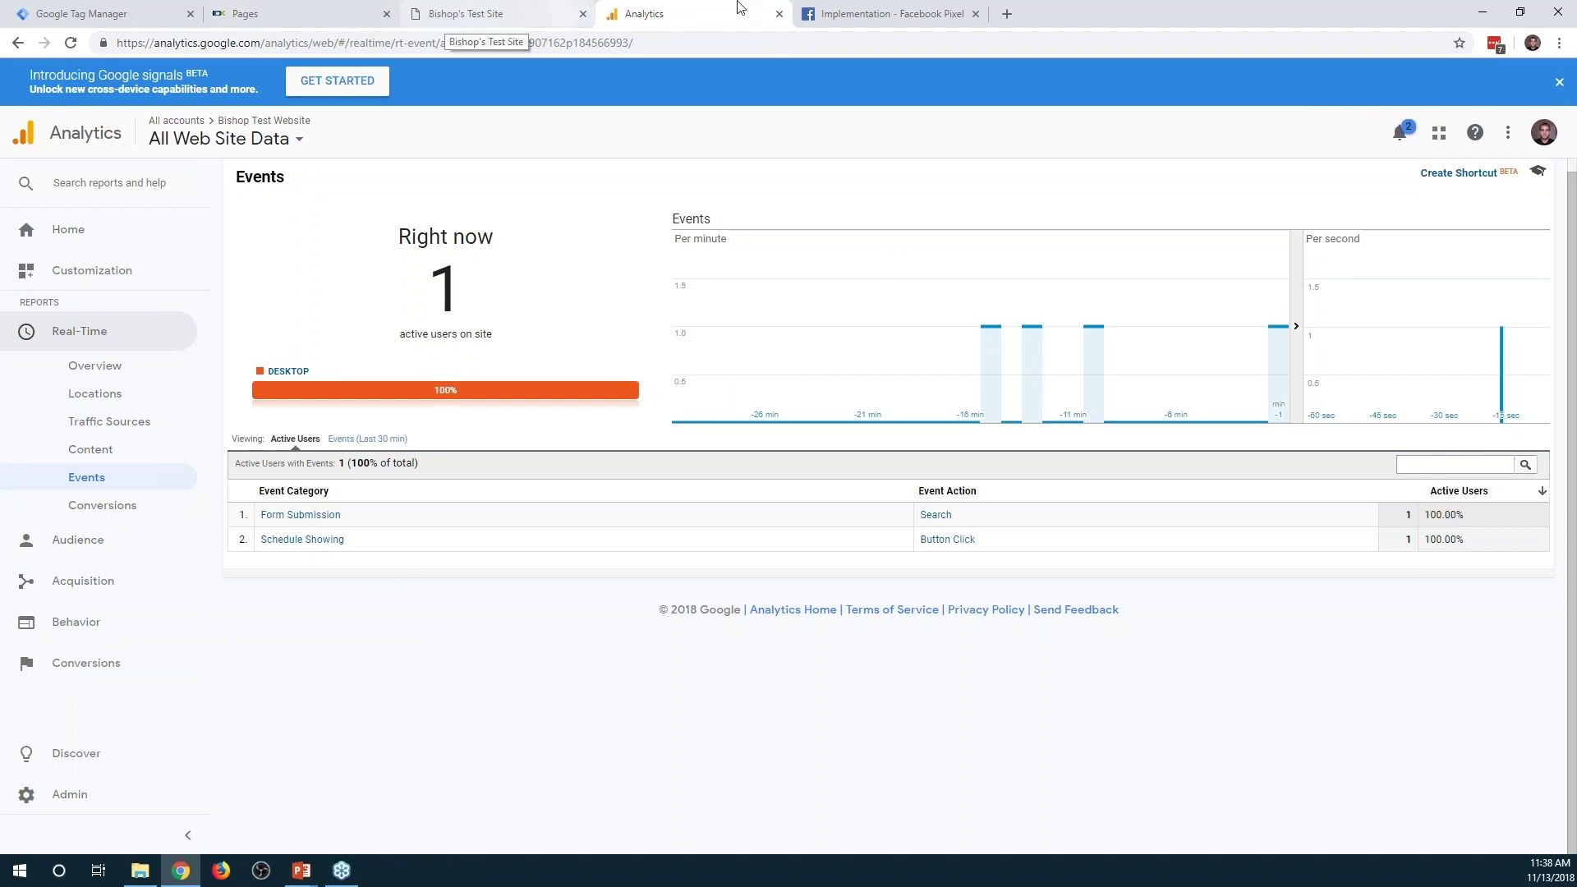
left_click(491, 14)
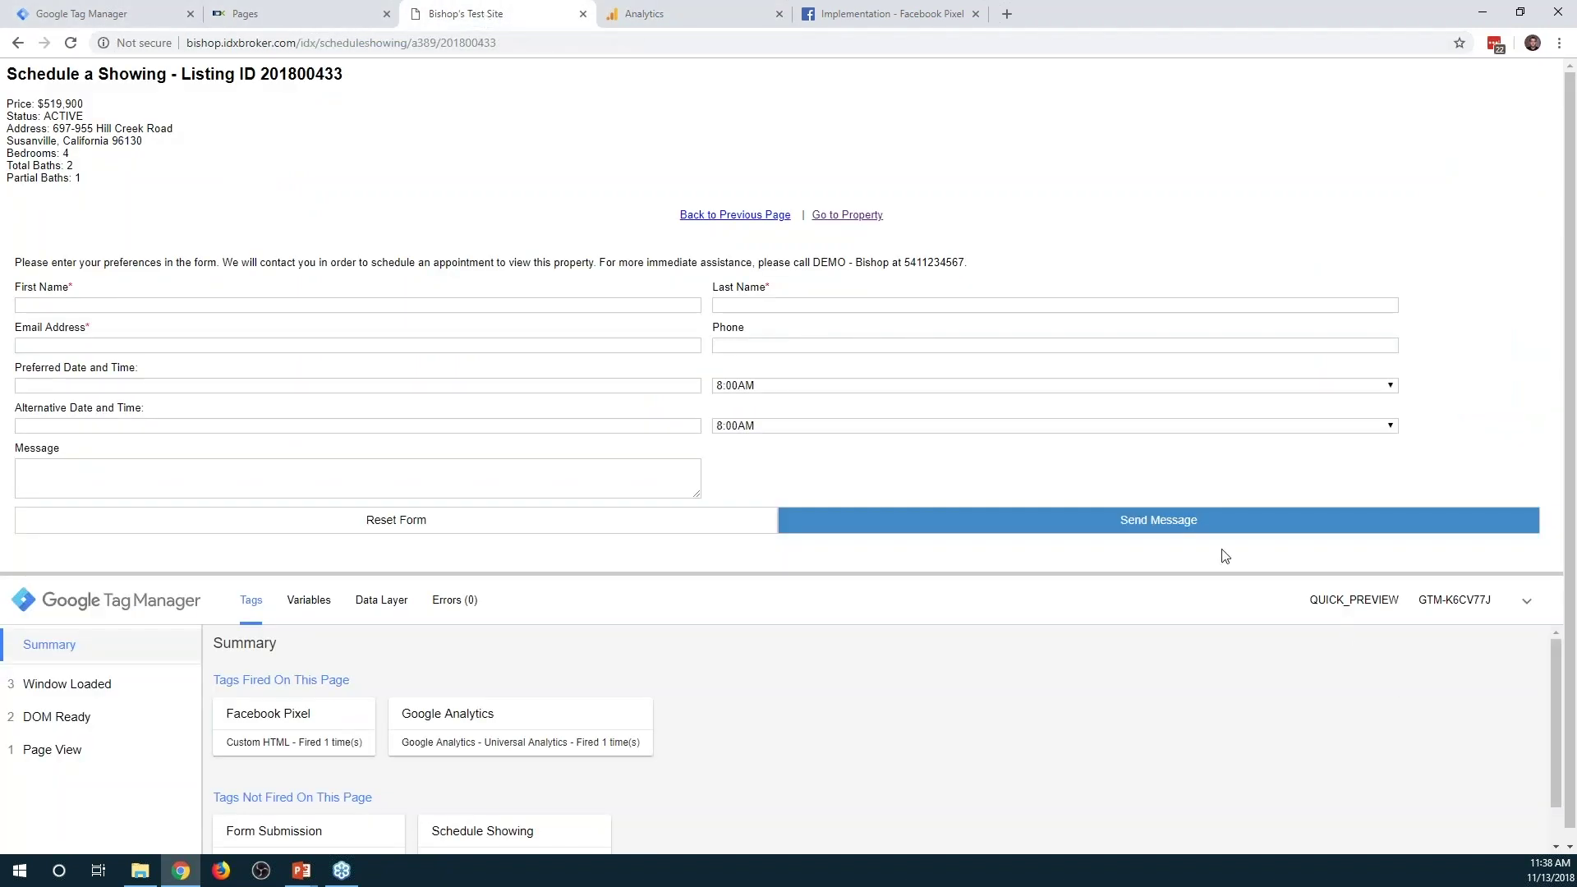
Inspect the Send Message button to find its id IDX-submitBtn, then return to Tag Manager
right_click(1054, 519)
left_click(1131, 723)
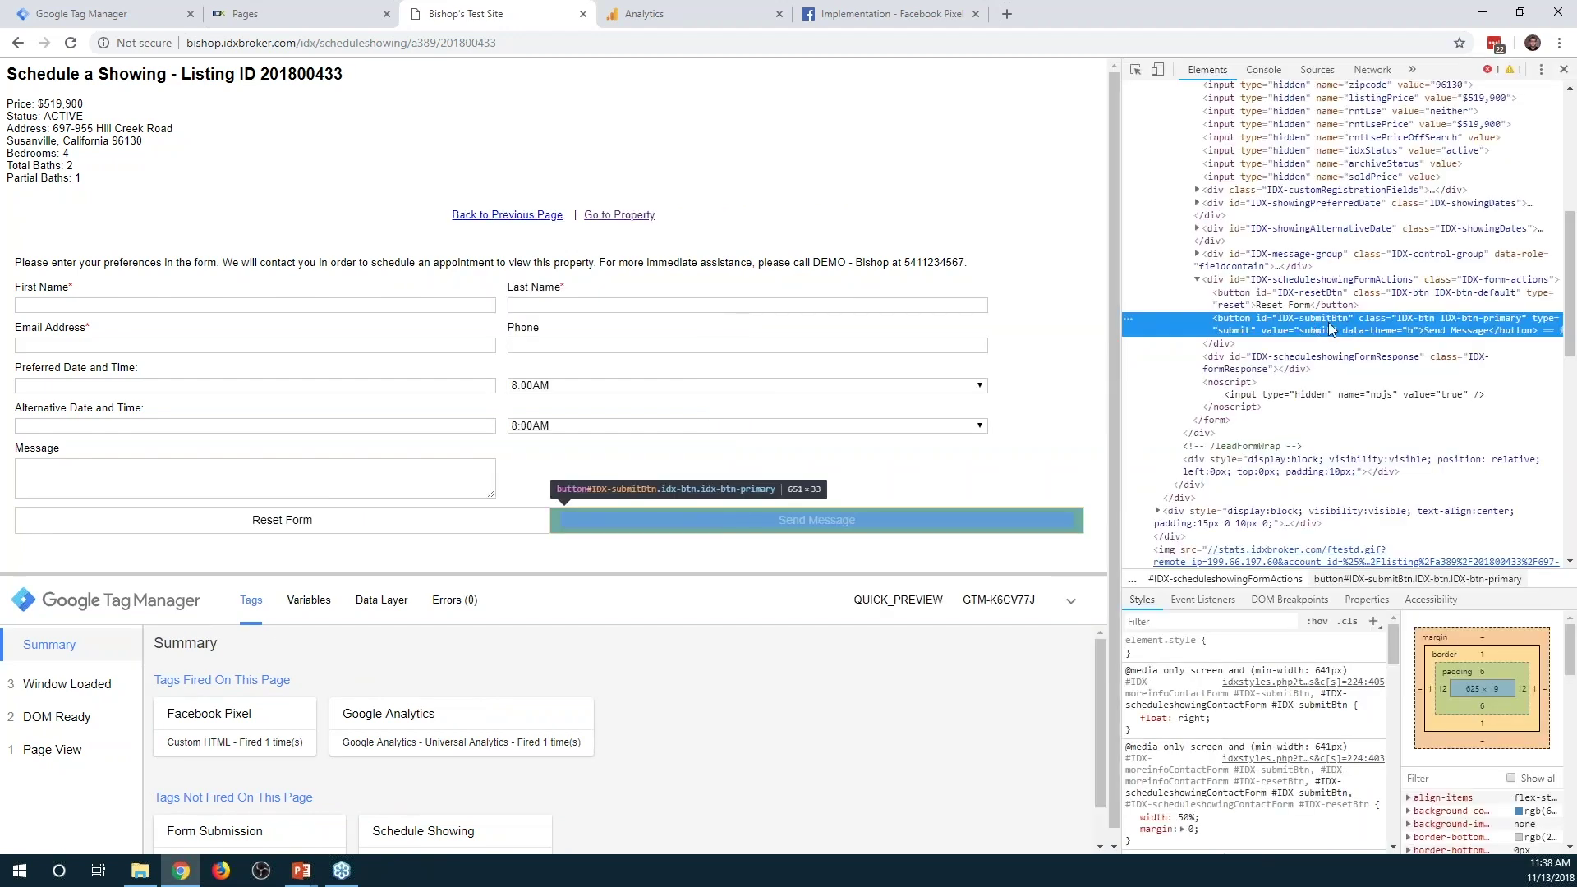
double_click(1314, 319)
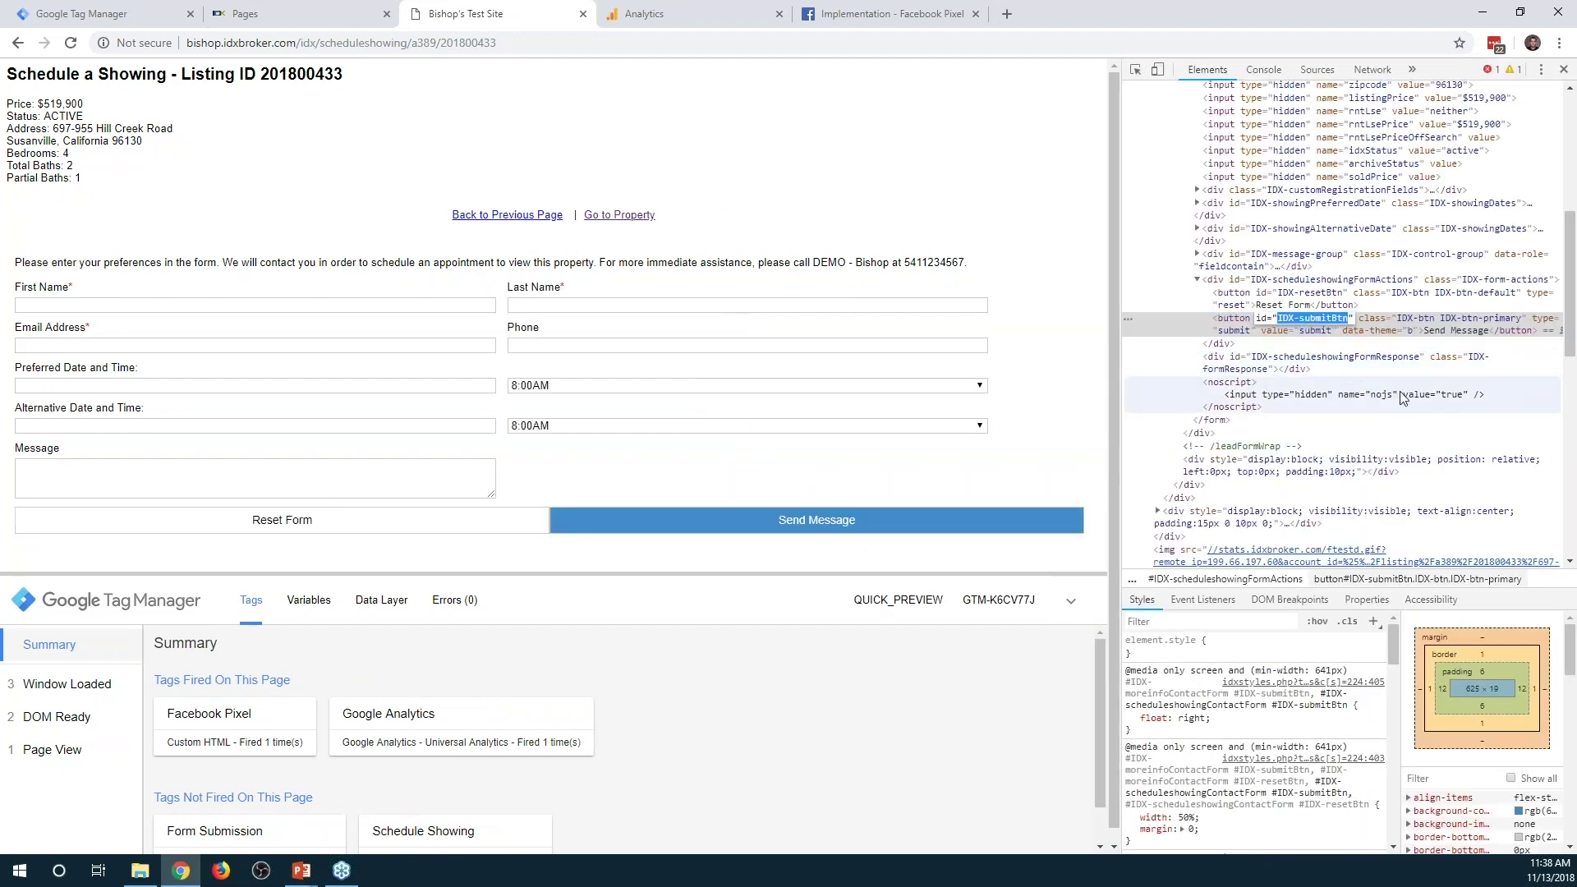
left_click(49, 14)
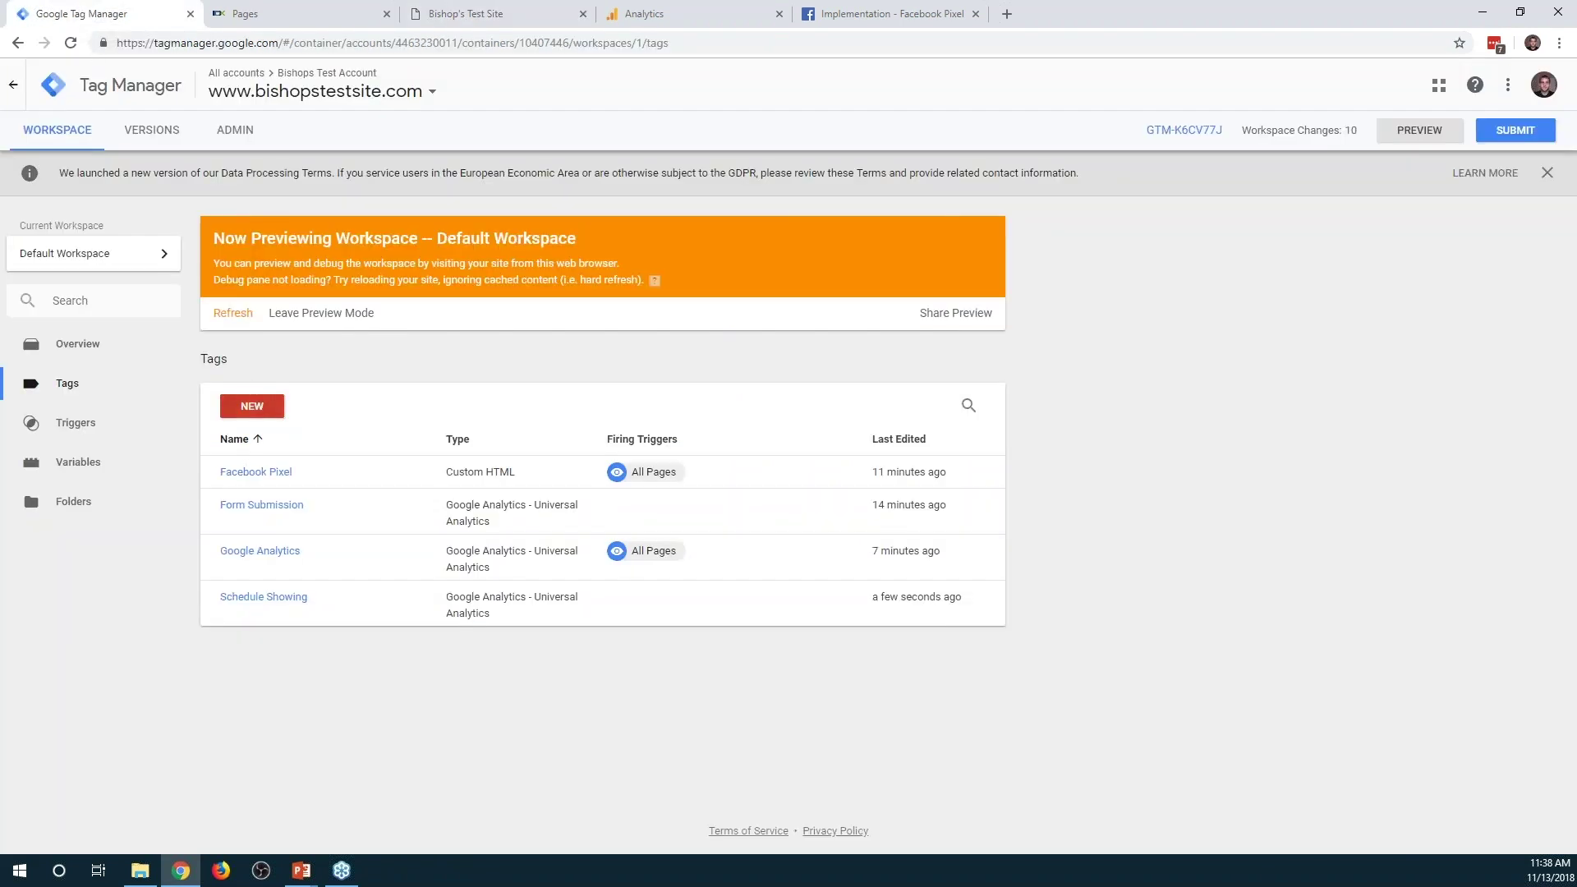
Create a new Universal Analytics Event tag named 'Showing Scheduled'
left_click(253, 406)
left_click(443, 84)
type("Showing Scheduled")
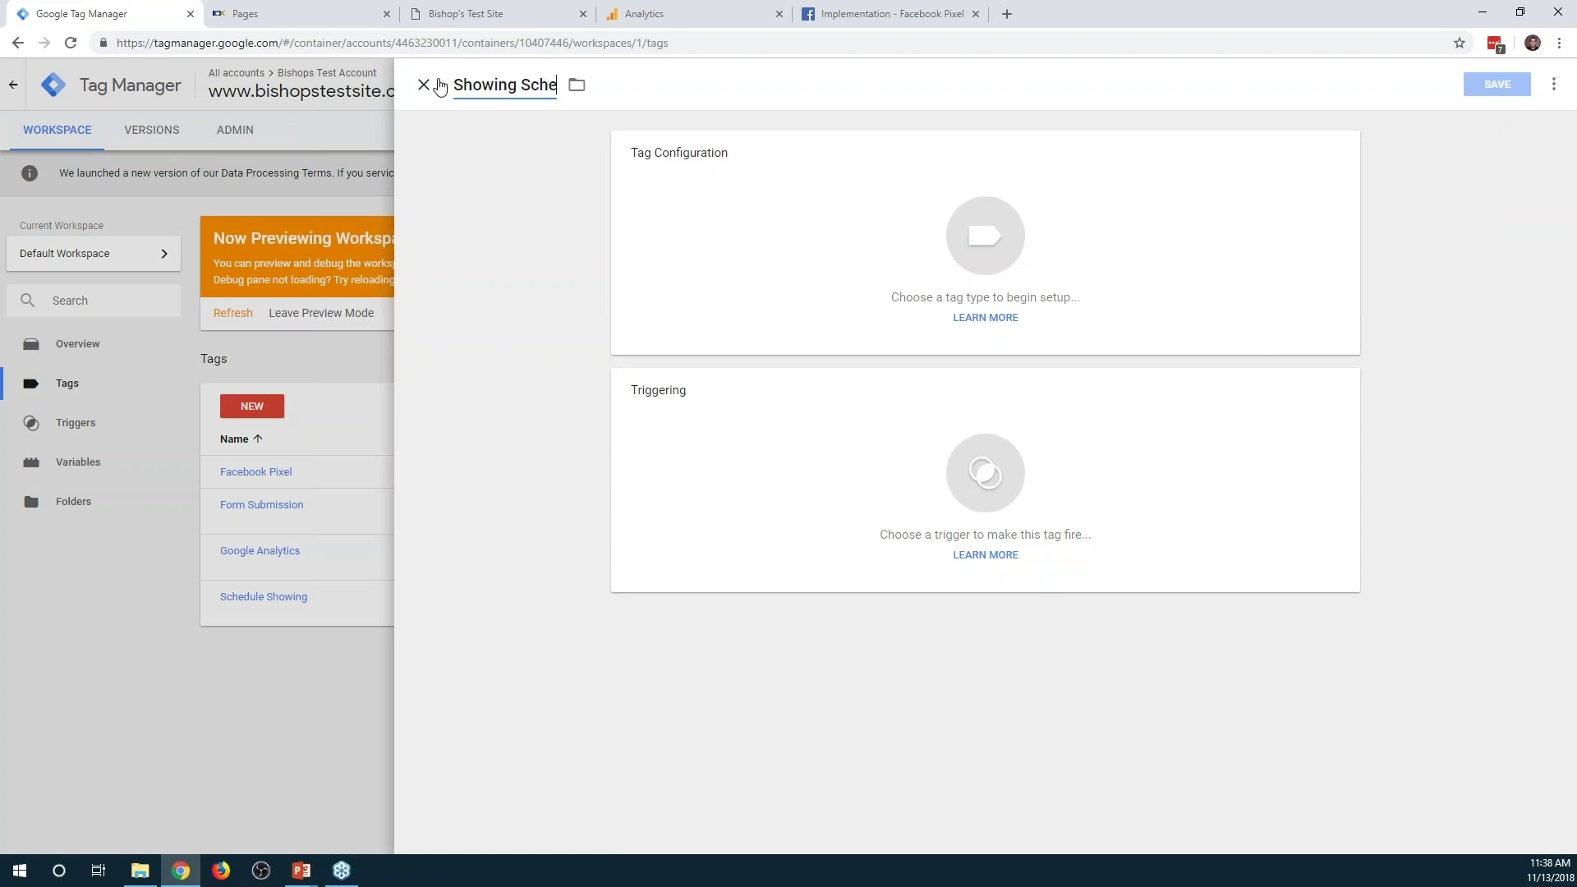
left_click(792, 250)
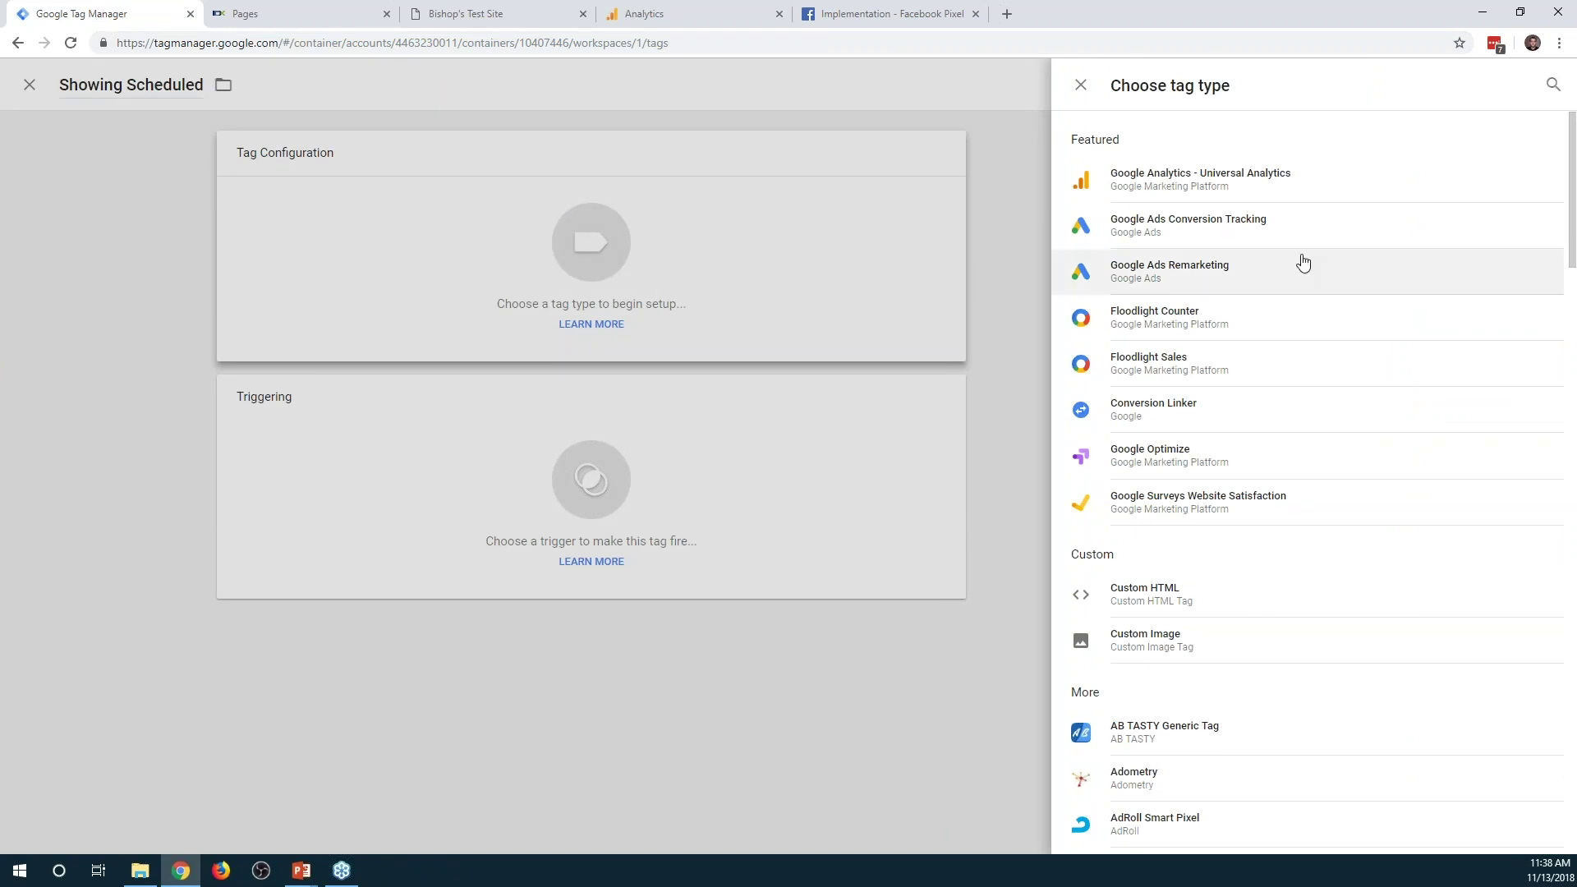
left_click(1241, 186)
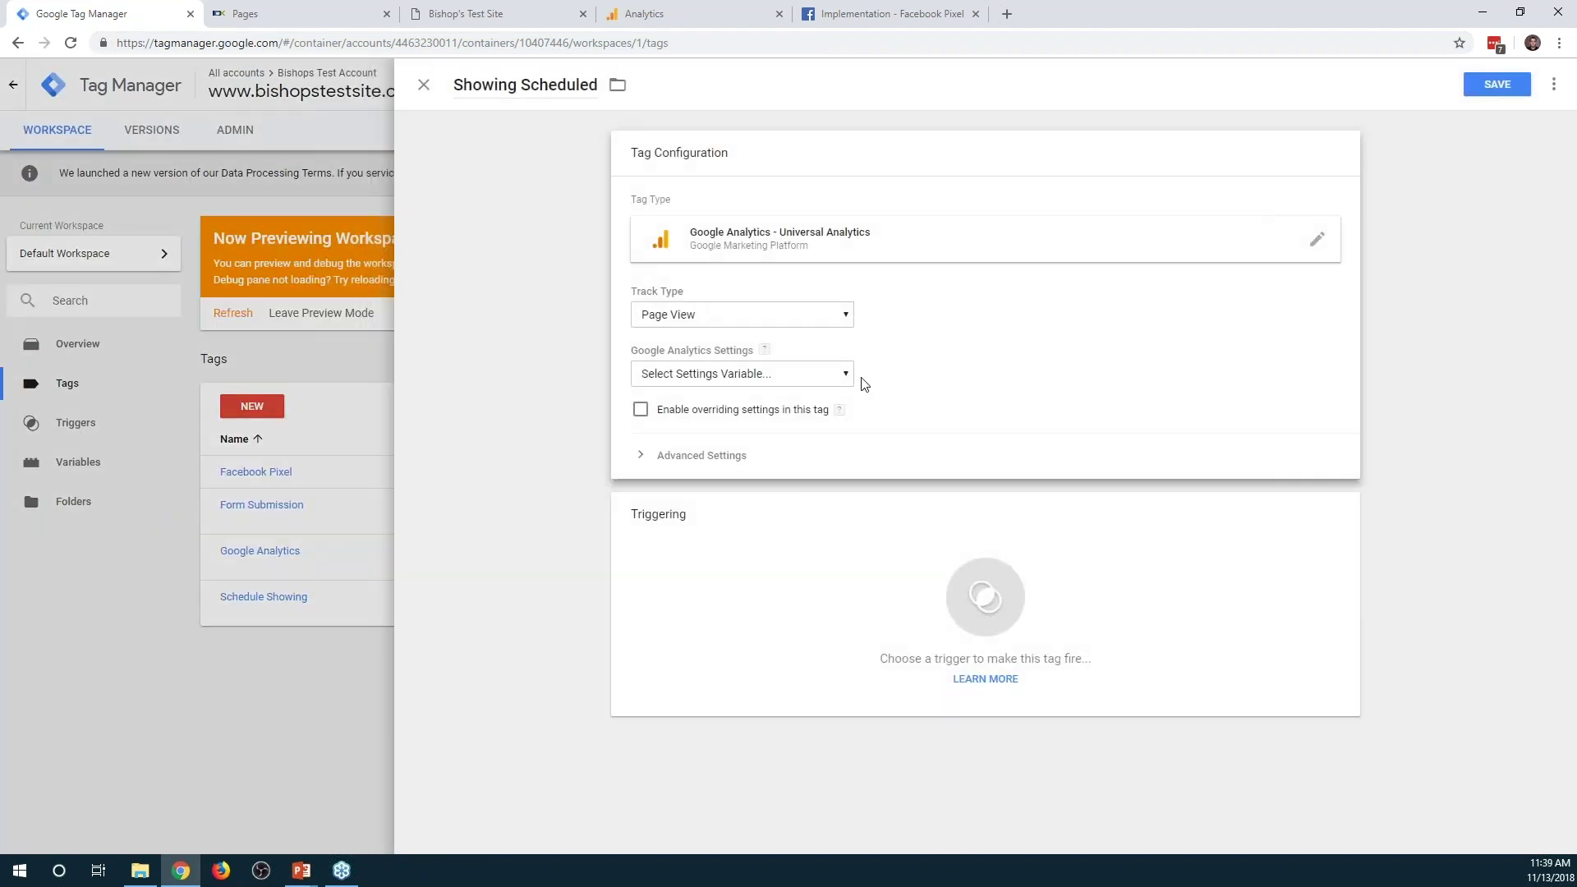
left_click(783, 314)
left_click(764, 351)
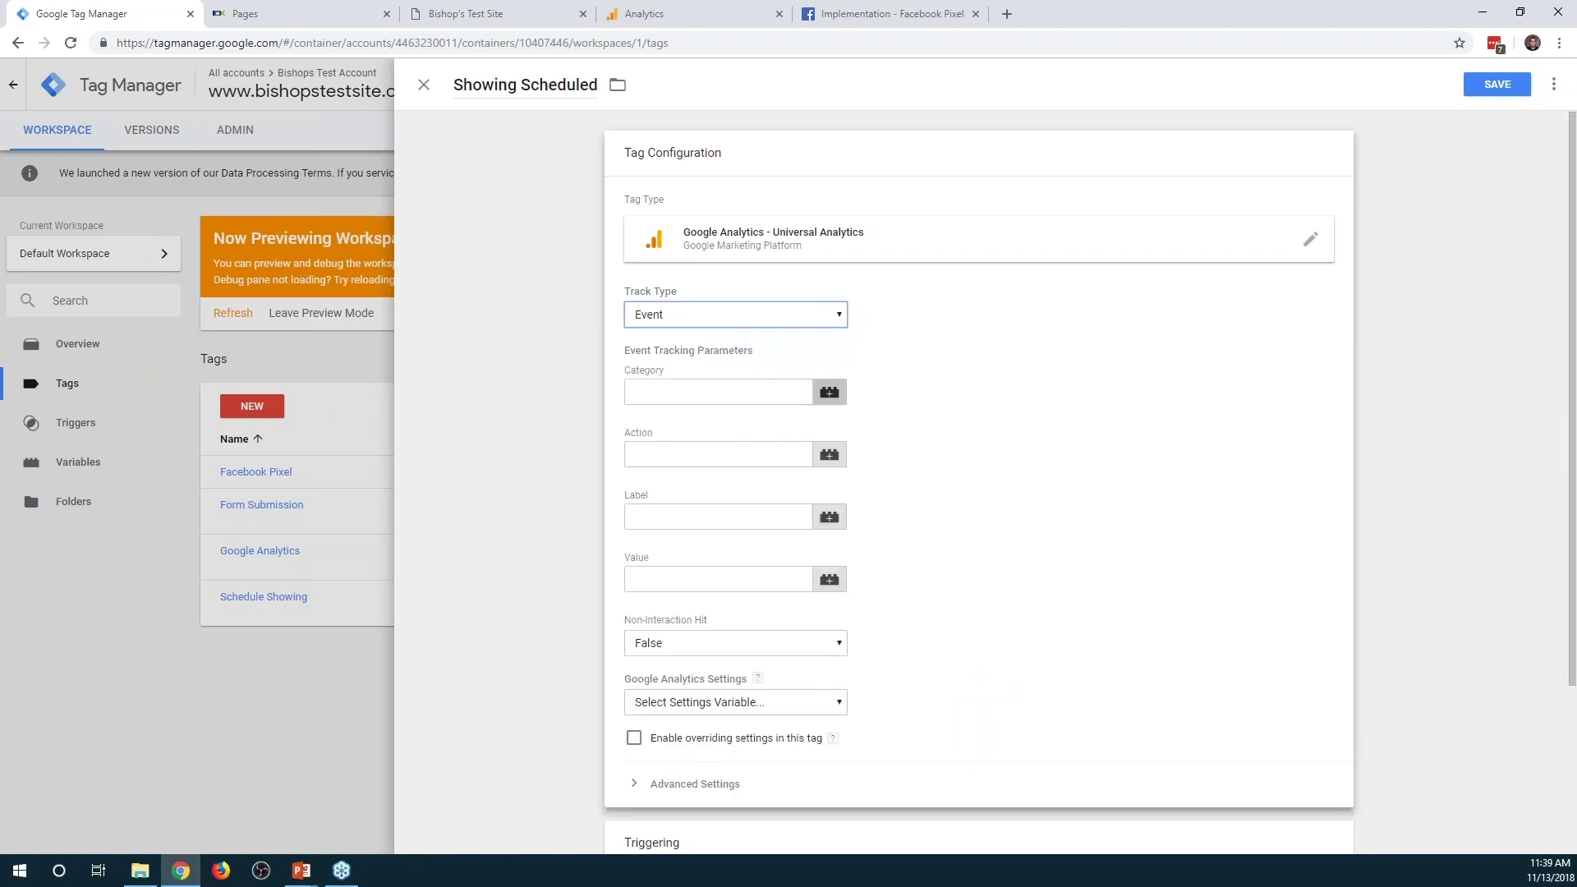
Fill in Category Showing Scheduled, Action Form Submit and Label {{Page URL}}
left_click(770, 399)
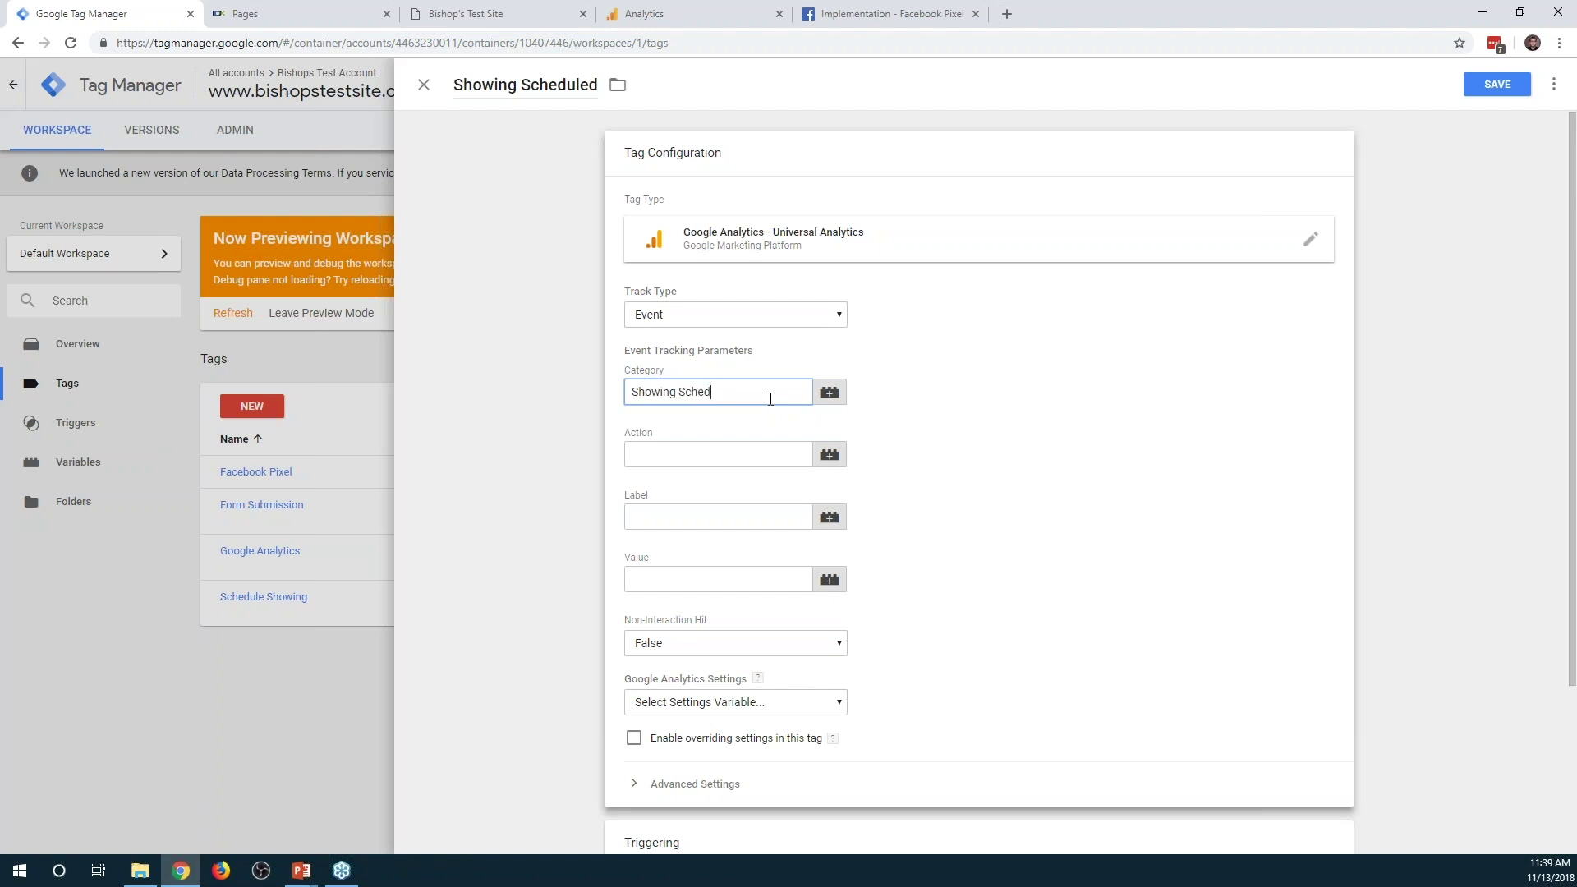
key("Tab")
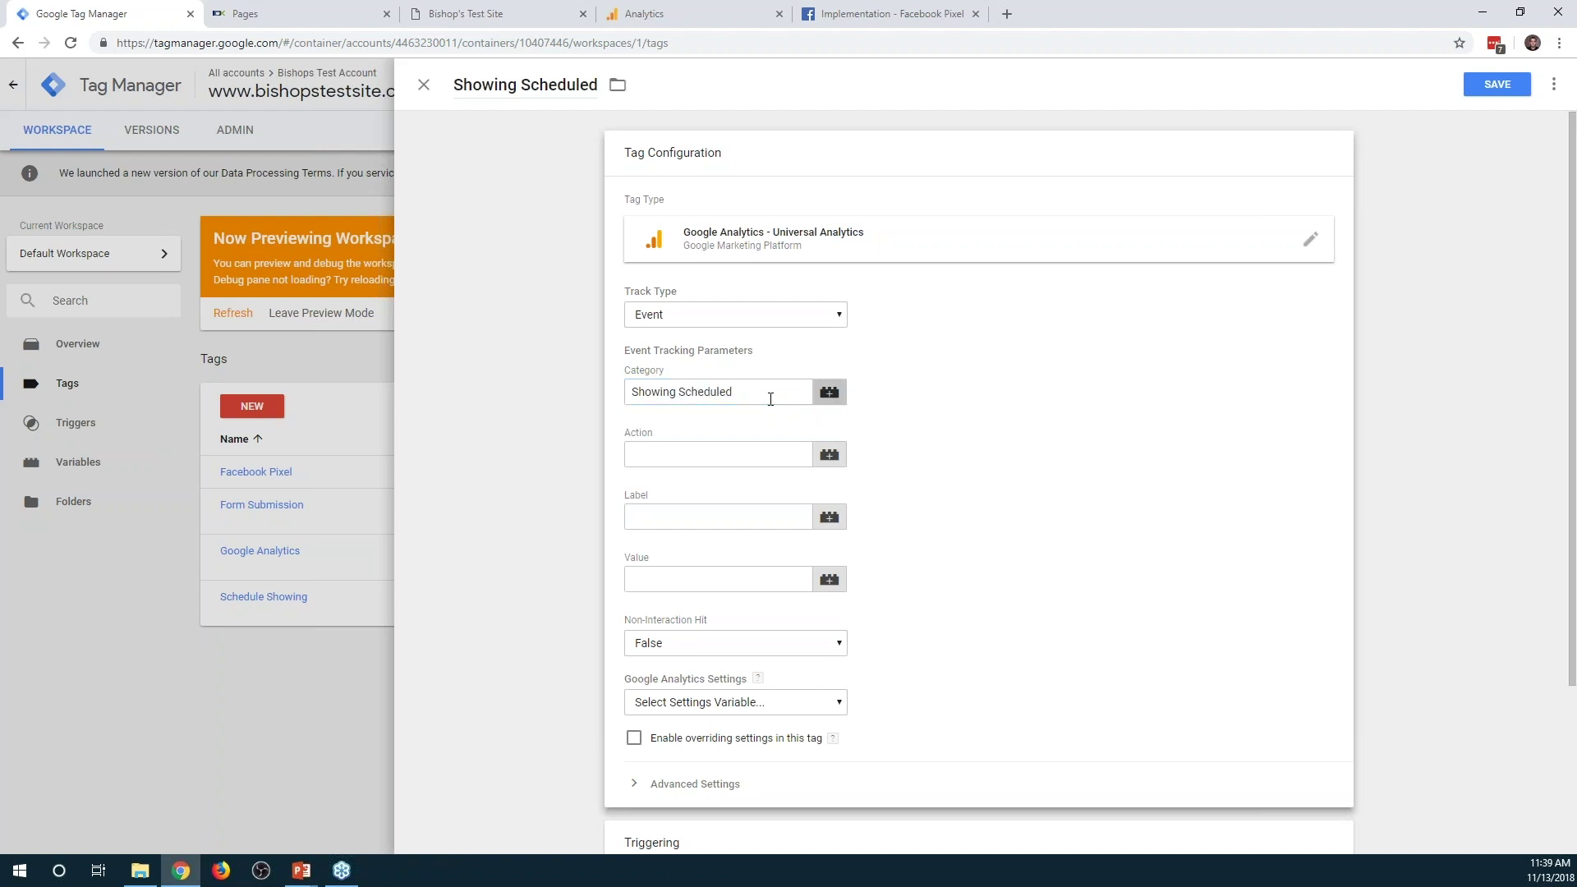
key("Tab")
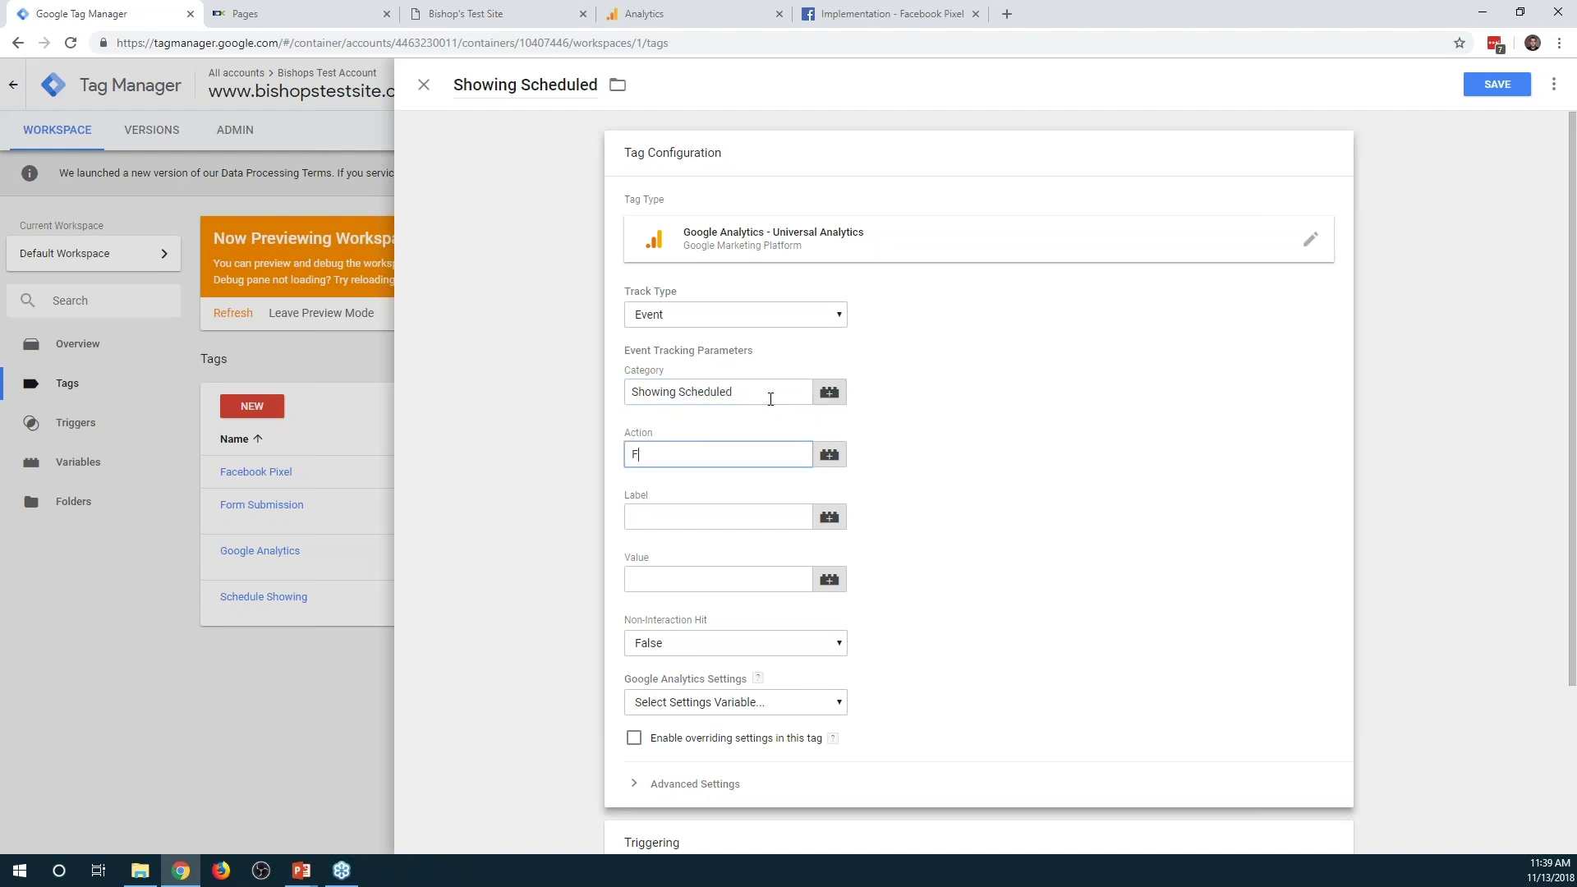
key("Tab")
key("Tab")
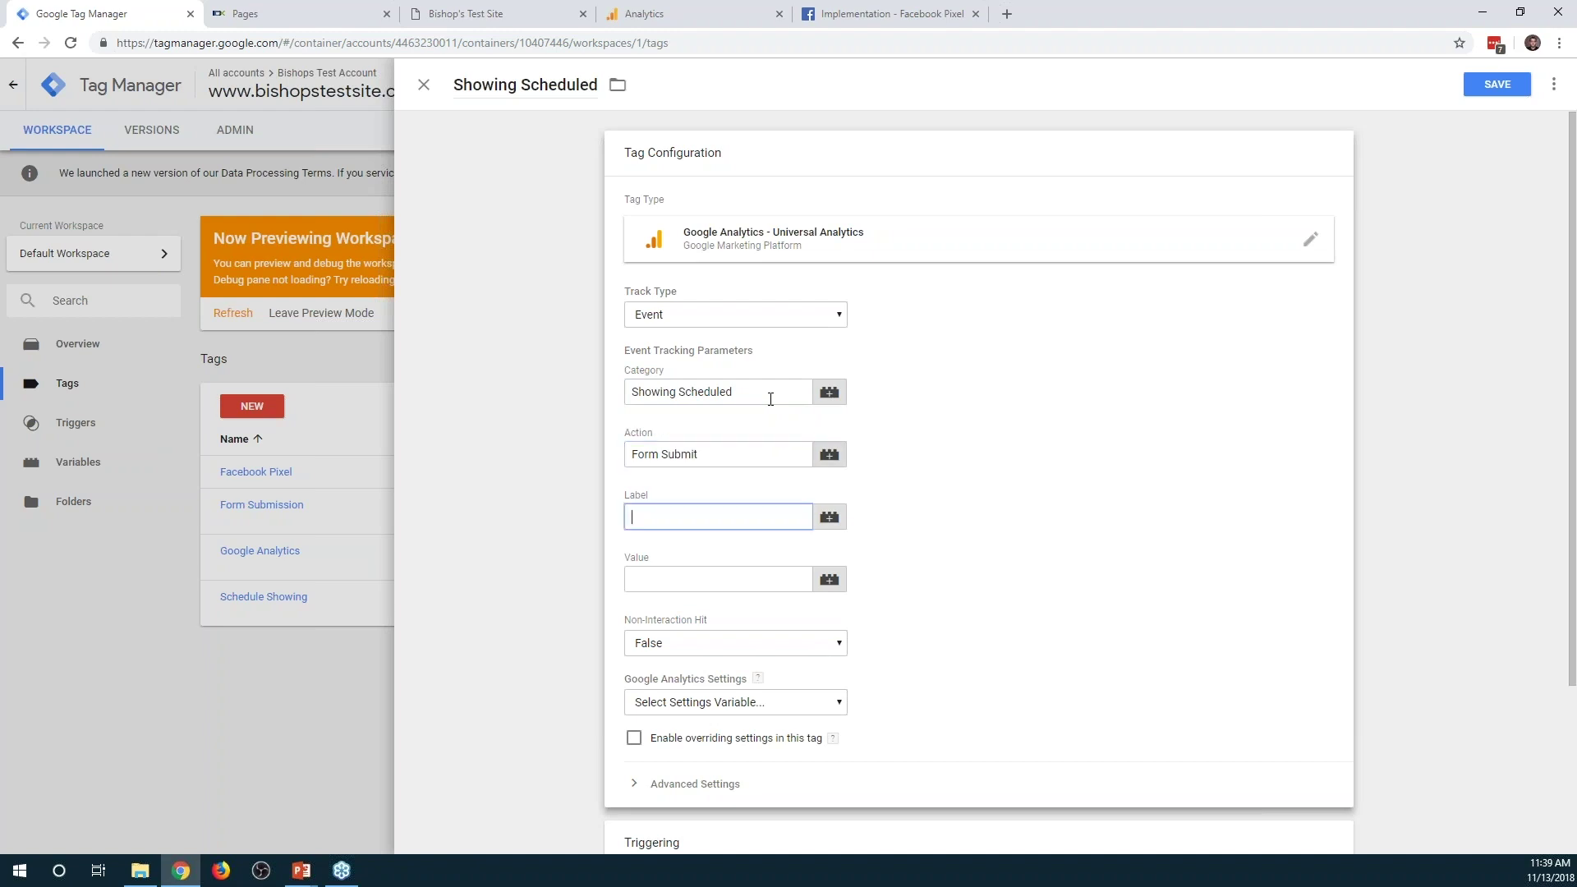
type("{{")
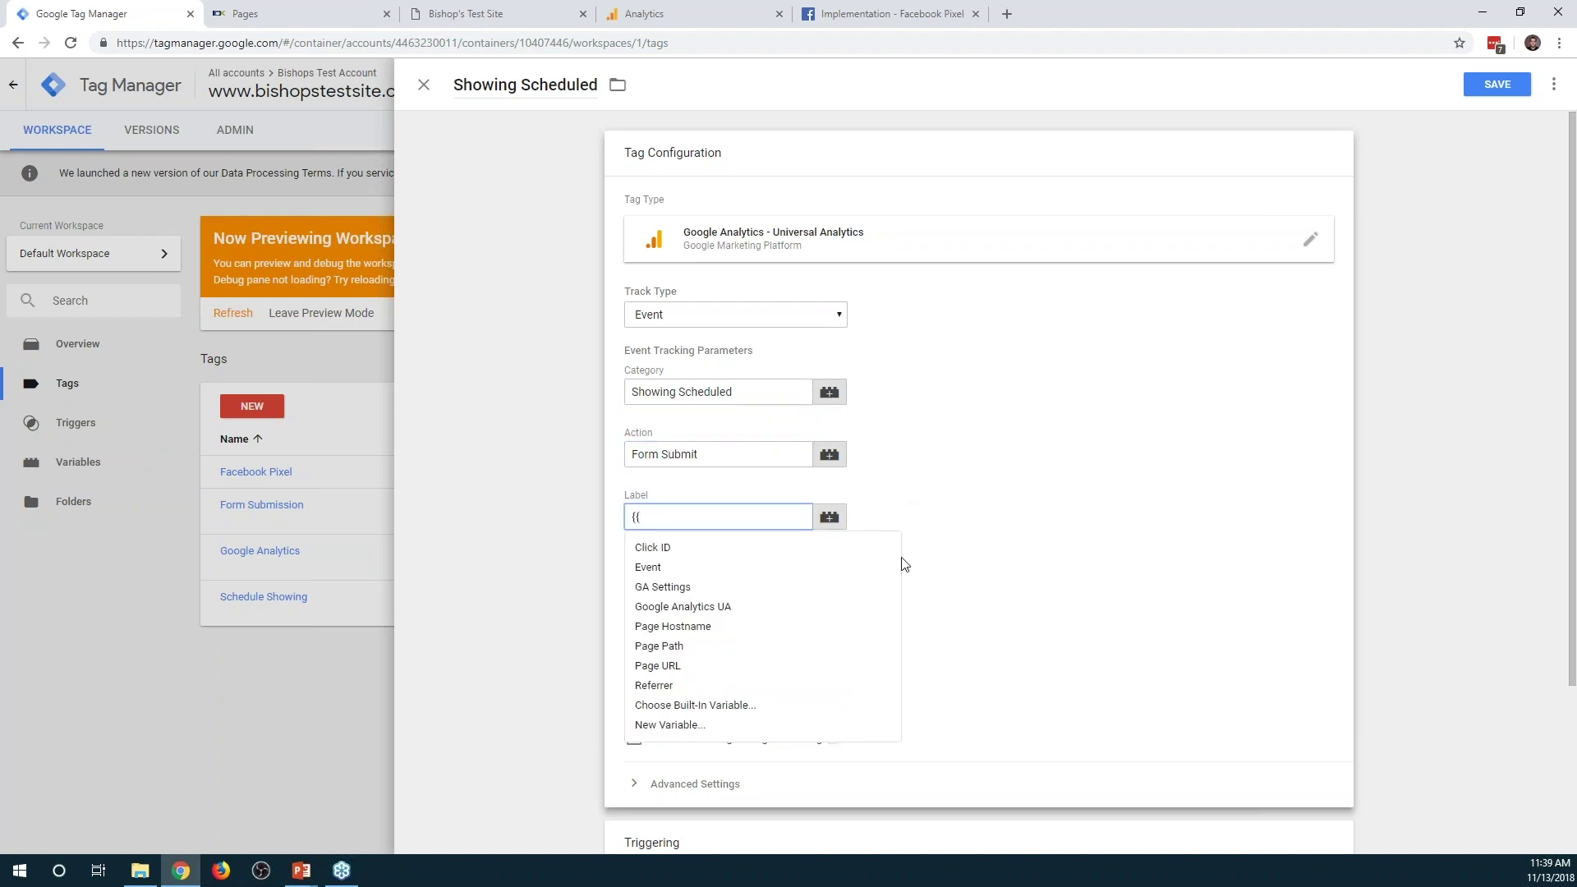
left_click(693, 668)
scroll(903, 575, "down", 3)
left_click(975, 704)
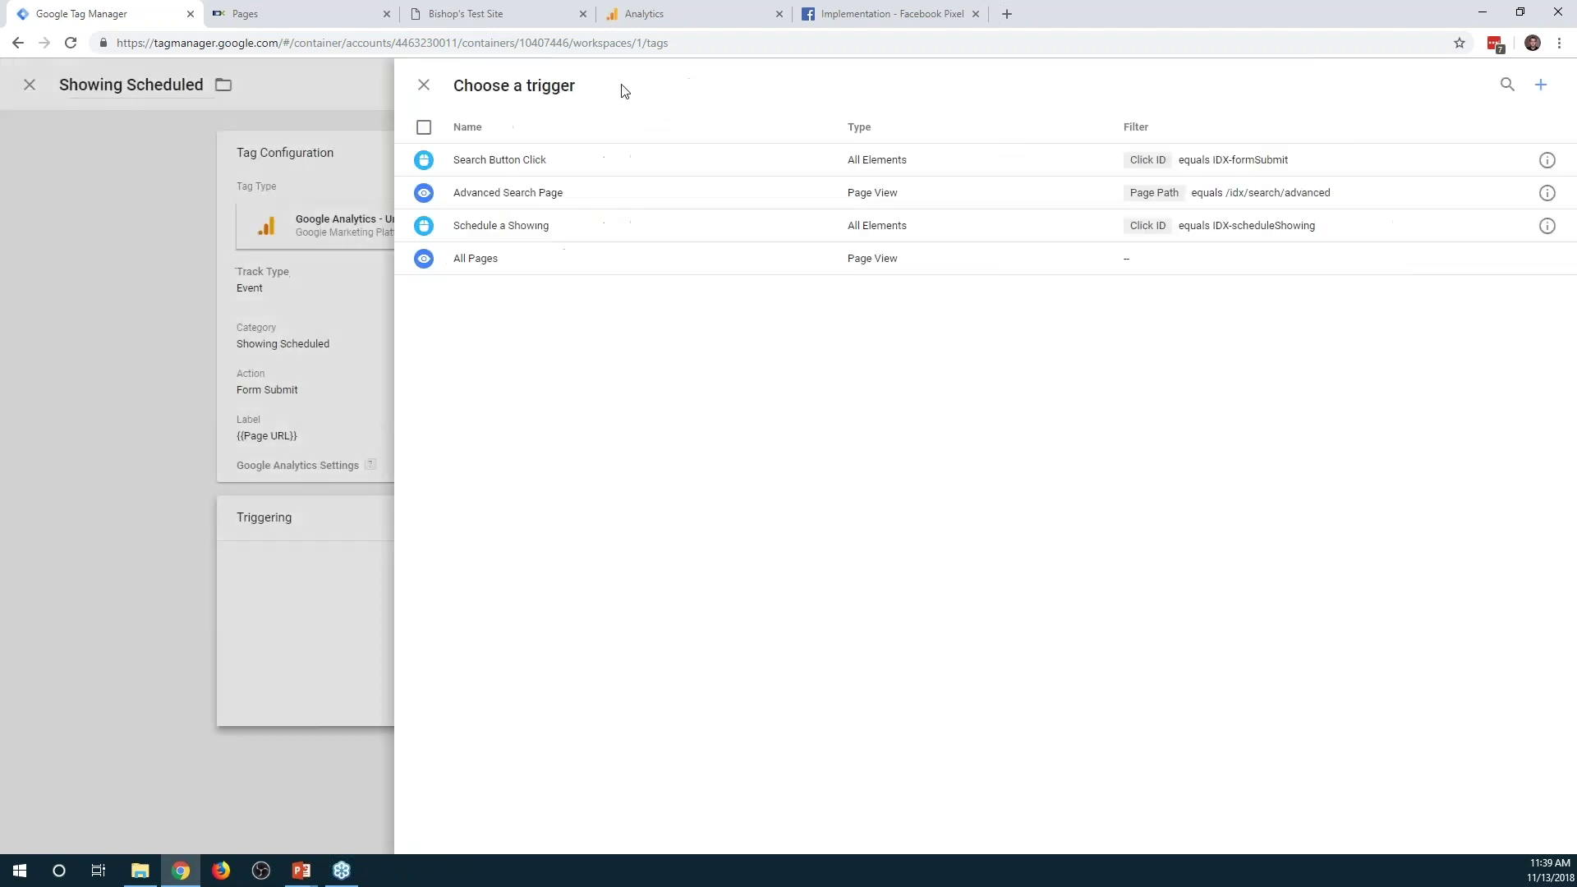
Save a new Click - All Elements trigger 'Showing Scheduled Trigger' firing when Click ID equals IDX-submitBtn
left_click(1541, 85)
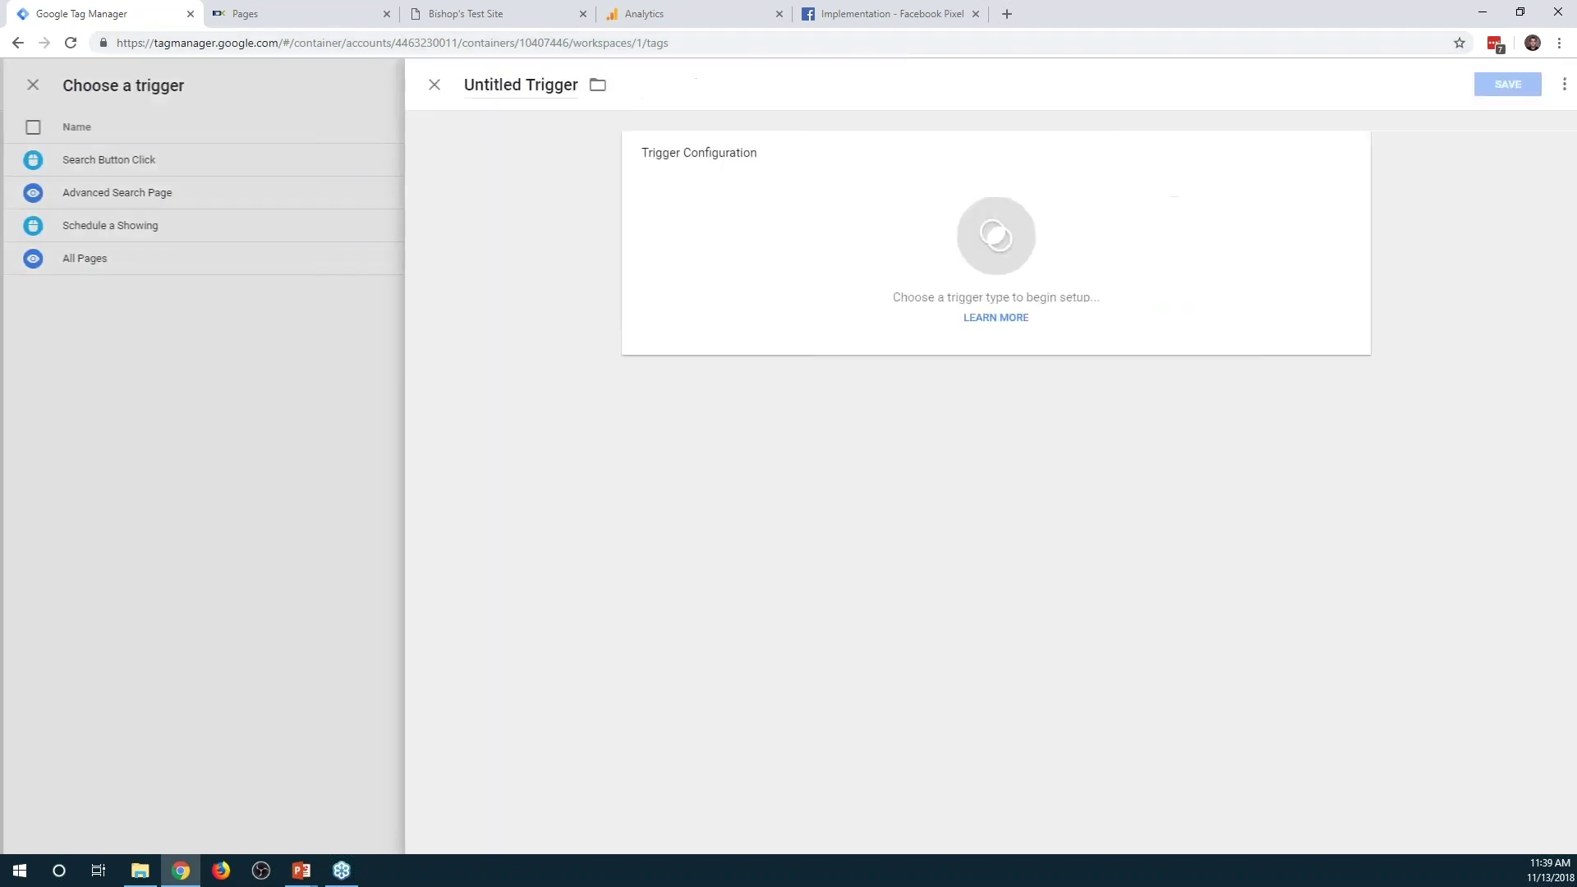
left_click(561, 83)
type("Showing")
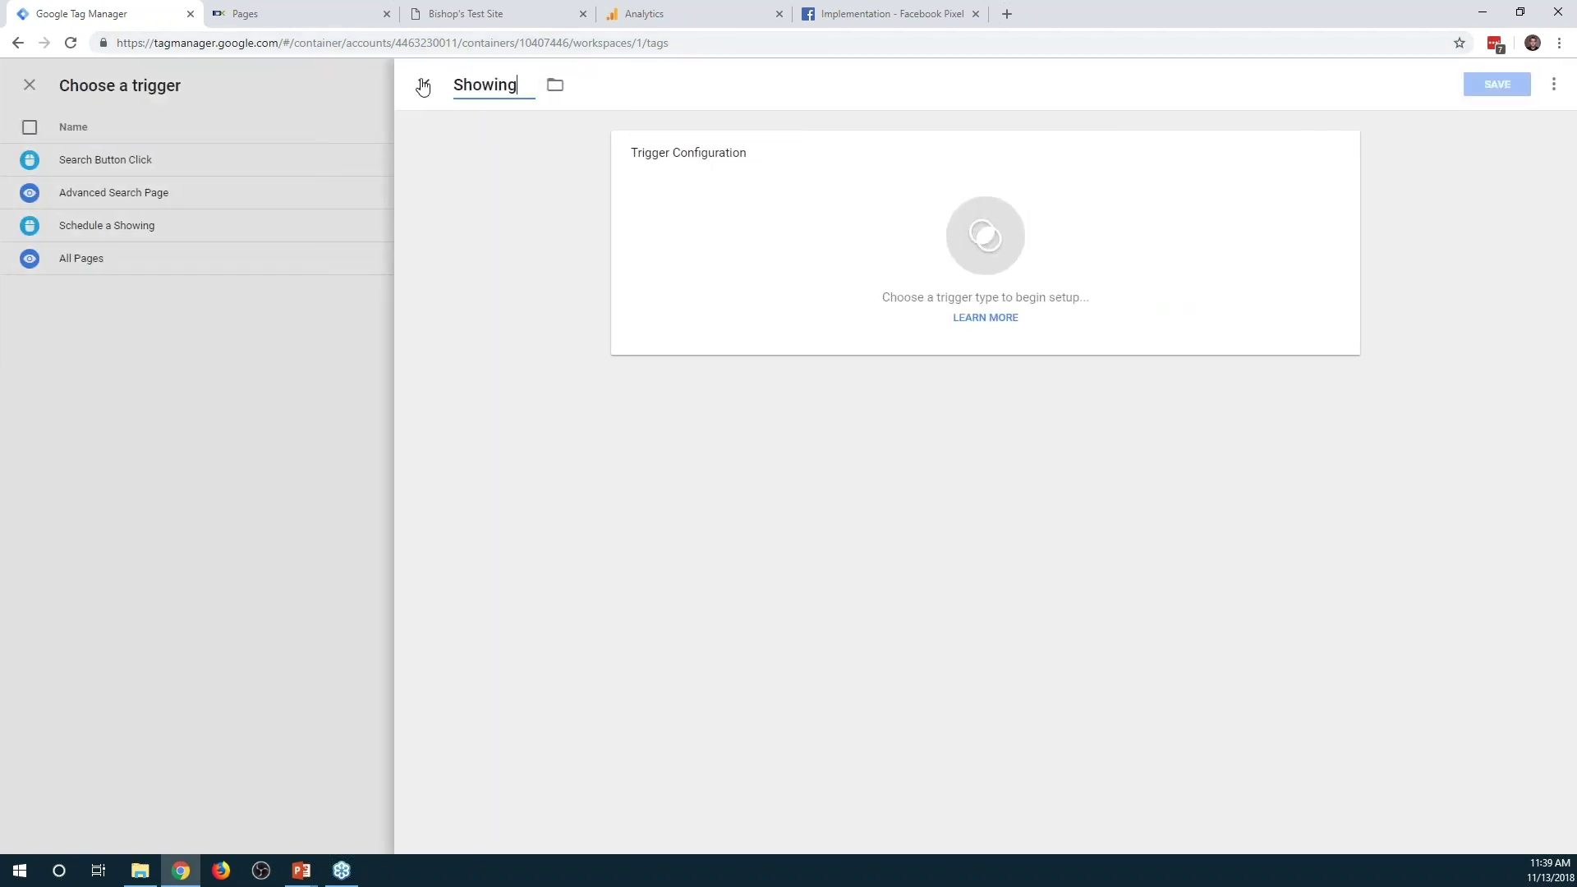
type(" Scheduled Trigger")
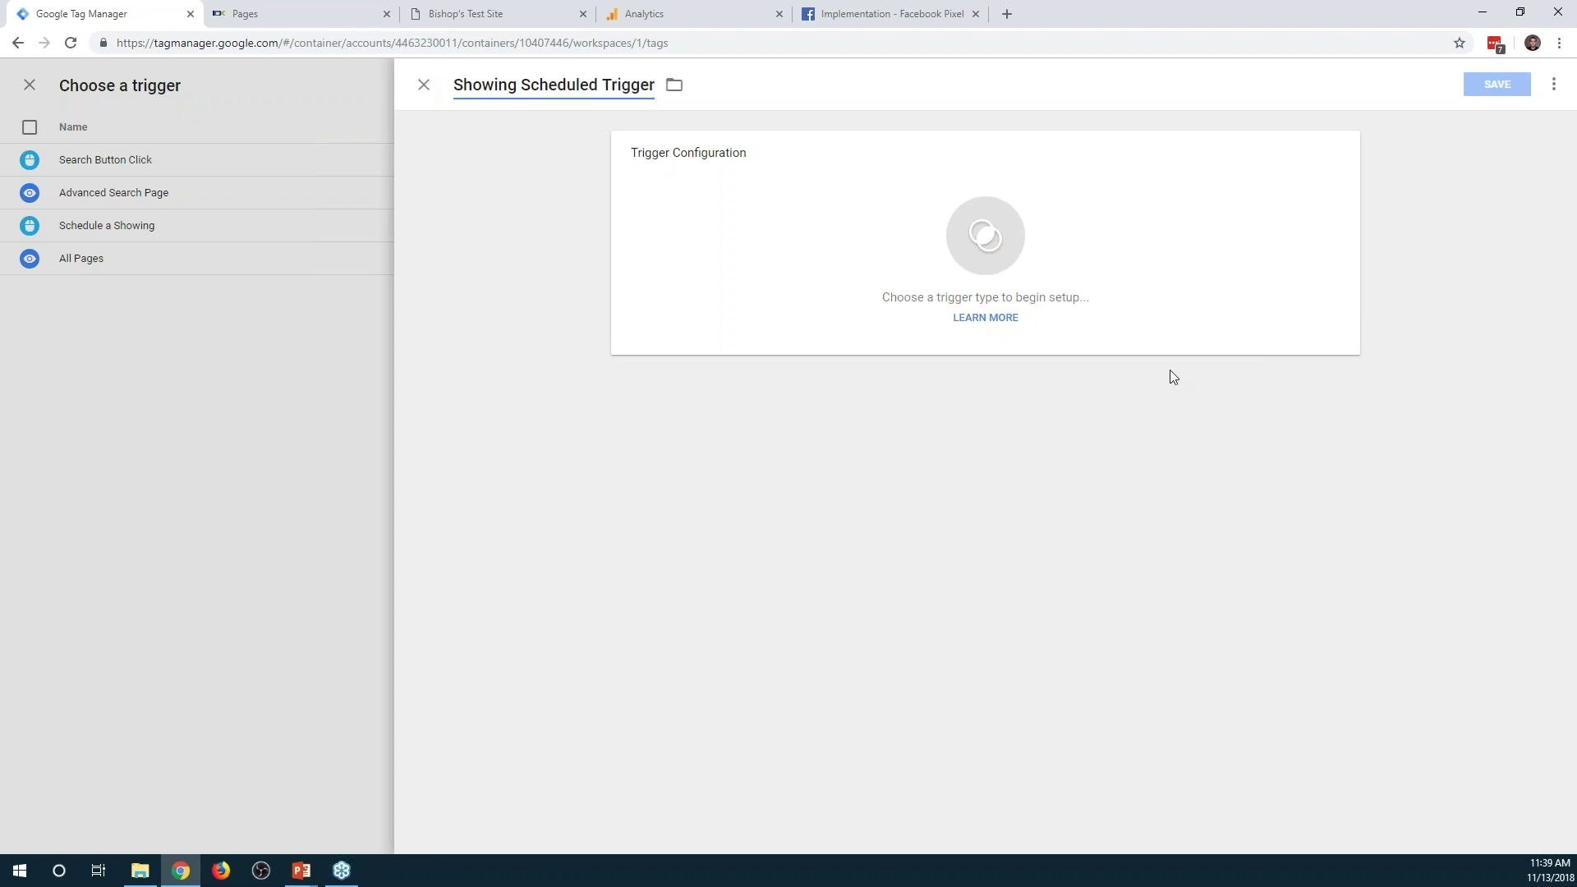
left_click(1170, 349)
left_click(1198, 375)
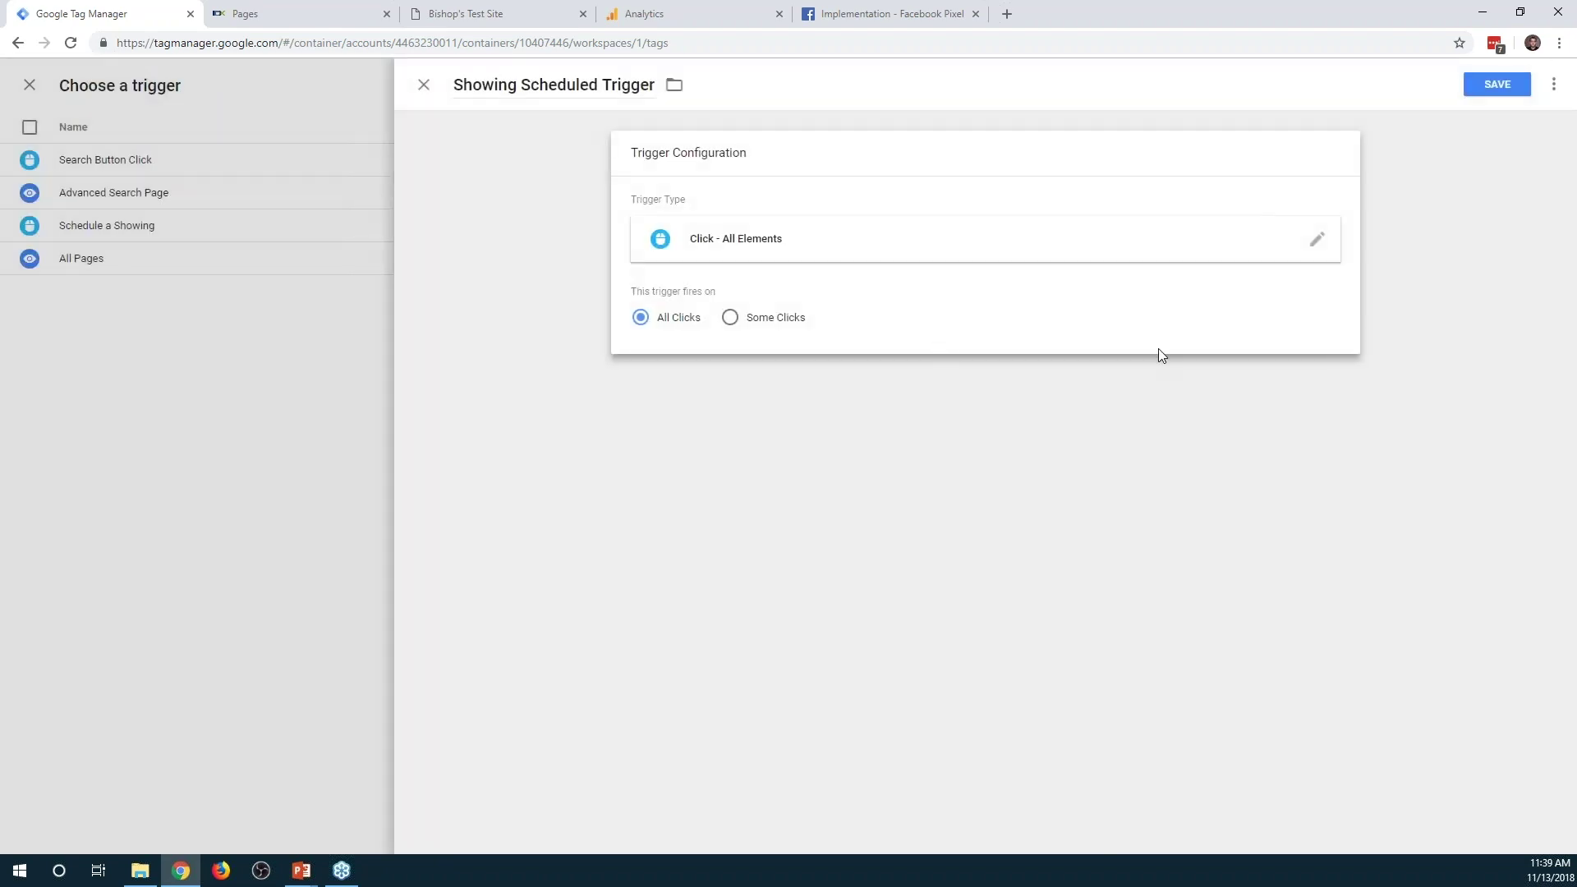
left_click(729, 318)
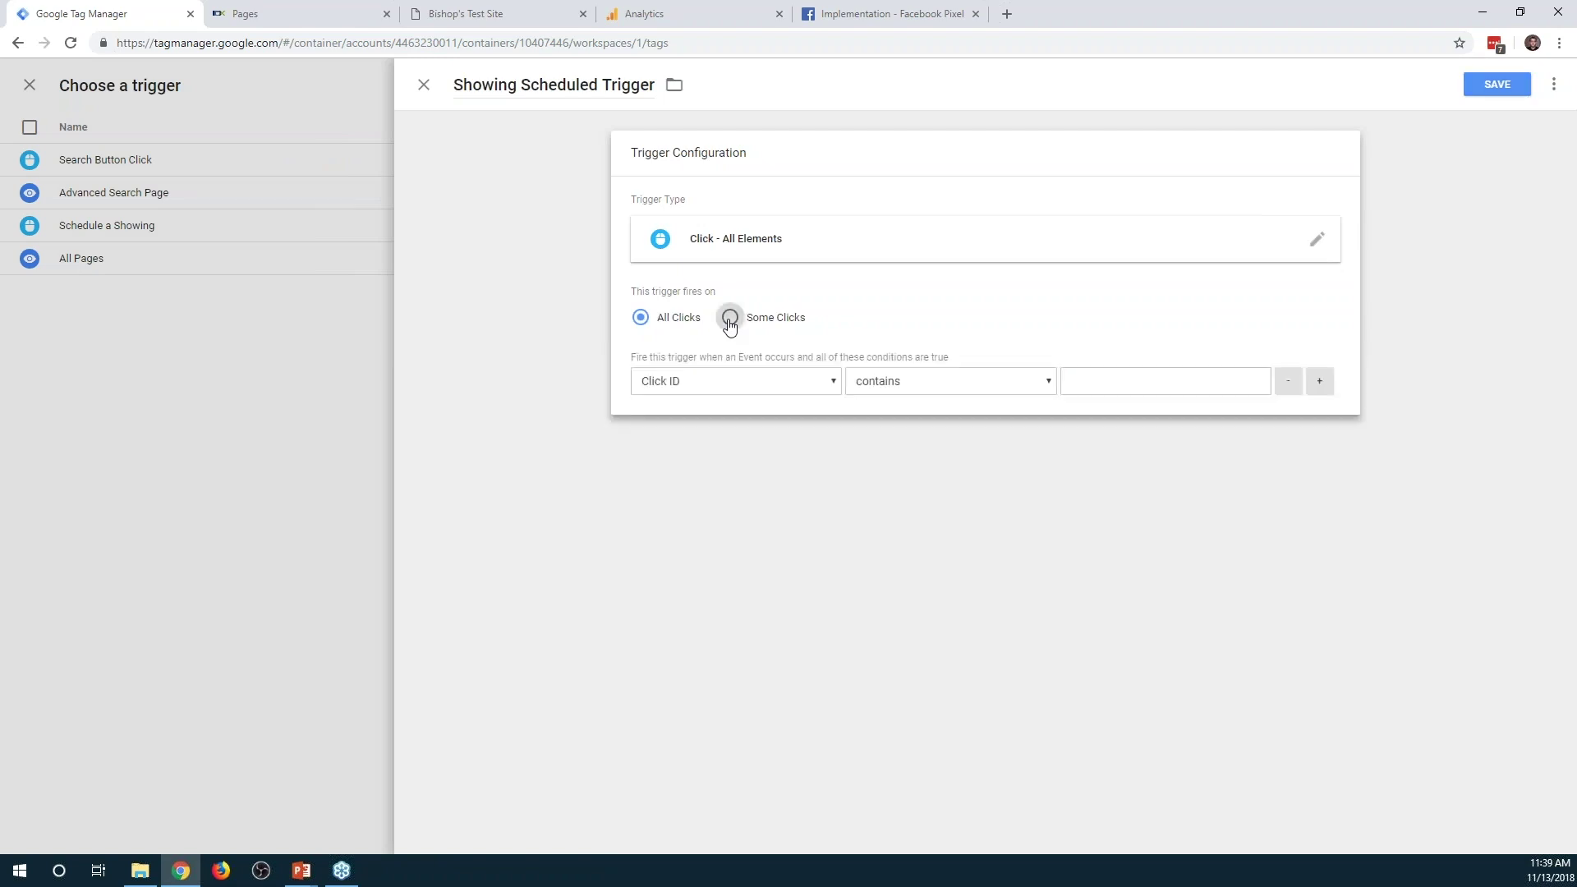
left_click(786, 386)
left_click(786, 386)
left_click(907, 392)
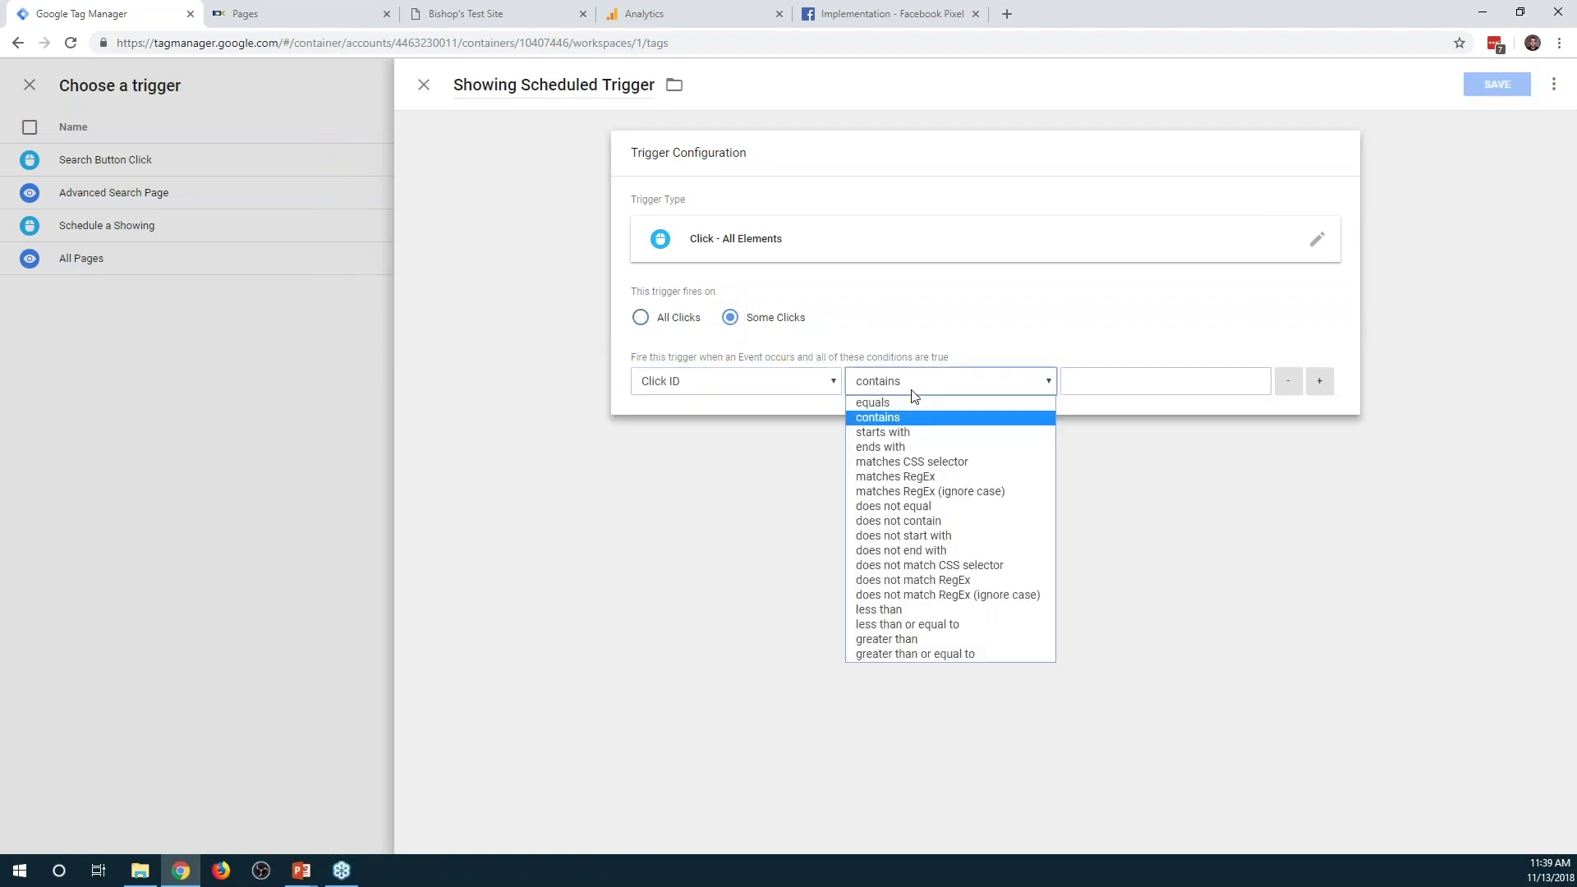
left_click(906, 404)
left_click(1151, 374)
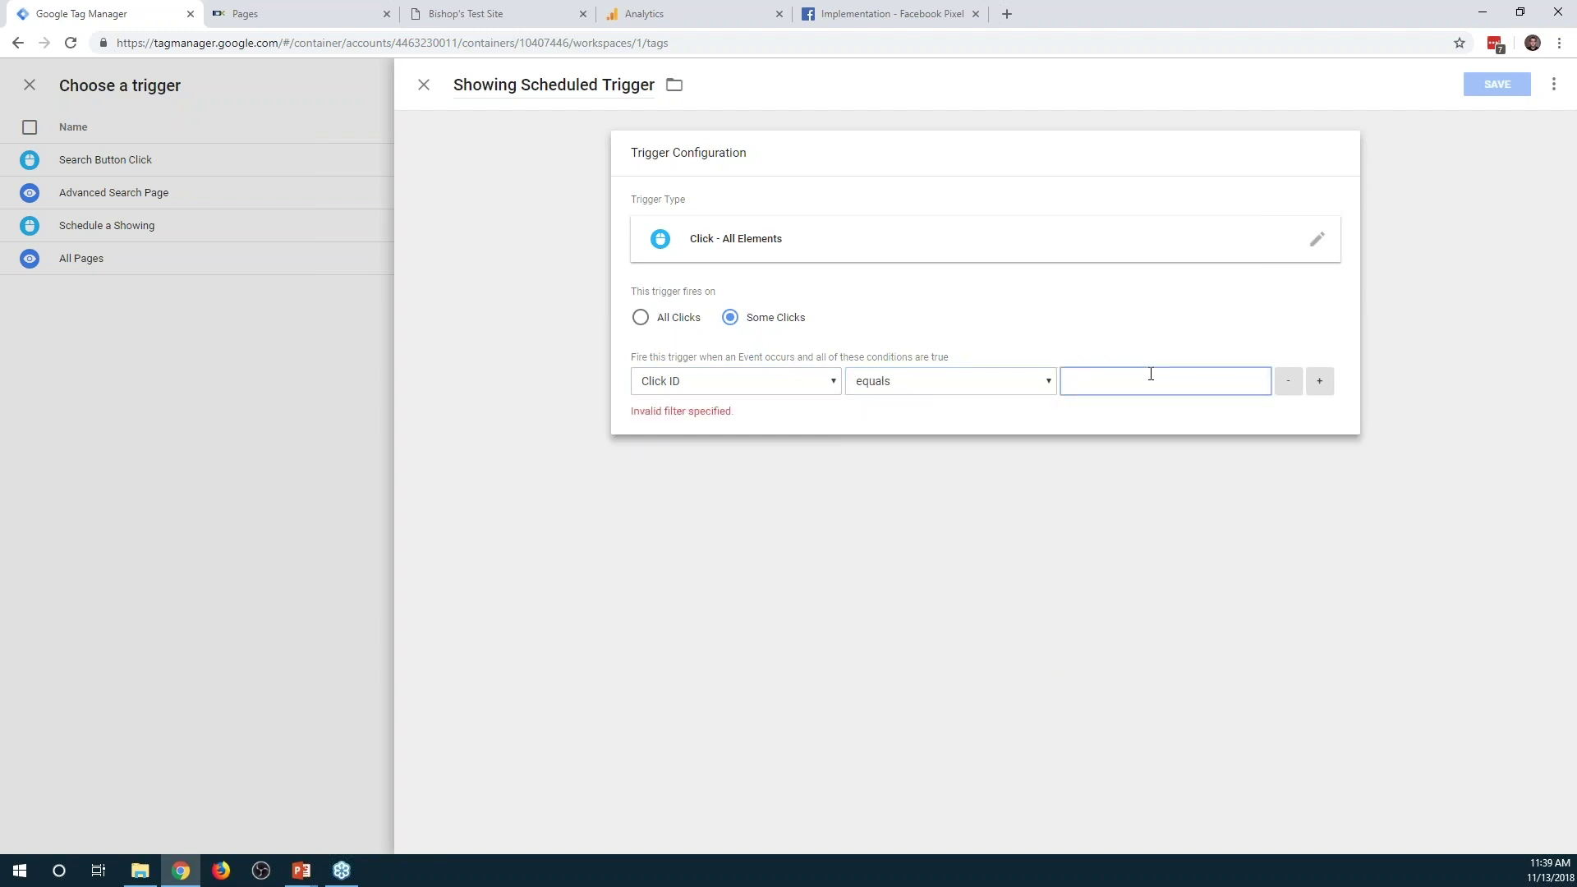
type("IDX-submitBtn")
left_click(1487, 89)
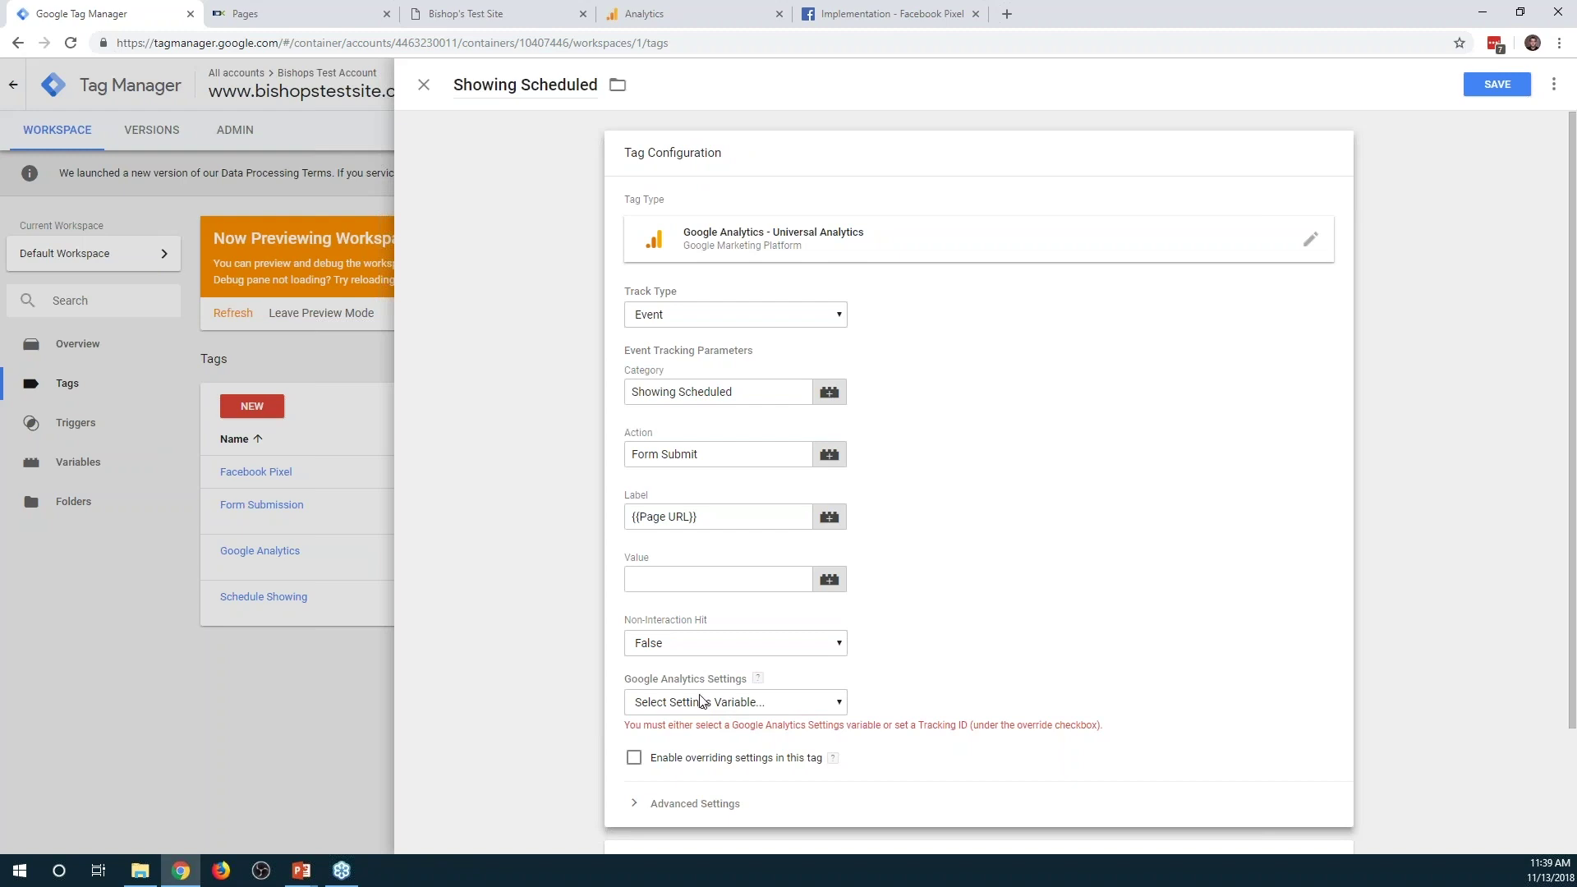
Assign the {{GA Settings}} variable to the Showing Scheduled tag and save the tag
left_click(700, 700)
left_click(691, 738)
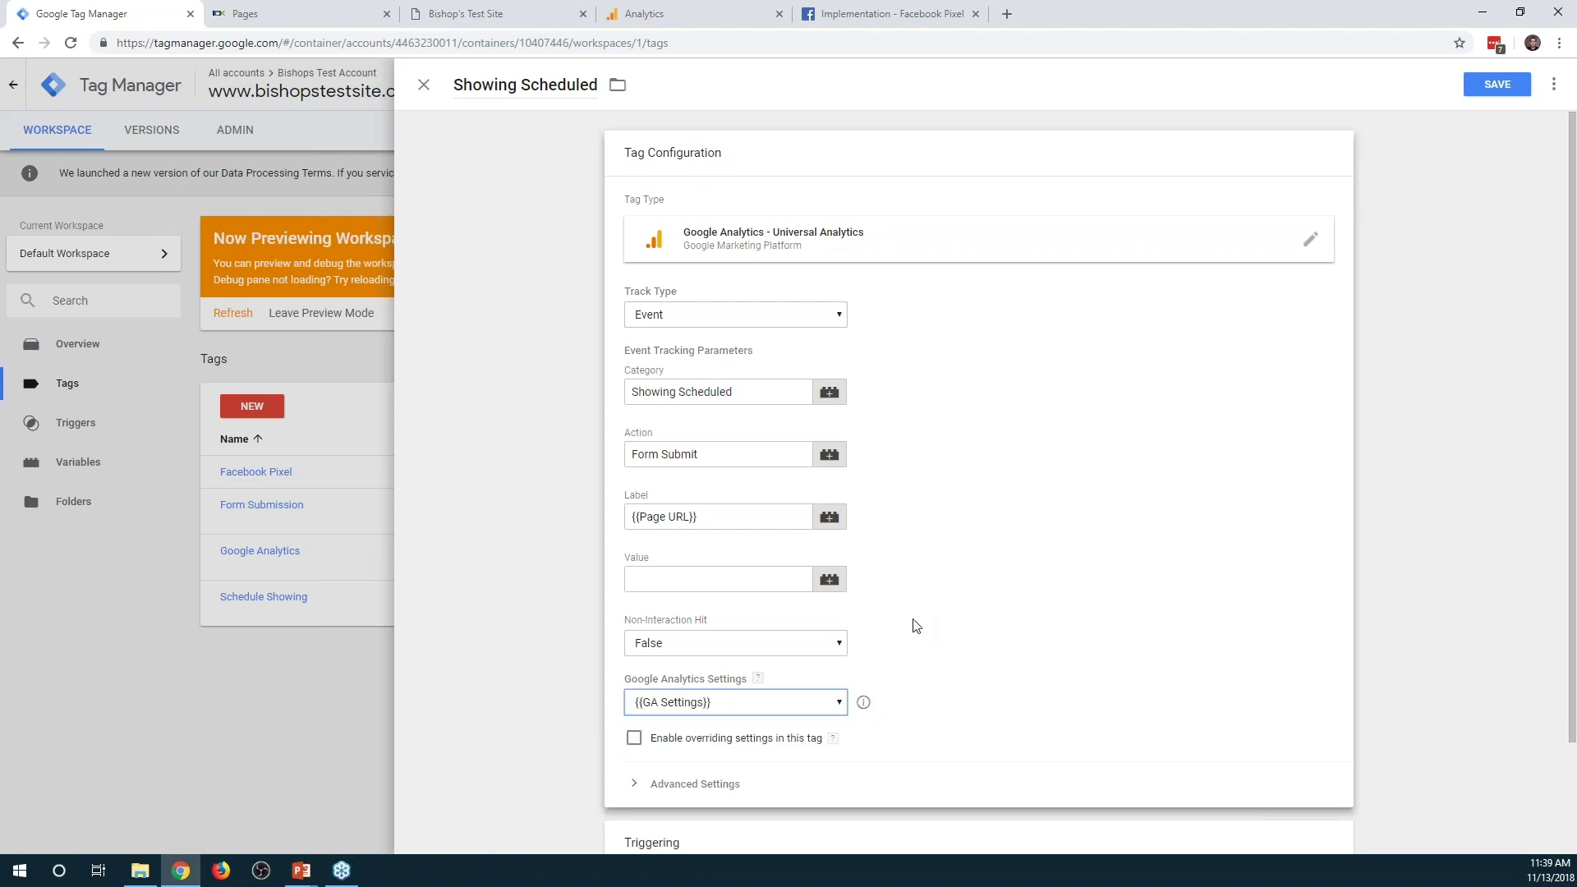
left_click(1490, 85)
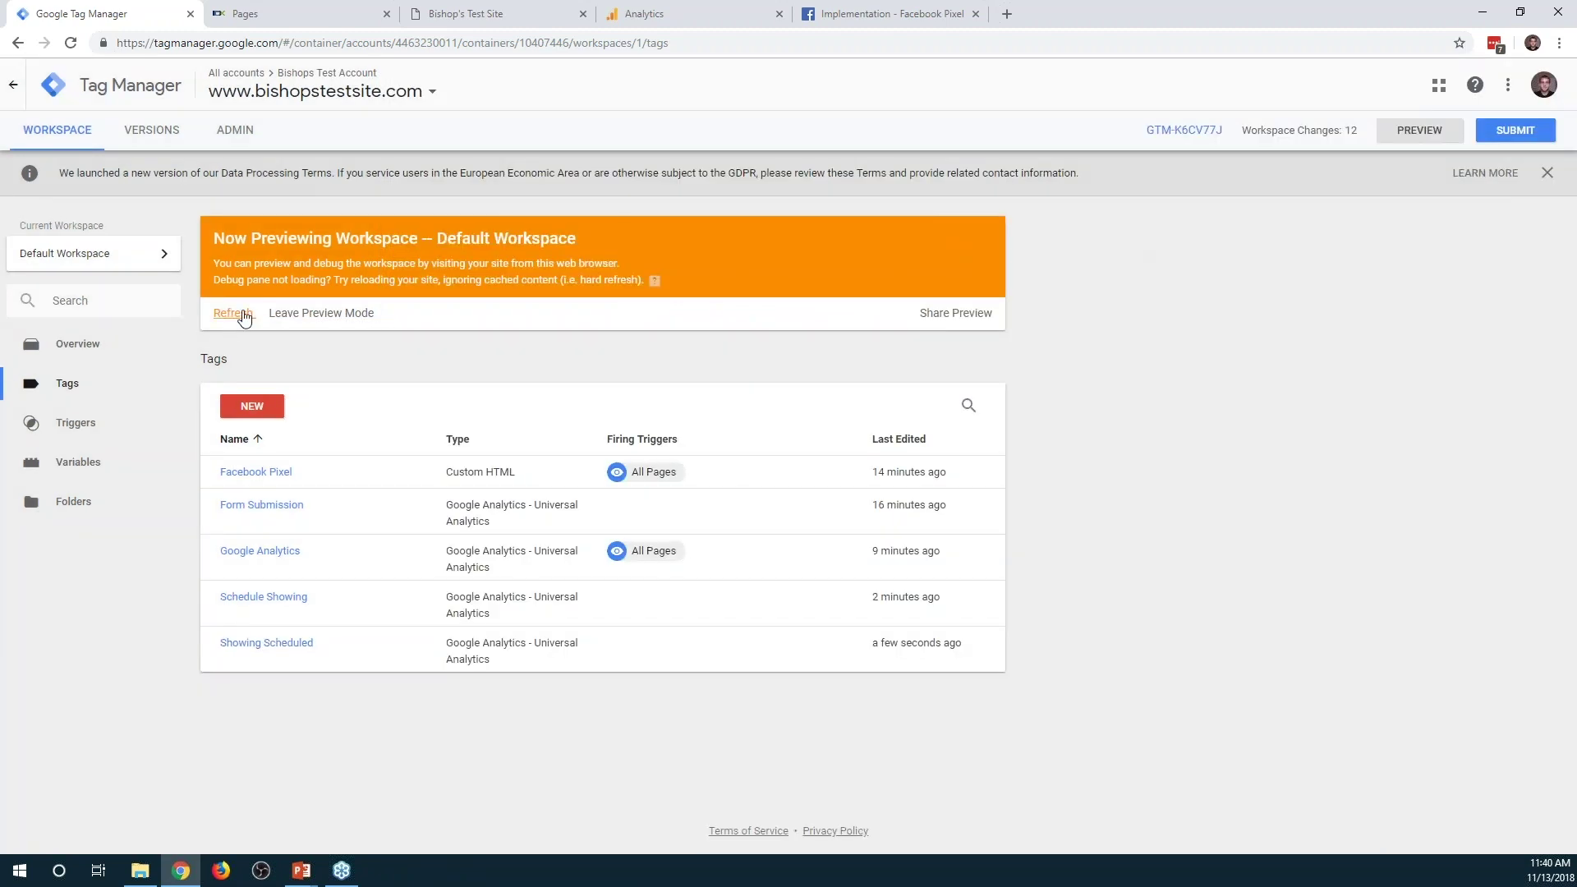
Reload the test site with DevTools closed so the updated container loads
left_click(466, 14)
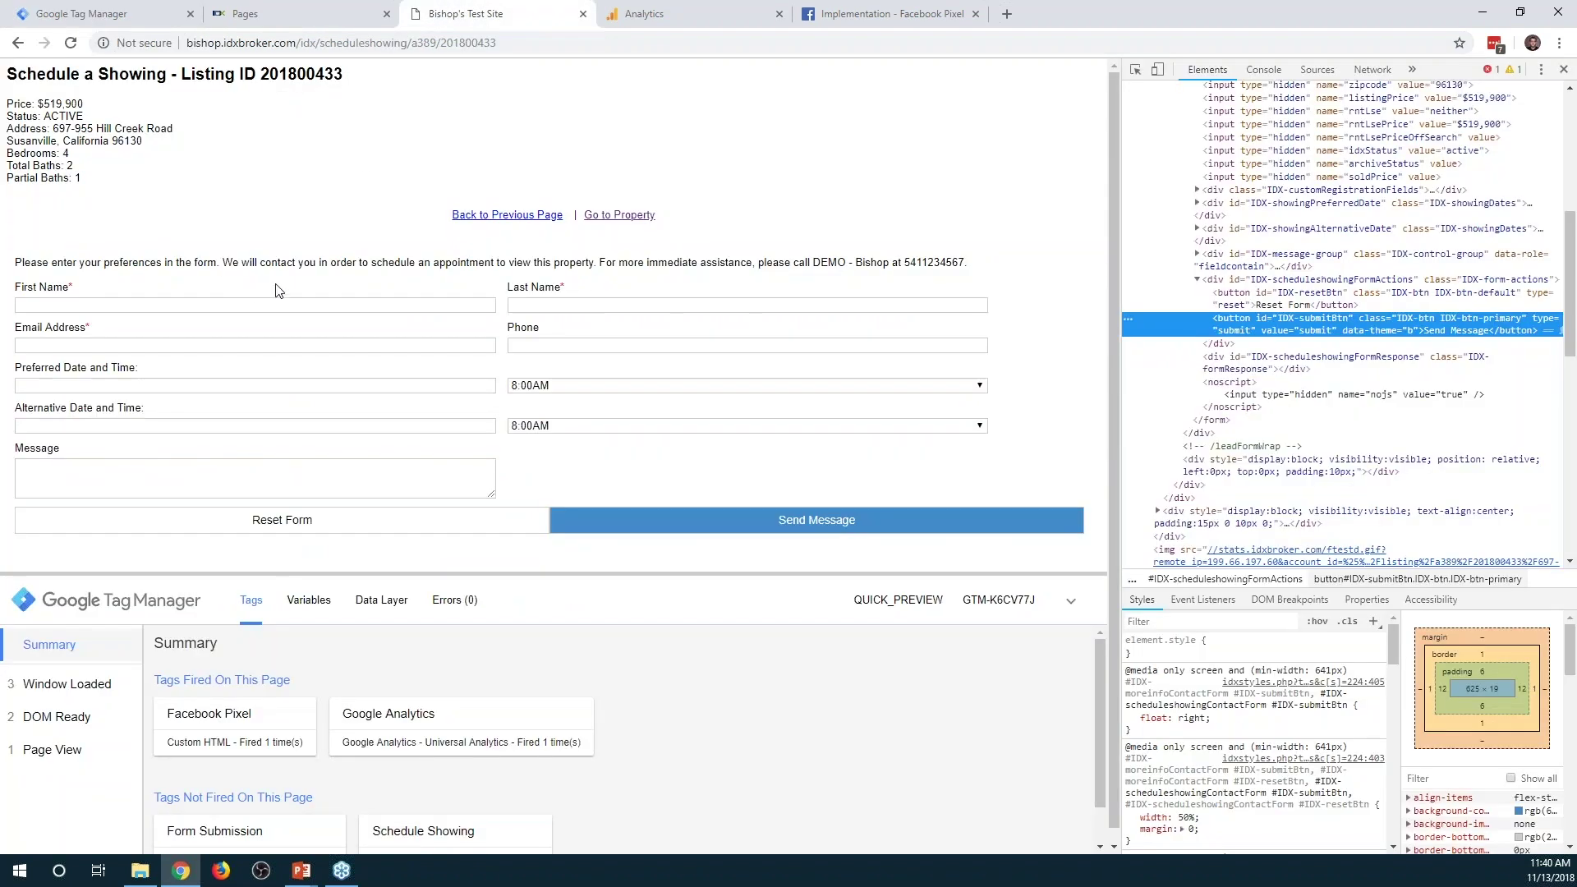
left_click(1563, 69)
left_click(70, 43)
scroll(573, 778, "down", 1)
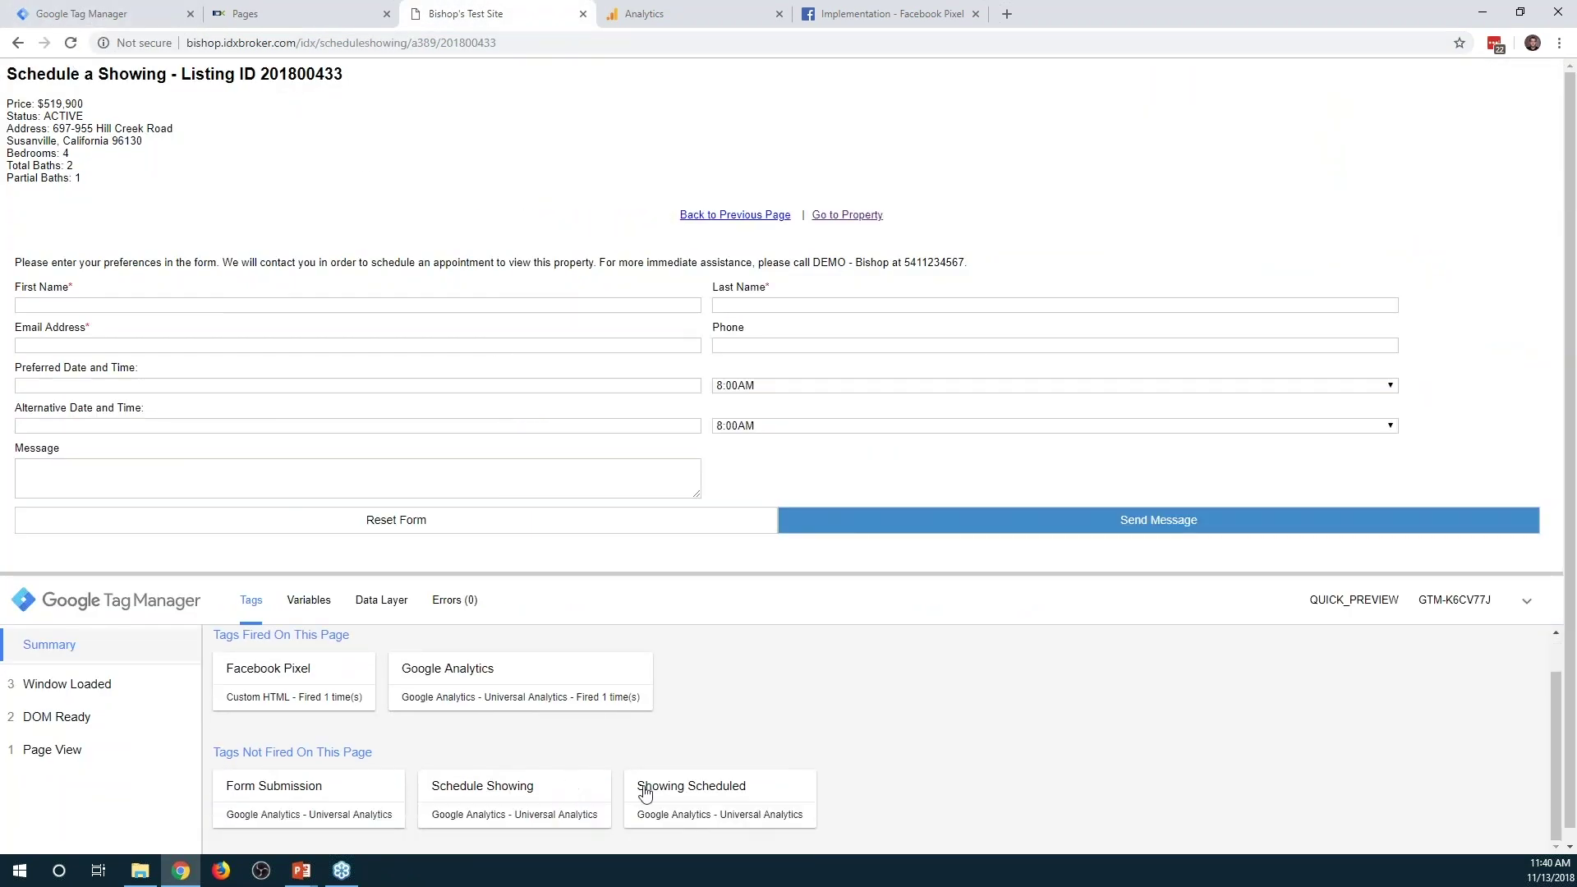
Submit the Schedule a Showing form with a first name, last name and email, then return to Analytics
left_click(144, 305)
key("Tab")
key("Tab")
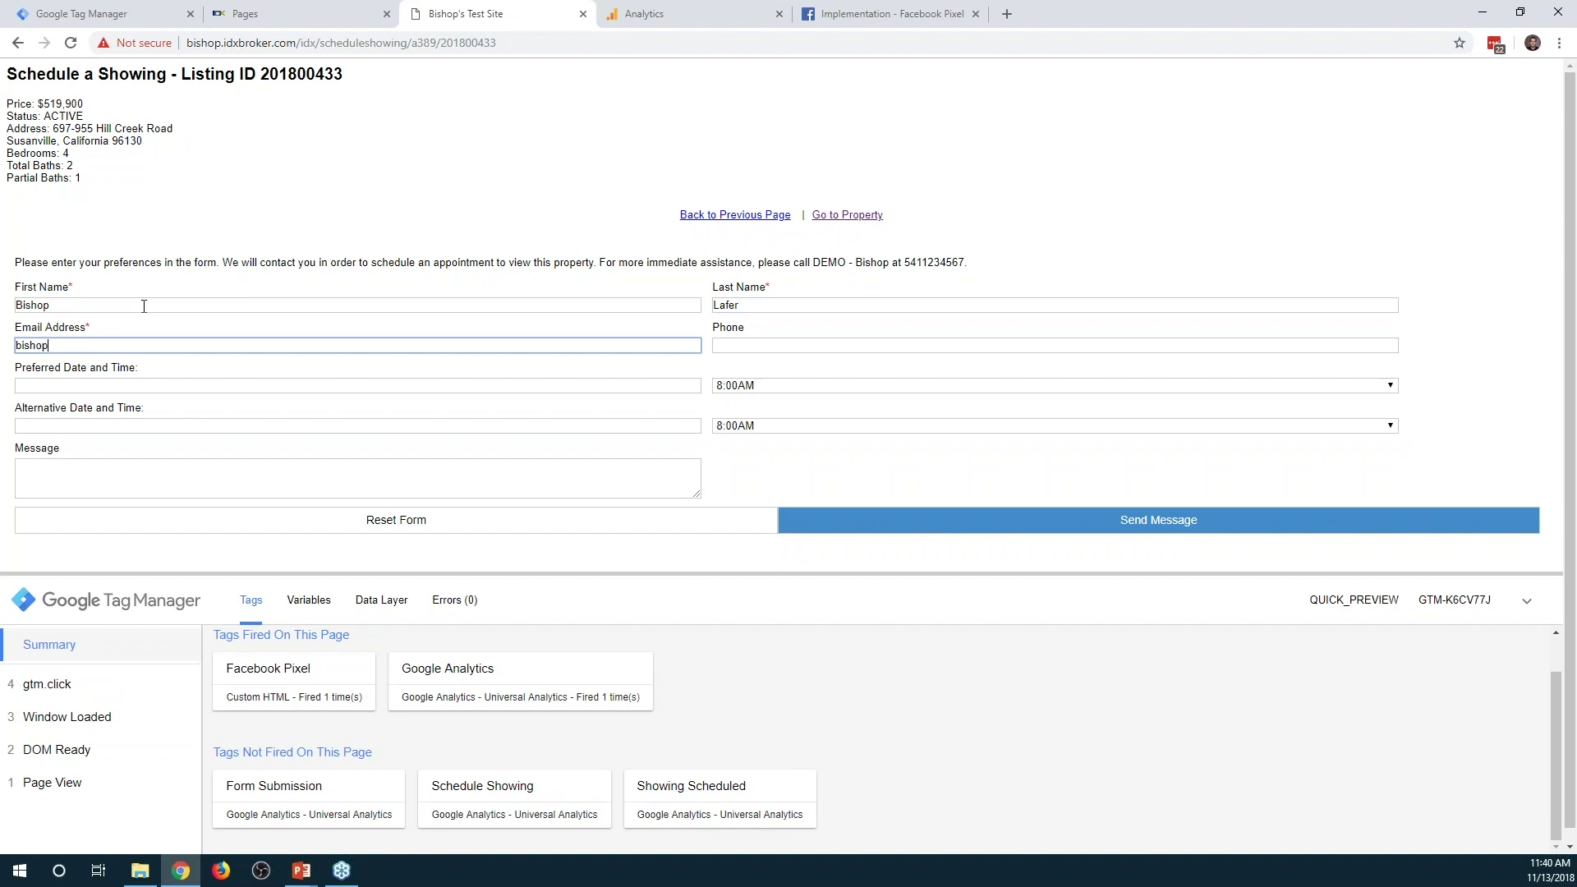
key("Tab")
key("Tab")
key("Tab")
key("Tab")
key("Tab")
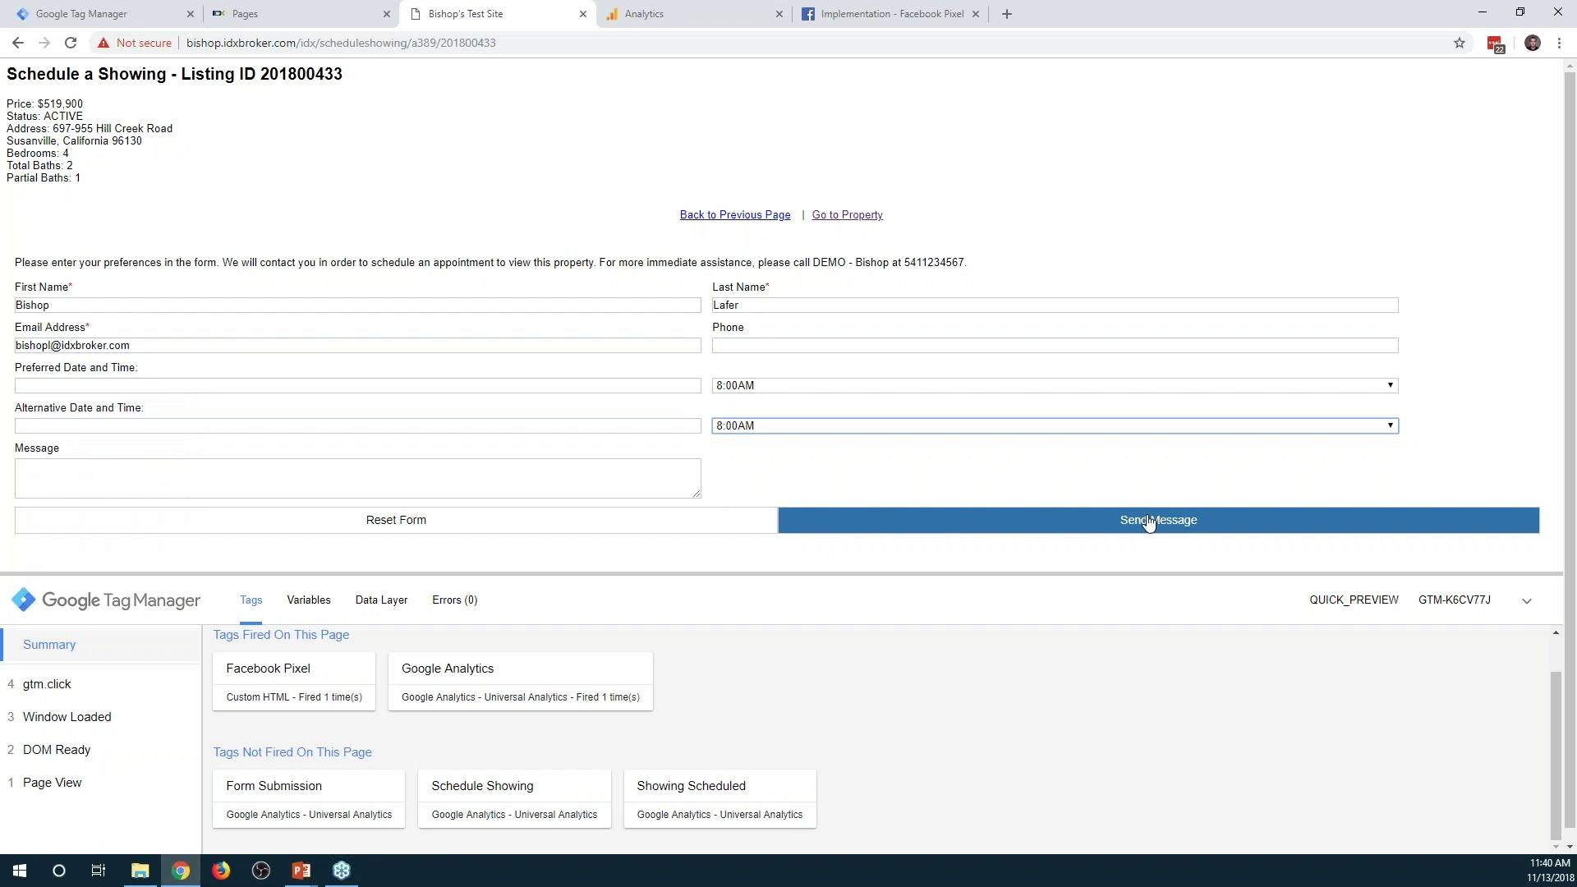
left_click(1148, 522)
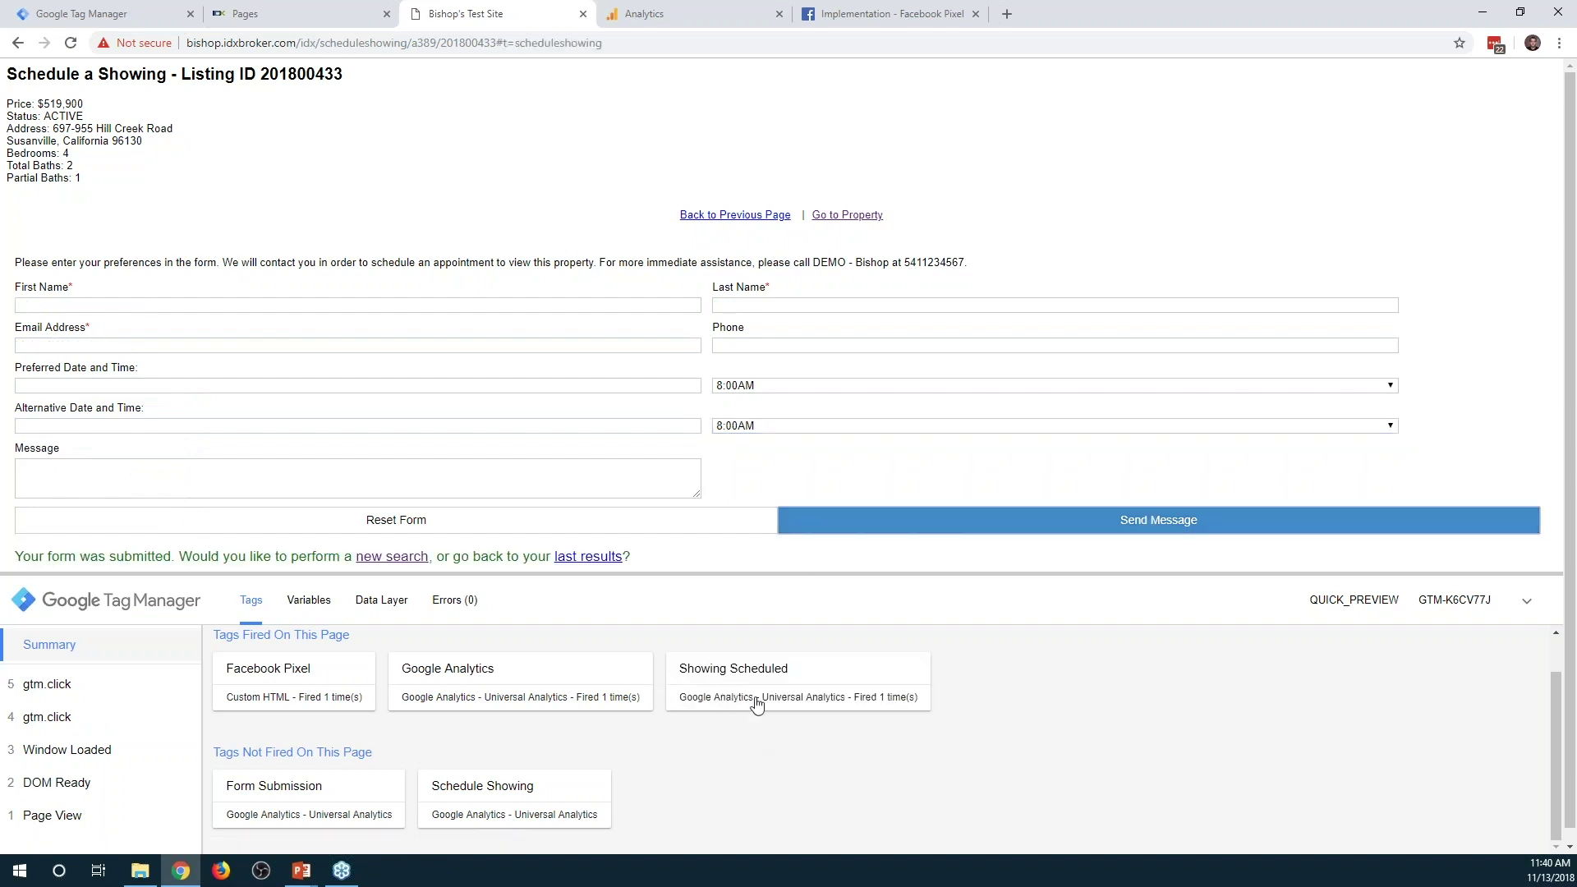
left_click(644, 14)
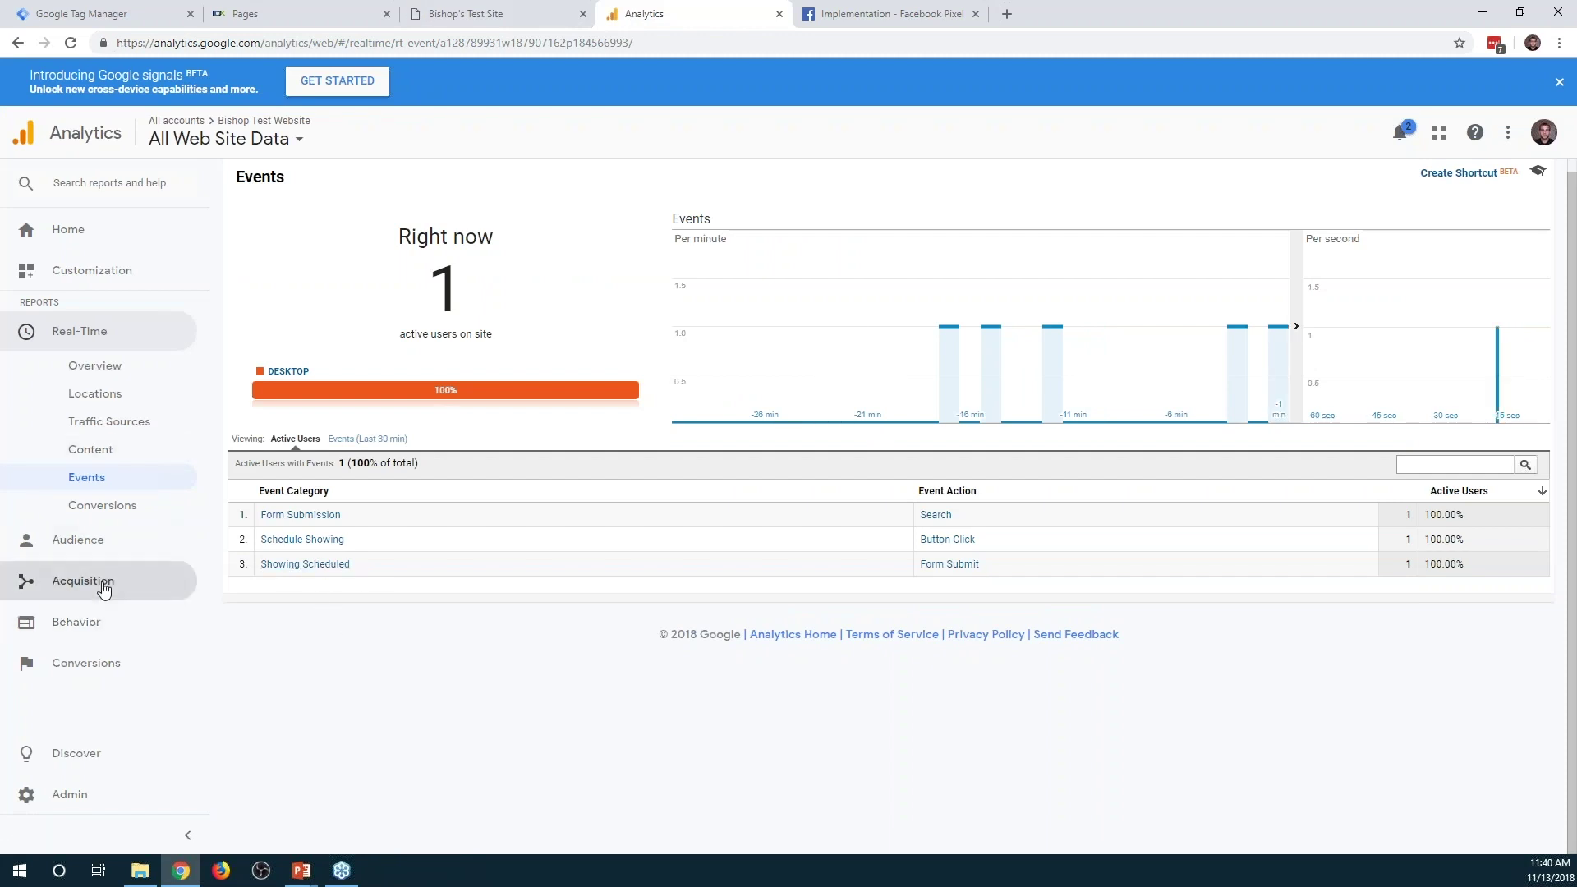
Open Behavior > Events > Top Events and apply a date range starting Nov 13, 2018
left_click(72, 626)
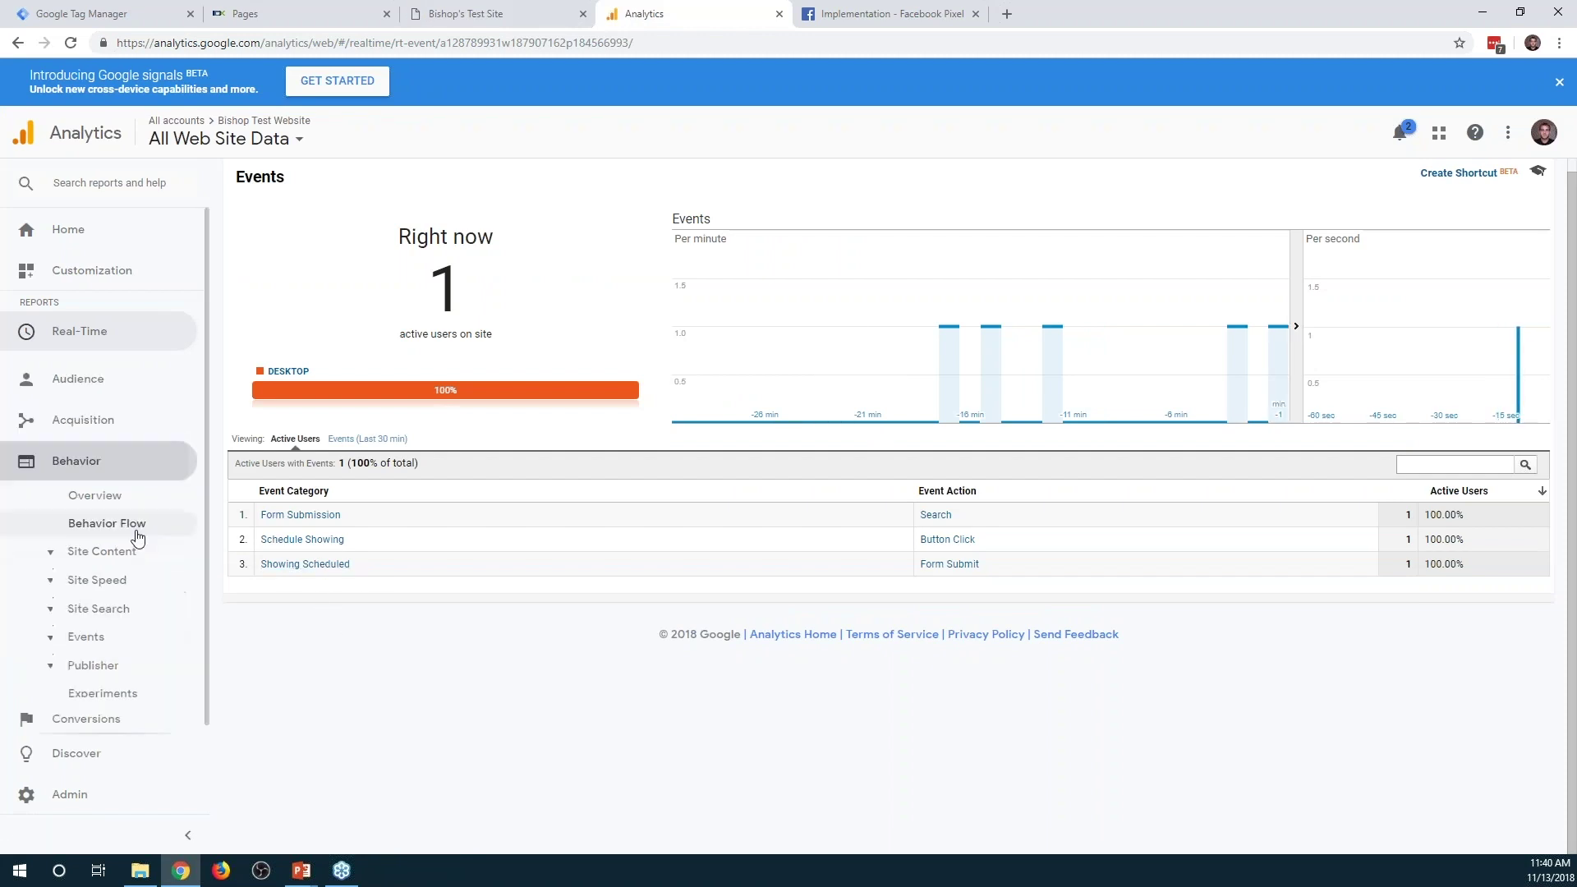
left_click(97, 623)
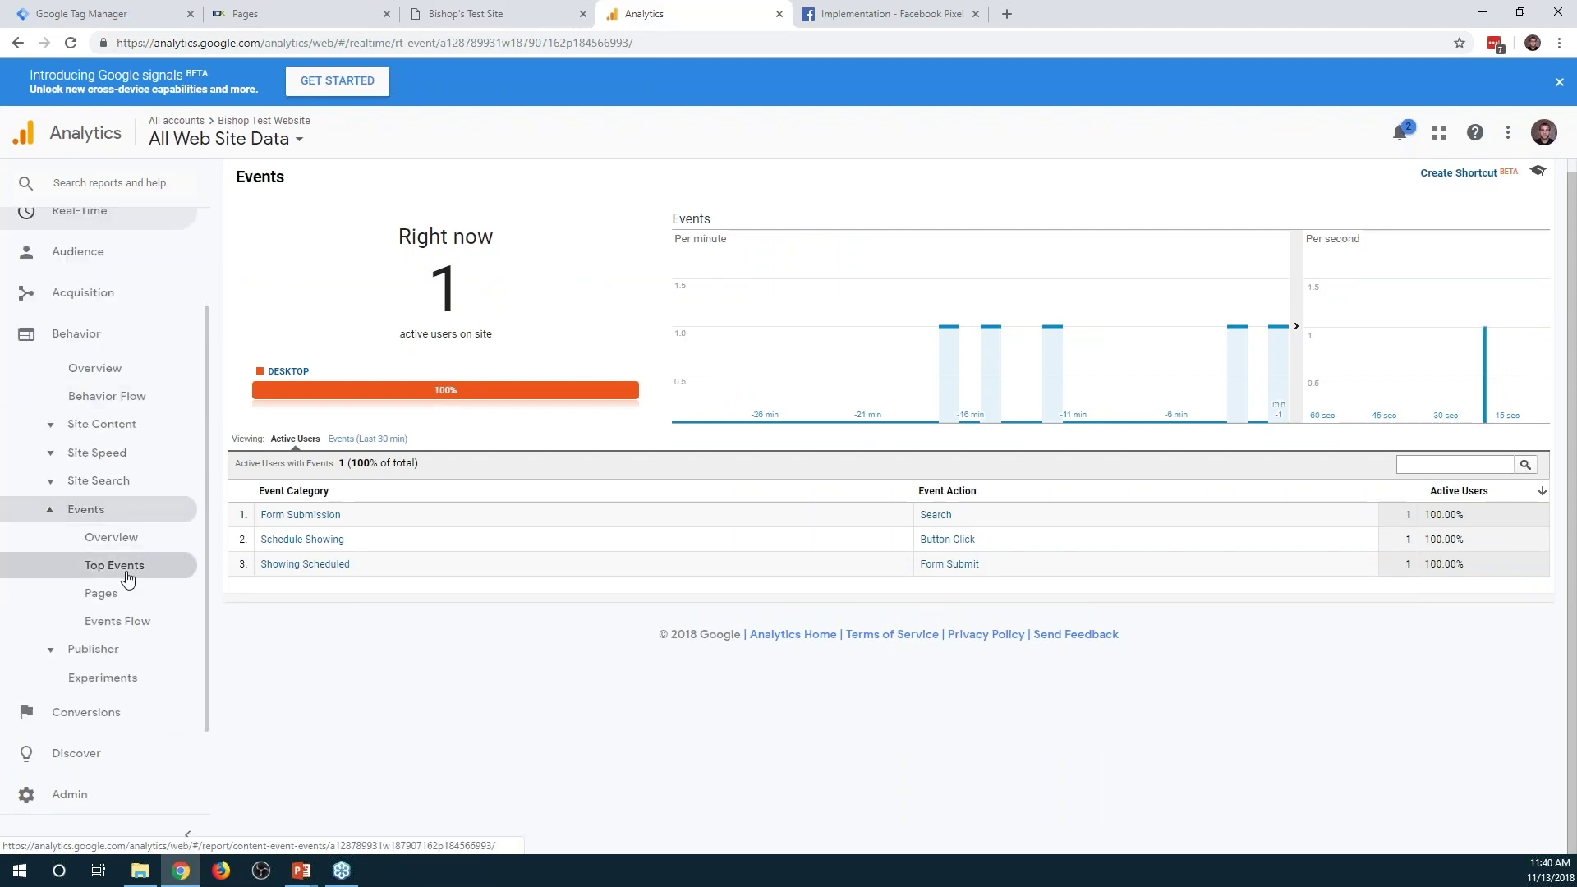
left_click(124, 566)
left_click(1479, 210)
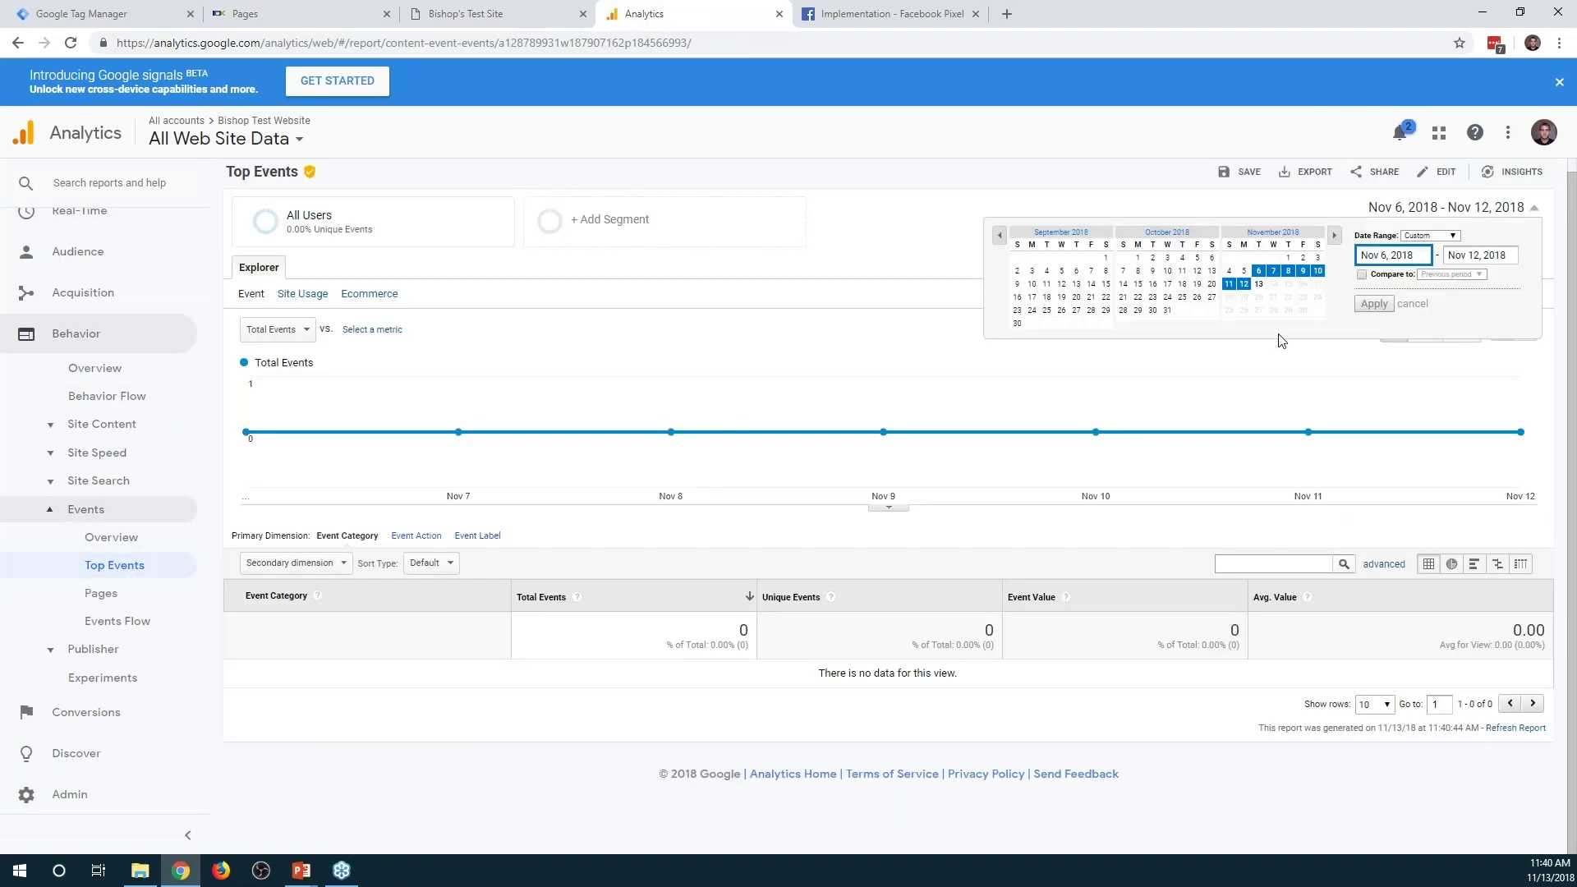
left_click(1259, 286)
left_click(1373, 304)
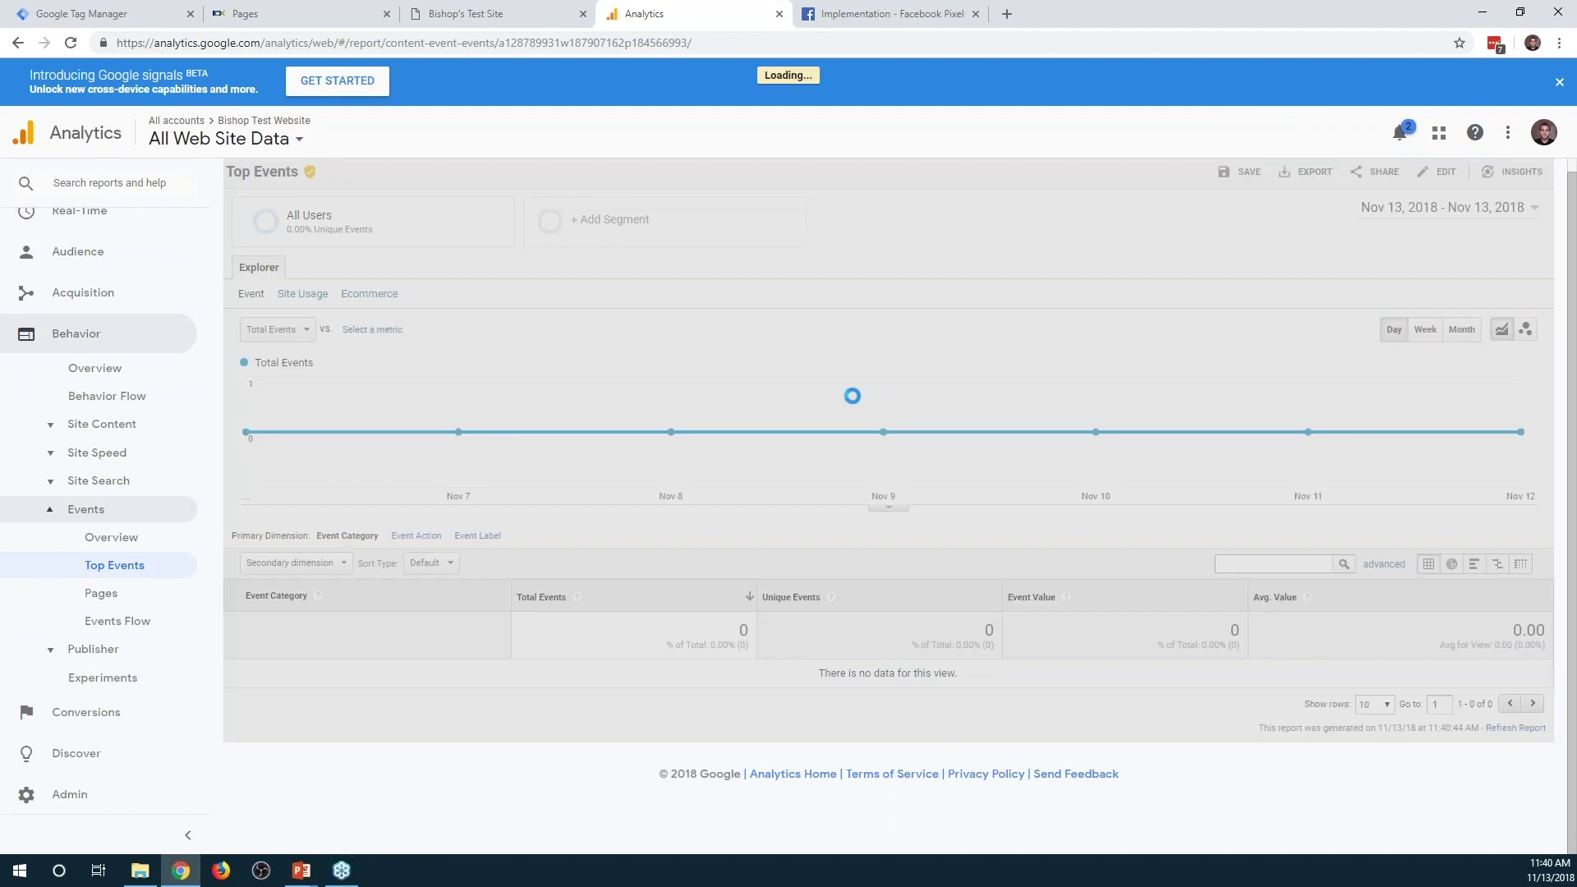
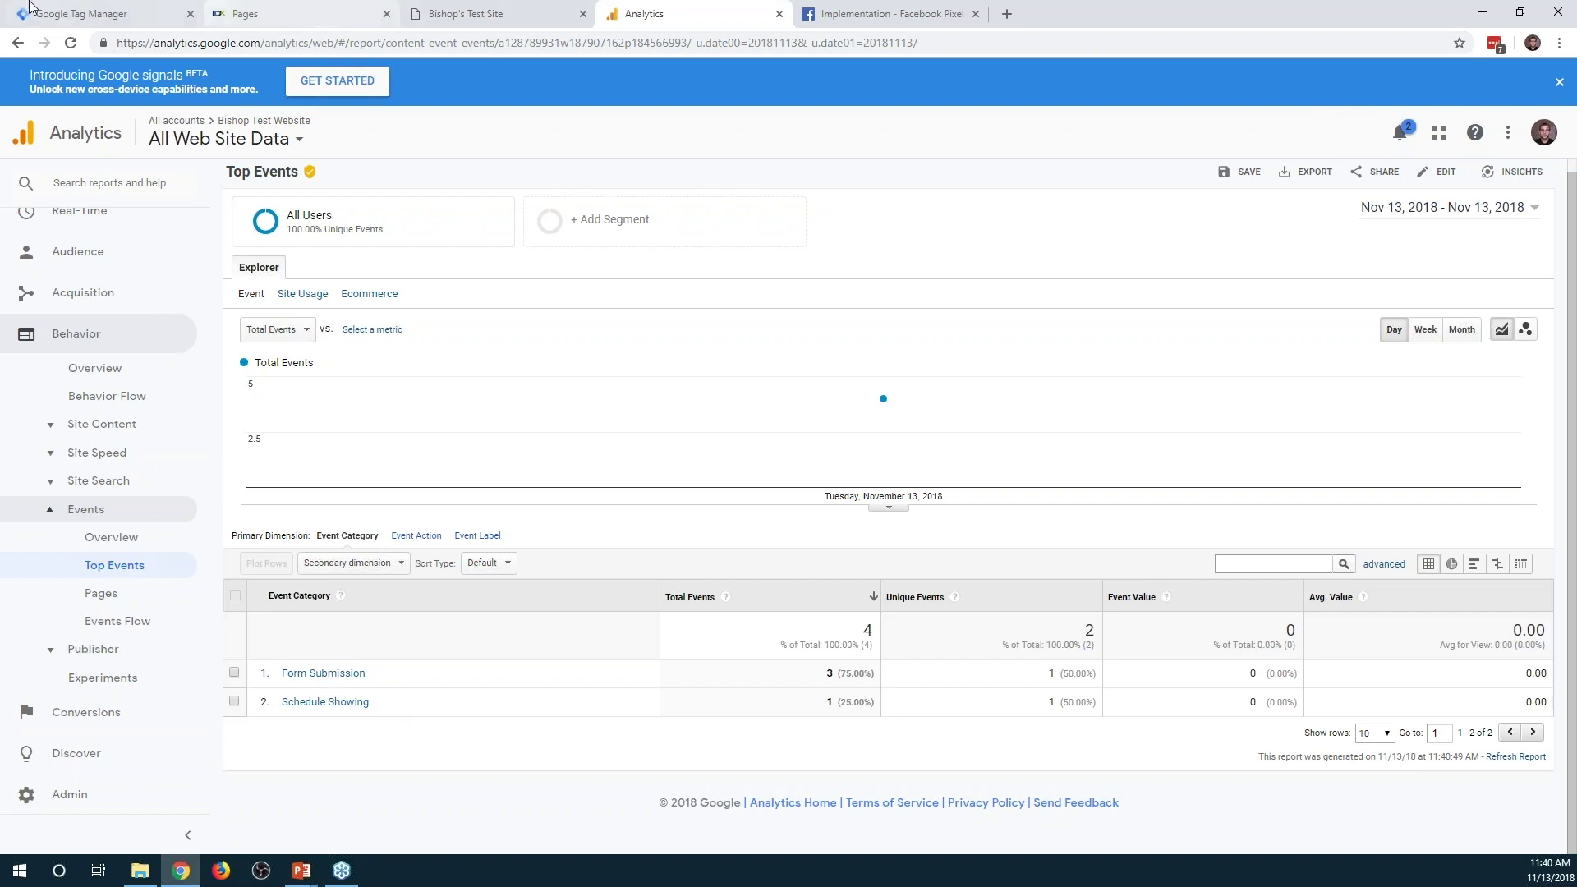
Leave the Top Events report, which shows Form Submission and Schedule Showing, for the Tag Manager tags list
left_click(74, 15)
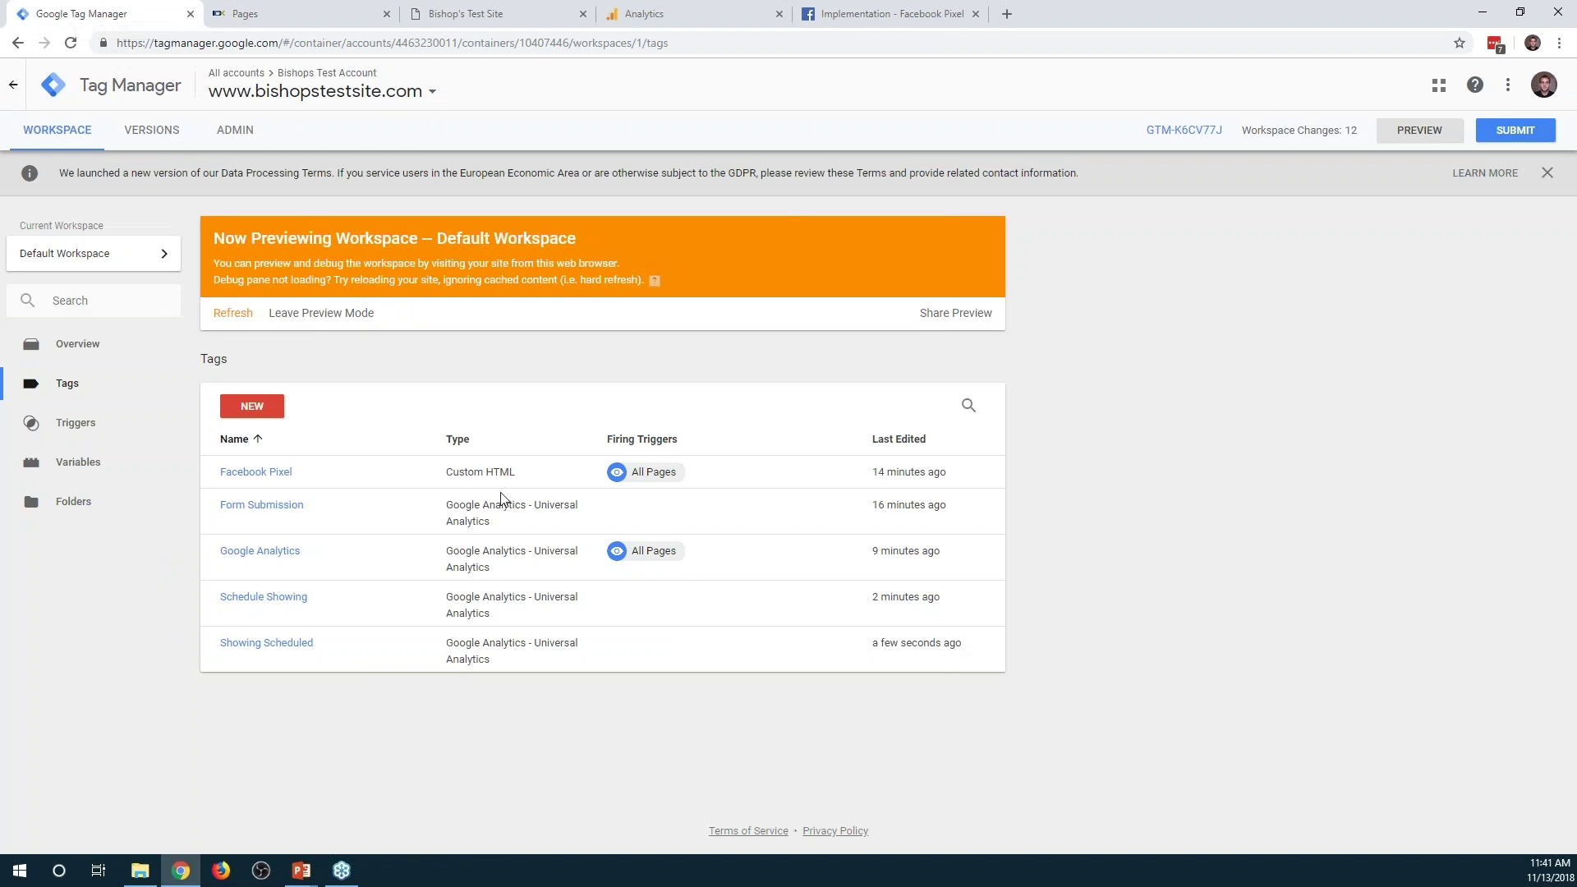
Change the Form Submission tag's event Category to 'Advanced Search' and save the tag
left_click(273, 507)
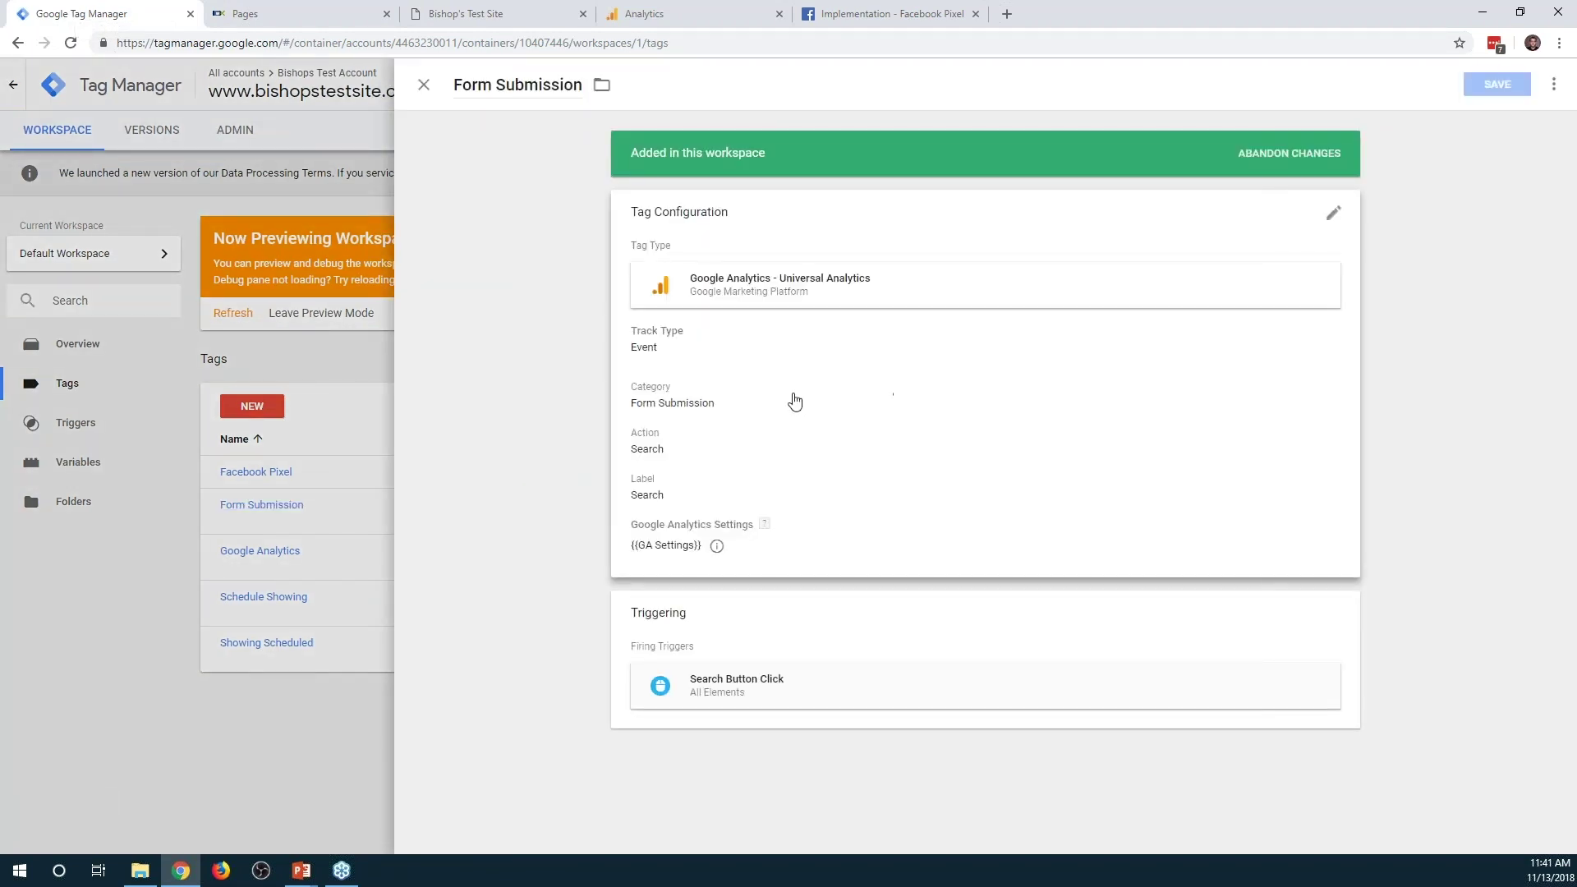
left_click(630, 419)
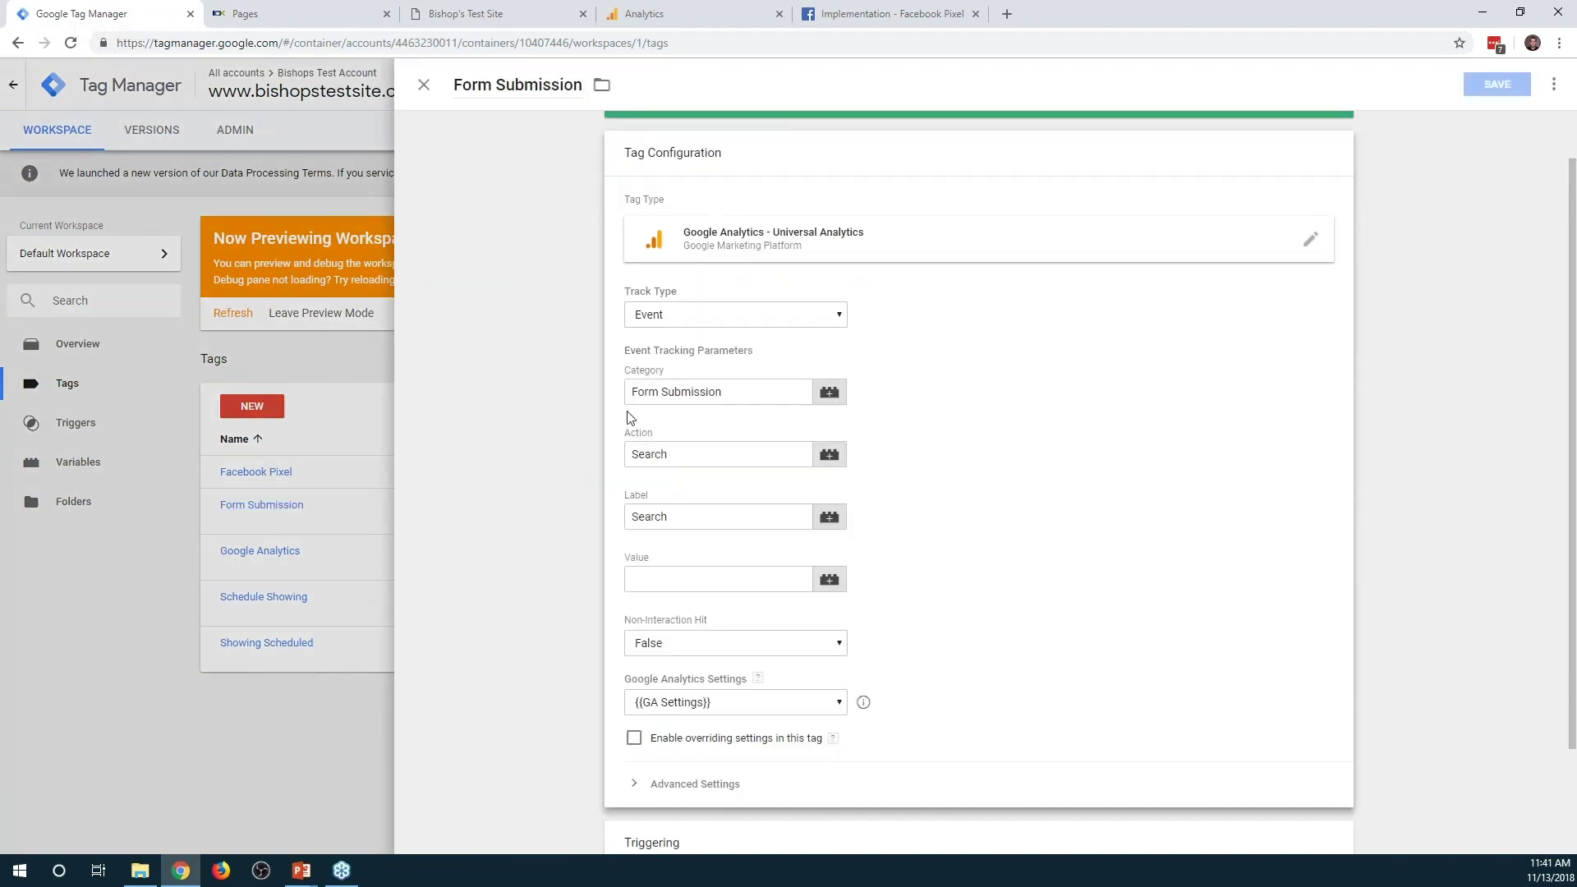
left_click(632, 392)
type("Search")
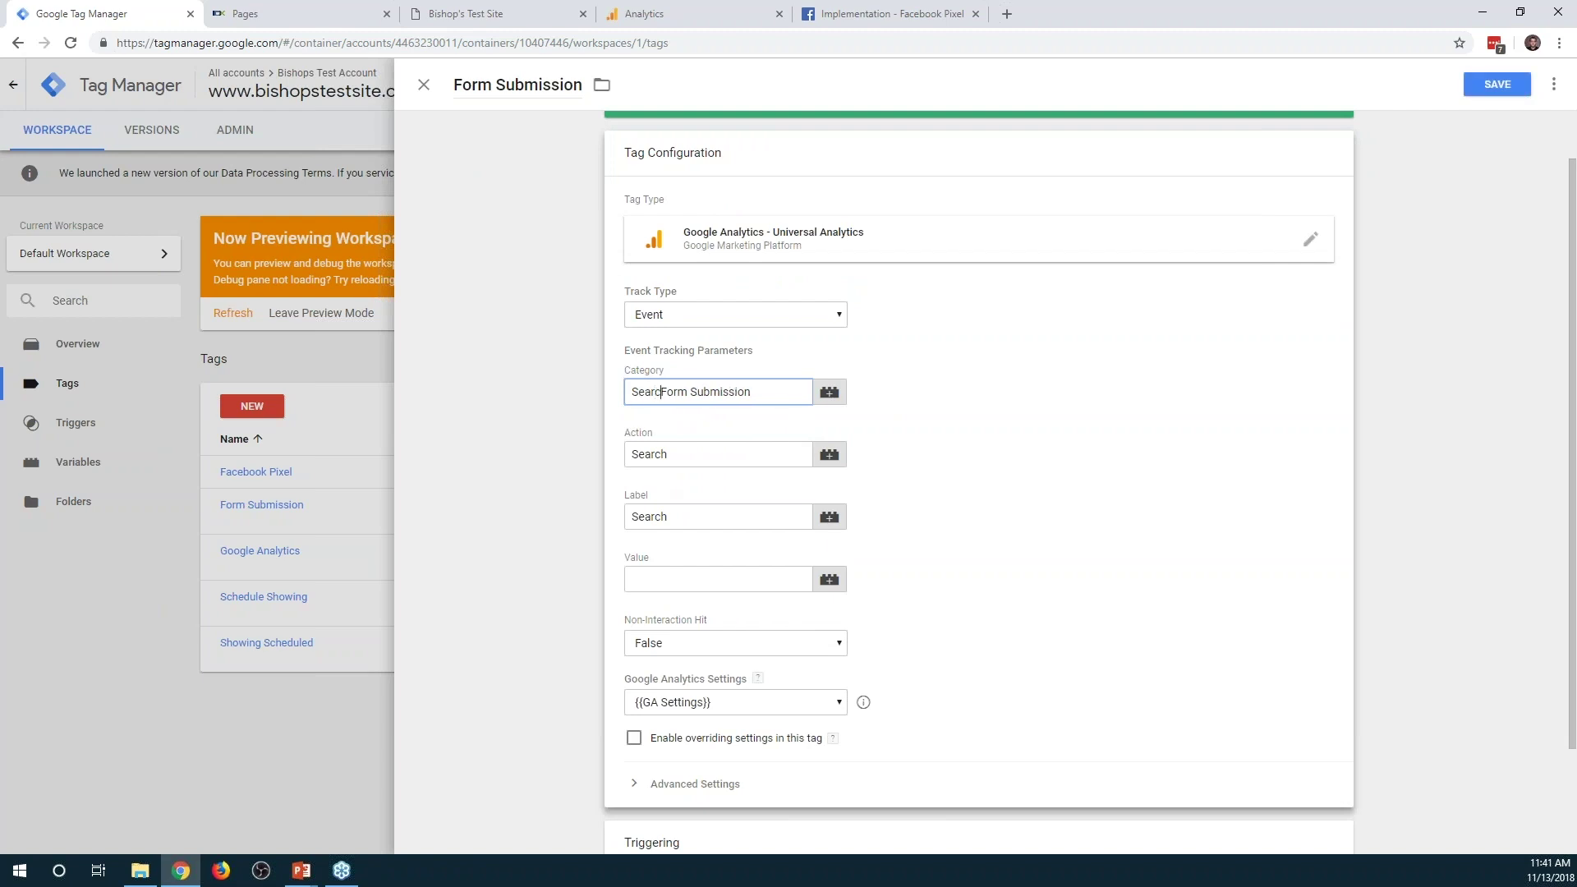
key("ctrl+a")
type("Home Search")
key("Home")
key("Delete")
key("Delete")
key("Delete")
key("Delete")
key("Delete")
type("Ad")
key("BackSpace")
type("vanced")
key("Return")
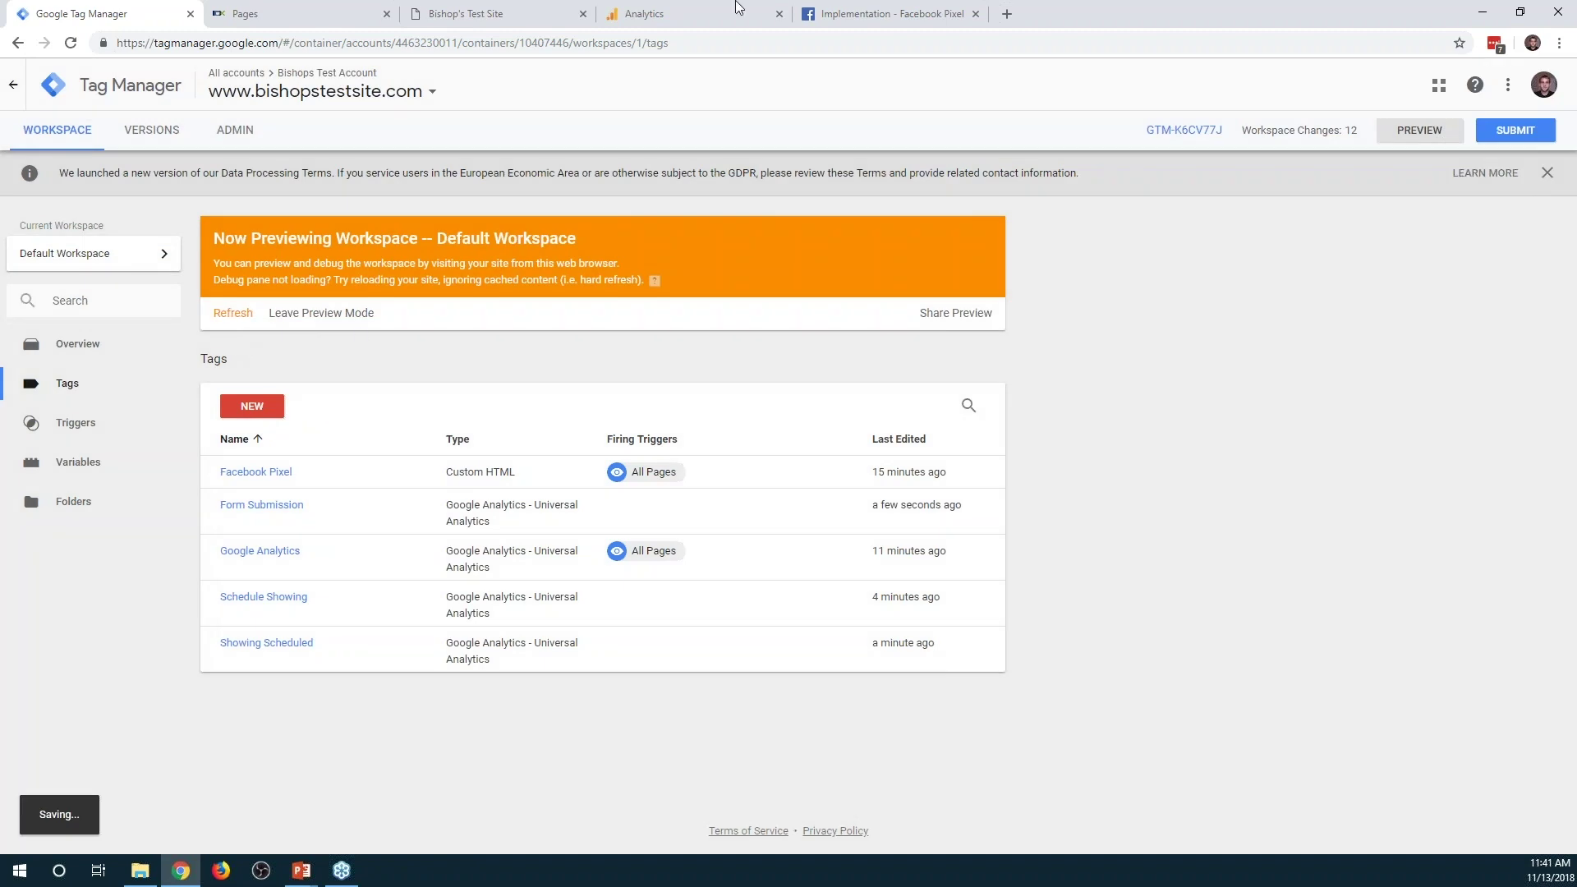
left_click(478, 14)
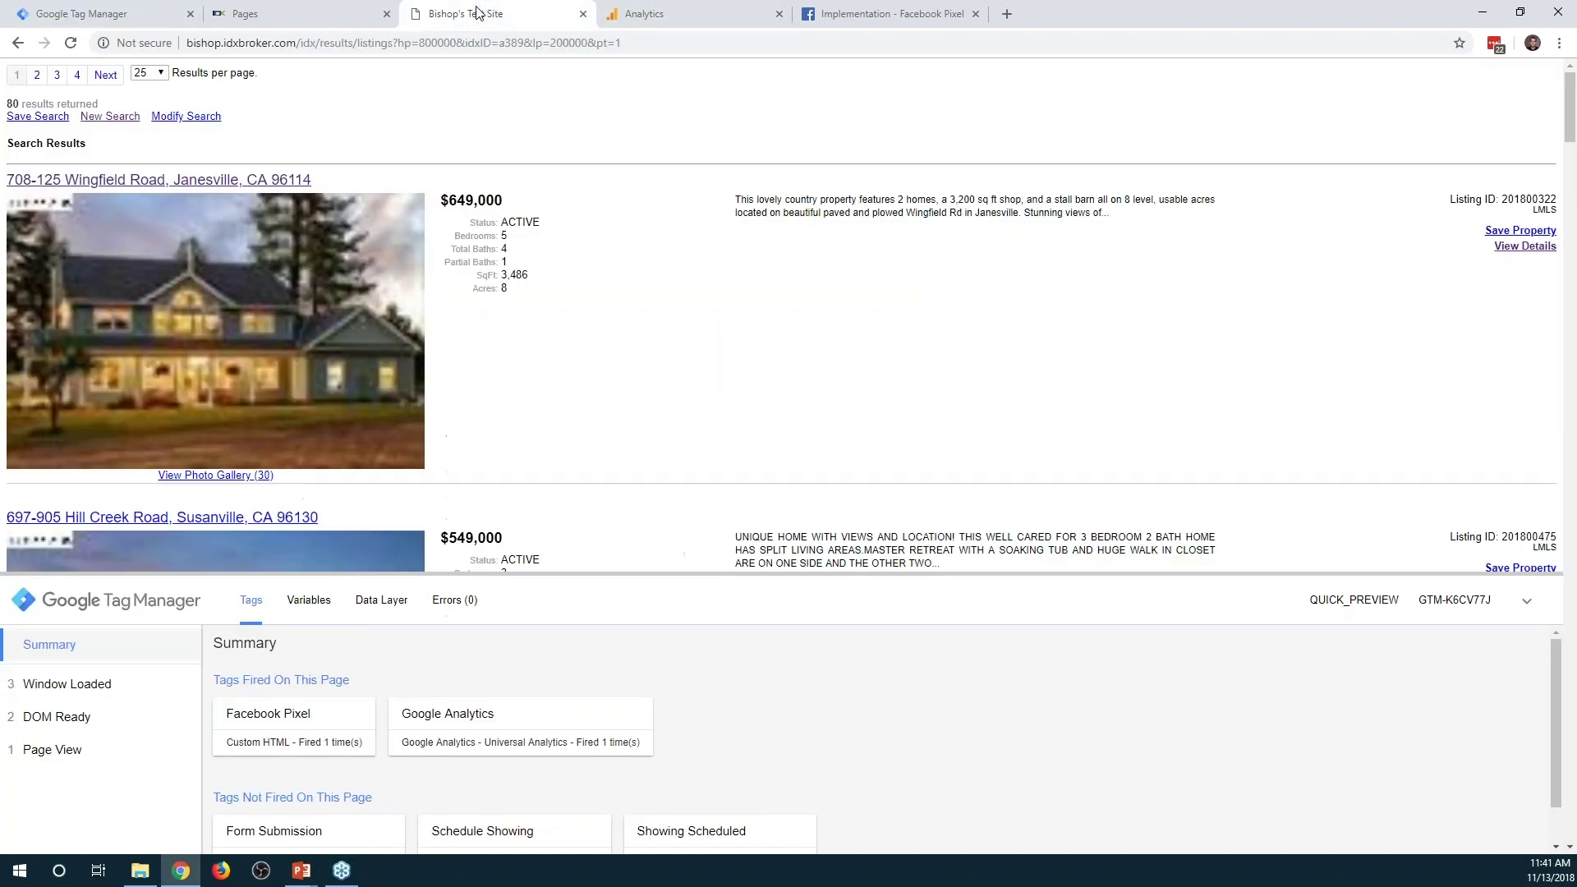
Go back three pages to the Advanced Search page, then reopen the Form Submission tag in Tag Manager
left_click(17, 45)
left_click(17, 44)
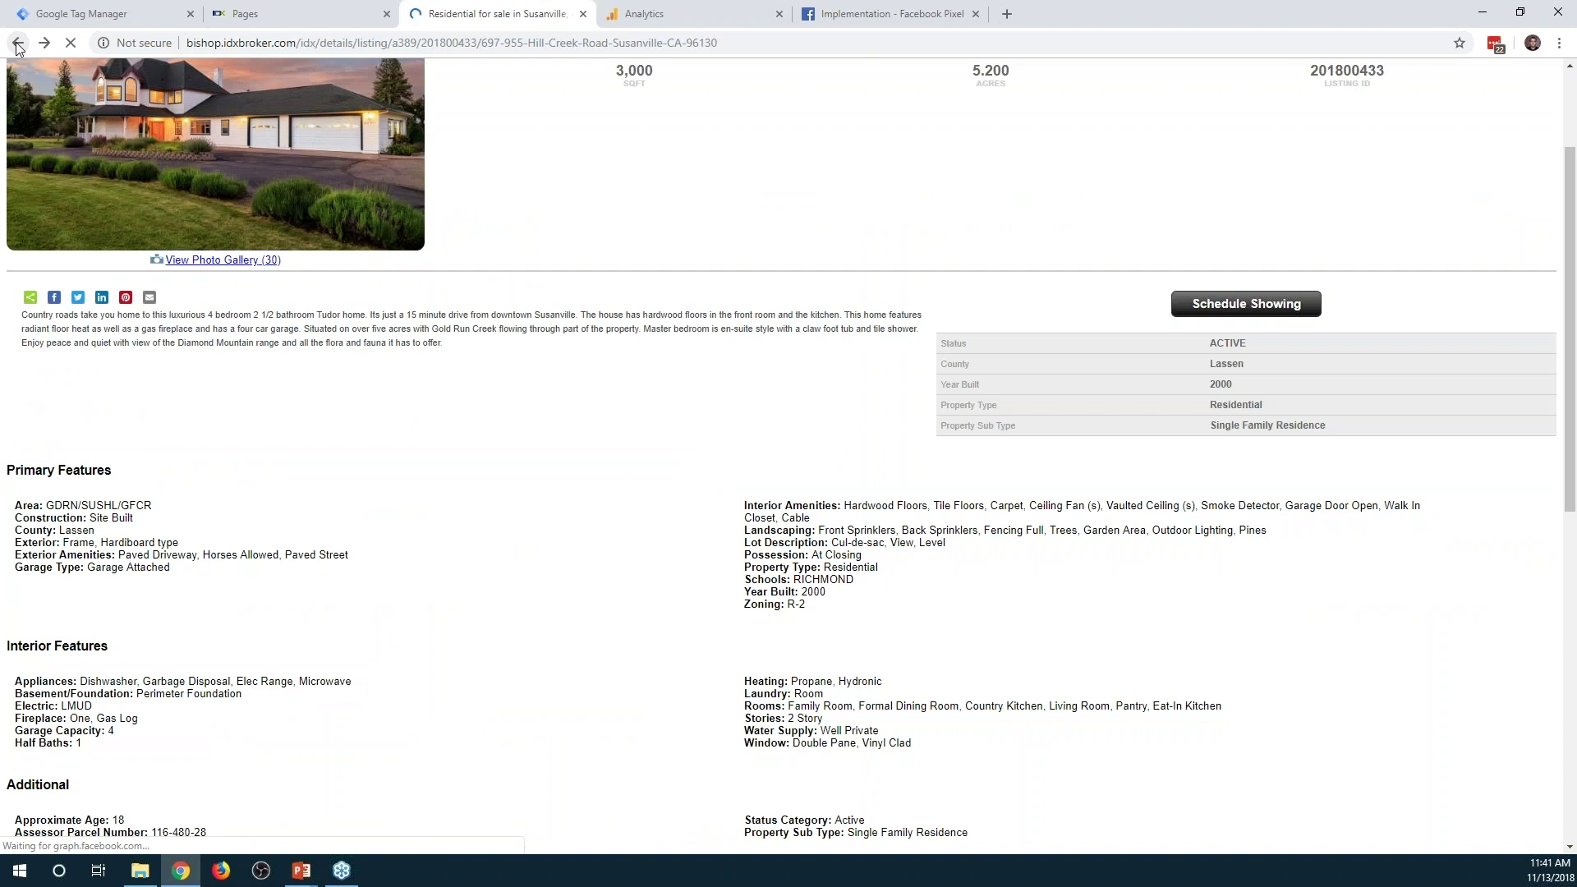
left_click(18, 45)
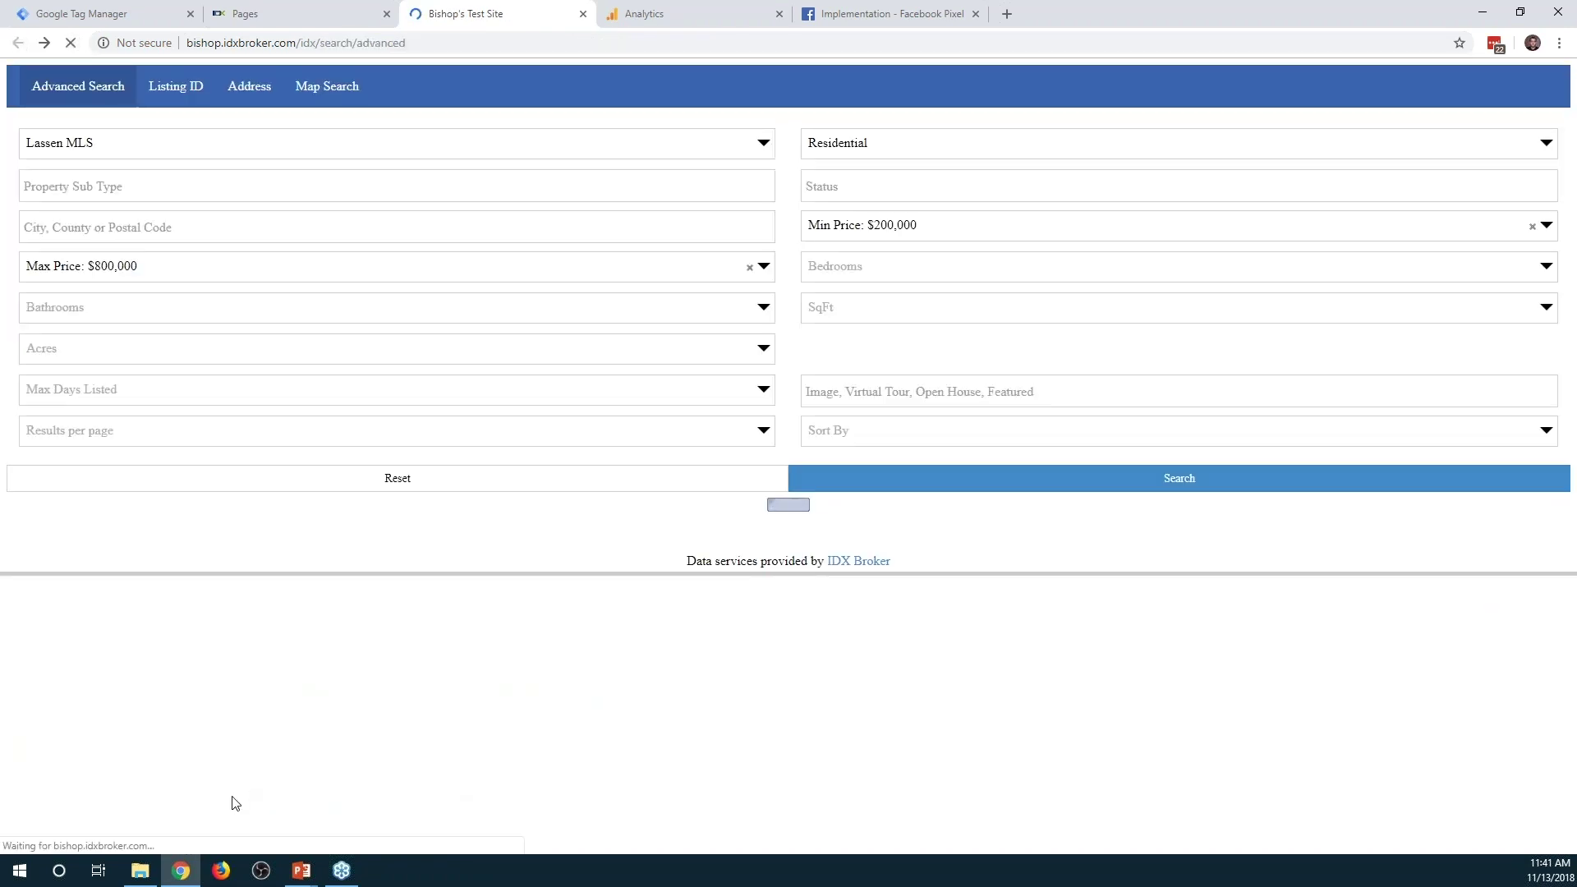
key("ctrl+1")
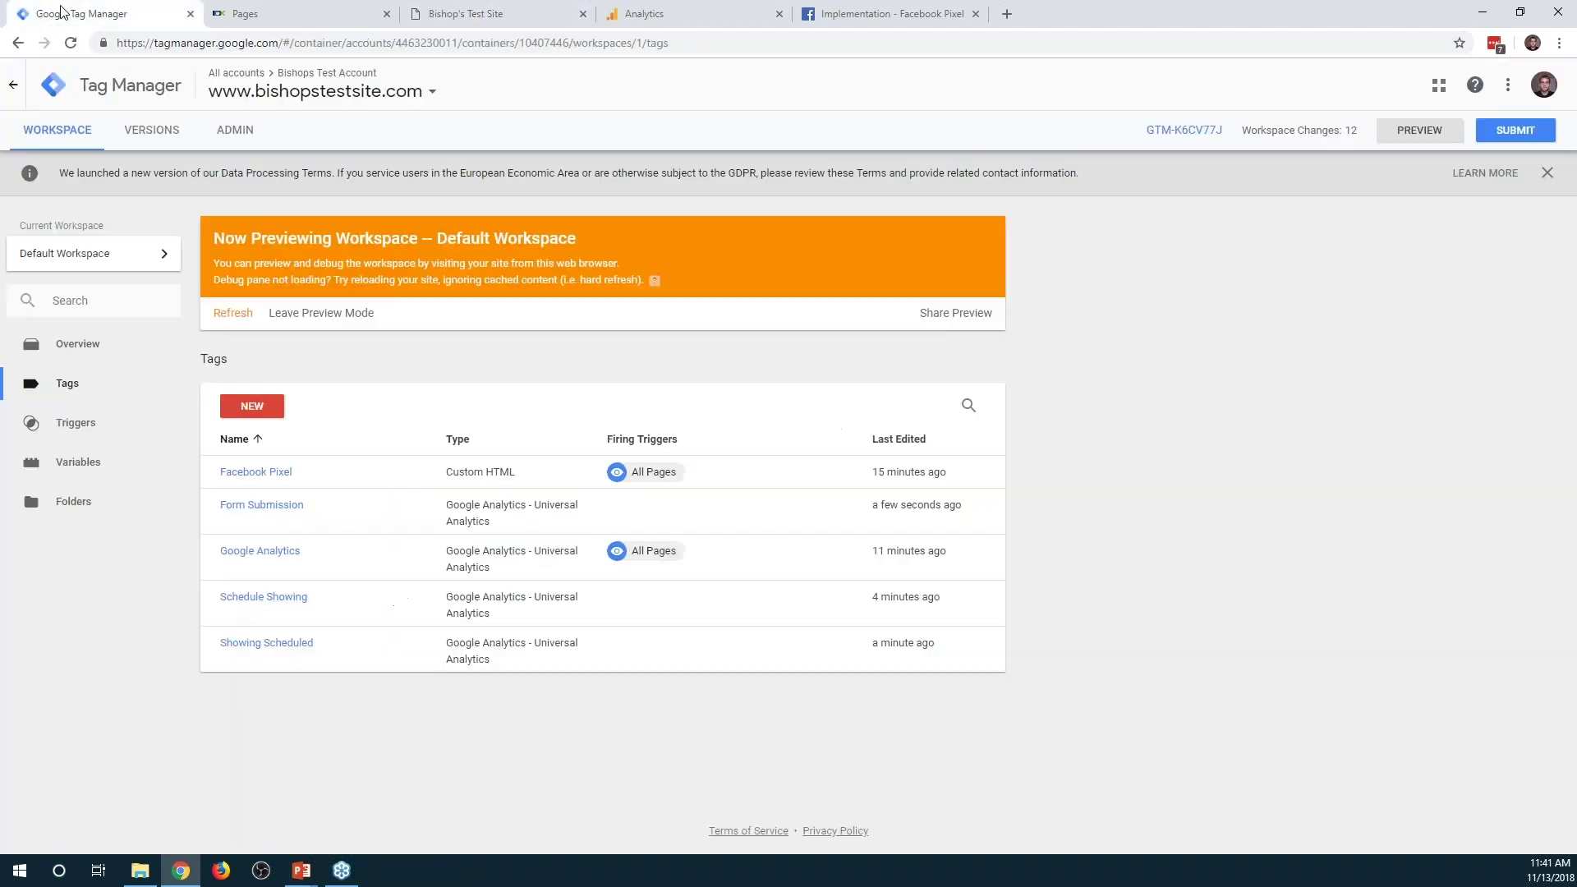
left_click(255, 504)
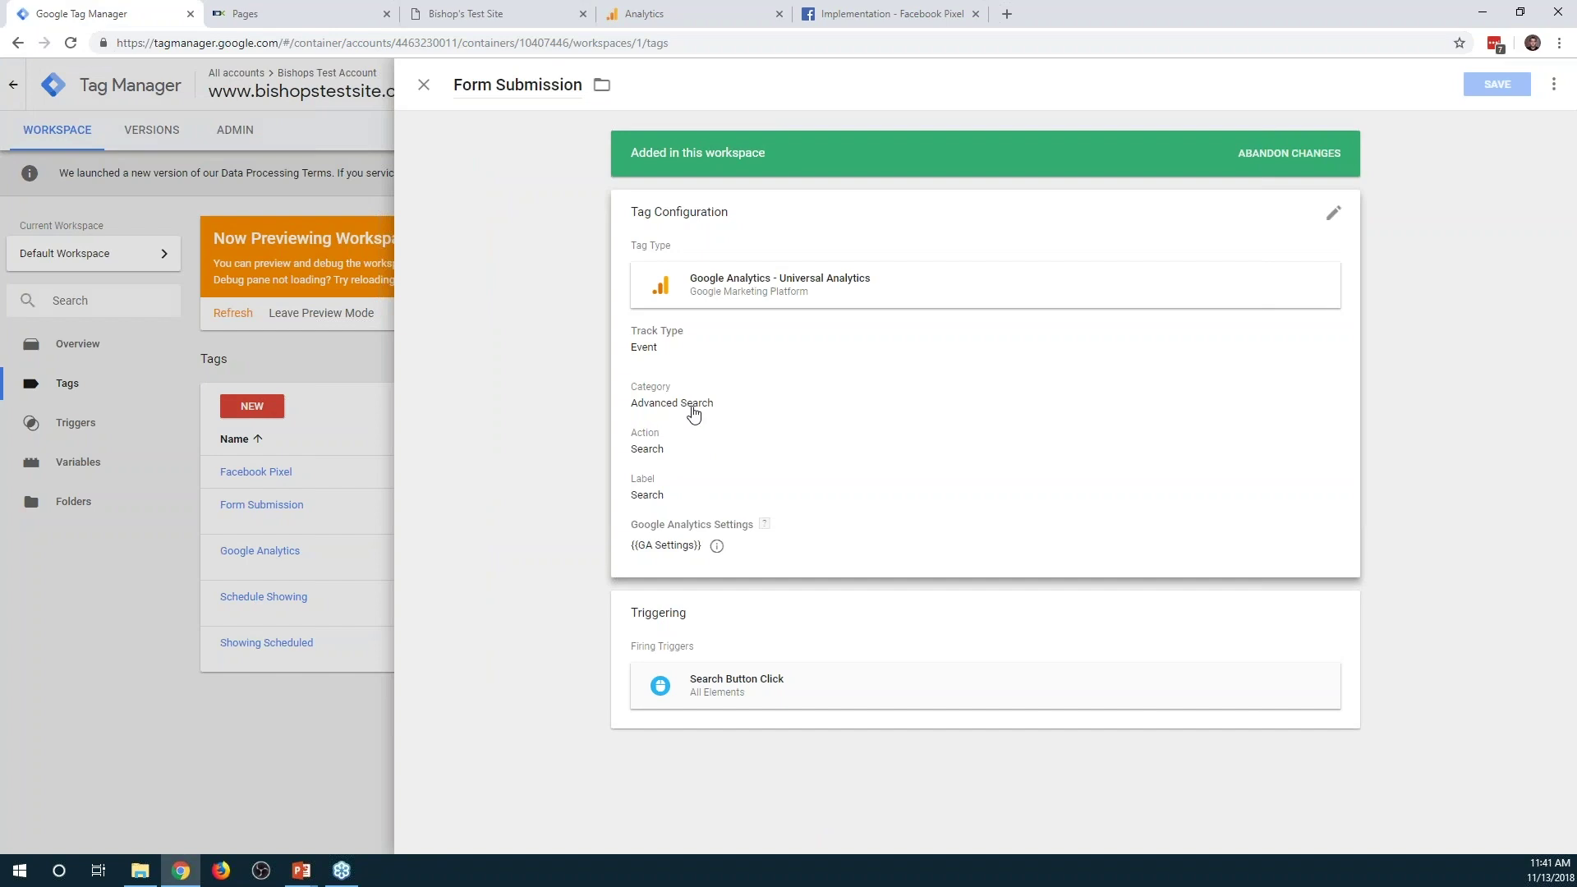
Replace the tag title 'Form Submission' with 'Advanced Search' and save the tag
left_click(575, 85)
left_click_drag(582, 85, 444, 82)
type("Ad")
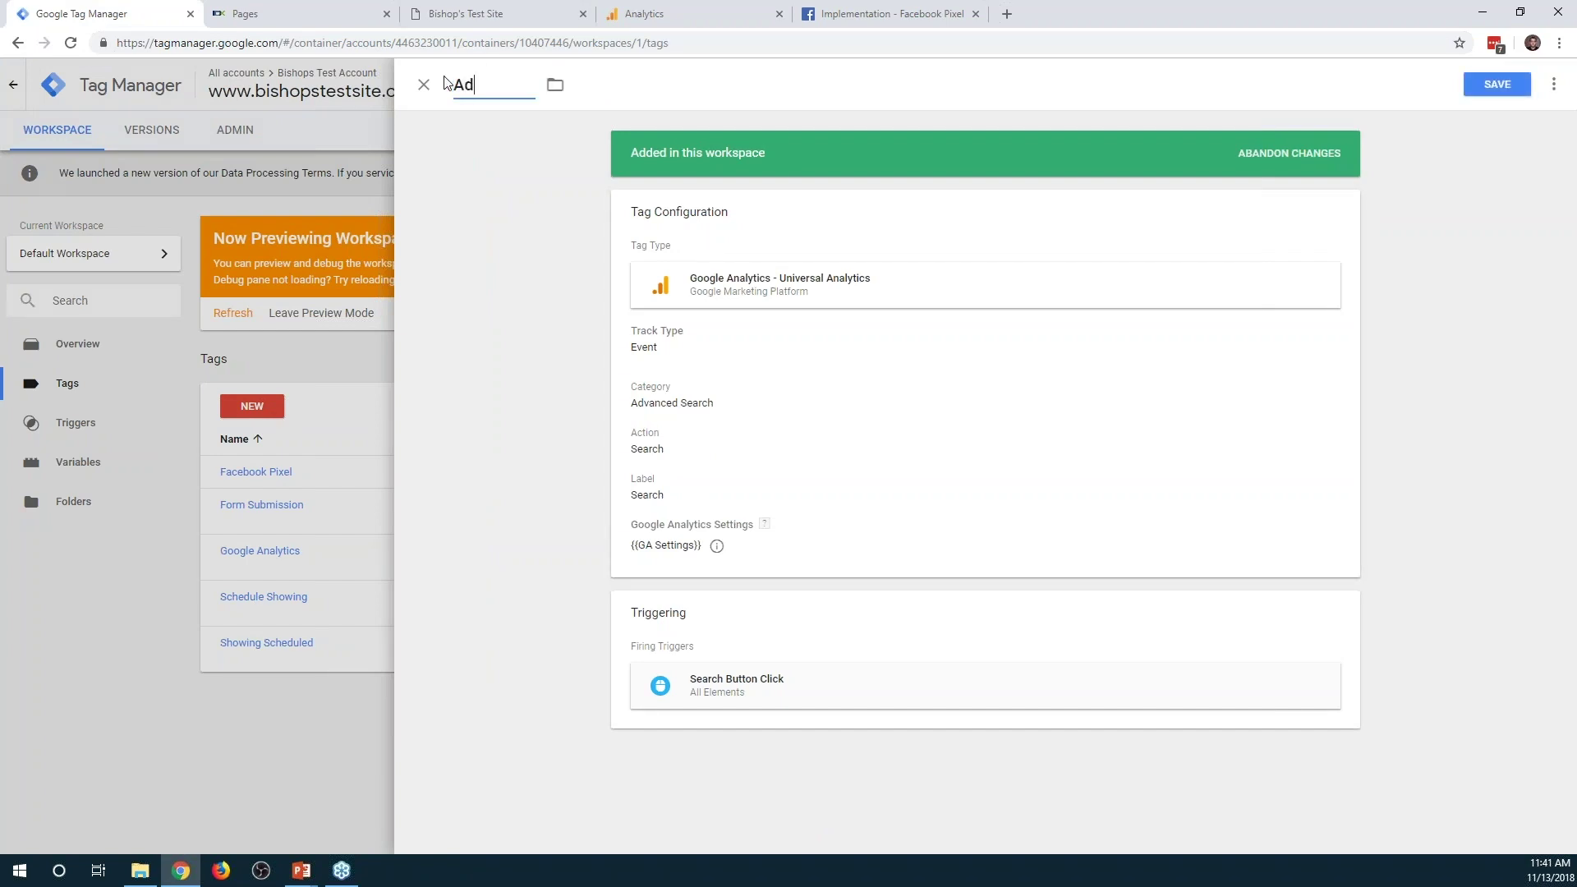
type("vanced Search")
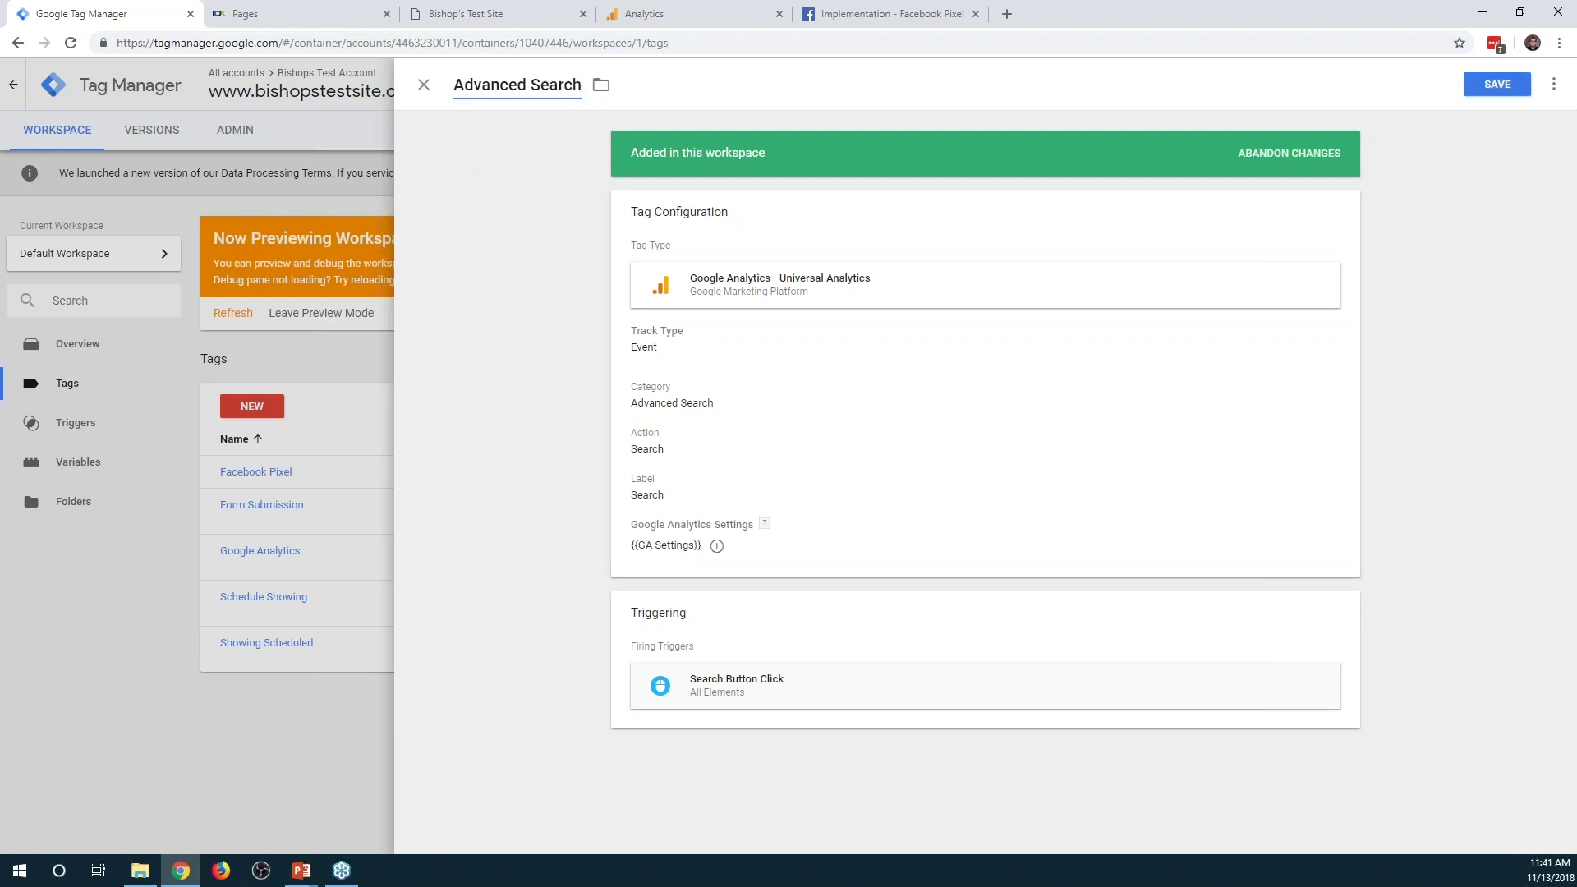
key("Return")
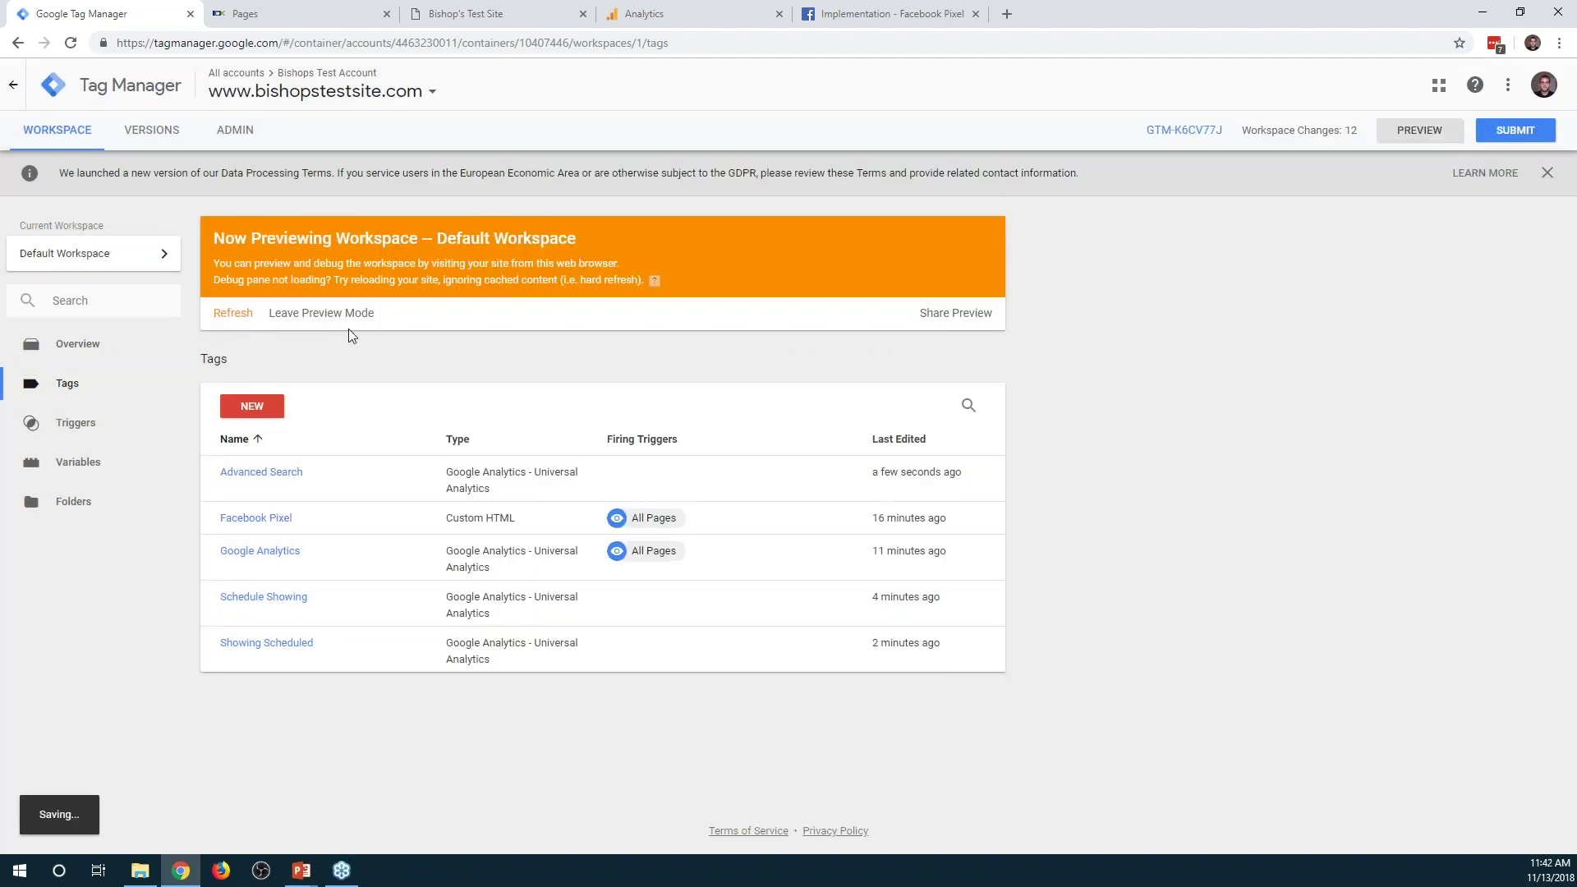
left_click(466, 14)
Reload the Advanced Search page and run a property search that returns 80 results
left_click(79, 86)
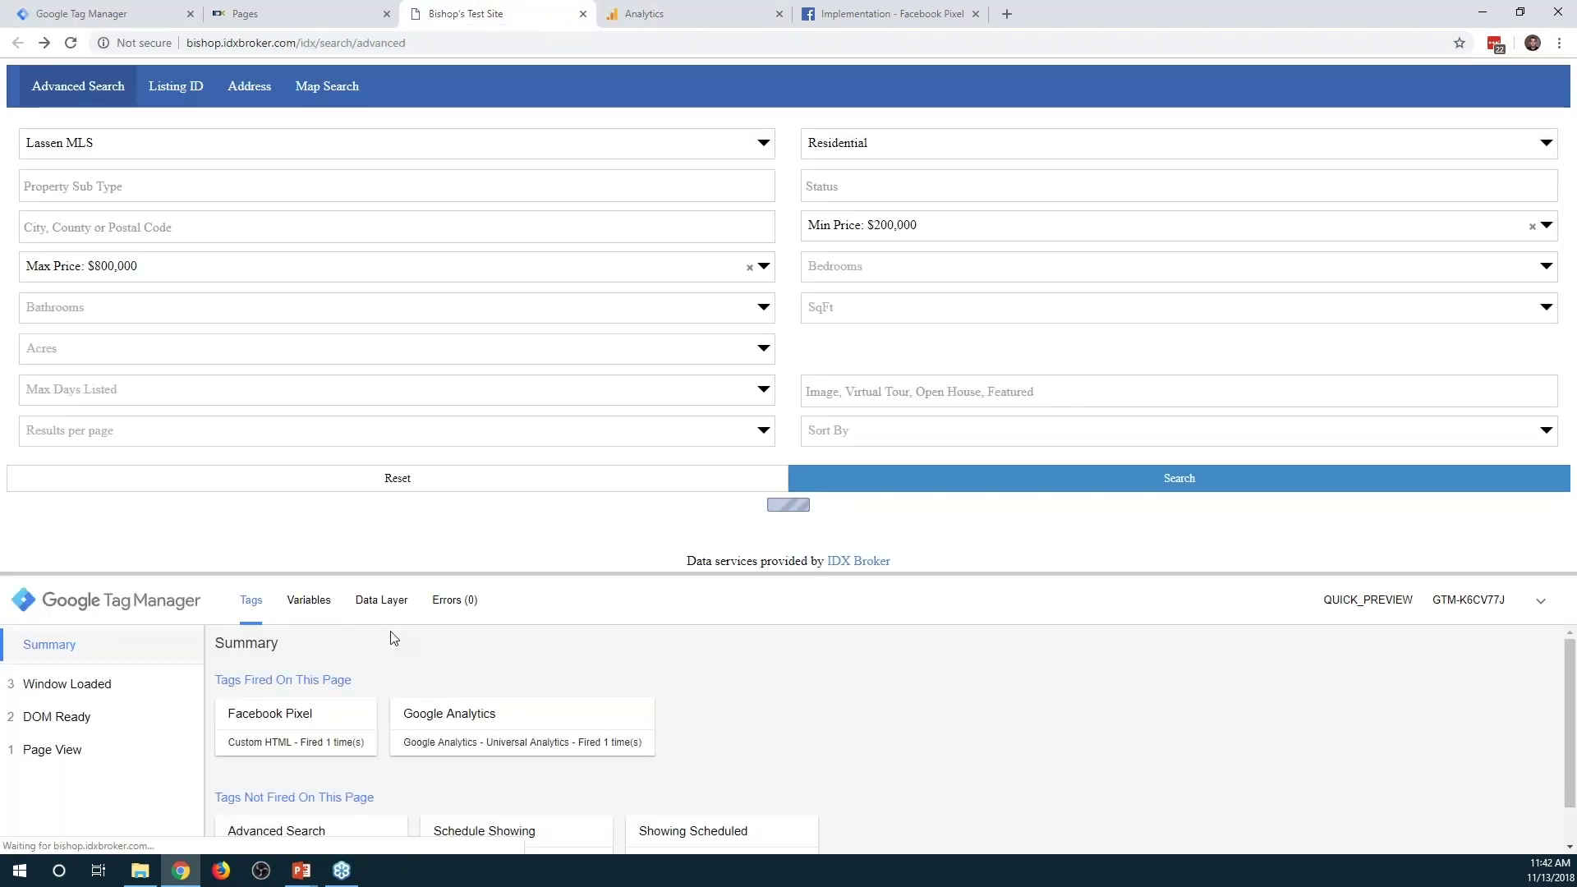
scroll(329, 789, "down", 2)
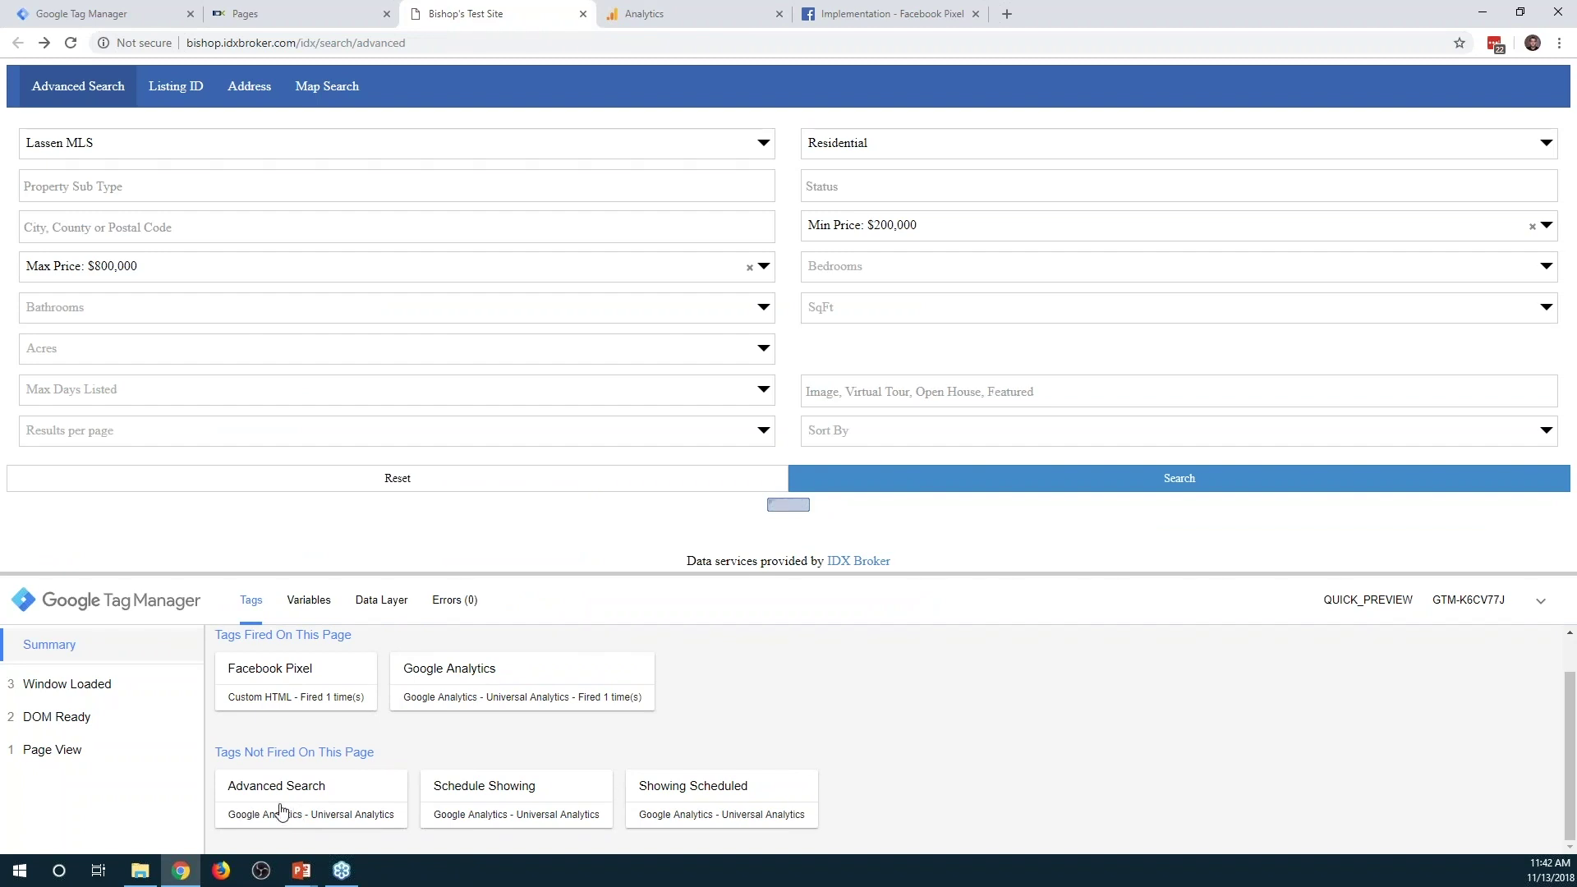
left_click(801, 505)
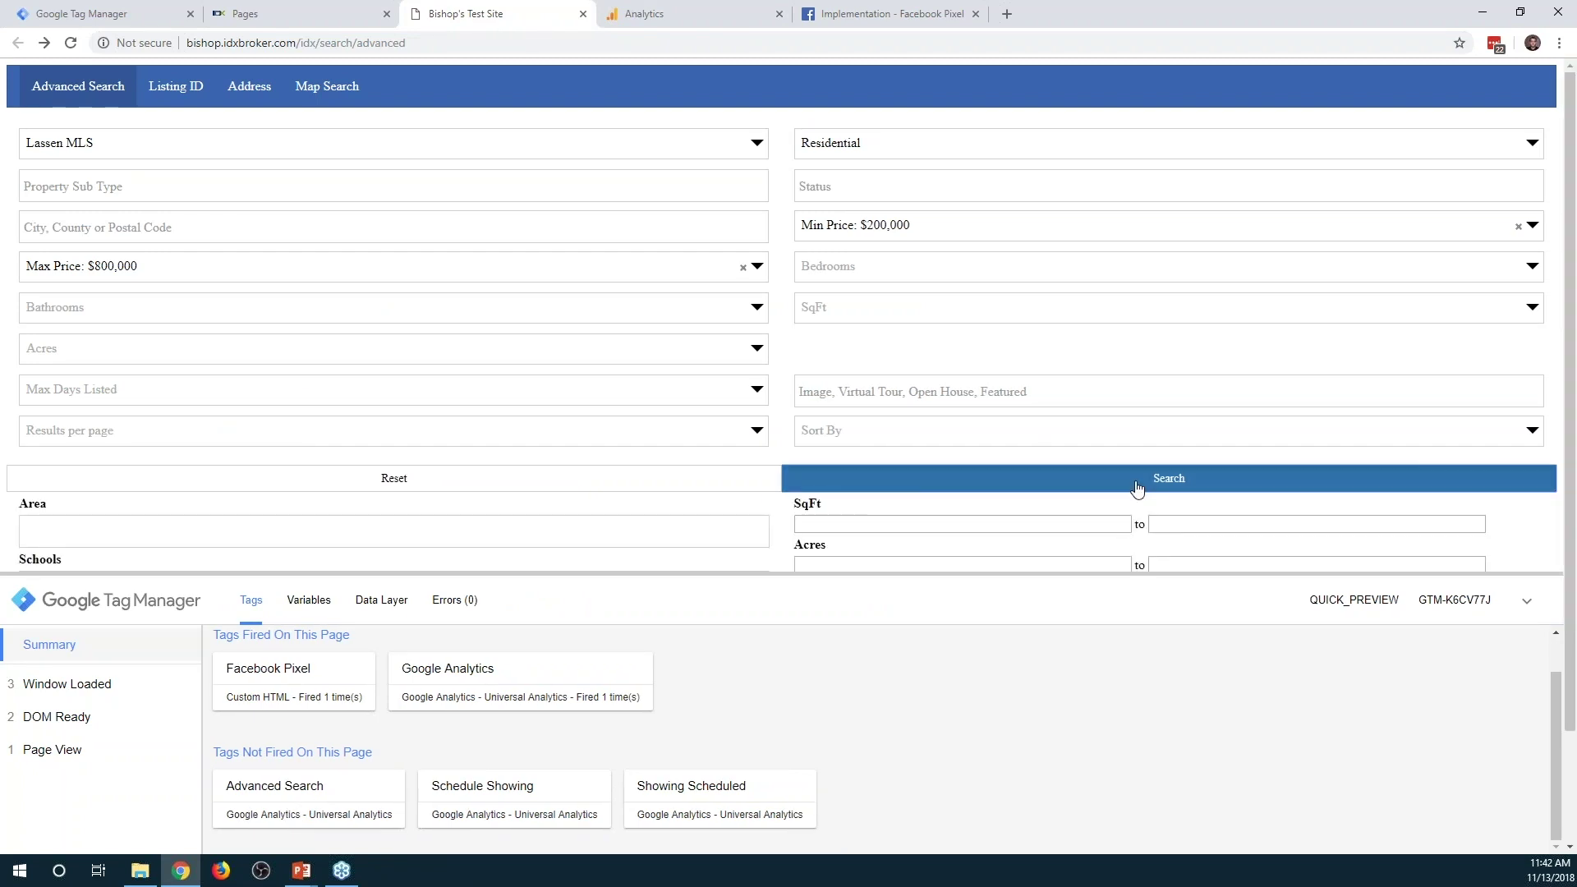
left_click(1136, 480)
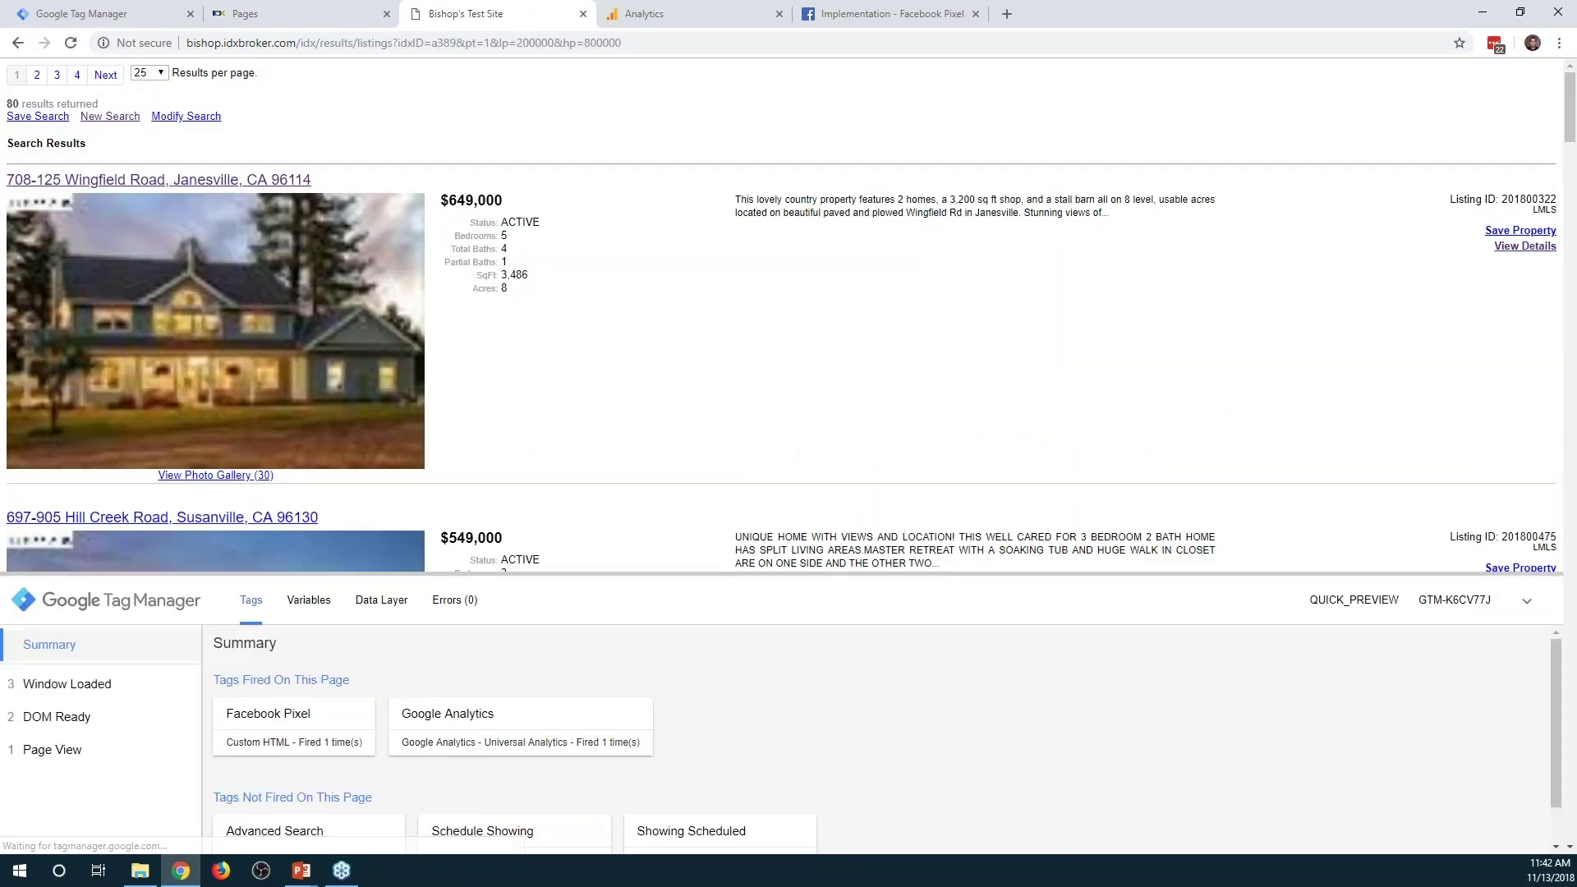
left_click(667, 16)
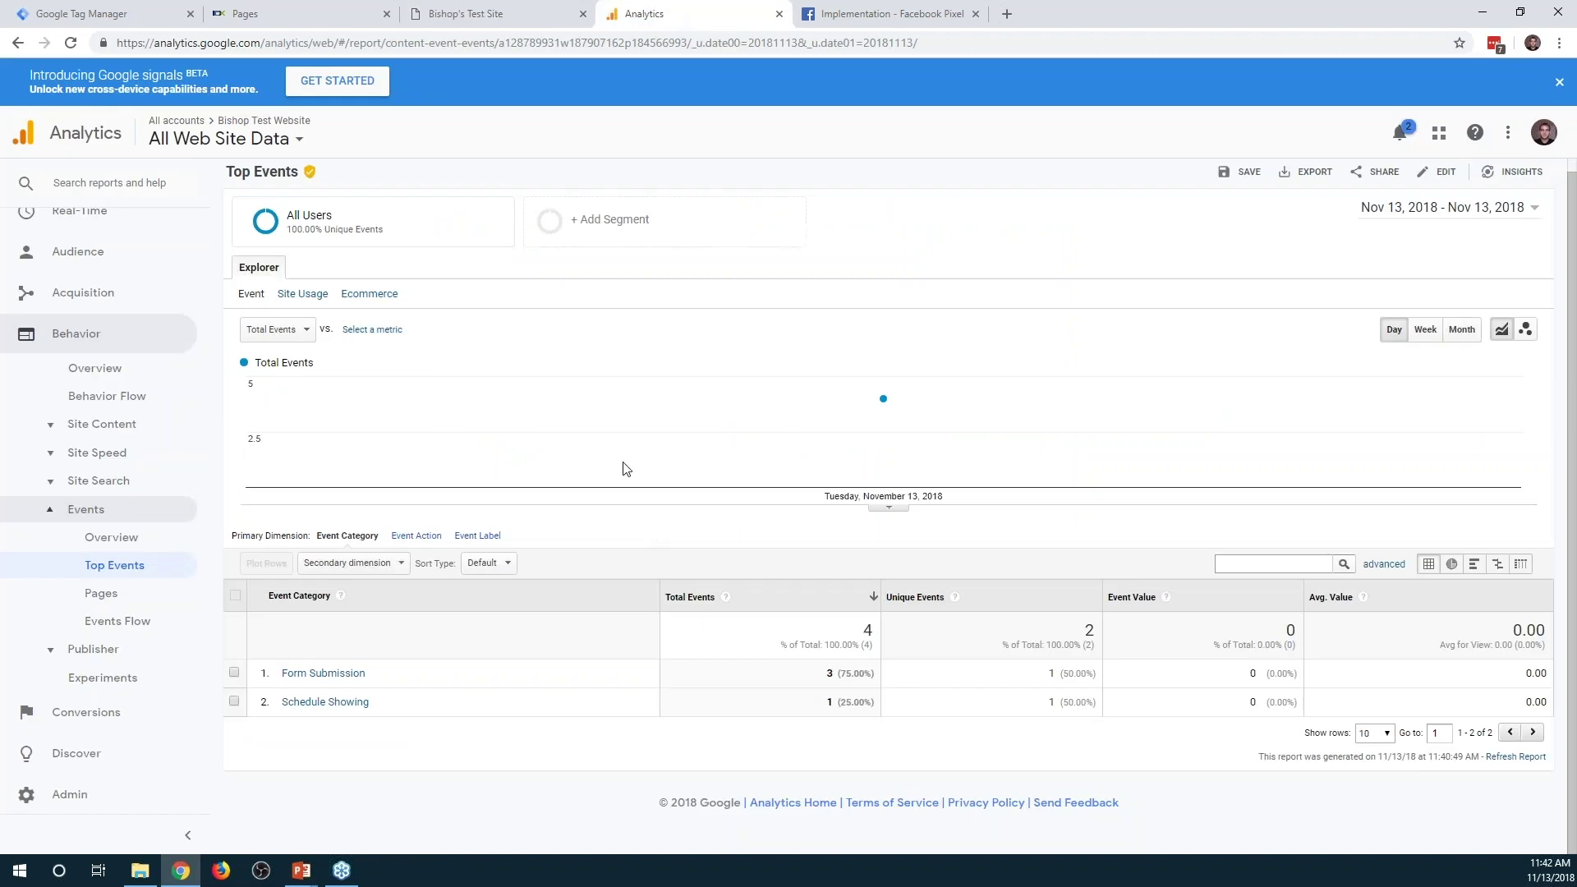
Confirm Advanced Search and the other events in Real-Time > Events, then start a new tag
scroll(91, 333, "up", 2)
left_click(78, 331)
left_click(105, 484)
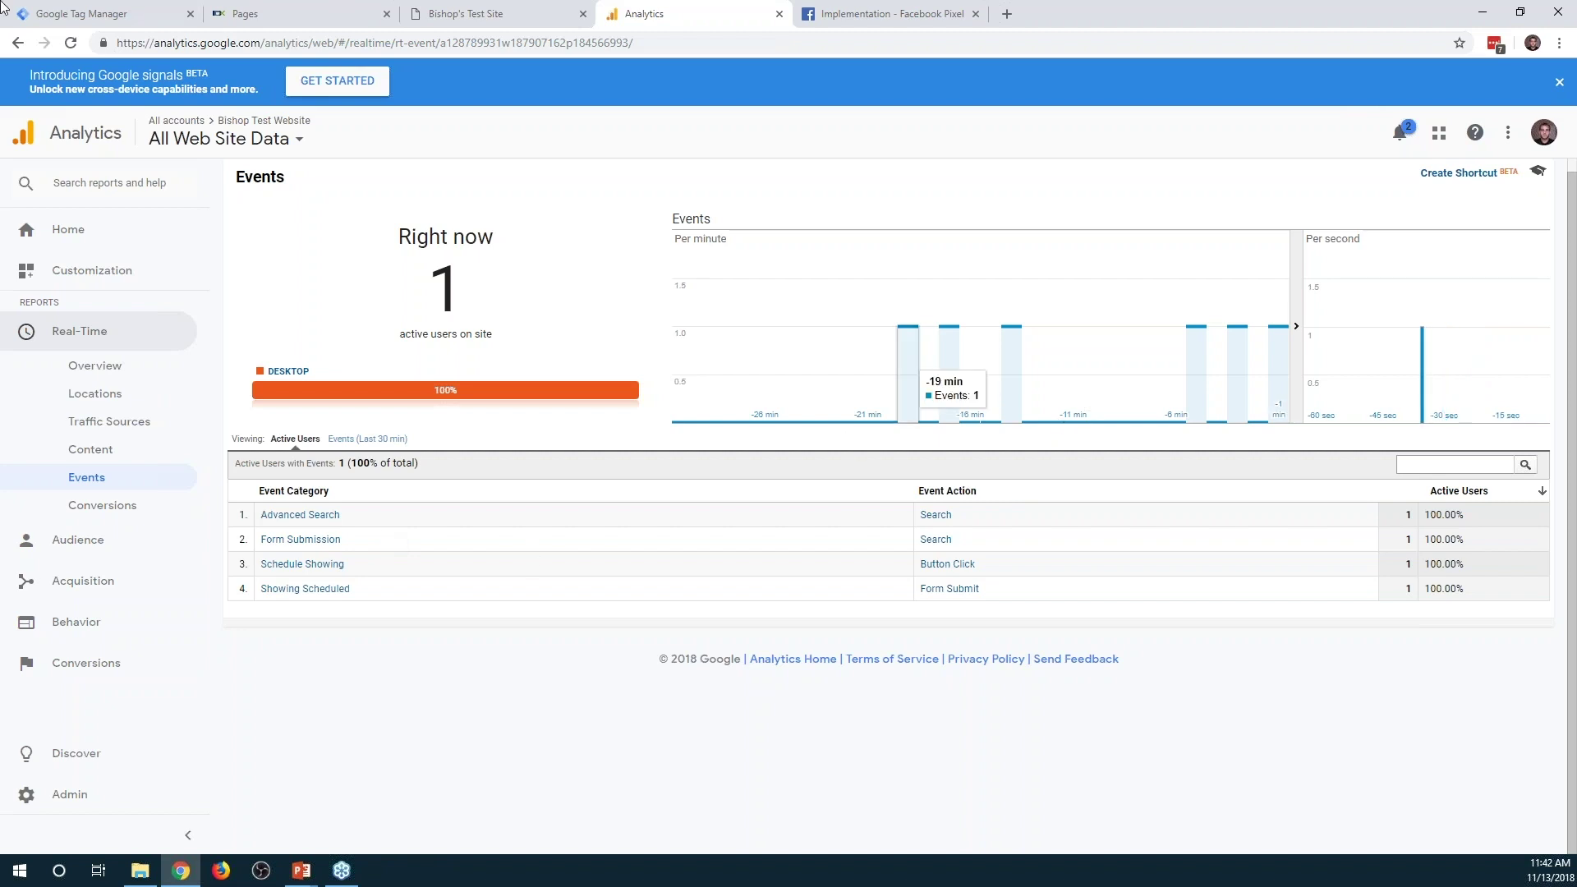
left_click(82, 14)
left_click(252, 406)
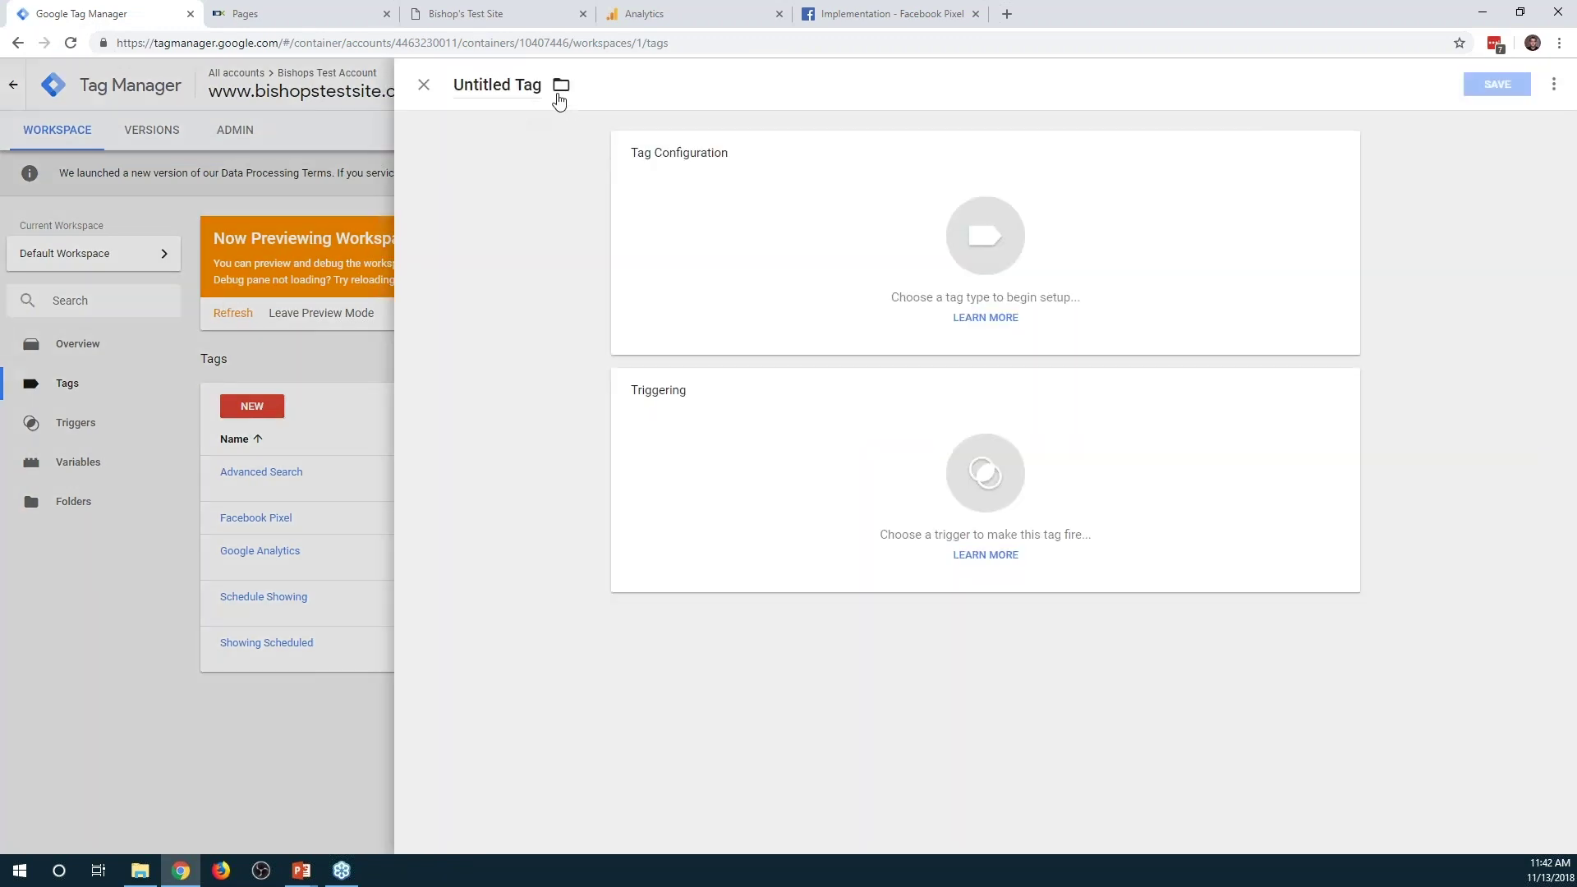
Name the new tag 'Google Ads' with Google Ads Conversion Tracking type, then discard it
left_click_drag(539, 85, 451, 91)
type("Google Ads")
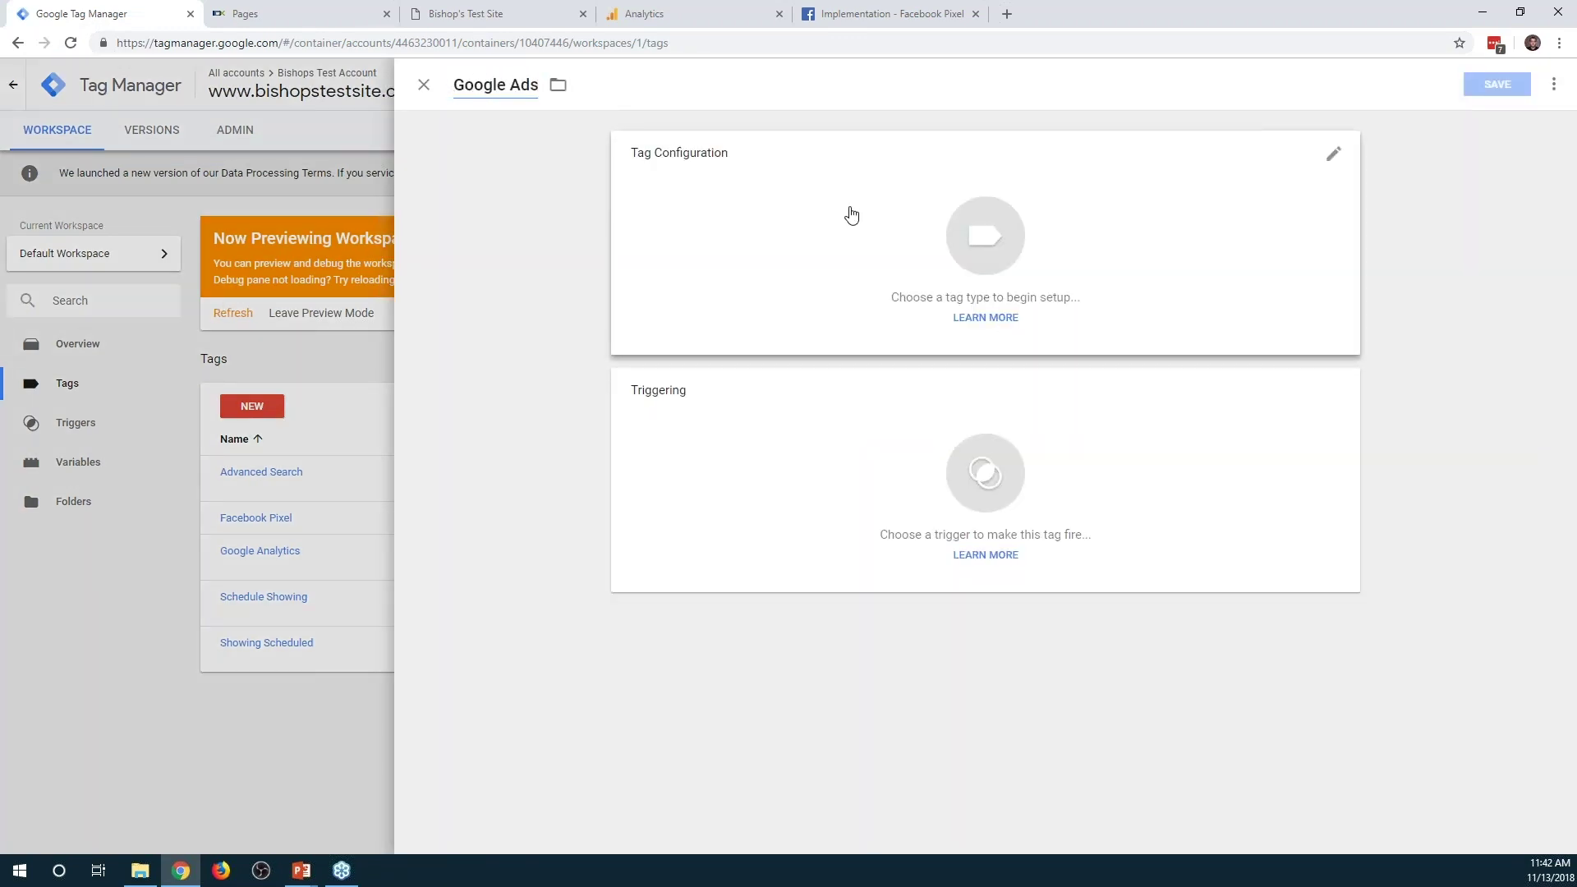
left_click(851, 215)
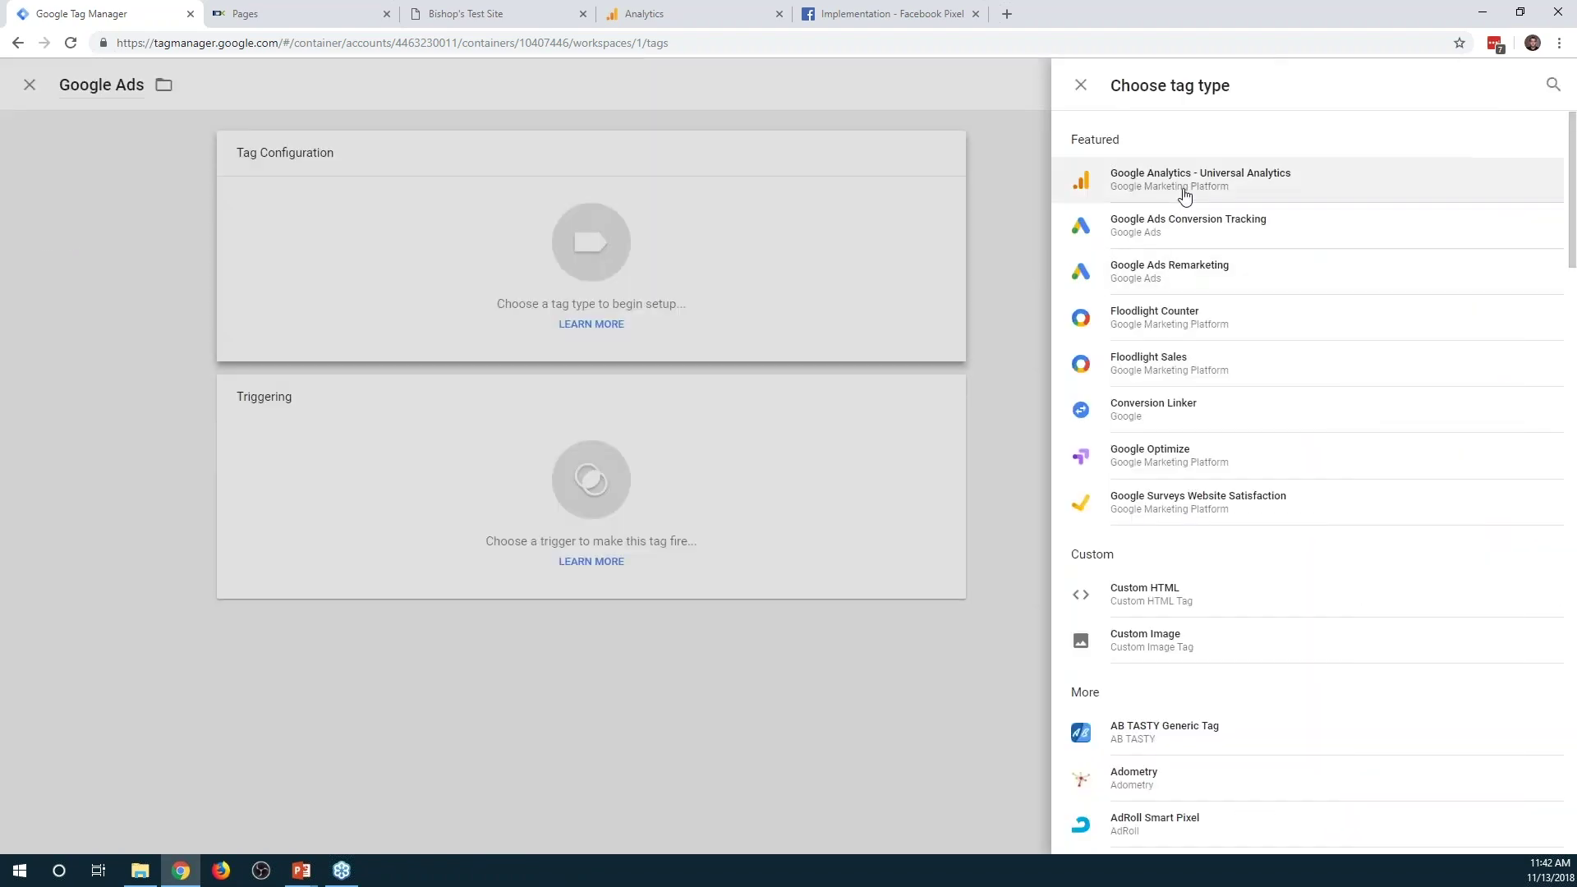
left_click(1200, 225)
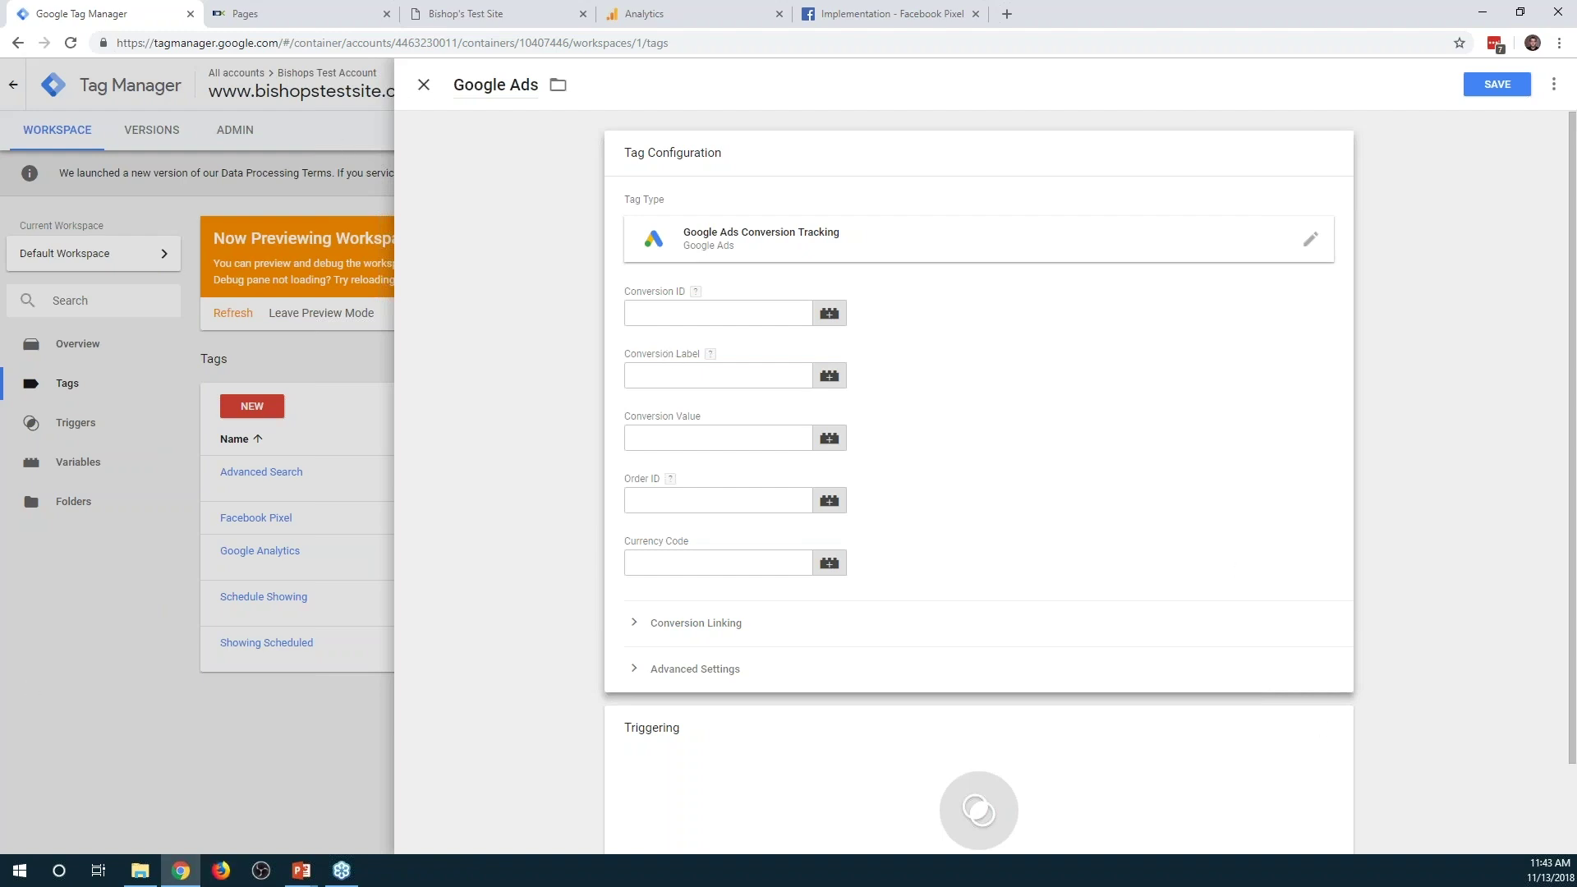
left_click(424, 85)
left_click(671, 230)
left_click(78, 422)
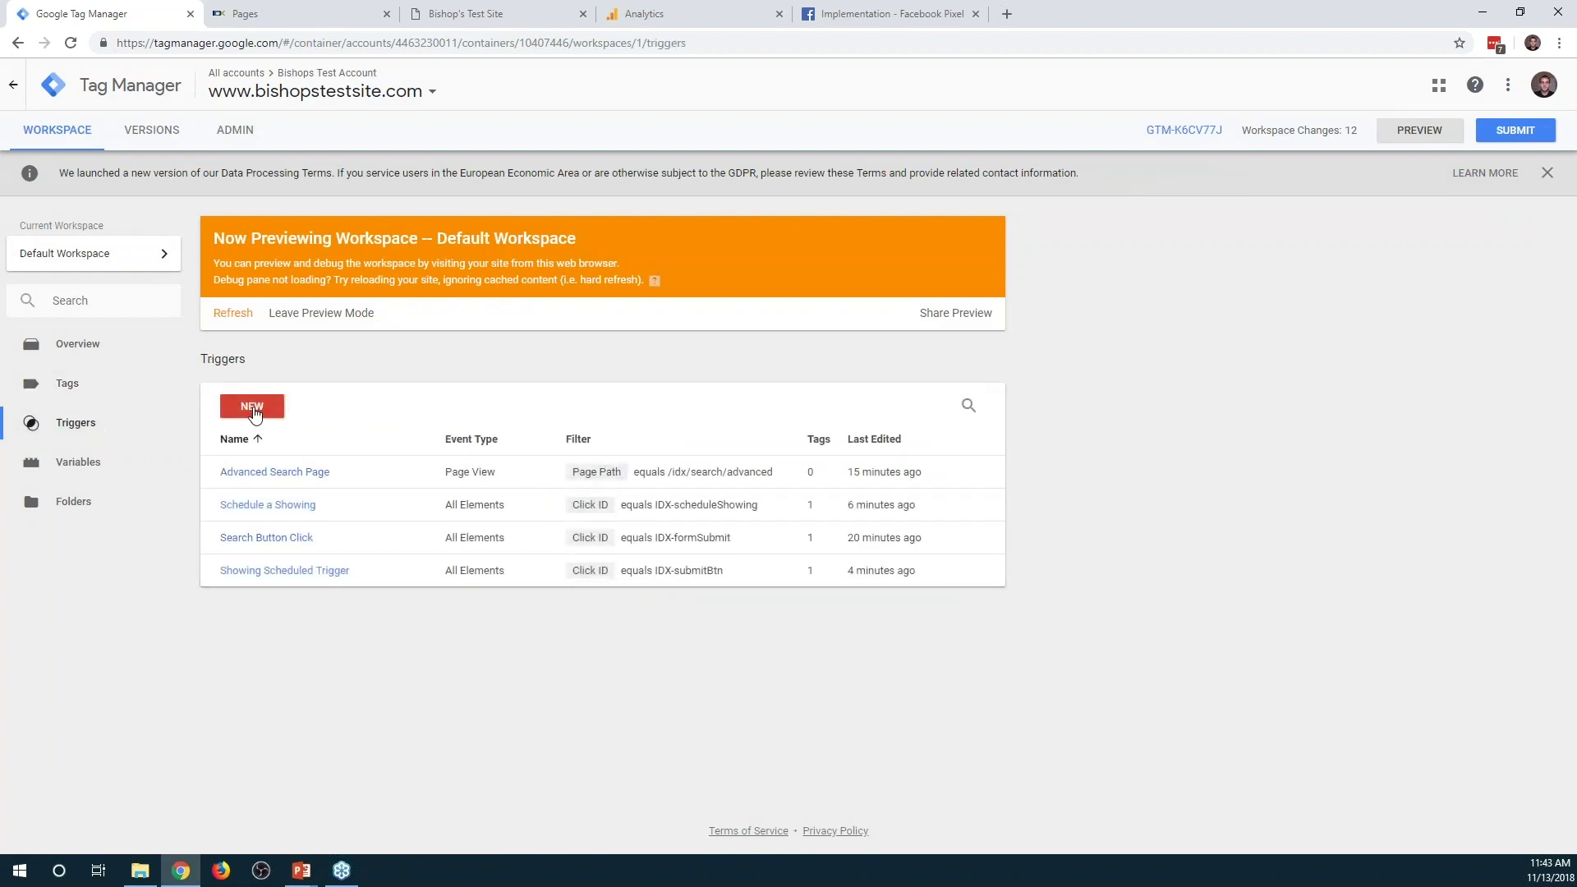
Start a new Form Submission trigger, toggling Check Validation on and back off
left_click(253, 405)
left_click(961, 240)
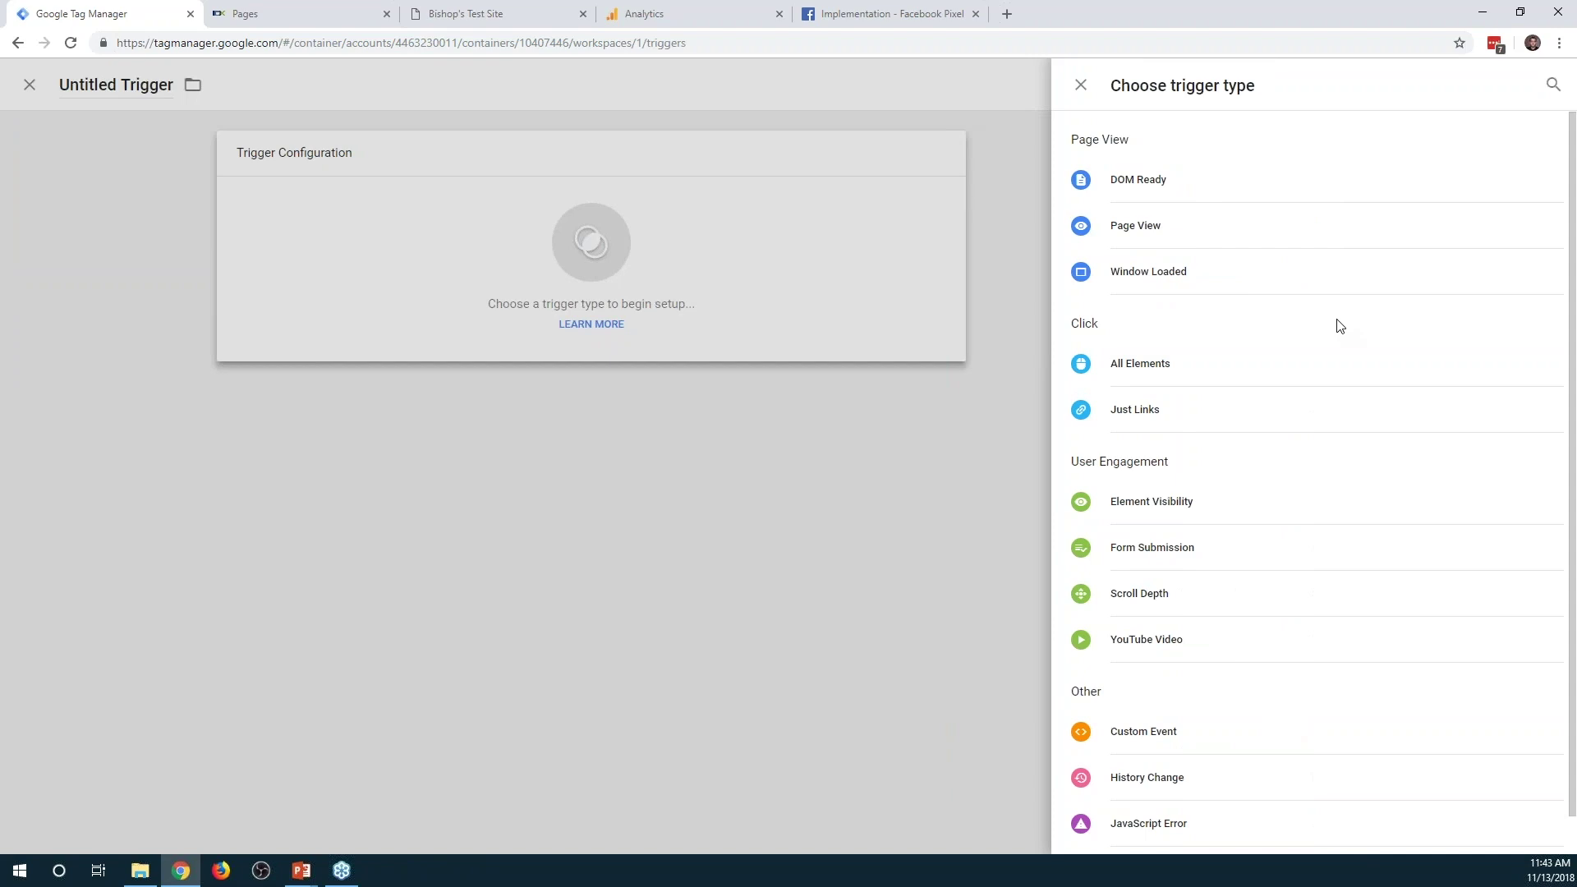
scroll(1314, 436, "down", 1)
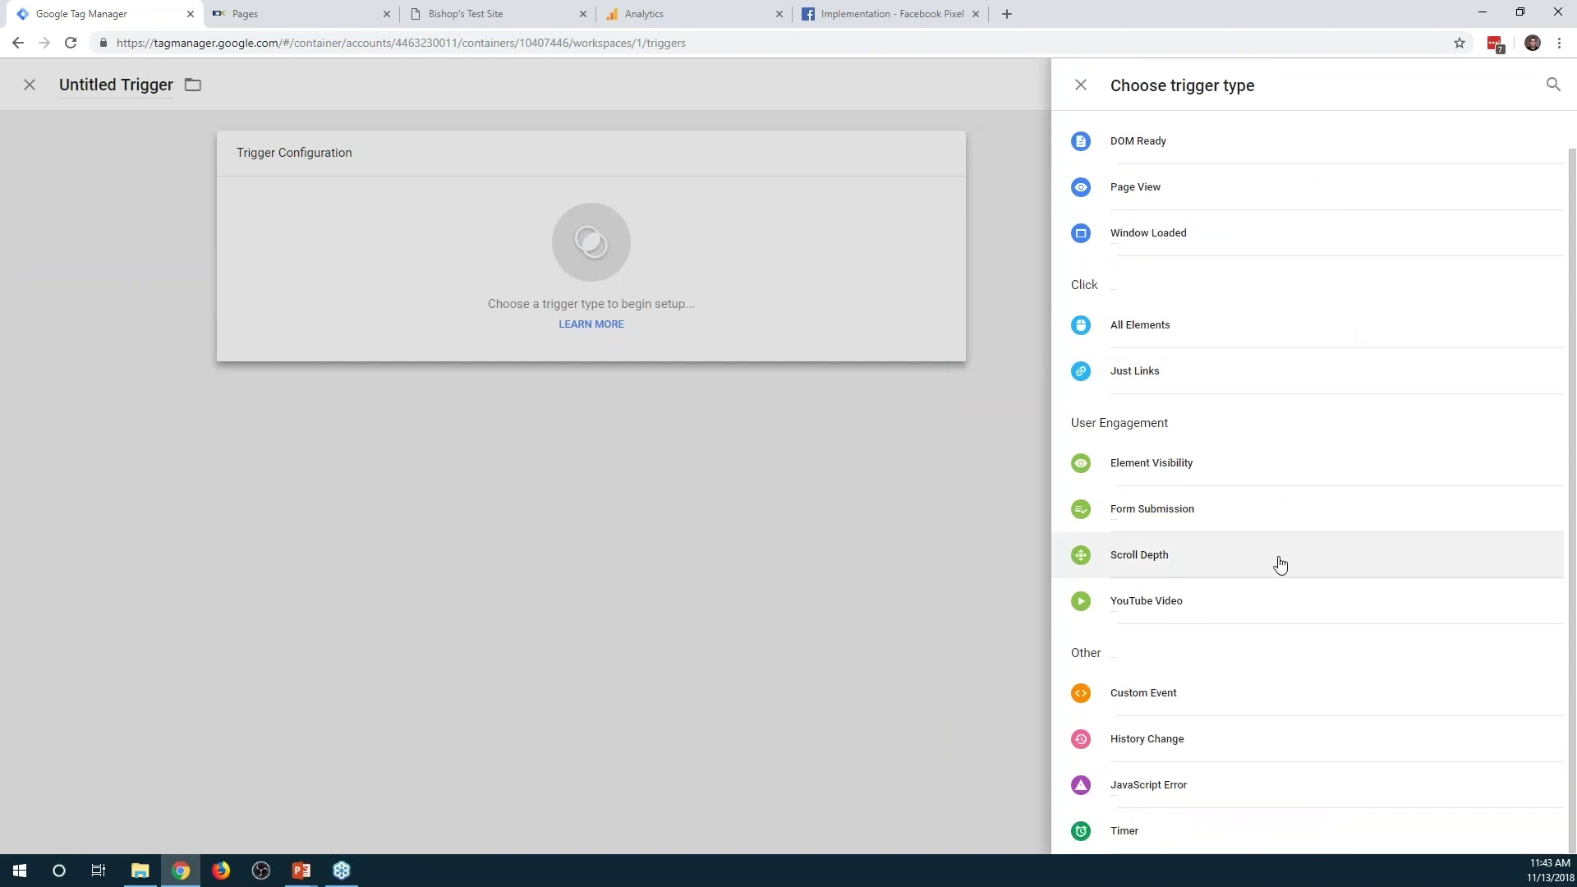
left_click(1205, 514)
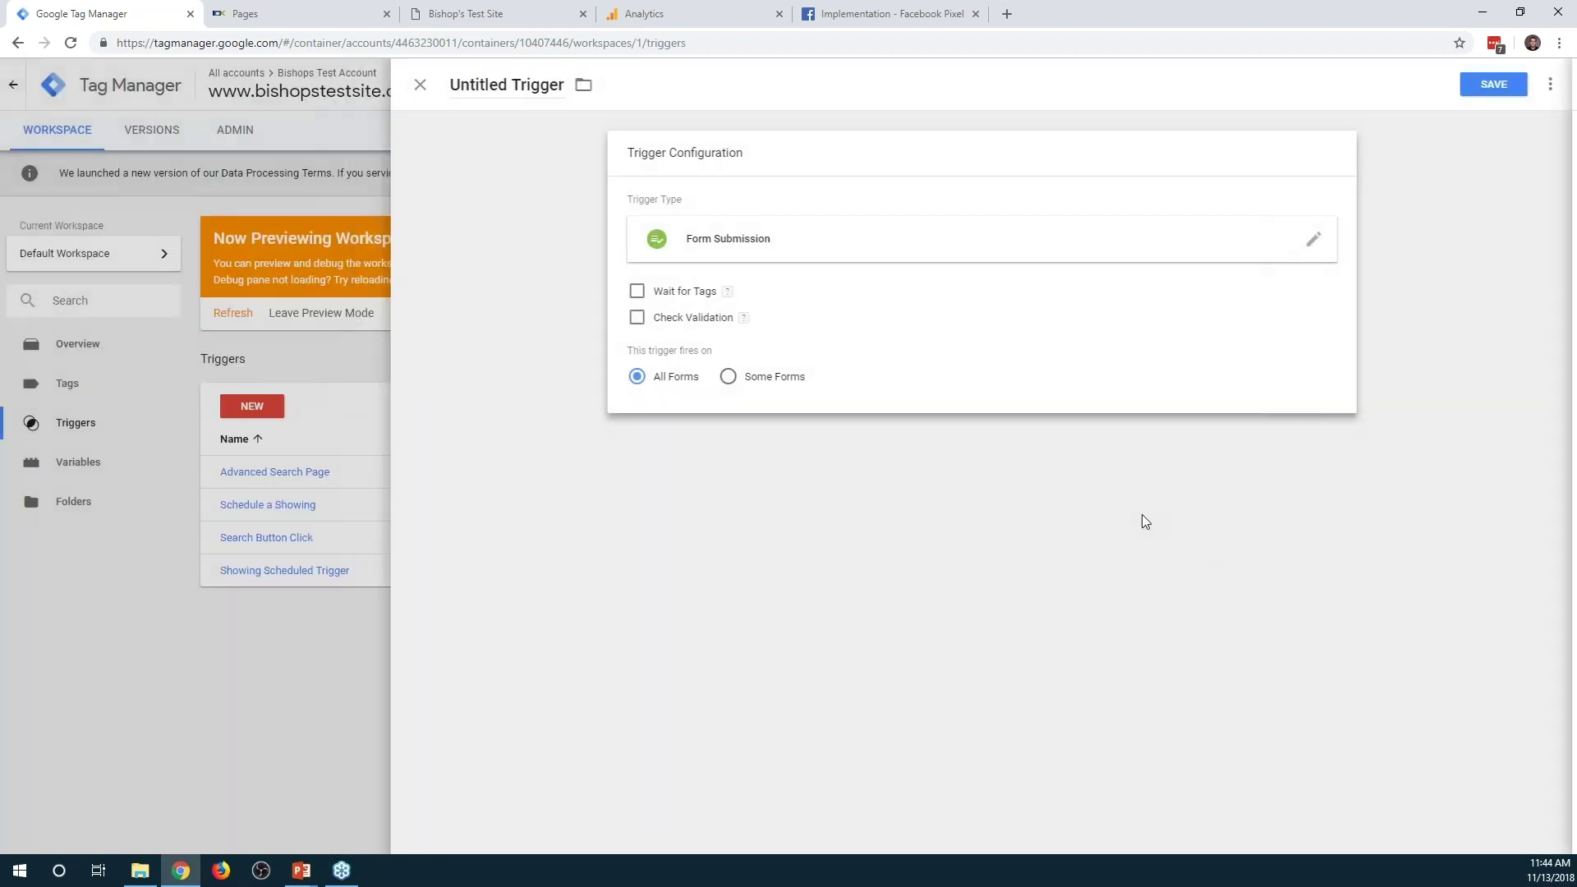
left_click(640, 320)
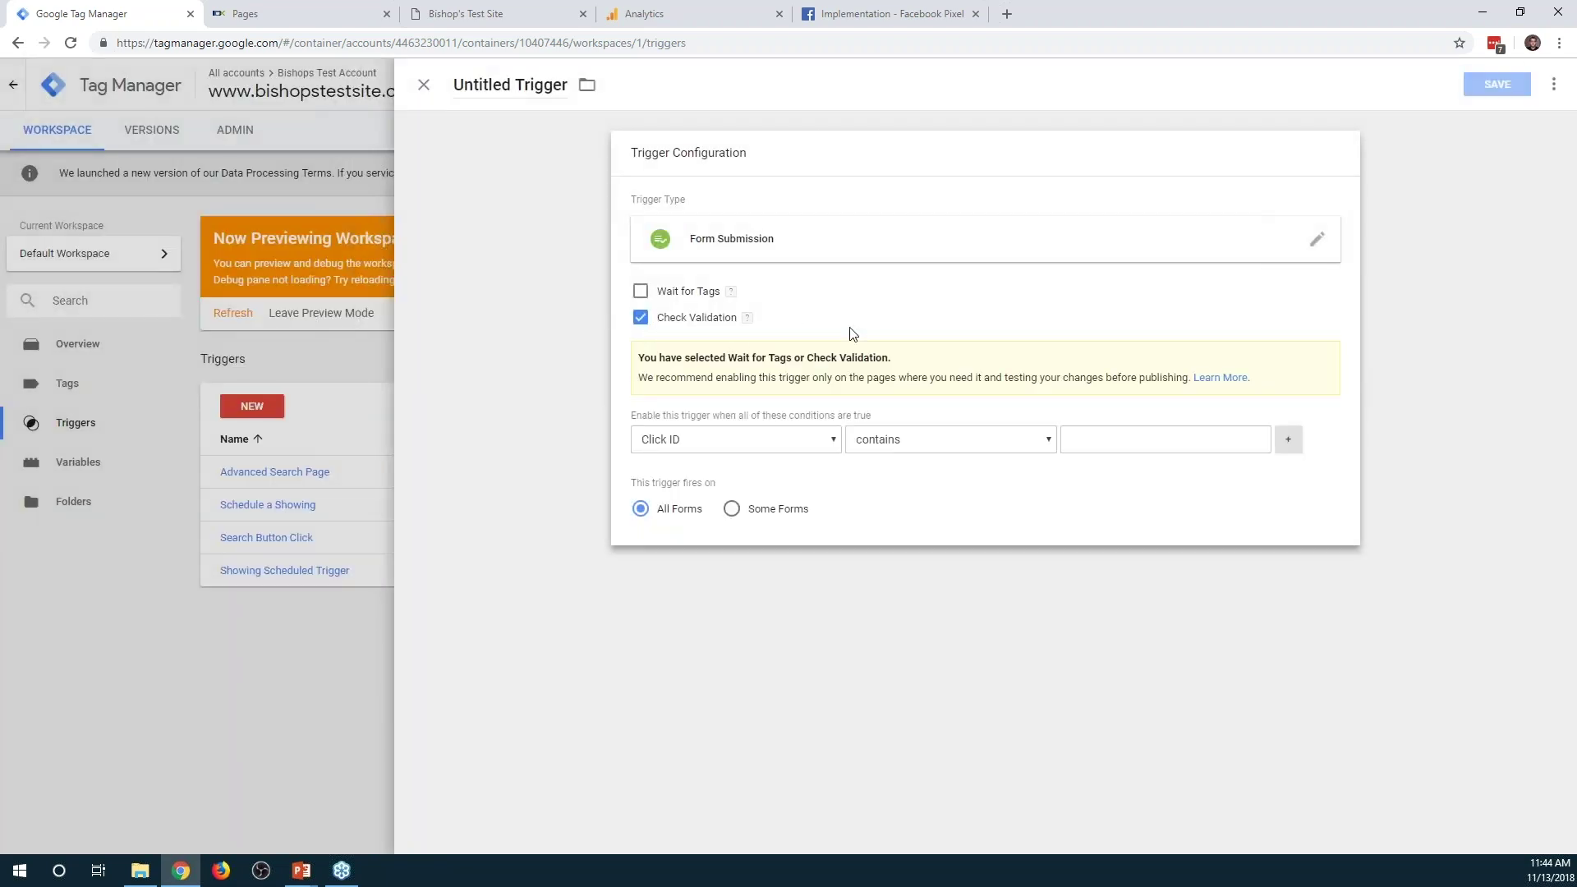
left_click(640, 319)
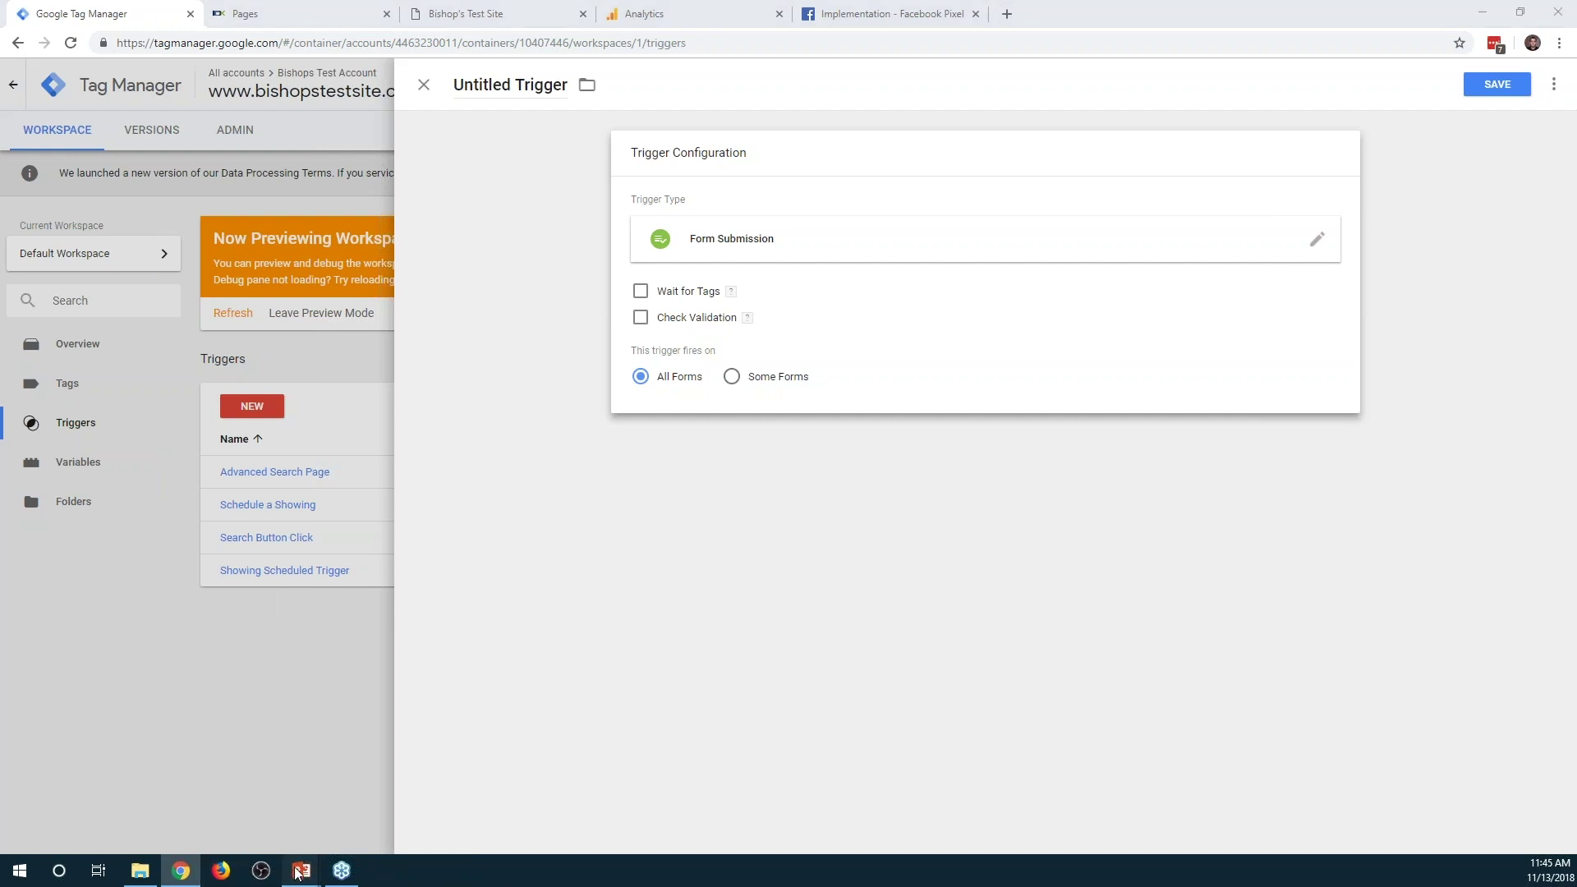
Open Moz's 'An Introduction to Google Tag Manager' article from the slide show's Useful Links slide
mouse_move(302, 870)
left_click(303, 800)
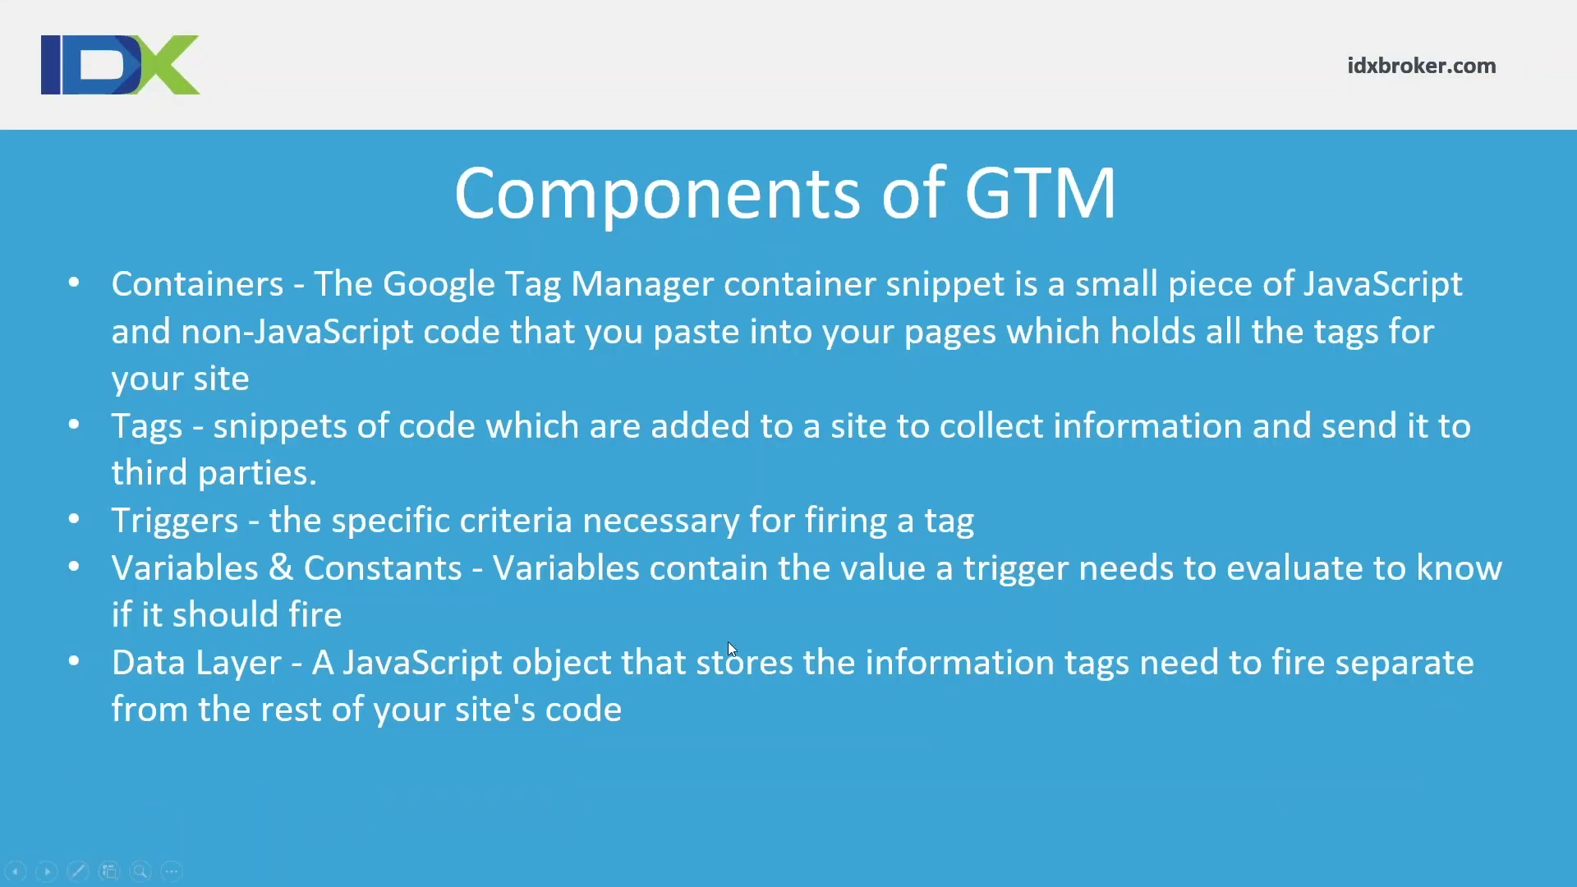
left_click(727, 643)
left_click(585, 376)
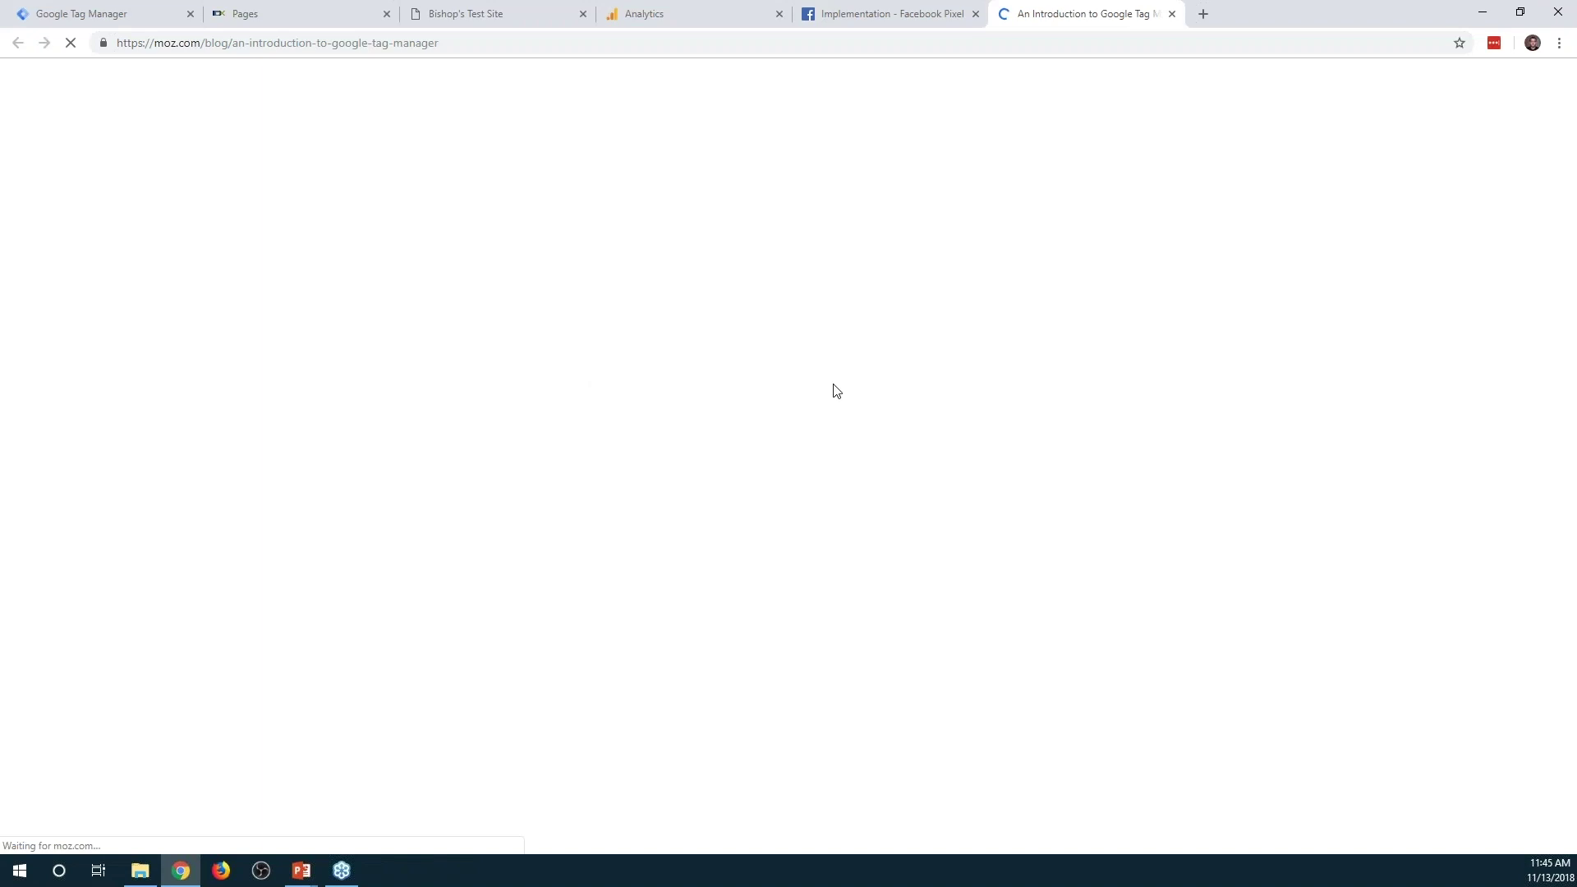
scroll(908, 316, "down", 10)
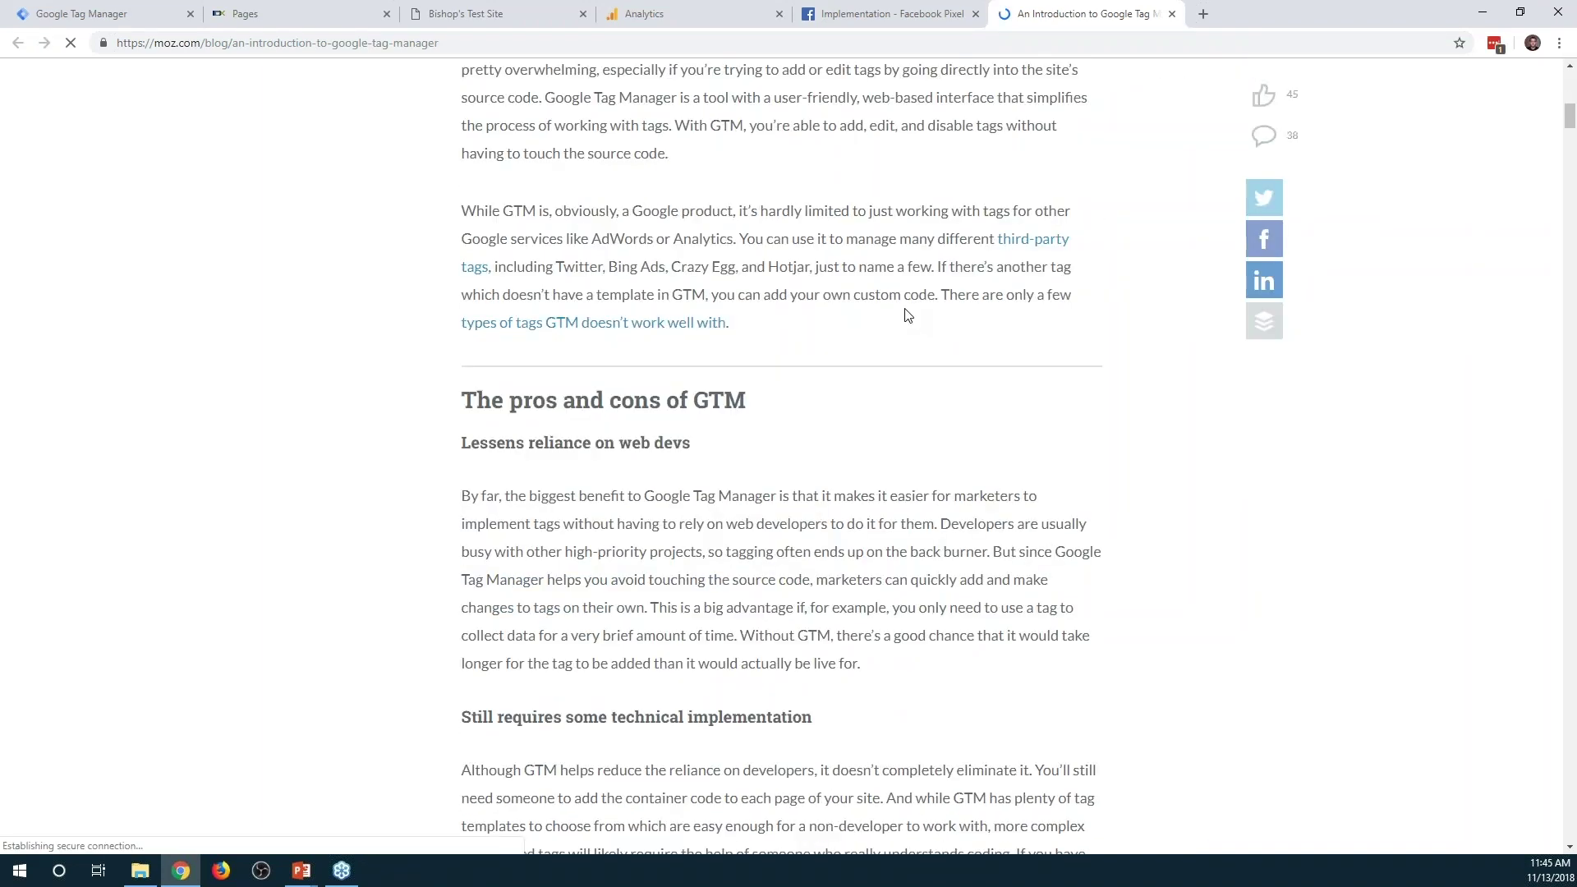